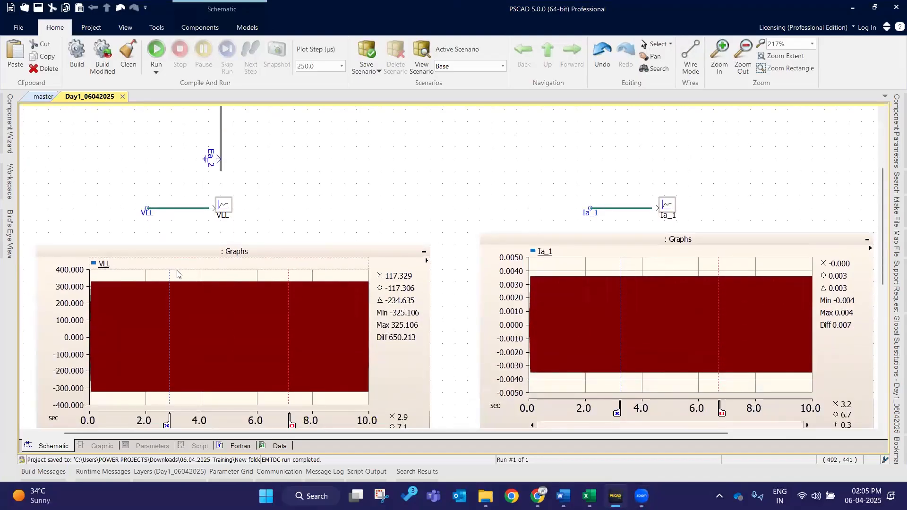
Examine the VLL and Ia_1 graphs, their output channels and the source-transformer circuit between Bus_1 and Bus_2.
{"action": "scroll", "coordinate": [177, 272], "scroll_direction": "down", "scroll_amount": 2}
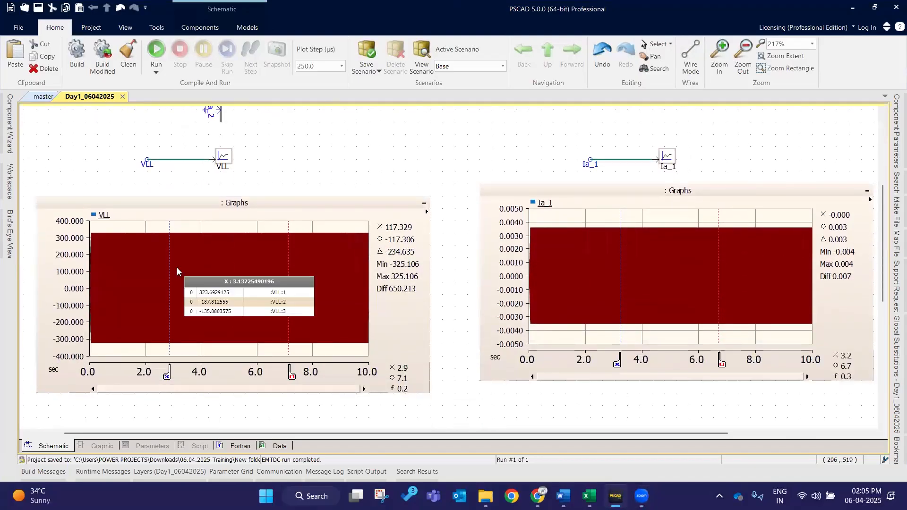
{"action": "left_click", "coordinate": [276, 255]}
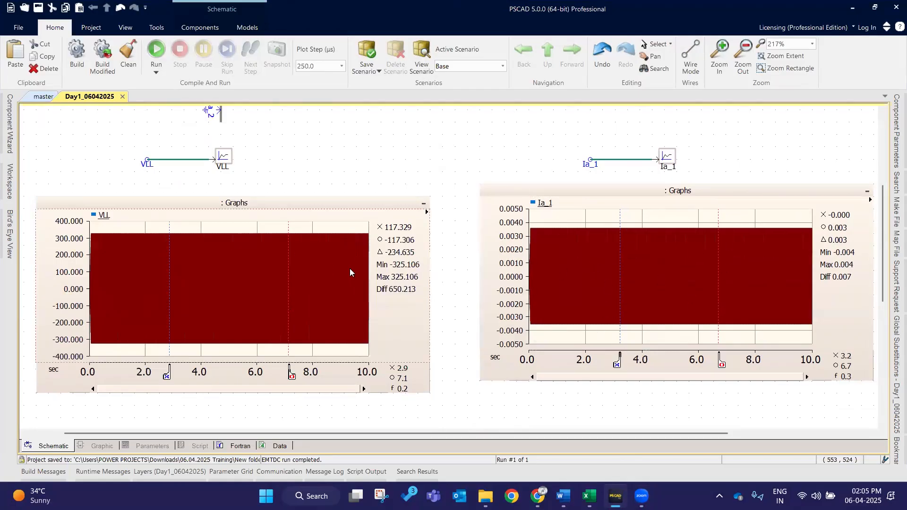
{"action": "scroll", "coordinate": [350, 269], "scroll_direction": "up", "scroll_amount": 2}
{"action": "scroll", "coordinate": [169, 233], "scroll_direction": "up", "scroll_amount": 2}
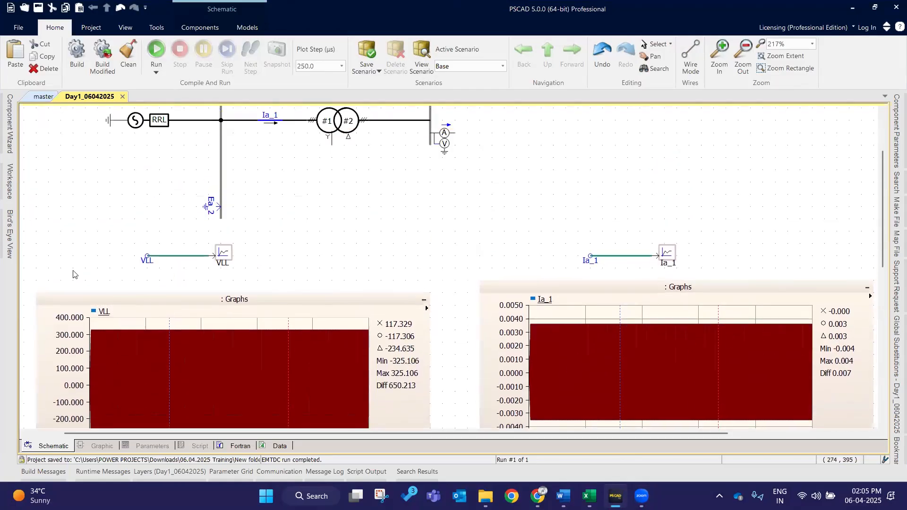
{"action": "left_click_drag", "start_coordinate": [119, 237], "coordinate": [265, 278]}
{"action": "left_click_drag", "start_coordinate": [562, 225], "coordinate": [720, 267]}
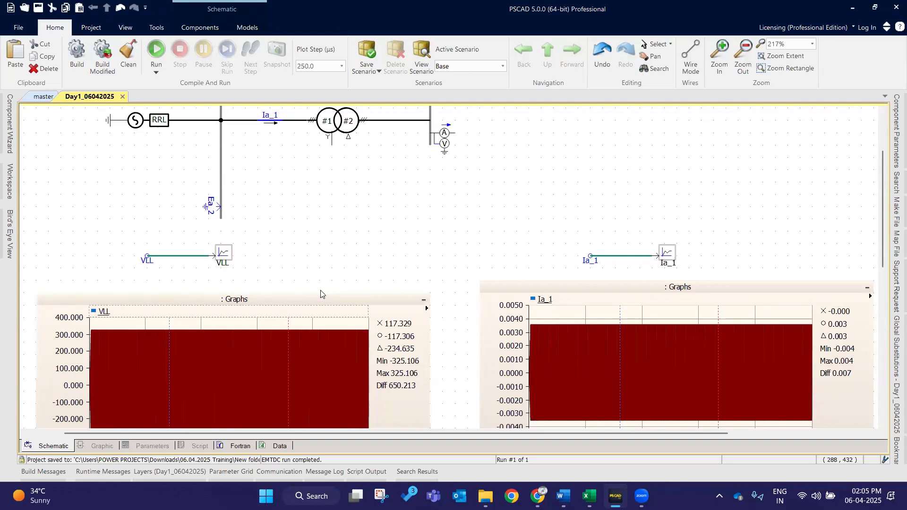
{"action": "left_click", "coordinate": [189, 28]}
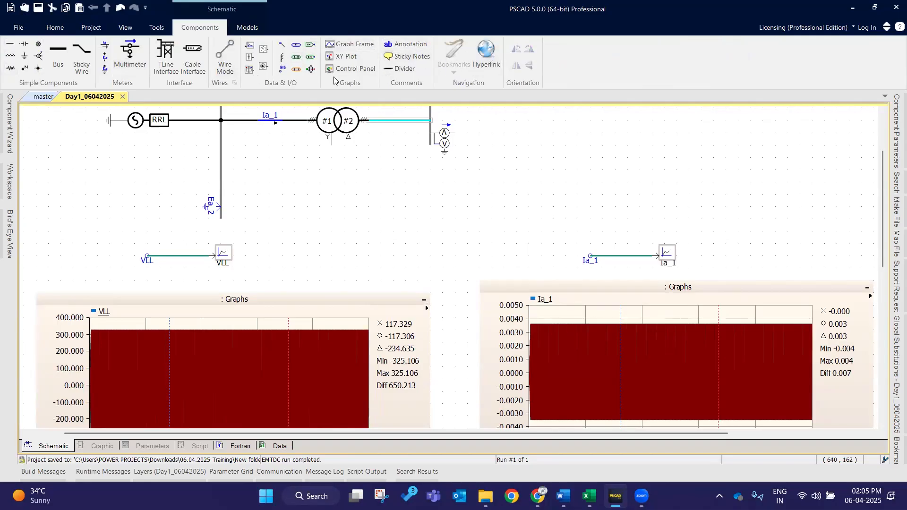
{"action": "left_click", "coordinate": [357, 226]}
{"action": "scroll", "coordinate": [323, 217], "scroll_direction": "up", "scroll_amount": 2}
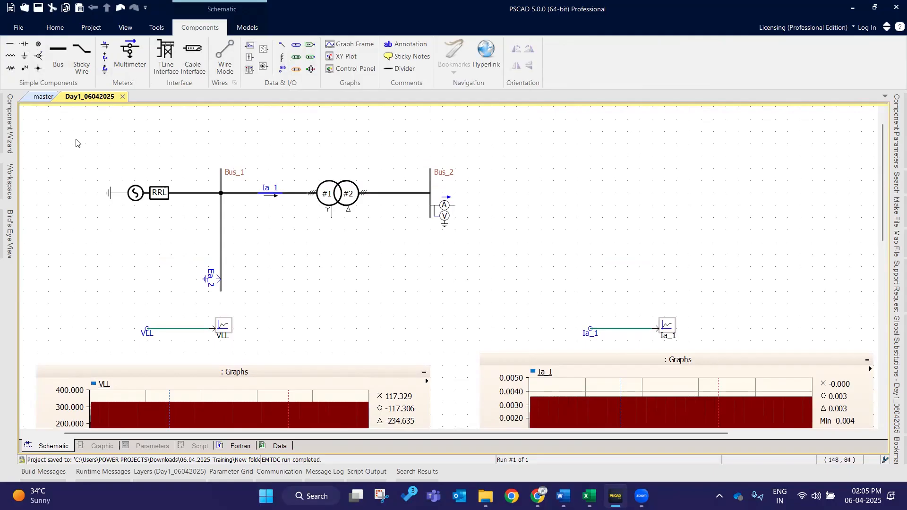
{"action": "left_click_drag", "start_coordinate": [76, 140], "coordinate": [500, 286]}
{"action": "left_click", "coordinate": [502, 236]}
{"action": "left_click_drag", "start_coordinate": [69, 152], "coordinate": [495, 310]}
{"action": "left_click", "coordinate": [508, 227]}
Place a trial multimeter from the master library in the empty area beside Bus_2 and delete it.
{"action": "left_click", "coordinate": [258, 26]}
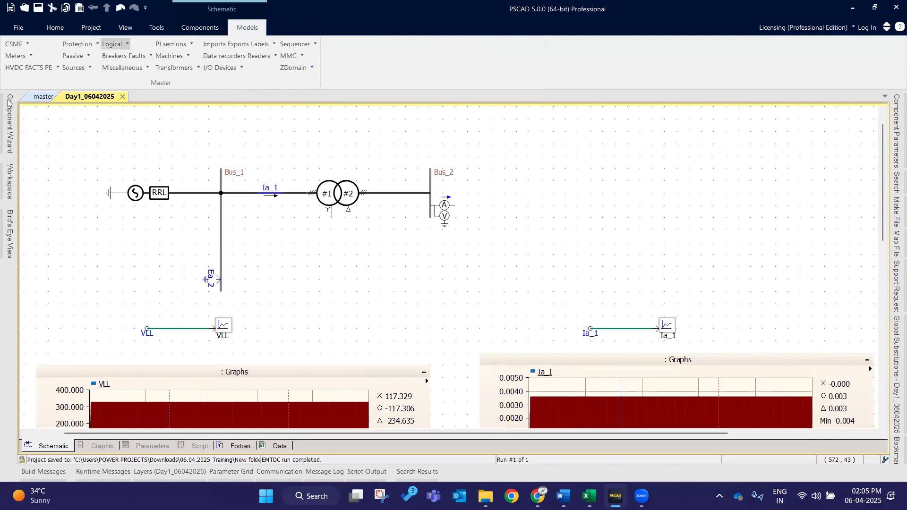
{"action": "left_click", "coordinate": [87, 56]}
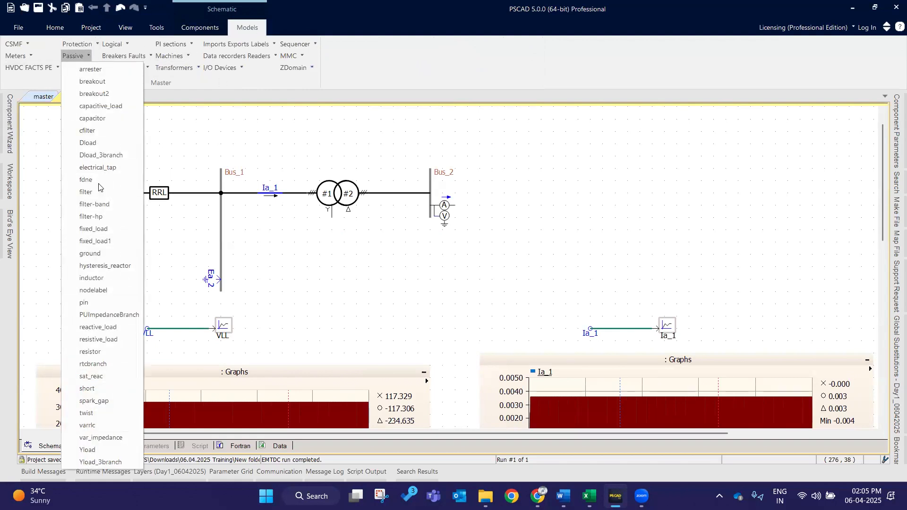
{"action": "left_click", "coordinate": [350, 118]}
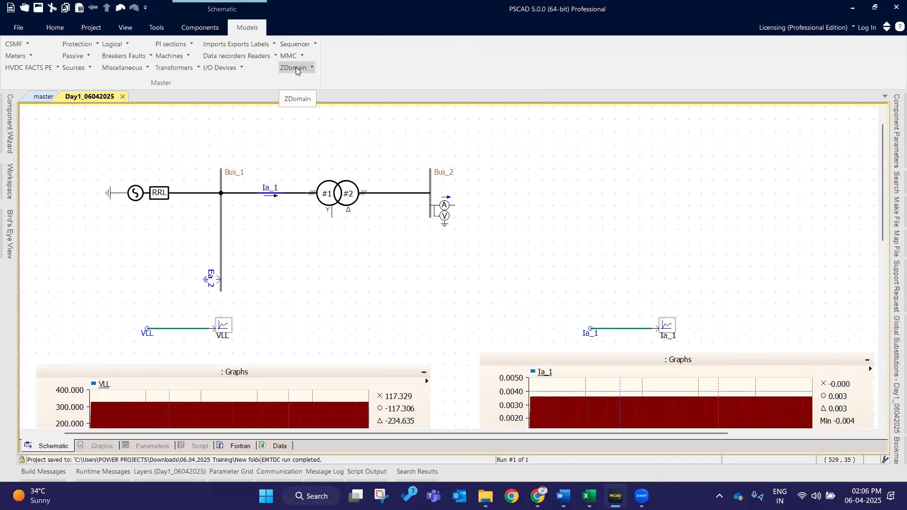
{"action": "left_click", "coordinate": [27, 56]}
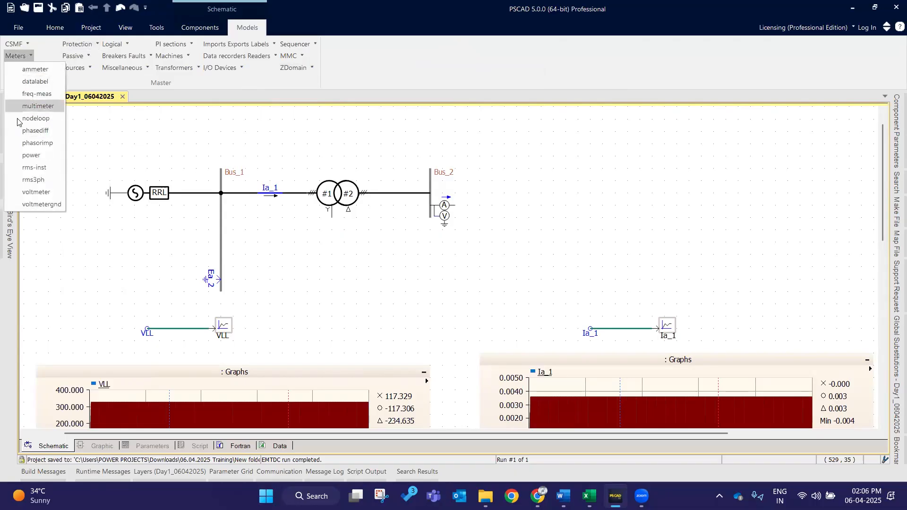
{"action": "left_click", "coordinate": [37, 106]}
{"action": "left_click", "coordinate": [48, 142]}
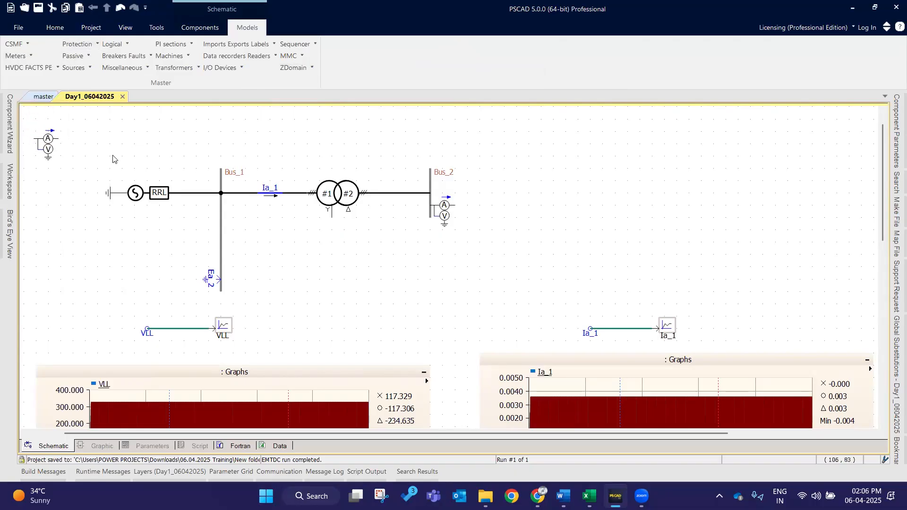
{"action": "left_click", "coordinate": [615, 210]}
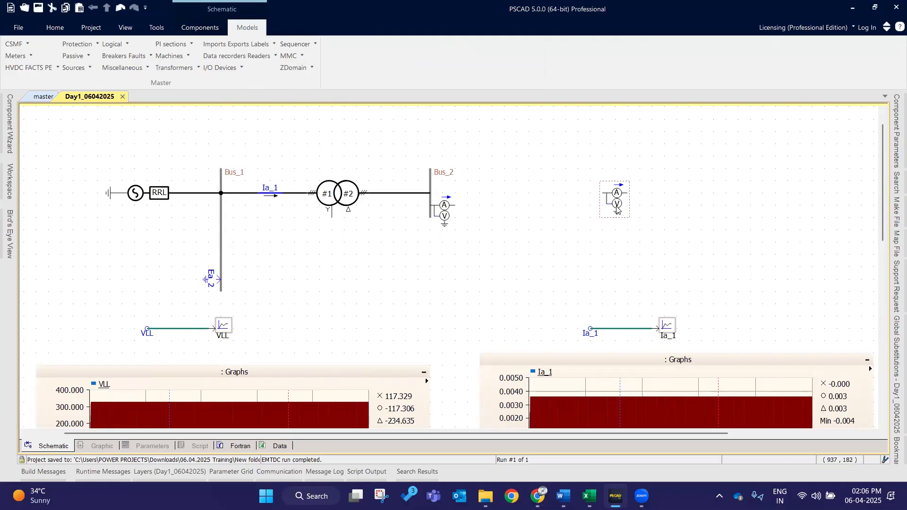
{"action": "key", "text": "Delete"}
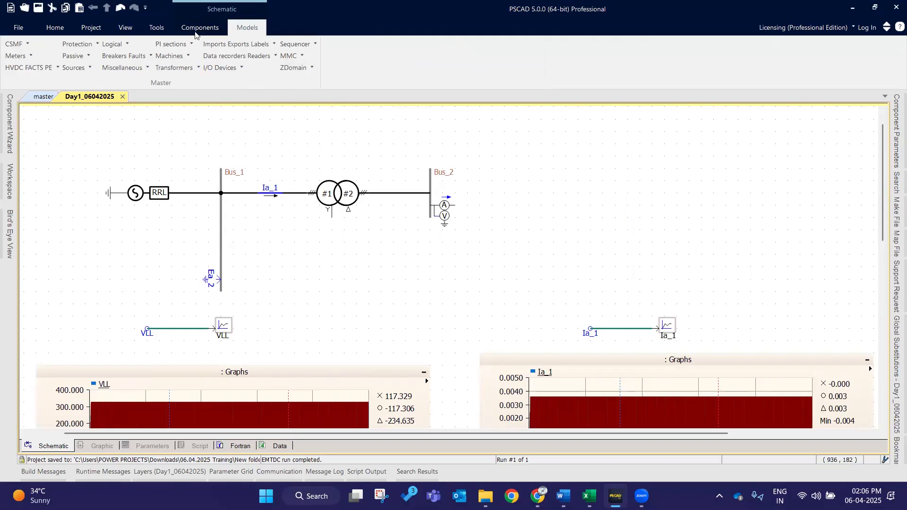
Place a trial source3R source from the master library in the empty area beside Bus_2 and remove it.
{"action": "left_click", "coordinate": [215, 31]}
{"action": "left_click", "coordinate": [246, 28]}
{"action": "left_click", "coordinate": [89, 67]}
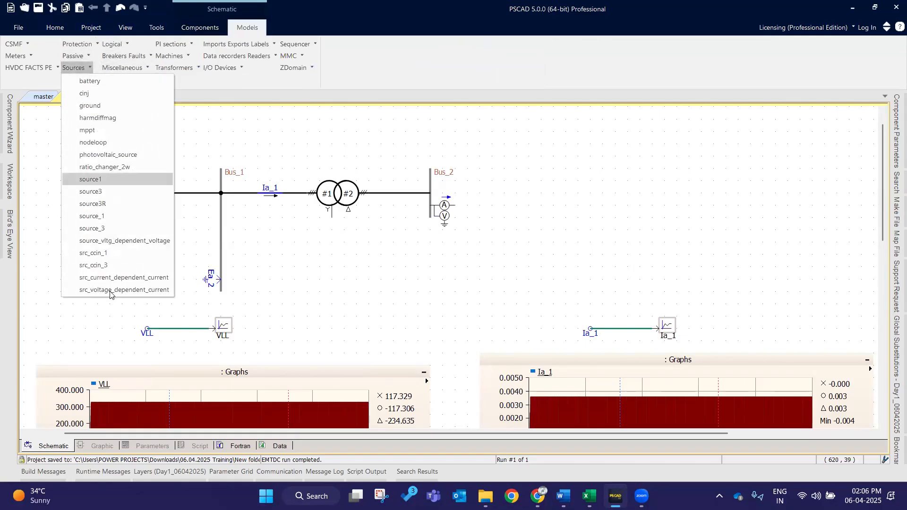
{"action": "left_click", "coordinate": [112, 203]}
{"action": "left_click", "coordinate": [585, 207]}
{"action": "left_click_drag", "start_coordinate": [646, 241], "coordinate": [508, 156]}
{"action": "key", "text": "Delete"}
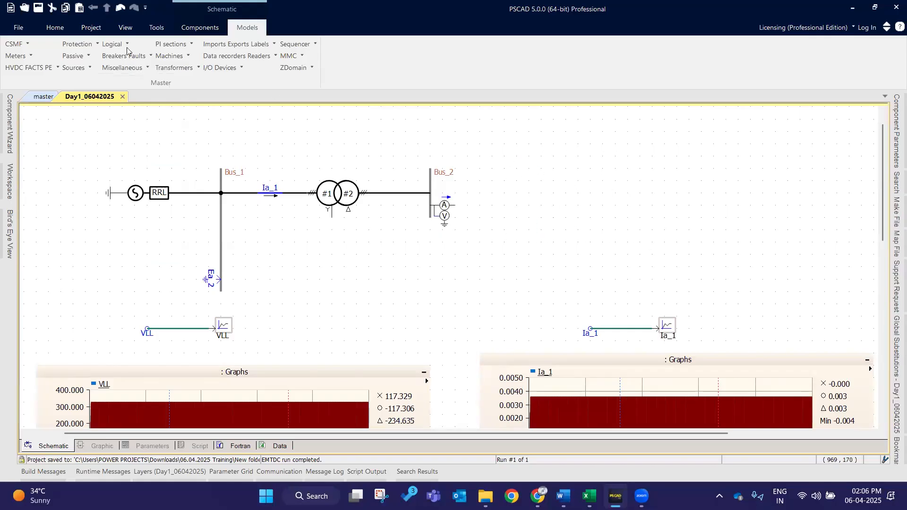
Try out the mrun Multiple Run component on the canvas beside Bus_2, and delete it.
{"action": "left_click", "coordinate": [220, 69]}
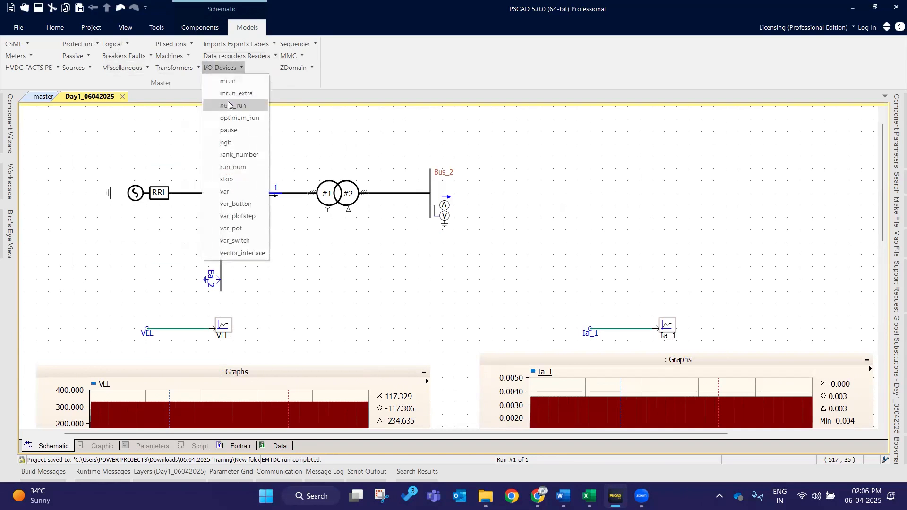
{"action": "left_click", "coordinate": [228, 81]}
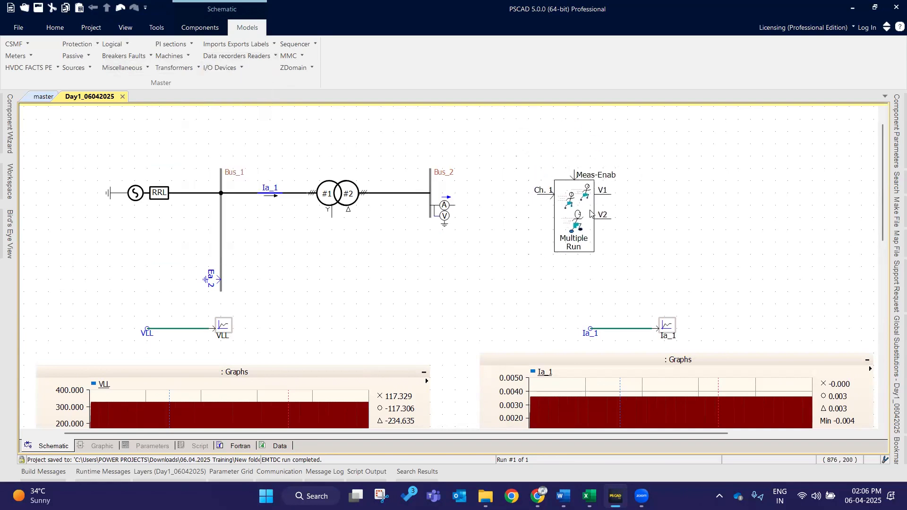
{"action": "left_click", "coordinate": [607, 200]}
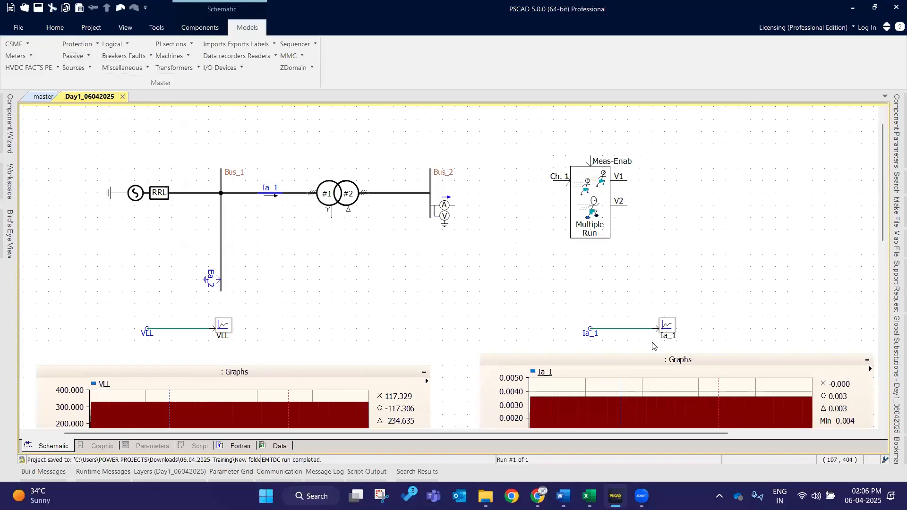
{"action": "left_click", "coordinate": [596, 185]}
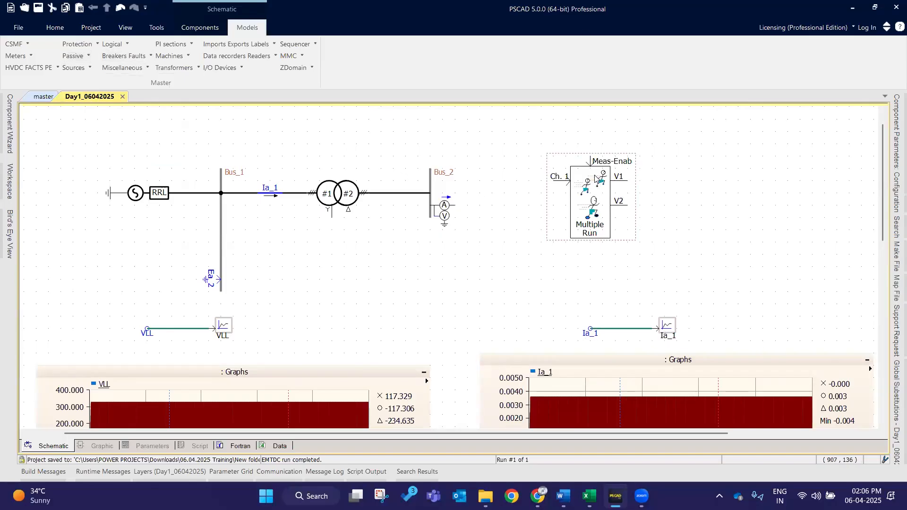
{"action": "key", "text": "Delete"}
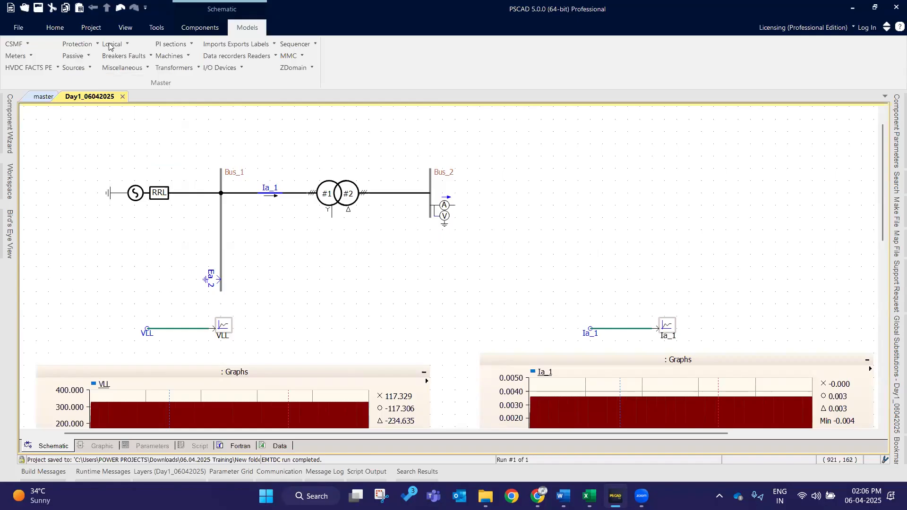
Place a trial wind_turbine machine component on the canvas beside Bus_2 and delete it.
{"action": "left_click", "coordinate": [171, 56]}
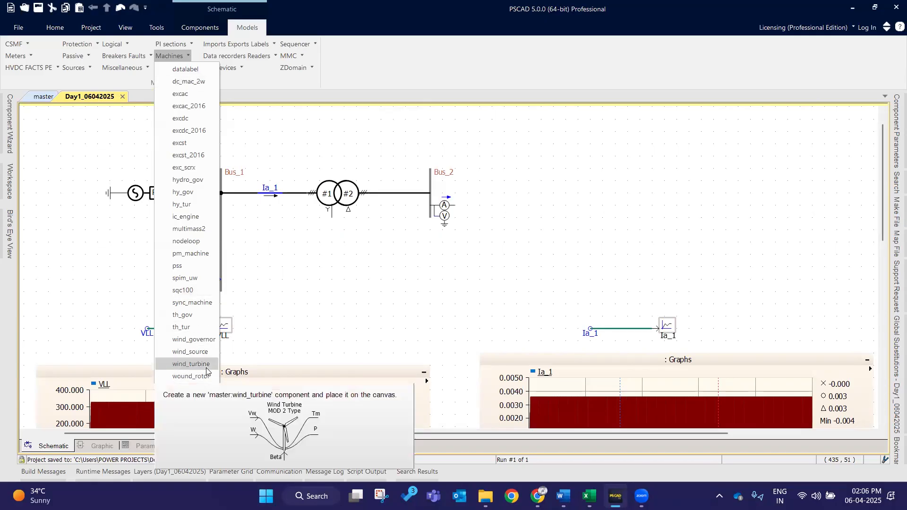
{"action": "left_click", "coordinate": [191, 364]}
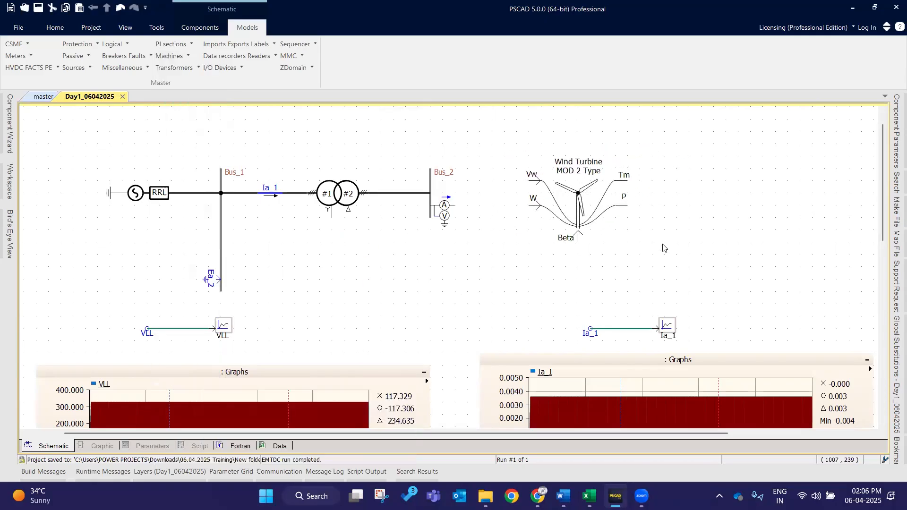
{"action": "key", "text": "Delete"}
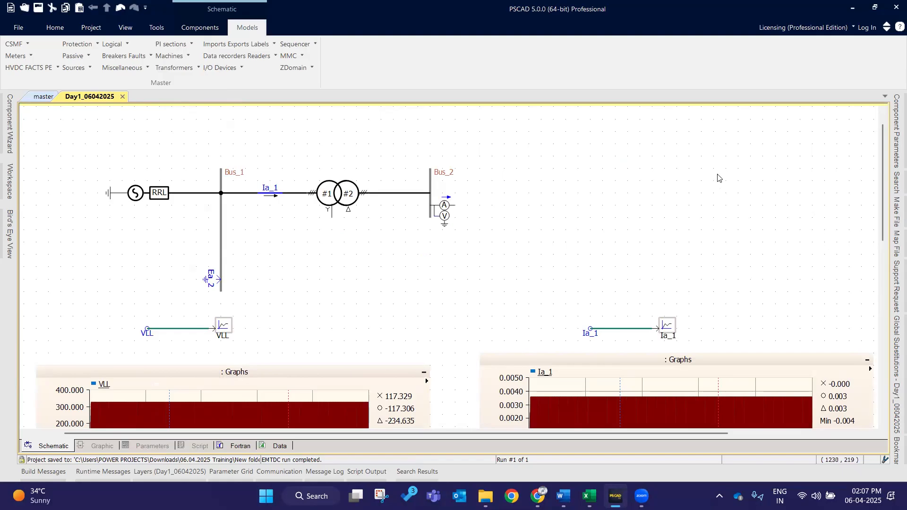
{"action": "left_click_drag", "start_coordinate": [504, 266], "coordinate": [398, 141]}
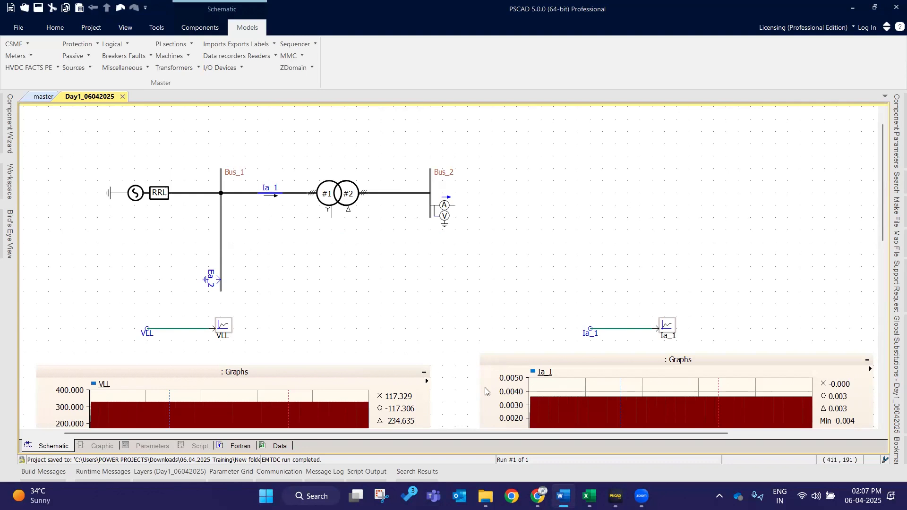
Switch to the Book1.xlsx notes in Excel and enter "PSCAD" in B83 and "Elements" in C83.
{"action": "left_click", "coordinate": [589, 496]}
{"action": "left_click", "coordinate": [79, 409]}
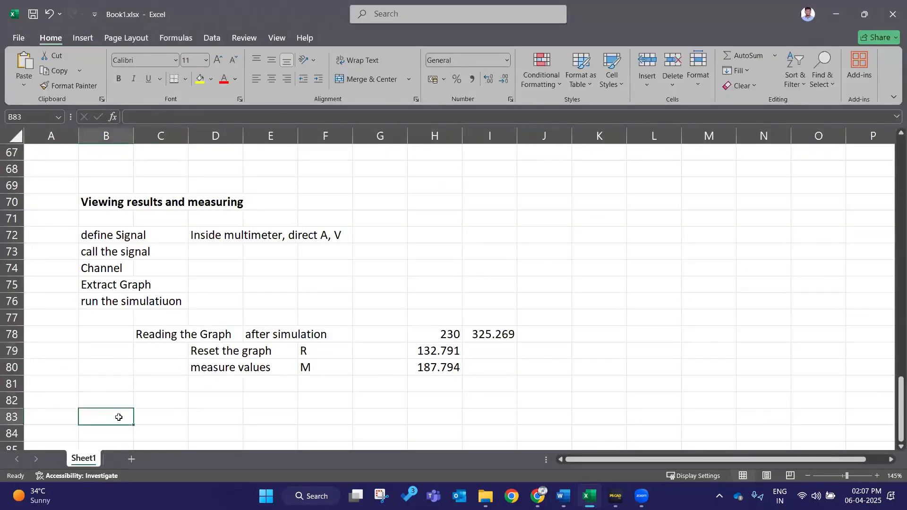
{"action": "type", "text": "PSCAD"}
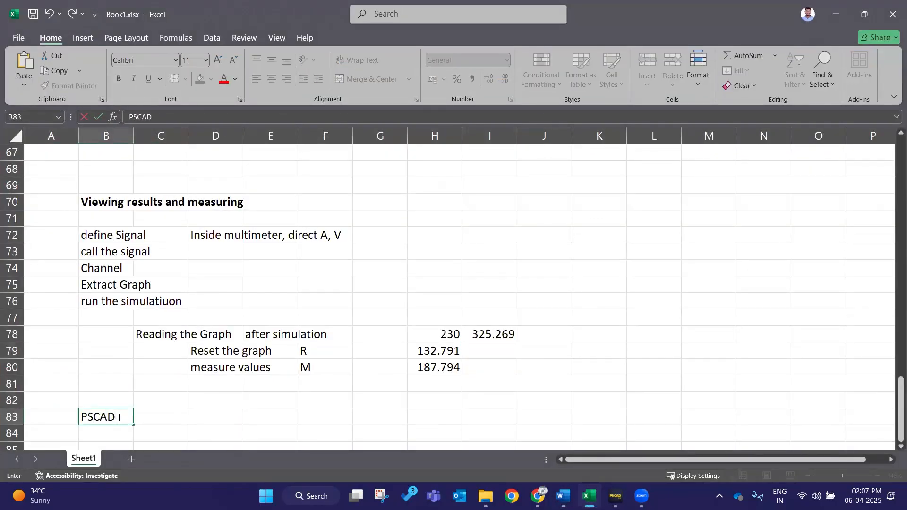
{"action": "key", "text": "Tab"}
{"action": "type", "text": "Elem"}
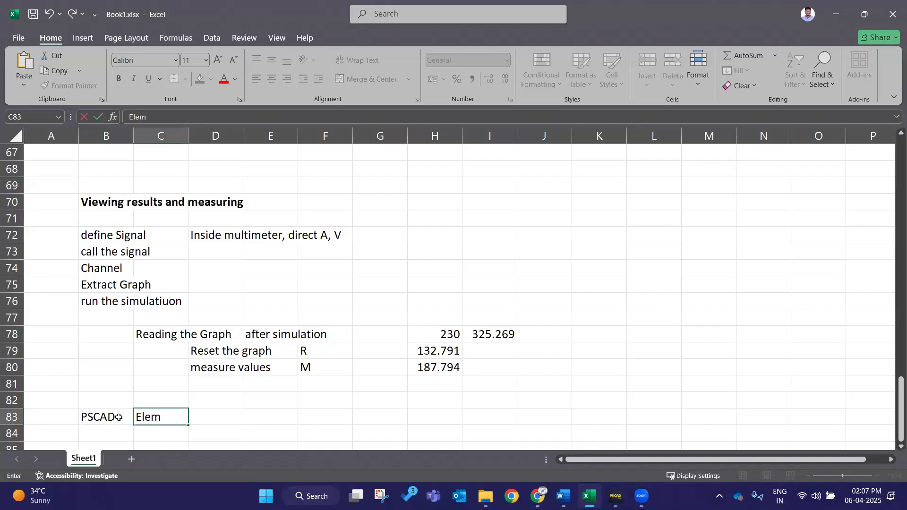
{"action": "type", "text": "ents"}
{"action": "key", "text": "alt+Tab"}
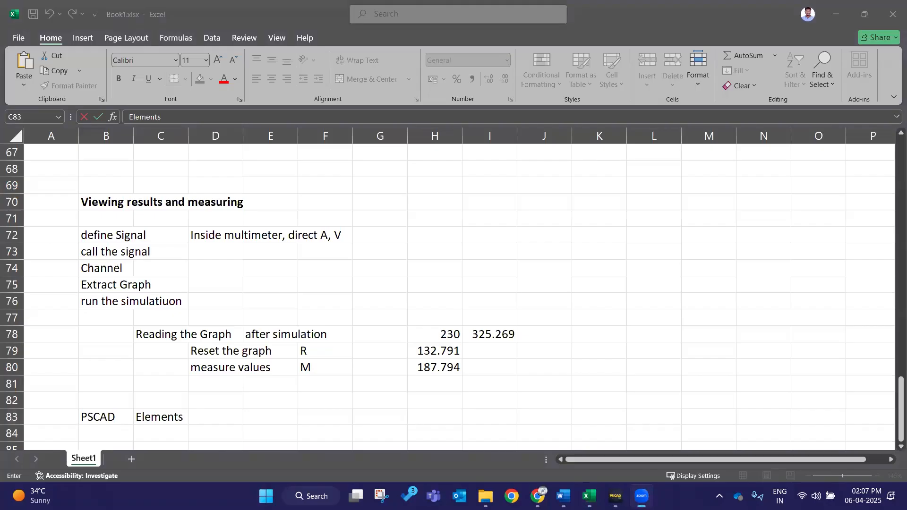
Enter "Modelling + validation" in cell D83 of the notes.
{"action": "left_click", "coordinate": [201, 419]}
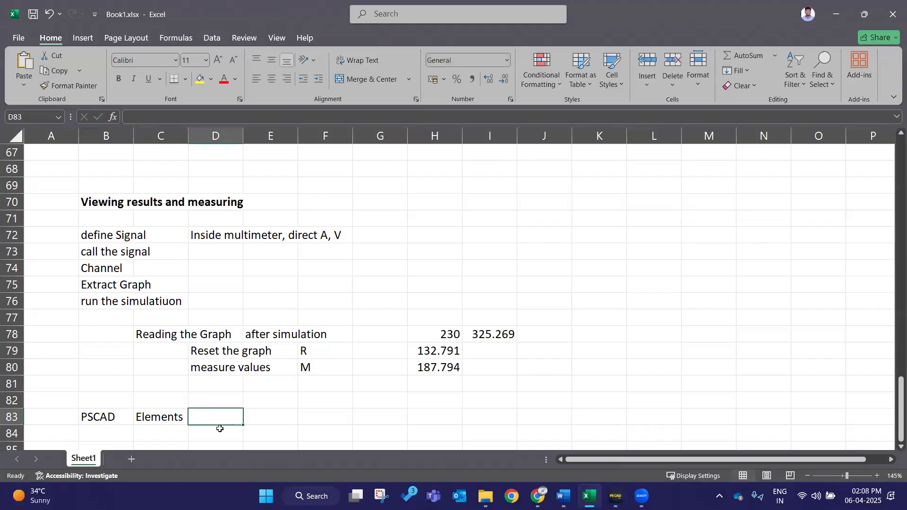
{"action": "type", "text": "Modelling +"}
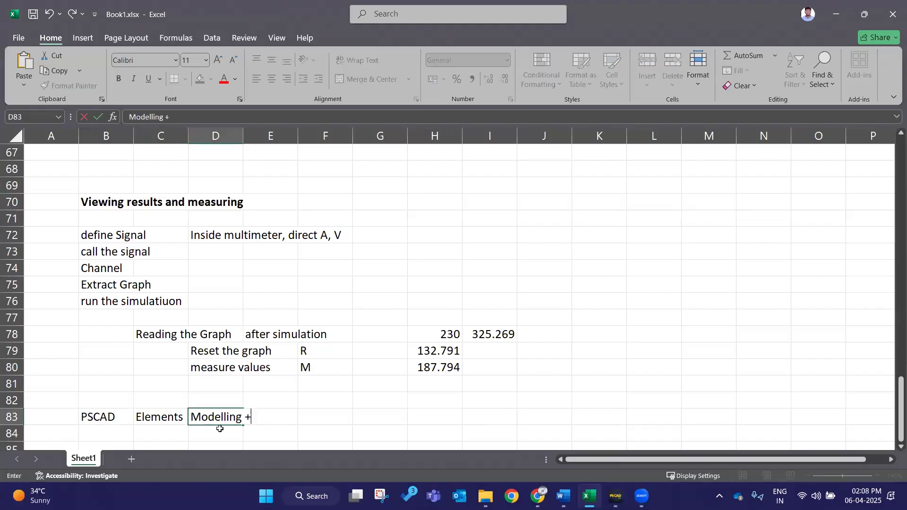
{"action": "type", "text": " va;lidation"}
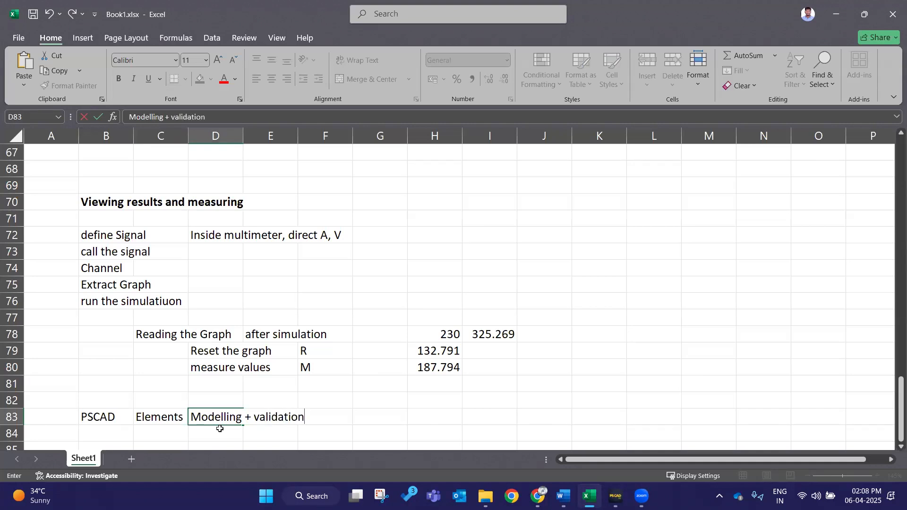
{"action": "key", "text": "Return"}
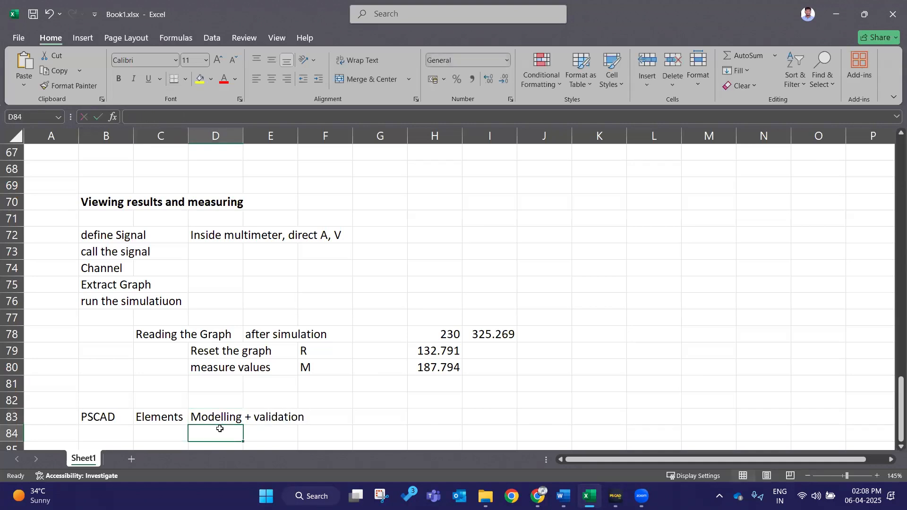
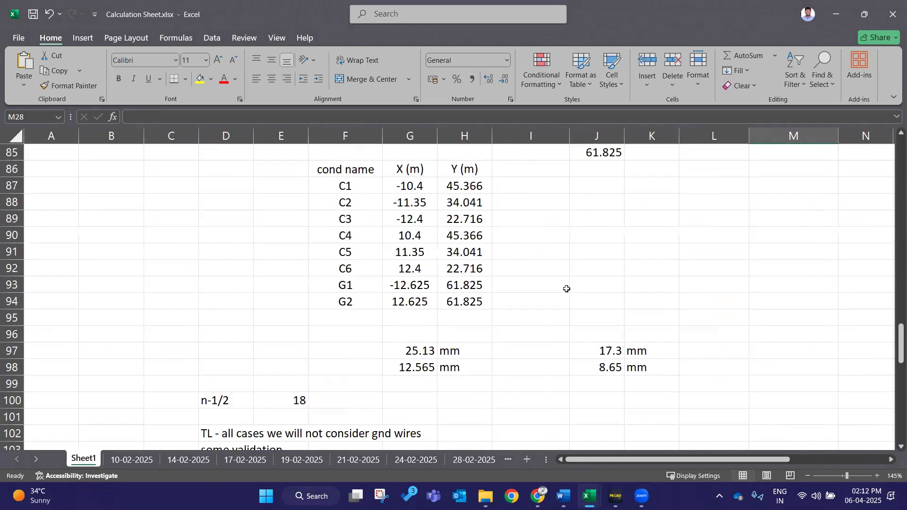
Review the voltage source model comparison and modelling notes at the start of the calculation sheet, and minimise the workbook windows.
{"action": "scroll", "coordinate": [565, 288], "scroll_direction": "up", "scroll_amount": 5}
{"action": "scroll", "coordinate": [564, 286], "scroll_direction": "up", "scroll_amount": 20}
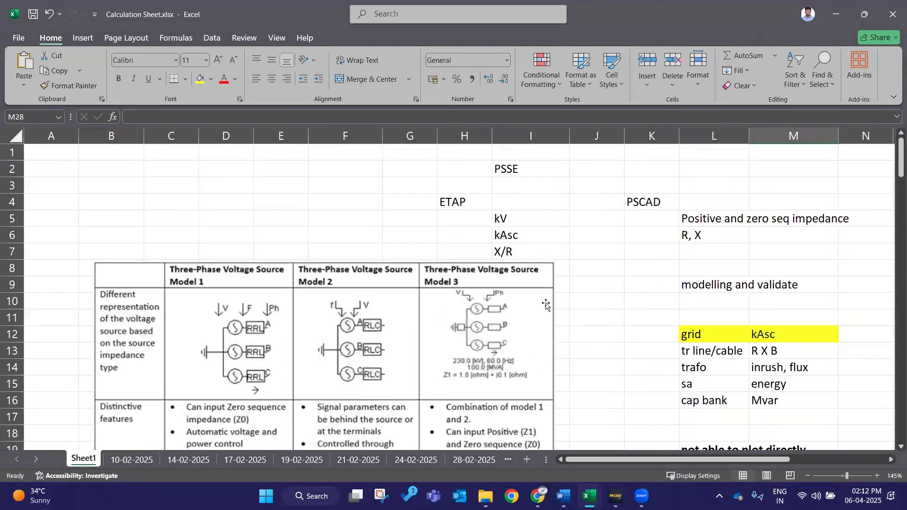
{"action": "scroll", "coordinate": [581, 306], "scroll_direction": "down", "scroll_amount": 3}
{"action": "scroll", "coordinate": [583, 307], "scroll_direction": "up", "scroll_amount": 3}
{"action": "left_click", "coordinate": [837, 11]}
{"action": "left_click", "coordinate": [842, 12]}
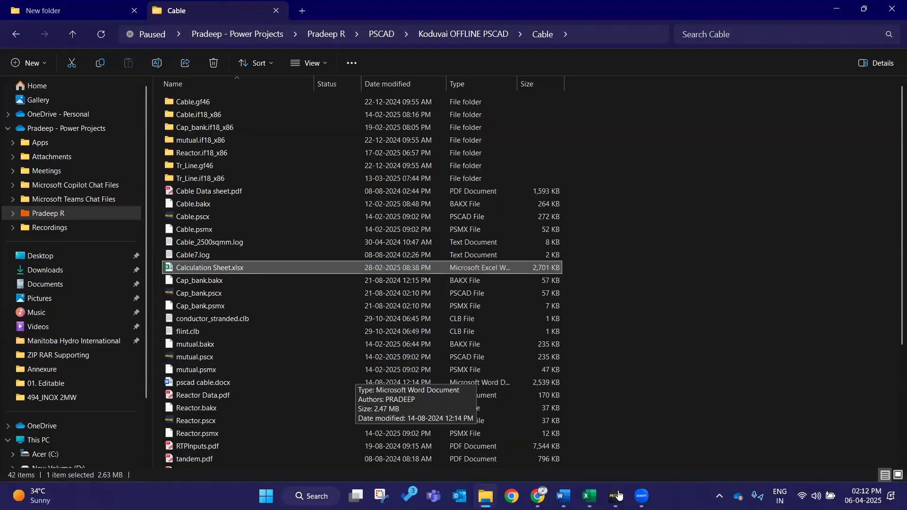
Switch to PSCAD and look over the Day1_06042025 schematic with its VLL and Ia_1 graphs.
{"action": "left_click", "coordinate": [619, 495]}
{"action": "scroll", "coordinate": [445, 288], "scroll_direction": "up", "scroll_amount": 3}
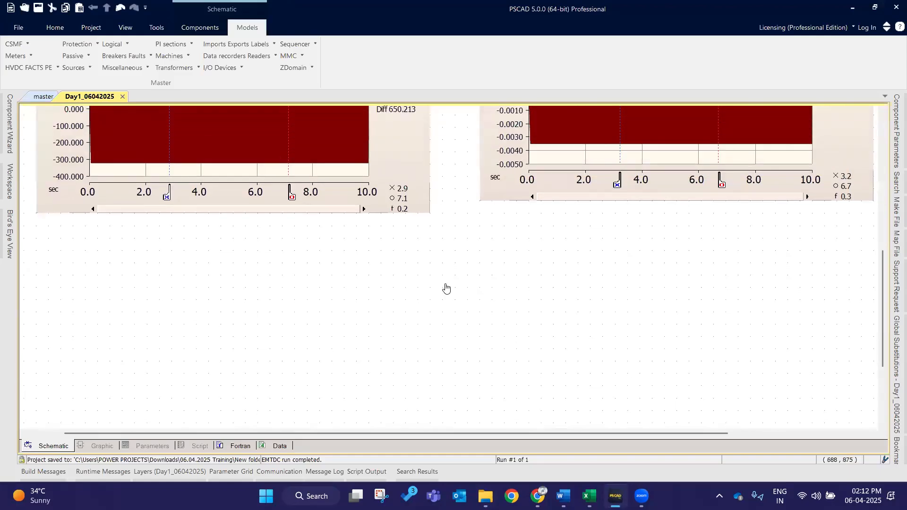
{"action": "scroll", "coordinate": [445, 288], "scroll_direction": "up", "scroll_amount": 1}
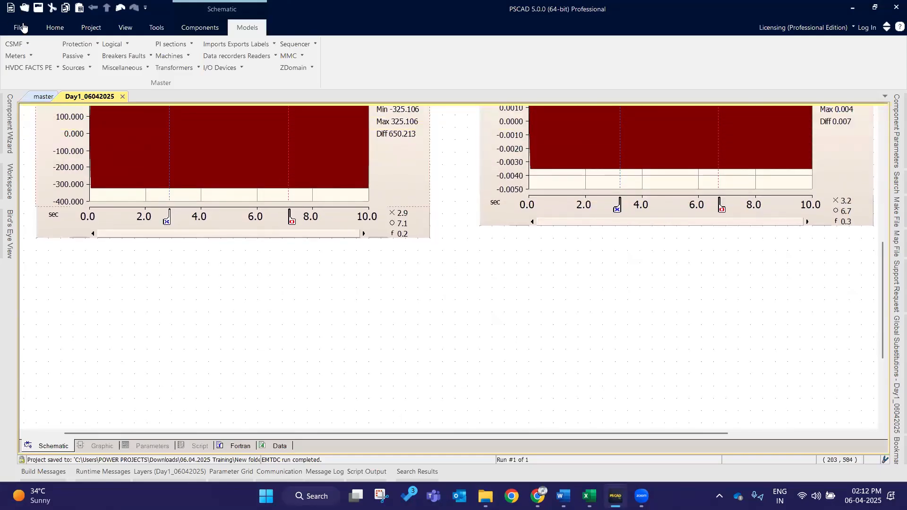
{"action": "left_click", "coordinate": [50, 28]}
{"action": "scroll", "coordinate": [446, 342], "scroll_direction": "up", "scroll_amount": 10}
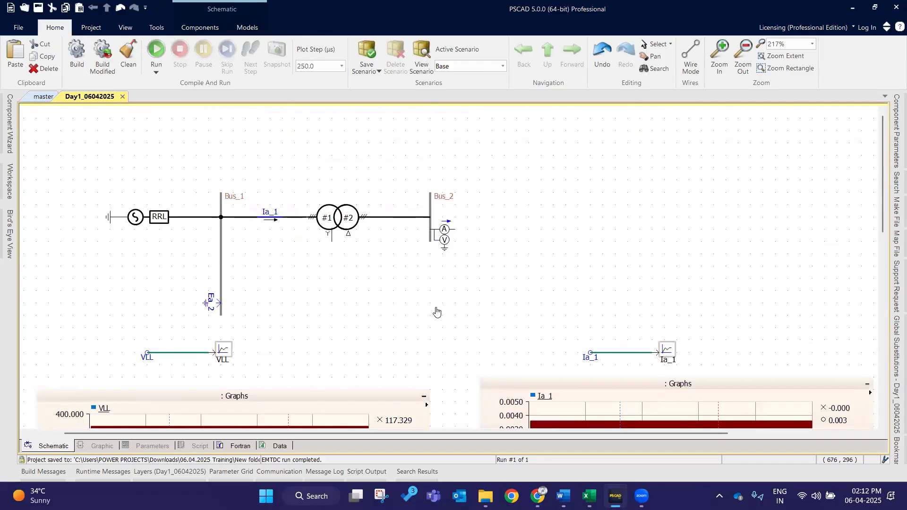
{"action": "scroll", "coordinate": [427, 307], "scroll_direction": "down", "scroll_amount": 4}
{"action": "scroll", "coordinate": [422, 274], "scroll_direction": "down", "scroll_amount": 7}
{"action": "scroll", "coordinate": [421, 265], "scroll_direction": "up", "scroll_amount": 10}
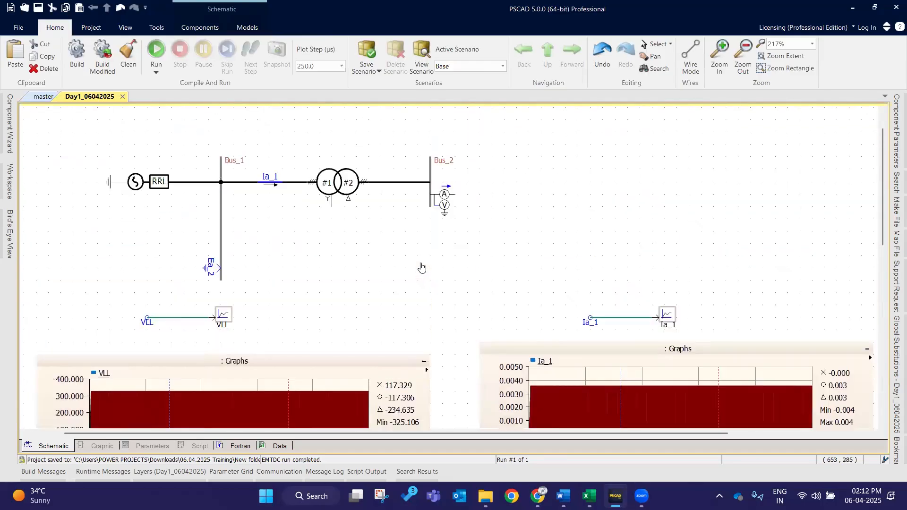
{"action": "scroll", "coordinate": [480, 244], "scroll_direction": "down", "scroll_amount": 1, "text": "ctrl"}
{"action": "scroll", "coordinate": [481, 243], "scroll_direction": "down", "scroll_amount": 2, "text": "ctrl"}
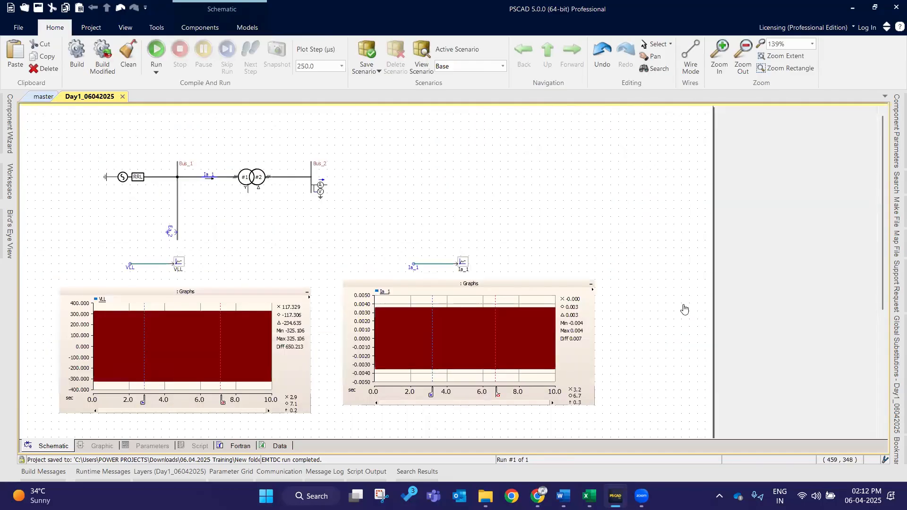
{"action": "scroll", "coordinate": [104, 189], "scroll_direction": "up", "scroll_amount": 1, "text": "ctrl"}
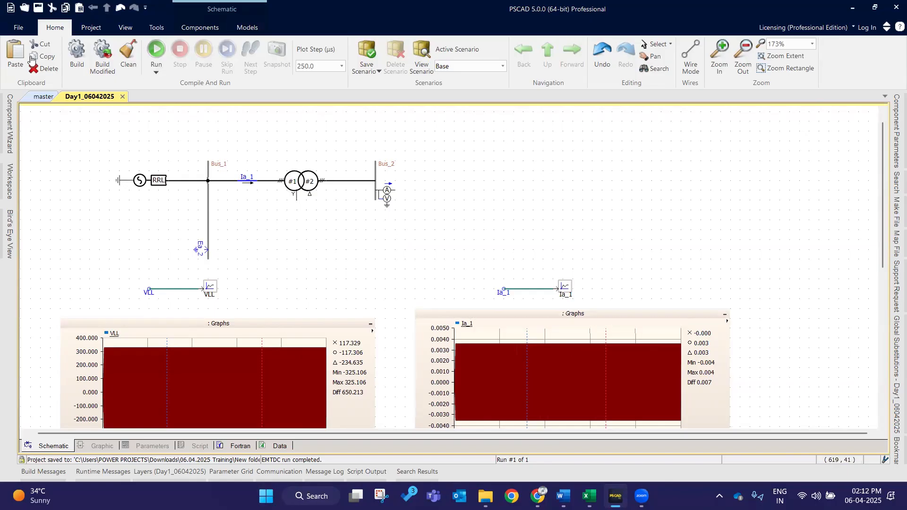
{"action": "left_click", "coordinate": [19, 27]}
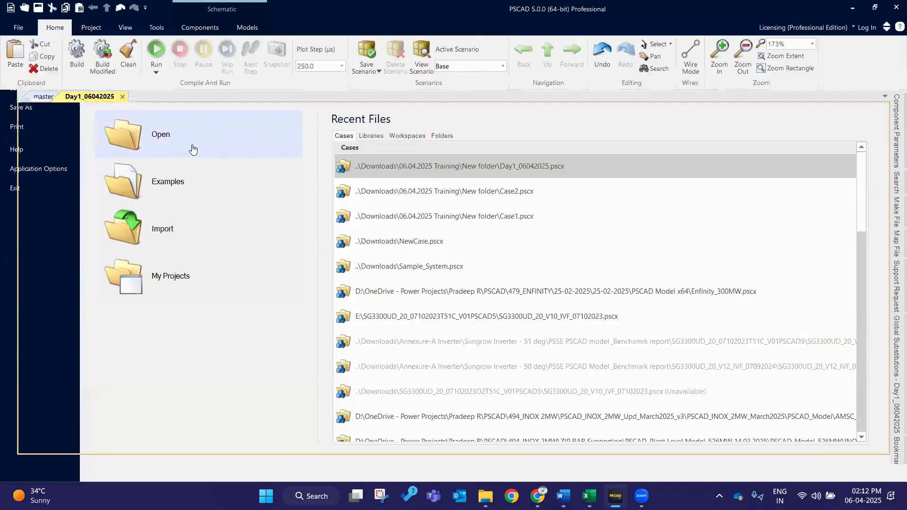
{"action": "left_click", "coordinate": [193, 149]}
{"action": "left_click", "coordinate": [675, 108]}
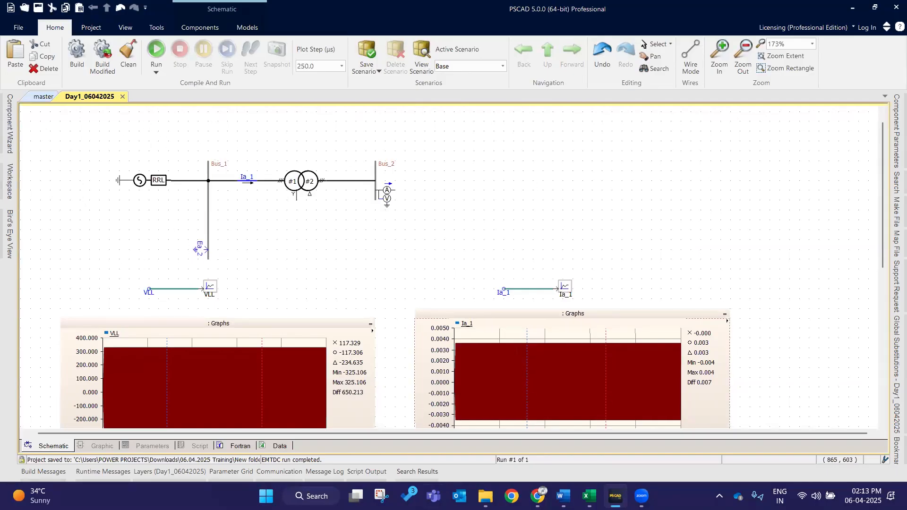
Switch to File Explorer, go to the 06.04.2025 Training "New folder" and refresh its list of case files.
{"action": "left_click", "coordinate": [485, 496]}
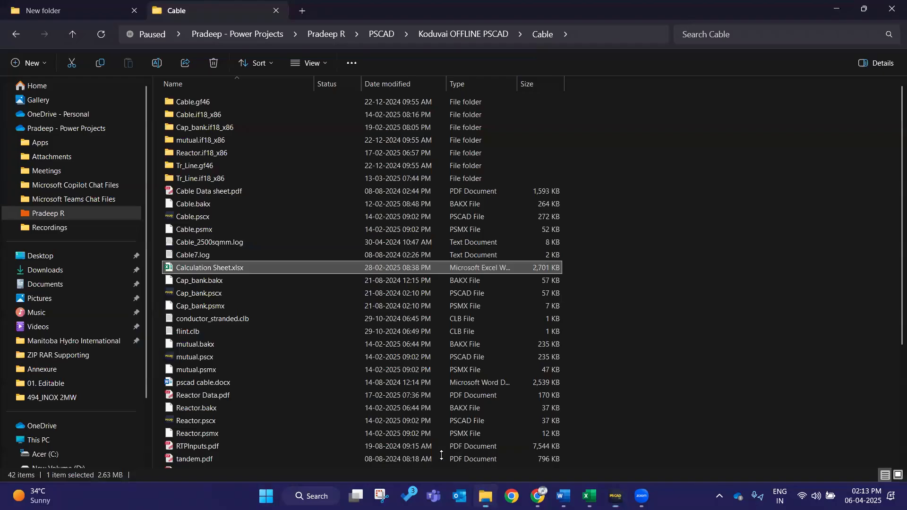
{"action": "left_click", "coordinate": [69, 4]}
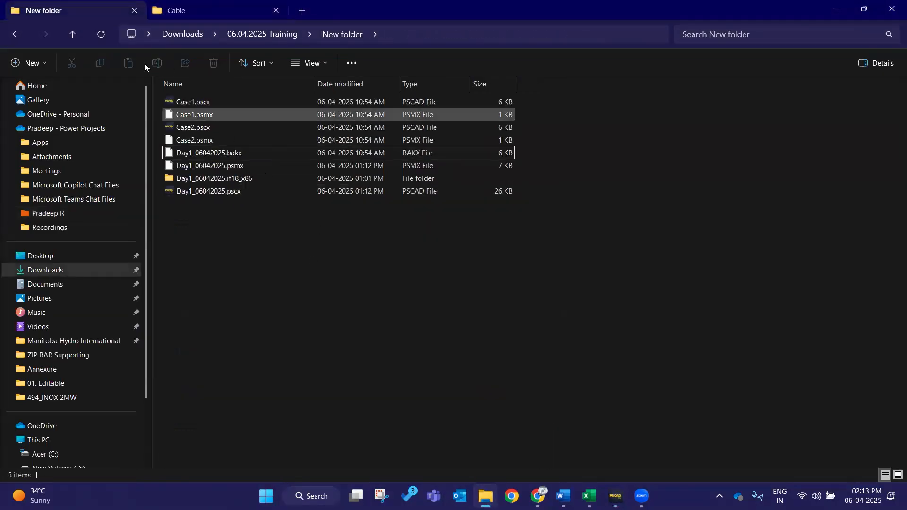
{"action": "left_click", "coordinate": [100, 34]}
{"action": "left_click_drag", "start_coordinate": [262, 119], "coordinate": [589, 418]}
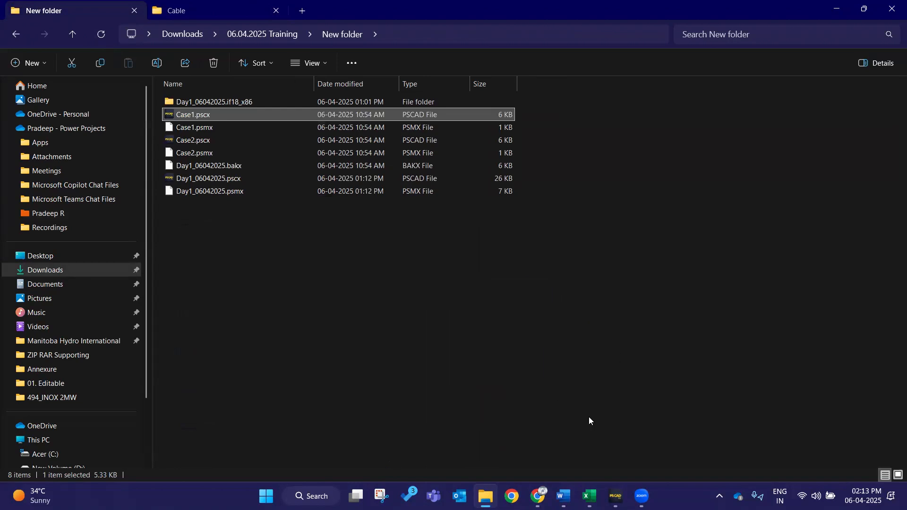
Switch back to PSCAD and open Case1.pscx from the training folder.
{"action": "left_click", "coordinate": [615, 496]}
{"action": "left_click", "coordinate": [21, 29]}
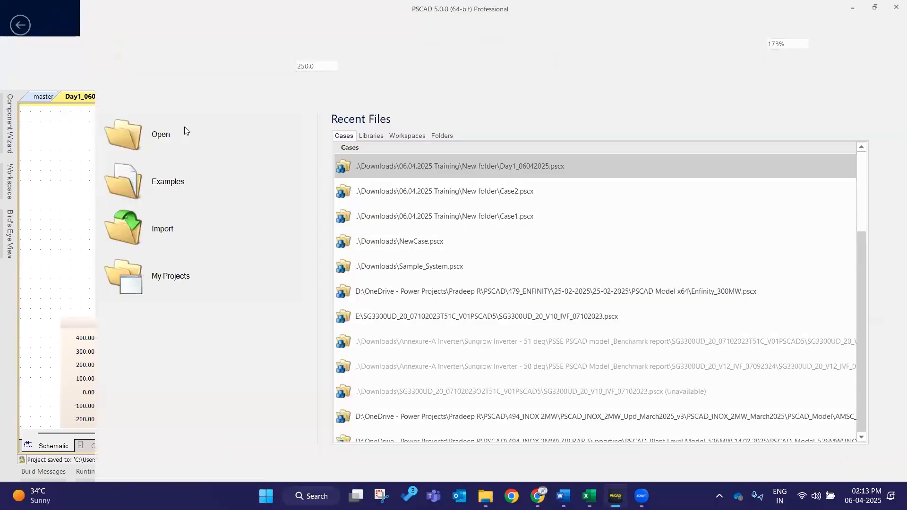
{"action": "left_click", "coordinate": [186, 129]}
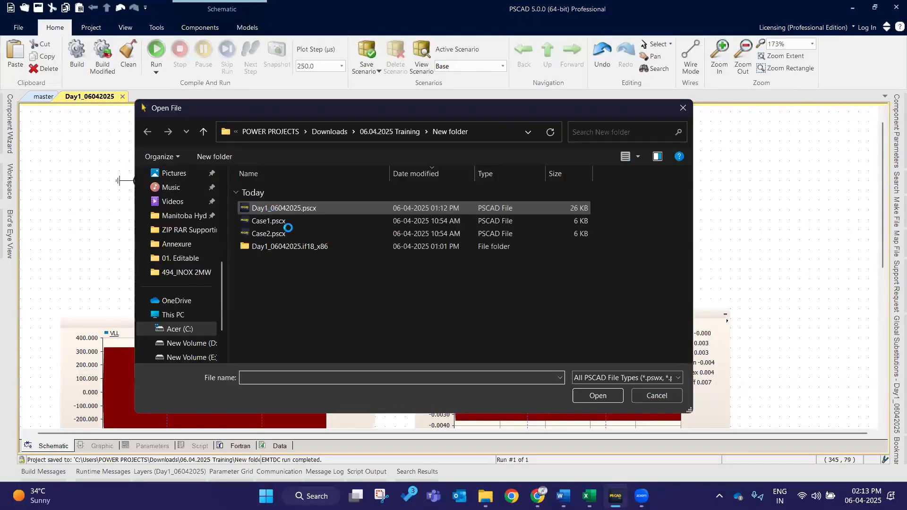
{"action": "left_click", "coordinate": [290, 221]}
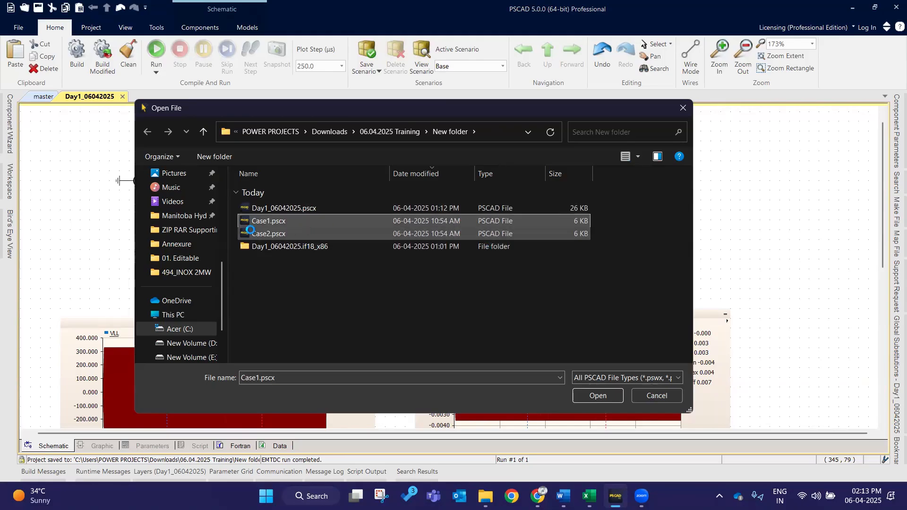
{"action": "left_click", "coordinate": [597, 395]}
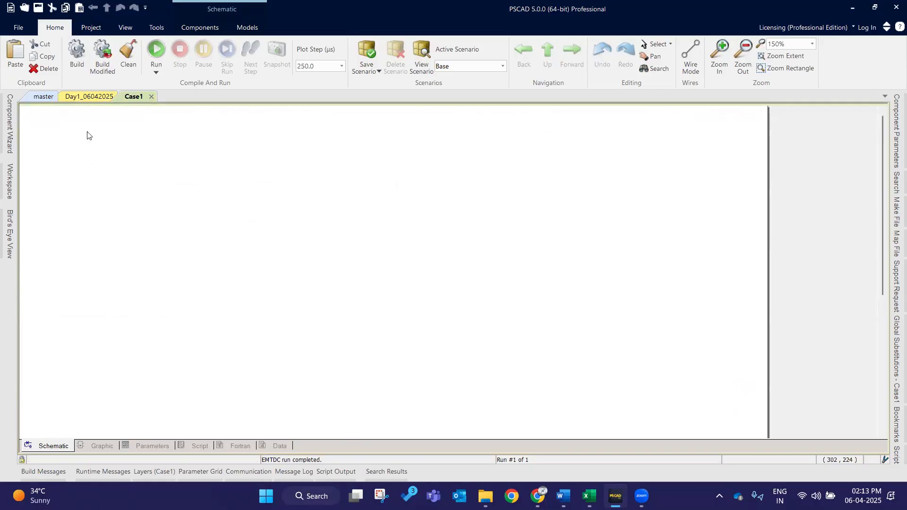
Turn on the grid display for the empty Case1 canvas.
{"action": "left_click", "coordinate": [125, 27]}
{"action": "left_click", "coordinate": [21, 70]}
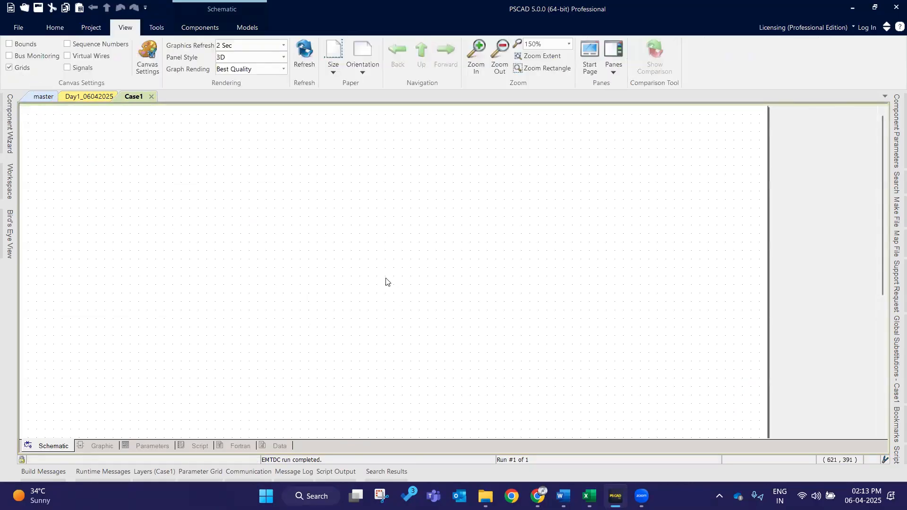
{"action": "scroll", "coordinate": [96, 249], "scroll_direction": "up", "scroll_amount": 2}
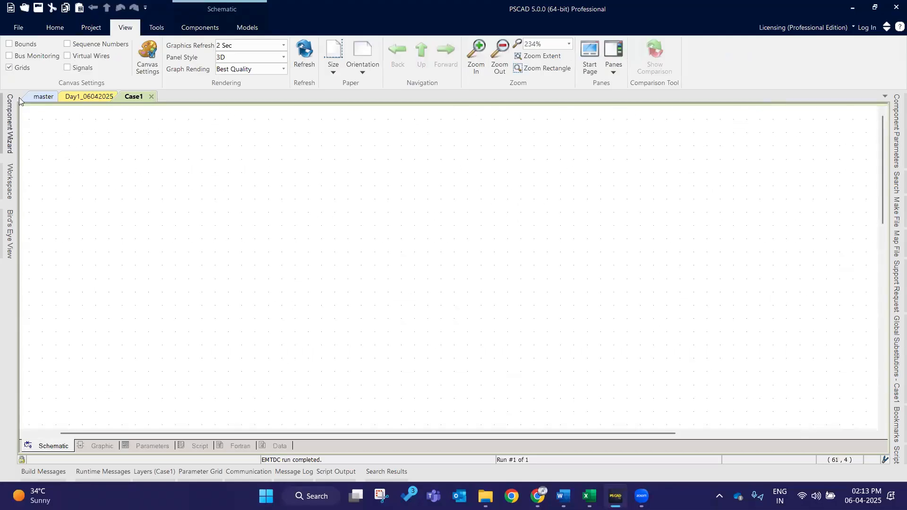
Go to the master library and open its full page of Sources components.
{"action": "left_click", "coordinate": [38, 96]}
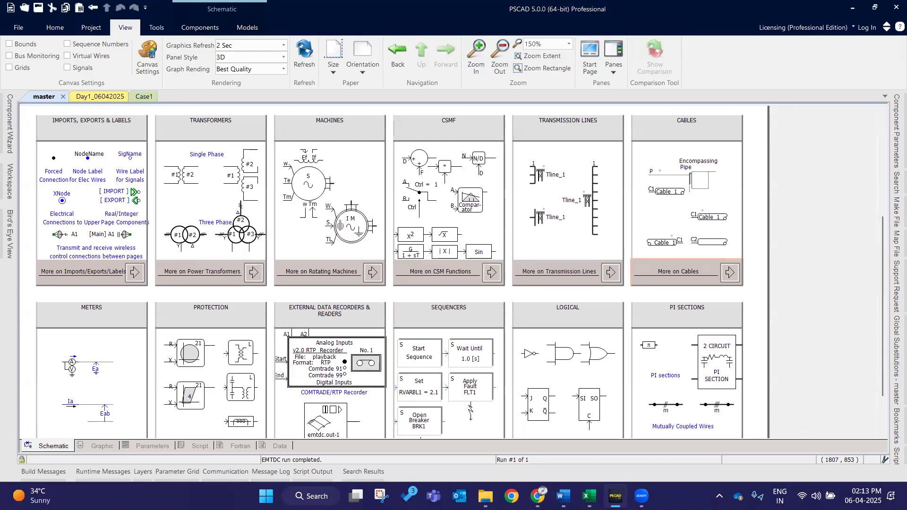
{"action": "left_click", "coordinate": [109, 134]}
{"action": "scroll", "coordinate": [86, 121], "scroll_direction": "up", "scroll_amount": 1}
{"action": "scroll", "coordinate": [86, 121], "scroll_direction": "up", "scroll_amount": 2}
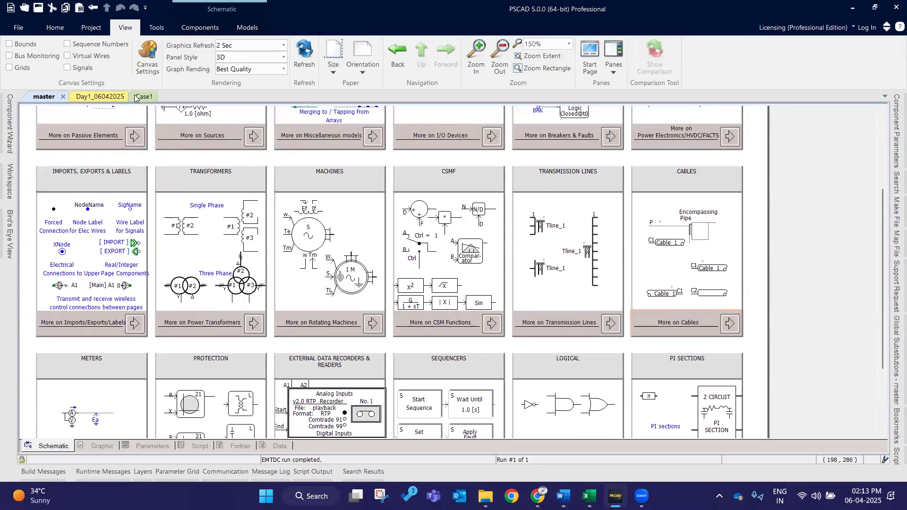
{"action": "left_click", "coordinate": [137, 98]}
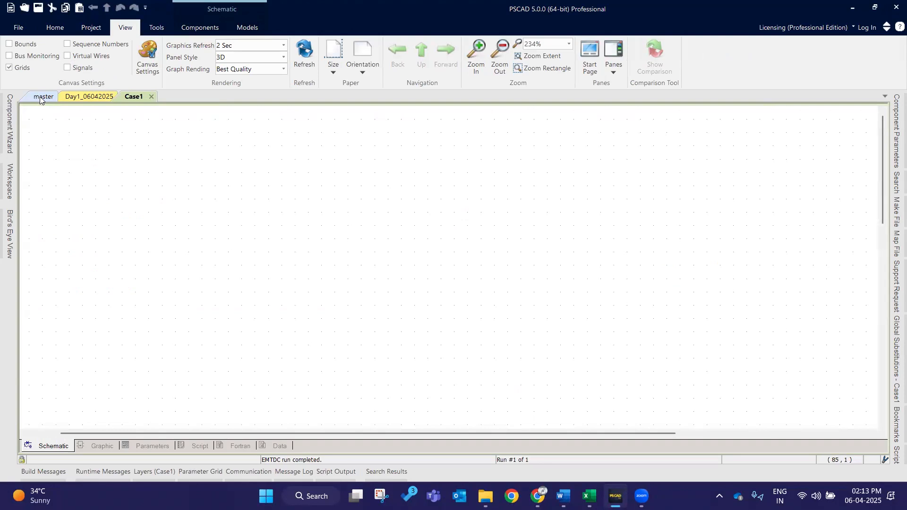
{"action": "left_click", "coordinate": [41, 98]}
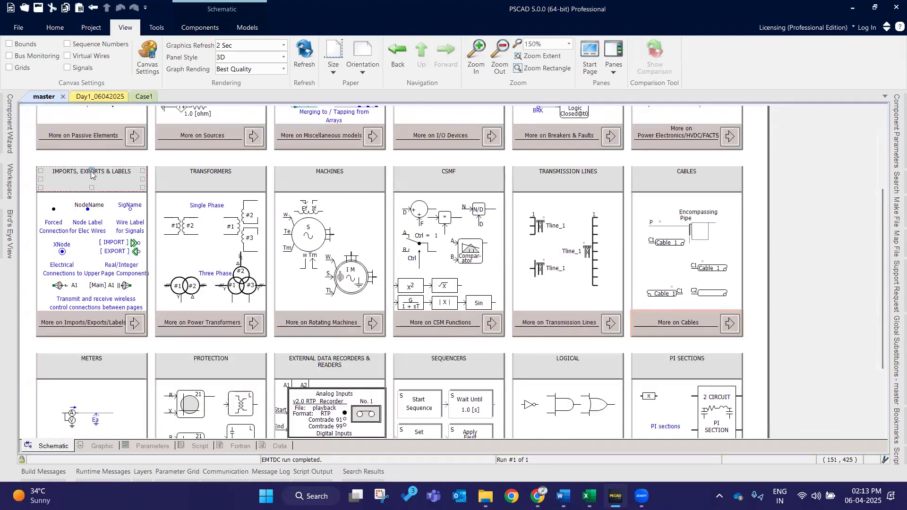
{"action": "scroll", "coordinate": [43, 117], "scroll_direction": "up", "scroll_amount": 4}
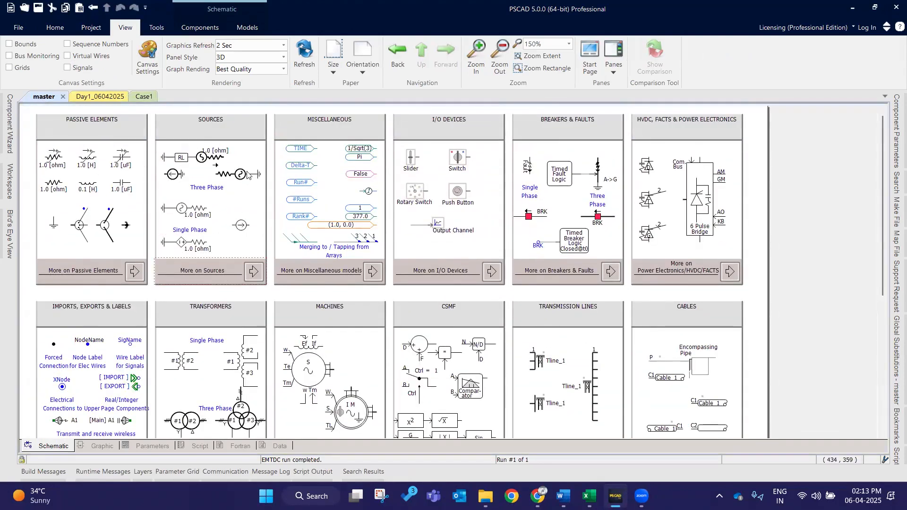
{"action": "double_click", "coordinate": [254, 273]}
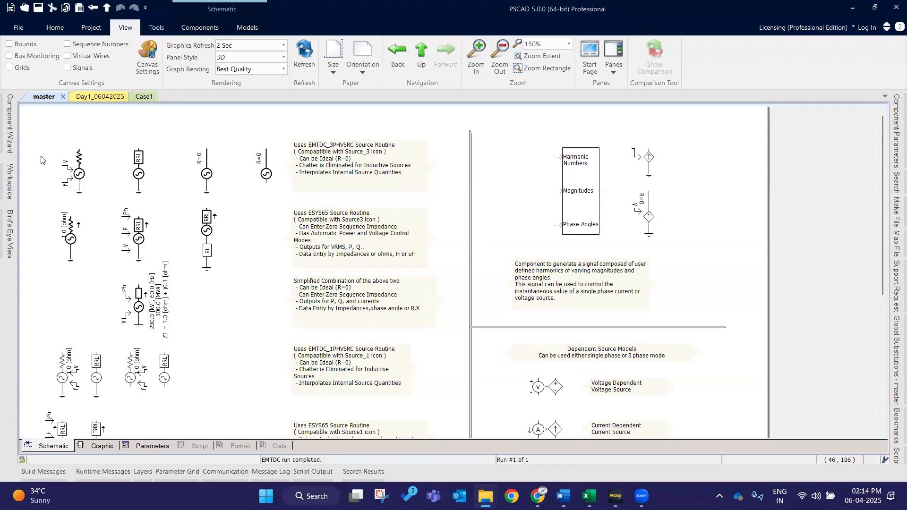
Inspect the configuration parameters of Three Phase Voltage Source Models 2, 1 and 3, and close their dialogs.
{"action": "left_click_drag", "start_coordinate": [32, 127], "coordinate": [284, 203]}
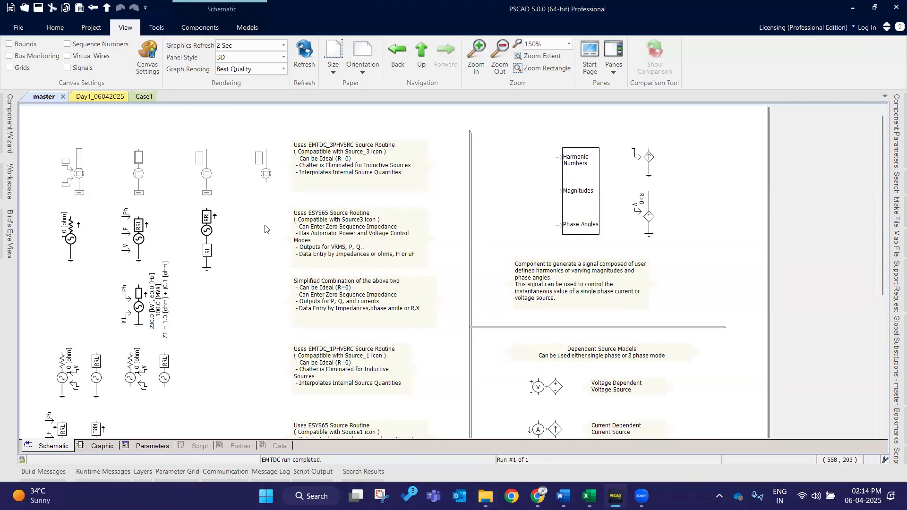
{"action": "double_click", "coordinate": [142, 166]}
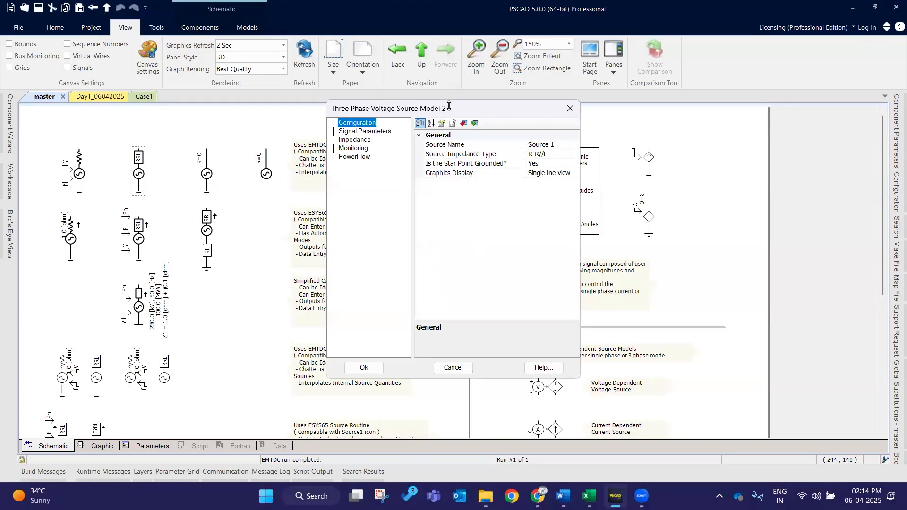
{"action": "left_click", "coordinate": [570, 107]}
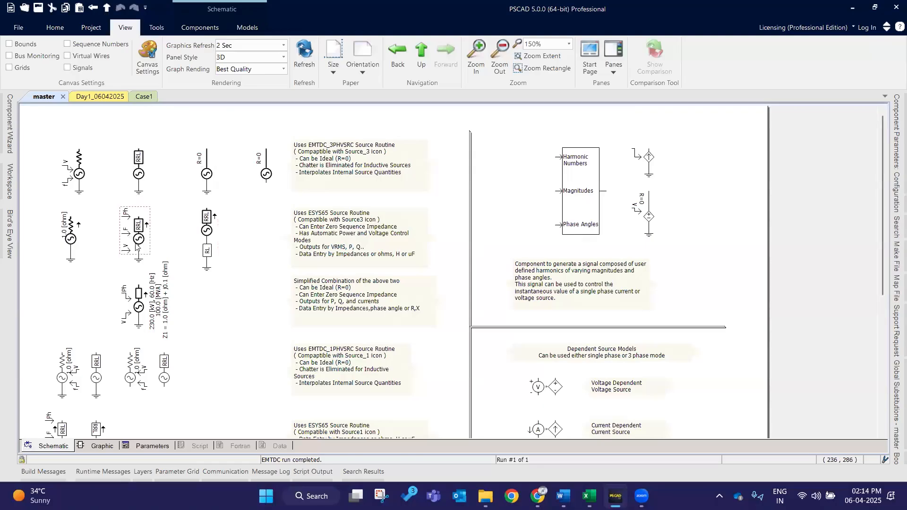
{"action": "double_click", "coordinate": [136, 246]}
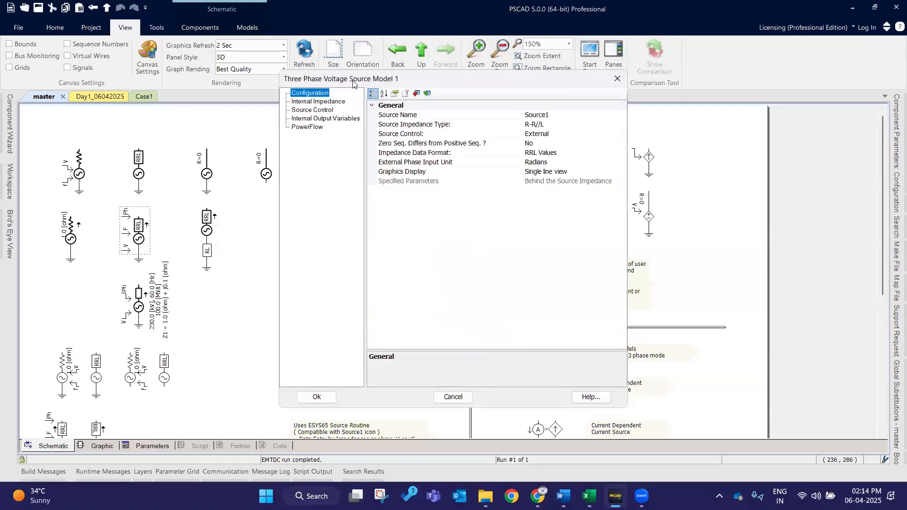
{"action": "double_click", "coordinate": [152, 329]}
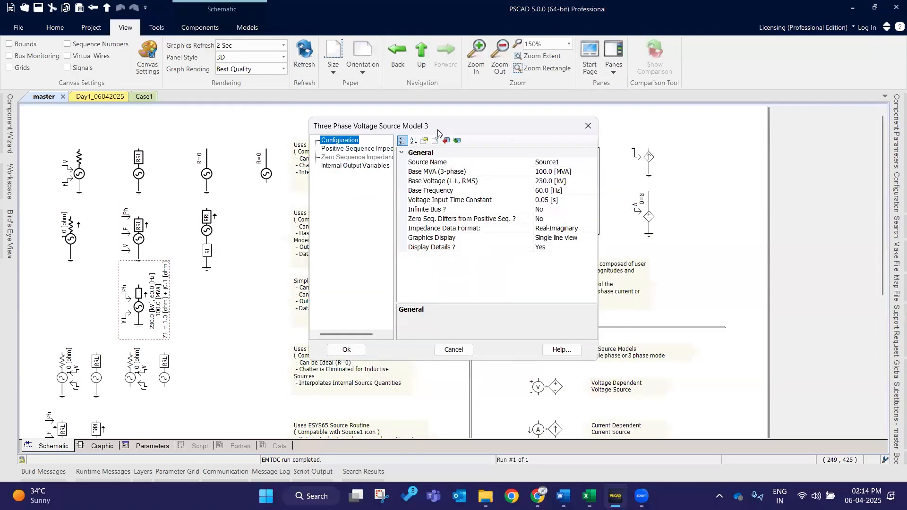
{"action": "left_click", "coordinate": [588, 126]}
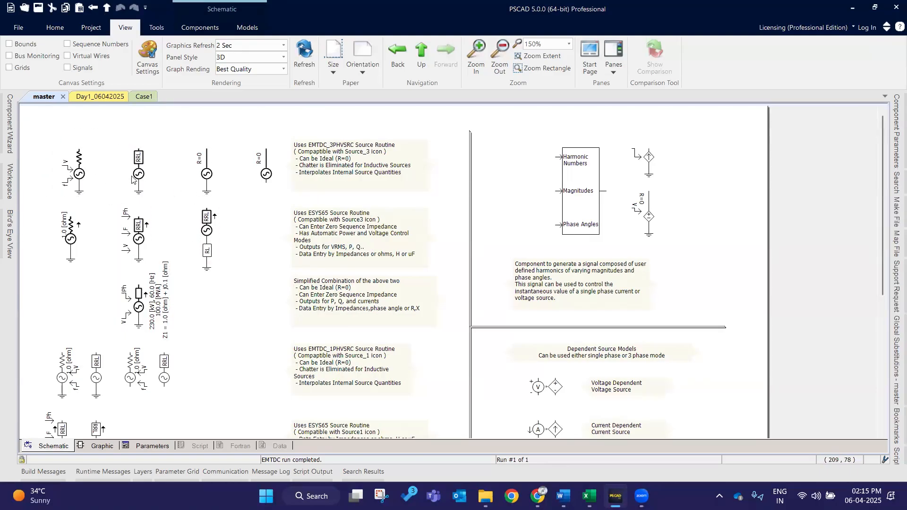
{"action": "left_click", "coordinate": [157, 200]}
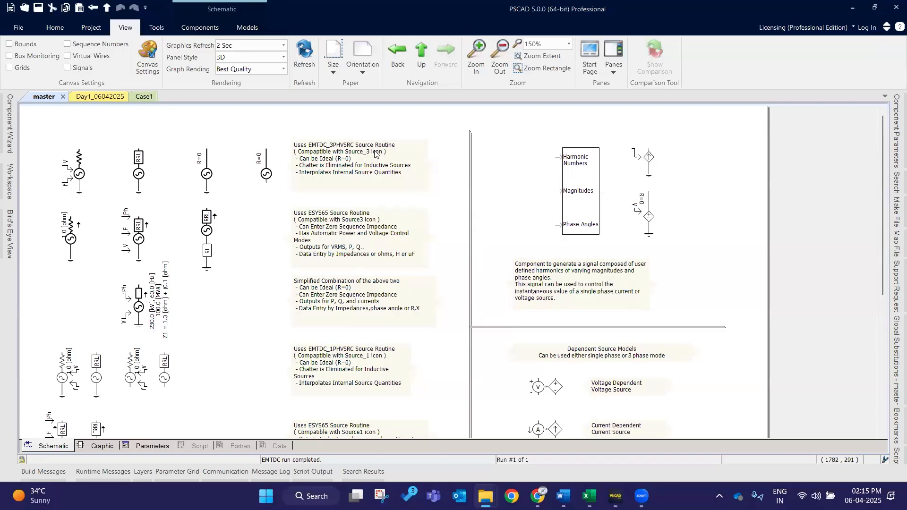
{"action": "left_click", "coordinate": [103, 199]}
{"action": "left_click_drag", "start_coordinate": [103, 199], "coordinate": [104, 201]}
{"action": "left_click", "coordinate": [69, 177]}
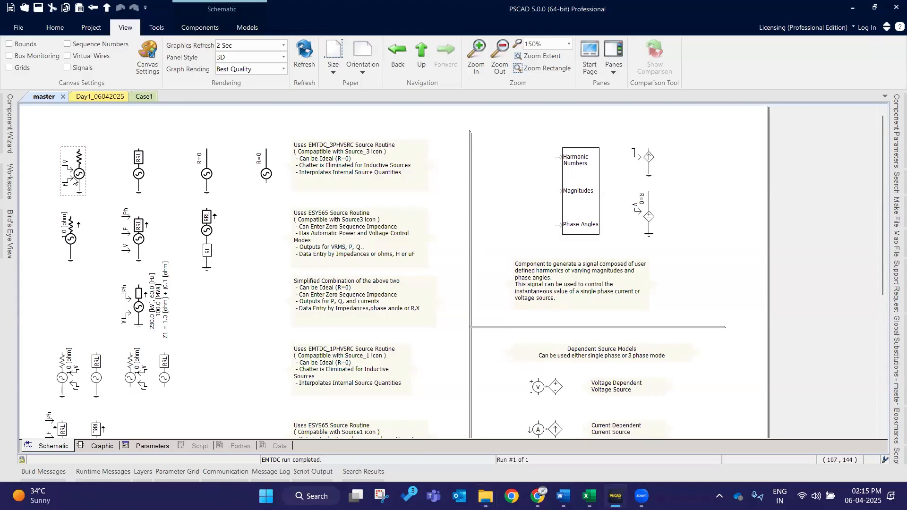
{"action": "left_click", "coordinate": [49, 152]}
Bring up the Book1.xlsx notes in Excel, and minimise the workbook to return to the PSCAD source models.
{"action": "key", "text": "alt+Tab"}
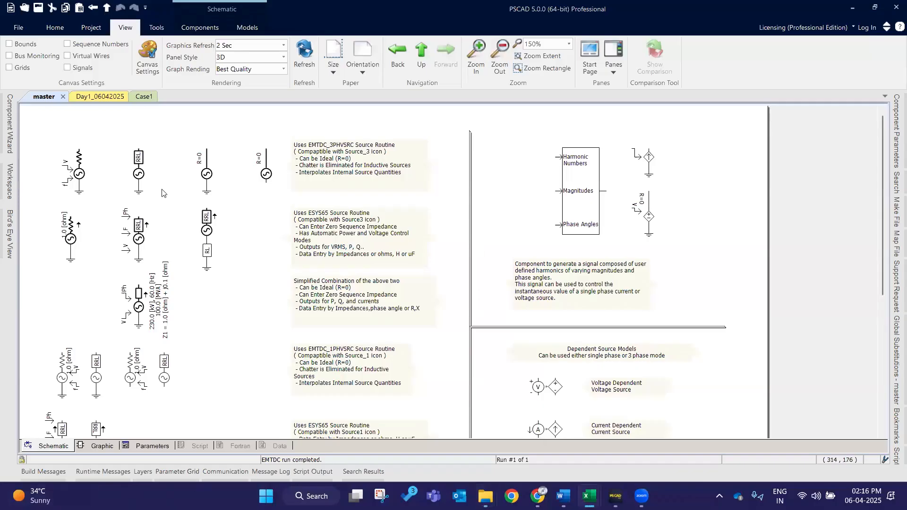
{"action": "key", "text": "alt+Tab"}
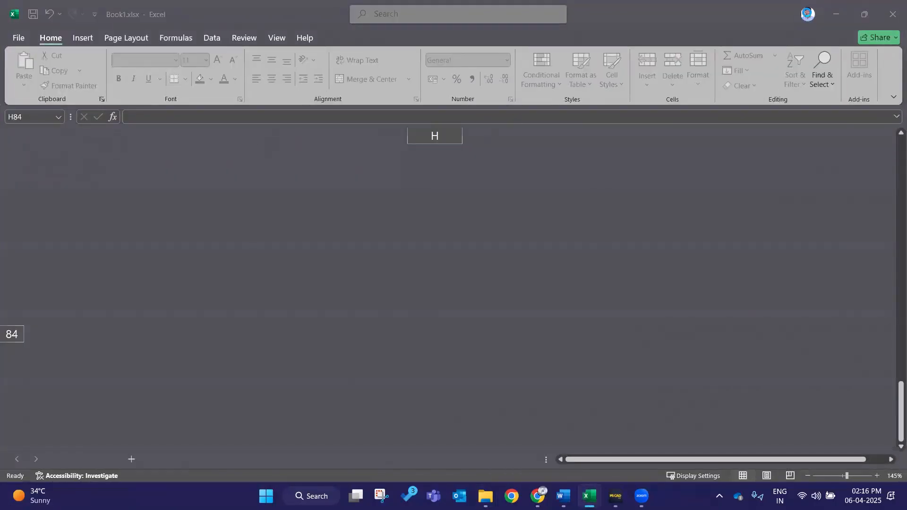
{"action": "left_click", "coordinate": [825, 13]}
{"action": "left_click", "coordinate": [827, 13]}
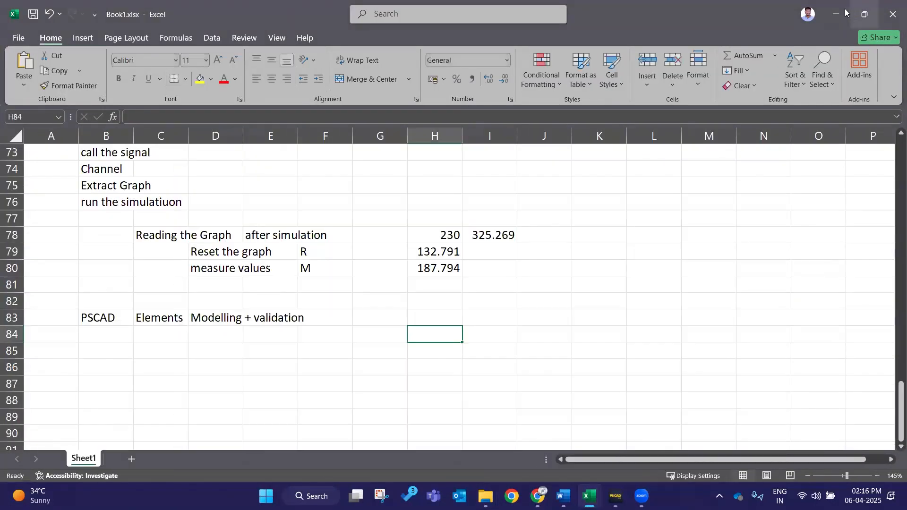
{"action": "left_click", "coordinate": [836, 13]}
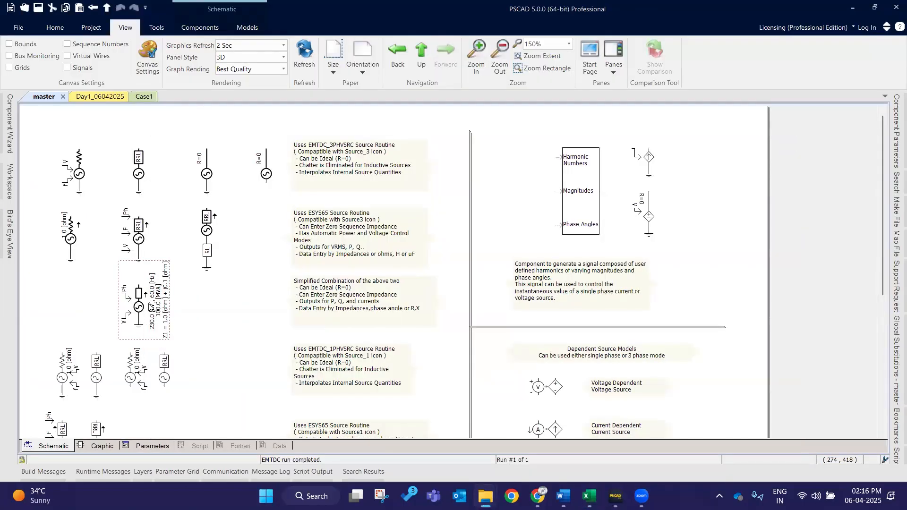
Review the source model comparison in Calculation Sheet.xlsx in Excel, closing Calculation Sheet-343.xlsx on the way, and return to PSCAD.
{"action": "mouse_move", "coordinate": [150, 307]}
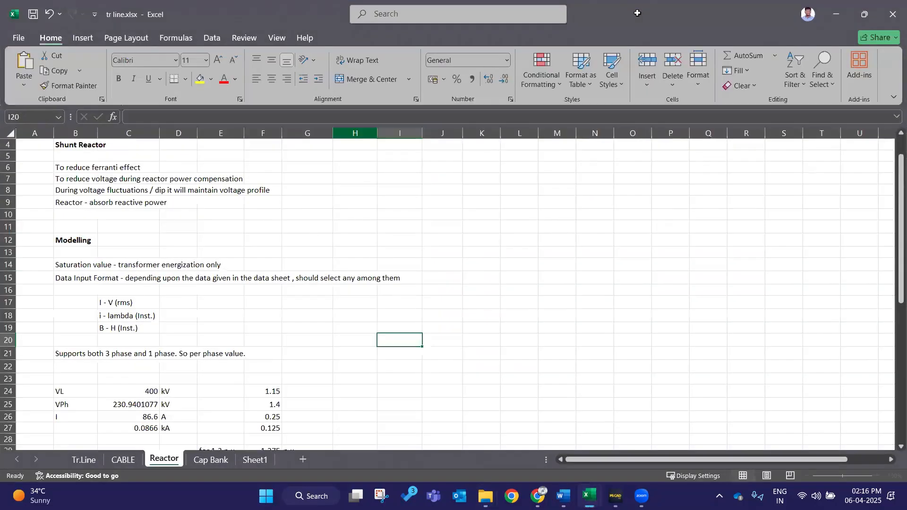
{"action": "left_click_drag", "start_coordinate": [637, 9], "coordinate": [661, 1]}
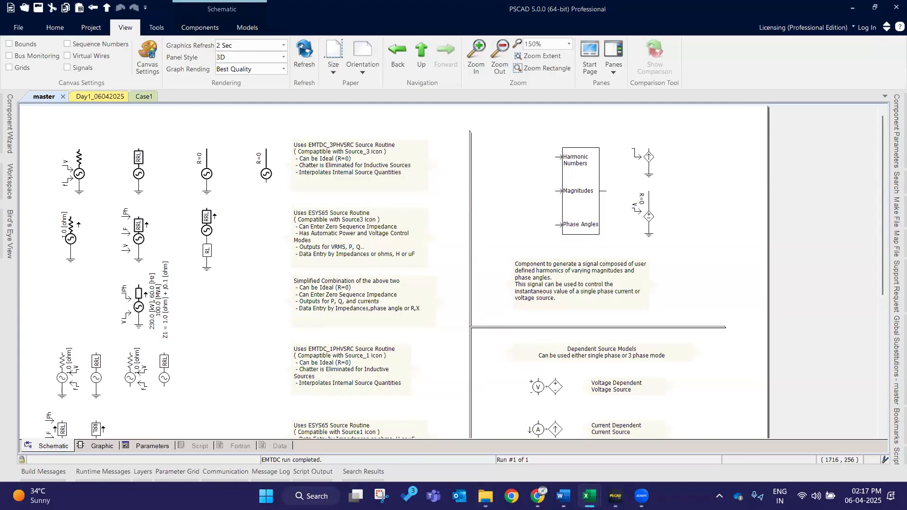
{"action": "left_click", "coordinate": [402, 253]}
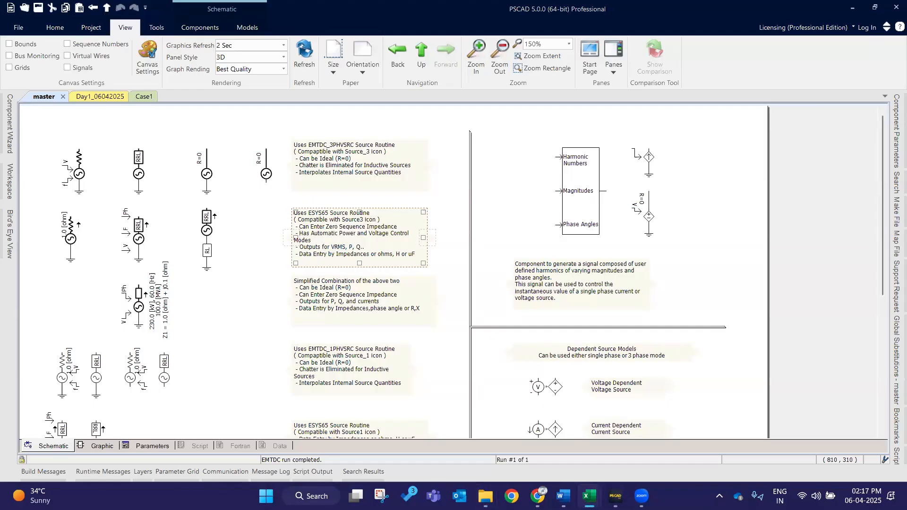
{"action": "left_click", "coordinate": [588, 496]}
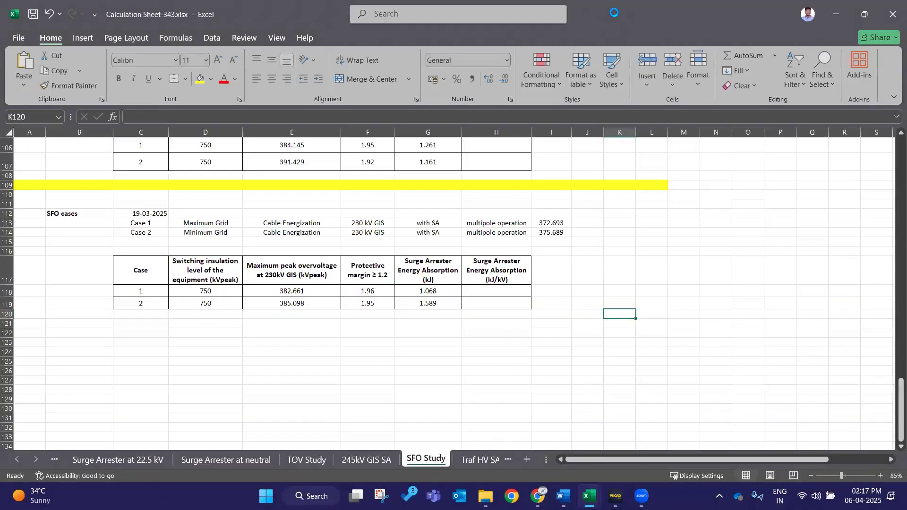
{"action": "left_click", "coordinate": [892, 14]}
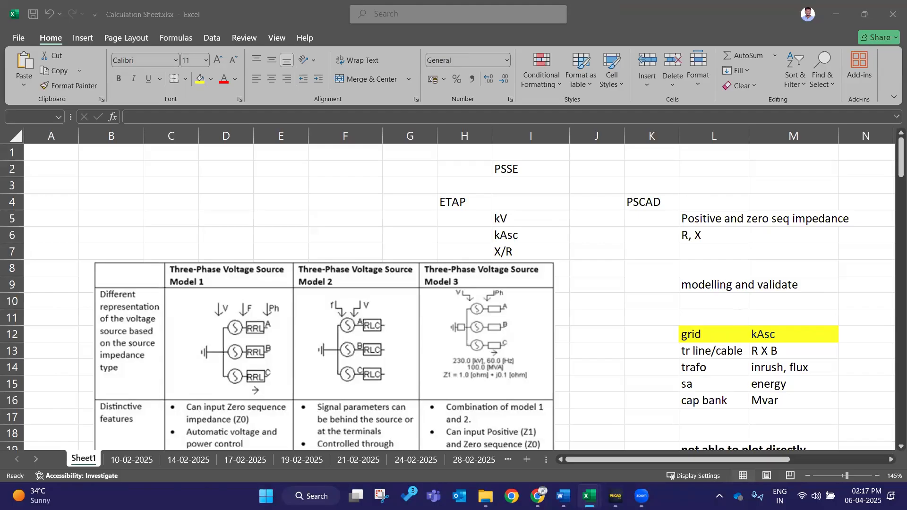
{"action": "left_click", "coordinate": [599, 266]}
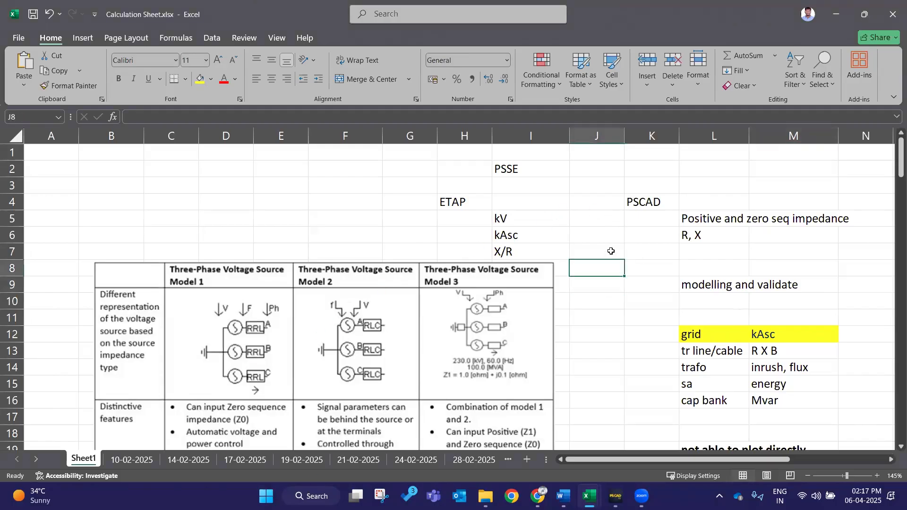
{"action": "key", "text": "alt+Tab"}
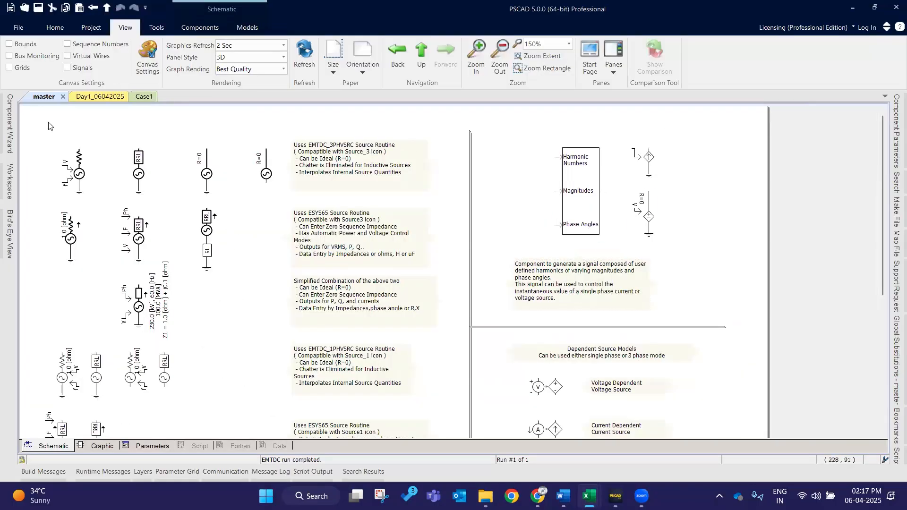
Copy the externally controlled RRL source (Three Phase Voltage Source Model 1) with its ground into Case1, and rotate it to lie horizontally.
{"action": "left_click", "coordinate": [75, 186]}
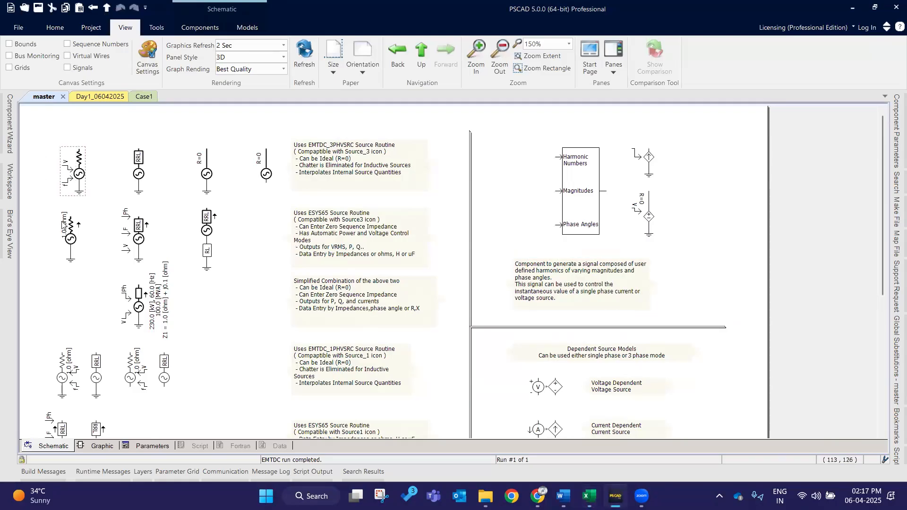
{"action": "left_click", "coordinate": [126, 234]}
{"action": "left_click", "coordinate": [231, 222]}
{"action": "left_click_drag", "start_coordinate": [108, 205], "coordinate": [139, 262]}
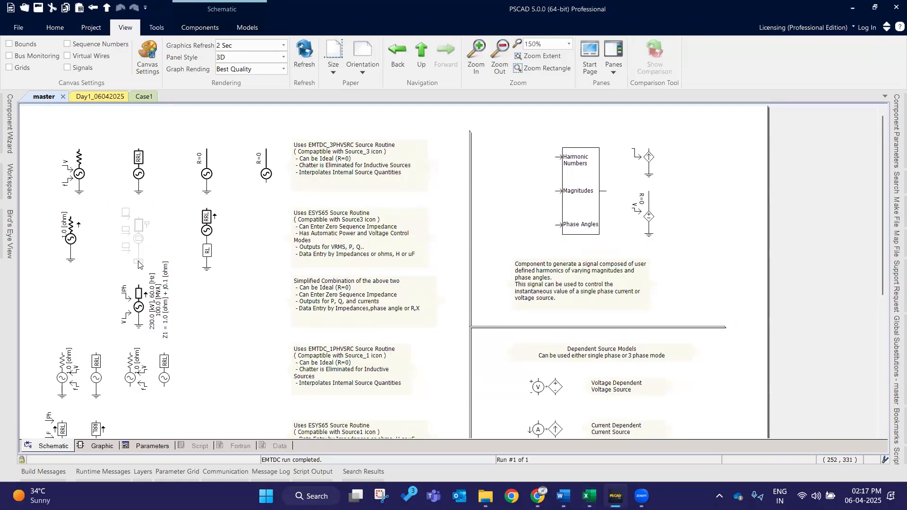
{"action": "left_click", "coordinate": [141, 96]}
{"action": "key", "text": "ctrl+v"}
{"action": "left_click_drag", "start_coordinate": [144, 137], "coordinate": [223, 261]}
{"action": "key", "text": "r"}
{"action": "left_click", "coordinate": [206, 287]}
{"action": "left_click_drag", "start_coordinate": [185, 189], "coordinate": [183, 191]}
{"action": "left_click", "coordinate": [194, 258]}
Try R and L as the pasted source's impedance type, and restore it to R-R//L.
{"action": "double_click", "coordinate": [210, 191]}
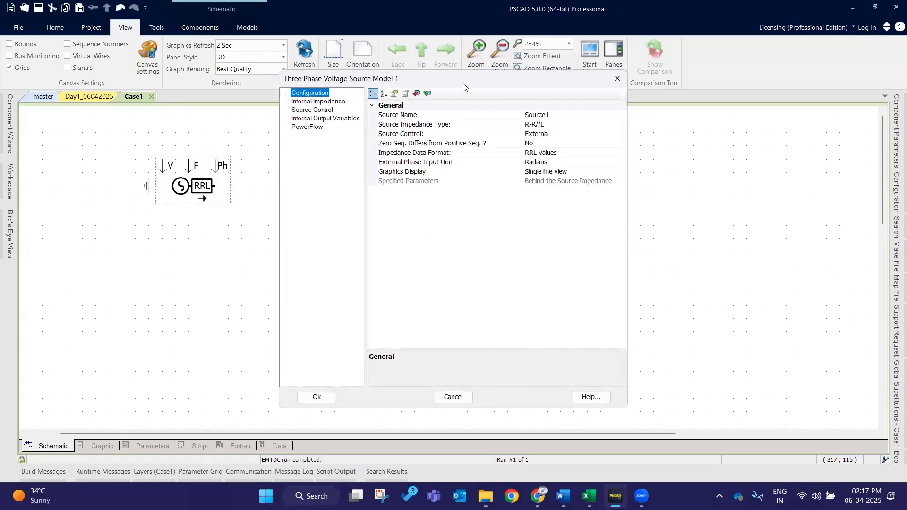
{"action": "left_click_drag", "start_coordinate": [463, 87], "coordinate": [475, 93]}
{"action": "left_click", "coordinate": [568, 119]}
{"action": "double_click", "coordinate": [573, 121]}
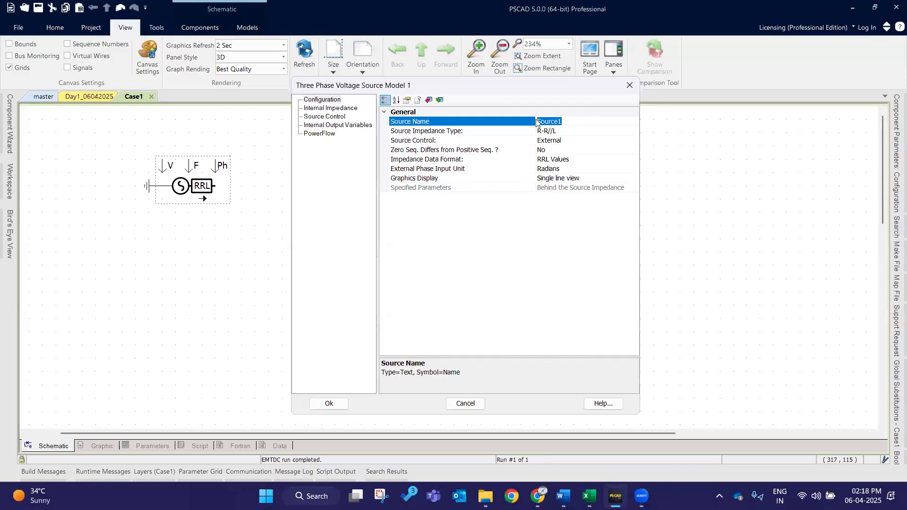
{"action": "left_click", "coordinate": [609, 131]}
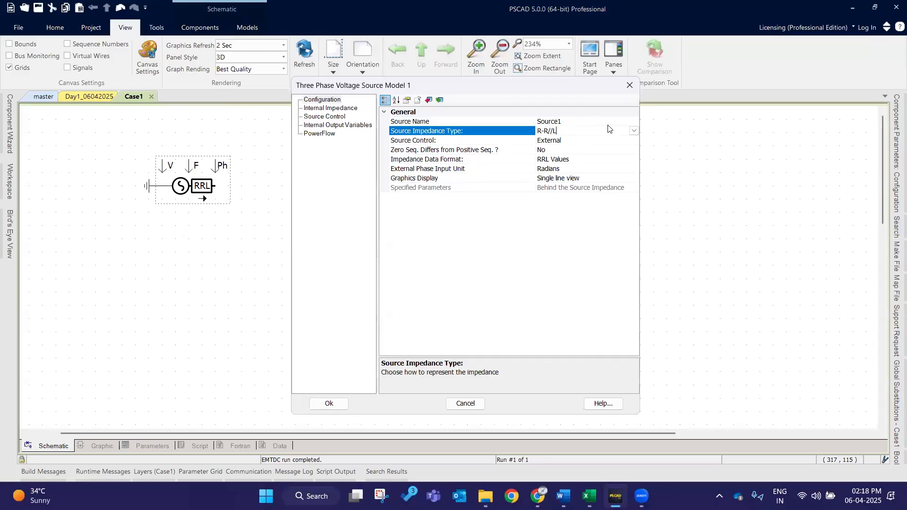
{"action": "left_click", "coordinate": [633, 131]}
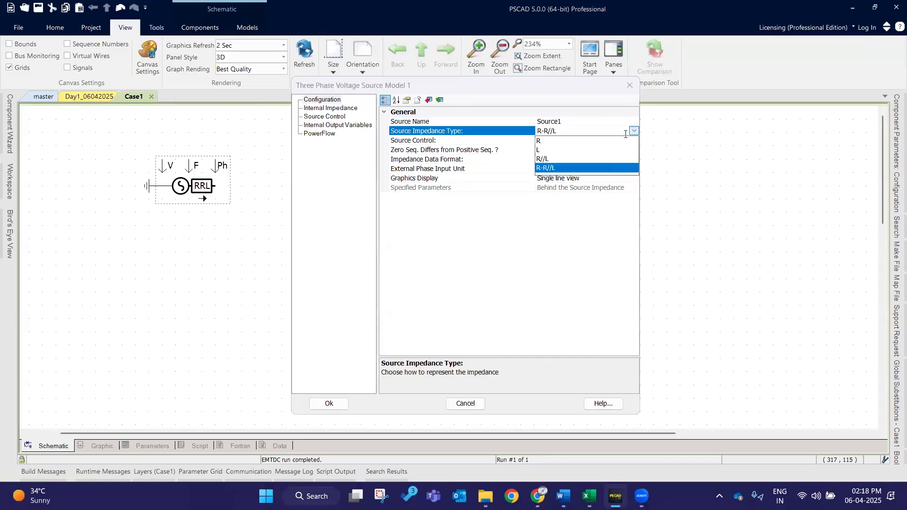
{"action": "left_click", "coordinate": [551, 142]}
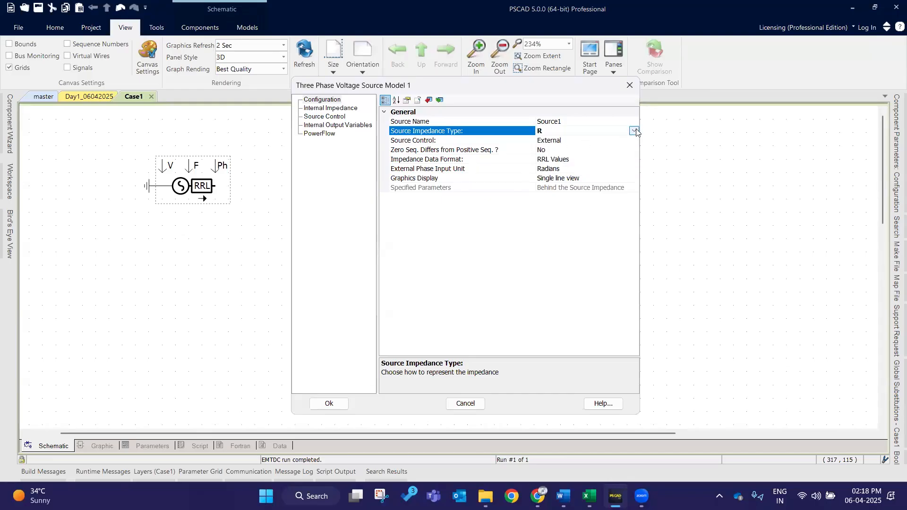
{"action": "left_click", "coordinate": [634, 131]}
{"action": "left_click", "coordinate": [553, 150]}
{"action": "left_click", "coordinate": [634, 131]}
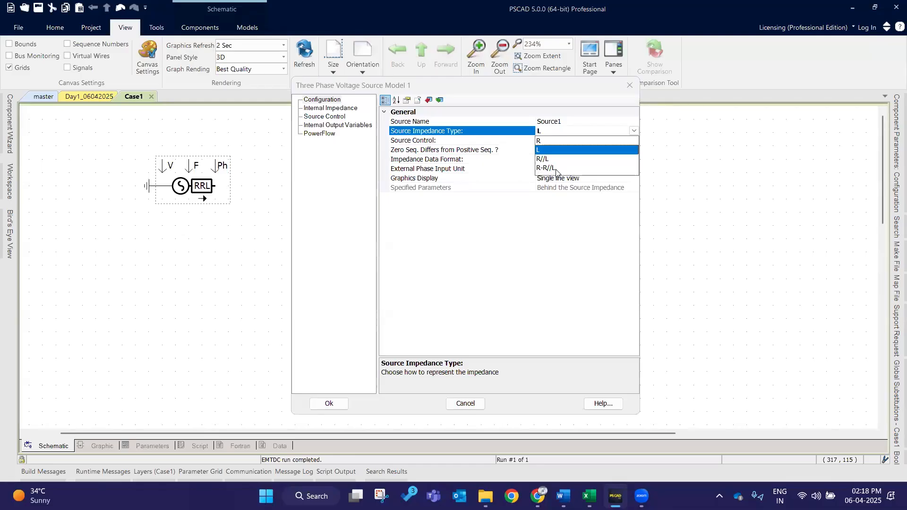
{"action": "left_click", "coordinate": [556, 168]}
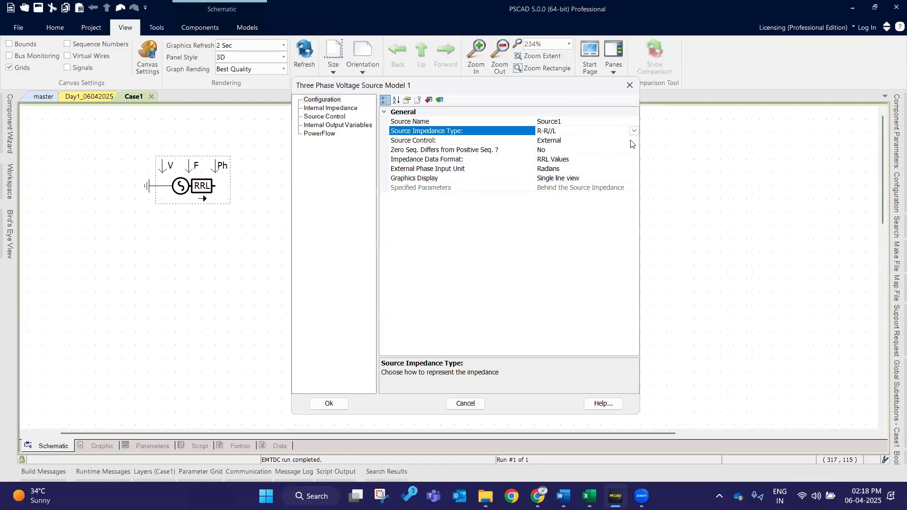
{"action": "left_click", "coordinate": [336, 404]}
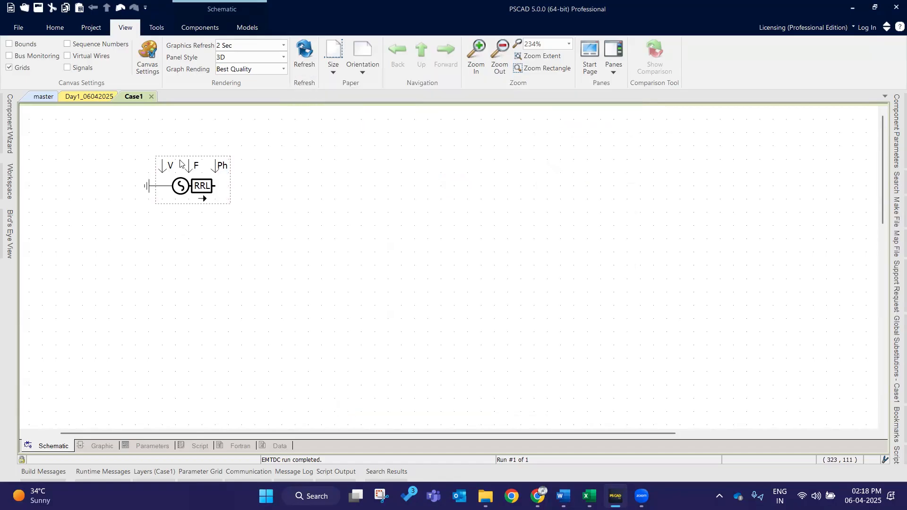
Set the source control of the Case1 voltage source to Fixed.
{"action": "double_click", "coordinate": [208, 169]}
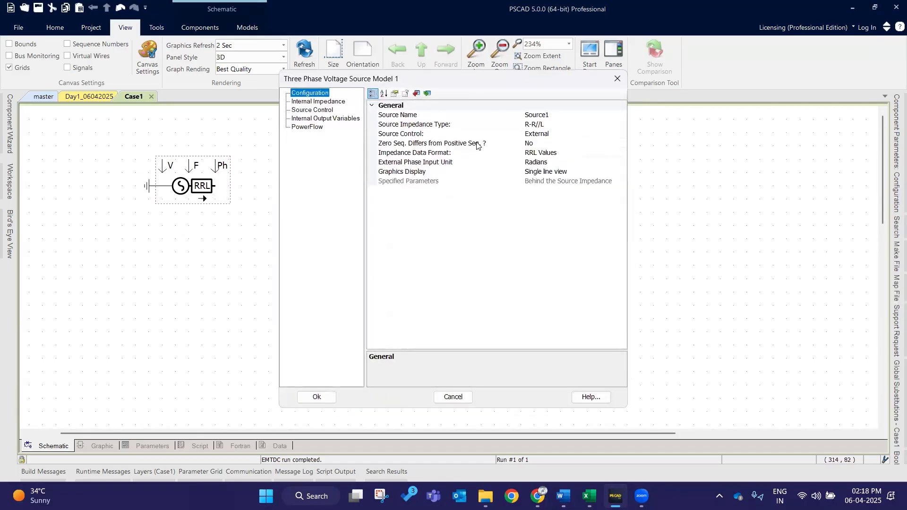
{"action": "left_click", "coordinate": [437, 134]}
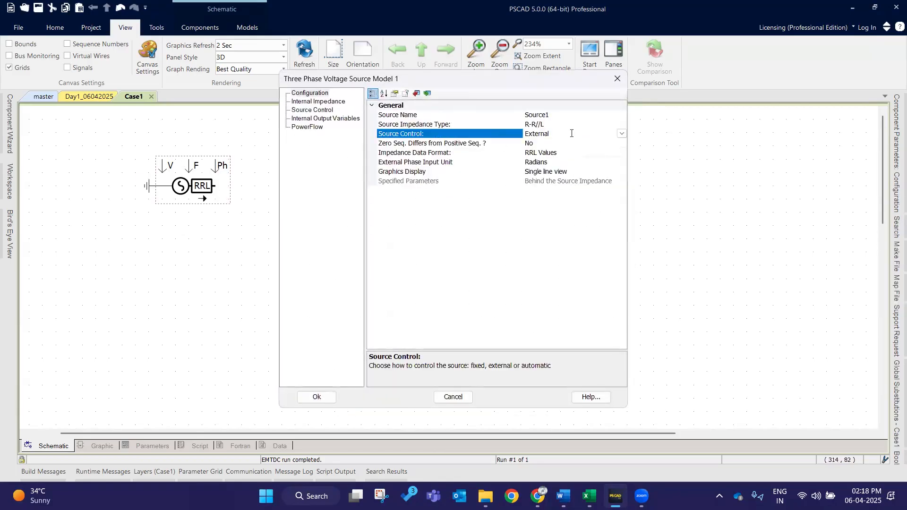
{"action": "left_click", "coordinate": [622, 133]}
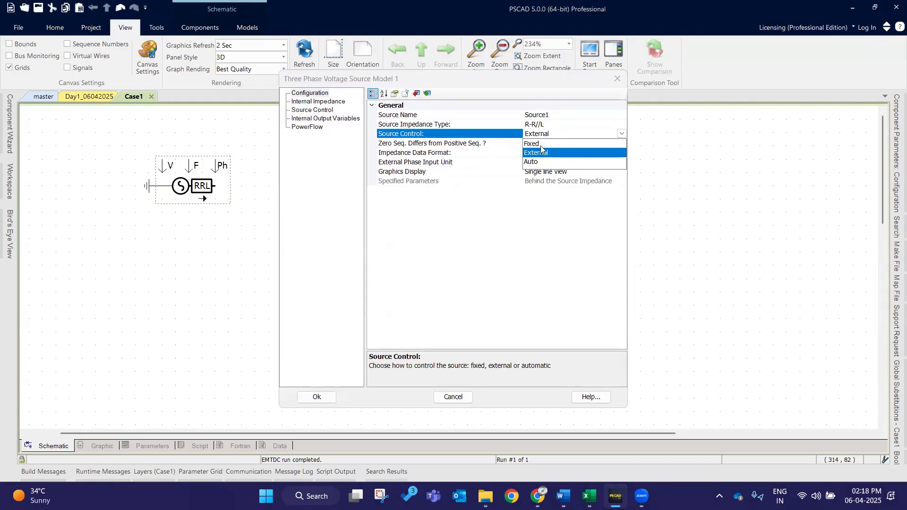
{"action": "left_click", "coordinate": [538, 143]}
{"action": "left_click", "coordinate": [315, 396]}
{"action": "left_click", "coordinate": [220, 244]}
{"action": "left_click_drag", "start_coordinate": [106, 149], "coordinate": [183, 228]}
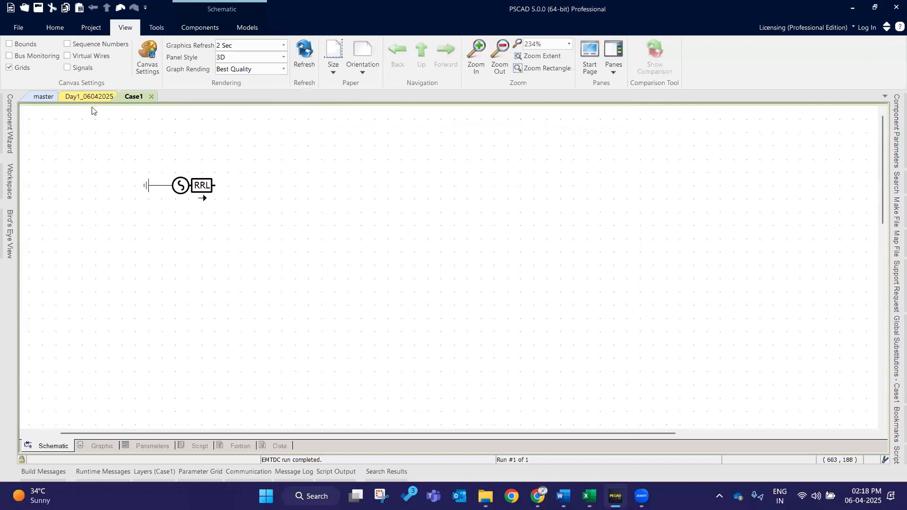
Set Zero Seq. Differs from Positive Seq. to Yes for the Case1 source, and reposition it with the ground joined to its RL end.
{"action": "left_click", "coordinate": [44, 98]}
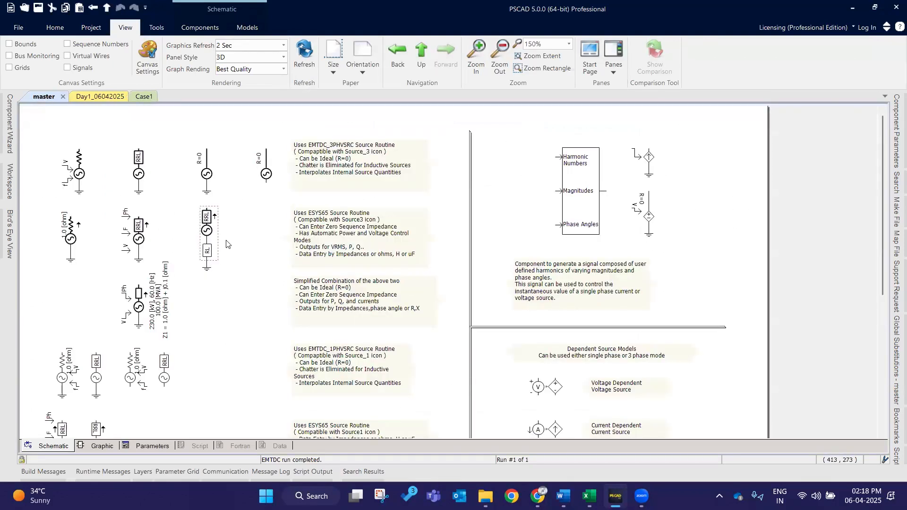
{"action": "left_click", "coordinate": [143, 97]}
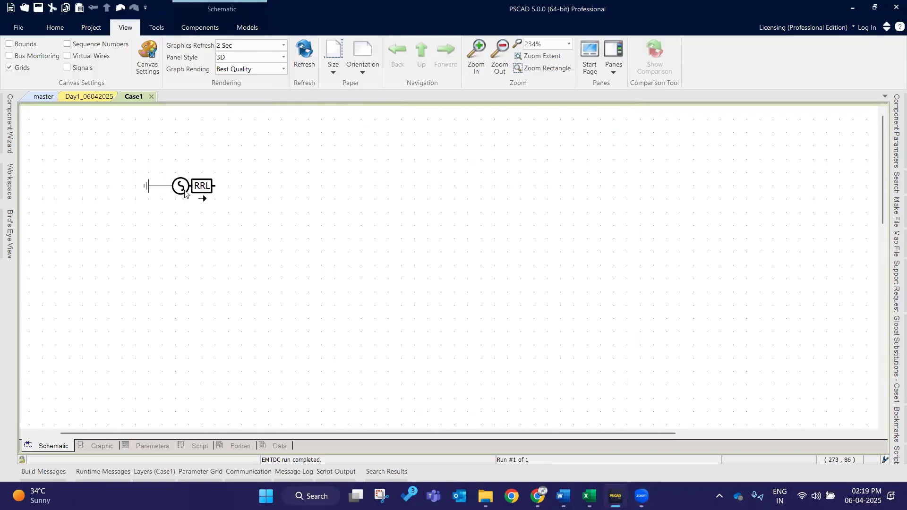
{"action": "double_click", "coordinate": [189, 202]}
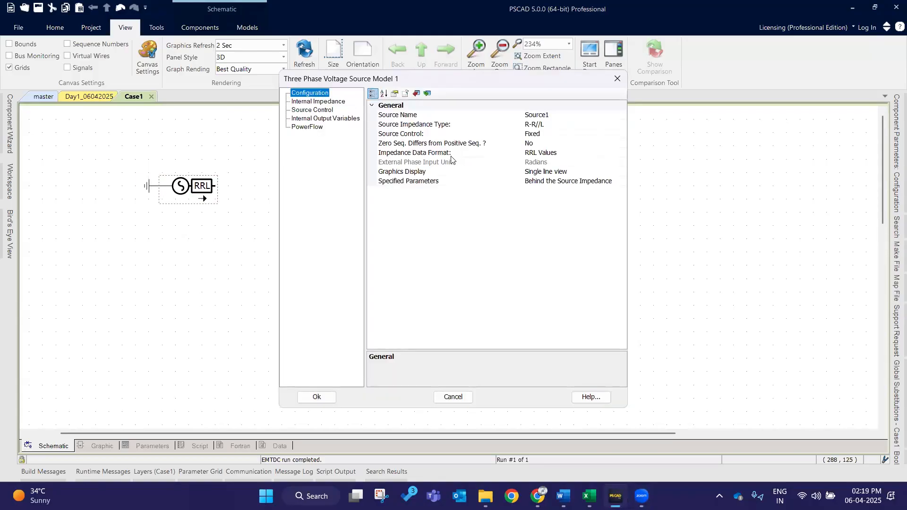
{"action": "left_click", "coordinate": [542, 144]}
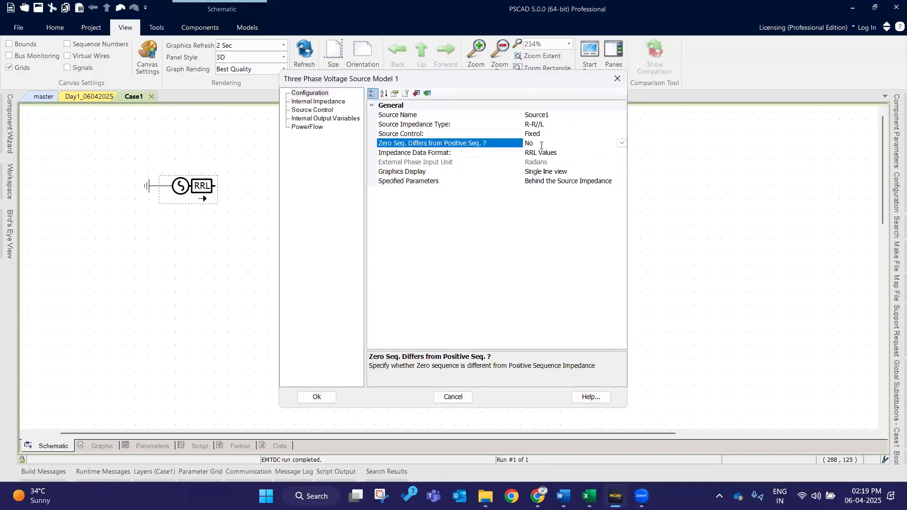
{"action": "left_click", "coordinate": [622, 143]}
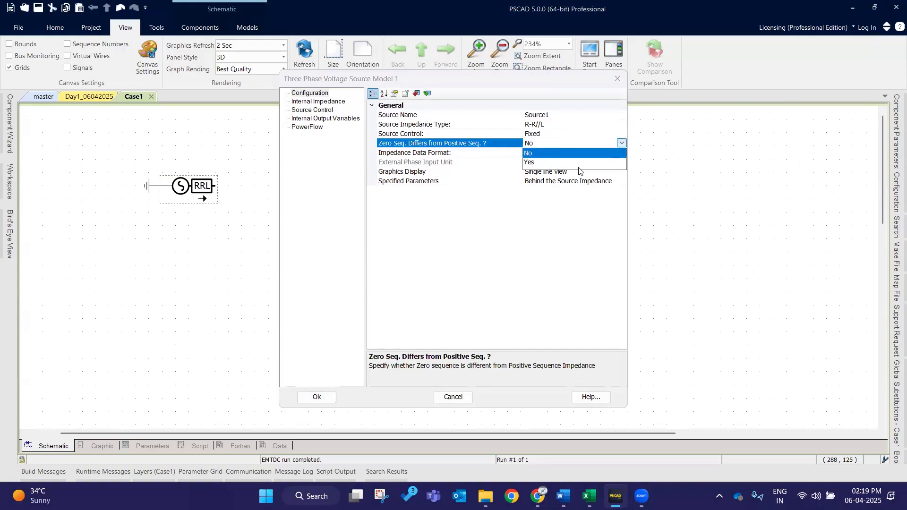
{"action": "left_click", "coordinate": [561, 163]}
{"action": "left_click", "coordinate": [315, 396]}
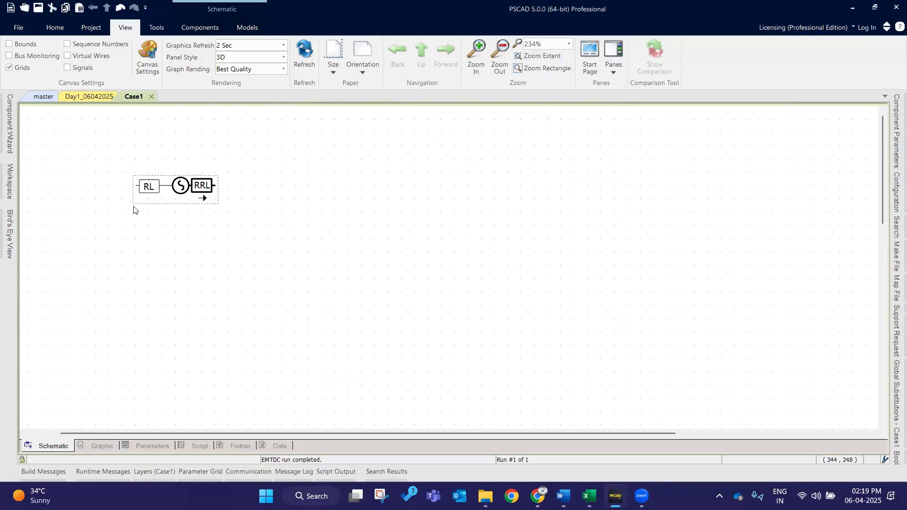
{"action": "left_click_drag", "start_coordinate": [133, 183], "coordinate": [185, 216]}
{"action": "left_click_drag", "start_coordinate": [193, 185], "coordinate": [161, 230]}
{"action": "left_click", "coordinate": [200, 268]}
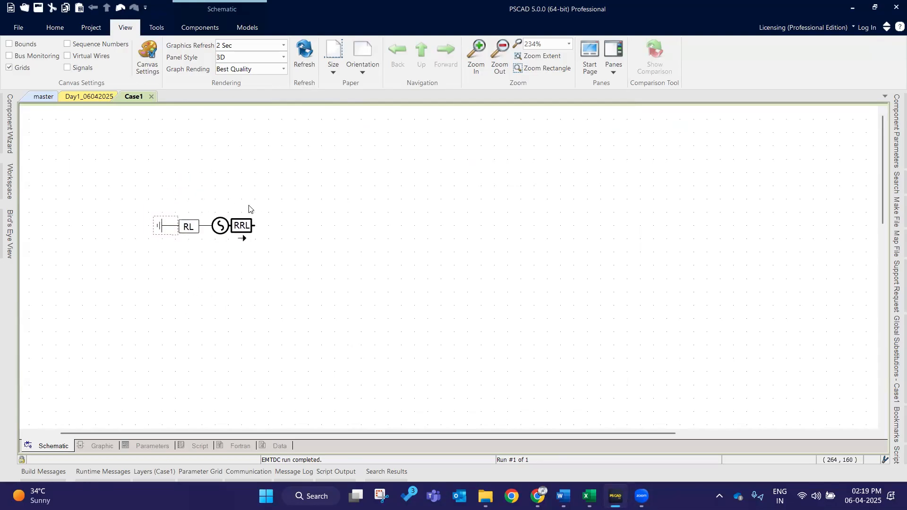
Compare the Case1 source with the master library's RL-grounded and resistive variants of Three Phase Voltage Source Model 1.
{"action": "left_click", "coordinate": [39, 98]}
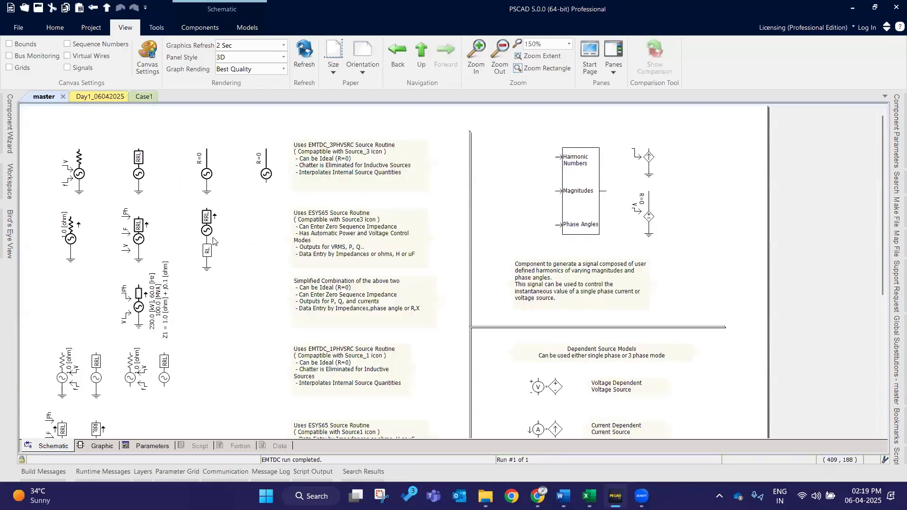
{"action": "left_click", "coordinate": [207, 258]}
{"action": "mouse_move", "coordinate": [203, 251]}
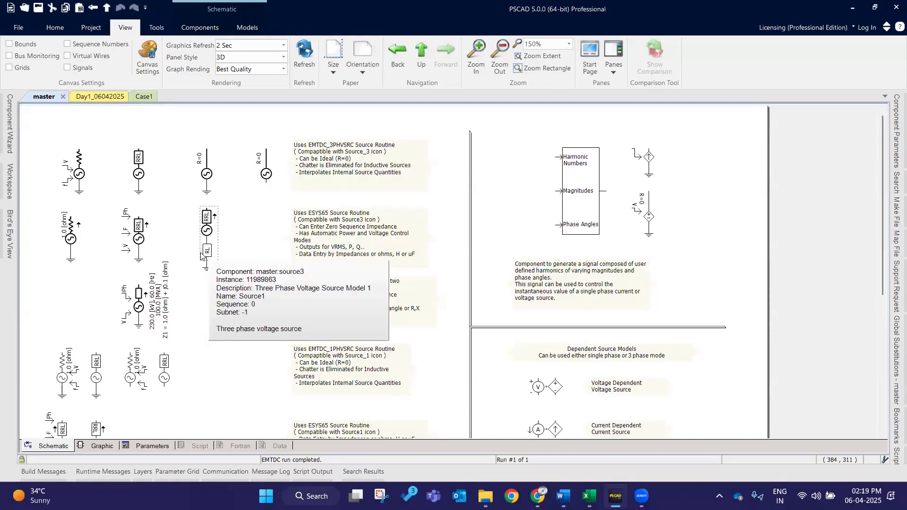
{"action": "left_click", "coordinate": [70, 225]}
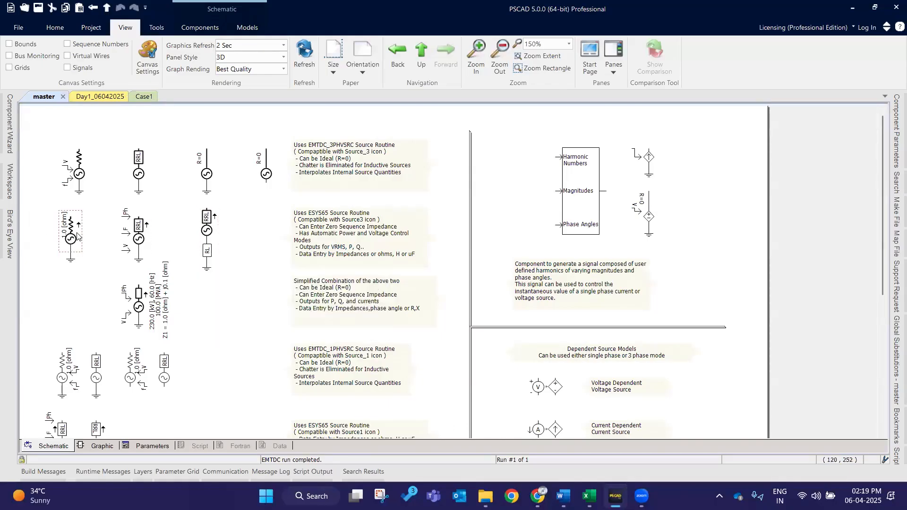
{"action": "left_click", "coordinate": [126, 119]}
{"action": "left_click", "coordinate": [144, 97]}
Set Zero Seq. Differs from Positive Seq. to No and the source impedance type to R, and rejoin the ground to the source.
{"action": "double_click", "coordinate": [236, 238]}
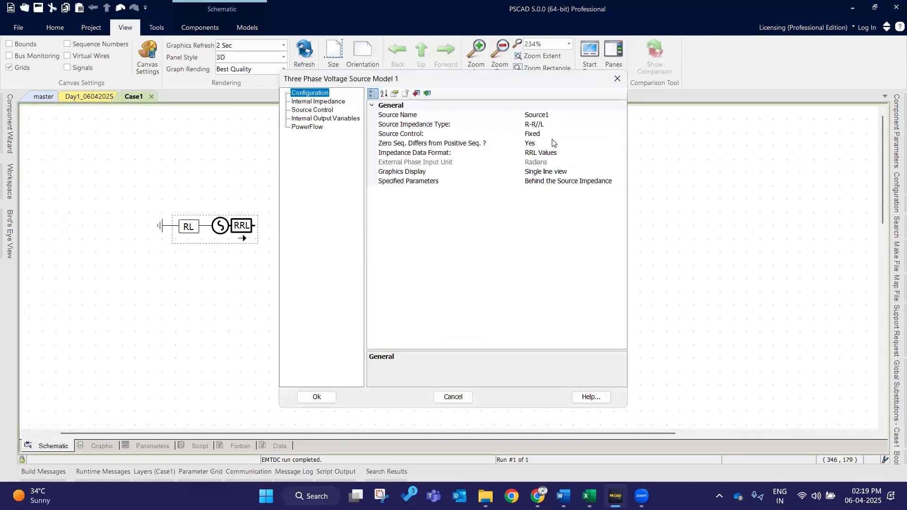
{"action": "double_click", "coordinate": [553, 142]}
{"action": "left_click", "coordinate": [548, 125]}
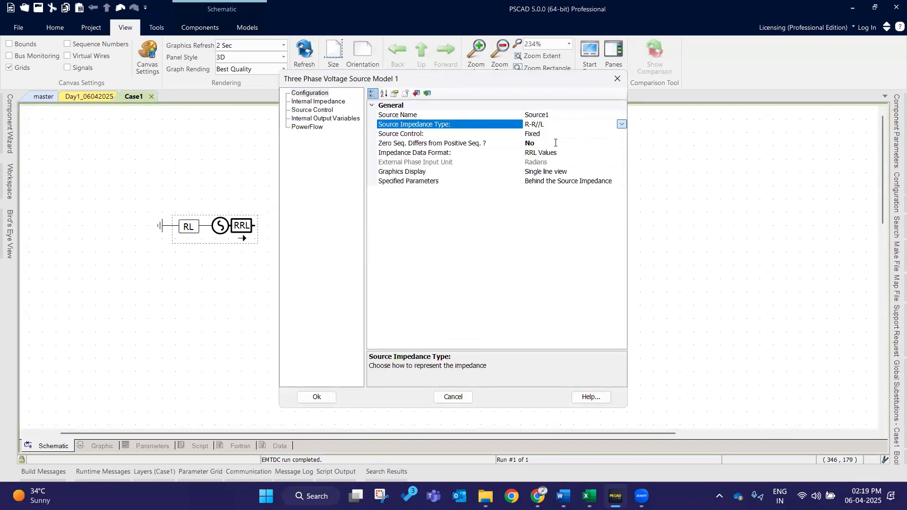
{"action": "left_click", "coordinate": [534, 128]}
{"action": "left_click", "coordinate": [535, 134]}
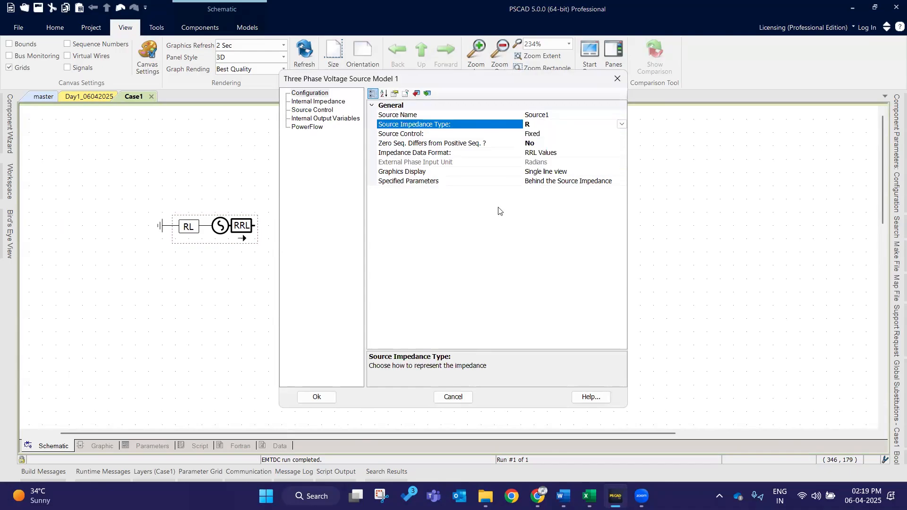
{"action": "left_click", "coordinate": [316, 397]}
{"action": "left_click_drag", "start_coordinate": [160, 226], "coordinate": [186, 228]}
{"action": "left_click", "coordinate": [182, 301]}
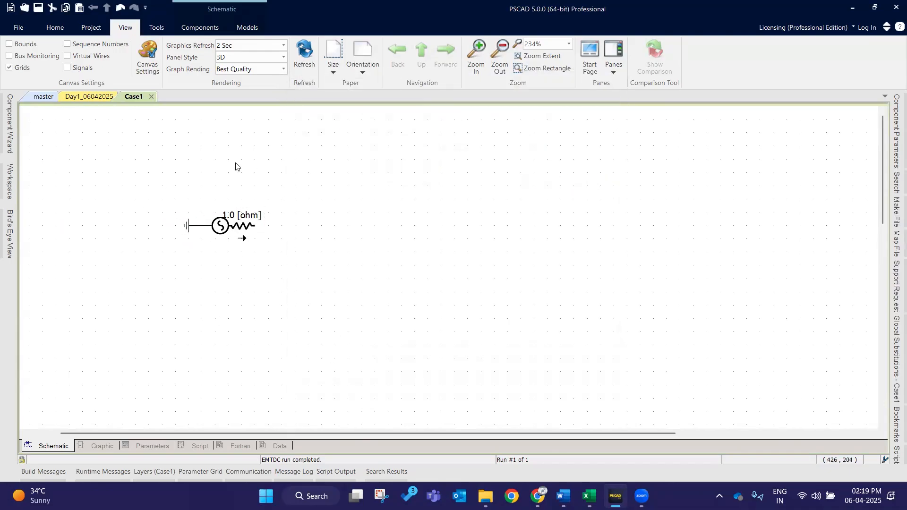
Copy the resistive Three Phase Voltage Source Model 2 from the master library into Case1 and rotate it horizontal beside the existing source.
{"action": "left_click", "coordinate": [41, 96]}
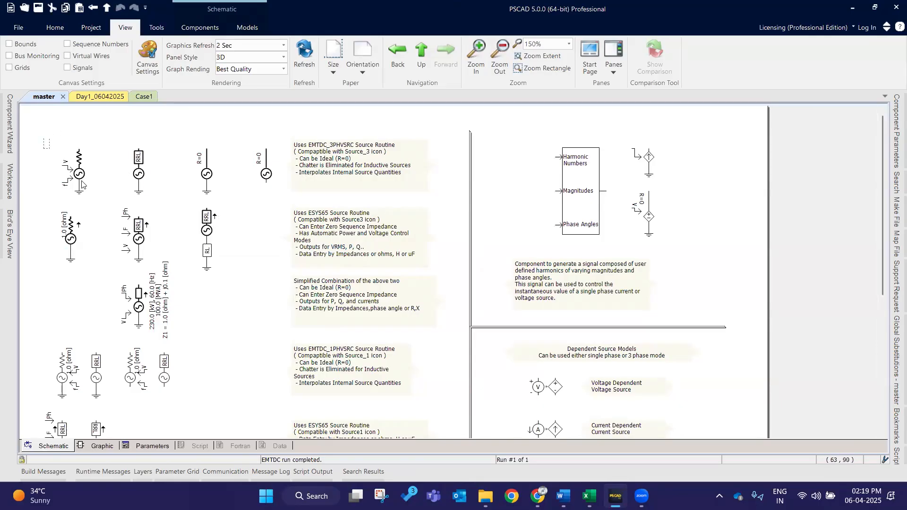
{"action": "left_click_drag", "start_coordinate": [81, 181], "coordinate": [109, 199]}
{"action": "left_click", "coordinate": [98, 155]}
{"action": "double_click", "coordinate": [99, 169]}
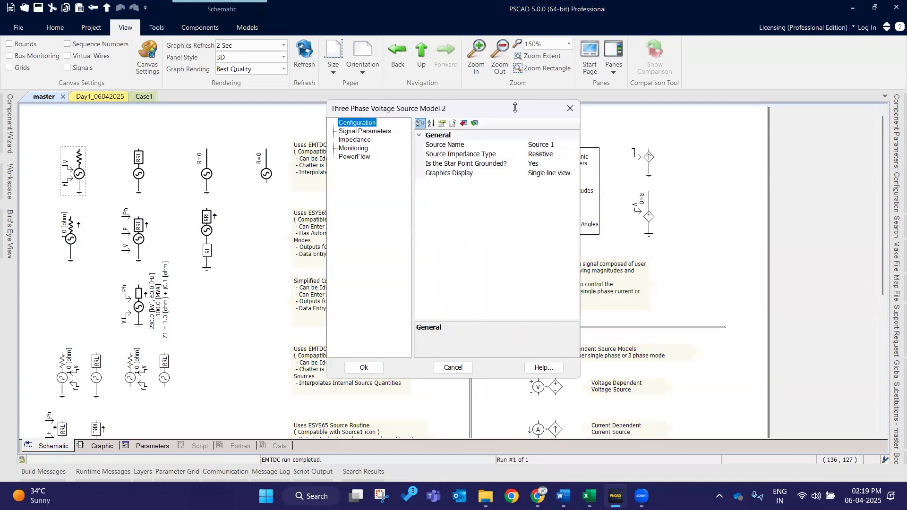
{"action": "left_click", "coordinate": [570, 108]}
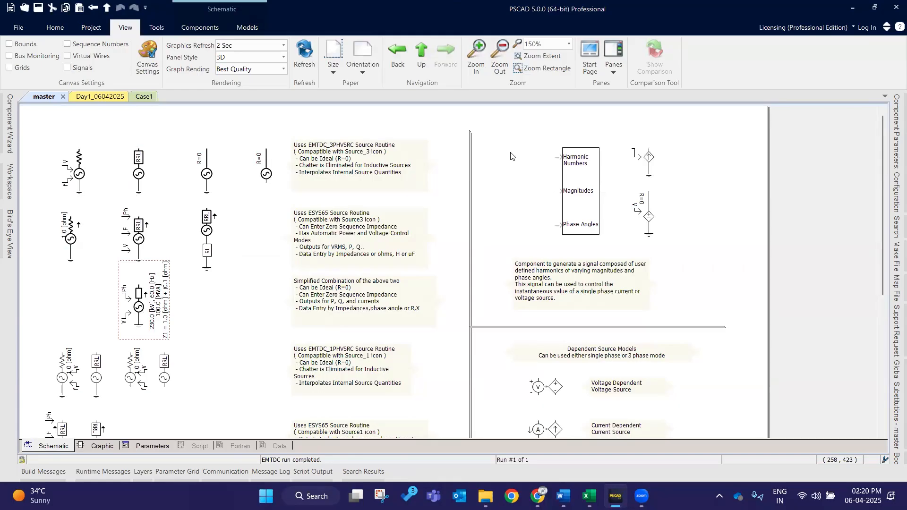
{"action": "left_click", "coordinate": [144, 96]}
{"action": "key", "text": "ctrl+v"}
{"action": "left_click_drag", "start_coordinate": [458, 170], "coordinate": [583, 317]}
{"action": "key", "text": "r"}
{"action": "left_click", "coordinate": [574, 346]}
{"action": "left_click_drag", "start_coordinate": [504, 228], "coordinate": [465, 242]}
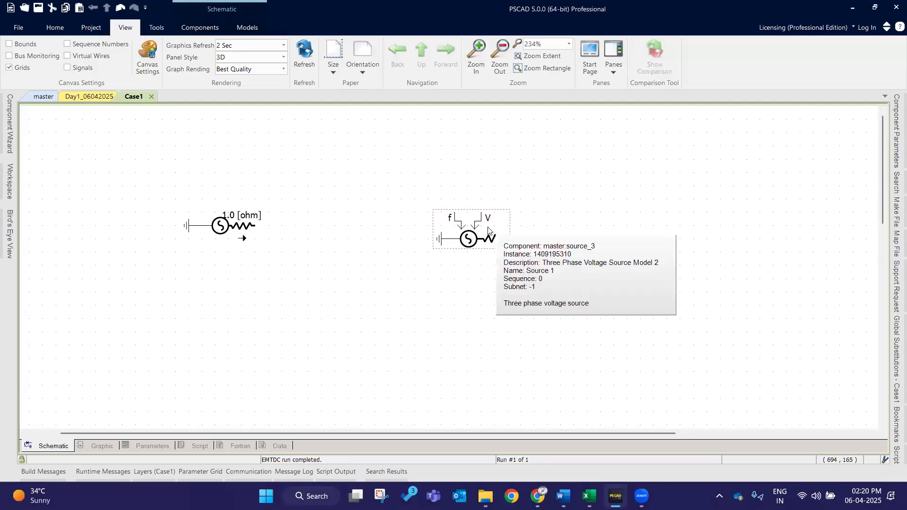
Compare the Model 2 source's signal and impedance parameters with the Model 1 source's configuration, internal impedance and source impedance type options.
{"action": "double_click", "coordinate": [475, 225]}
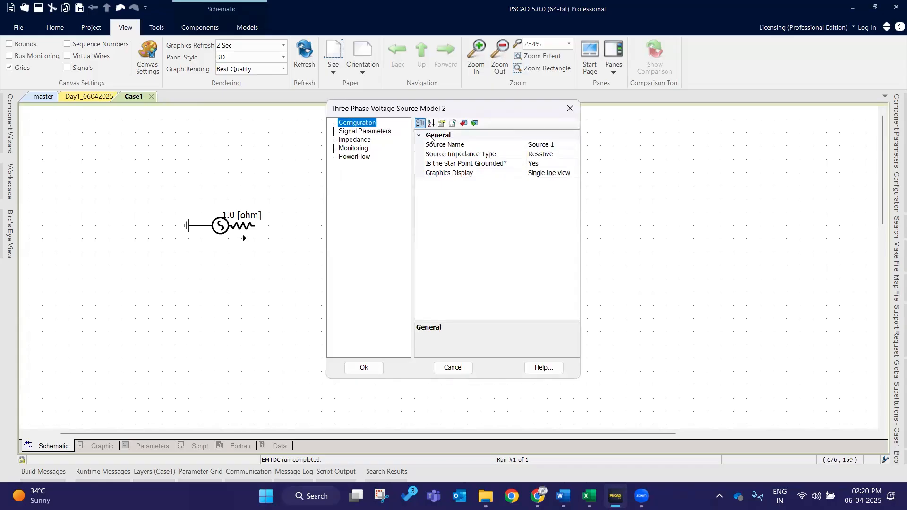
{"action": "left_click", "coordinate": [383, 132]}
{"action": "left_click", "coordinate": [370, 140]}
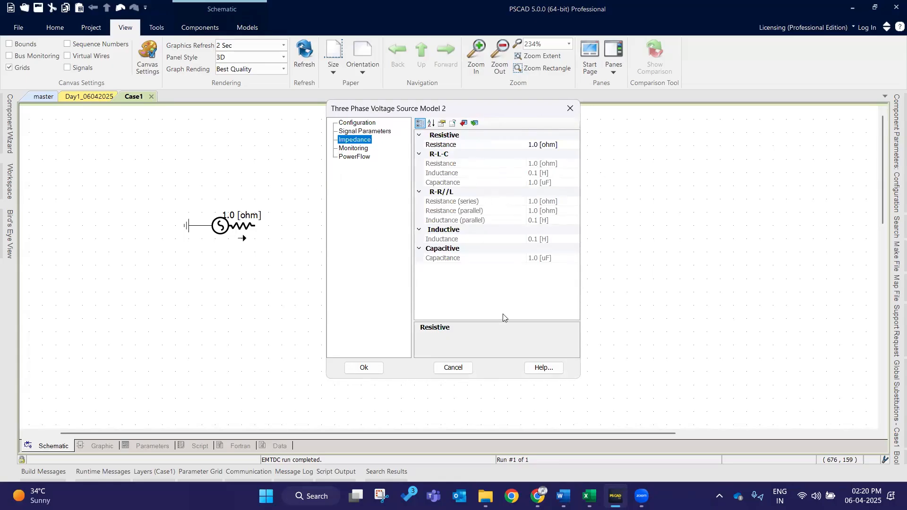
{"action": "left_click", "coordinate": [458, 373]}
{"action": "double_click", "coordinate": [232, 227]}
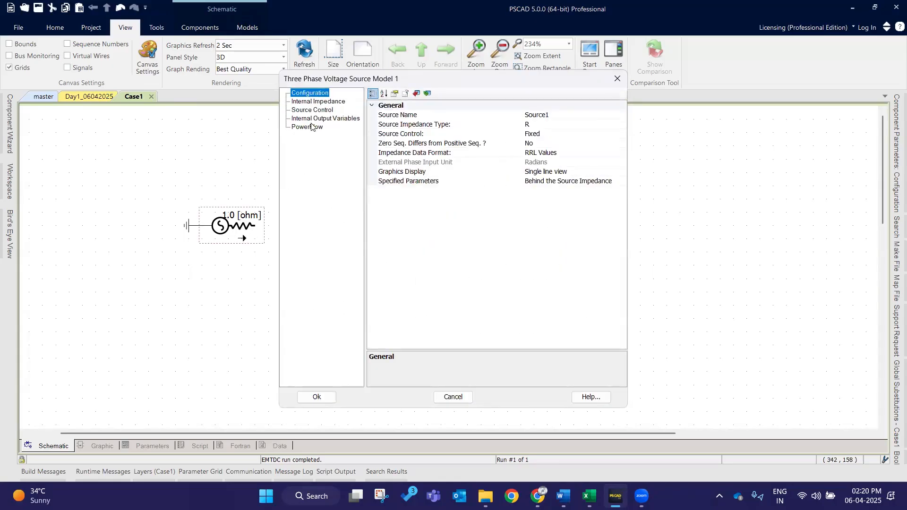
{"action": "left_click", "coordinate": [325, 102]}
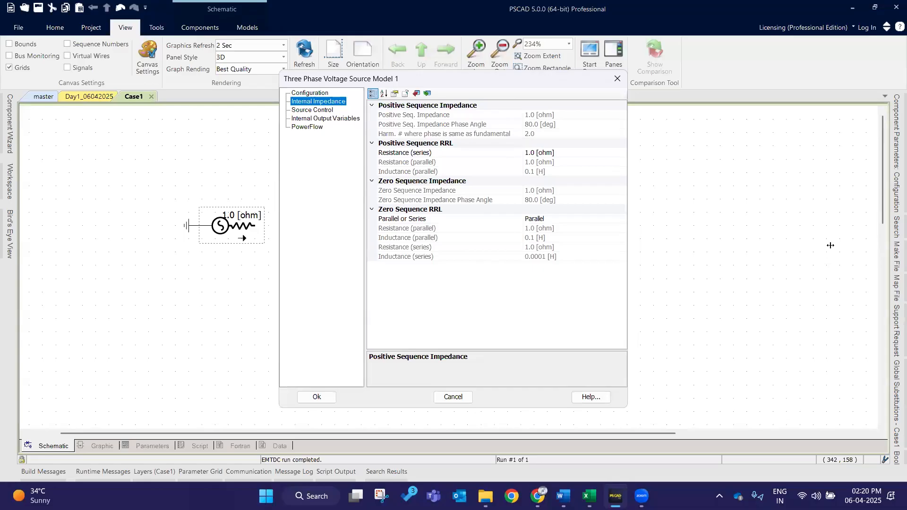
{"action": "left_click", "coordinate": [321, 94]}
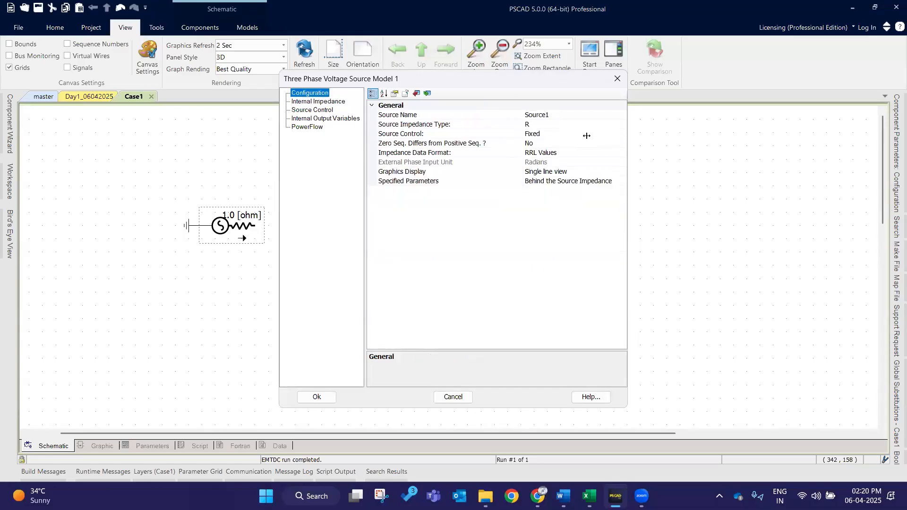
{"action": "left_click", "coordinate": [582, 125]}
{"action": "left_click", "coordinate": [582, 125]}
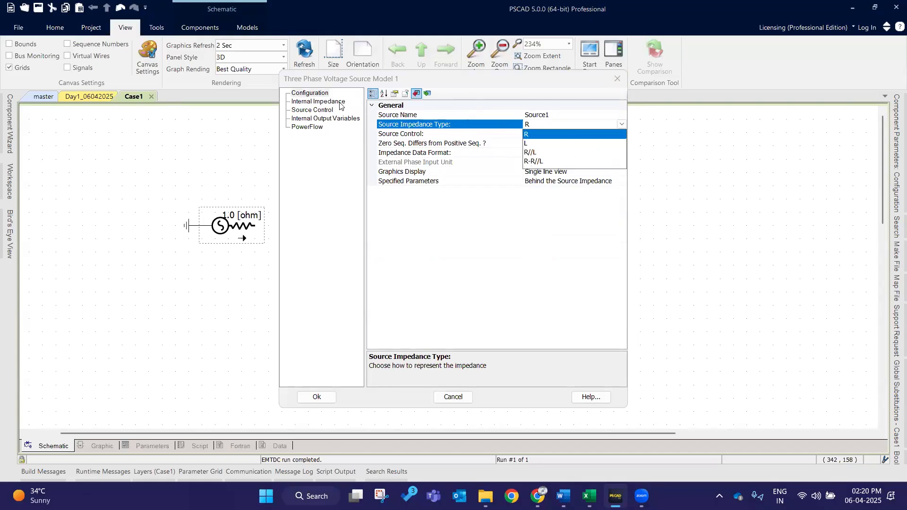
{"action": "left_click", "coordinate": [405, 145]}
{"action": "left_click", "coordinate": [317, 396]}
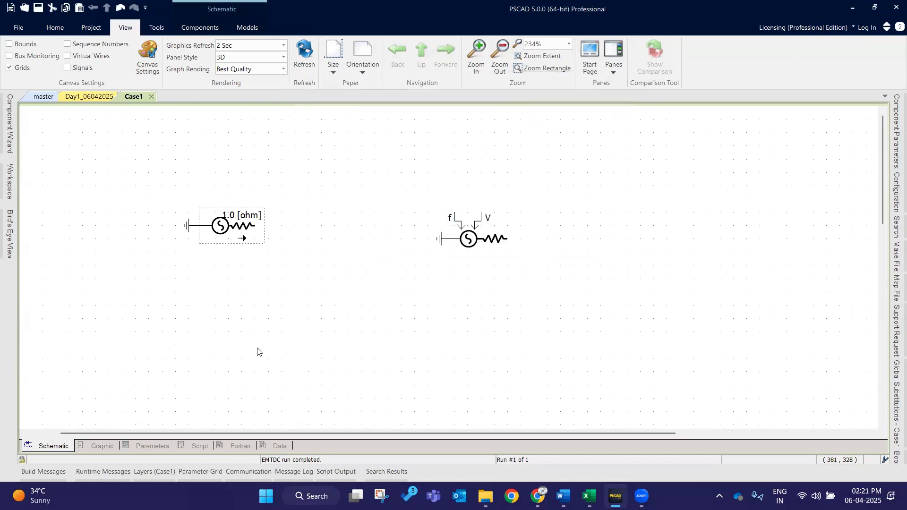
Line up the Model 2 source with the Model 1 source and set its source impedance type to R-L-C.
{"action": "left_click_drag", "start_coordinate": [574, 286], "coordinate": [398, 162]}
{"action": "mouse_move", "coordinate": [468, 238]}
{"action": "left_mouse_down"}
{"action": "mouse_move", "coordinate": [449, 211]}
{"action": "mouse_move", "coordinate": [443, 227]}
{"action": "left_mouse_up"}
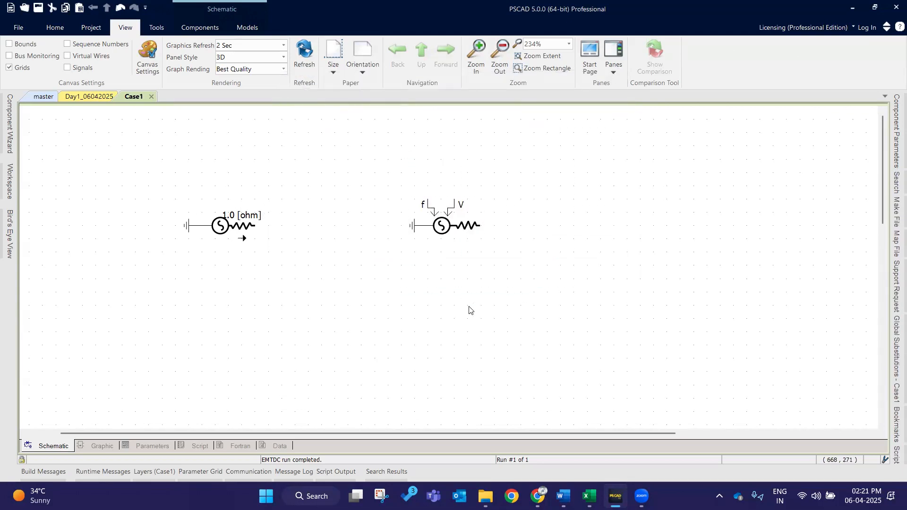
{"action": "double_click", "coordinate": [449, 225]}
{"action": "left_click", "coordinate": [373, 131]}
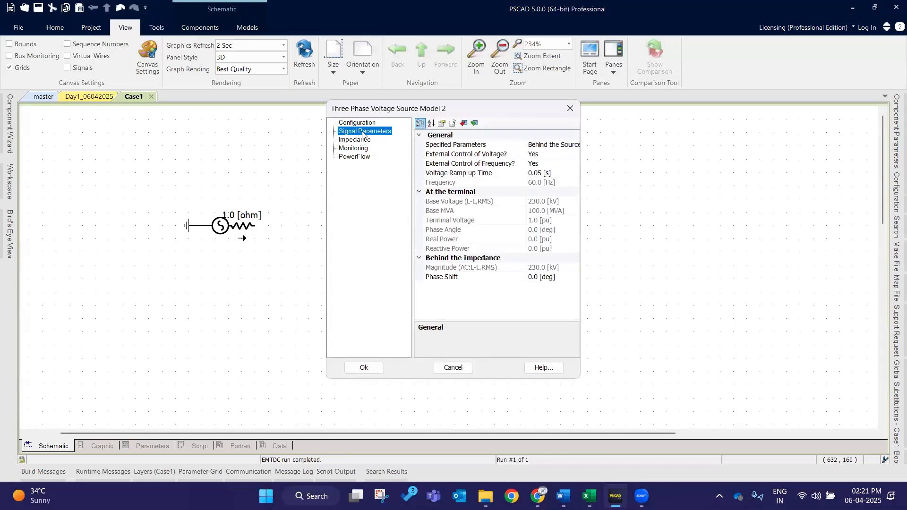
{"action": "key", "text": "Up"}
{"action": "left_click", "coordinate": [564, 155]}
{"action": "left_click", "coordinate": [575, 154]}
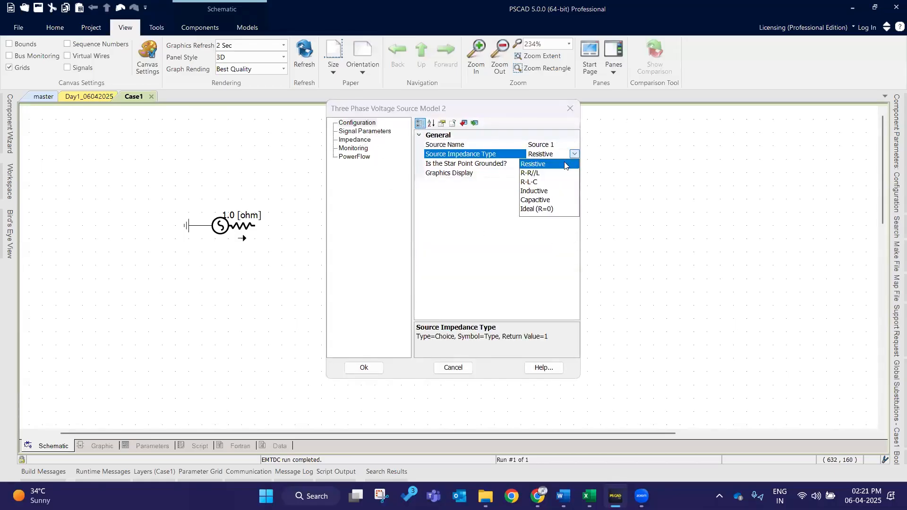
{"action": "left_click", "coordinate": [547, 173]}
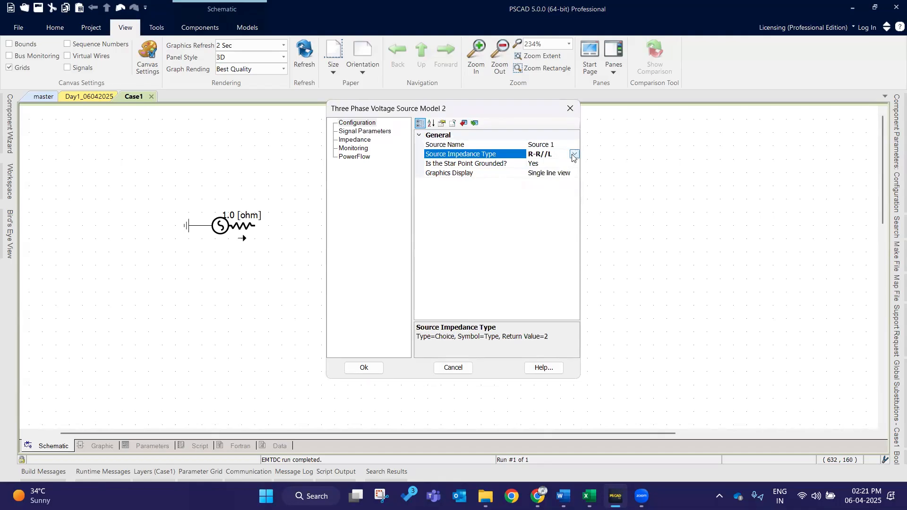
{"action": "left_click", "coordinate": [574, 154]}
{"action": "left_click", "coordinate": [543, 183]}
{"action": "left_click", "coordinate": [360, 368]}
Review the R-L-C source's signal, impedance, monitoring and power flow parameters, and move it closer to the Model 1 source.
{"action": "left_click", "coordinate": [466, 231]}
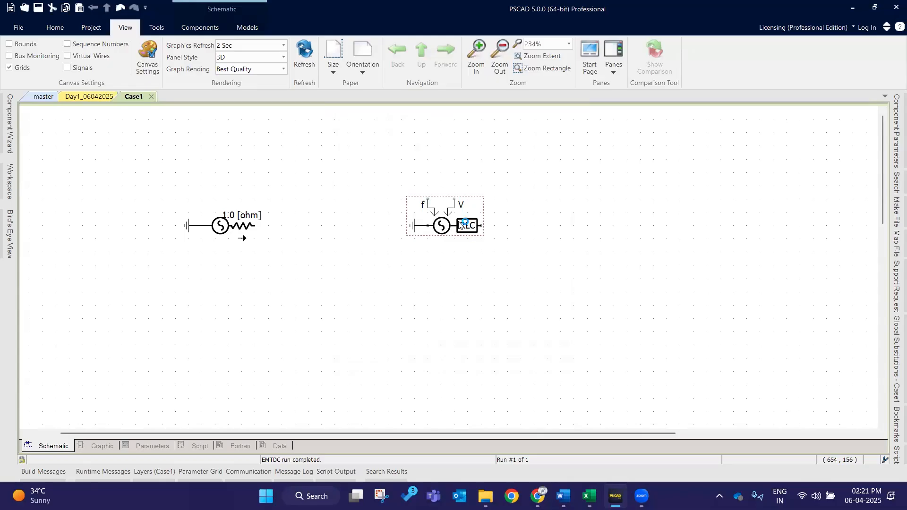
{"action": "double_click", "coordinate": [466, 225]}
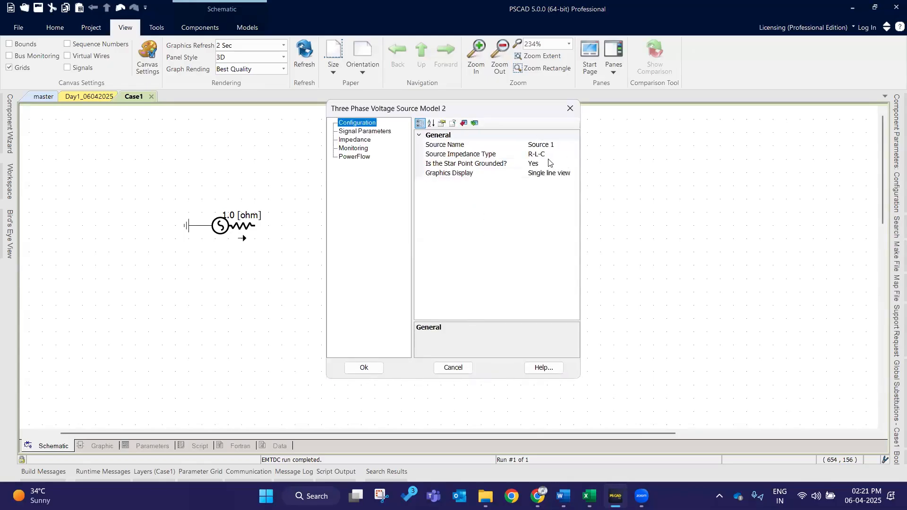
{"action": "left_click", "coordinate": [369, 131]}
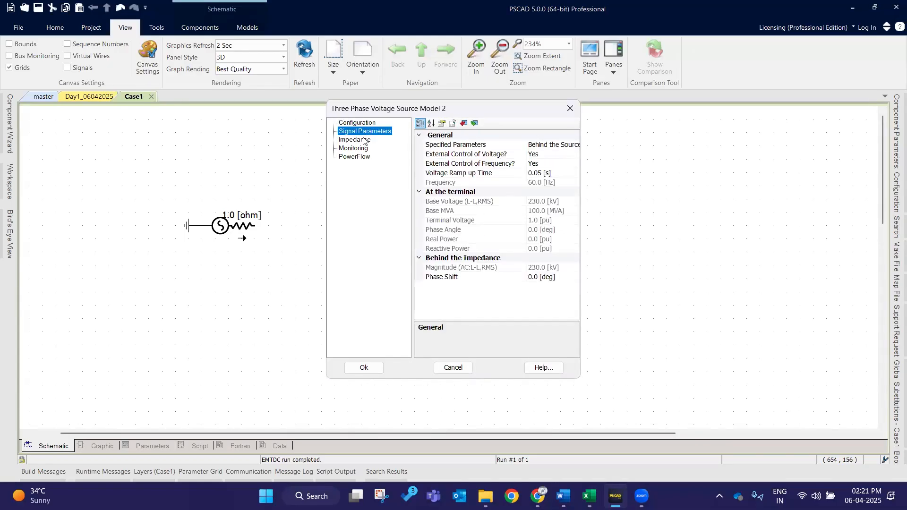
{"action": "left_click", "coordinate": [364, 140]}
{"action": "left_click", "coordinate": [358, 149]}
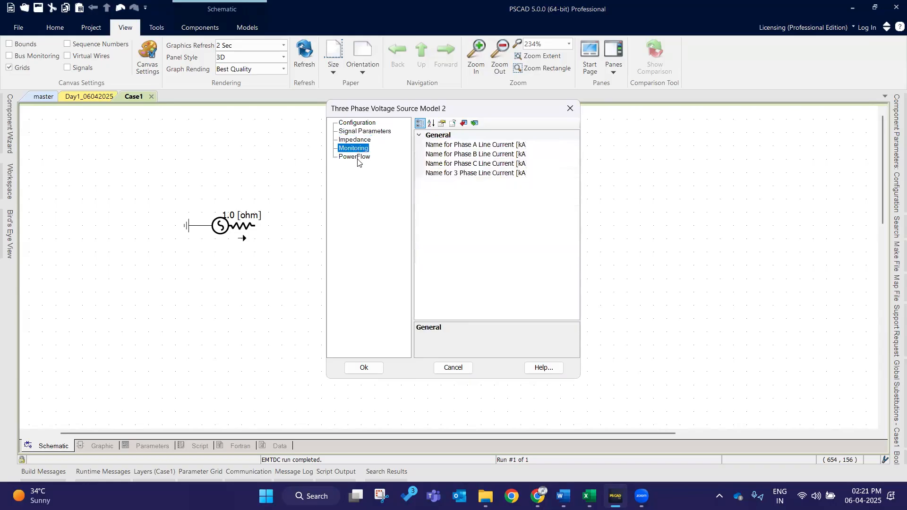
{"action": "left_click", "coordinate": [358, 158]}
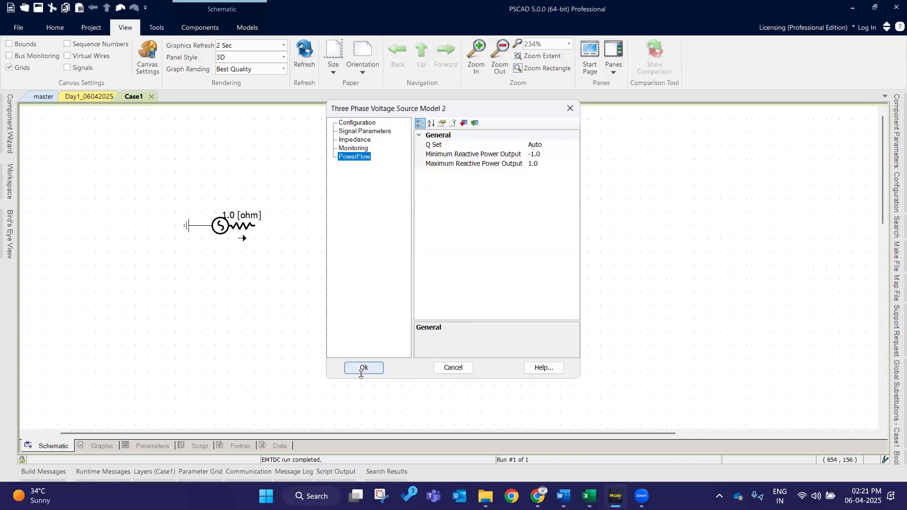
{"action": "left_click", "coordinate": [364, 368]}
{"action": "left_click_drag", "start_coordinate": [371, 144], "coordinate": [395, 242]}
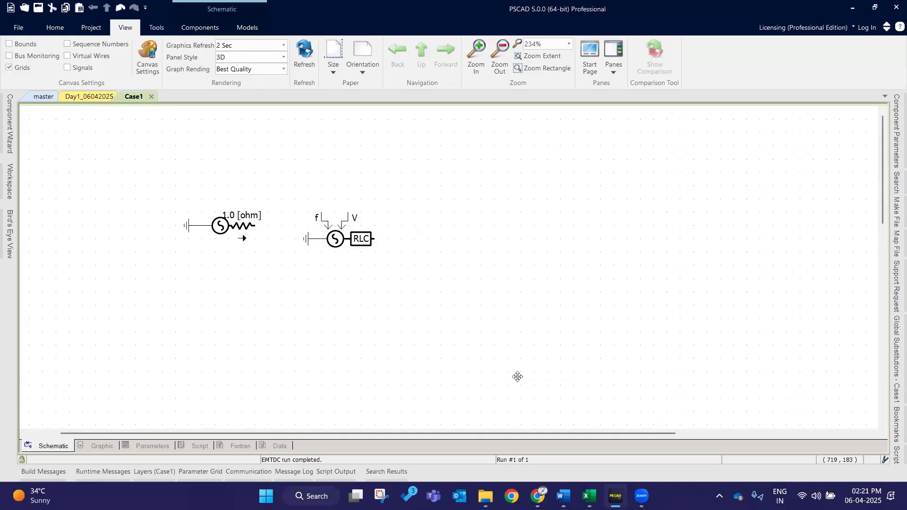
Copy Three Phase Voltage Source Model 3 from the master library into Case1, rotate it horizontal, and realign the R-L-C source with Model 1.
{"action": "left_click", "coordinate": [40, 96]}
{"action": "right_click", "coordinate": [145, 292]}
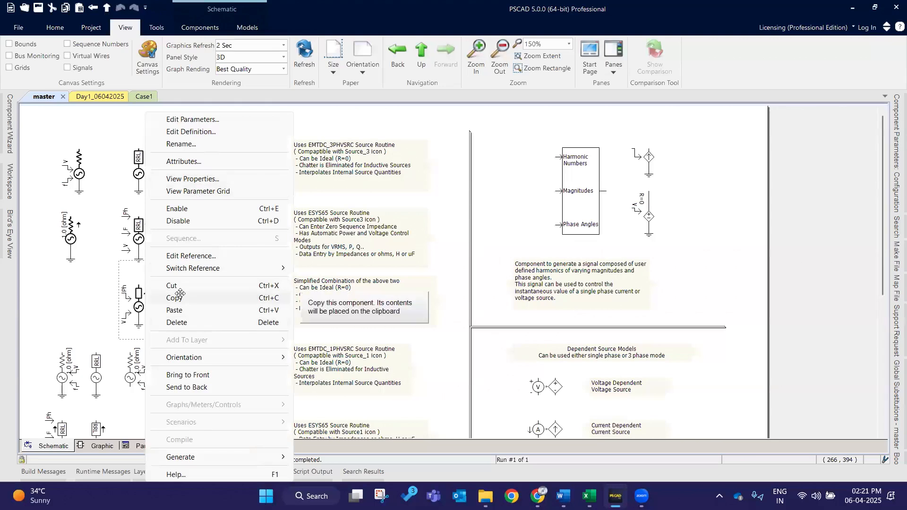
{"action": "left_click", "coordinate": [177, 298]}
{"action": "left_click", "coordinate": [145, 96]}
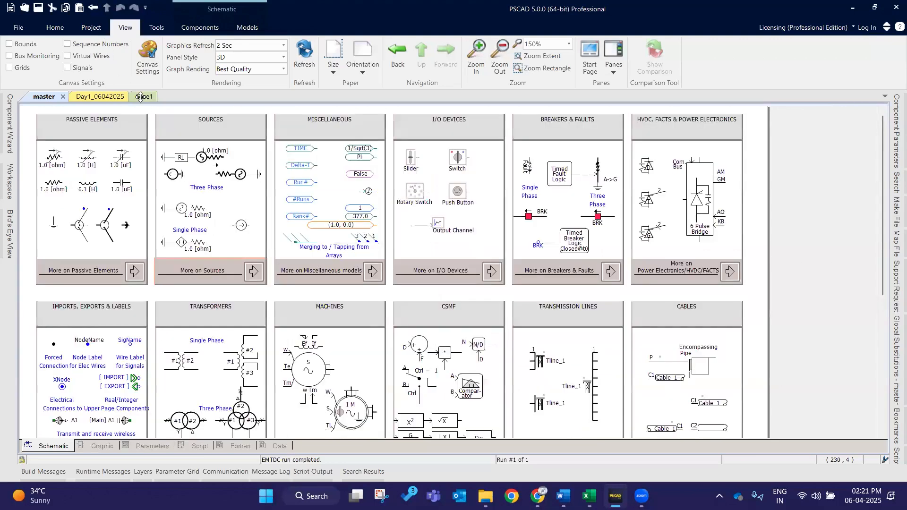
{"action": "right_click", "coordinate": [482, 167]}
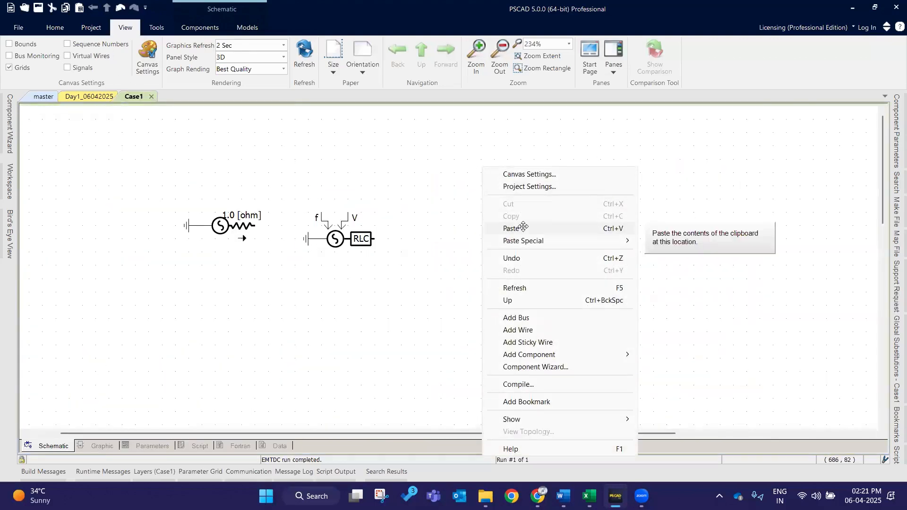
{"action": "left_click", "coordinate": [522, 226]}
{"action": "left_click", "coordinate": [454, 158]}
{"action": "key", "text": "r"}
{"action": "left_click_drag", "start_coordinate": [460, 185], "coordinate": [529, 287]}
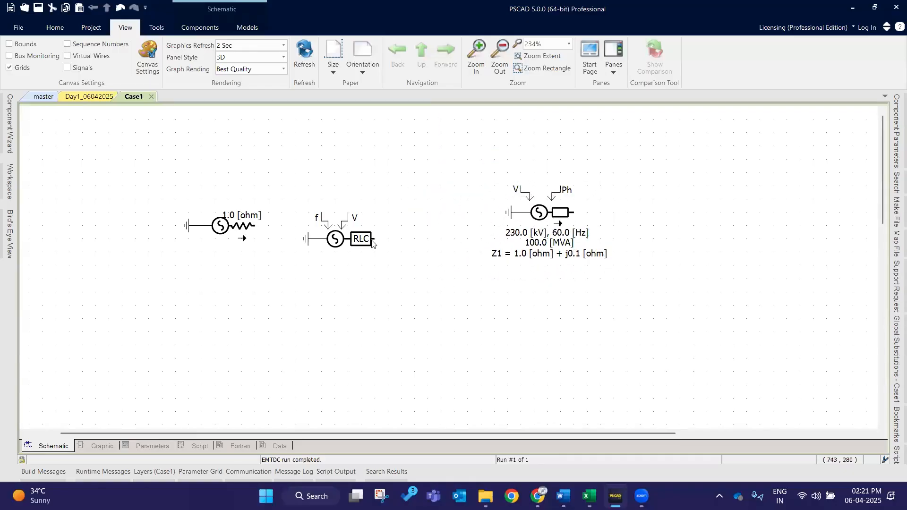
{"action": "left_click_drag", "start_coordinate": [344, 245], "coordinate": [356, 232]}
Review the Model 3 source's positive sequence impedance and set its Zero Seq. Differs from Positive Seq. option to Yes.
{"action": "left_click", "coordinate": [531, 221]}
{"action": "double_click", "coordinate": [532, 221]}
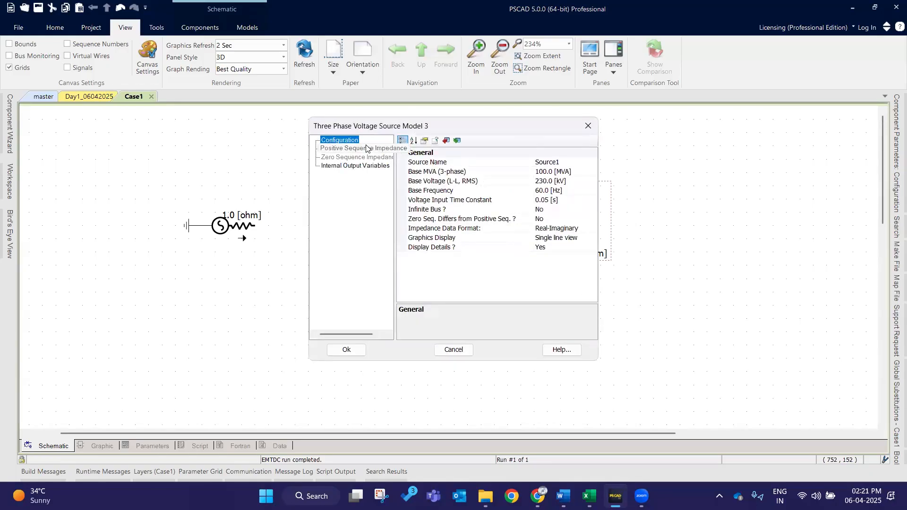
{"action": "left_click", "coordinate": [366, 149]}
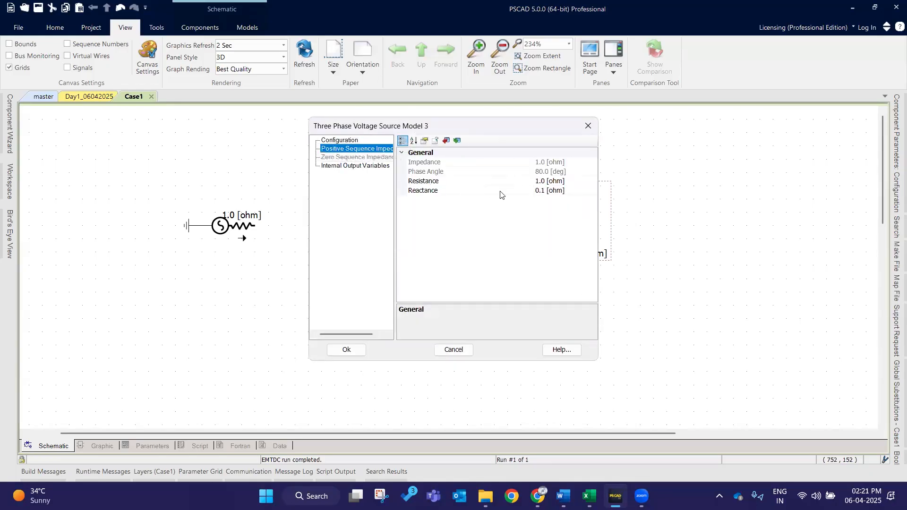
{"action": "left_click", "coordinate": [451, 180]}
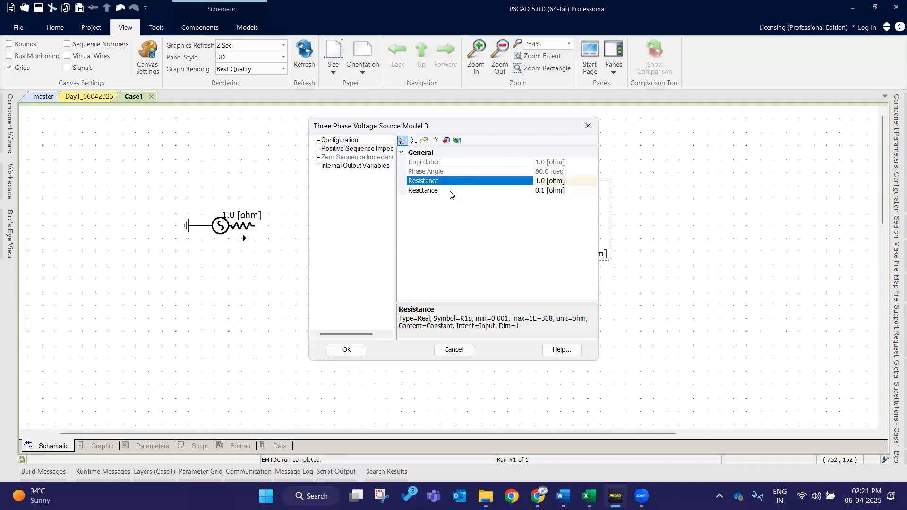
{"action": "left_click", "coordinate": [450, 191]}
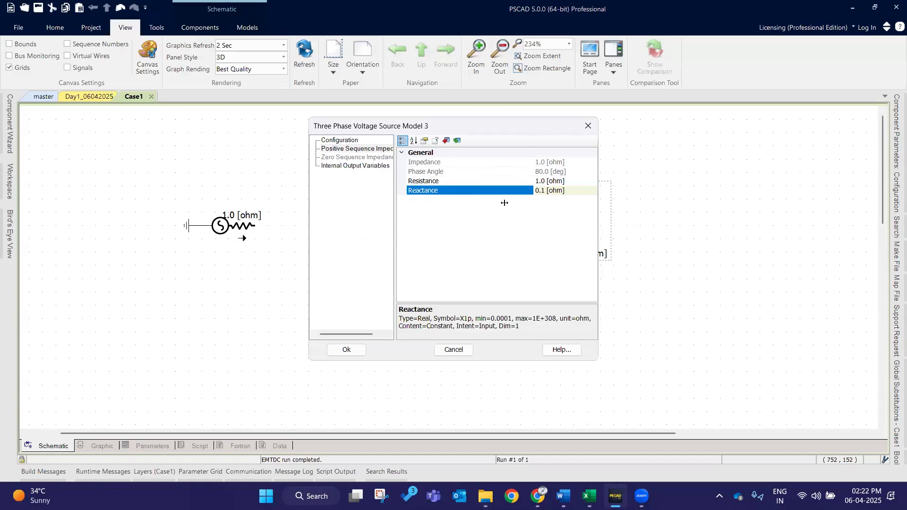
{"action": "left_click", "coordinate": [359, 150]}
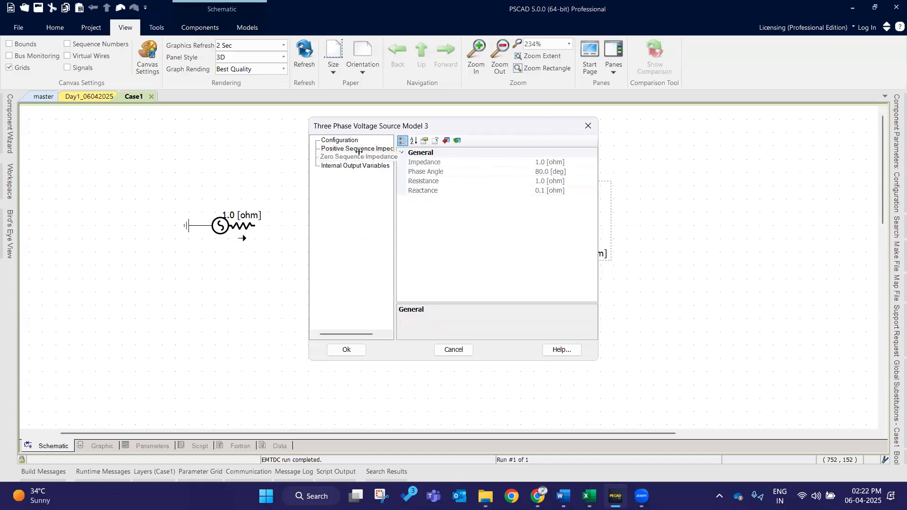
{"action": "left_click", "coordinate": [339, 140]}
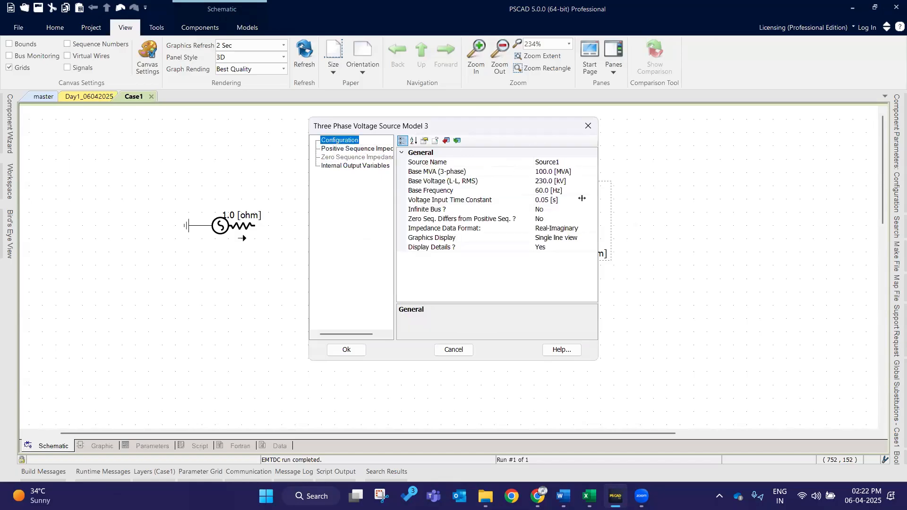
{"action": "double_click", "coordinate": [559, 216]}
{"action": "left_click", "coordinate": [368, 160]}
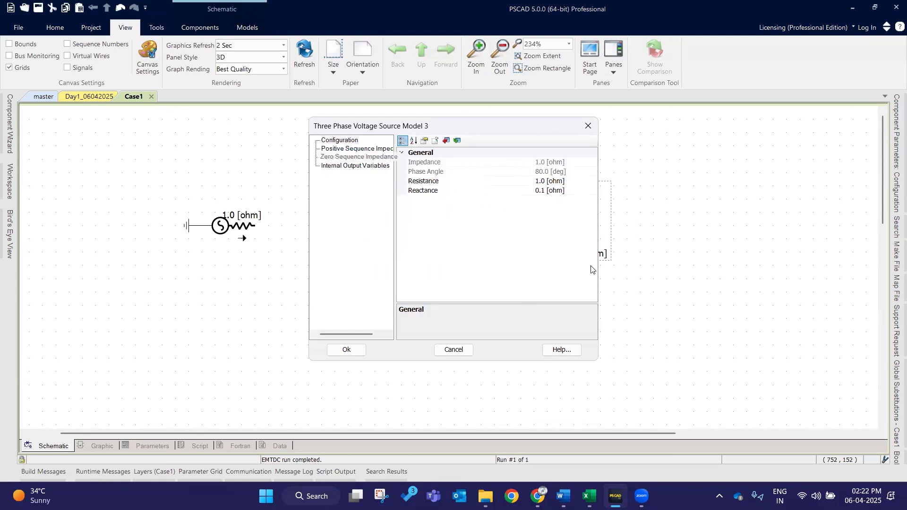
{"action": "left_click", "coordinate": [346, 349]}
Delete the Model 1 and Model 2 voltage sources from Case1, keeping only the Model 3 source.
{"action": "left_click_drag", "start_coordinate": [441, 133], "coordinate": [671, 335]}
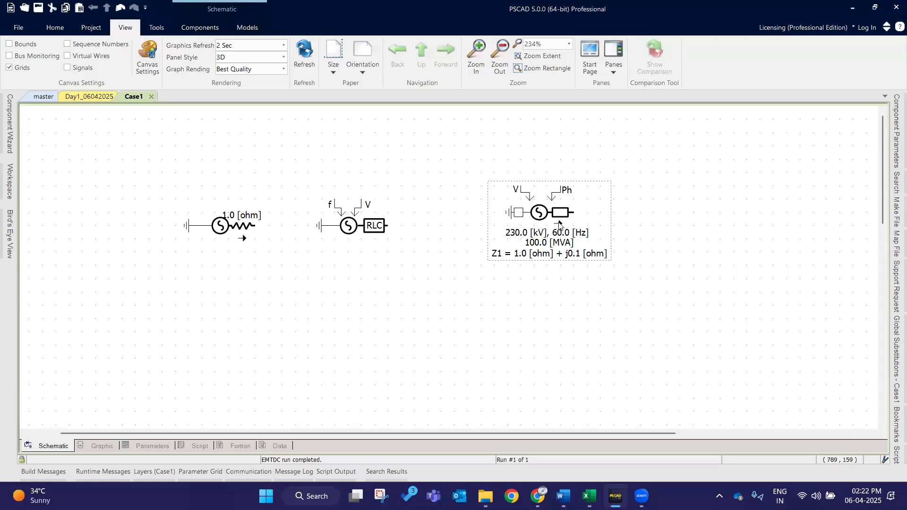
{"action": "mouse_move", "coordinate": [556, 228]}
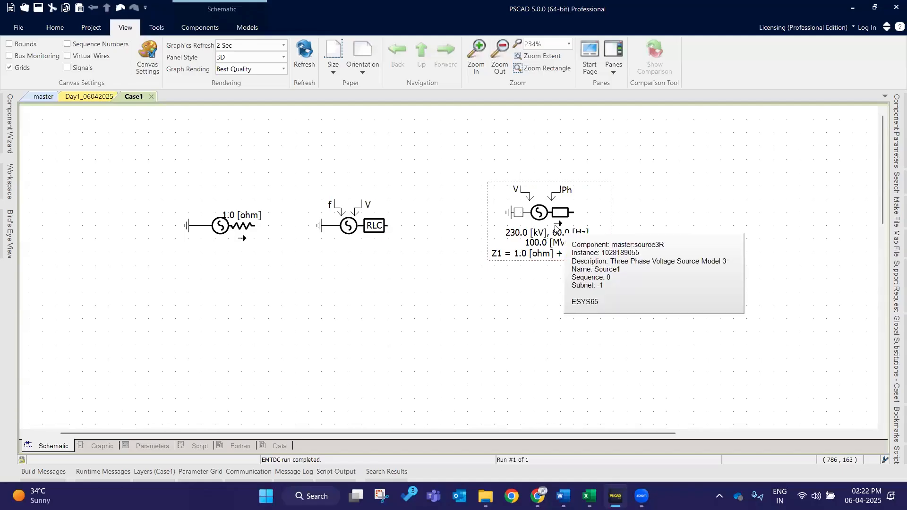
{"action": "left_click_drag", "start_coordinate": [124, 168], "coordinate": [395, 298]}
{"action": "key", "text": "Delete"}
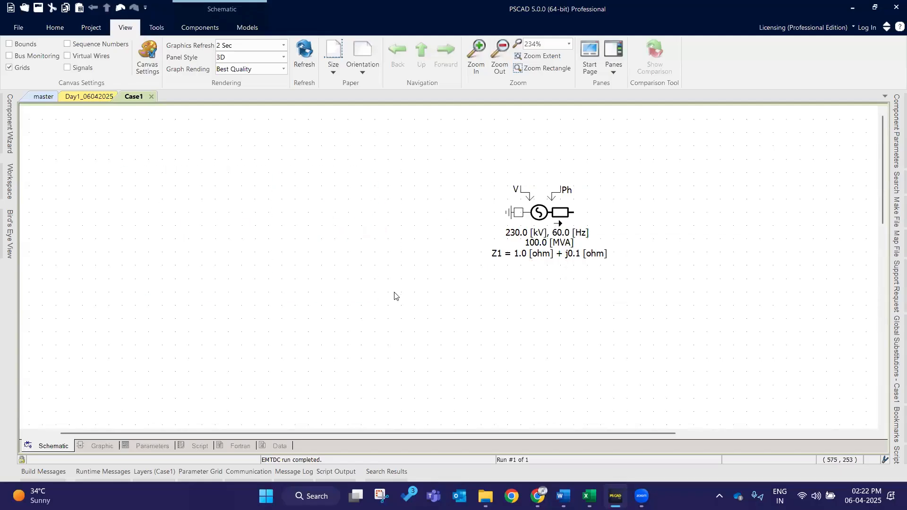
Move the Model 3 voltage source to the left part of the Case1 schematic.
{"action": "left_click_drag", "start_coordinate": [456, 148], "coordinate": [682, 341]}
{"action": "mouse_move", "coordinate": [315, 259]}
{"action": "left_mouse_down"}
{"action": "mouse_move", "coordinate": [144, 281]}
{"action": "mouse_move", "coordinate": [146, 260]}
{"action": "left_mouse_up"}
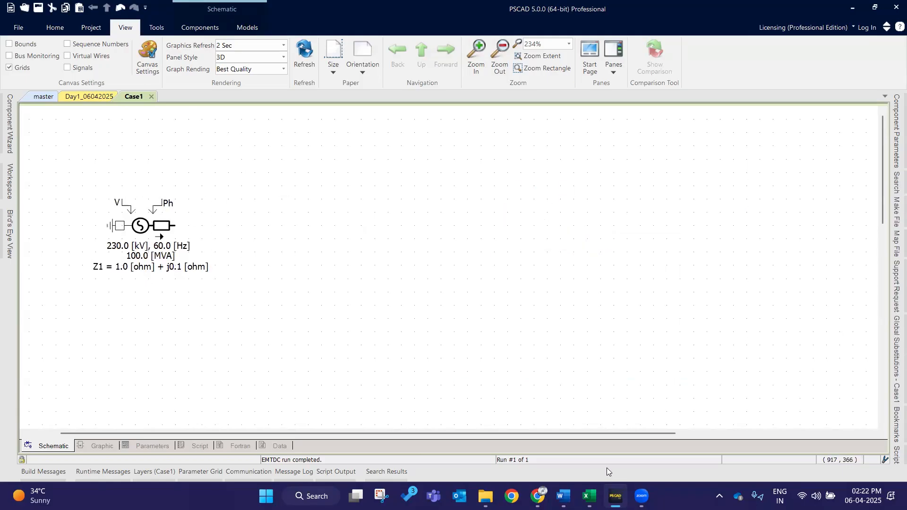
Switch to Calculation Sheet.xlsx in Excel to view the three-phase voltage source comparison table, and return to PSCAD.
{"action": "mouse_move", "coordinate": [588, 495]}
{"action": "left_click", "coordinate": [593, 437]}
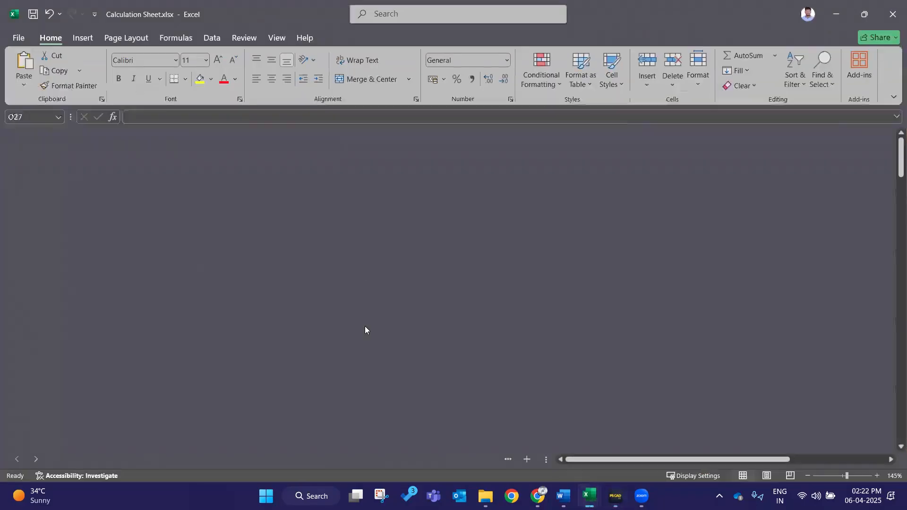
{"action": "scroll", "coordinate": [79, 225], "scroll_direction": "down", "scroll_amount": 2}
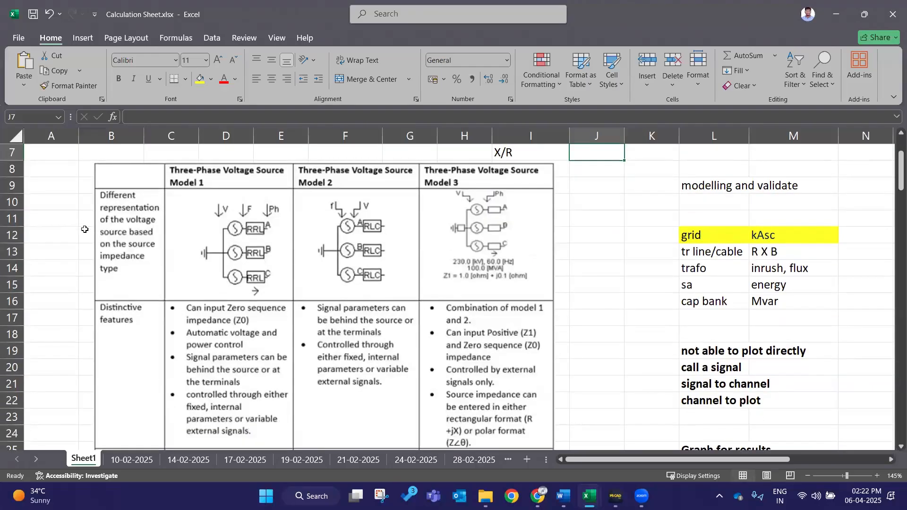
{"action": "key", "text": "alt+Tab"}
Set the Model 3 source's Graphics Display to 3 phase view.
{"action": "double_click", "coordinate": [152, 244]}
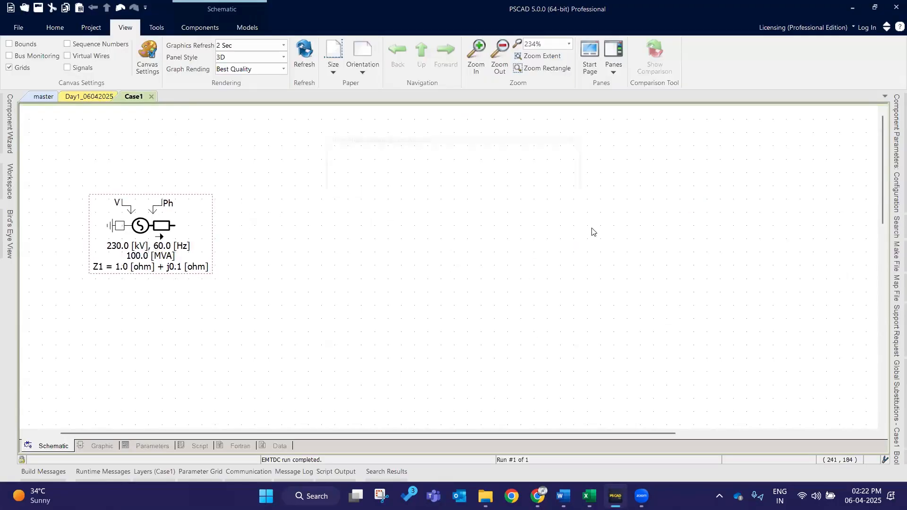
{"action": "left_click", "coordinate": [566, 238]}
{"action": "left_click", "coordinate": [593, 237]}
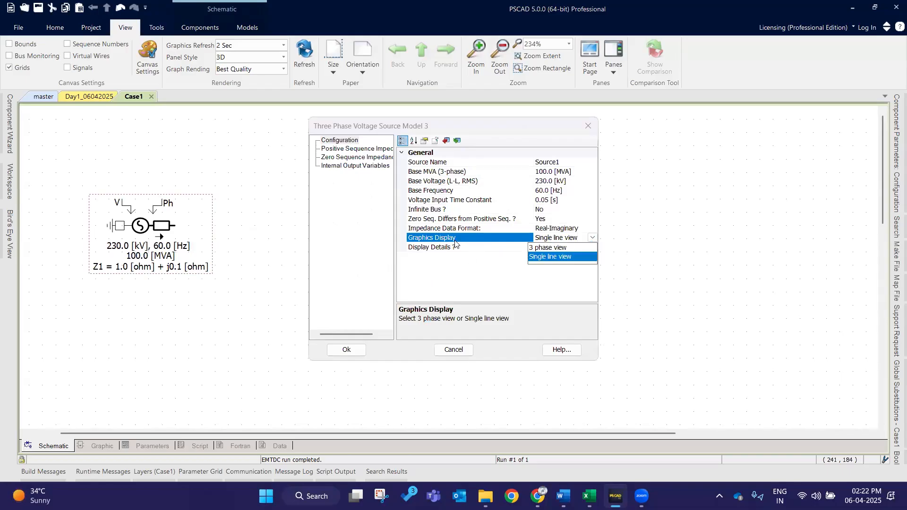
{"action": "left_click", "coordinate": [541, 248]}
{"action": "left_click", "coordinate": [347, 350]}
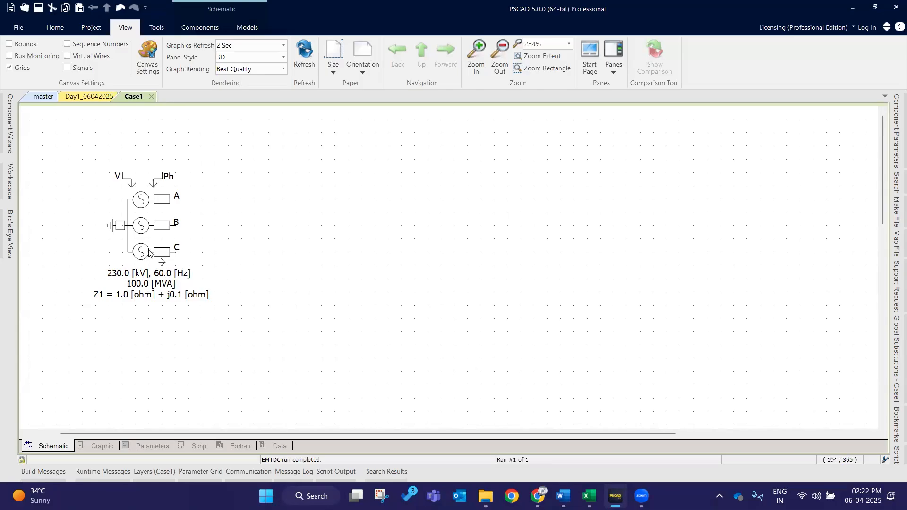
Set the Model 3 source's Graphics Display back to Single line view.
{"action": "right_click", "coordinate": [179, 253]}
{"action": "left_click", "coordinate": [217, 119]}
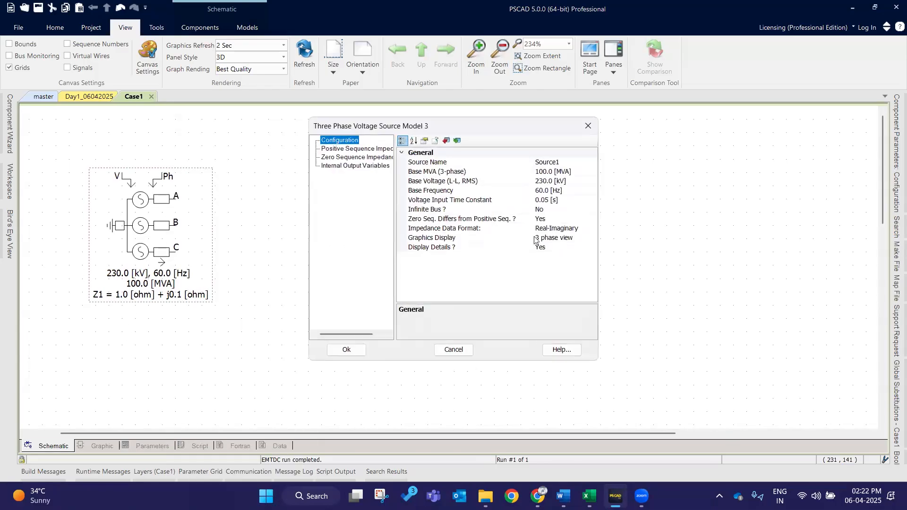
{"action": "double_click", "coordinate": [584, 237]}
{"action": "left_click", "coordinate": [346, 350]}
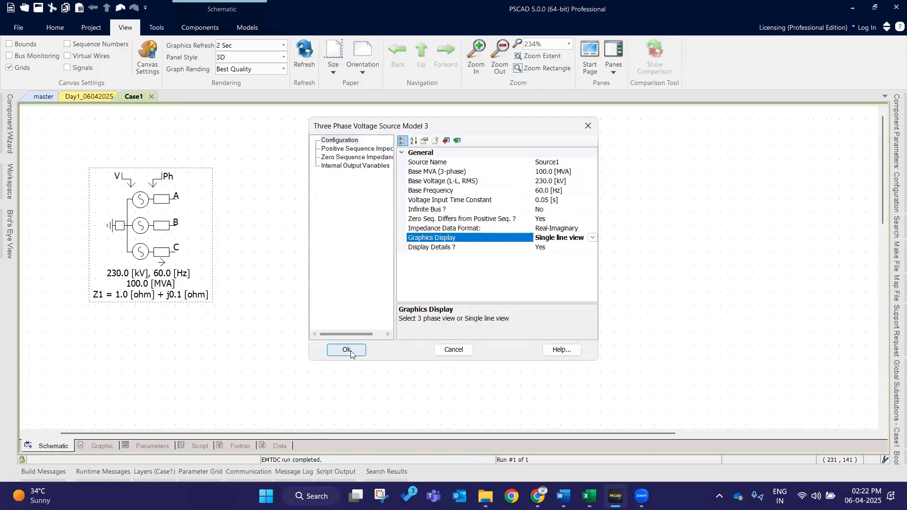
{"action": "left_click", "coordinate": [652, 282]}
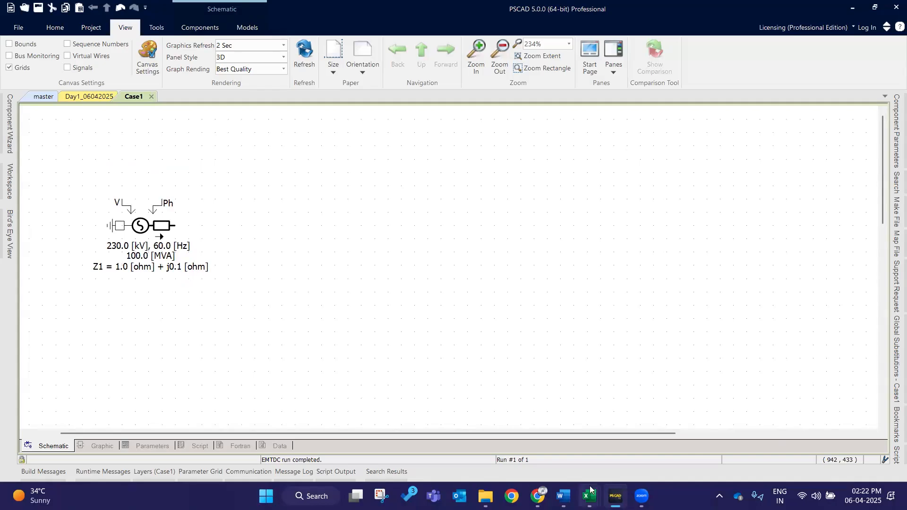
Switch to Calculation Sheet.xlsx in Excel and examine the representations and distinctive features of voltage source Models 1, 2 and 3.
{"action": "mouse_move", "coordinate": [590, 485]}
{"action": "left_click", "coordinate": [580, 434]}
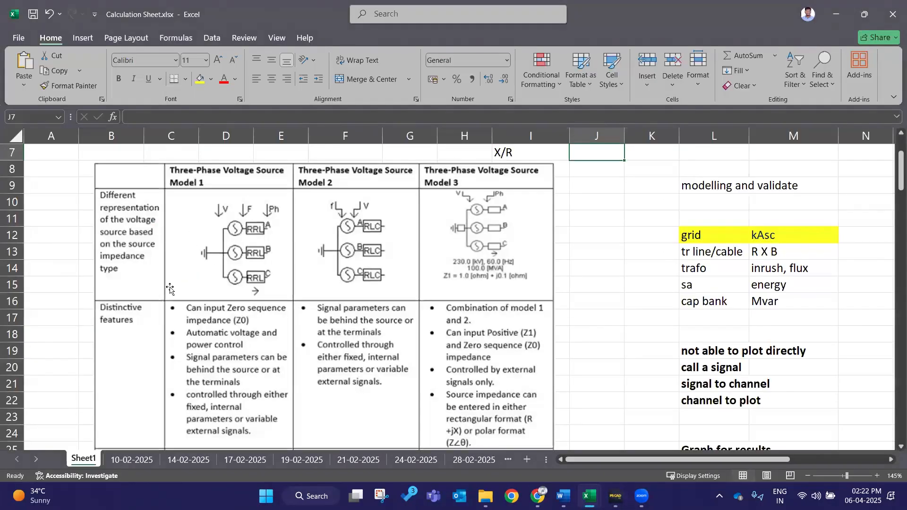
{"action": "left_click", "coordinate": [372, 244]}
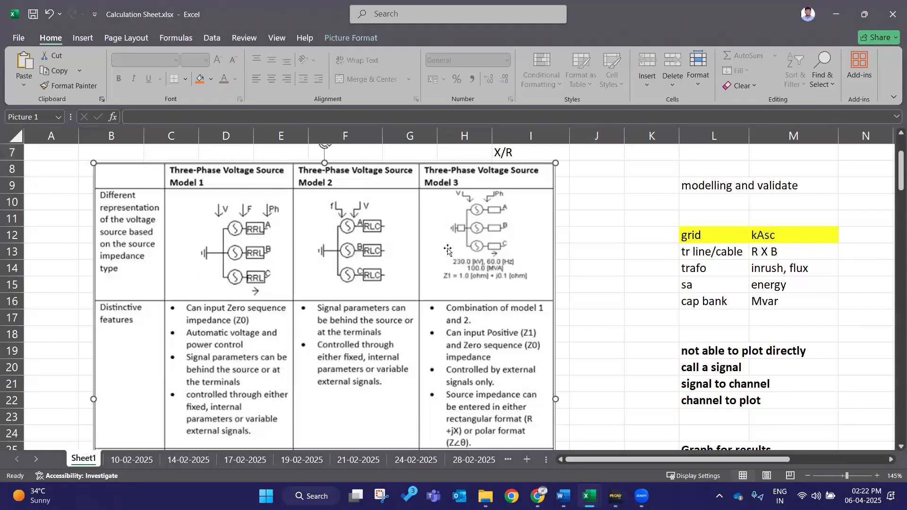
{"action": "scroll", "coordinate": [227, 263], "scroll_direction": "down", "scroll_amount": 3}
{"action": "scroll", "coordinate": [187, 268], "scroll_direction": "up", "scroll_amount": 1}
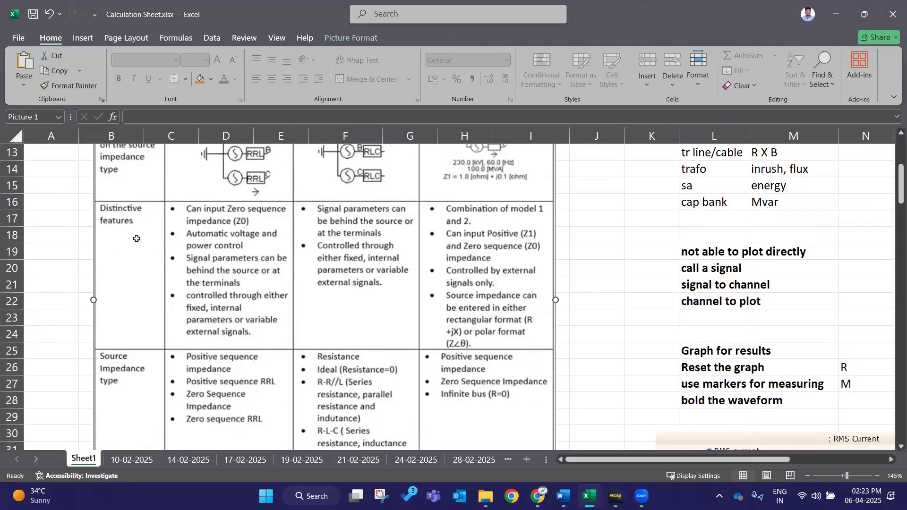
{"action": "scroll", "coordinate": [137, 239], "scroll_direction": "up", "scroll_amount": 4}
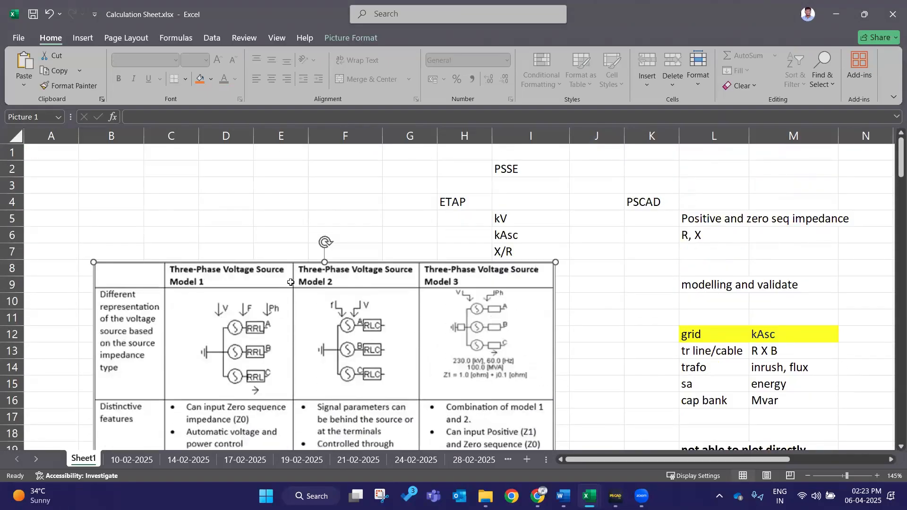
{"action": "scroll", "coordinate": [290, 282], "scroll_direction": "down", "scroll_amount": 3}
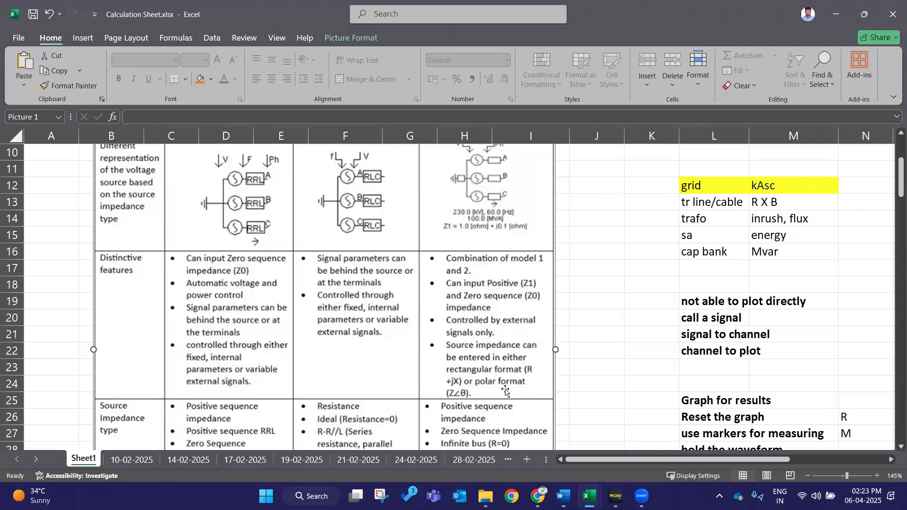
{"action": "scroll", "coordinate": [490, 378], "scroll_direction": "down", "scroll_amount": 1}
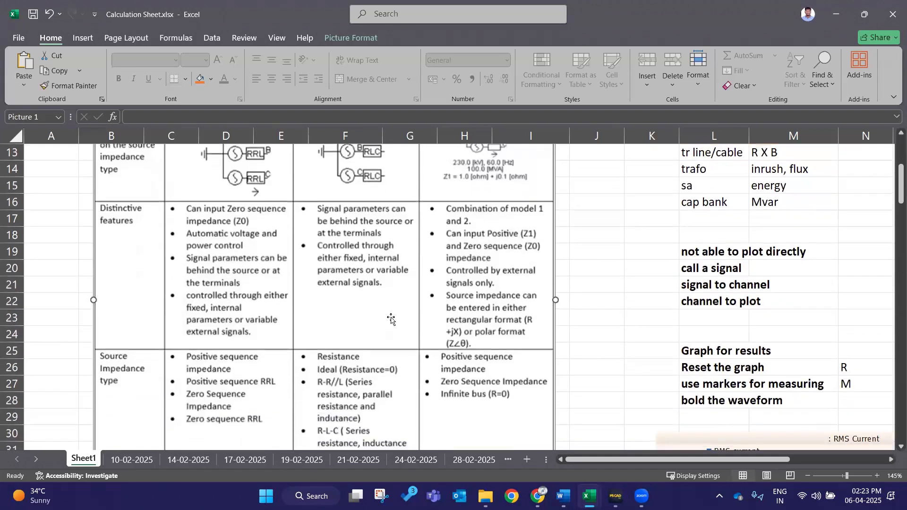
Examine the source impedance types and available external controls of the three voltage source models in the comparison table.
{"action": "scroll", "coordinate": [496, 298], "scroll_direction": "down", "scroll_amount": 3}
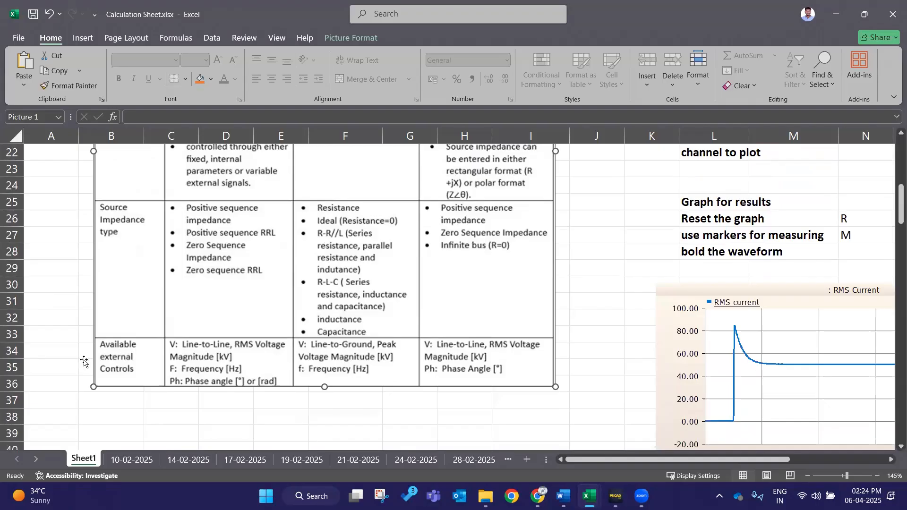
{"action": "left_click", "coordinate": [212, 427]}
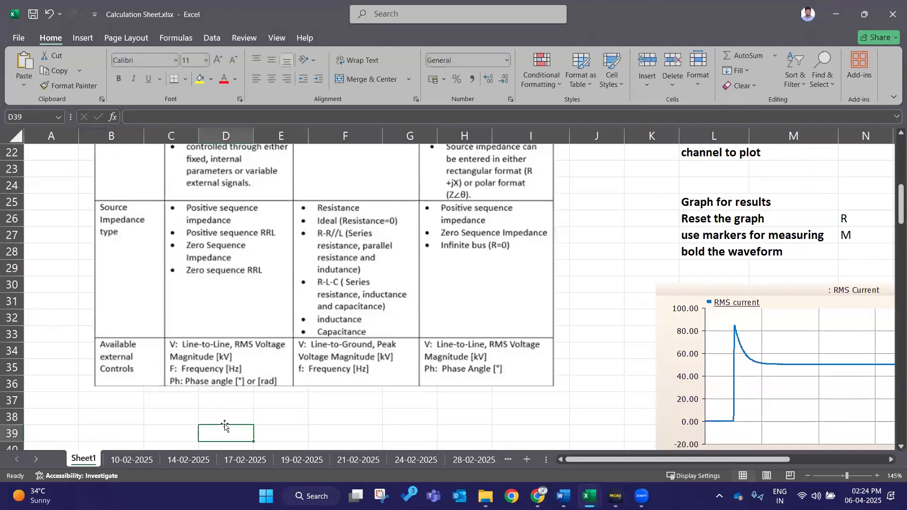
{"action": "left_click", "coordinate": [203, 347]}
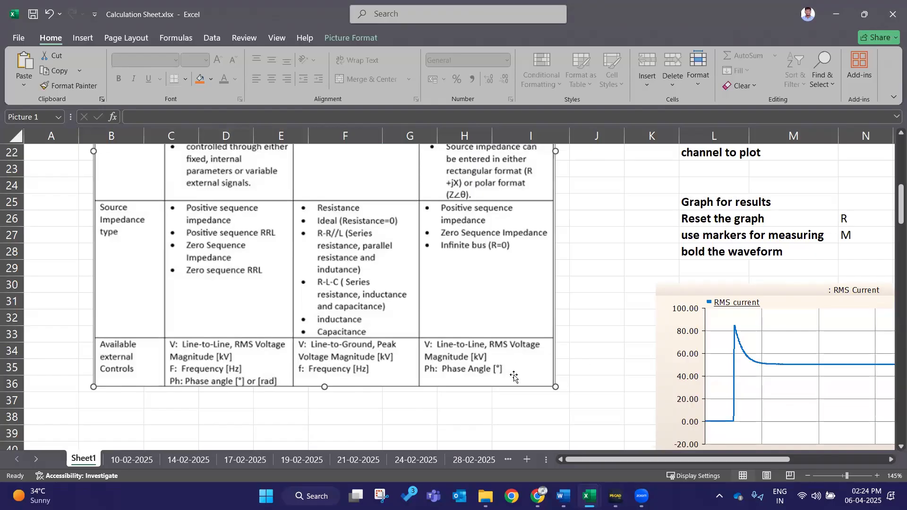
{"action": "scroll", "coordinate": [516, 373], "scroll_direction": "up", "scroll_amount": 4}
{"action": "scroll", "coordinate": [516, 373], "scroll_direction": "up", "scroll_amount": 2}
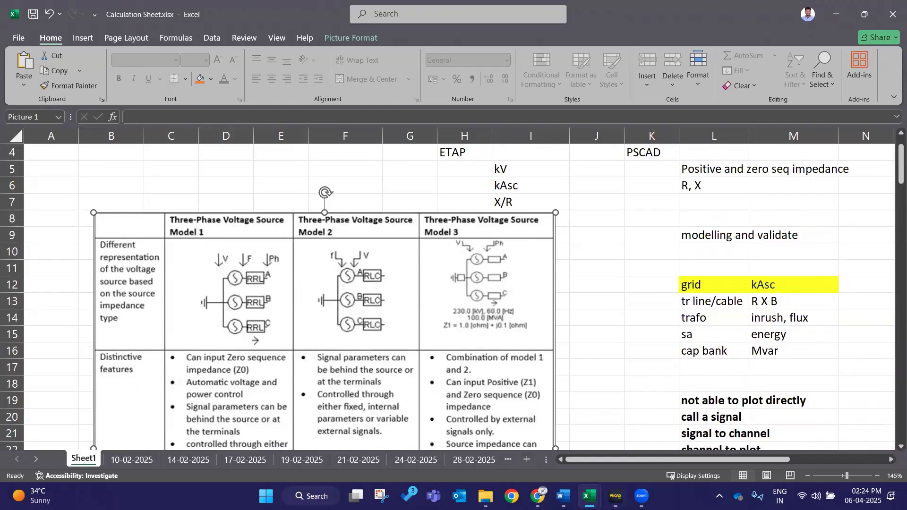
Copy the comparison table picture into Sheet1 of Book1.xlsx and position it below the "Modelling + validation" row.
{"action": "mouse_move", "coordinate": [588, 495]}
{"action": "left_click", "coordinate": [449, 442]}
{"action": "left_click", "coordinate": [257, 370]}
{"action": "left_click", "coordinate": [139, 369]}
{"action": "key", "text": "ctrl+v"}
{"action": "scroll", "coordinate": [446, 324], "scroll_direction": "down", "scroll_amount": 7}
{"action": "left_click_drag", "start_coordinate": [399, 322], "coordinate": [432, 432]}
{"action": "scroll", "coordinate": [349, 337], "scroll_direction": "up", "scroll_amount": 5}
{"action": "left_click_drag", "start_coordinate": [348, 415], "coordinate": [295, 301]}
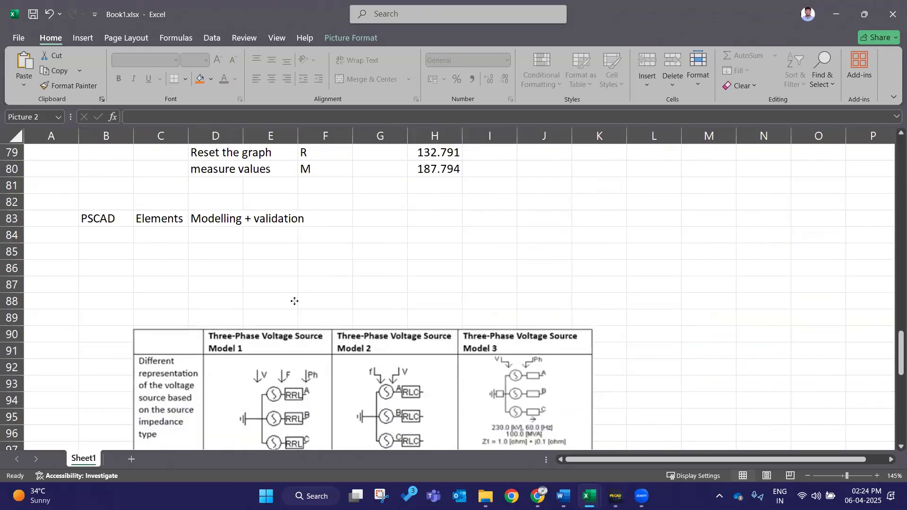
Add a new worksheet to Book1.xlsx and name it Source.
{"action": "left_click", "coordinate": [131, 459]}
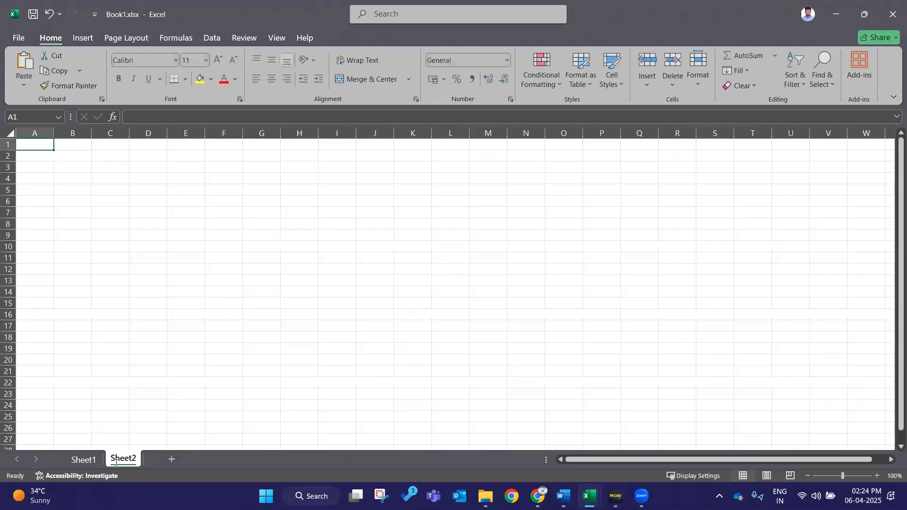
{"action": "left_click", "coordinate": [116, 463]}
{"action": "type", "text": "Source"}
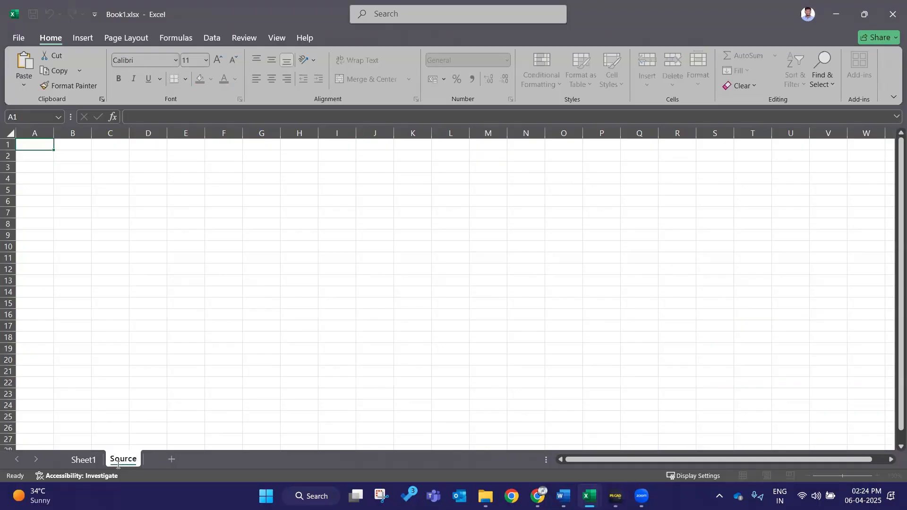
{"action": "left_click", "coordinate": [139, 337]}
Move the comparison table picture from Sheet1 to the Source sheet, starting around cell B2, and save the workbook.
{"action": "left_click", "coordinate": [84, 459]}
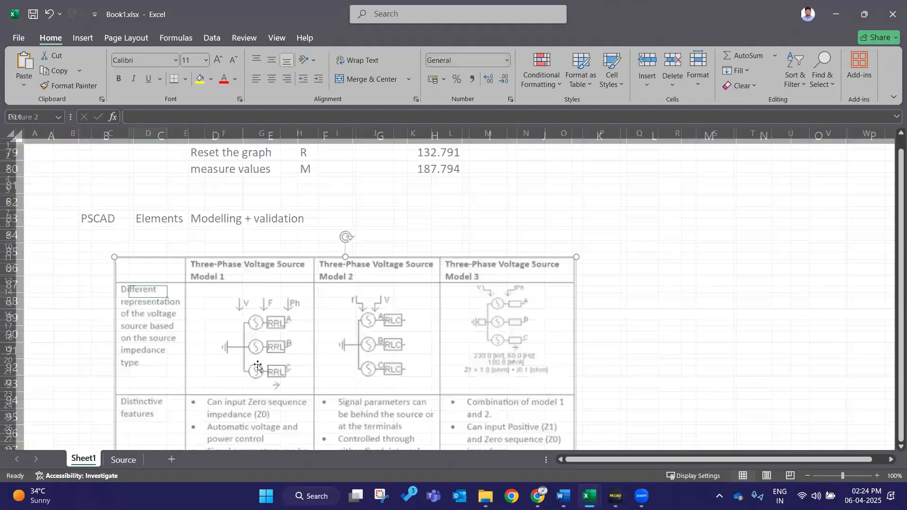
{"action": "key", "text": "ctrl+x"}
{"action": "left_click", "coordinate": [104, 465]}
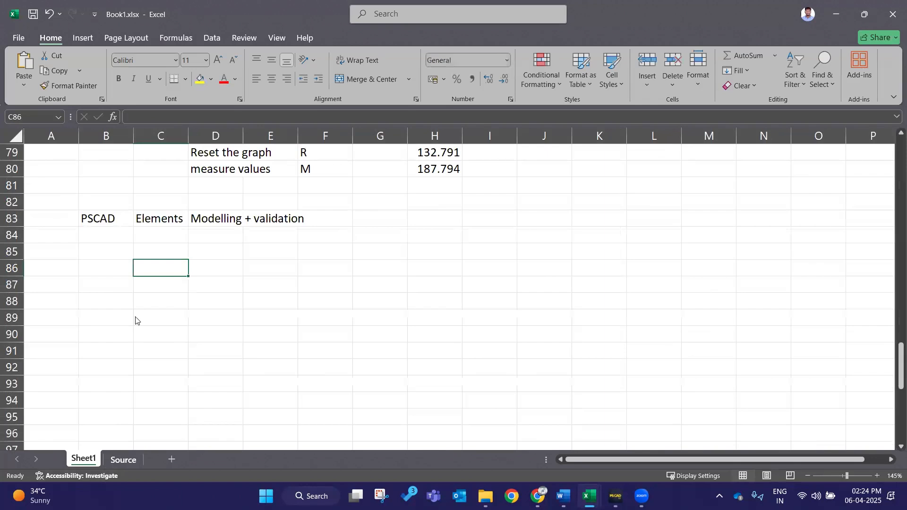
{"action": "left_click", "coordinate": [106, 235]}
{"action": "left_click", "coordinate": [83, 187]}
{"action": "key", "text": "ctrl+v"}
{"action": "mouse_move", "coordinate": [208, 226]}
{"action": "left_mouse_down"}
{"action": "mouse_move", "coordinate": [216, 228]}
{"action": "mouse_move", "coordinate": [216, 211]}
{"action": "left_mouse_up"}
{"action": "left_click", "coordinate": [524, 314]}
{"action": "scroll", "coordinate": [408, 307], "scroll_direction": "down", "scroll_amount": 5}
{"action": "left_click", "coordinate": [45, 338]}
{"action": "left_click", "coordinate": [72, 333]}
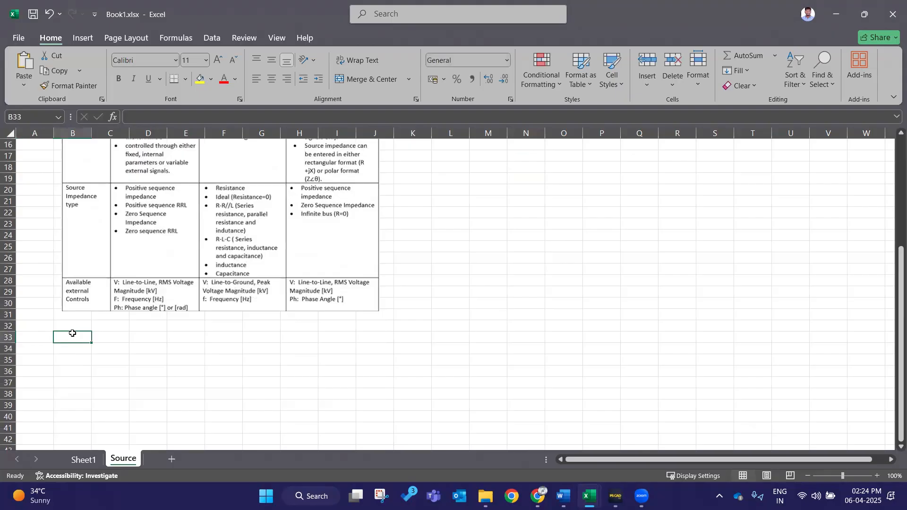
{"action": "left_click", "coordinate": [32, 15]}
Switch to Calculation Sheet.xlsx, skim through its Sheet1 notes and RMS current graph, and close the workbook.
{"action": "left_click", "coordinate": [589, 495]}
{"action": "left_click", "coordinate": [586, 436]}
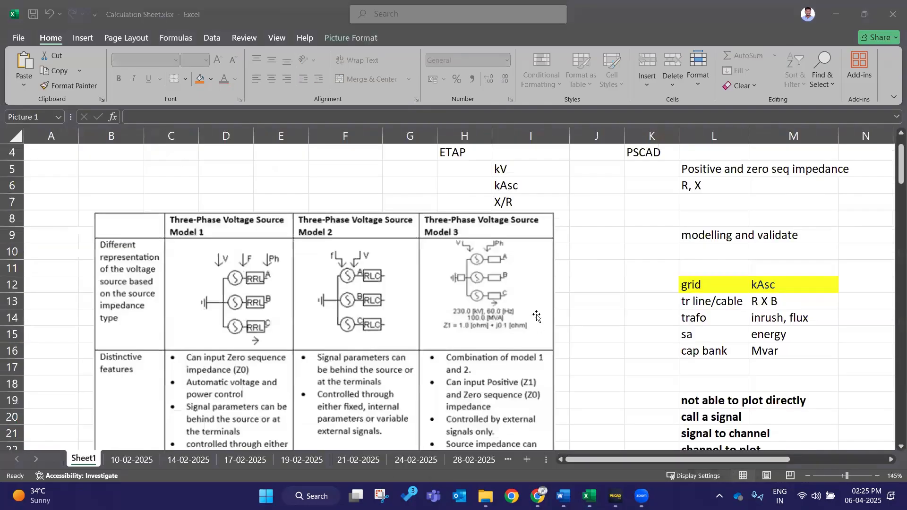
{"action": "scroll", "coordinate": [739, 309], "scroll_direction": "down", "scroll_amount": 1, "text": "ctrl"}
{"action": "scroll", "coordinate": [709, 354], "scroll_direction": "down", "scroll_amount": 9}
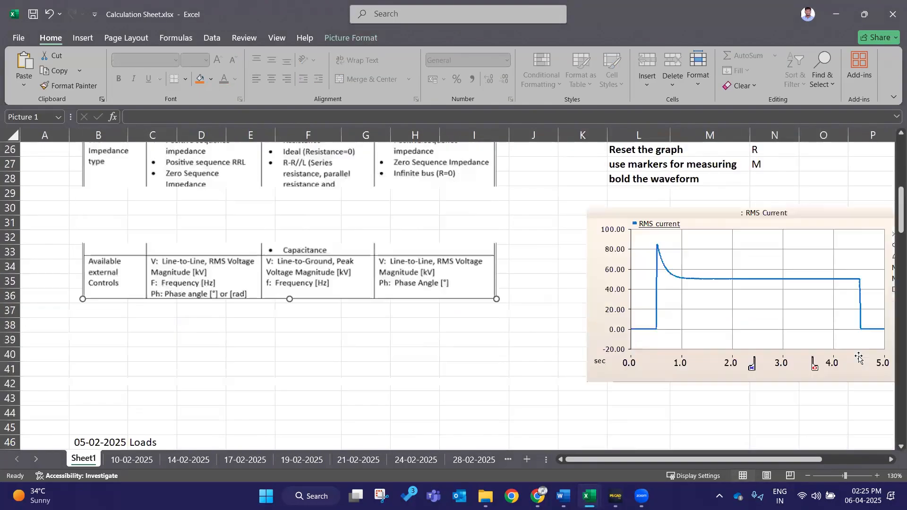
{"action": "scroll", "coordinate": [675, 388], "scroll_direction": "up", "scroll_amount": 9}
{"action": "scroll", "coordinate": [686, 362], "scroll_direction": "down", "scroll_amount": 1, "text": "ctrl"}
{"action": "scroll", "coordinate": [507, 340], "scroll_direction": "down", "scroll_amount": 9}
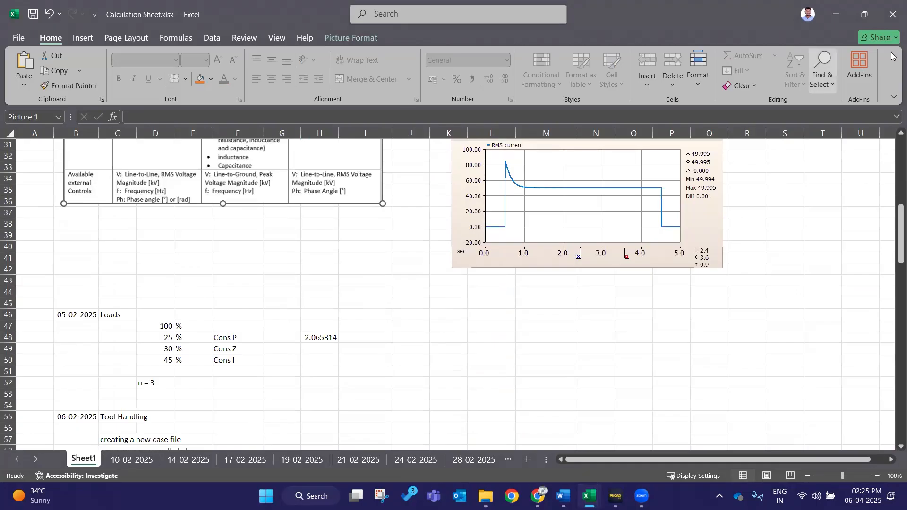
{"action": "left_click", "coordinate": [893, 14]}
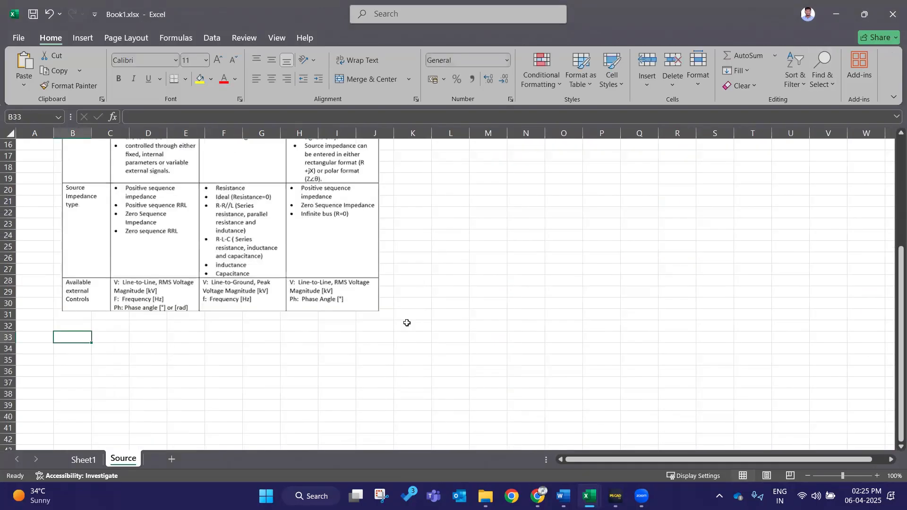
Switch to PSCAD to view the Model 3 source in Case1, and return to Book1.xlsx in Excel.
{"action": "left_click", "coordinate": [406, 323]}
{"action": "left_click", "coordinate": [69, 337]}
{"action": "left_click", "coordinate": [299, 405]}
{"action": "left_click", "coordinate": [615, 496]}
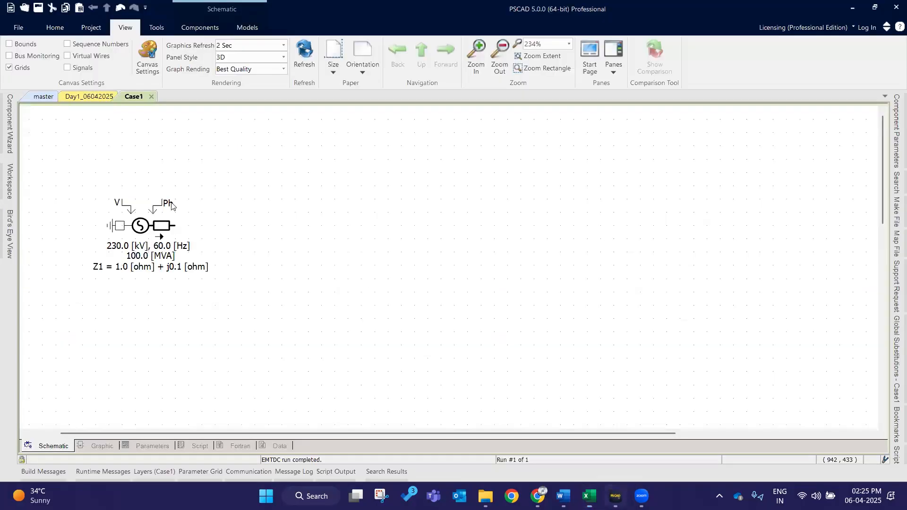
{"action": "left_click_drag", "start_coordinate": [64, 168], "coordinate": [207, 303]}
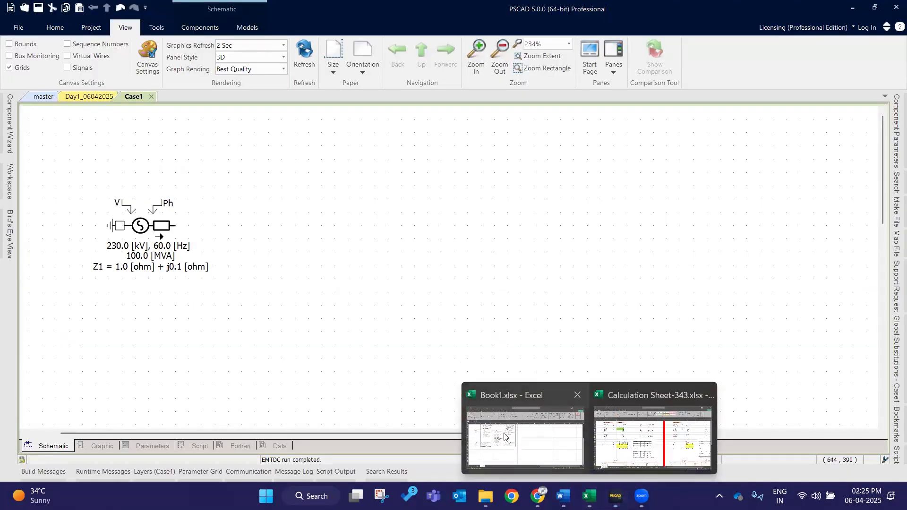
{"action": "left_click", "coordinate": [507, 436]}
Enter the heading "GRID DATA" in cell L2 of the Source sheet and select cell L4.
{"action": "left_click", "coordinate": [85, 357]}
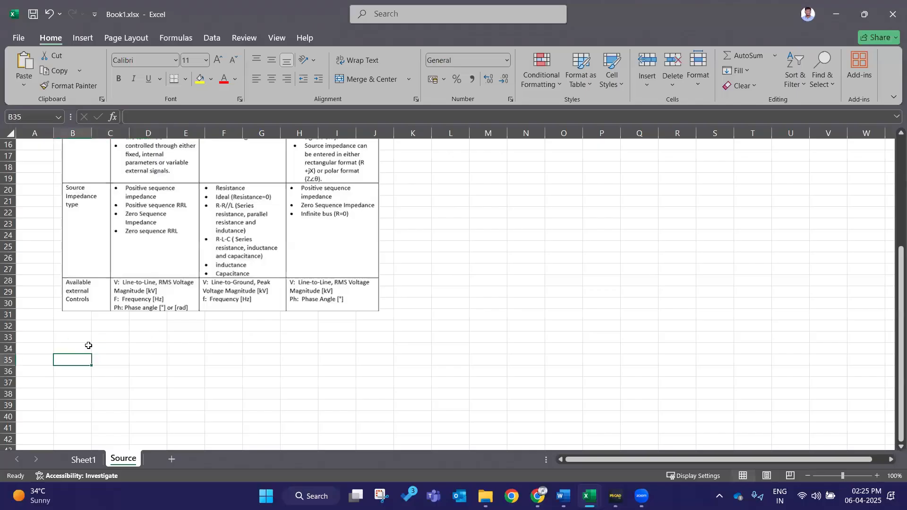
{"action": "key", "text": "ctrl+Up"}
{"action": "scroll", "coordinate": [190, 312], "scroll_direction": "down", "scroll_amount": 9}
{"action": "scroll", "coordinate": [190, 313], "scroll_direction": "up", "scroll_amount": 9}
{"action": "left_click", "coordinate": [463, 166]}
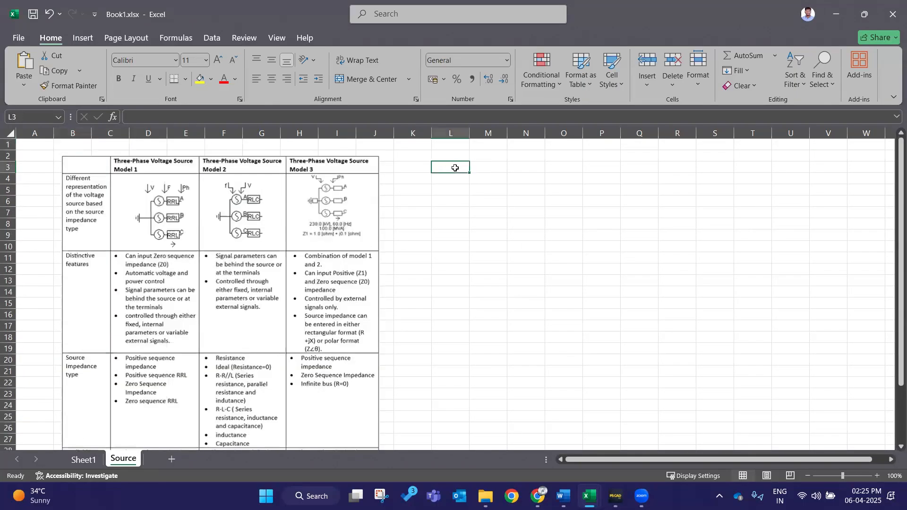
{"action": "left_click", "coordinate": [491, 181]}
{"action": "left_click", "coordinate": [440, 156]}
{"action": "type", "text": "GR"}
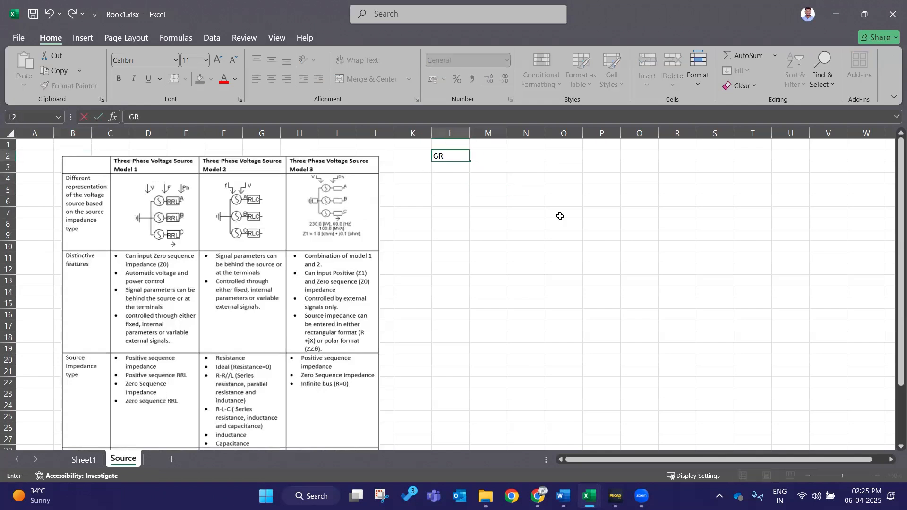
{"action": "type", "text": "ID DATA"}
{"action": "key", "text": "Return"}
{"action": "key", "text": "Return"}
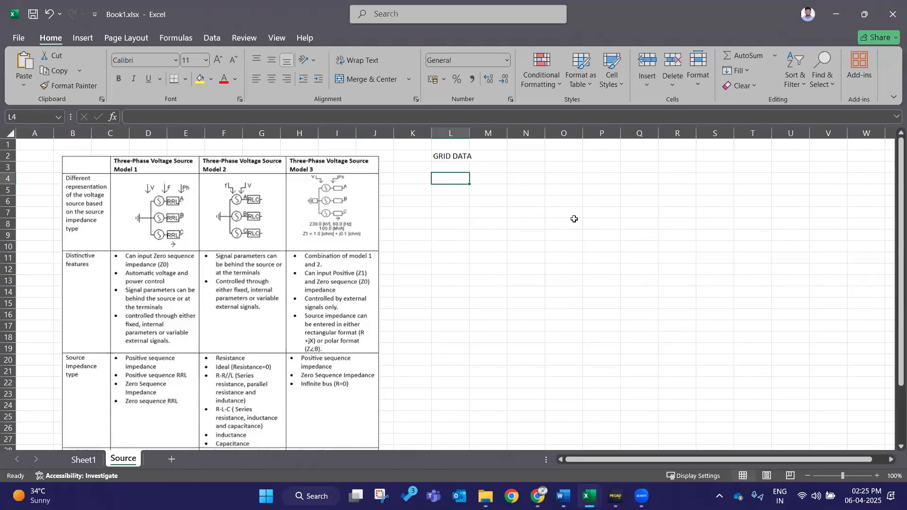
Enter the label "Voltage (L-L)" in L4 and "freq" in L6 of the Source sheet.
{"action": "type", "text": "V"}
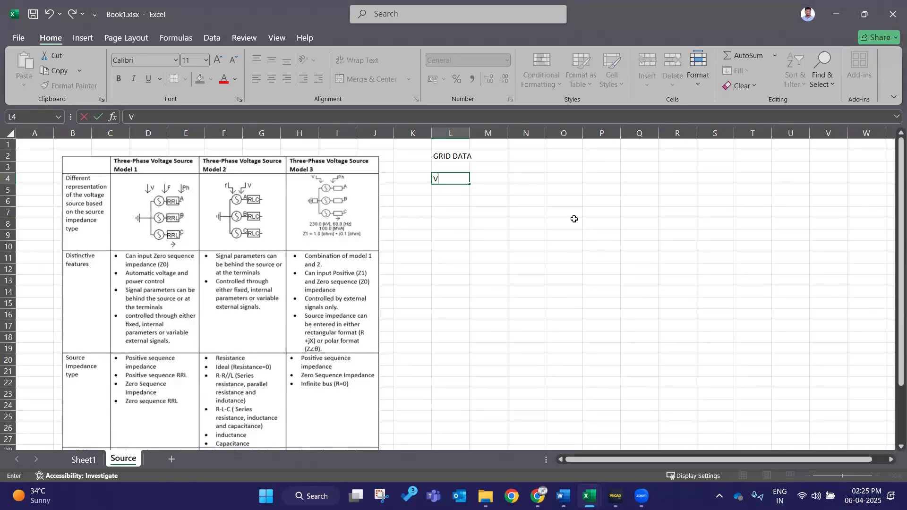
{"action": "type", "text": "oltage (L-L)"}
{"action": "key", "text": "Return"}
{"action": "key", "text": "Return"}
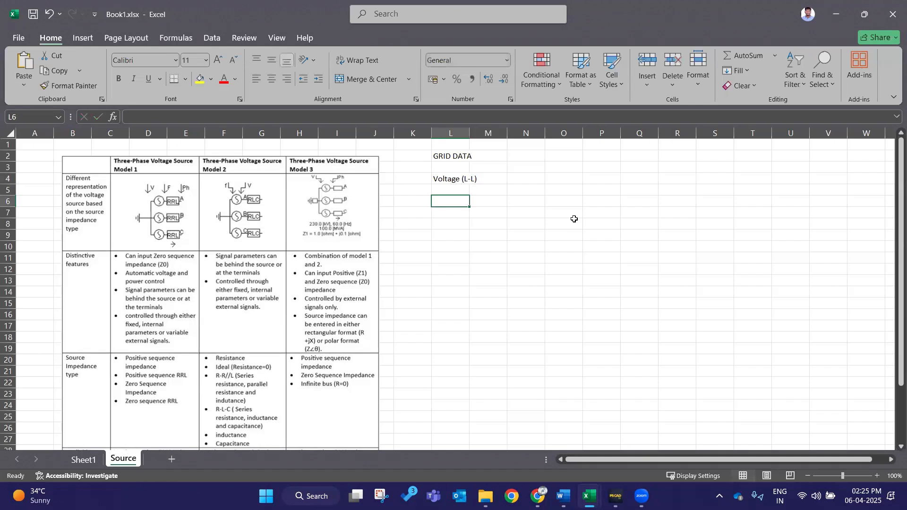
{"action": "type", "text": "freq"}
{"action": "key", "text": "Return"}
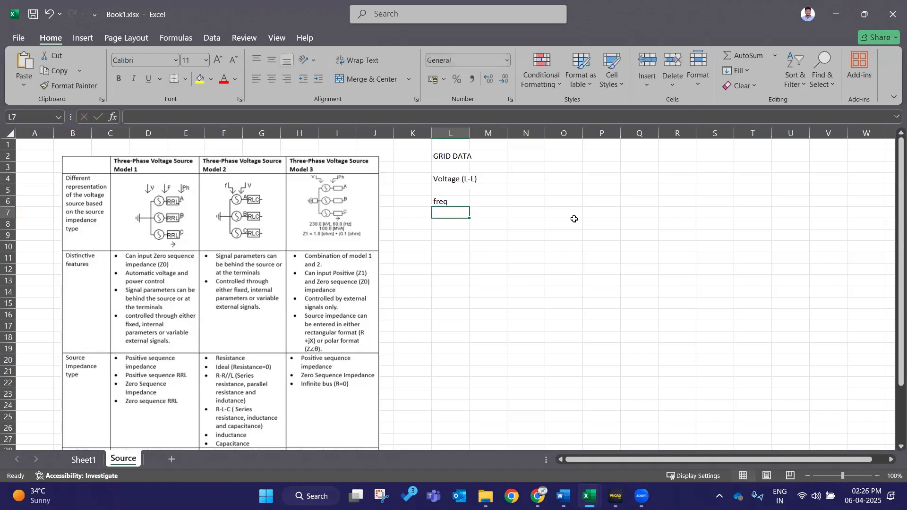
Add the short-circuit labels "3ph (SC)" in L7 and "1ph (SC)" in L8.
{"action": "type", "text": "3ph"}
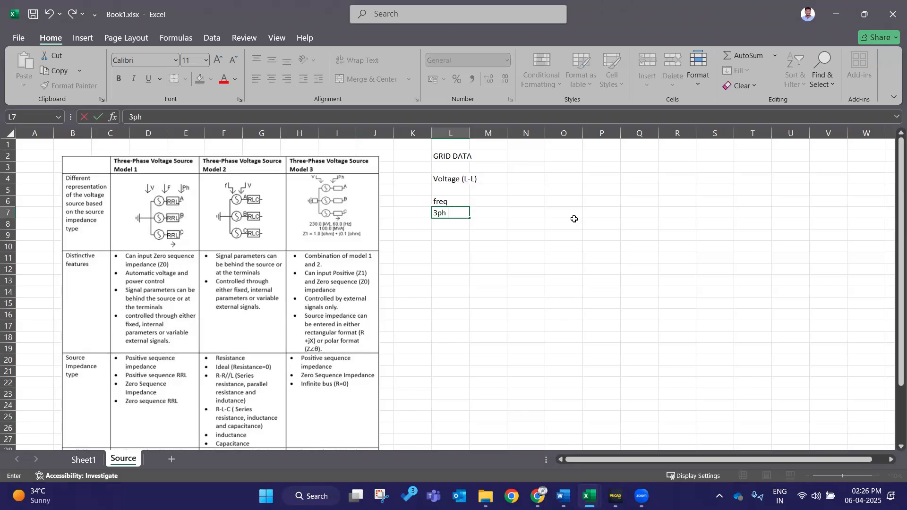
{"action": "type", "text": " (SC)"}
{"action": "key", "text": "Return"}
{"action": "type", "text": "1p"}
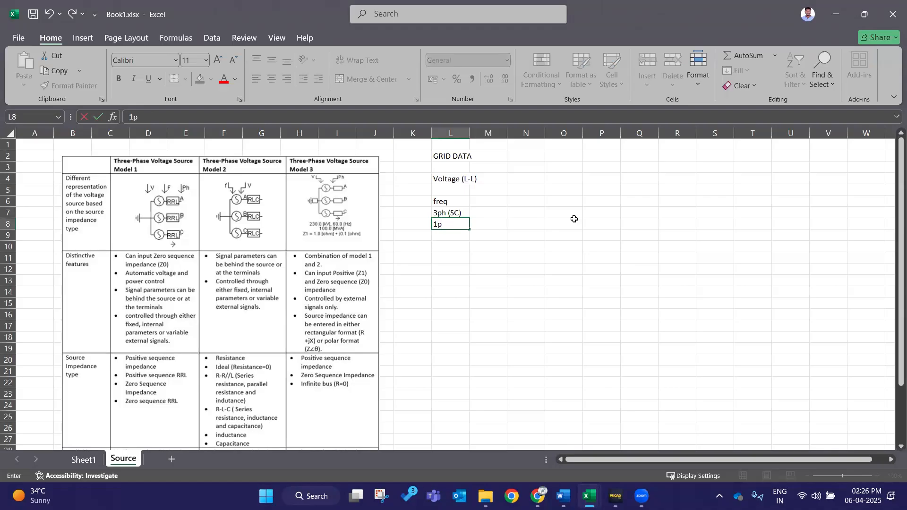
{"action": "type", "text": "h (SC)"}
{"action": "key", "text": "Return"}
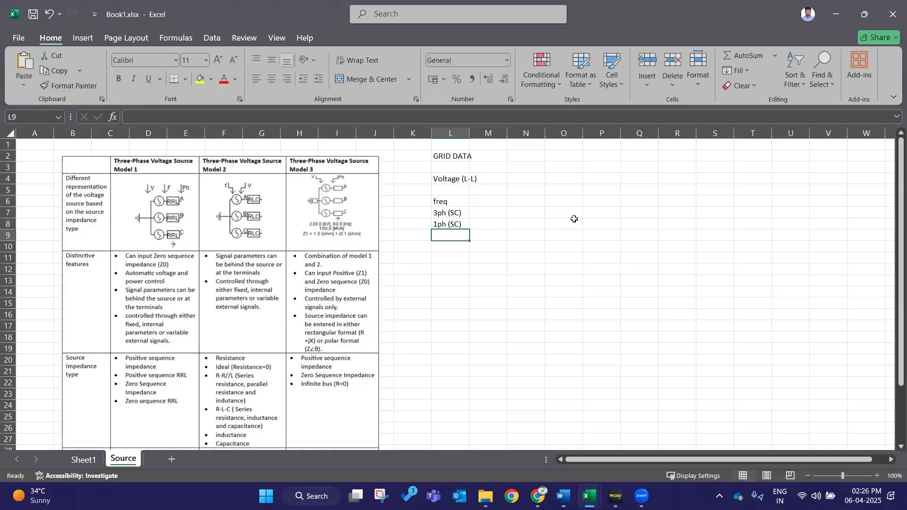
Add the ratio labels "X/R 3ph" in L9 and "X/R 1 ph" in L10, and widen column L to about twice its width.
{"action": "type", "text": "X/R"}
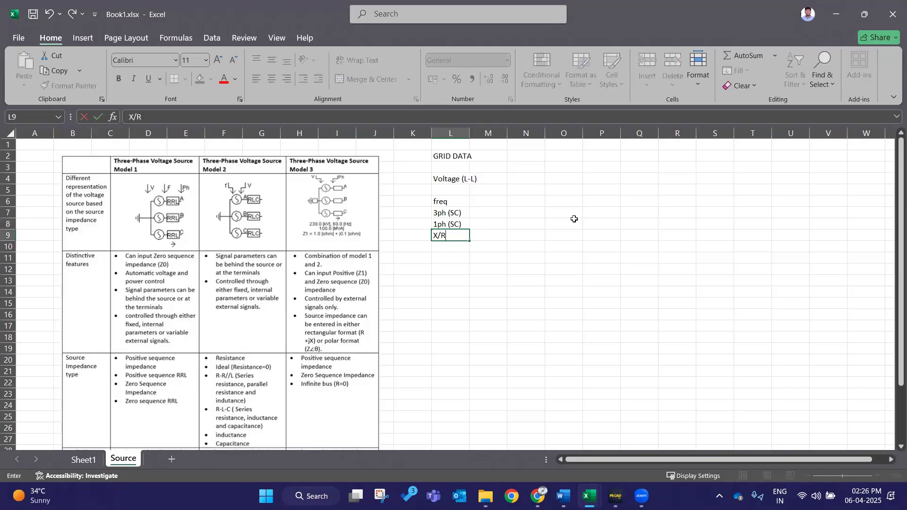
{"action": "type", "text": " 3"}
{"action": "type", "text": "pf"}
{"action": "key", "text": "Return"}
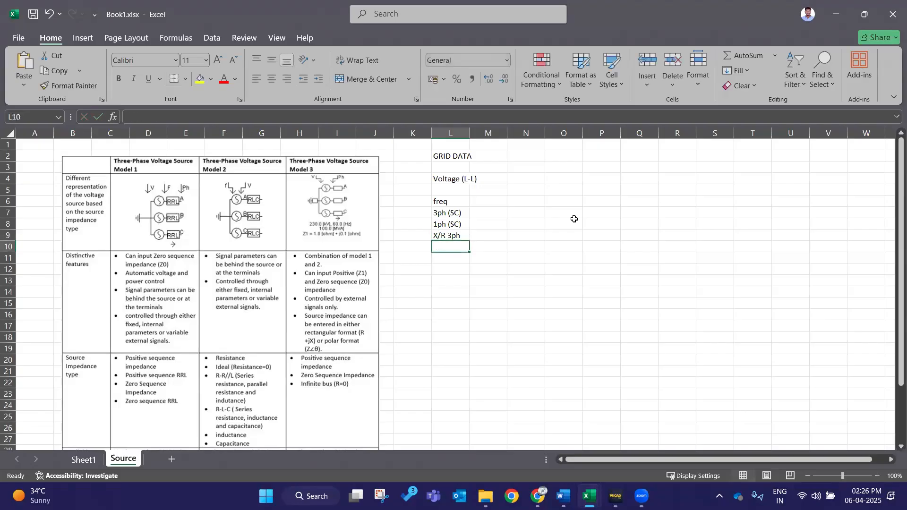
{"action": "type", "text": "XC"}
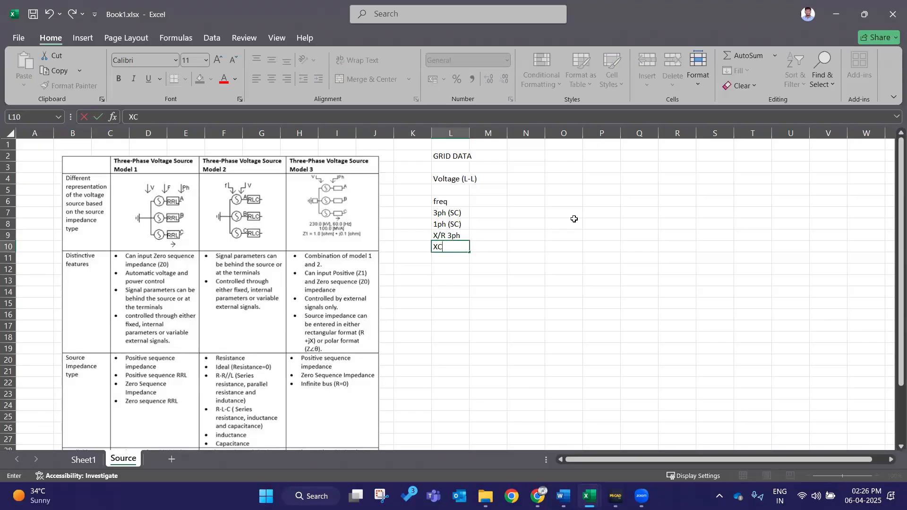
{"action": "key", "text": "BackSpace"}
{"action": "type", "text": "?R"}
{"action": "key", "text": "BackSpace"}
{"action": "key", "text": "BackSpace"}
{"action": "type", "text": "/RT"}
{"action": "key", "text": "BackSpace"}
{"action": "type", "text": "1 ph"}
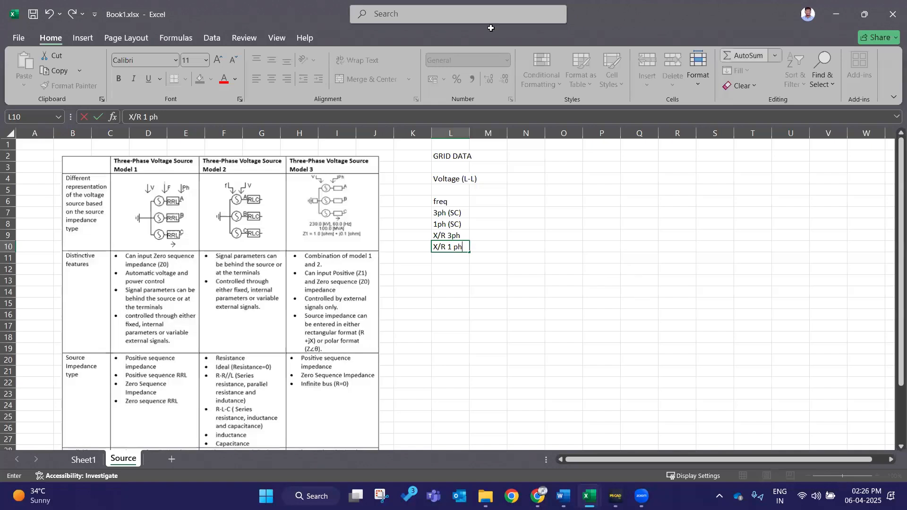
{"action": "left_click", "coordinate": [484, 224]}
{"action": "left_click_drag", "start_coordinate": [469, 132], "coordinate": [509, 134]}
Enter 230 in M4 for the line-to-line voltage and 50 in each of M6, M7 and M8 for frequency and the short-circuit currents.
{"action": "left_click", "coordinate": [516, 178]}
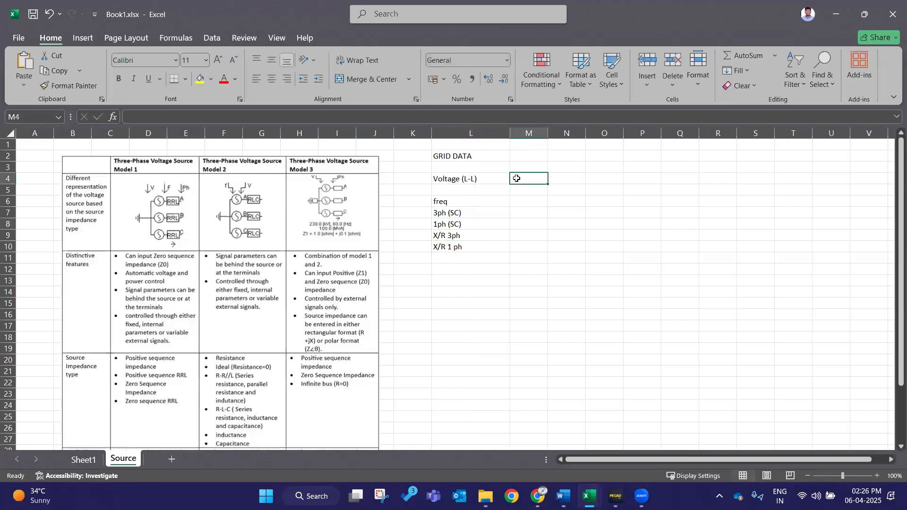
{"action": "type", "text": "230"}
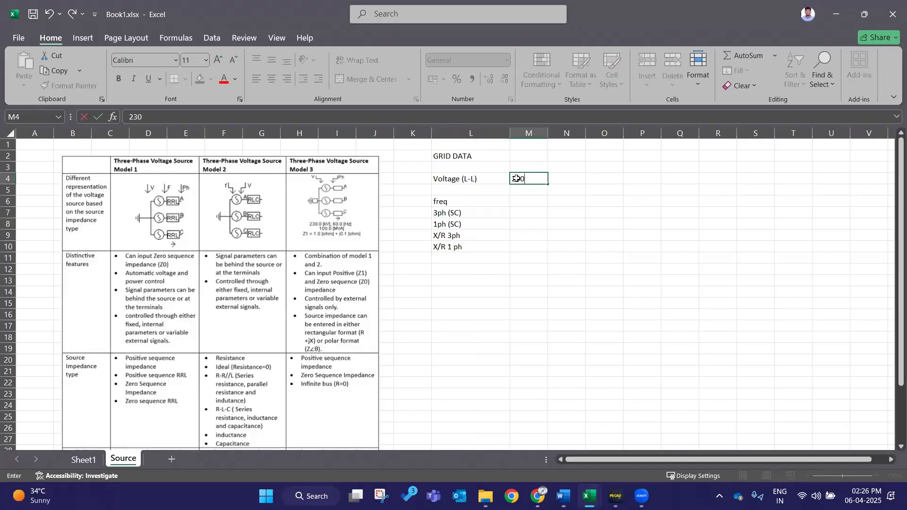
{"action": "key", "text": "Return"}
{"action": "key", "text": "Return"}
{"action": "type", "text": "50"}
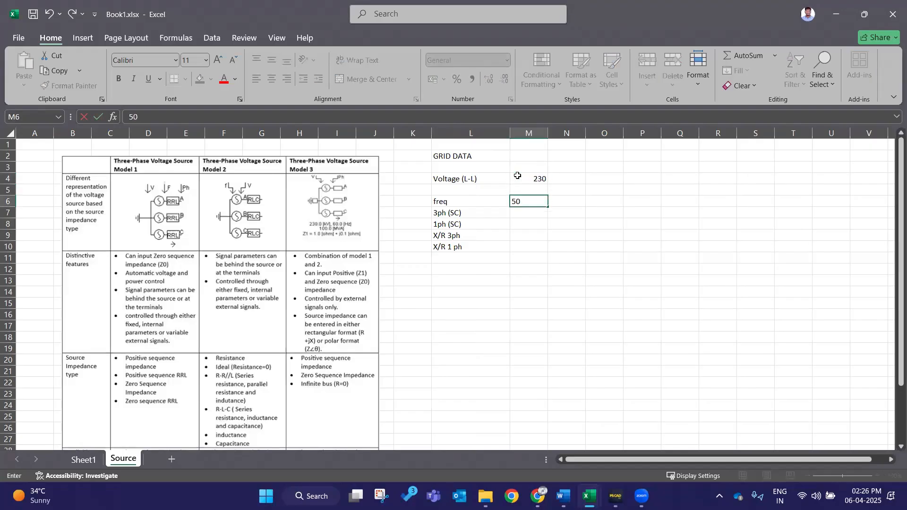
{"action": "key", "text": "Return"}
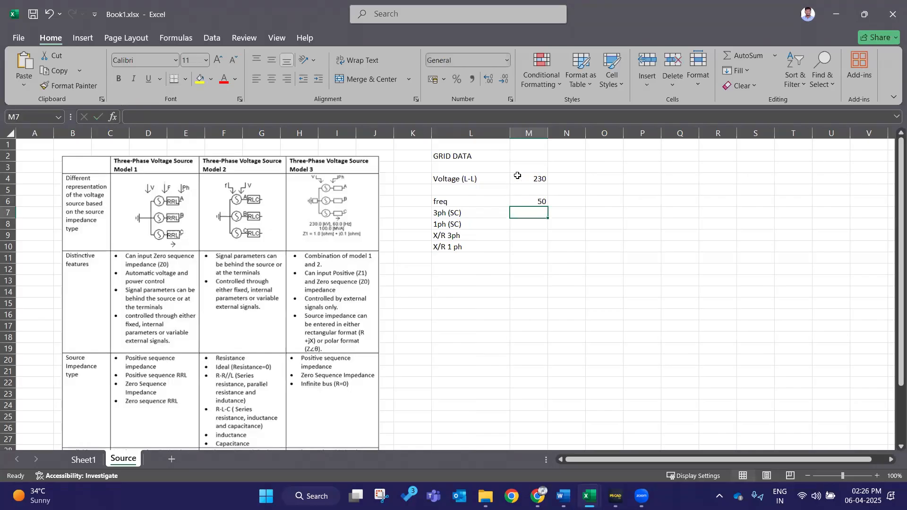
{"action": "type", "text": "50"}
{"action": "key", "text": "Return"}
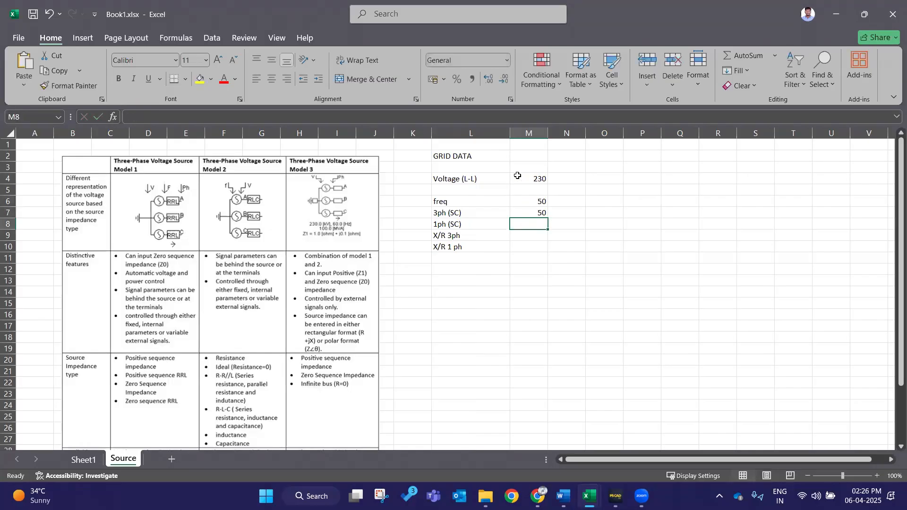
{"action": "type", "text": "50"}
{"action": "key", "text": "Return"}
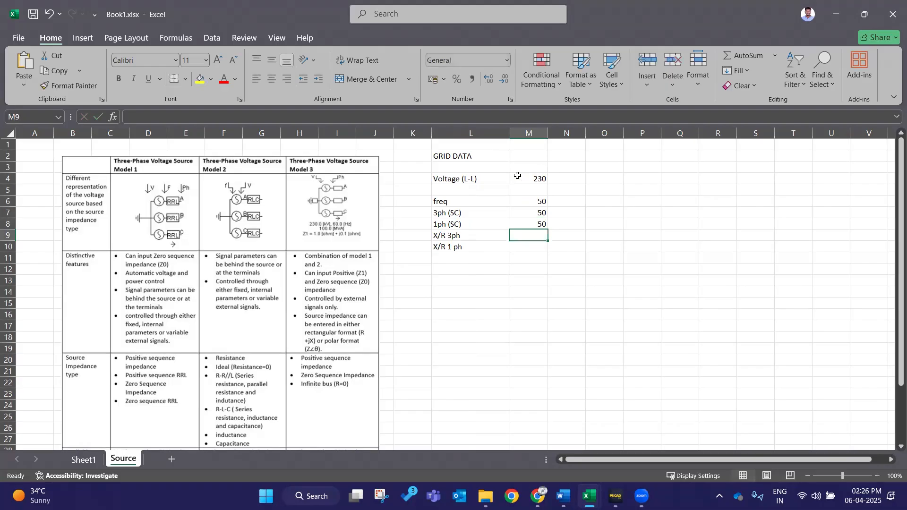
Enter the X/R ratios 72.82 in M9 for three-phase and 54.93 in M10 for single-phase.
{"action": "type", "text": "7"}
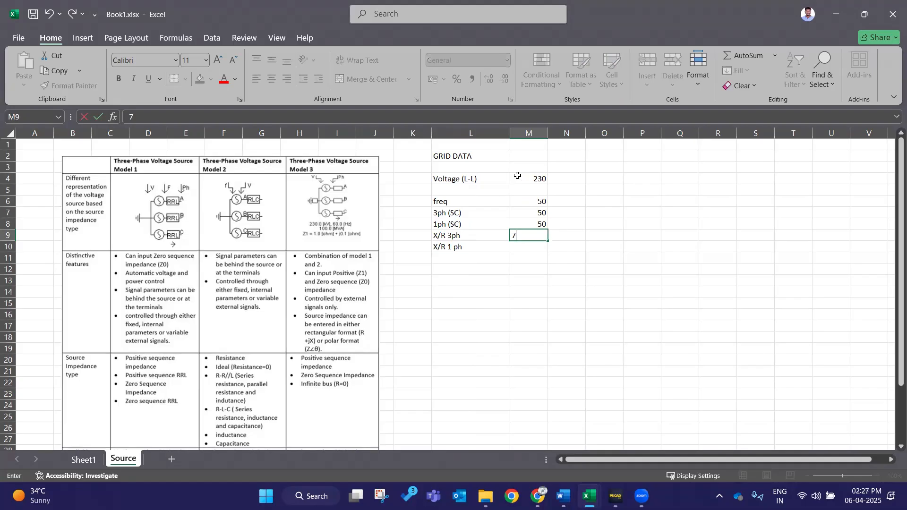
{"action": "type", "text": "2.82"}
{"action": "key", "text": "Return"}
{"action": "type", "text": "54.93"}
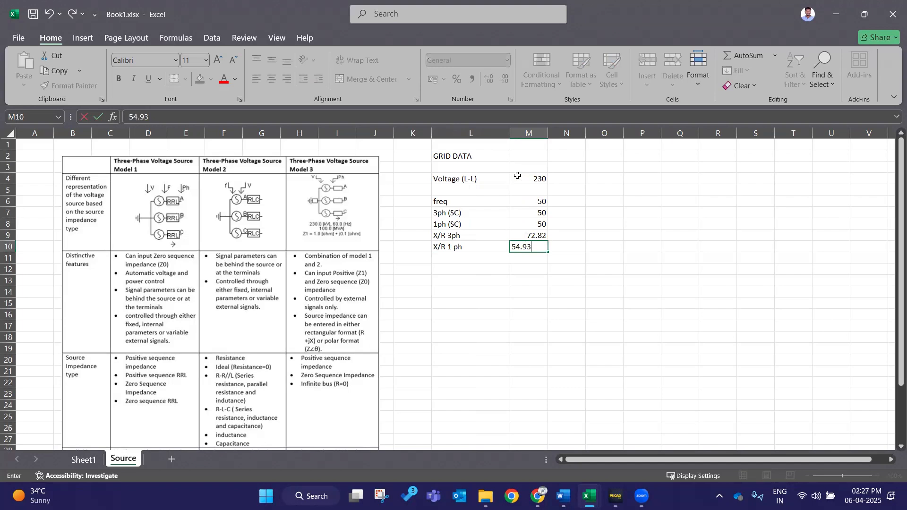
{"action": "left_click", "coordinate": [588, 203]}
Add the units in column N: kV in N4, Hz in N6, and kA in N7 and N8.
{"action": "left_click", "coordinate": [567, 180]}
{"action": "type", "text": "kV"}
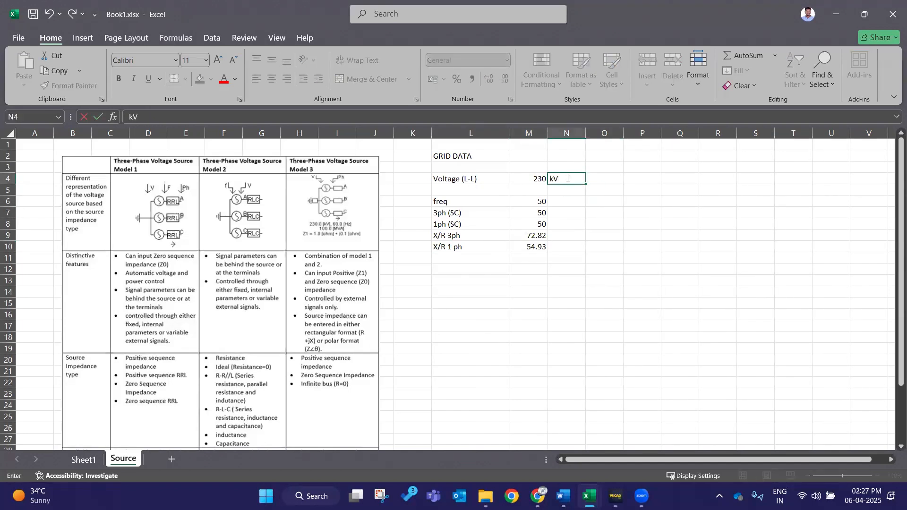
{"action": "key", "text": "Return"}
{"action": "key", "text": "Return"}
{"action": "type", "text": "H"}
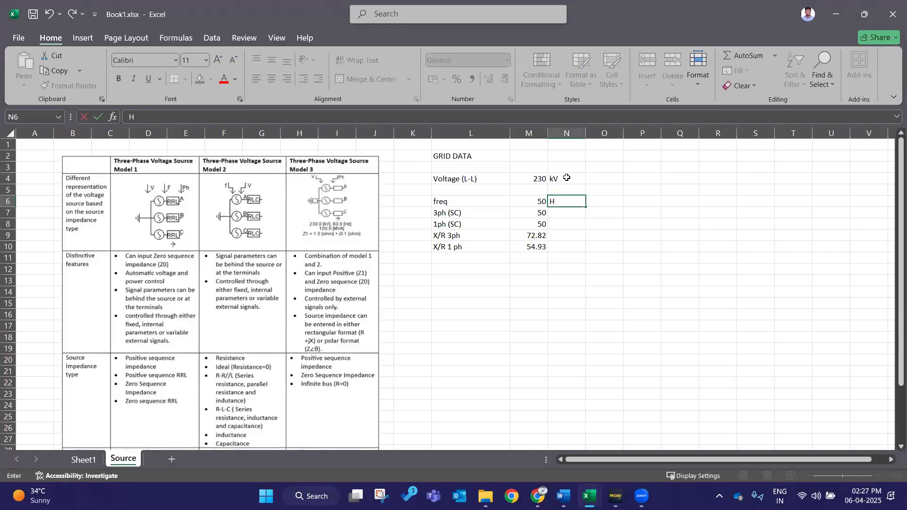
{"action": "type", "text": "z"}
{"action": "key", "text": "Return"}
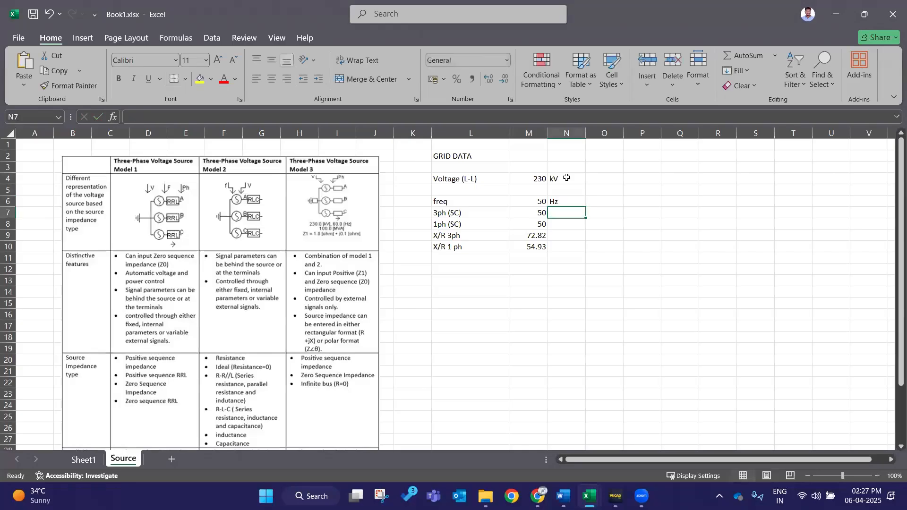
{"action": "type", "text": "kA"}
{"action": "key", "text": "Return"}
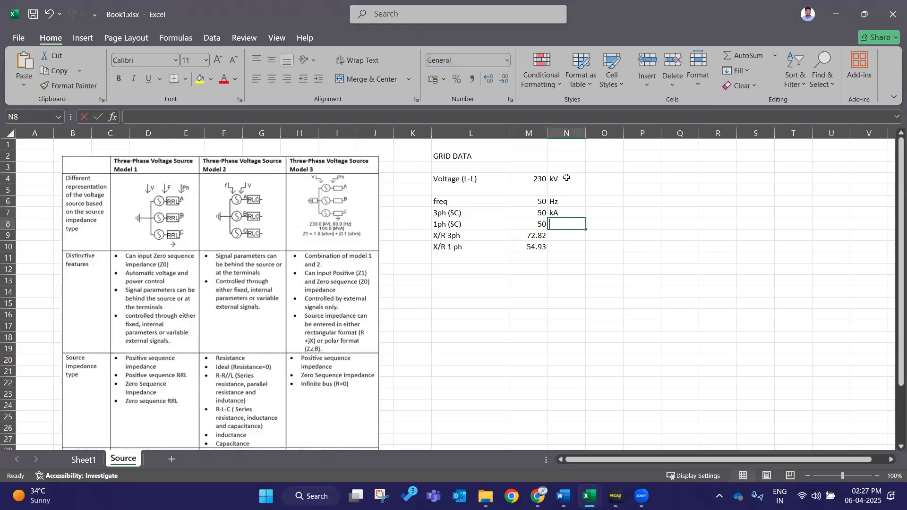
{"action": "type", "text": "kA"}
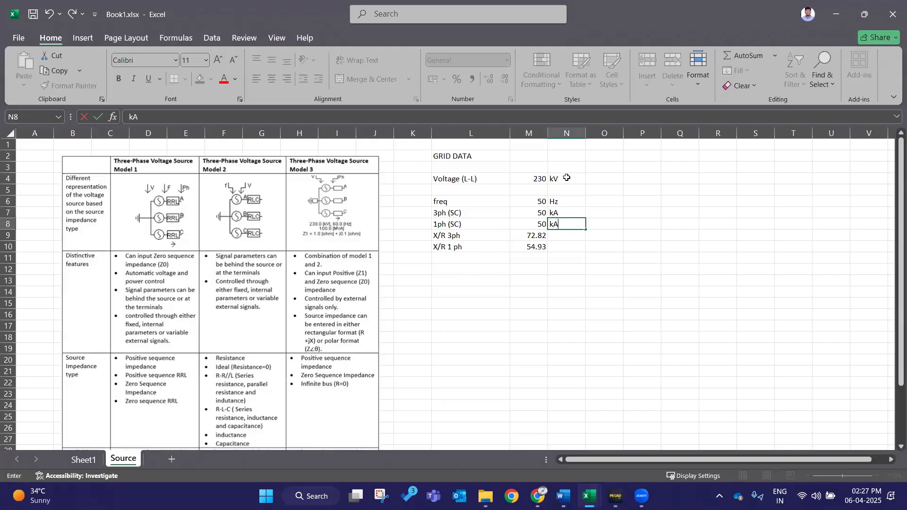
Fill the voltage label from L4 down into L5 and change the copy to "Voltage (L-G)".
{"action": "left_click", "coordinate": [477, 182]}
{"action": "left_click_drag", "start_coordinate": [509, 183], "coordinate": [498, 188]}
{"action": "left_click", "coordinate": [475, 190]}
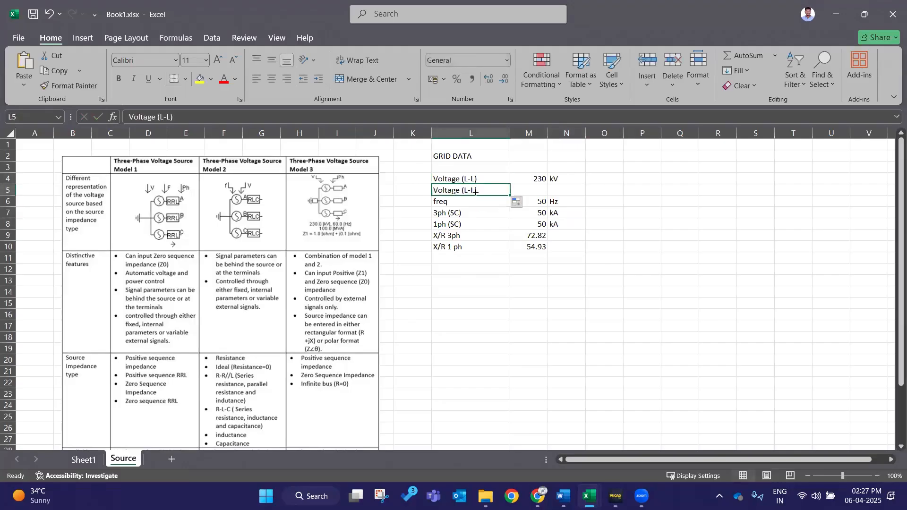
{"action": "double_click", "coordinate": [476, 191]}
{"action": "key", "text": "BackSpace"}
{"action": "type", "text": "G"}
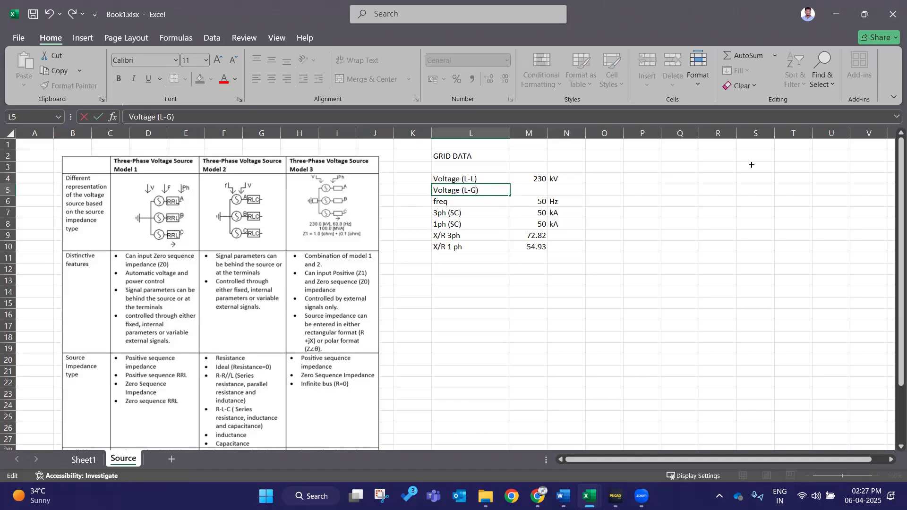
{"action": "key", "text": "ctrl+Return"}
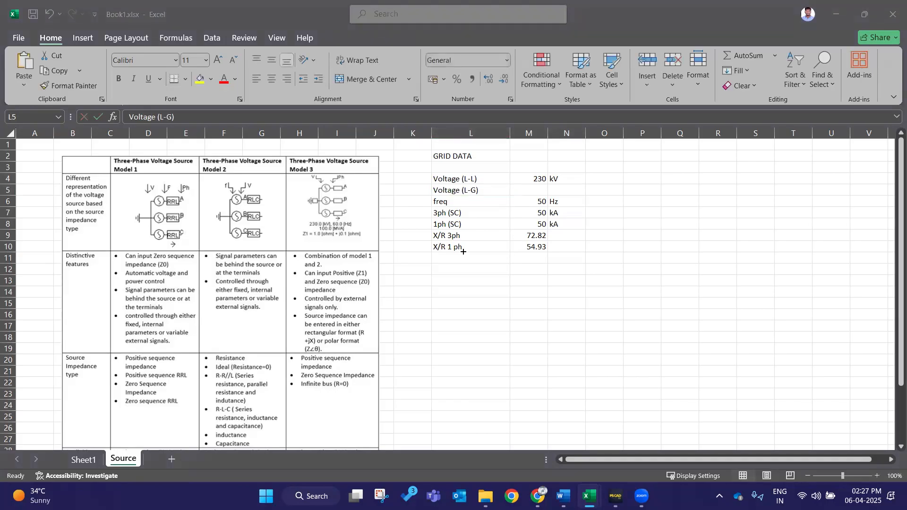
Calculate the line-to-ground voltage in M5 with the formula =M4/SQRT(3).
{"action": "left_click", "coordinate": [521, 187]}
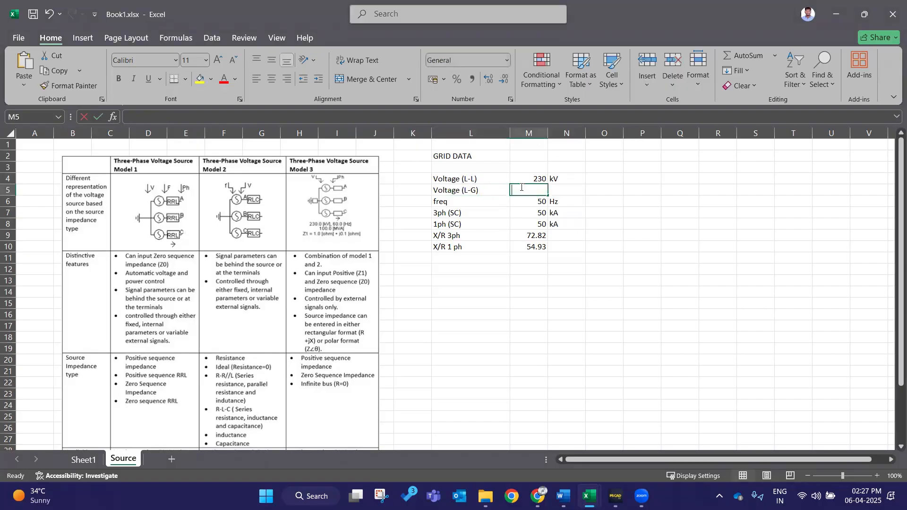
{"action": "type", "text": "="}
{"action": "left_click", "coordinate": [529, 180]}
{"action": "type", "text": "/"}
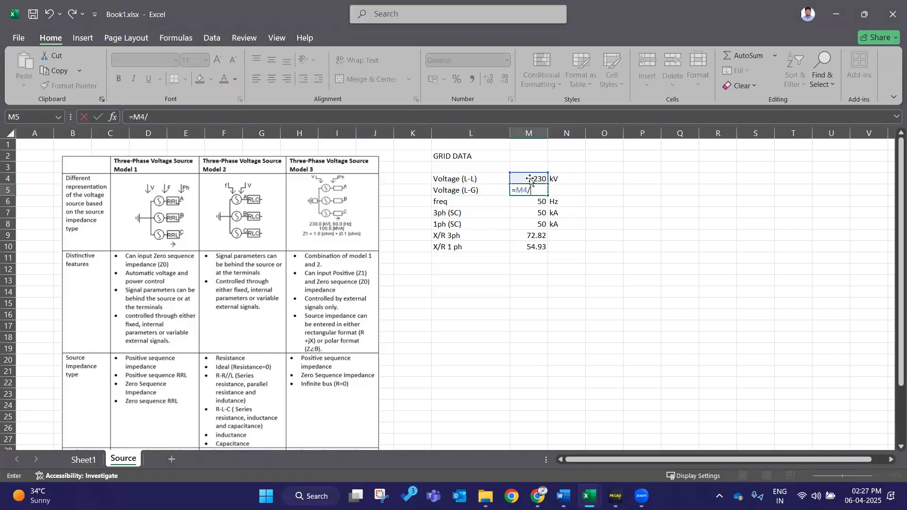
{"action": "type", "text": "sqrt(3"}
{"action": "key", "text": "Return"}
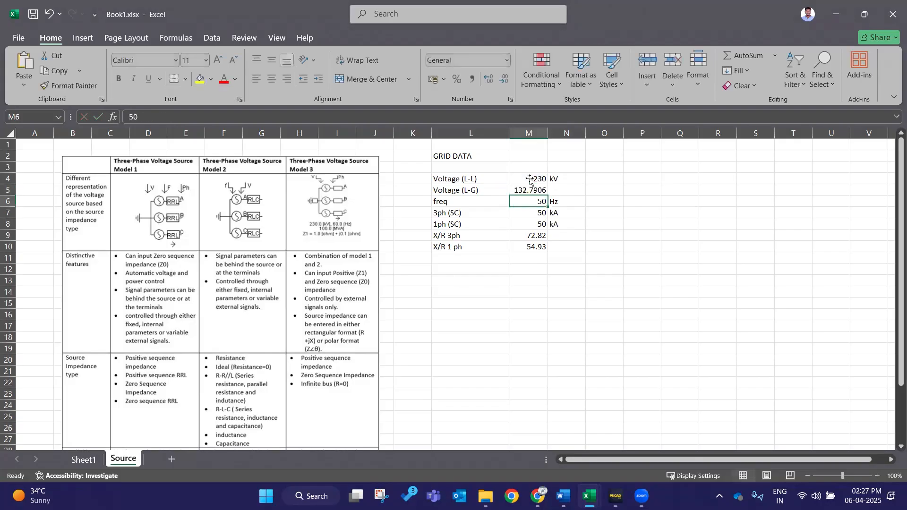
Fill the kV unit from N4 down into N5 for the line-to-ground voltage.
{"action": "left_click", "coordinate": [567, 182]}
{"action": "left_click_drag", "start_coordinate": [585, 184], "coordinate": [586, 195]}
{"action": "left_click", "coordinate": [642, 291]}
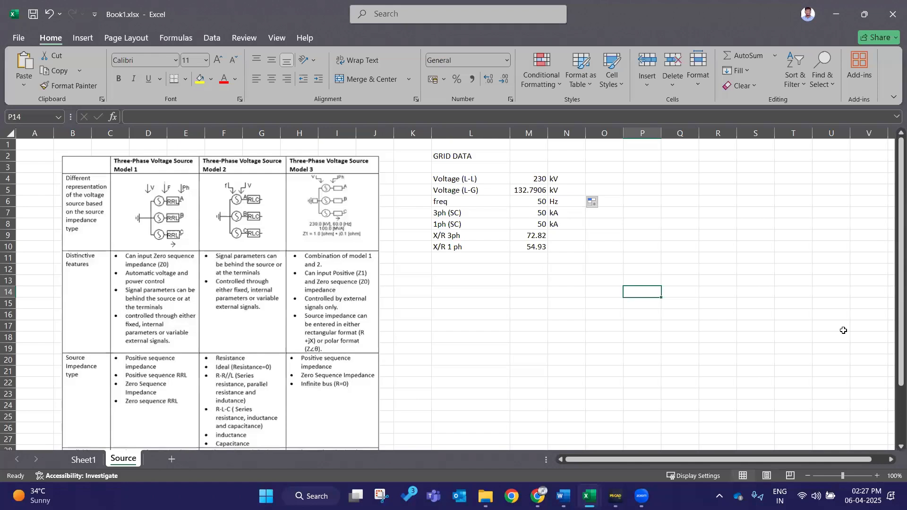
{"action": "left_click", "coordinate": [469, 290]}
{"action": "double_click", "coordinate": [473, 280]}
{"action": "double_click", "coordinate": [501, 269]}
{"action": "left_click", "coordinate": [493, 282]}
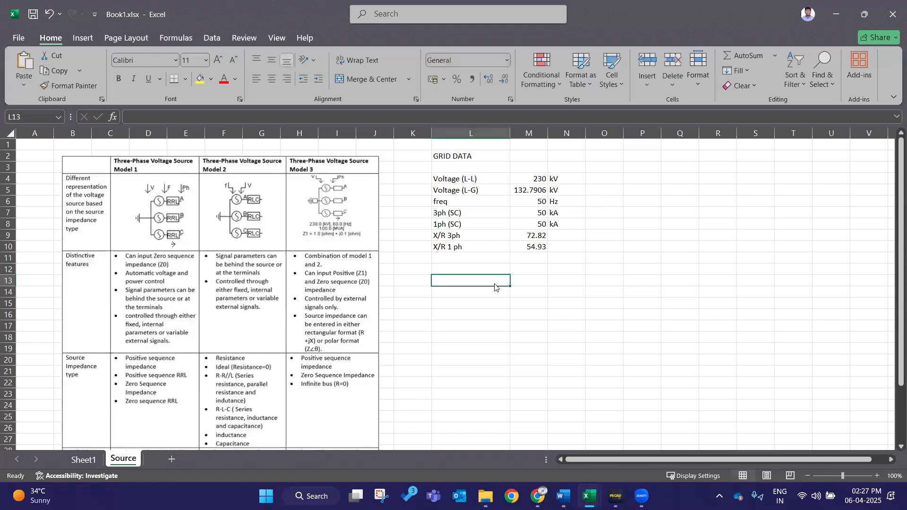
{"action": "left_click", "coordinate": [704, 282]}
{"action": "left_click_drag", "start_coordinate": [535, 215], "coordinate": [561, 254]}
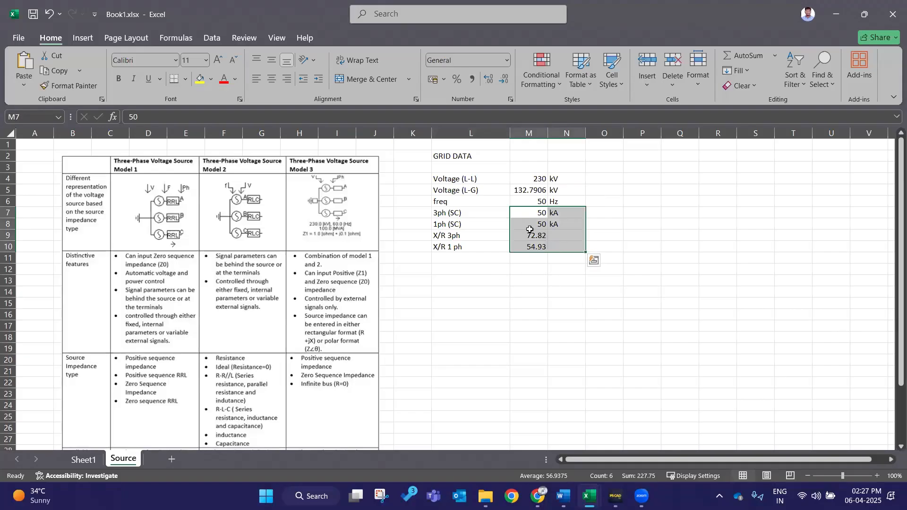
{"action": "left_click", "coordinate": [470, 281]}
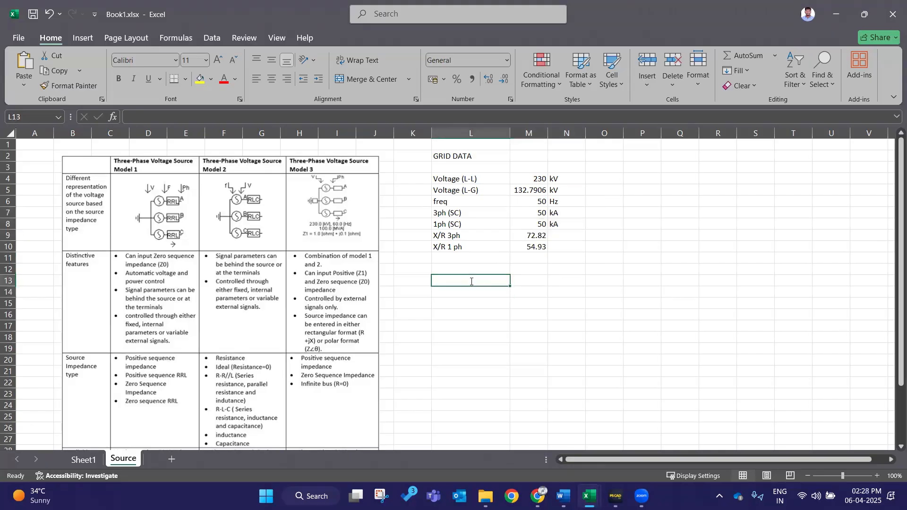
{"action": "double_click", "coordinate": [471, 282]}
{"action": "double_click", "coordinate": [529, 282]}
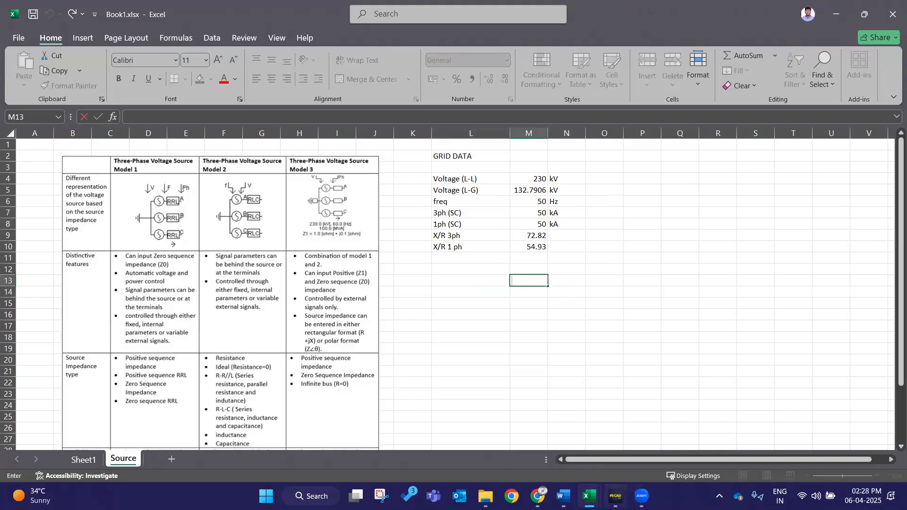
Switch to PSCAD and review the Model 3 voltage source's configuration, sequence impedance and internal output variable parameters.
{"action": "left_click", "coordinate": [615, 495]}
{"action": "double_click", "coordinate": [126, 218]}
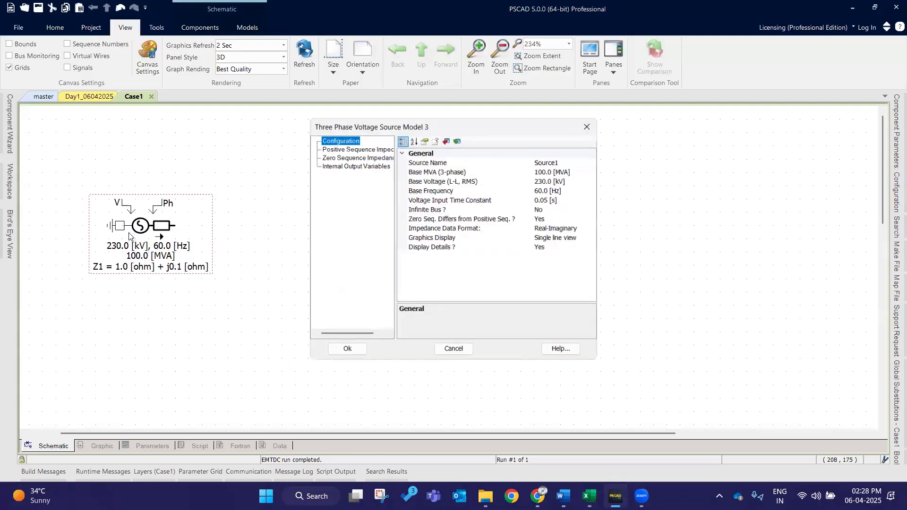
{"action": "left_click", "coordinate": [588, 126]}
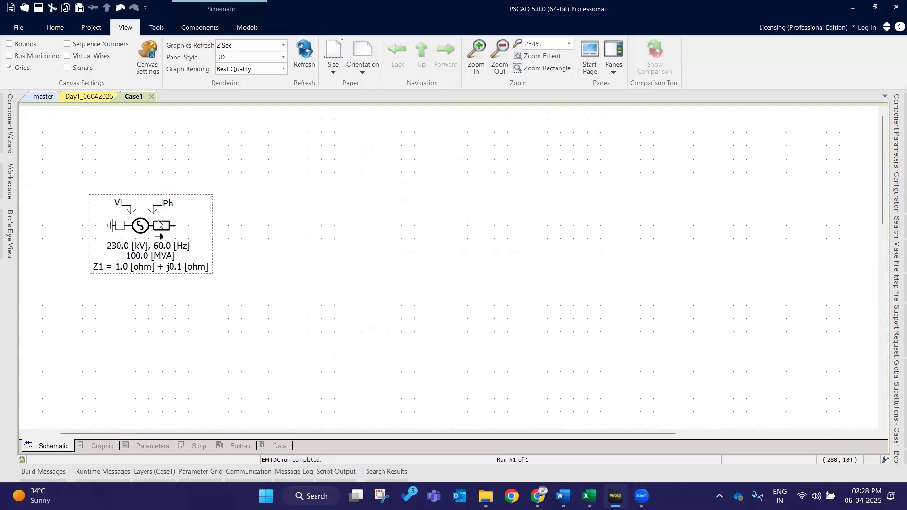
{"action": "double_click", "coordinate": [158, 221]}
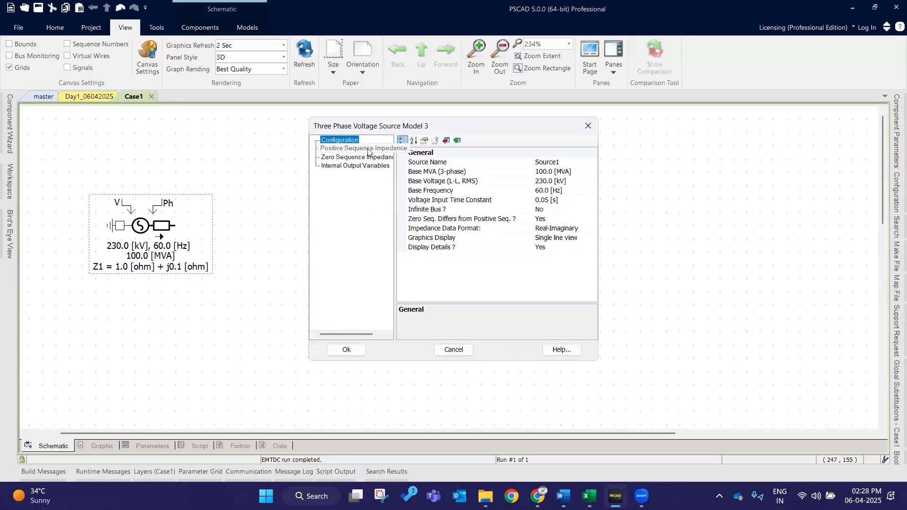
{"action": "left_click_drag", "start_coordinate": [397, 191], "coordinate": [423, 218]}
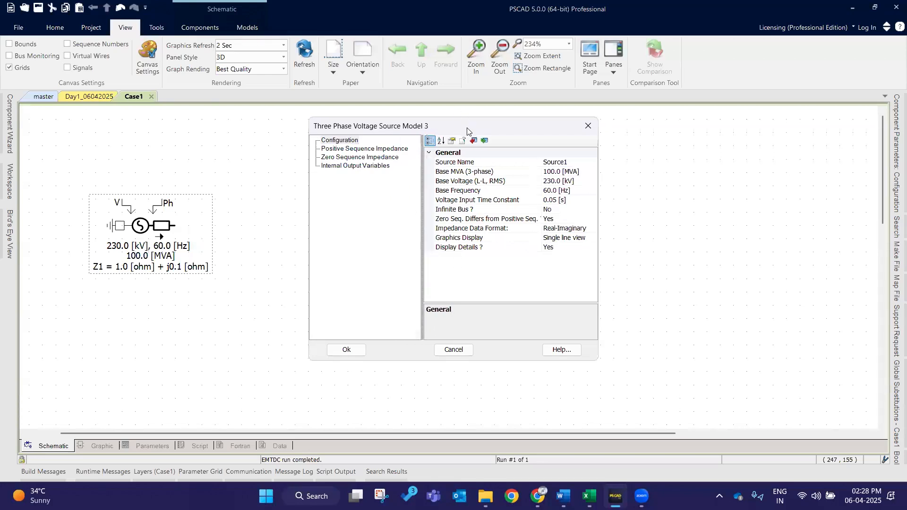
{"action": "left_click_drag", "start_coordinate": [466, 128], "coordinate": [426, 156]}
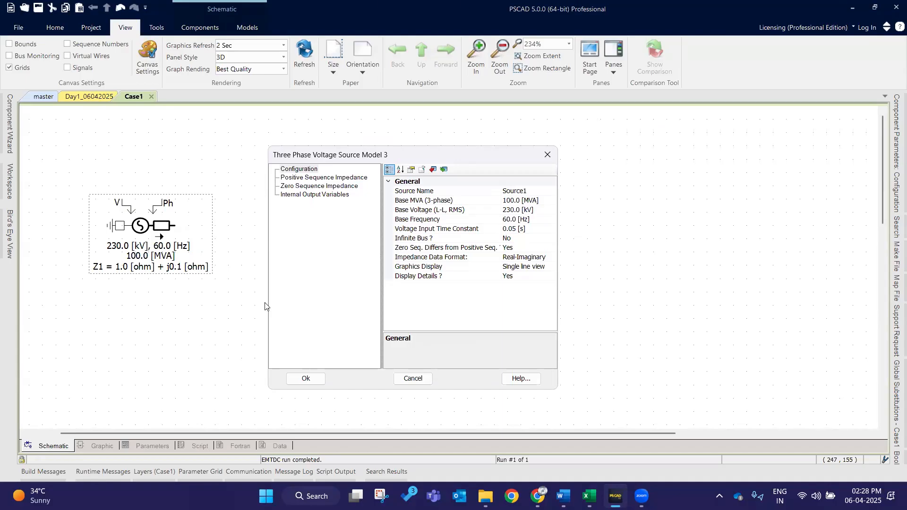
{"action": "left_click", "coordinate": [307, 169]}
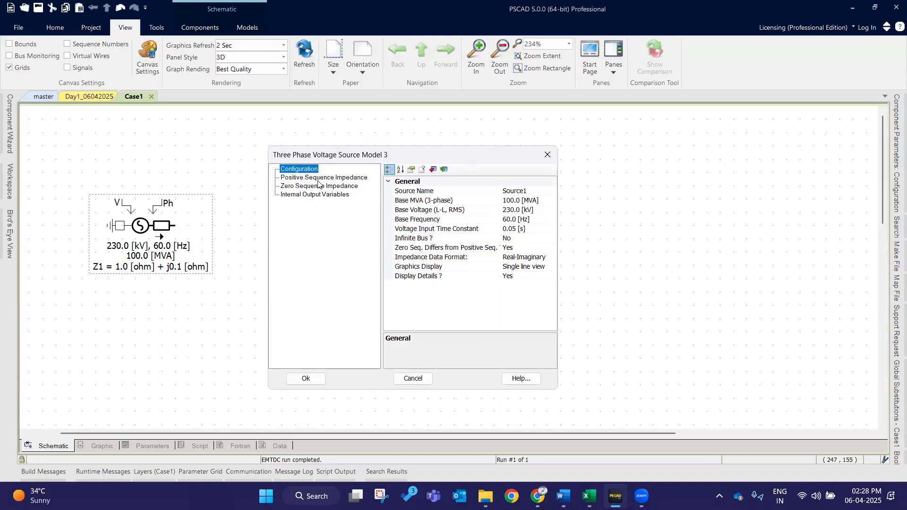
{"action": "left_click", "coordinate": [318, 178]}
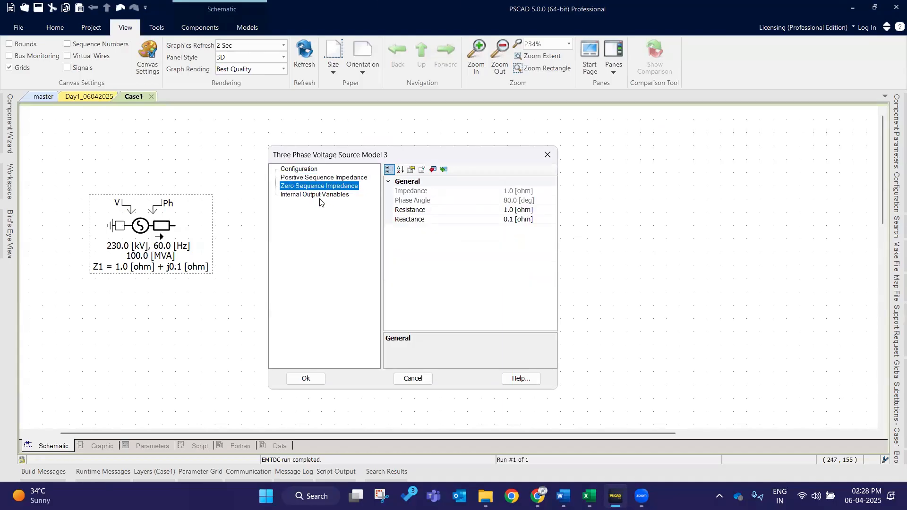
{"action": "left_click", "coordinate": [316, 196]}
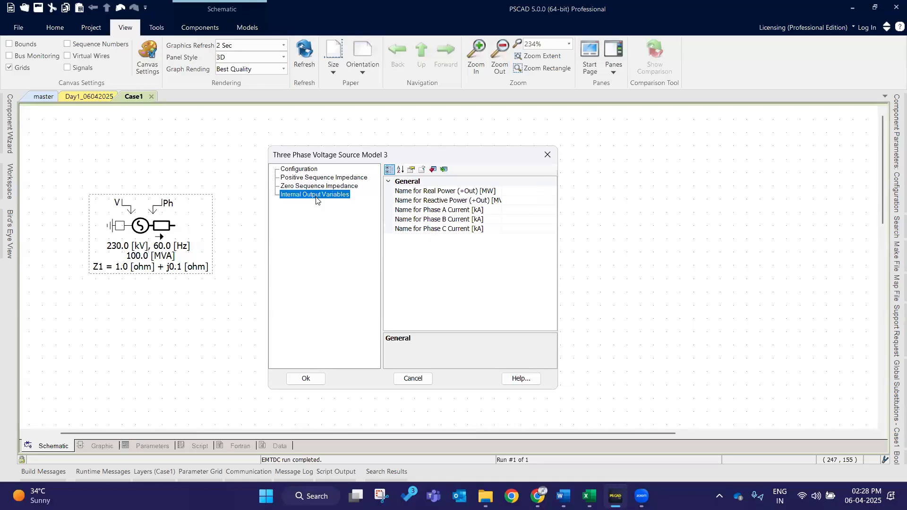
{"action": "left_click", "coordinate": [301, 170]}
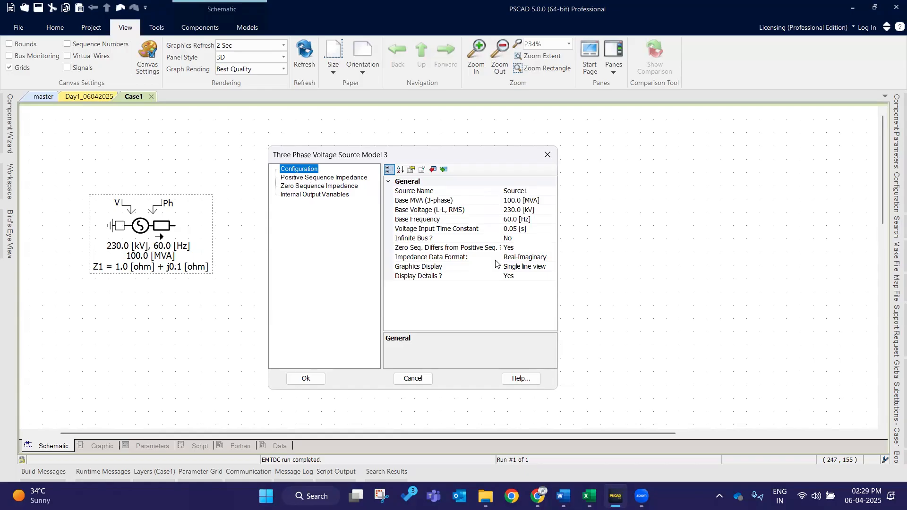
{"action": "left_click", "coordinate": [546, 154]}
Reopen the Model 3 source's configuration and examine its source name, three-phase base MVA and line-to-line base voltage.
{"action": "double_click", "coordinate": [188, 240]}
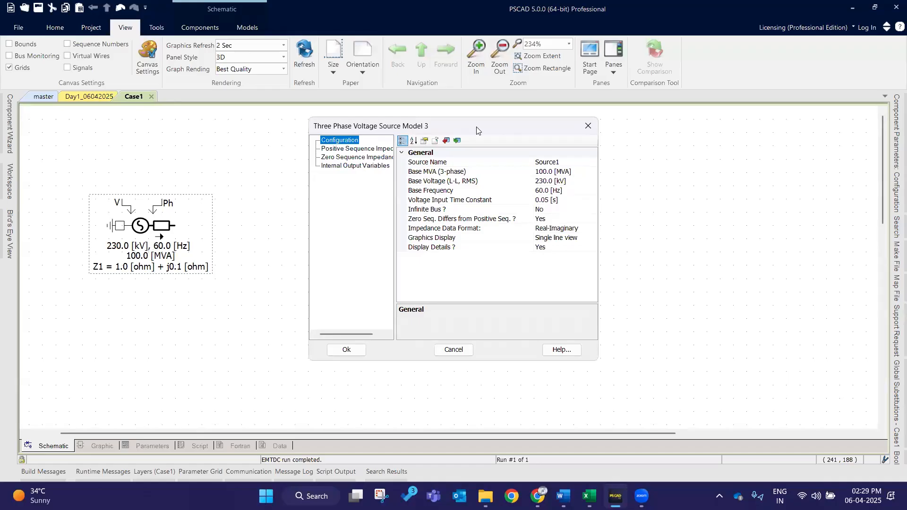
{"action": "left_click_drag", "start_coordinate": [477, 130], "coordinate": [470, 139]}
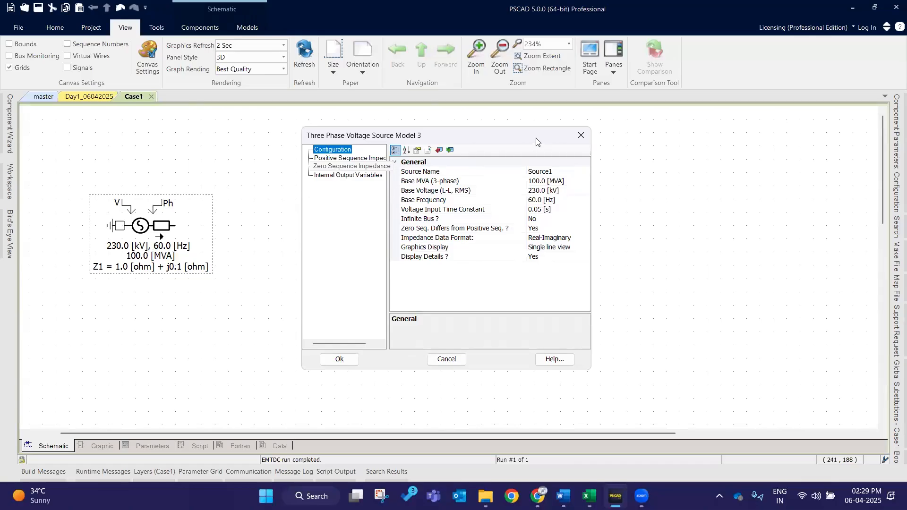
{"action": "left_click", "coordinate": [496, 178]}
{"action": "left_click", "coordinate": [496, 172]}
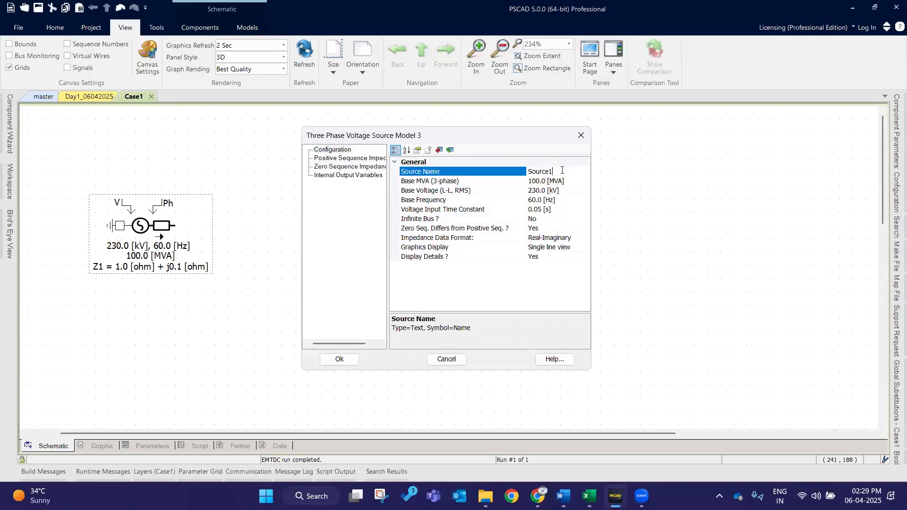
{"action": "left_click", "coordinate": [572, 168]}
{"action": "left_click", "coordinate": [545, 181]}
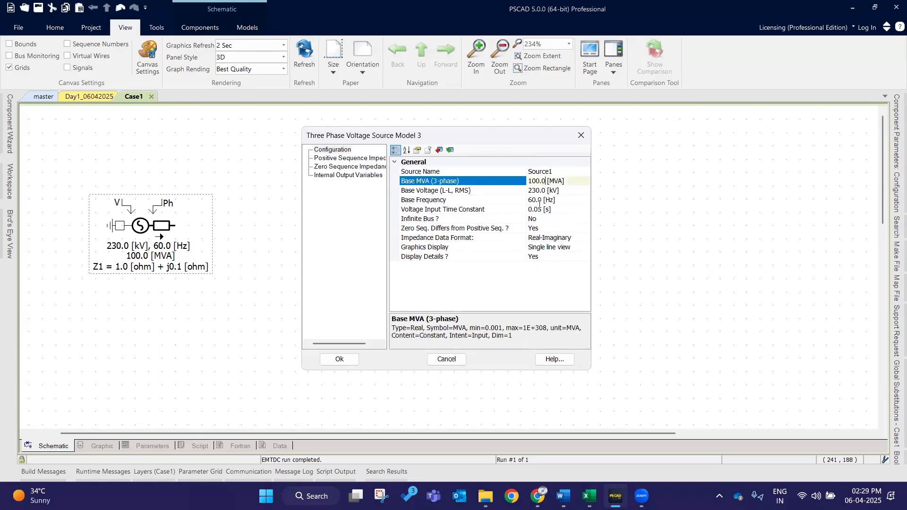
{"action": "left_click_drag", "start_coordinate": [566, 181], "coordinate": [439, 186]}
{"action": "left_click", "coordinate": [484, 190]}
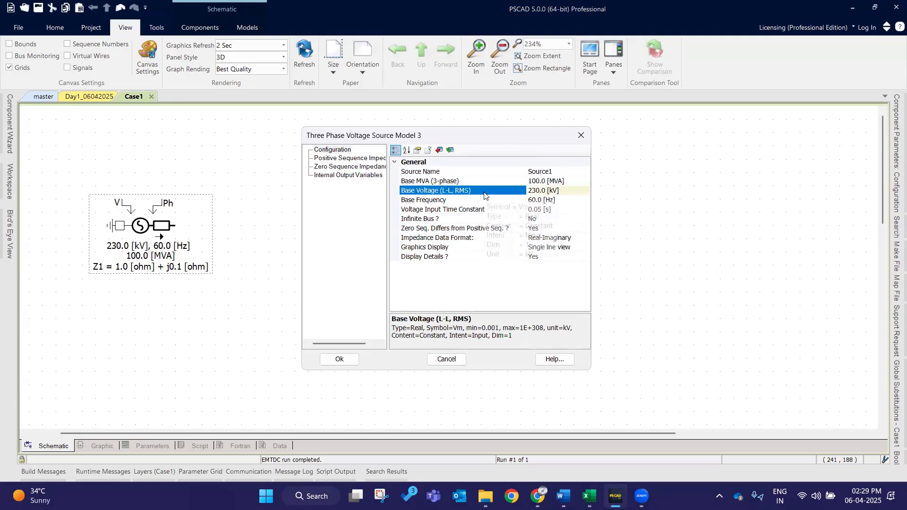
{"action": "left_click", "coordinate": [532, 190]}
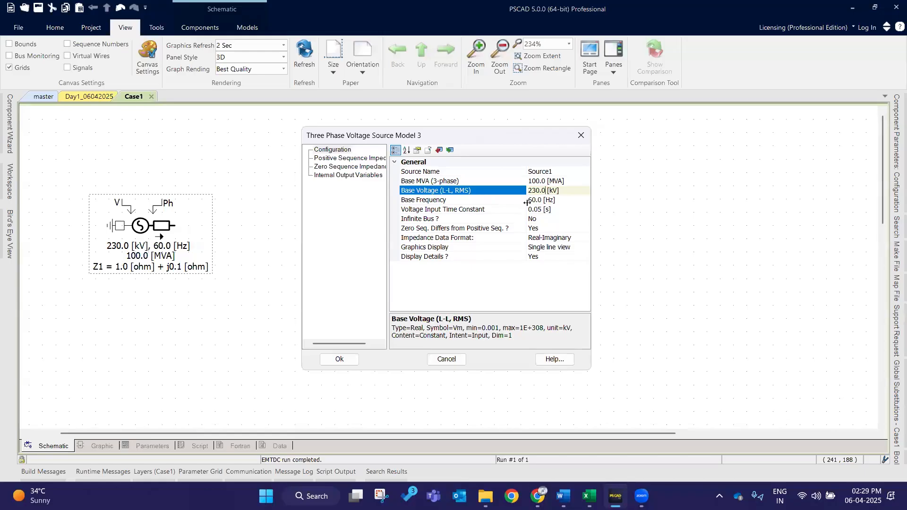
Set the source's base frequency to 50 Hz and inspect the voltage input time constant.
{"action": "left_click", "coordinate": [529, 201]}
{"action": "key", "text": "Delete"}
{"action": "type", "text": "5"}
{"action": "left_click", "coordinate": [559, 211]}
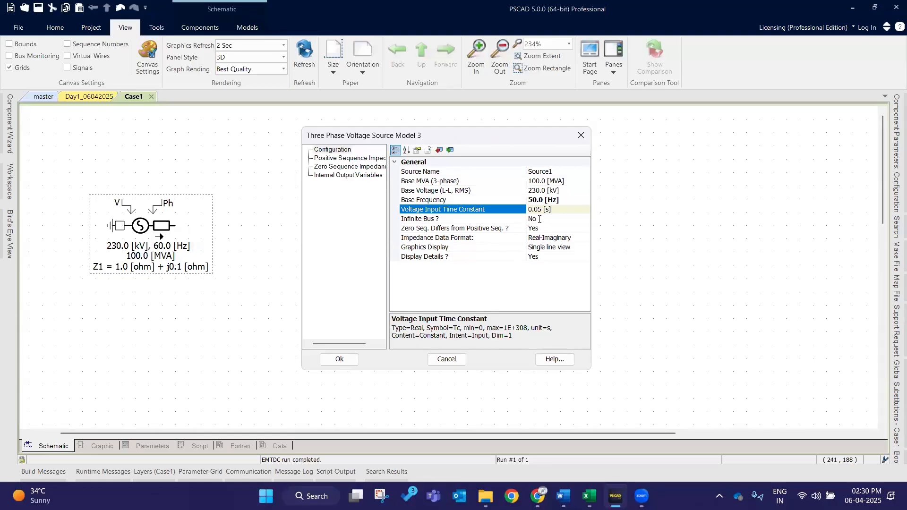
{"action": "left_click", "coordinate": [539, 210]}
{"action": "double_click", "coordinate": [539, 210]}
{"action": "left_click", "coordinate": [558, 212]}
Try Infinite Bus as Yes and the zero-versus-positive sequence difference as No, restoring each to its original choice.
{"action": "double_click", "coordinate": [540, 221]}
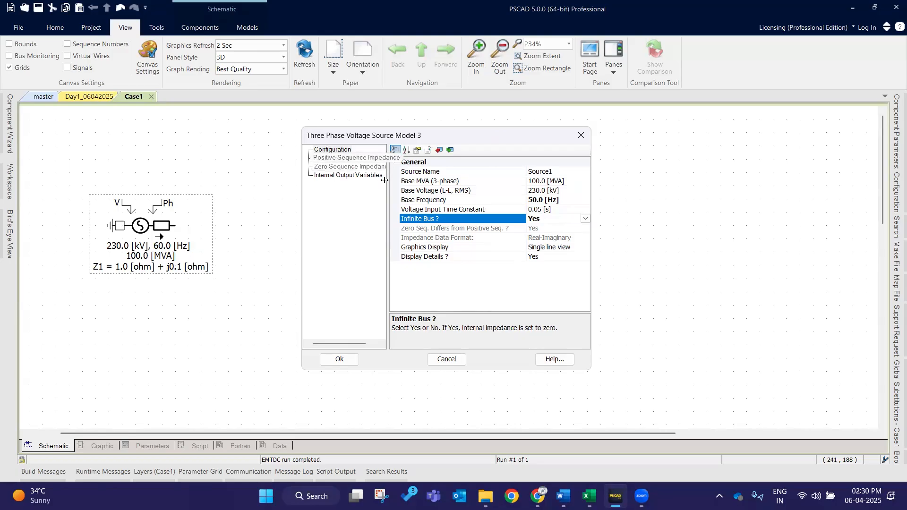
{"action": "double_click", "coordinate": [556, 218]}
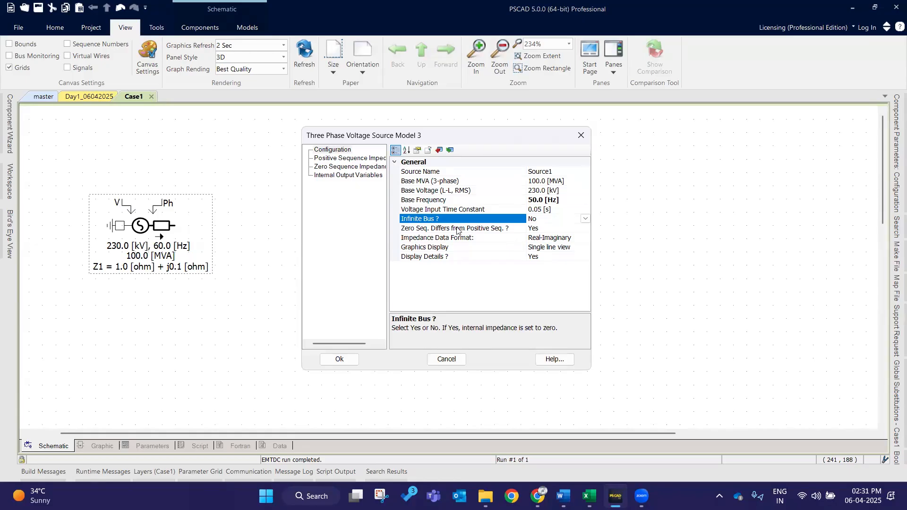
{"action": "double_click", "coordinate": [547, 229]}
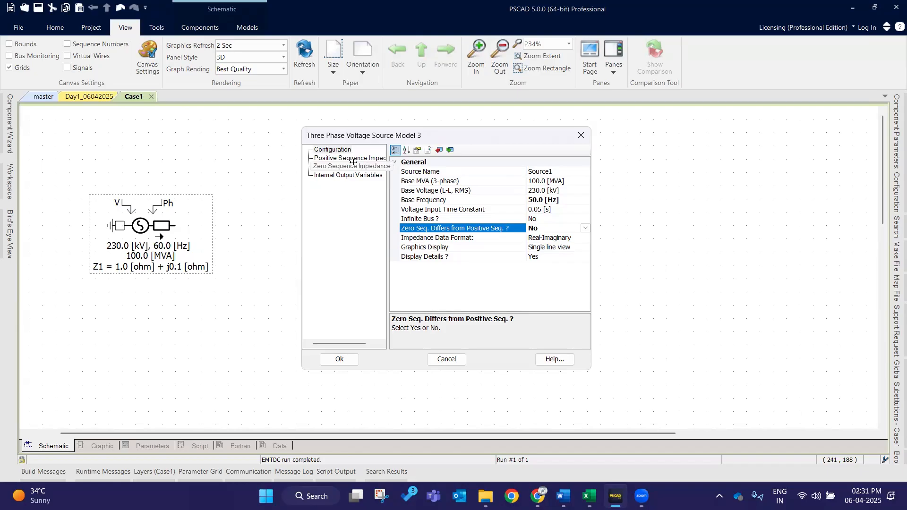
{"action": "left_click", "coordinate": [554, 238]}
{"action": "left_click", "coordinate": [563, 230]}
{"action": "left_click", "coordinate": [585, 228]}
{"action": "left_click", "coordinate": [537, 247]}
Keep the impedance data format as Real-Imaginary, set the graphics display to 3 phase view, and apply the source's configuration.
{"action": "left_click", "coordinate": [498, 241]}
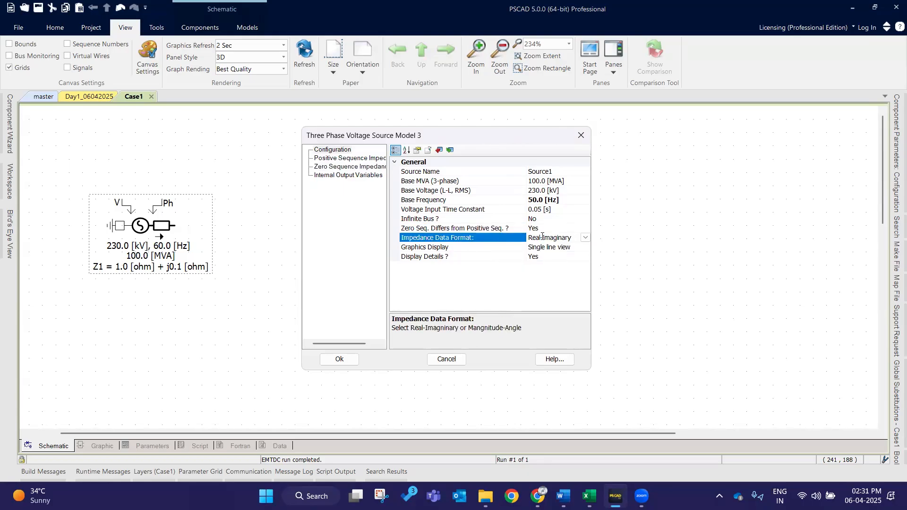
{"action": "left_click", "coordinate": [585, 238]}
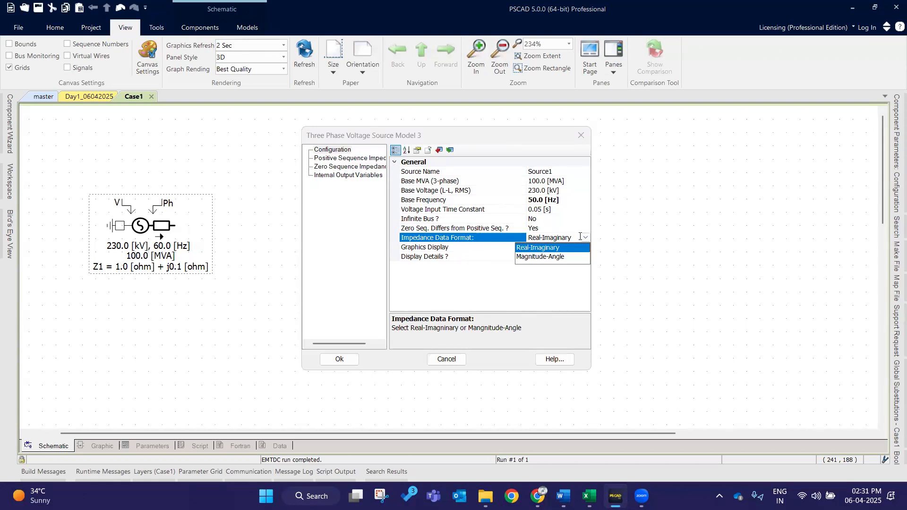
{"action": "left_click", "coordinate": [560, 247]}
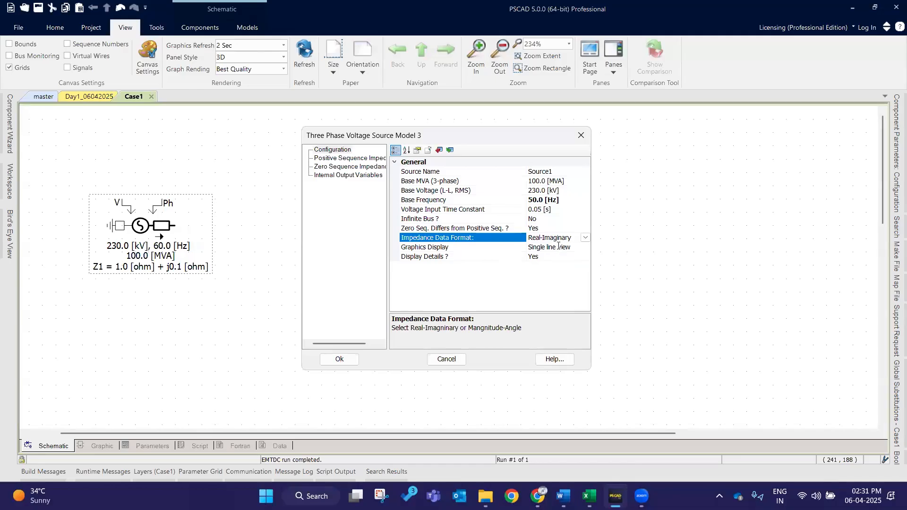
{"action": "left_click", "coordinate": [452, 247]}
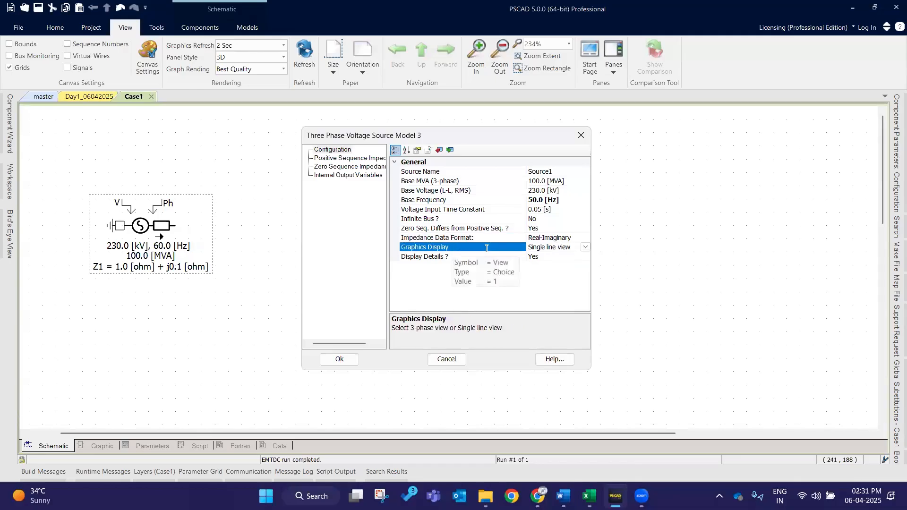
{"action": "left_click", "coordinate": [584, 248]}
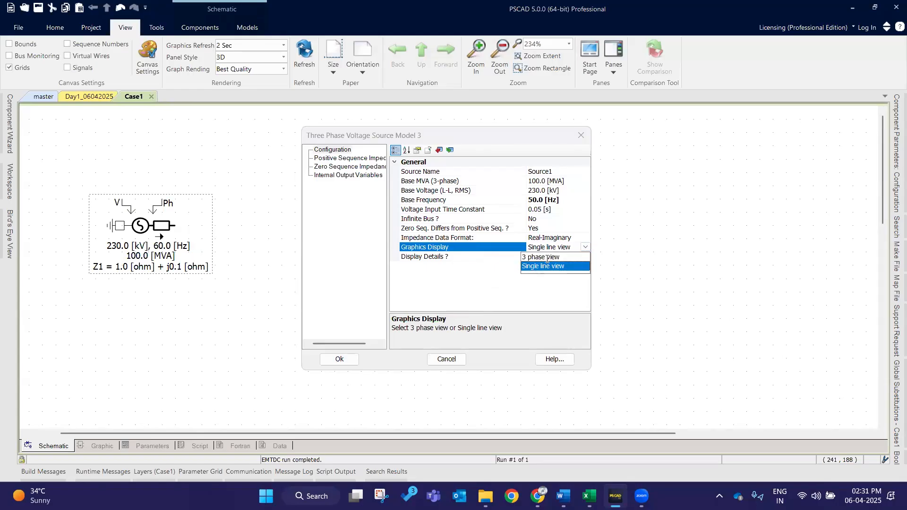
{"action": "left_click", "coordinate": [547, 258]}
{"action": "left_click", "coordinate": [338, 359]}
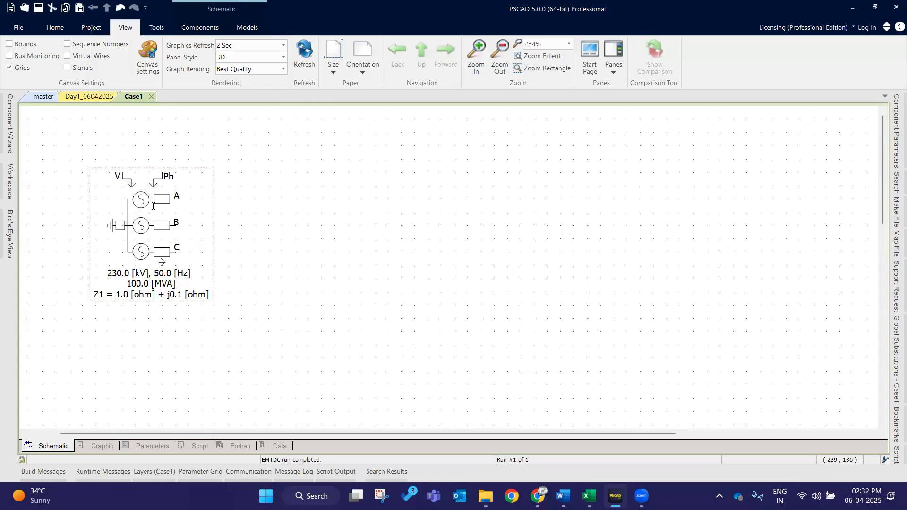
Set the source's graphics display back to single line view and apply it.
{"action": "double_click", "coordinate": [117, 216]}
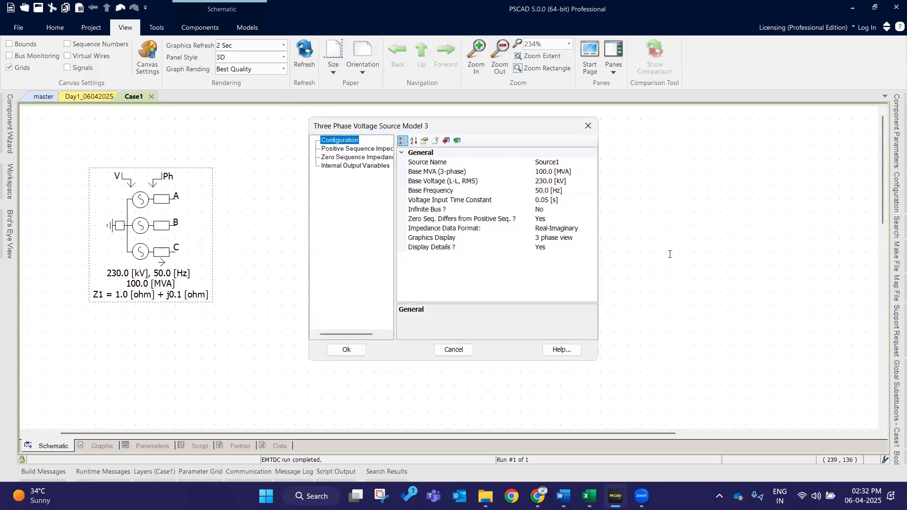
{"action": "left_click", "coordinate": [592, 238]}
{"action": "double_click", "coordinate": [588, 238]}
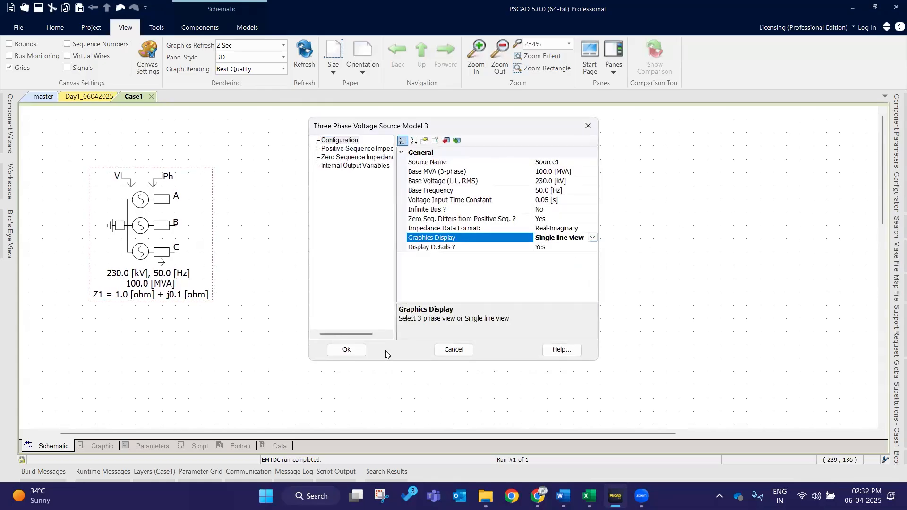
{"action": "left_click", "coordinate": [227, 240]}
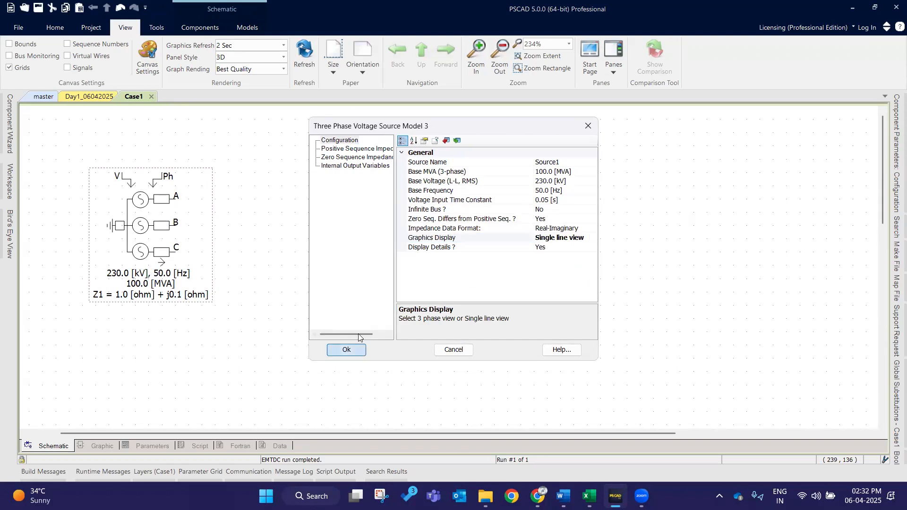
{"action": "left_click", "coordinate": [345, 350]}
Set the source's Display Details option to No and check the symbol on the schematic.
{"action": "double_click", "coordinate": [148, 222]}
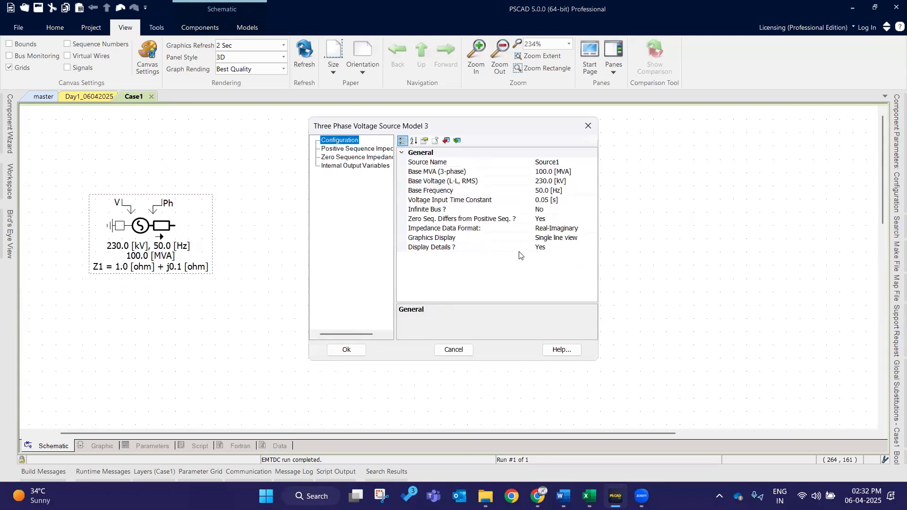
{"action": "left_click", "coordinate": [448, 247]}
{"action": "key", "text": "Down"}
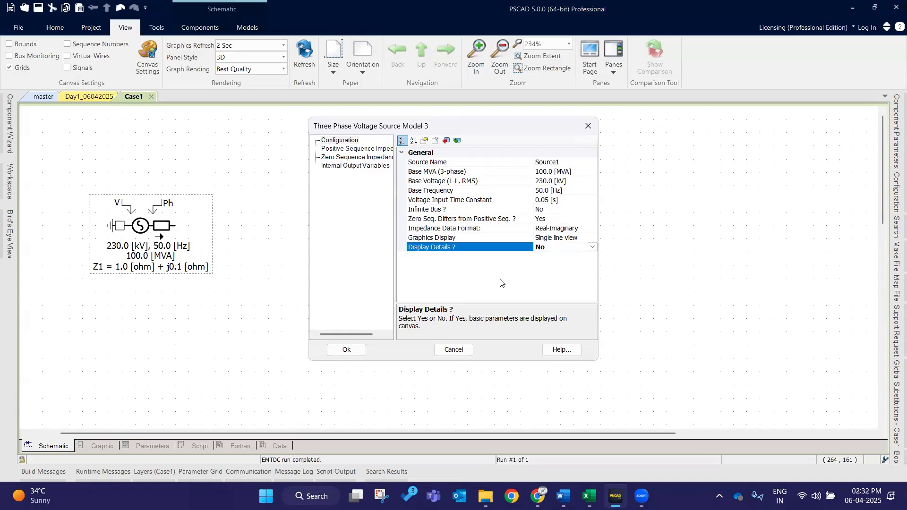
{"action": "left_click", "coordinate": [346, 350]}
{"action": "left_click_drag", "start_coordinate": [69, 161], "coordinate": [235, 316]}
{"action": "left_click", "coordinate": [428, 284]}
Set the source's Display Details option back to Yes and apply it.
{"action": "double_click", "coordinate": [160, 216]}
{"action": "double_click", "coordinate": [571, 246]}
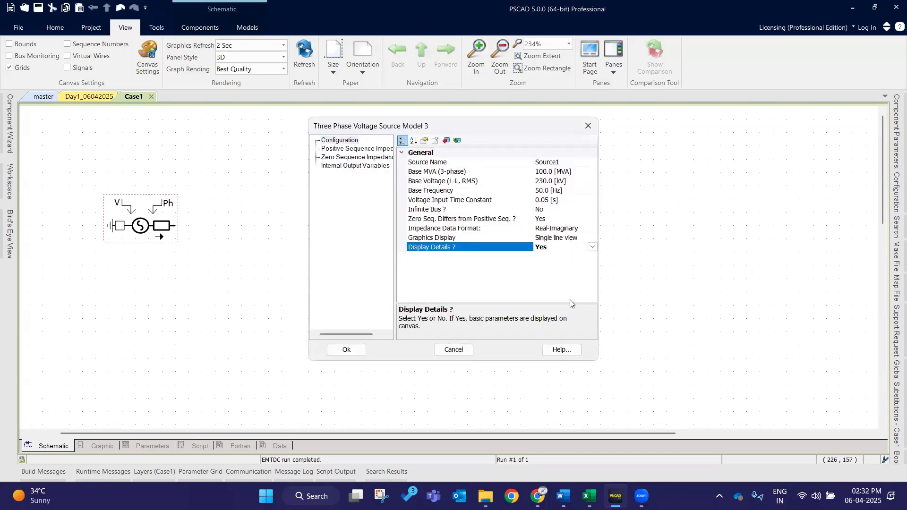
{"action": "left_click", "coordinate": [345, 349]}
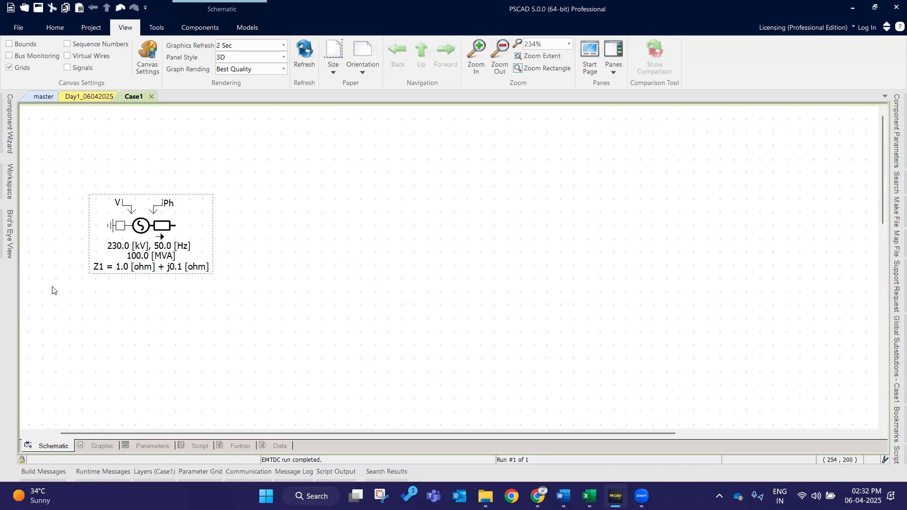
Open the source's positive sequence impedance parameters and inspect the resistance and reactance entries.
{"action": "double_click", "coordinate": [160, 272]}
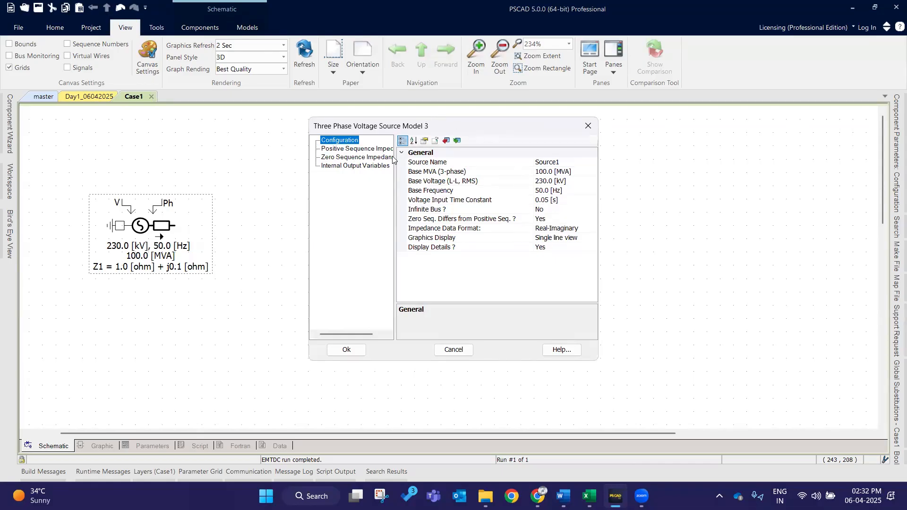
{"action": "left_click", "coordinate": [369, 155]}
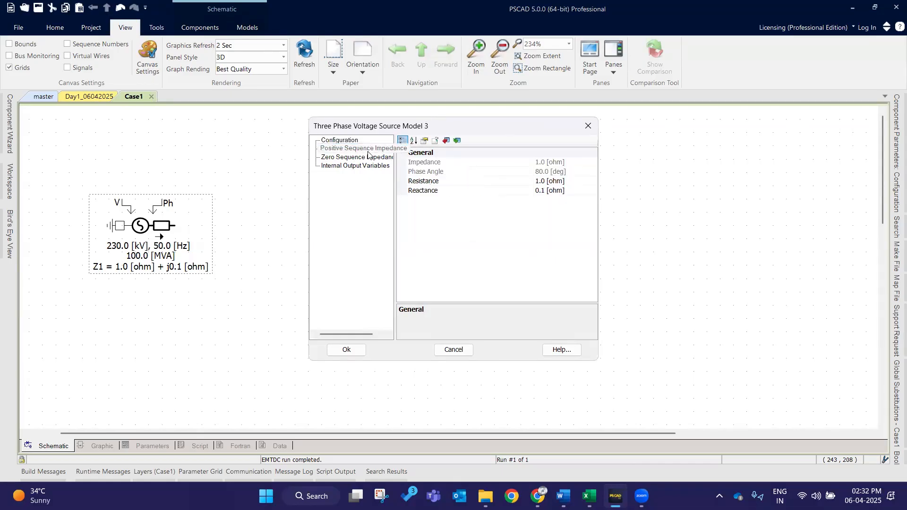
{"action": "left_click", "coordinate": [449, 192]}
{"action": "left_click", "coordinate": [558, 183]}
{"action": "left_click", "coordinate": [556, 190]}
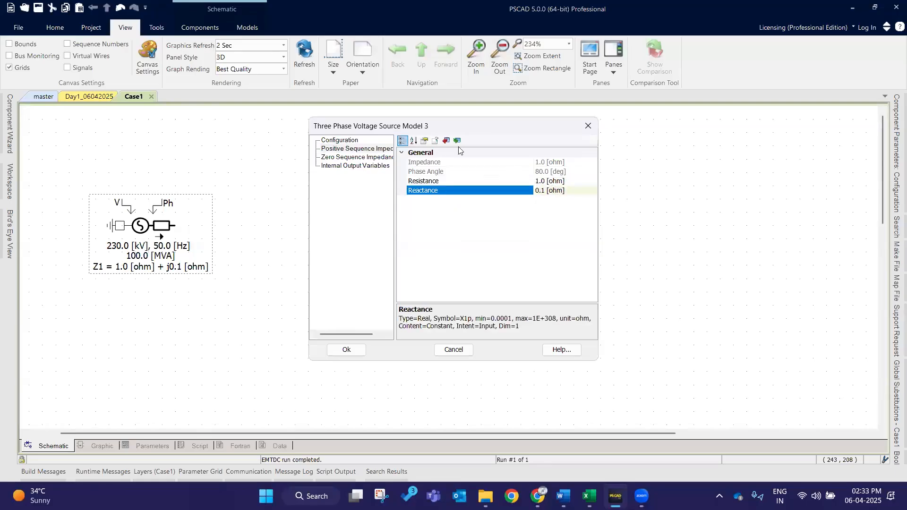
Open the source's zero sequence impedance parameters and inspect the resistance and reactance entries.
{"action": "left_click", "coordinate": [350, 158]}
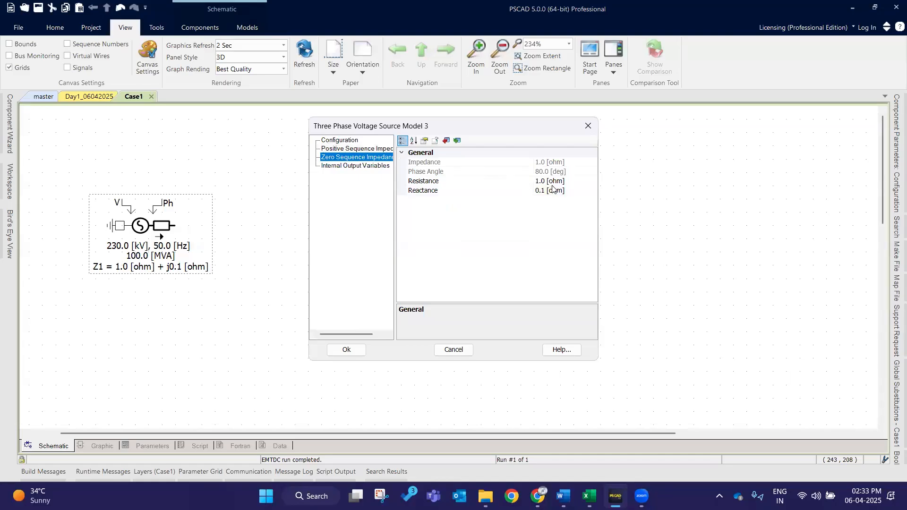
{"action": "left_click", "coordinate": [456, 183]}
{"action": "left_click", "coordinate": [556, 189]}
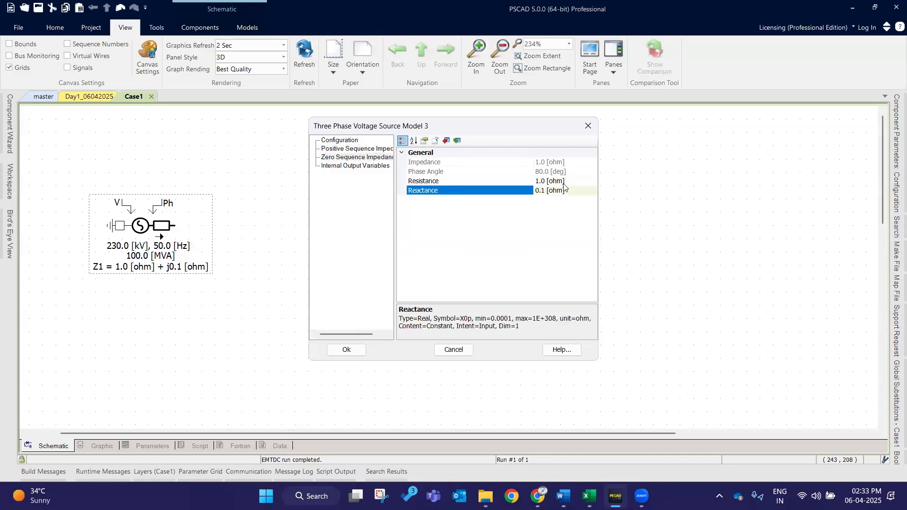
Examine the source's internal output variable names for real power, reactive power and phase A, B and C currents, and close the parameters.
{"action": "left_click", "coordinate": [362, 170]}
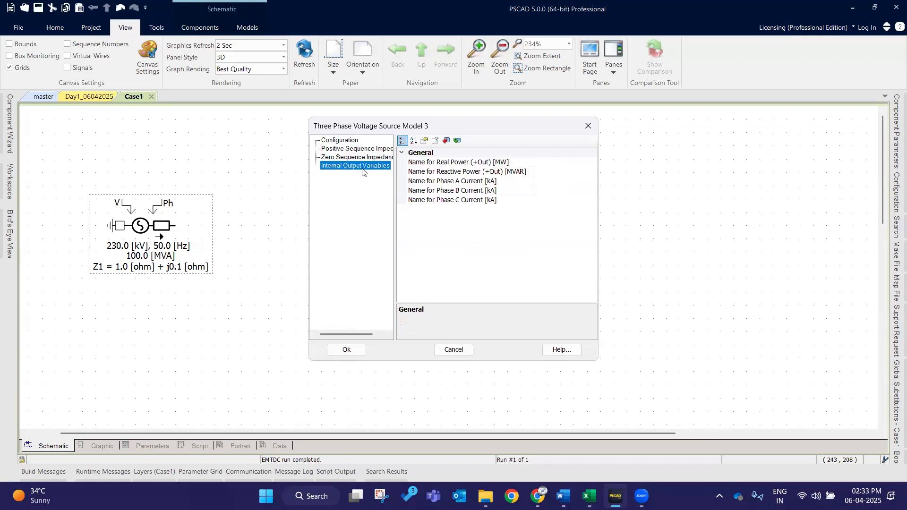
{"action": "left_click", "coordinate": [569, 191]}
{"action": "left_click", "coordinate": [569, 178]}
{"action": "left_click", "coordinate": [572, 198]}
{"action": "left_click", "coordinate": [531, 183]}
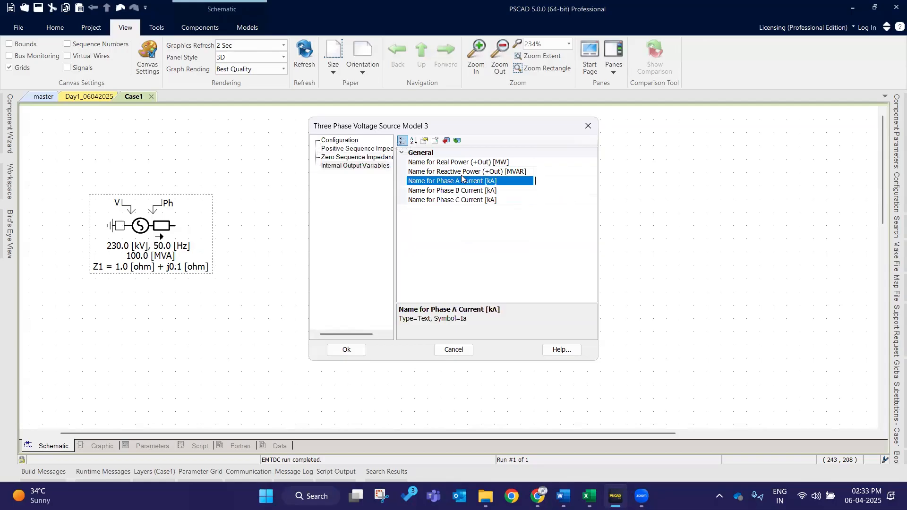
{"action": "left_click", "coordinate": [491, 163]}
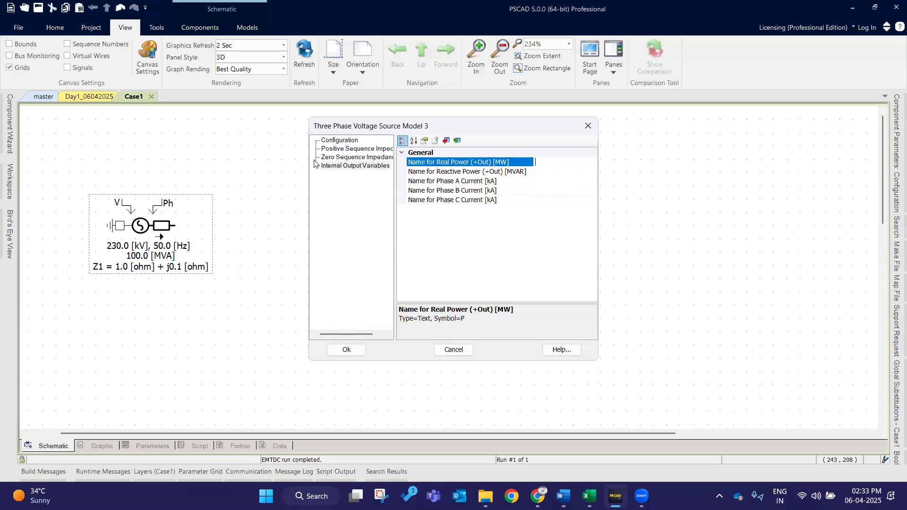
{"action": "left_click", "coordinate": [343, 166]}
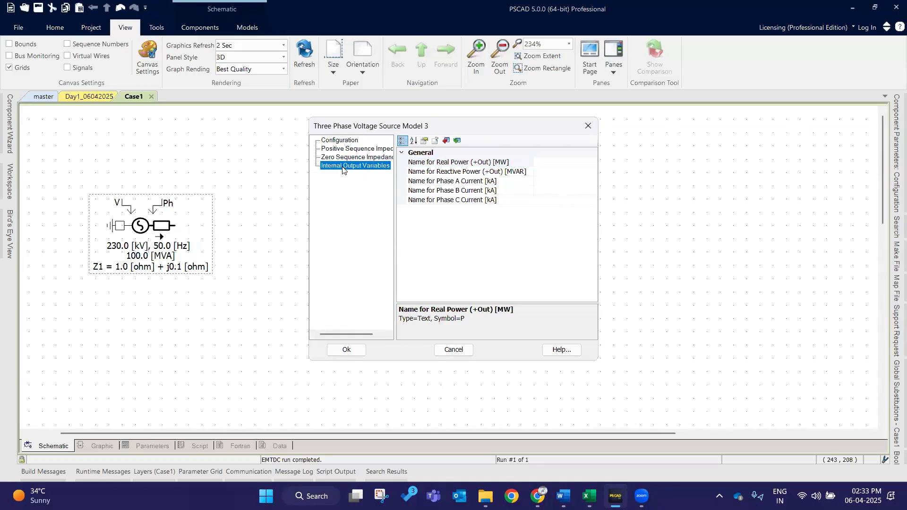
{"action": "left_click", "coordinate": [551, 162]}
{"action": "left_click", "coordinate": [548, 172]}
{"action": "left_click", "coordinate": [546, 190]}
{"action": "left_click", "coordinate": [543, 200]}
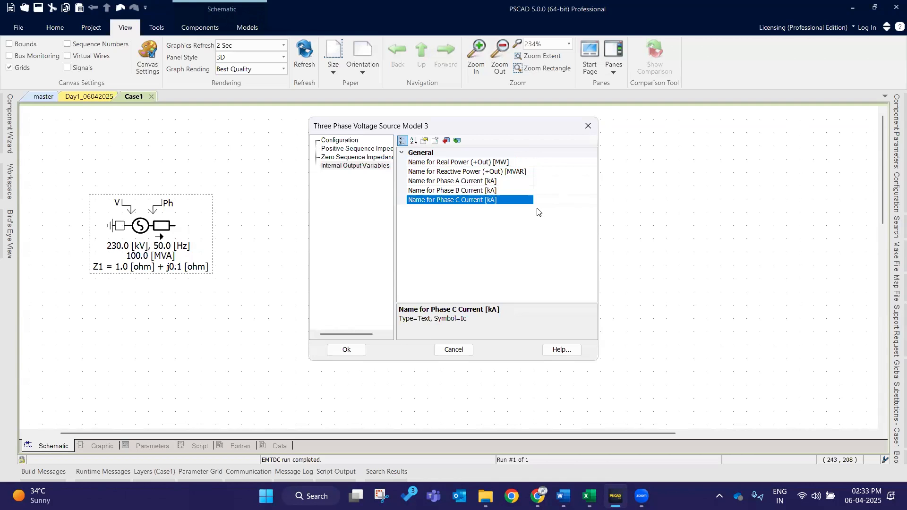
{"action": "left_click", "coordinate": [345, 349]}
{"action": "left_click", "coordinate": [112, 184]}
{"action": "left_click_drag", "start_coordinate": [43, 151], "coordinate": [263, 309]}
{"action": "left_click", "coordinate": [463, 268]}
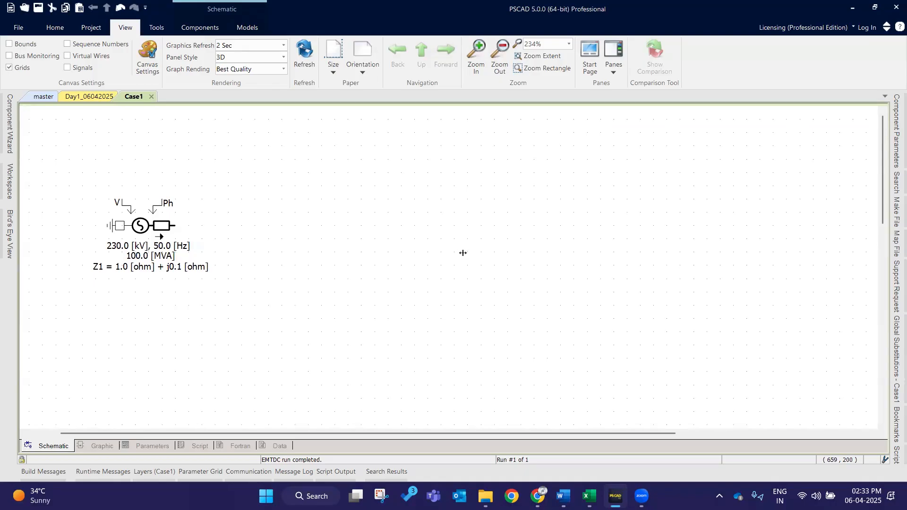
Reopen the source's parameters, widen the dialog, and review the configuration, positive and zero sequence impedance, and internal output variable pages.
{"action": "double_click", "coordinate": [141, 226]}
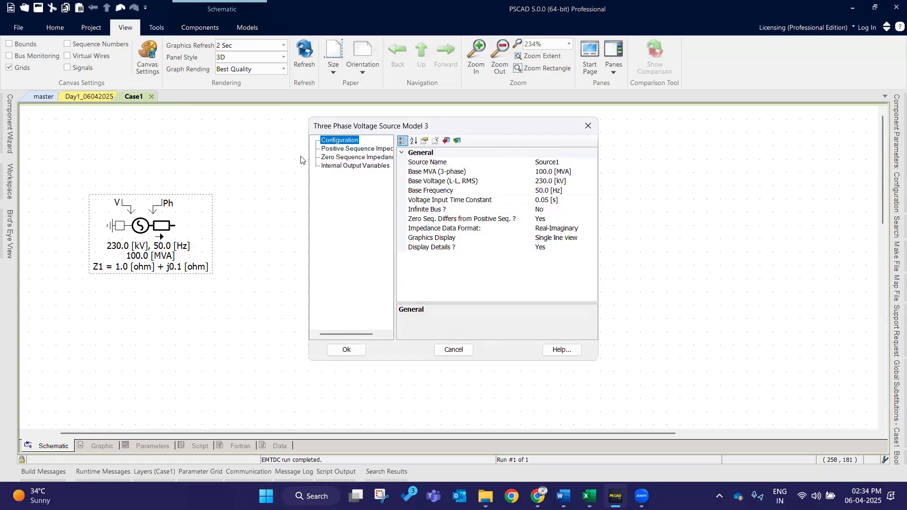
{"action": "left_click_drag", "start_coordinate": [394, 176], "coordinate": [421, 210]}
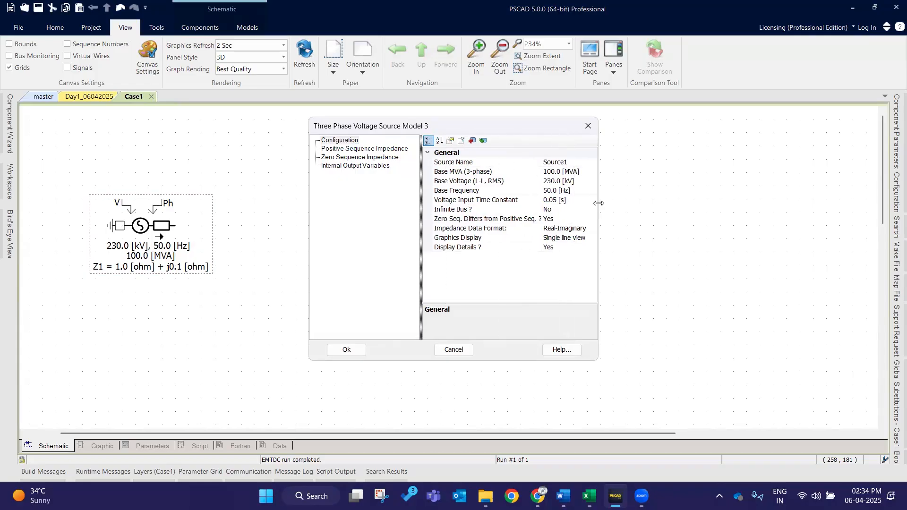
{"action": "left_click_drag", "start_coordinate": [599, 204], "coordinate": [694, 203]}
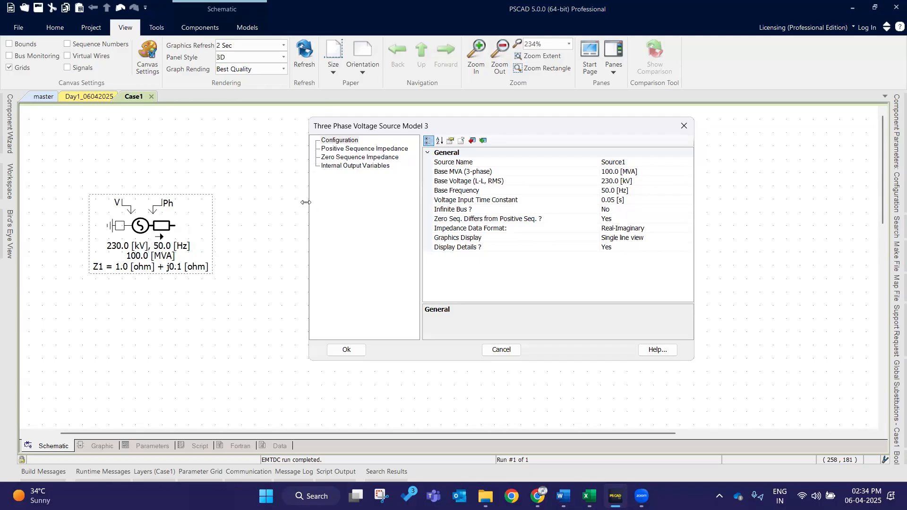
{"action": "left_click", "coordinate": [356, 150]}
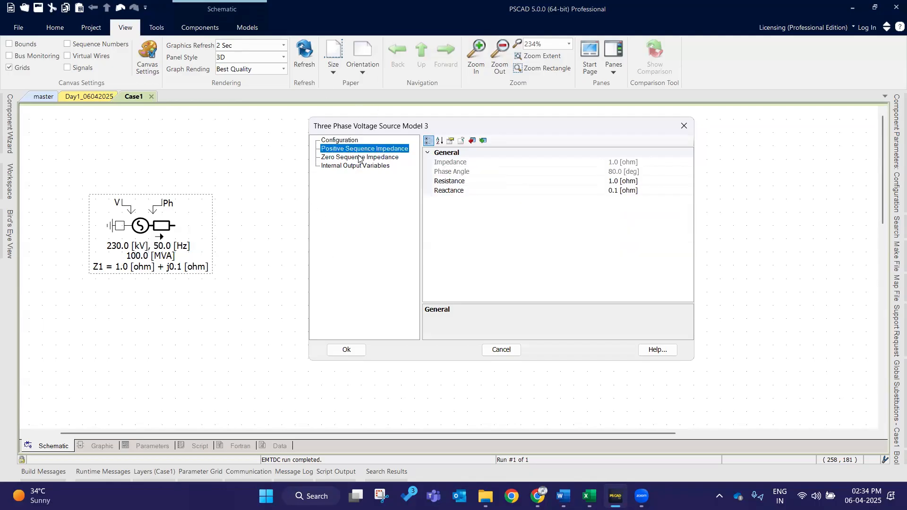
{"action": "left_click", "coordinate": [360, 157]}
{"action": "left_click", "coordinate": [361, 166]}
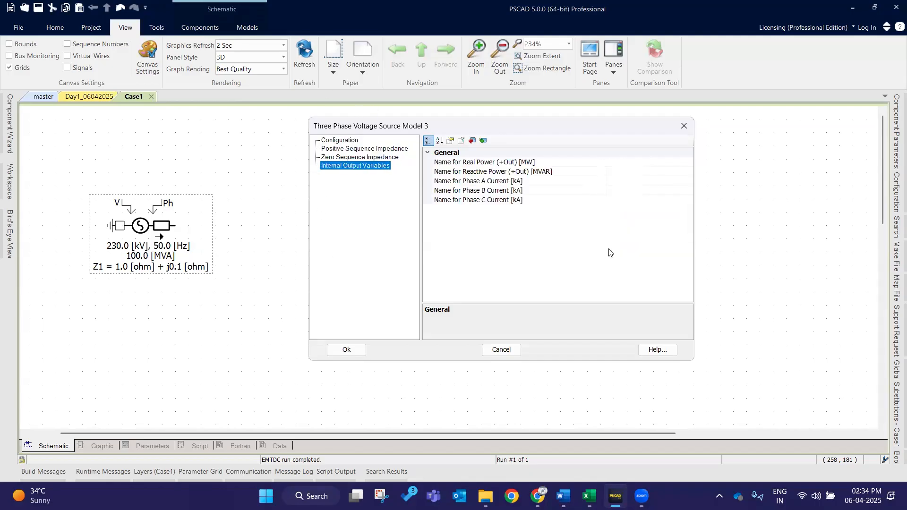
{"action": "left_click", "coordinate": [331, 140]}
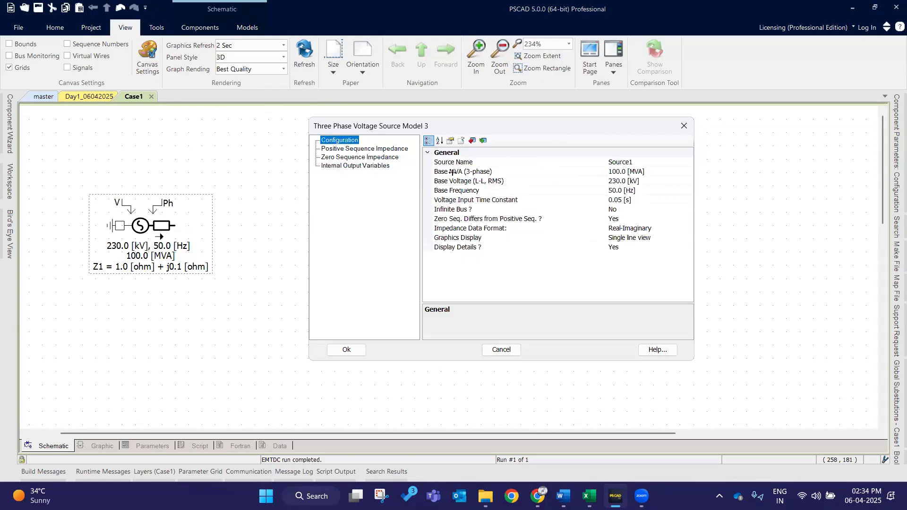
{"action": "left_click", "coordinate": [351, 350]}
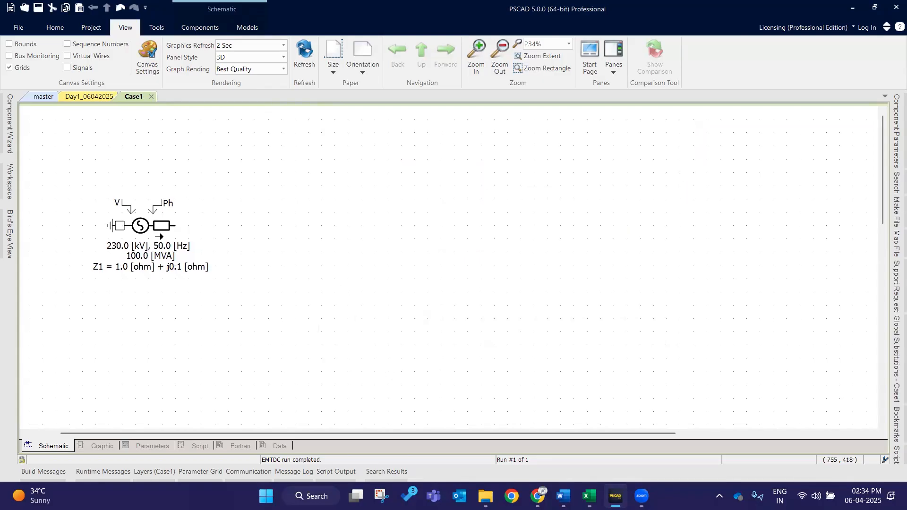
Switch to the Excel workbook and go to the empty cells below the grid data on the Source sheet.
{"action": "mouse_move", "coordinate": [588, 495]}
{"action": "left_click", "coordinate": [531, 425]}
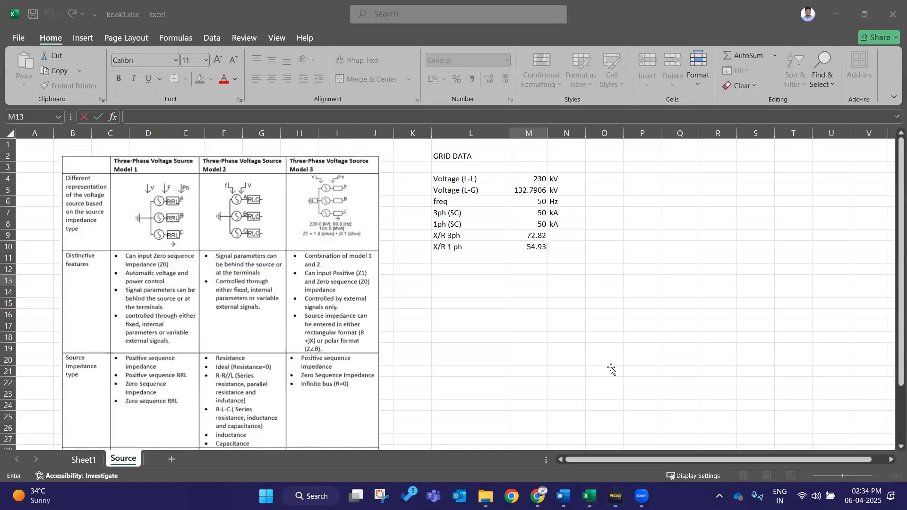
{"action": "left_click", "coordinate": [426, 272]}
{"action": "left_click", "coordinate": [465, 287]}
{"action": "double_click", "coordinate": [466, 282]}
{"action": "left_click", "coordinate": [526, 281]}
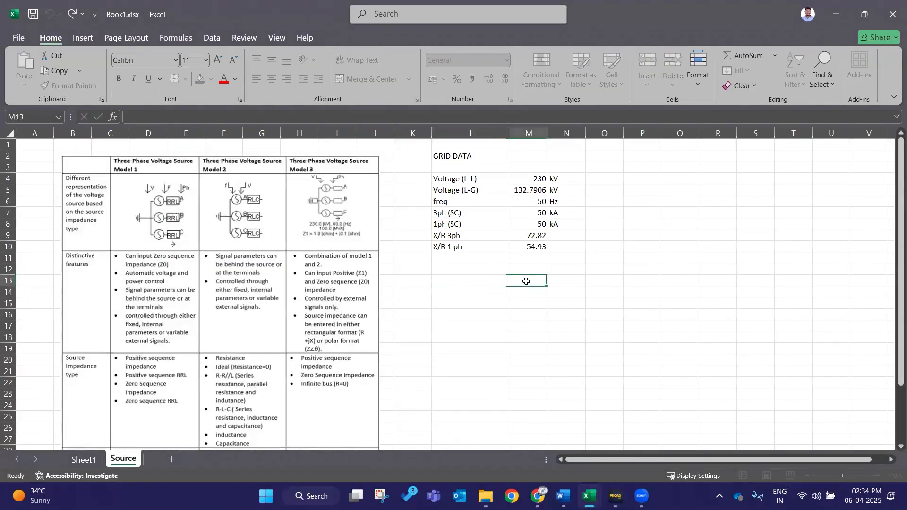
{"action": "left_click", "coordinate": [567, 280]}
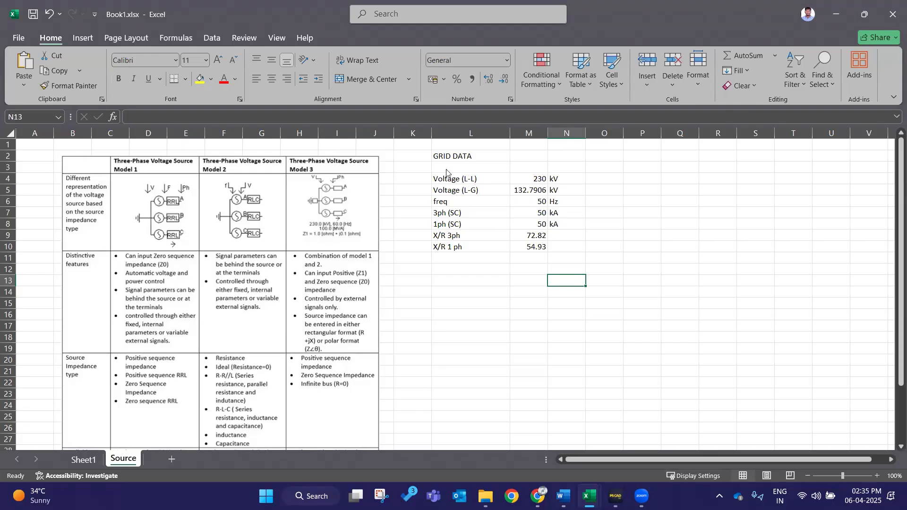
{"action": "left_click", "coordinate": [531, 290]}
{"action": "left_click", "coordinate": [471, 277]}
{"action": "key", "text": "Up"}
{"action": "key", "text": "Up"}
{"action": "key", "text": "Down"}
{"action": "key", "text": "BackSpace"}
{"action": "left_click", "coordinate": [480, 285]}
{"action": "key", "text": "BackSpace"}
{"action": "left_click", "coordinate": [515, 277]}
{"action": "left_click", "coordinate": [520, 271]}
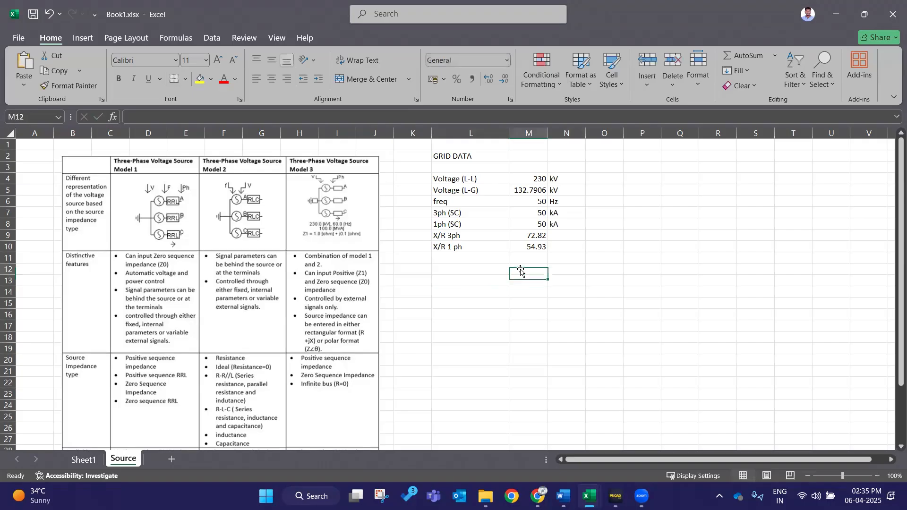
{"action": "key", "text": "BackSpace"}
{"action": "left_click", "coordinate": [499, 272]}
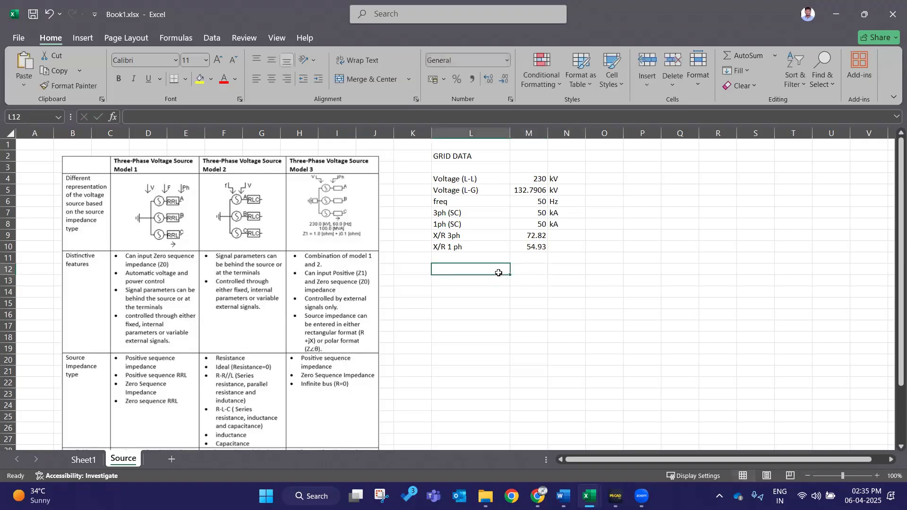
{"action": "key", "text": "Down"}
{"action": "key", "text": "Down"}
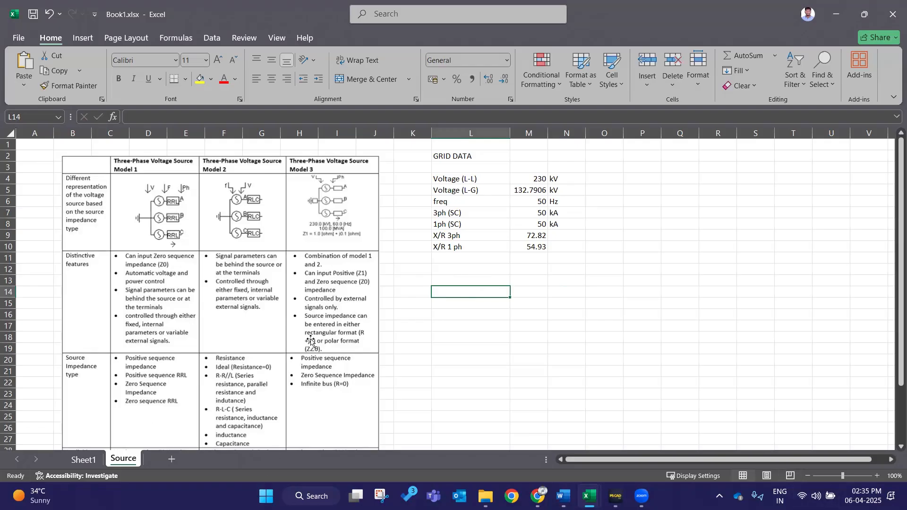
{"action": "key", "text": "Up"}
{"action": "key", "text": "Up"}
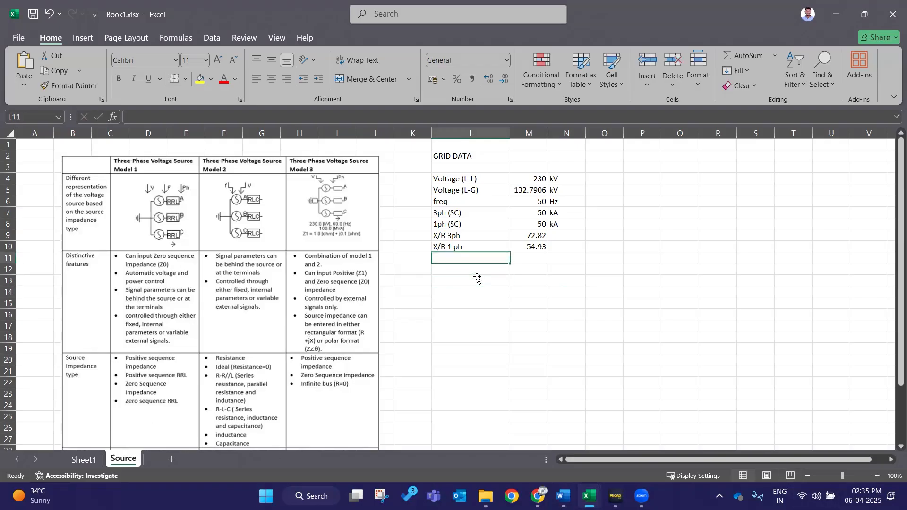
{"action": "left_click", "coordinate": [479, 293]}
{"action": "double_click", "coordinate": [479, 293]}
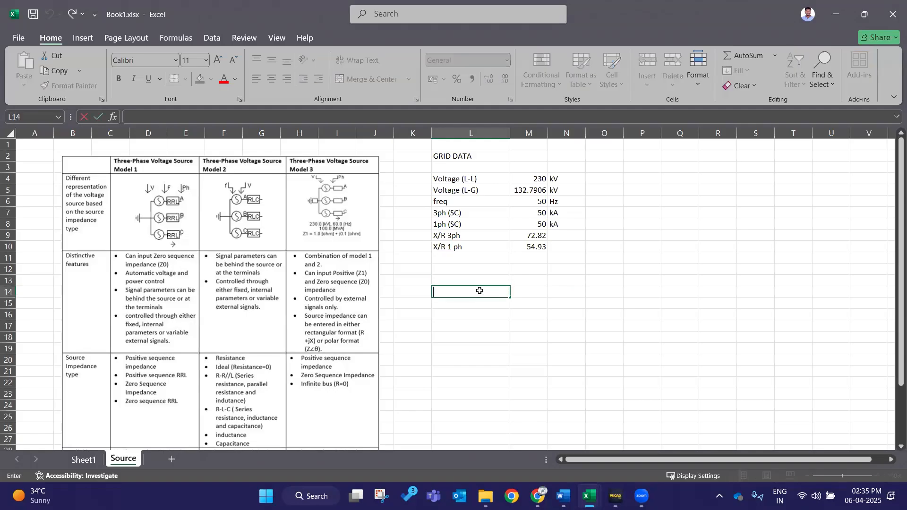
{"action": "double_click", "coordinate": [480, 282]}
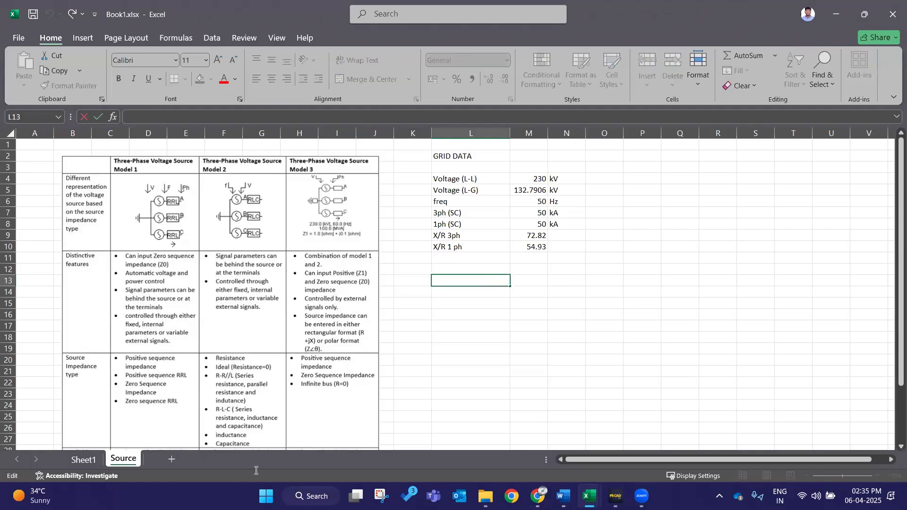
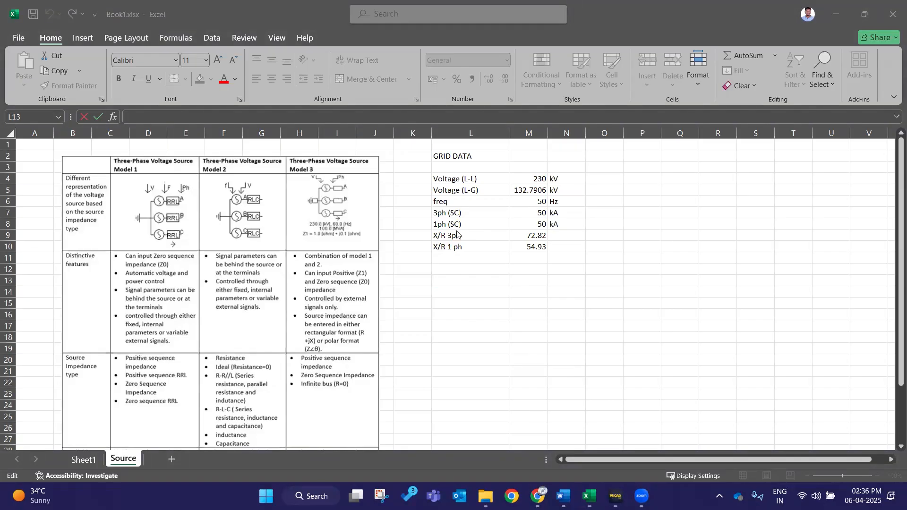
{"action": "left_click", "coordinate": [84, 460]}
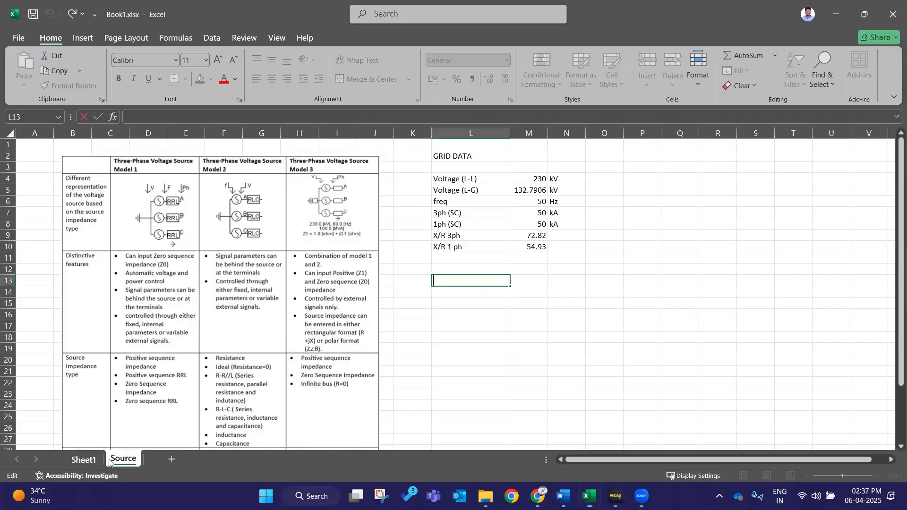
{"action": "left_click", "coordinate": [126, 460]}
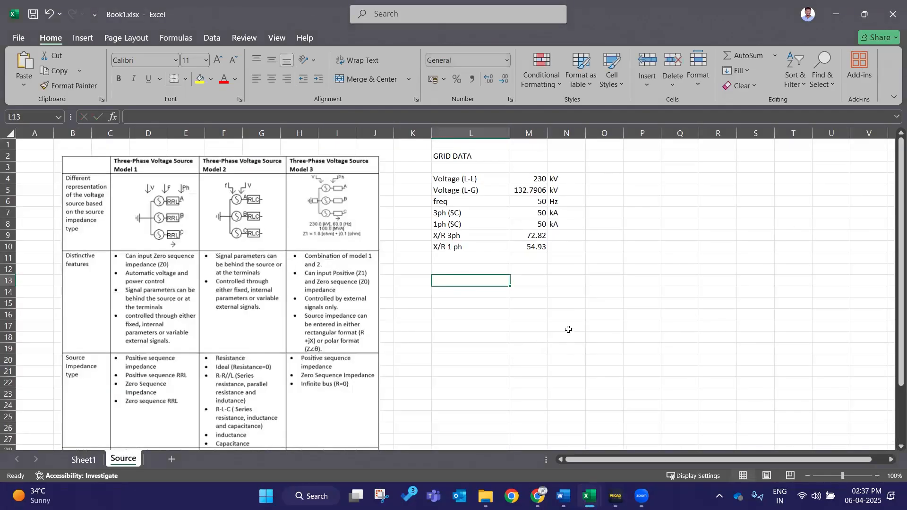
{"action": "left_click", "coordinate": [603, 281]}
{"action": "left_click", "coordinate": [529, 291]}
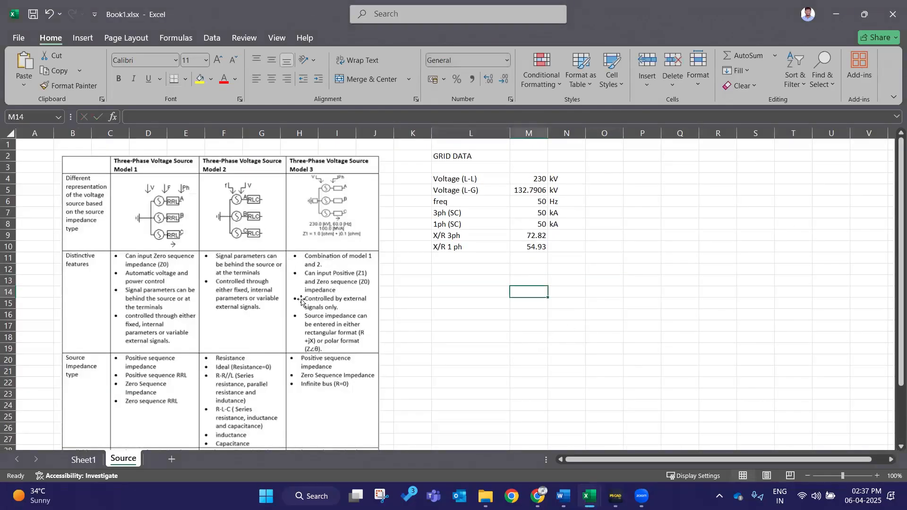
{"action": "left_click", "coordinate": [88, 461]}
{"action": "left_click", "coordinate": [116, 461]}
{"action": "double_click", "coordinate": [477, 280]}
{"action": "left_click", "coordinate": [533, 284]}
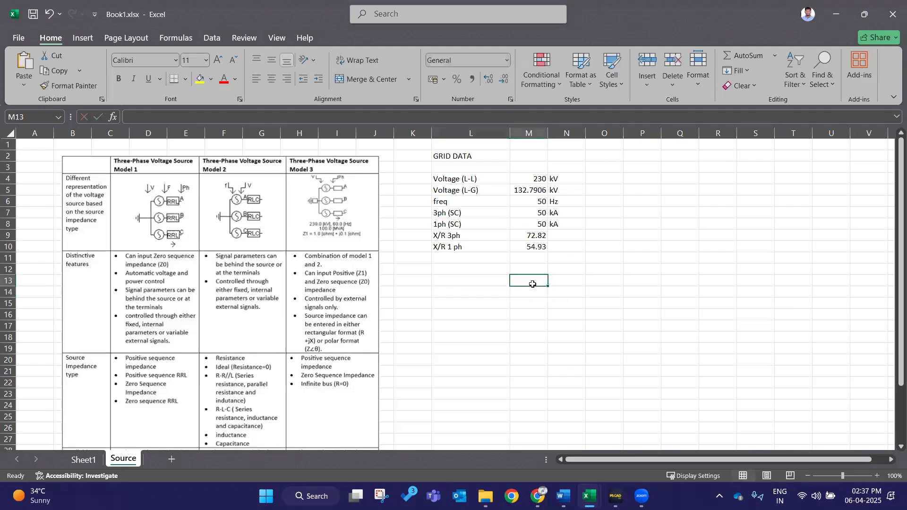
{"action": "double_click", "coordinate": [522, 294]}
{"action": "double_click", "coordinate": [527, 280]}
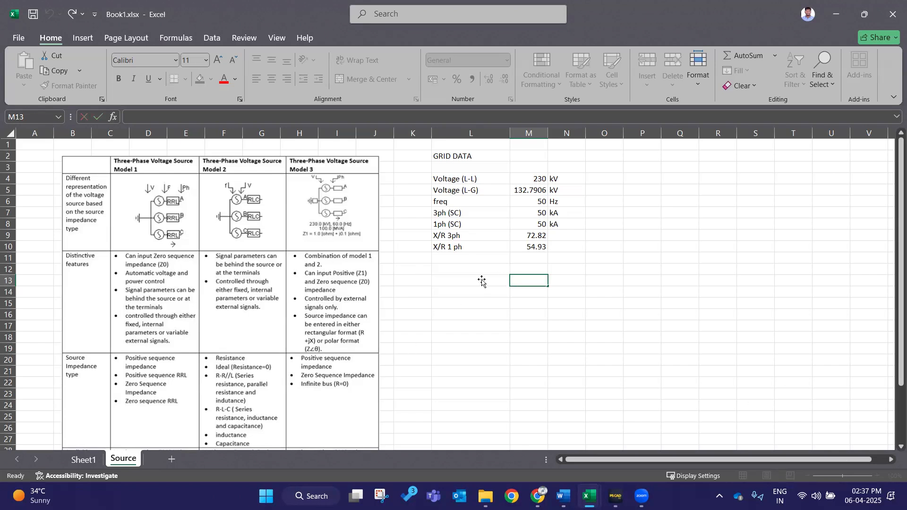
Enter the label "MVA base" in cell L12 with the value 100 in M12.
{"action": "left_click", "coordinate": [460, 278]}
{"action": "double_click", "coordinate": [462, 270]}
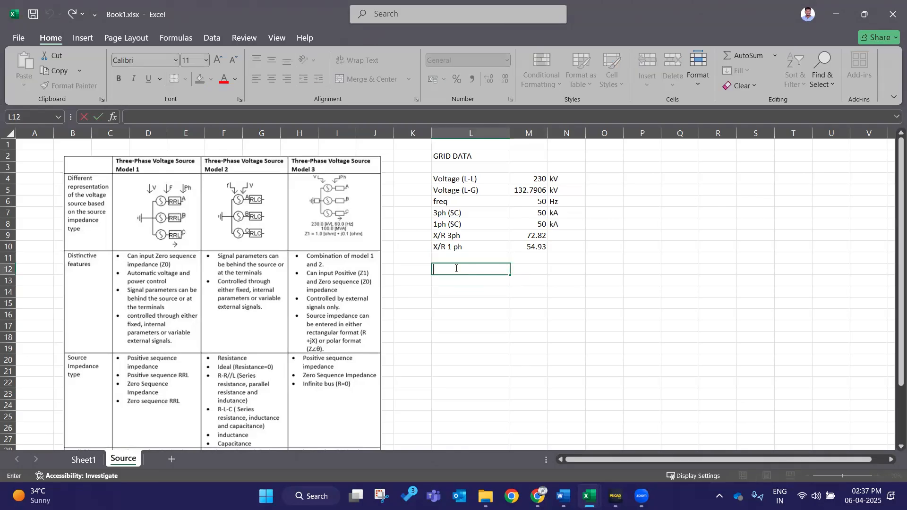
{"action": "type", "text": "MVA base"}
{"action": "key", "text": "Tab"}
{"action": "type", "text": "100"}
{"action": "key", "text": "Return"}
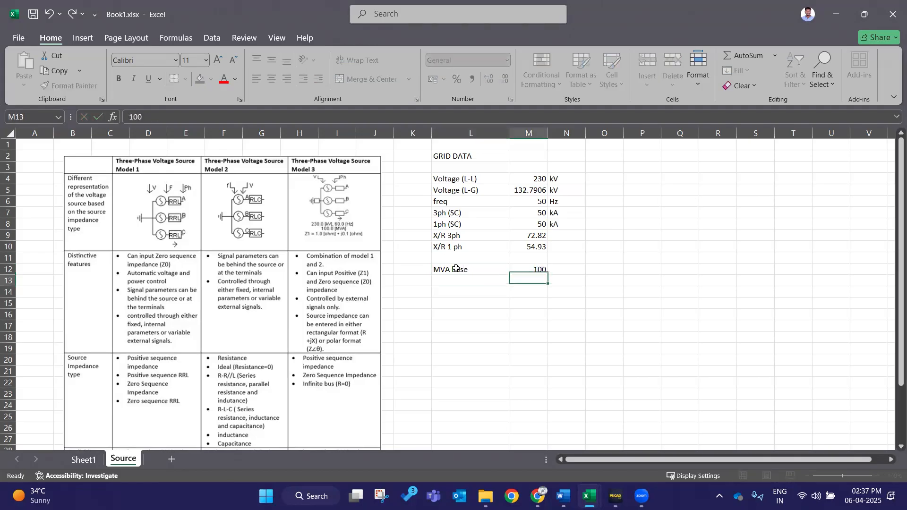
Enter the label "MVAsc 3ph" in cell L13, below the MVA base label.
{"action": "type", "text": "MVA"}
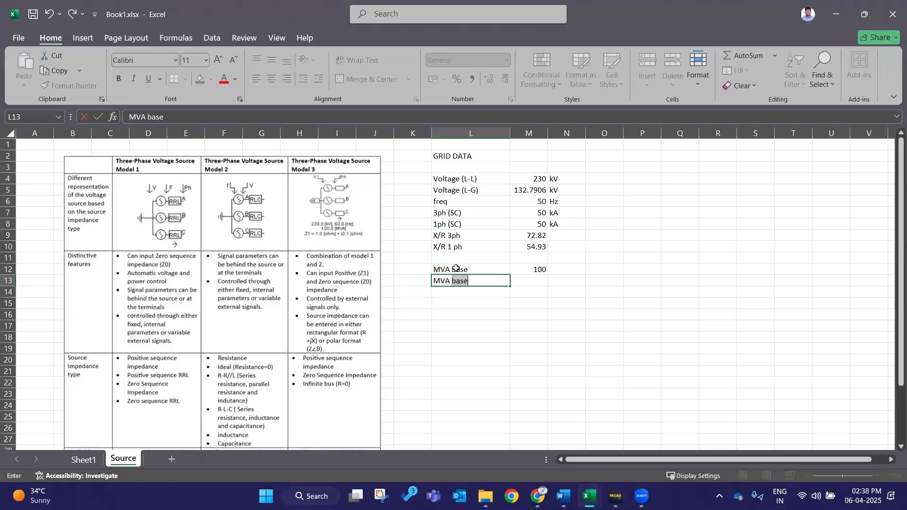
{"action": "key", "text": "BackSpace"}
{"action": "type", "text": "sc 3pf"}
{"action": "key", "text": "BackSpace"}
{"action": "type", "text": "h"}
{"action": "key", "text": "Tab"}
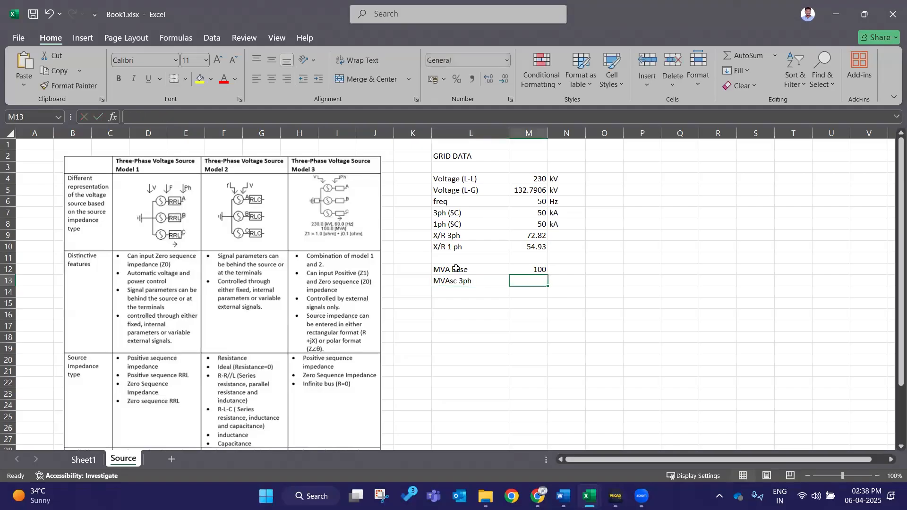
{"action": "type", "text": "="}
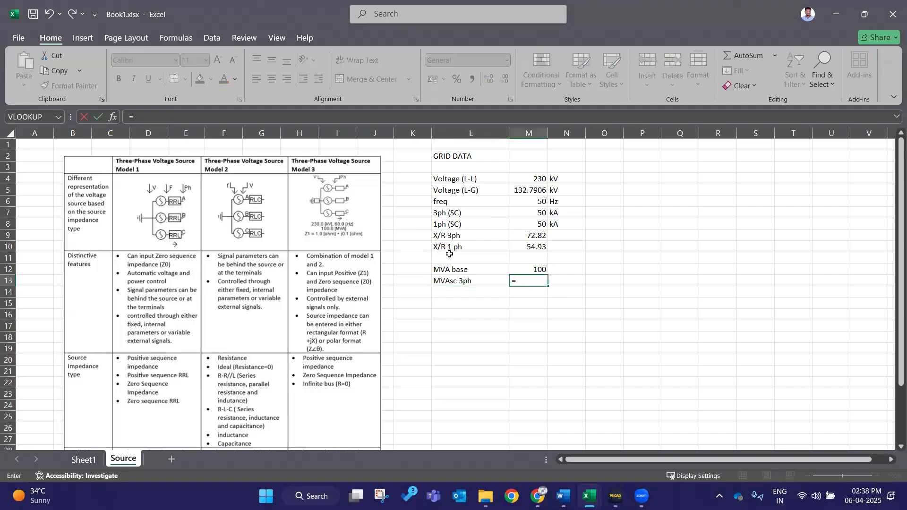
{"action": "key", "text": "Escape"}
{"action": "left_click", "coordinate": [716, 382]}
{"action": "key", "text": "alt+Tab"}
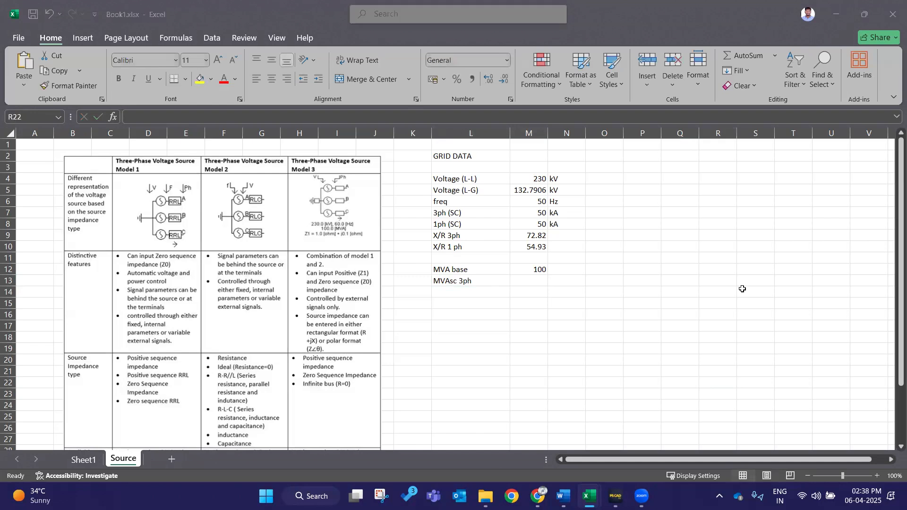
{"action": "key", "text": "F2"}
Enter =SQRT(3) in M13 as the first part of the three-phase short-circuit MVA formula, and close the Help pane.
{"action": "left_click", "coordinate": [539, 283]}
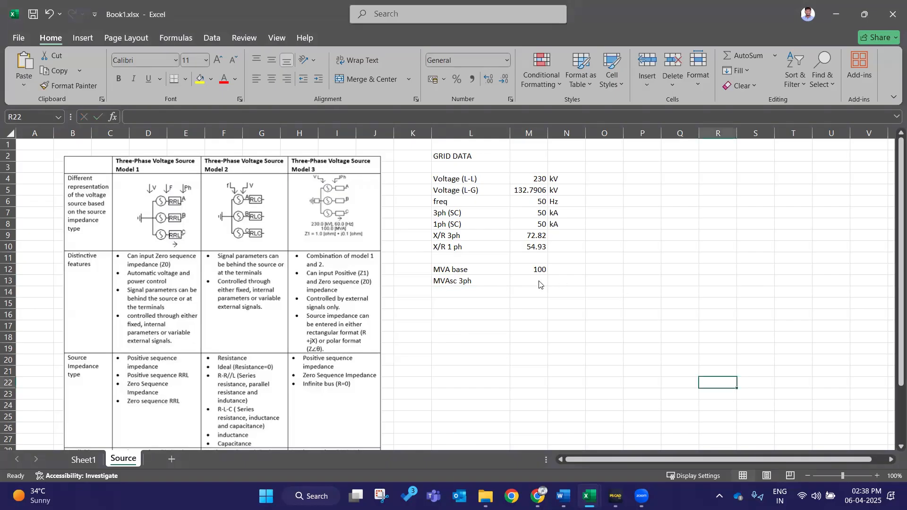
{"action": "type", "text": "="}
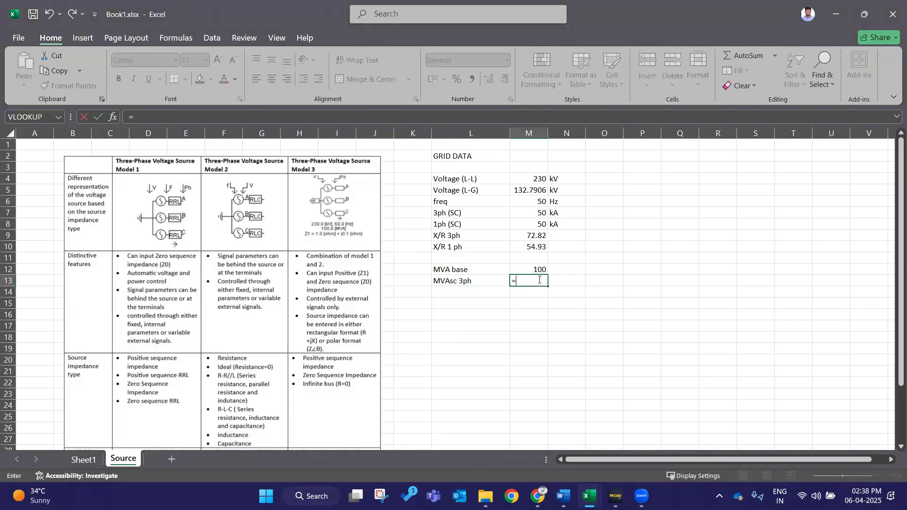
{"action": "type", "text": "sqrt(3)"}
{"action": "left_click", "coordinate": [531, 296]}
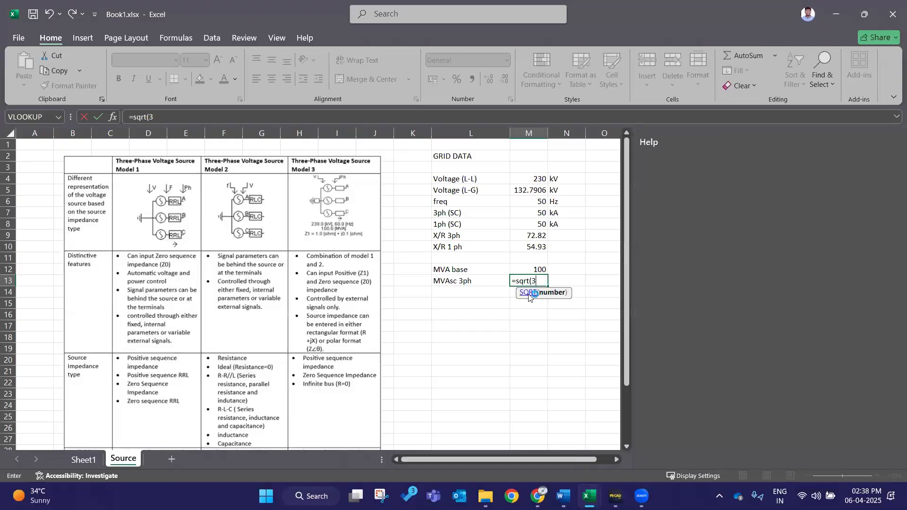
{"action": "key", "text": "Return"}
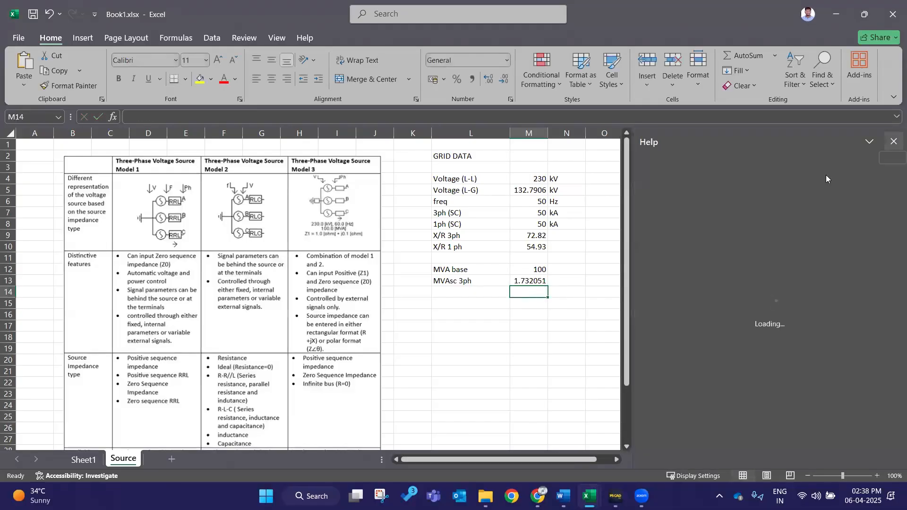
{"action": "left_click", "coordinate": [893, 141]}
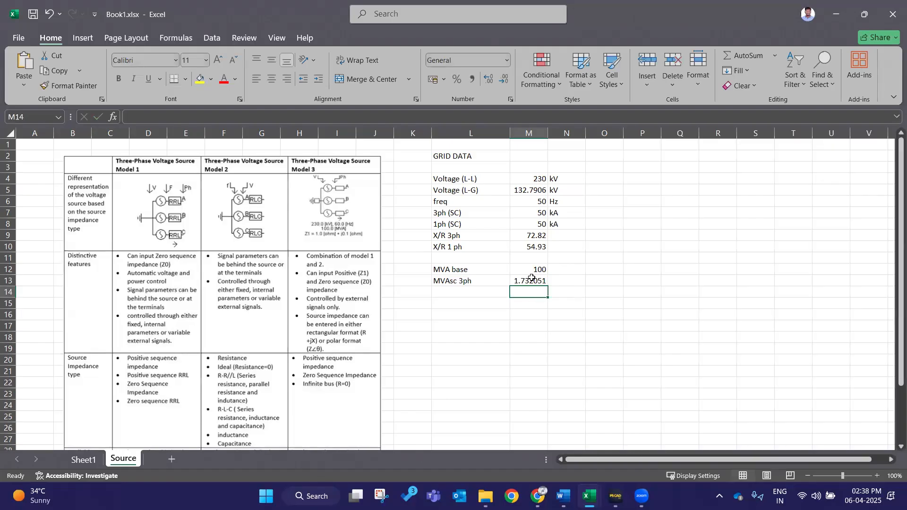
Extend the M13 formula to =SQRT(3)*M4*M7, using the line-to-line voltage and the three-phase short-circuit current.
{"action": "double_click", "coordinate": [531, 281]}
{"action": "type", "text": "*"}
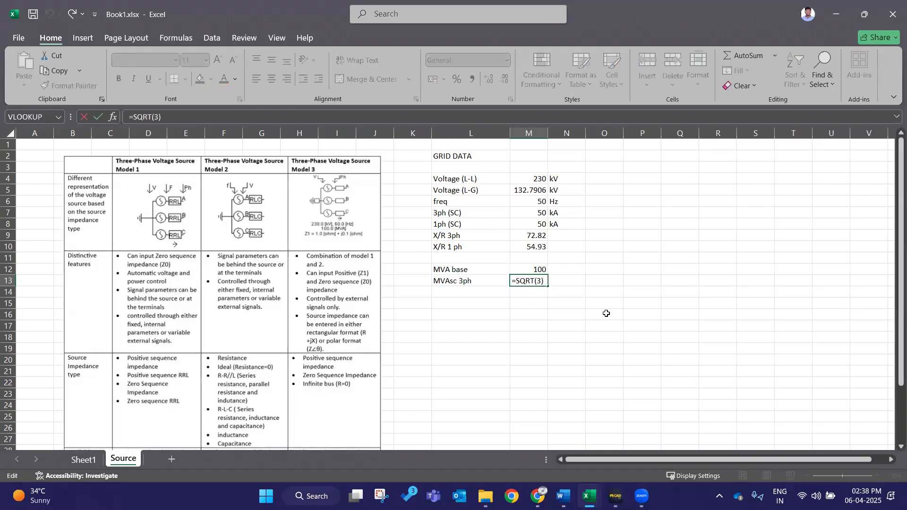
{"action": "type", "text": "*"}
{"action": "left_click", "coordinate": [527, 215]}
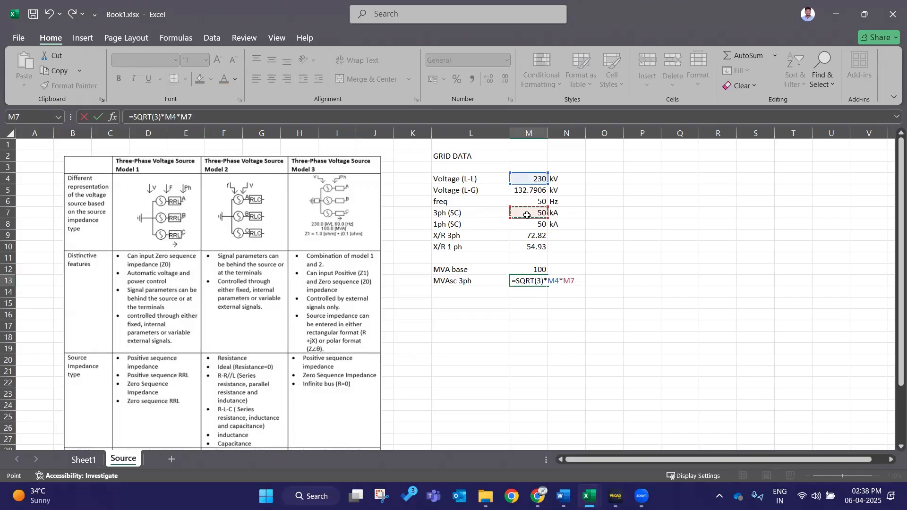
{"action": "key", "text": "Return"}
{"action": "left_click", "coordinate": [609, 325]}
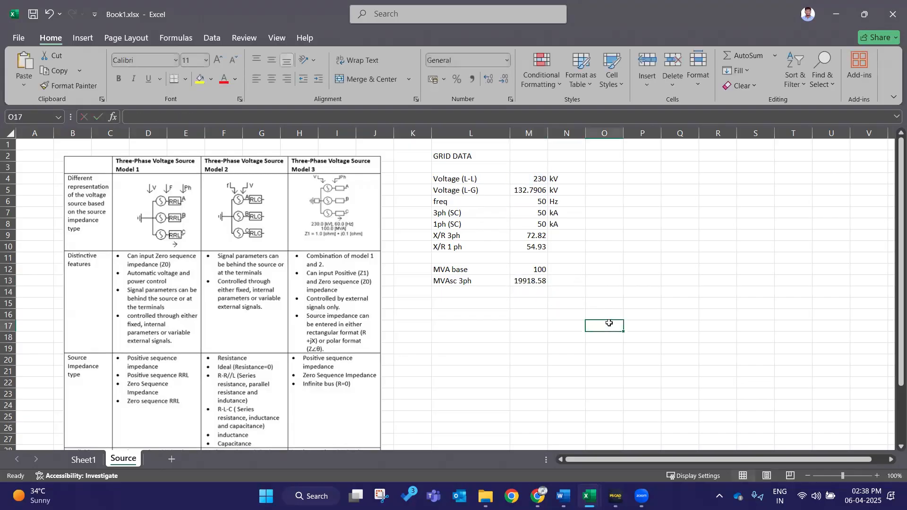
{"action": "left_click", "coordinate": [565, 282]}
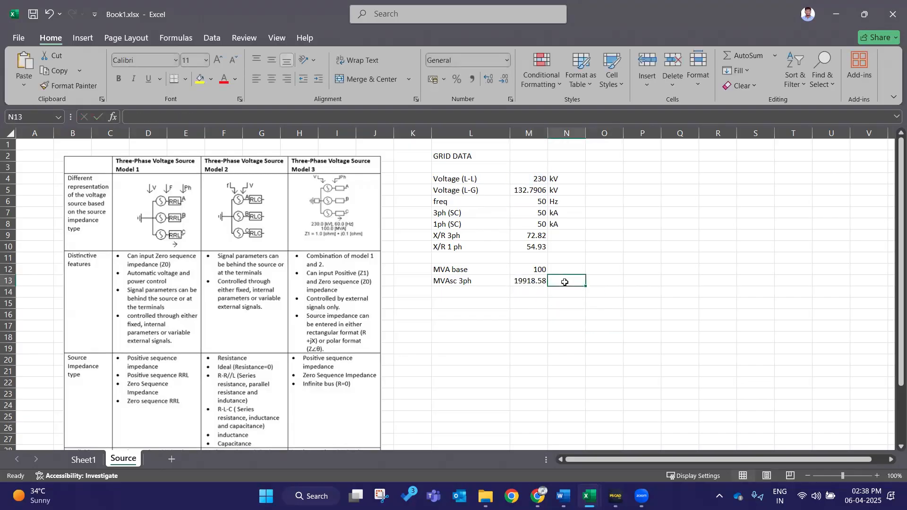
Copy the "MVAsc 3ph" label down to L14 and change the copy to "MVAsc 1ph".
{"action": "left_click", "coordinate": [479, 282]}
{"action": "left_click_drag", "start_coordinate": [510, 286], "coordinate": [509, 297]}
{"action": "double_click", "coordinate": [466, 292]}
{"action": "key", "text": "Left"}
{"action": "key", "text": "Left"}
{"action": "key", "text": "BackSpace"}
{"action": "type", "text": "1"}
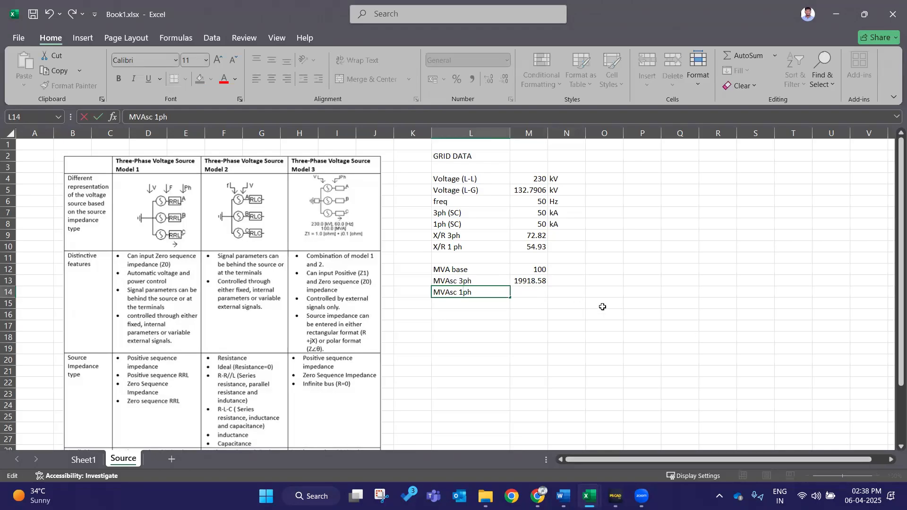
{"action": "left_click", "coordinate": [659, 314]}
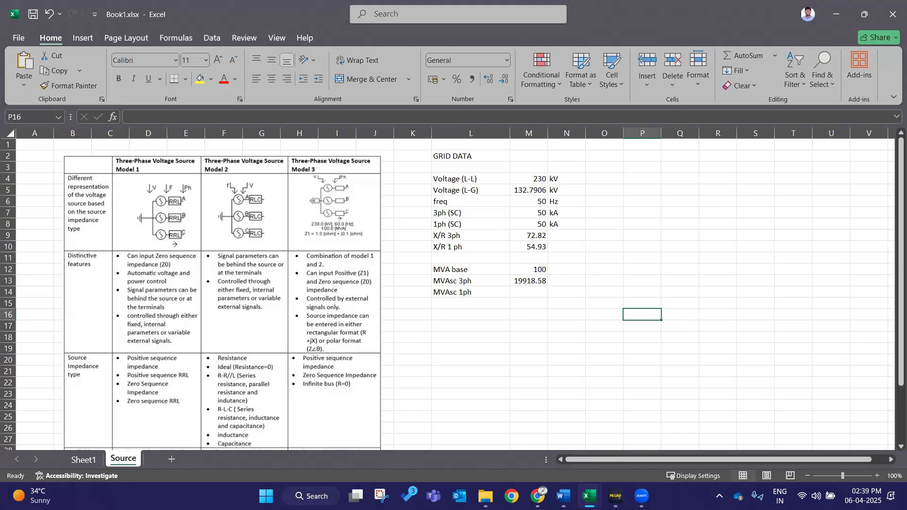
{"action": "key", "text": "alt+Tab"}
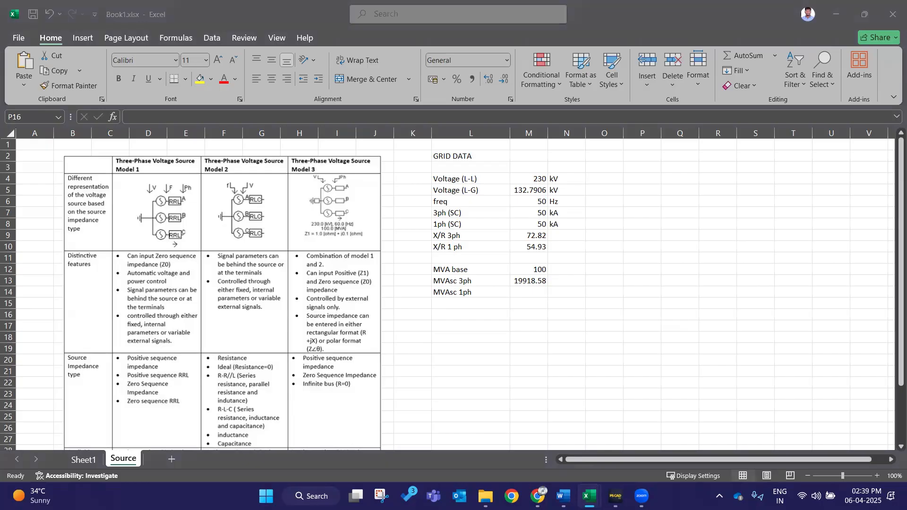
{"action": "key", "text": "F2"}
{"action": "key", "text": "Escape"}
Calculate the single-phase short-circuit MVA in M14 with =M5*M8, from the line-to-ground voltage and the 1ph short-circuit current.
{"action": "double_click", "coordinate": [531, 292]}
{"action": "type", "text": "="}
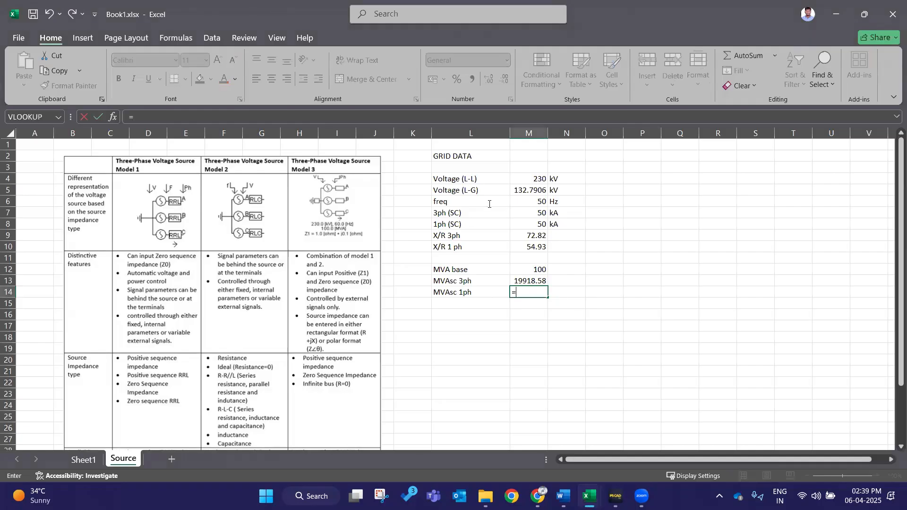
{"action": "left_click", "coordinate": [516, 191]}
{"action": "type", "text": "*"}
{"action": "left_click", "coordinate": [527, 225]}
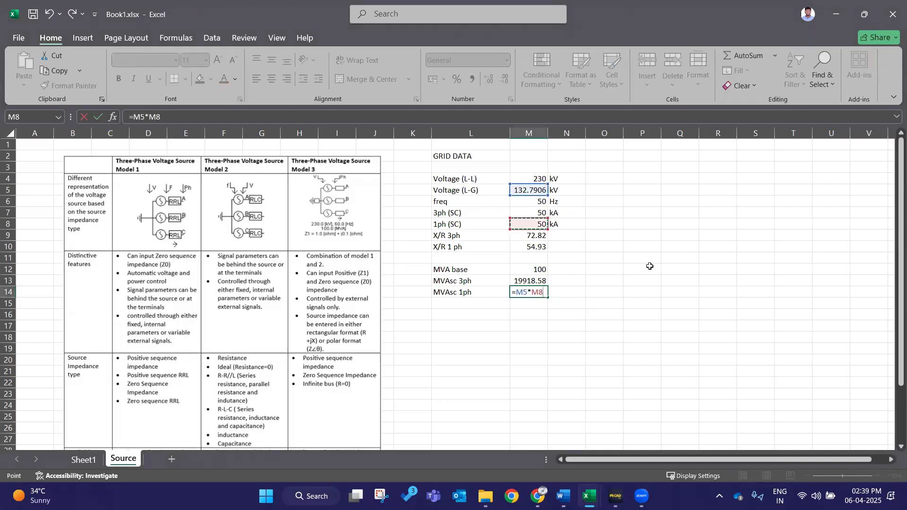
{"action": "key", "text": "Return"}
{"action": "key", "text": "Right"}
{"action": "key", "text": "Right"}
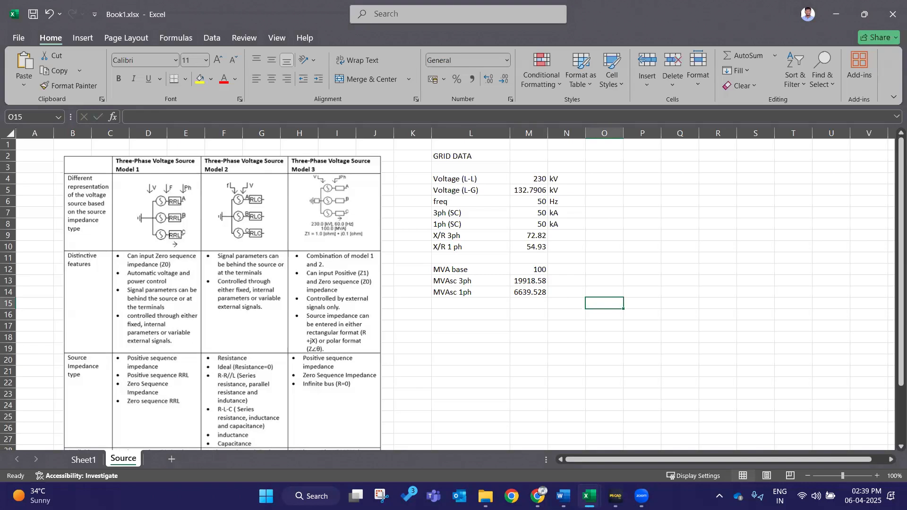
{"action": "key", "text": "F2"}
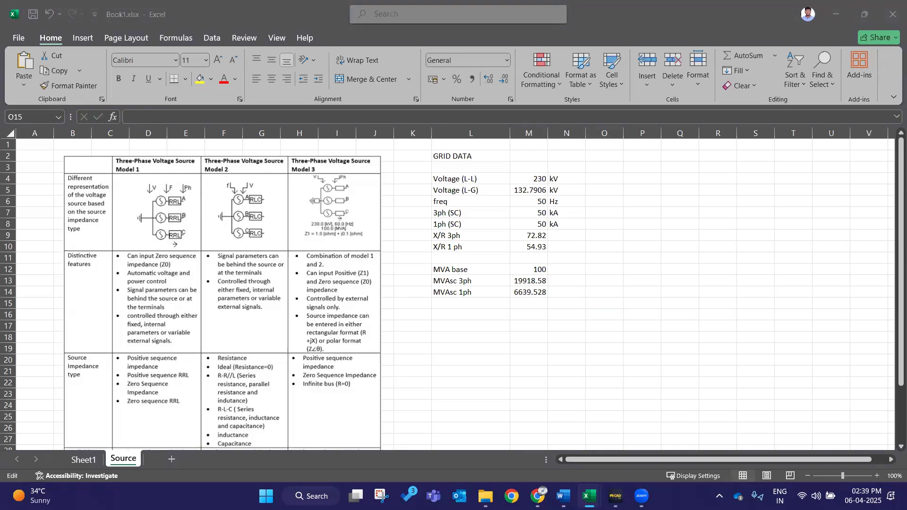
{"action": "key", "text": "Escape"}
{"action": "key", "text": "F2"}
{"action": "key", "text": "Escape"}
{"action": "key", "text": "F2"}
{"action": "key", "text": "Escape"}
Enter the label "Zactual" in L16 and the unit "ohm" in M16.
{"action": "left_click", "coordinate": [520, 316]}
{"action": "double_click", "coordinate": [520, 316]}
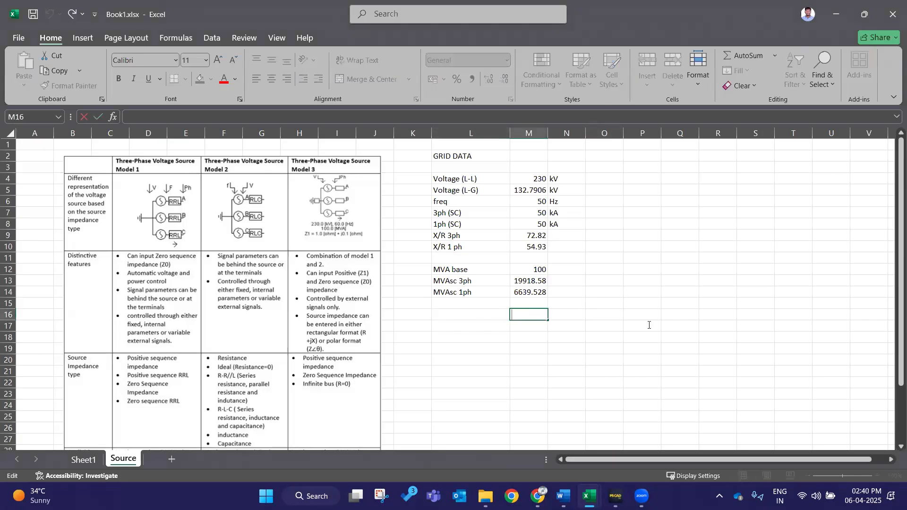
{"action": "left_click", "coordinate": [482, 315]}
{"action": "type", "text": "Zact"}
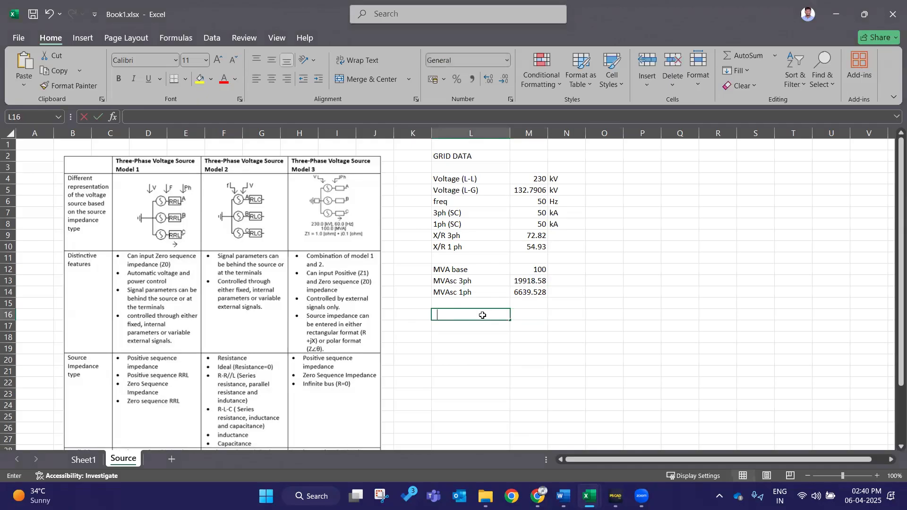
{"action": "type", "text": "ual"}
{"action": "key", "text": "Tab"}
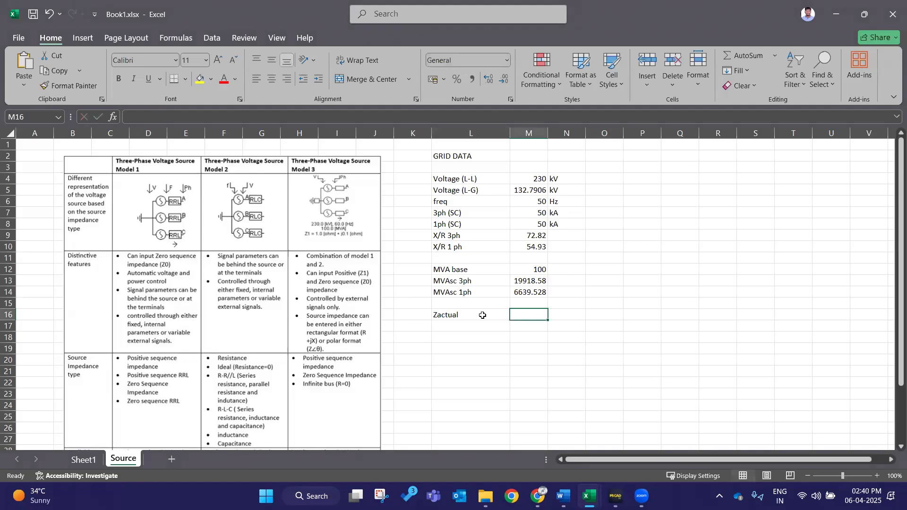
{"action": "type", "text": "ohm"}
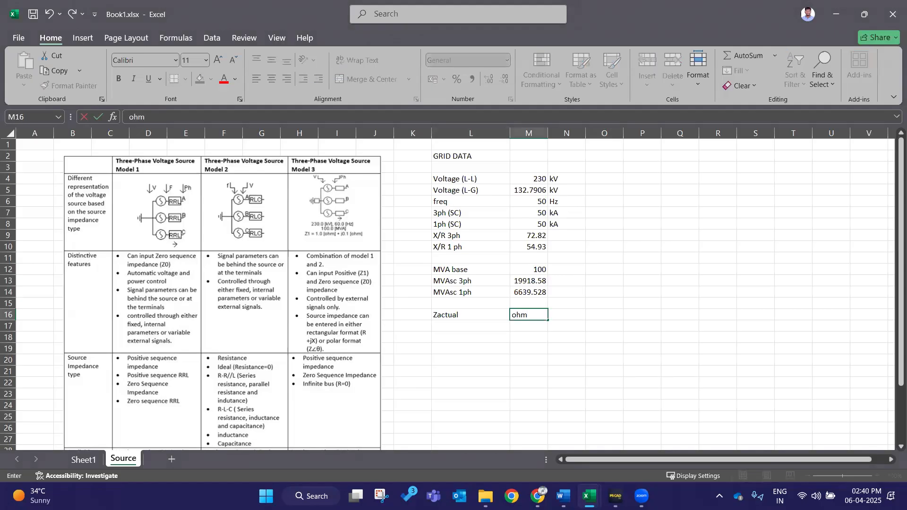
{"action": "left_click", "coordinate": [576, 320]}
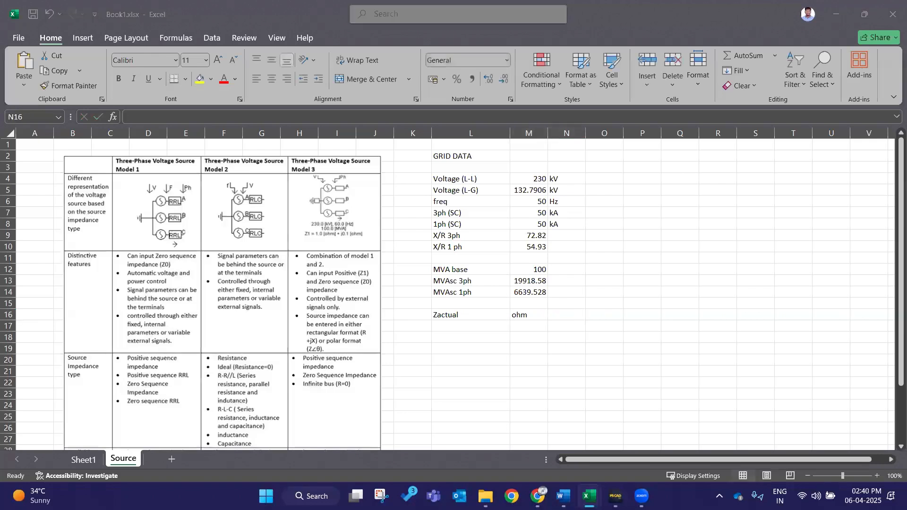
{"action": "key", "text": "F2"}
{"action": "type", "text": "=E5/E7"}
{"action": "key", "text": "Return"}
{"action": "left_click", "coordinate": [471, 348]}
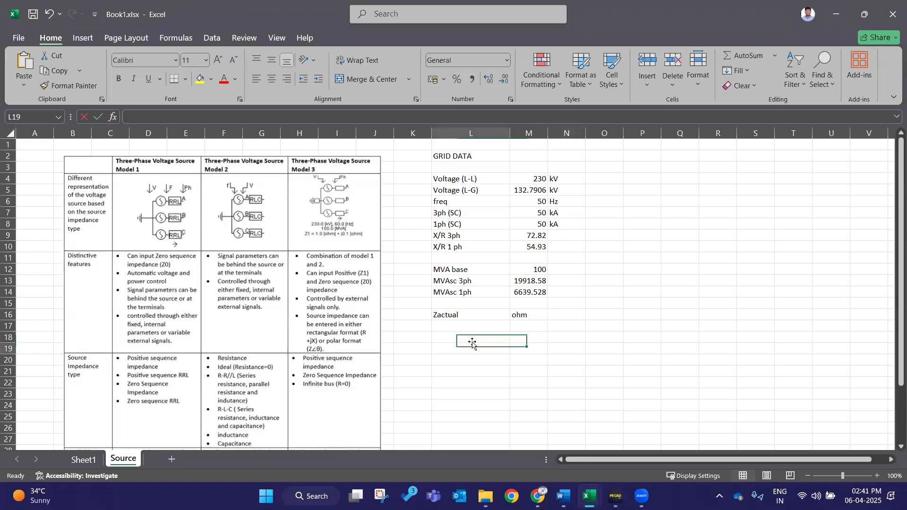
Review the formulas behind the three-phase and single-phase short-circuit MVA values in M13 and M14, leaving them as they are.
{"action": "left_click", "coordinate": [543, 290]}
{"action": "left_click", "coordinate": [541, 281]}
{"action": "double_click", "coordinate": [541, 281]}
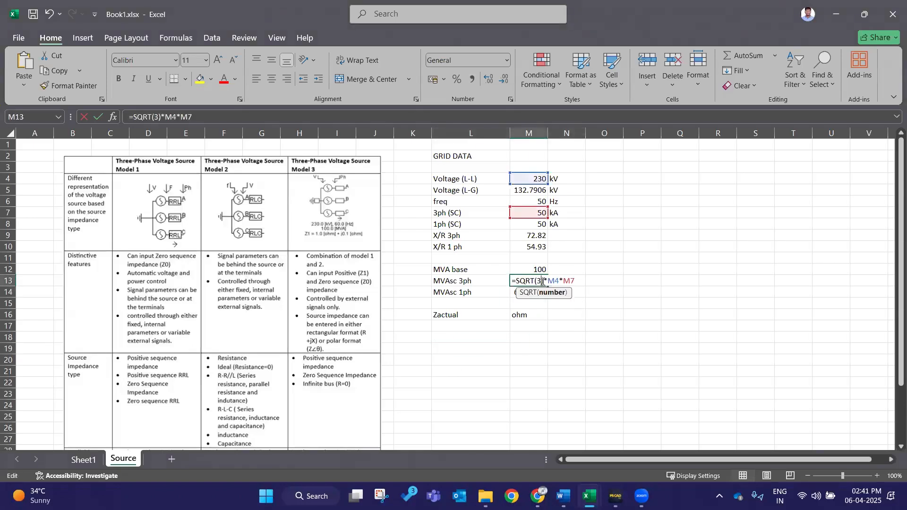
{"action": "left_click", "coordinate": [578, 283]}
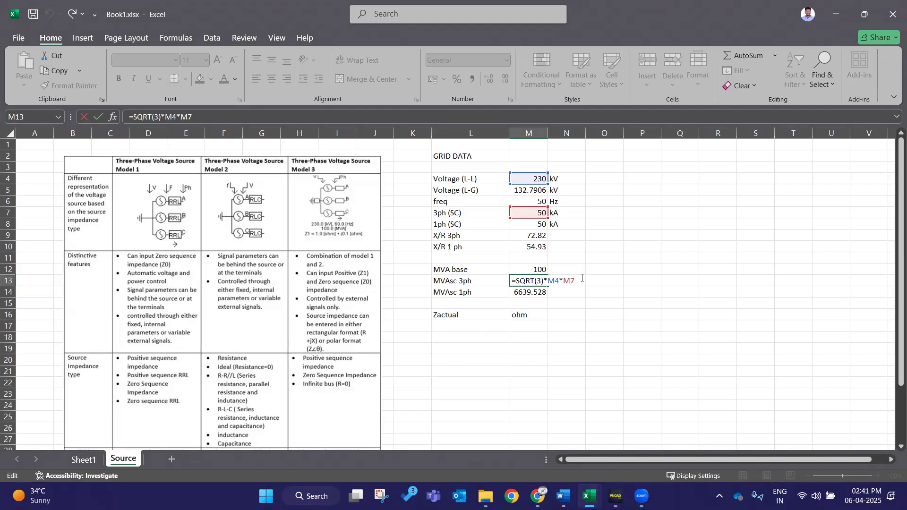
{"action": "key", "text": "Return"}
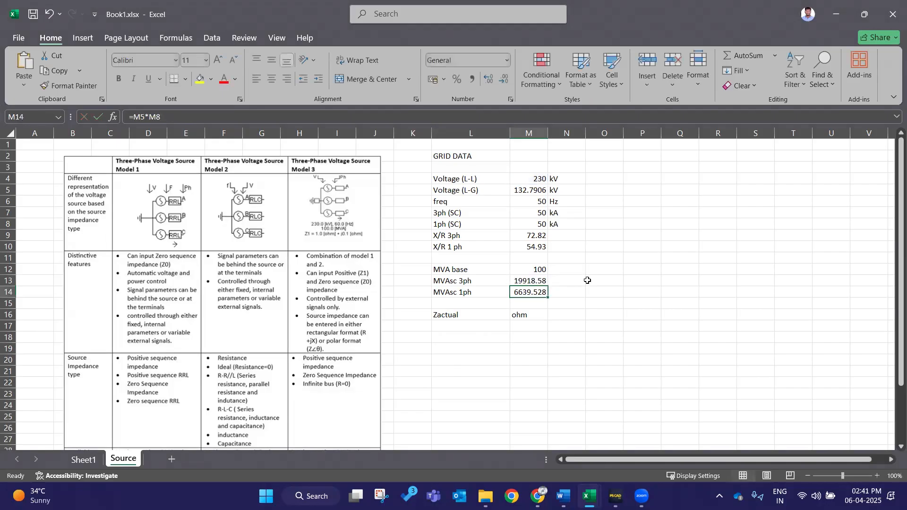
{"action": "double_click", "coordinate": [529, 292]}
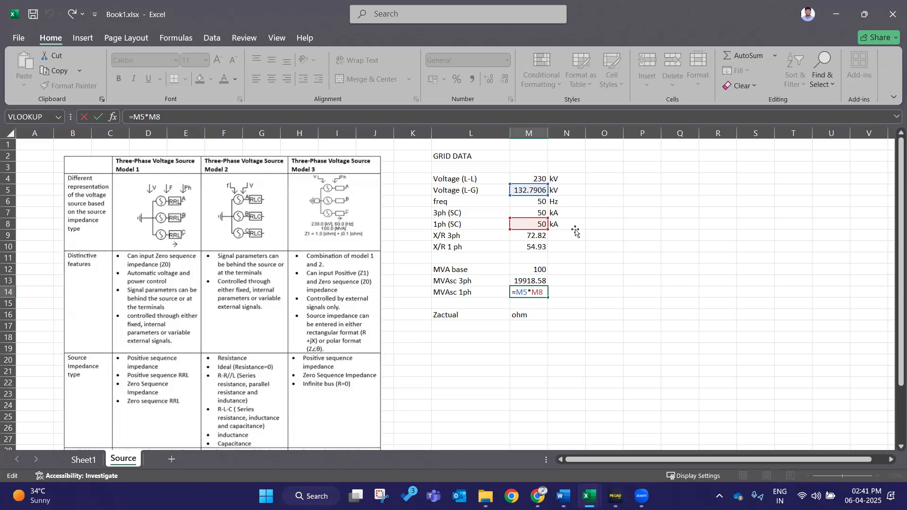
{"action": "key", "text": "Tab"}
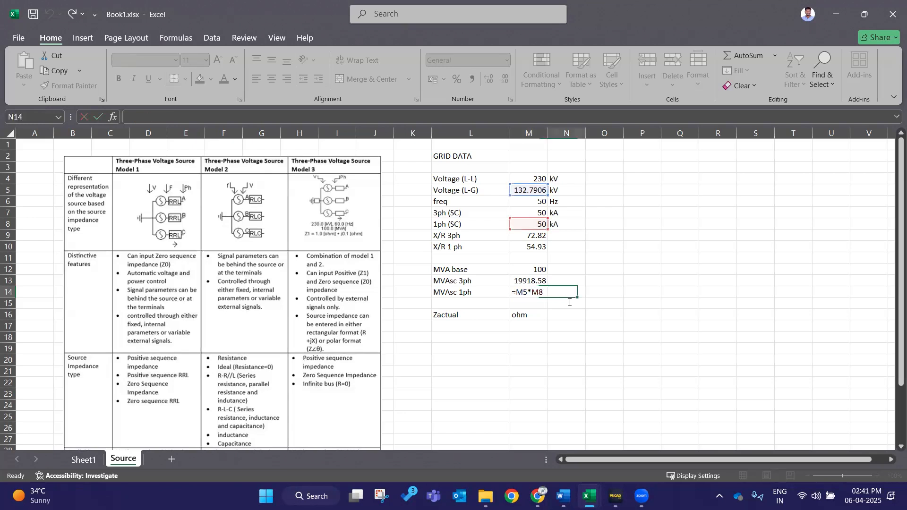
{"action": "left_click", "coordinate": [603, 326]}
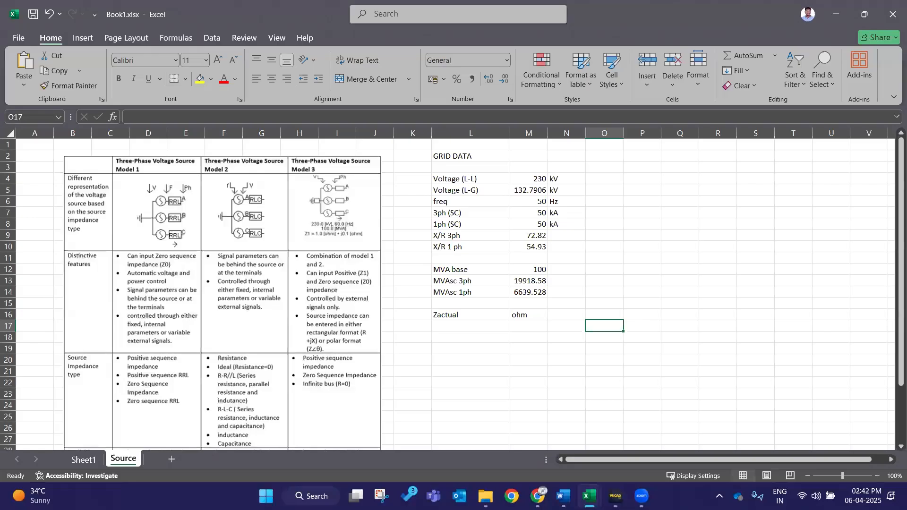
Enter the unit "MVA" in N12 and fill it down to N14 beside the short-circuit MVA values.
{"action": "left_click", "coordinate": [578, 269]}
{"action": "key", "text": "Up"}
{"action": "key", "text": "Up"}
{"action": "key", "text": "Up"}
{"action": "key", "text": "Down"}
{"action": "key", "text": "Down"}
{"action": "key", "text": "Down"}
{"action": "type", "text": "MVA"}
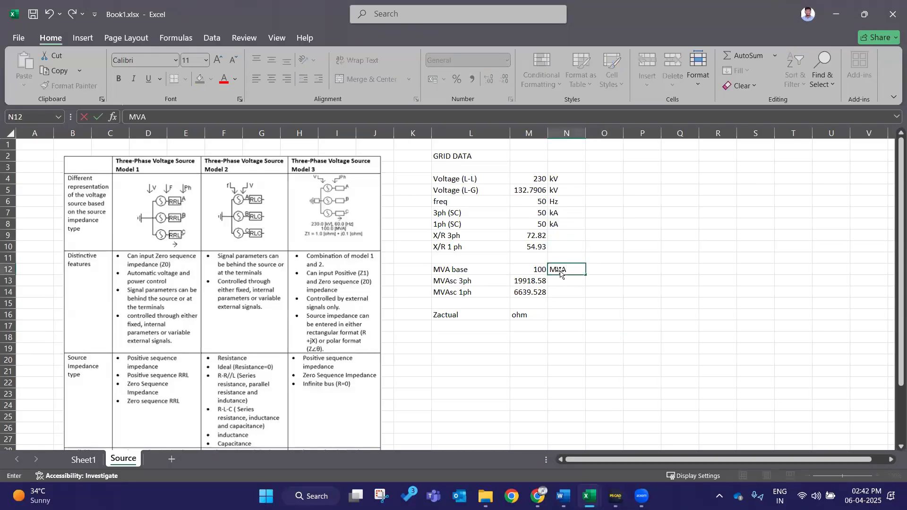
{"action": "key", "text": "ctrl+Return"}
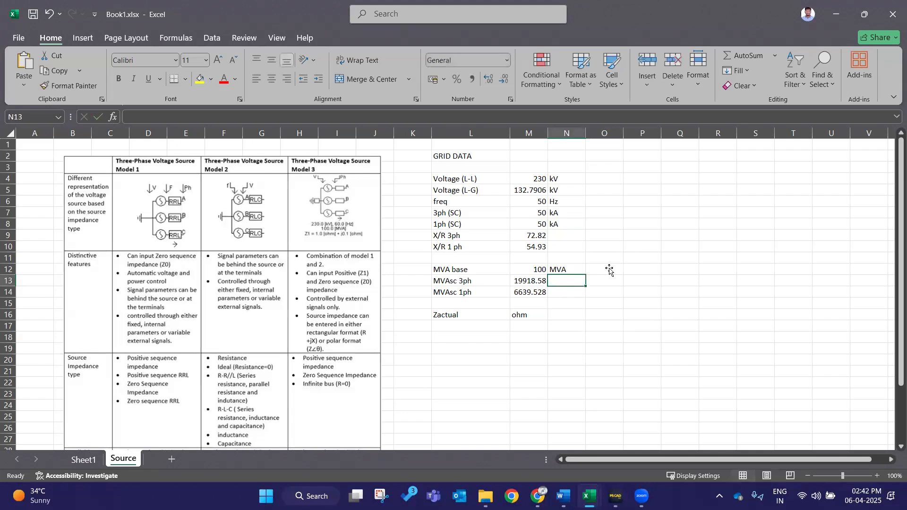
{"action": "left_click_drag", "start_coordinate": [585, 276], "coordinate": [585, 295]}
{"action": "left_click", "coordinate": [588, 279]}
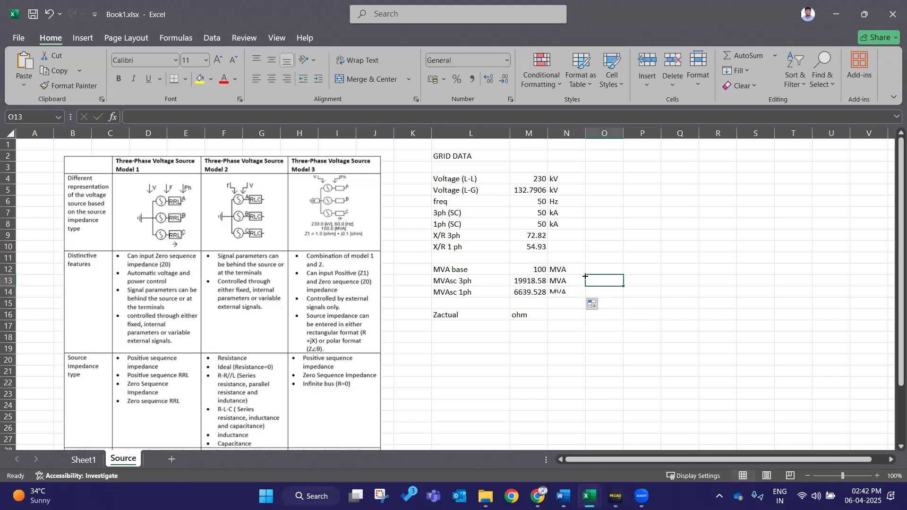
Check the formula behind the three-phase short-circuit MVA in M13, leaving it as it is.
{"action": "double_click", "coordinate": [525, 284]}
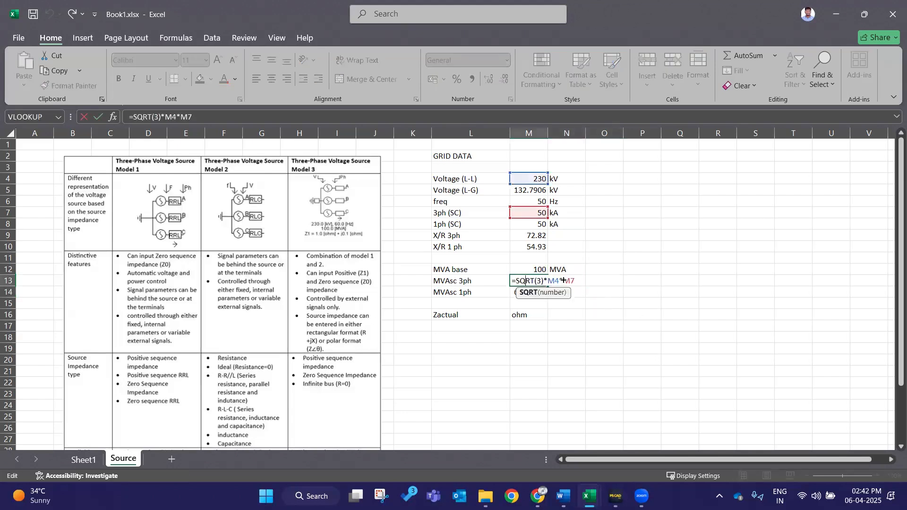
{"action": "left_click", "coordinate": [630, 289]}
{"action": "left_click", "coordinate": [565, 314]}
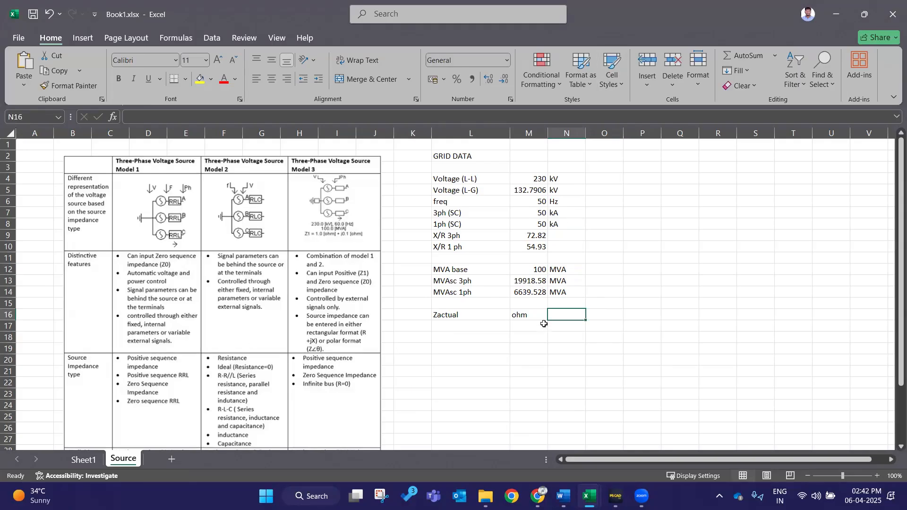
{"action": "key", "text": "alt+Tab"}
{"action": "key", "text": "F2"}
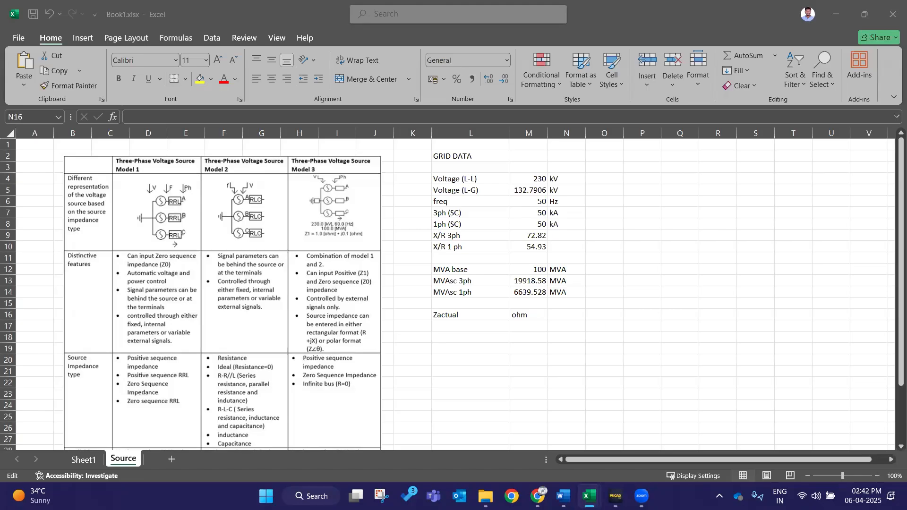
{"action": "key", "text": "Escape"}
{"action": "key", "text": "F2"}
{"action": "key", "text": "Escape"}
{"action": "key", "text": "F2"}
{"action": "key", "text": "Escape"}
{"action": "key", "text": "F2"}
{"action": "left_click", "coordinate": [635, 197]}
{"action": "left_click", "coordinate": [636, 192]}
{"action": "key", "text": "F2"}
{"action": "left_click", "coordinate": [646, 259]}
{"action": "key", "text": "ctrl+z"}
{"action": "key", "text": "F2"}
{"action": "left_click", "coordinate": [665, 226]}
Enter the heading "3Ph SC" in P4 for the three-phase short-circuit calculation.
{"action": "left_click", "coordinate": [642, 199]}
{"action": "key", "text": "Up"}
{"action": "key", "text": "Up"}
{"action": "key", "text": "F2"}
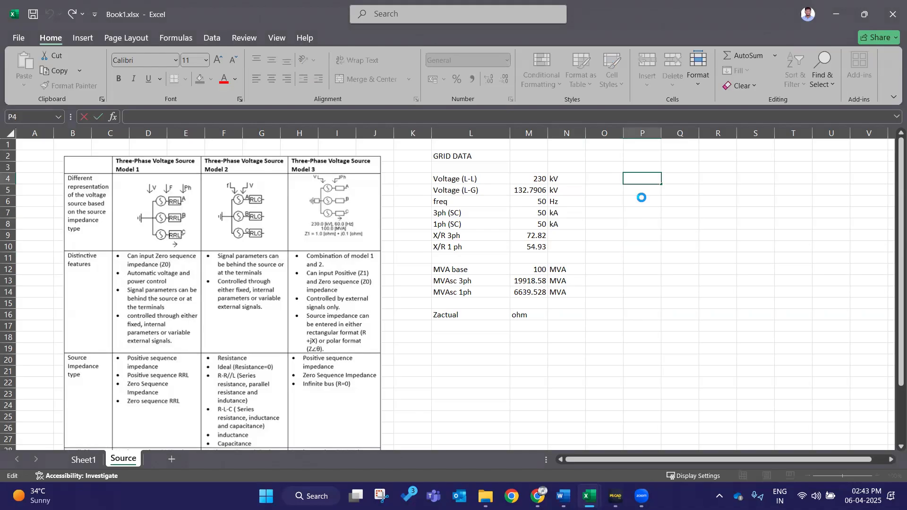
{"action": "type", "text": "3Ph SC"}
{"action": "key", "text": "Return"}
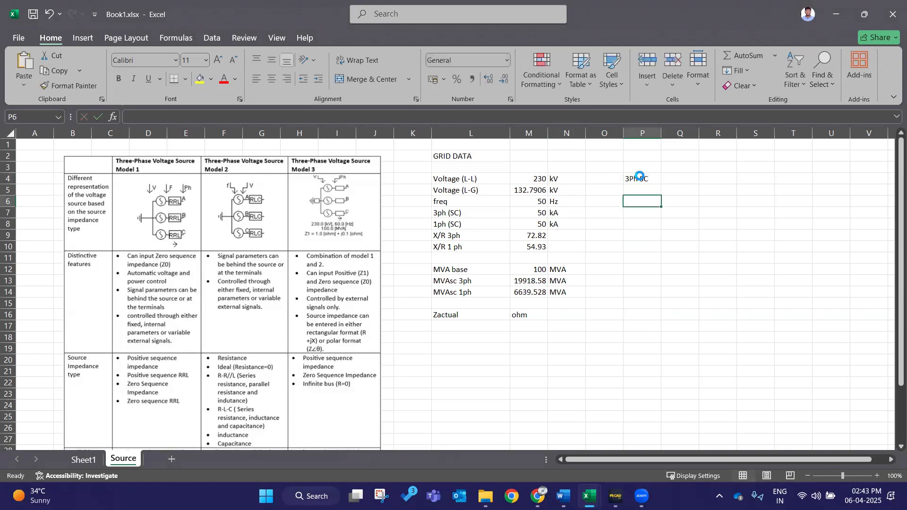
Enter the fault current label "If" in Q5 and its expression "E/Z1" as text in R5.
{"action": "key", "text": "Right"}
{"action": "type", "text": "If"}
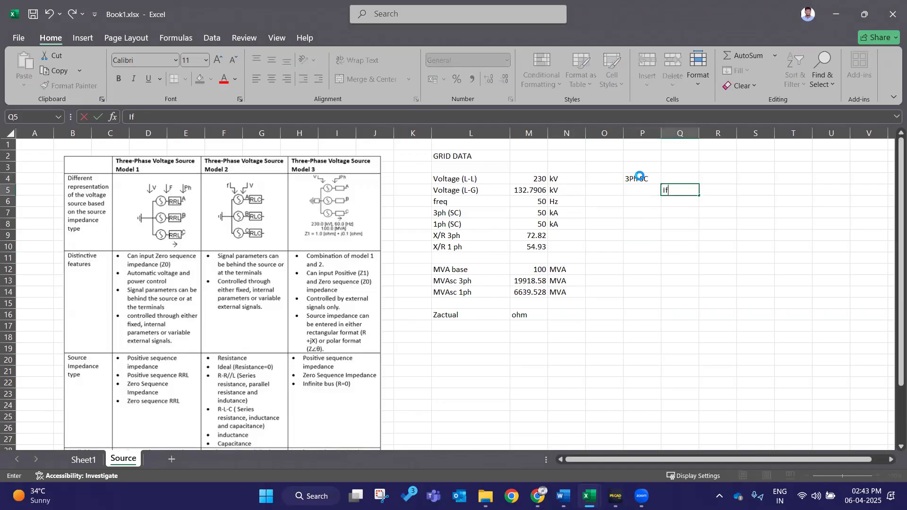
{"action": "key", "text": "Tab"}
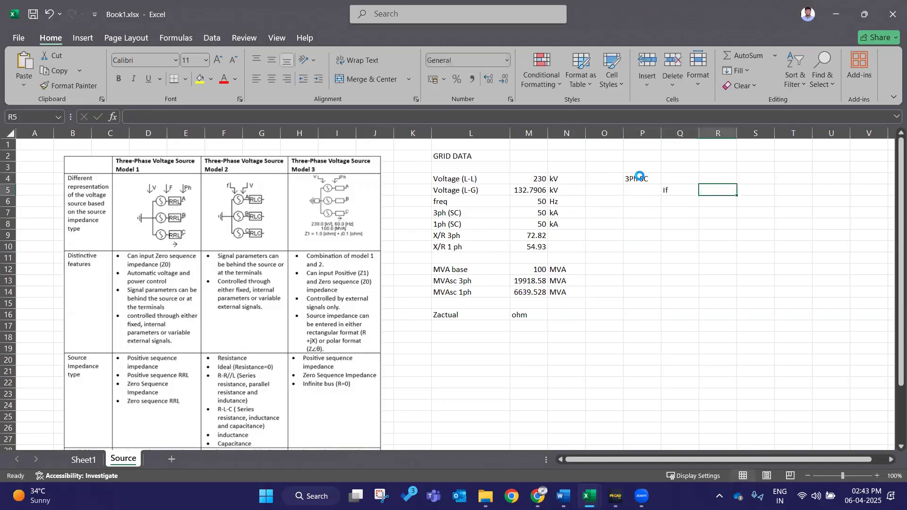
{"action": "type", "text": "E/Z1"}
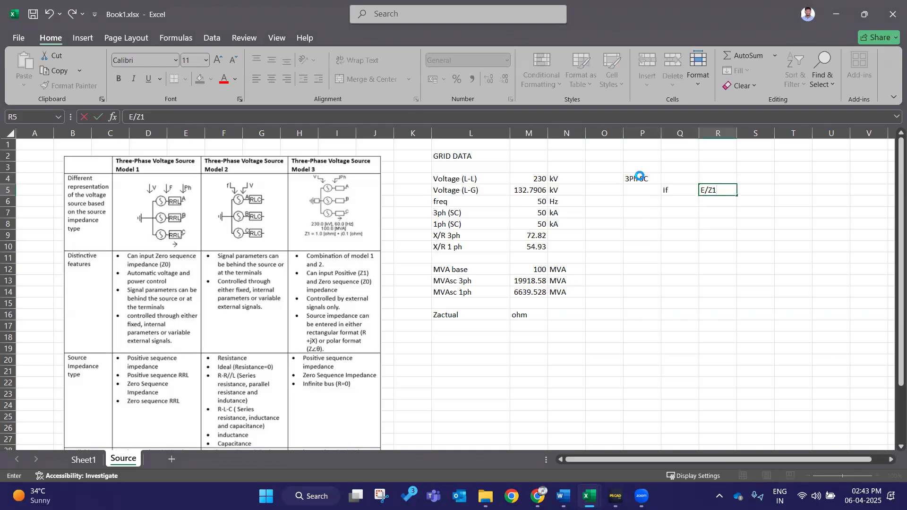
{"action": "key", "text": "Return"}
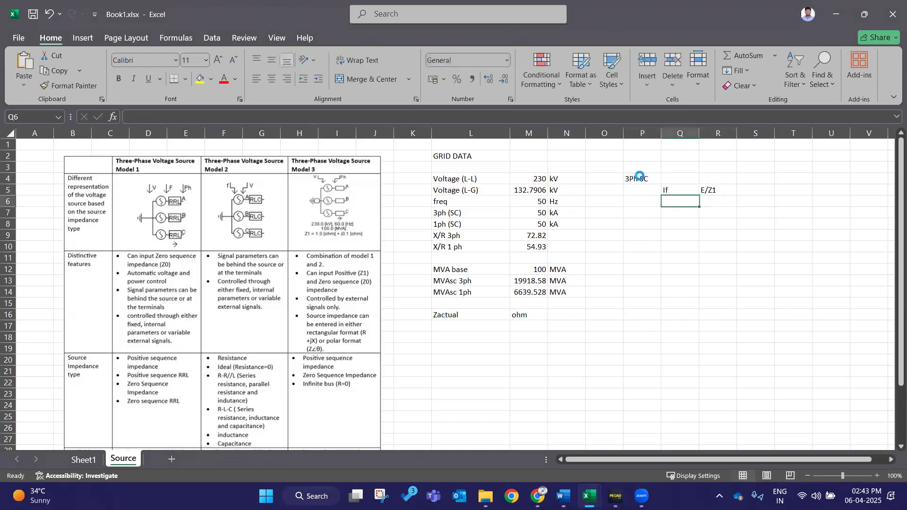
Enter the label "Z1" in Q6 and begin a formula for it in R6.
{"action": "type", "text": "Z1"}
{"action": "key", "text": "Tab"}
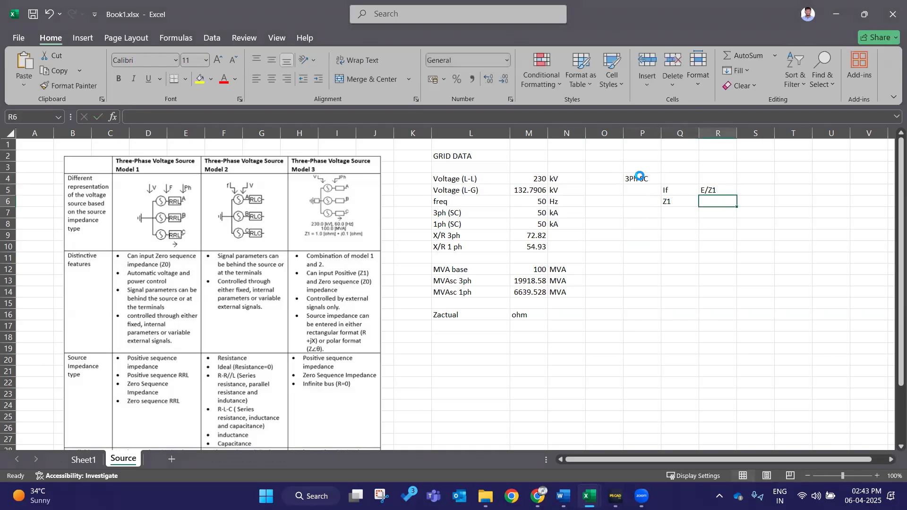
{"action": "type", "text": "="}
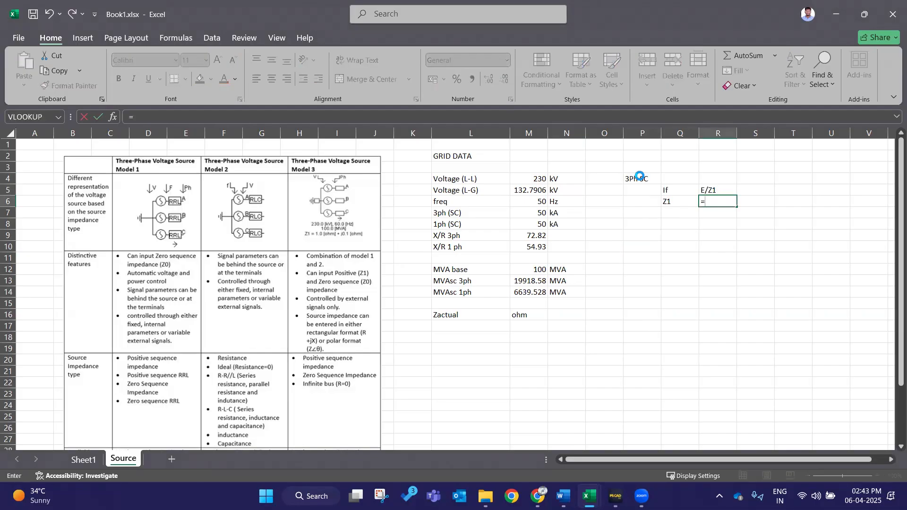
Enter the expression E/If for Z1 in cell R6 under the 3Ph SC heading.
{"action": "type", "text": "E"}
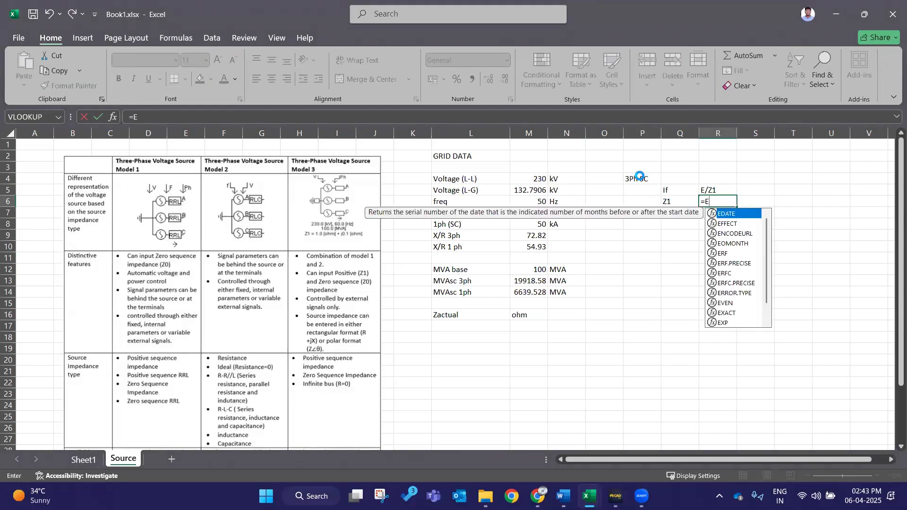
{"action": "type", "text": "/"}
{"action": "key", "text": "BackSpace"}
{"action": "key", "text": "BackSpace"}
{"action": "key", "text": "BackSpace"}
{"action": "type", "text": "e"}
{"action": "key", "text": "BackSpace"}
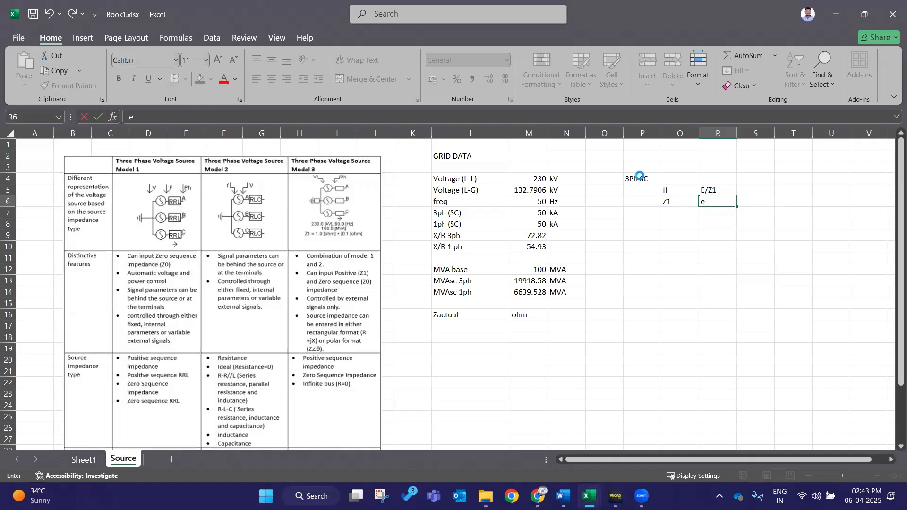
{"action": "type", "text": "E/If"}
{"action": "left_click", "coordinate": [761, 278]}
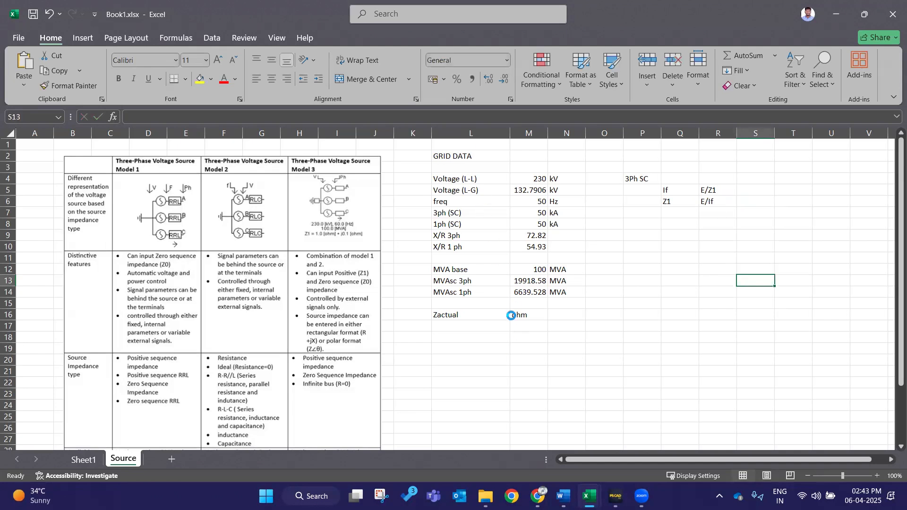
{"action": "left_click", "coordinate": [524, 326]}
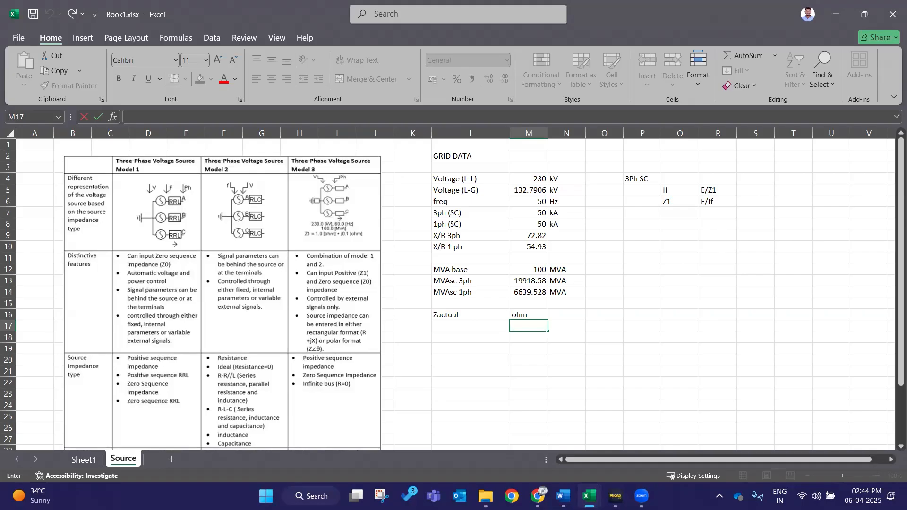
{"action": "key", "text": "alt+Tab"}
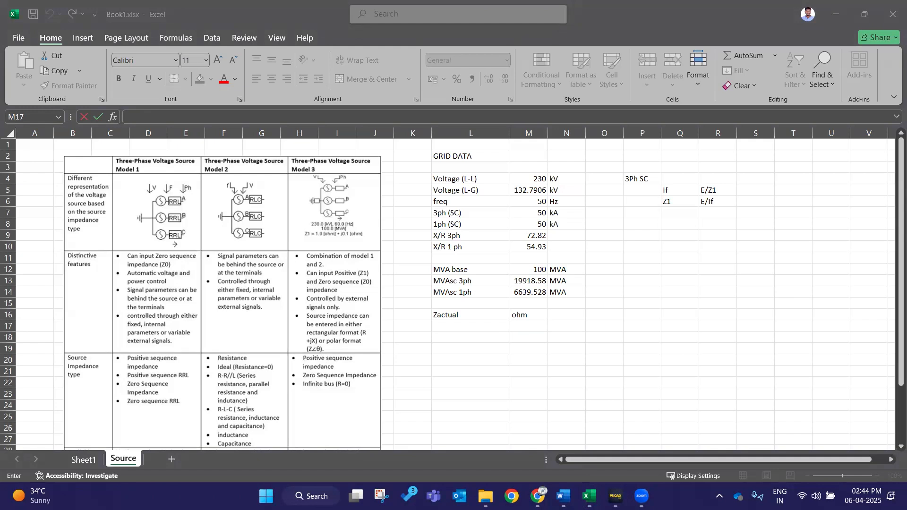
{"action": "left_click", "coordinate": [560, 319]}
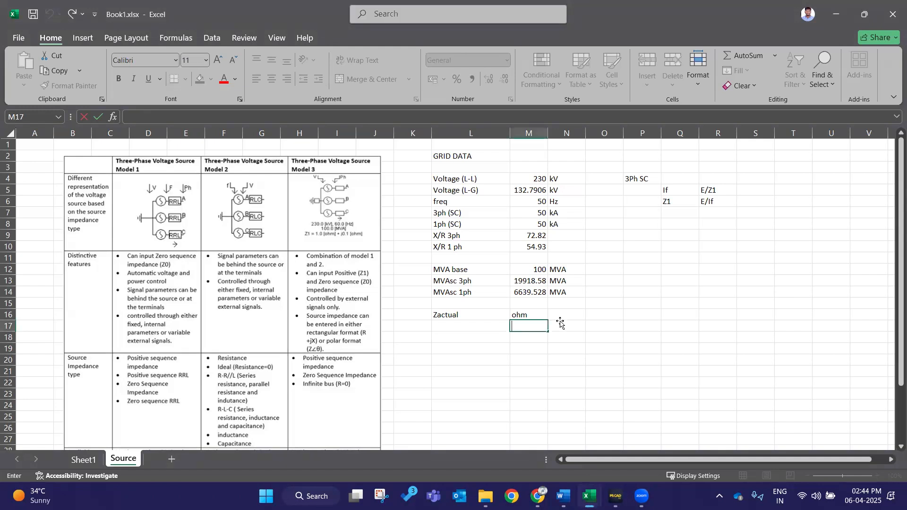
{"action": "double_click", "coordinate": [530, 325]}
Move the Zactual label and its ohm unit down two rows to L18:M18.
{"action": "left_click", "coordinate": [438, 304]}
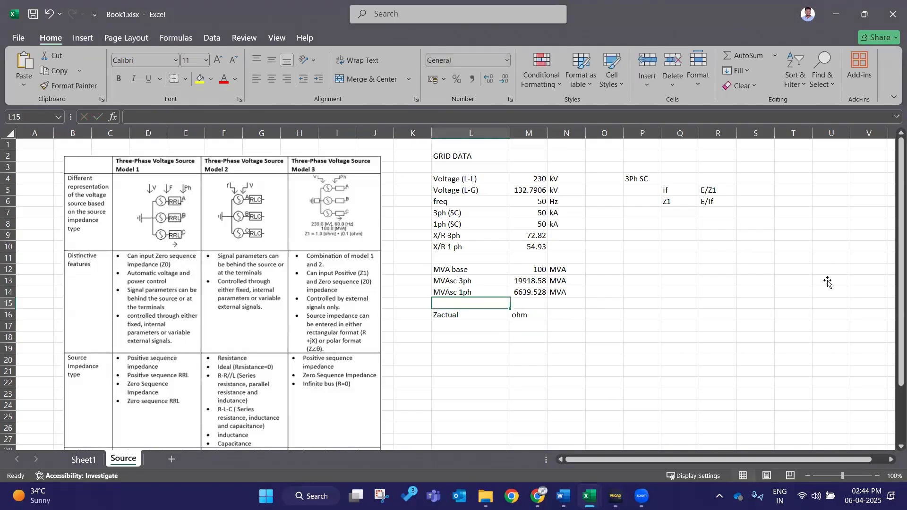
{"action": "double_click", "coordinate": [564, 314]}
{"action": "left_click_drag", "start_coordinate": [465, 316], "coordinate": [539, 334]}
Calculate Zactual in cell N18 with the formula =M5/M7, dividing the L-G voltage by the 3ph short-circuit current.
{"action": "double_click", "coordinate": [566, 338]}
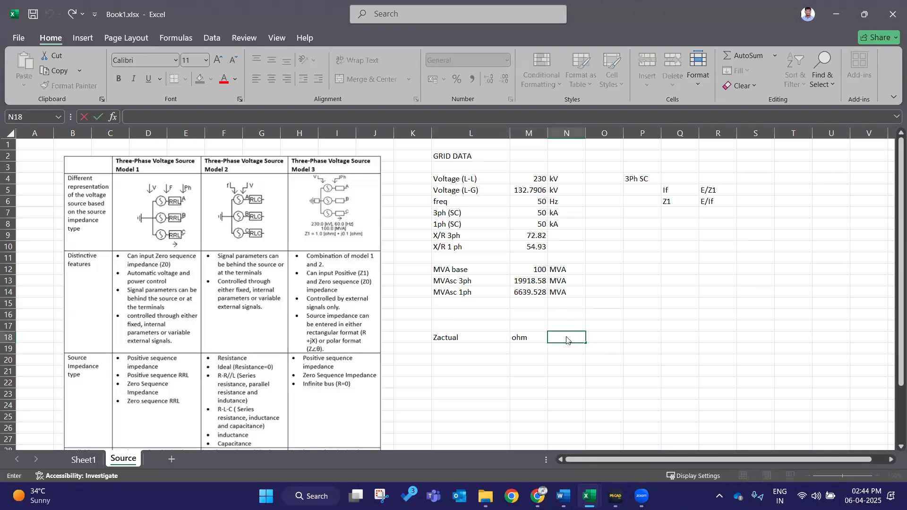
{"action": "type", "text": "="}
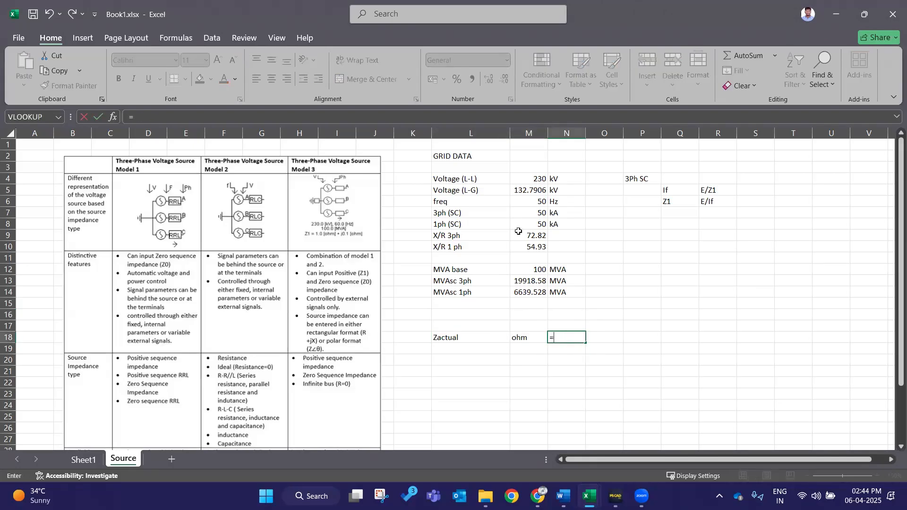
{"action": "left_click", "coordinate": [532, 191]}
{"action": "type", "text": "/"}
{"action": "left_click", "coordinate": [513, 213]}
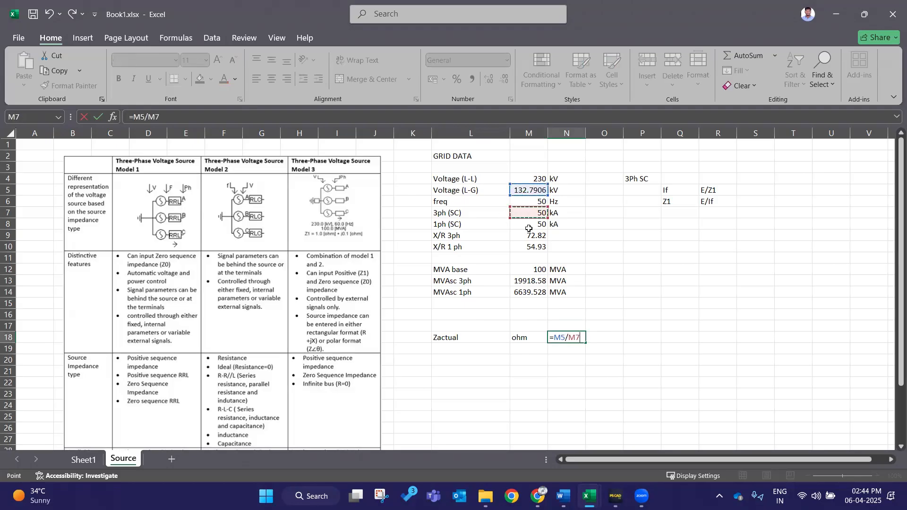
{"action": "key", "text": "Return"}
Add the headings Pos in N17 and Zero in O17, and narrow column L slightly.
{"action": "left_click", "coordinate": [573, 327]}
{"action": "type", "text": "Pos"}
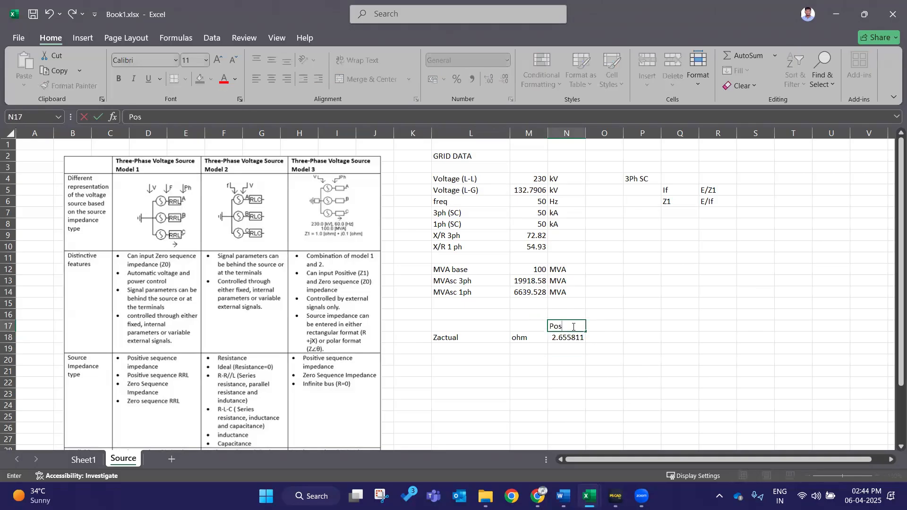
{"action": "key", "text": "Tab"}
{"action": "type", "text": "Zero"}
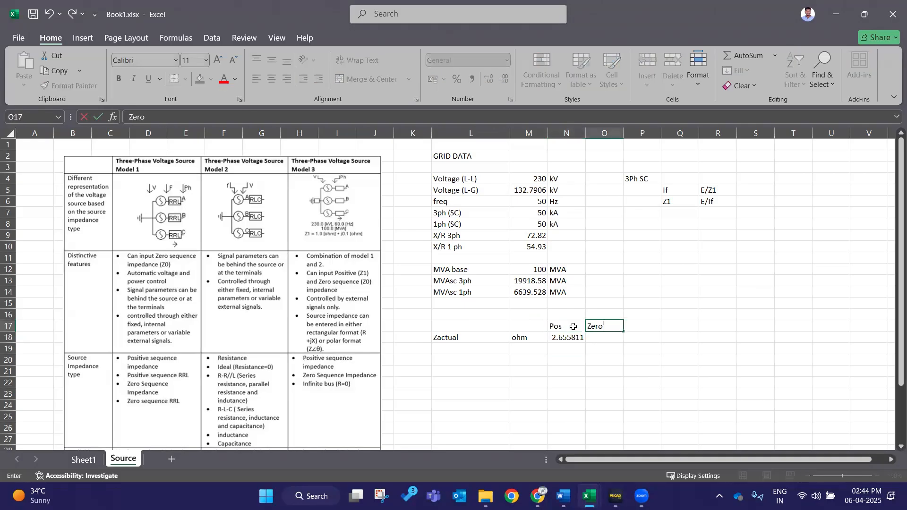
{"action": "key", "text": "Return"}
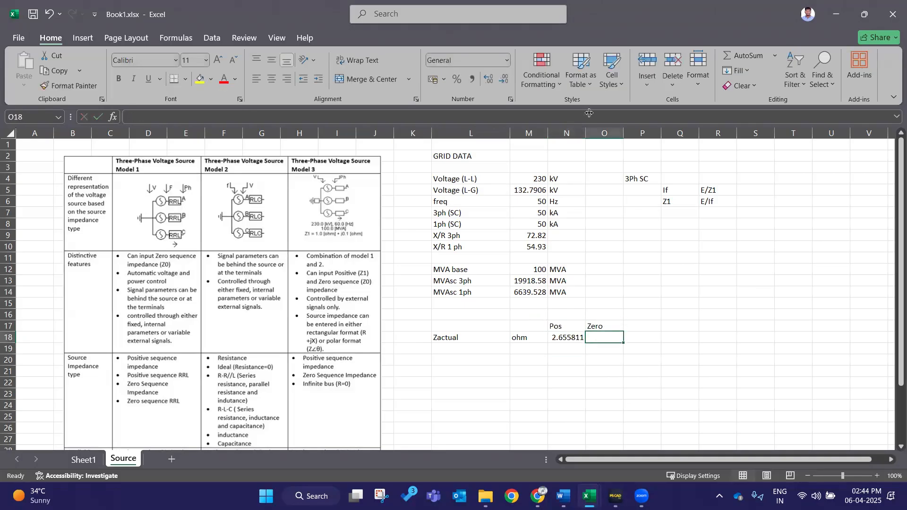
{"action": "left_click_drag", "start_coordinate": [509, 134], "coordinate": [498, 134]}
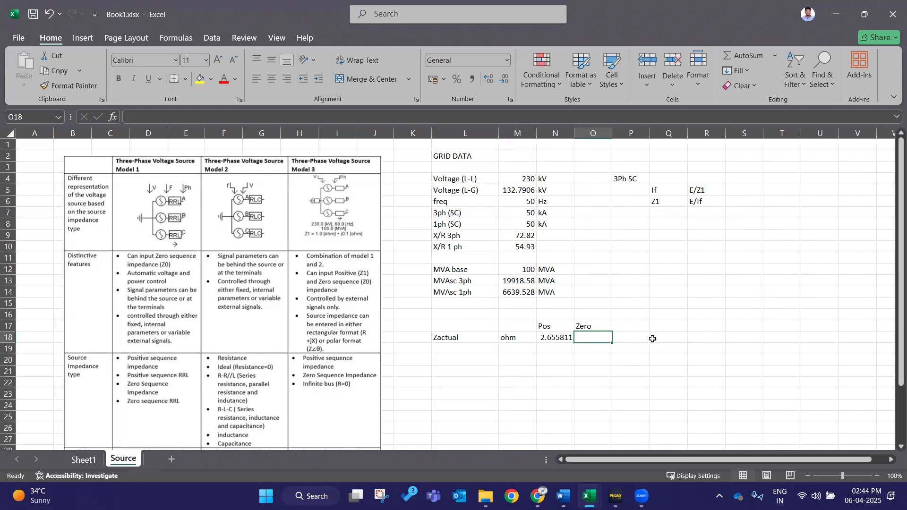
{"action": "left_click", "coordinate": [664, 337]}
{"action": "left_click", "coordinate": [675, 235]}
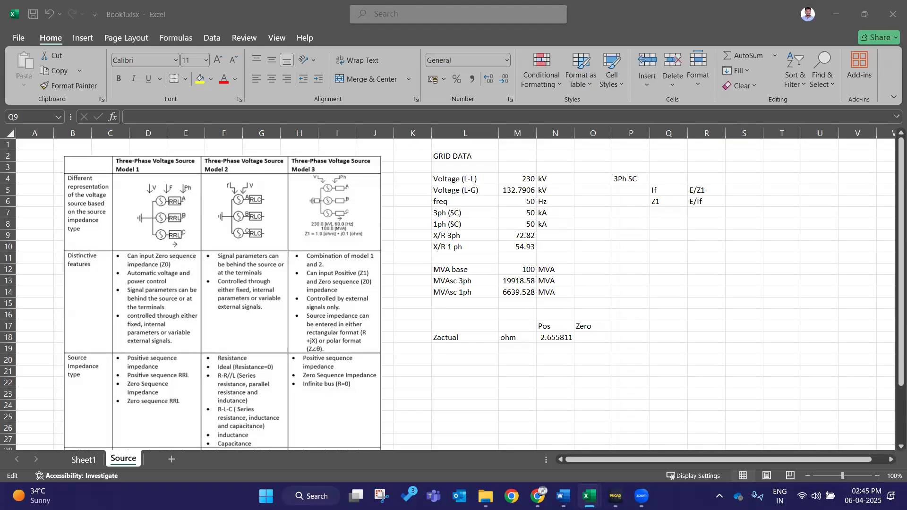
{"action": "key", "text": "Escape"}
{"action": "left_click", "coordinate": [572, 377]}
{"action": "scroll", "coordinate": [619, 307], "scroll_direction": "down", "scroll_amount": 2}
{"action": "scroll", "coordinate": [684, 300], "scroll_direction": "up", "scroll_amount": 1}
{"action": "scroll", "coordinate": [684, 303], "scroll_direction": "up", "scroll_amount": 1}
{"action": "scroll", "coordinate": [685, 303], "scroll_direction": "up", "scroll_amount": 1, "text": "ctrl"}
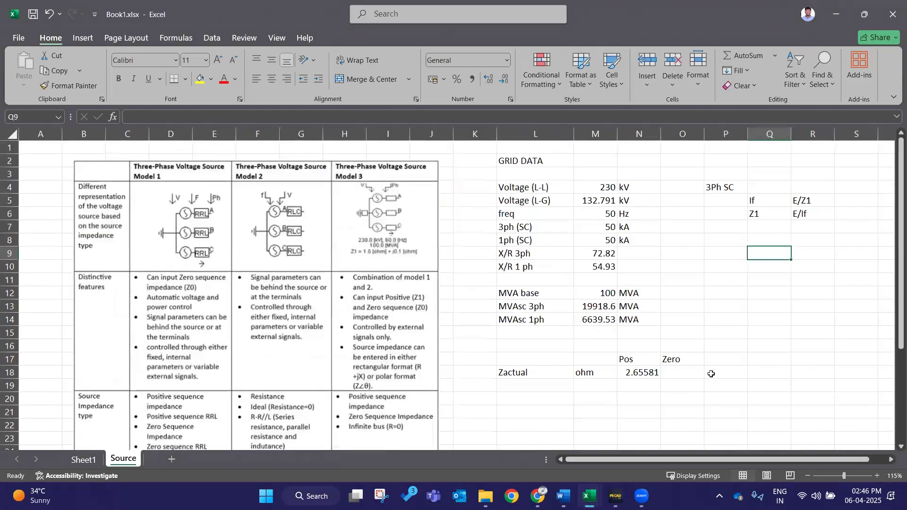
{"action": "left_click", "coordinate": [687, 373]}
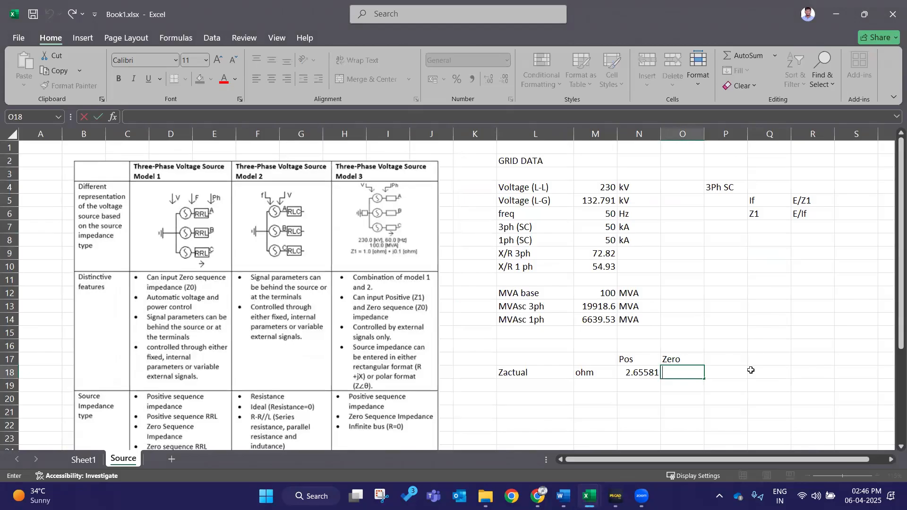
{"action": "key", "text": "Return"}
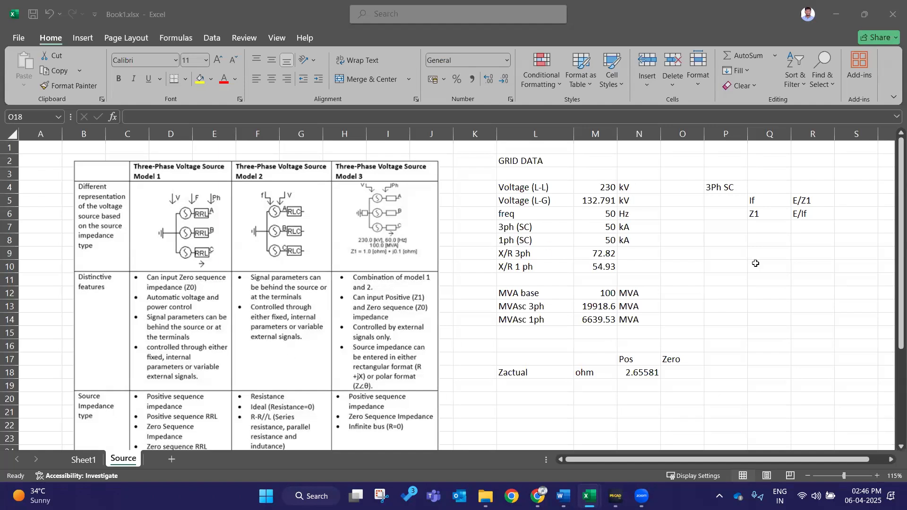
Enter the heading 1ph SC in cell P9.
{"action": "left_click", "coordinate": [721, 253]}
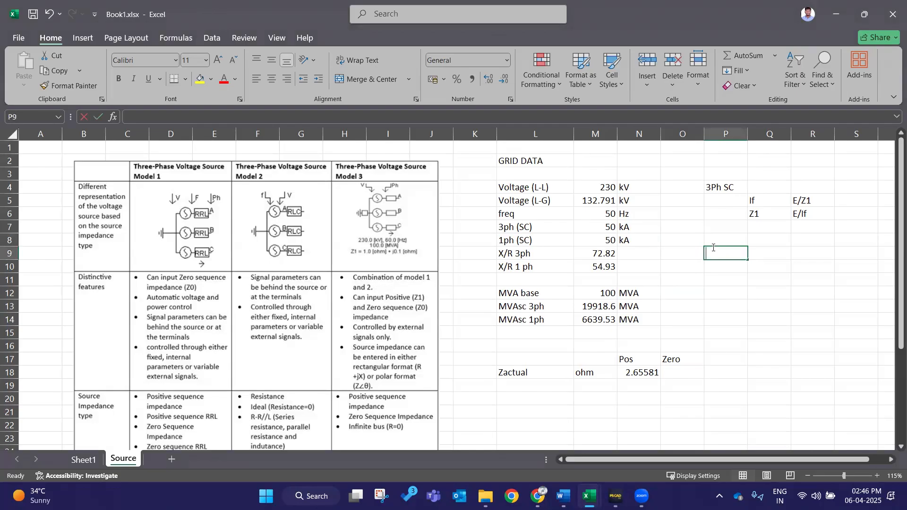
{"action": "type", "text": "1pf"}
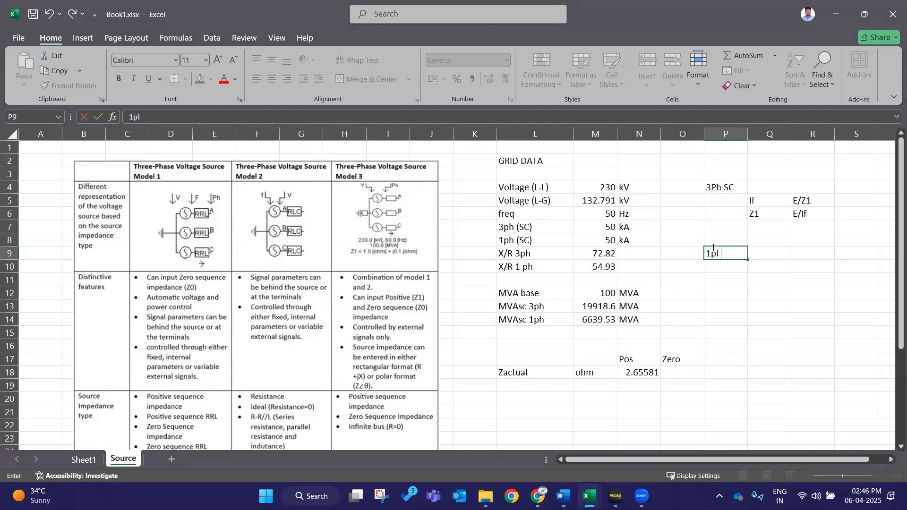
{"action": "key", "text": "BackSpace"}
{"action": "type", "text": "h SC"}
{"action": "key", "text": "Return"}
Enter If in Q10 with its single-phase fault expression 3E/(Z1+Z2+Z0) in R10.
{"action": "key", "text": "Right"}
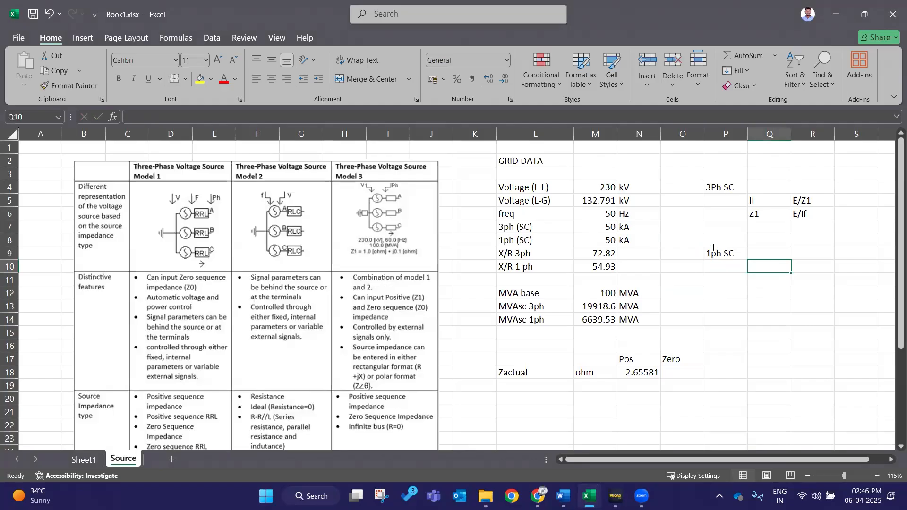
{"action": "type", "text": "If"}
{"action": "key", "text": "Tab"}
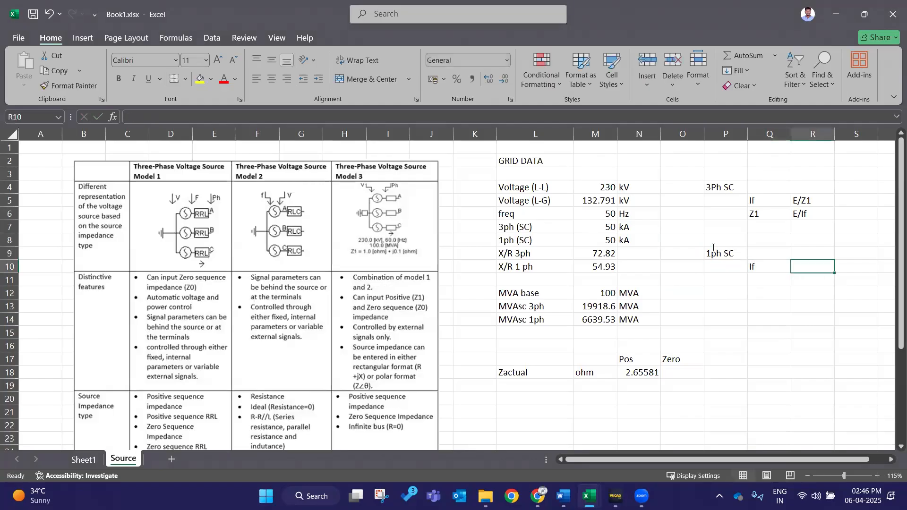
{"action": "type", "text": "#E"}
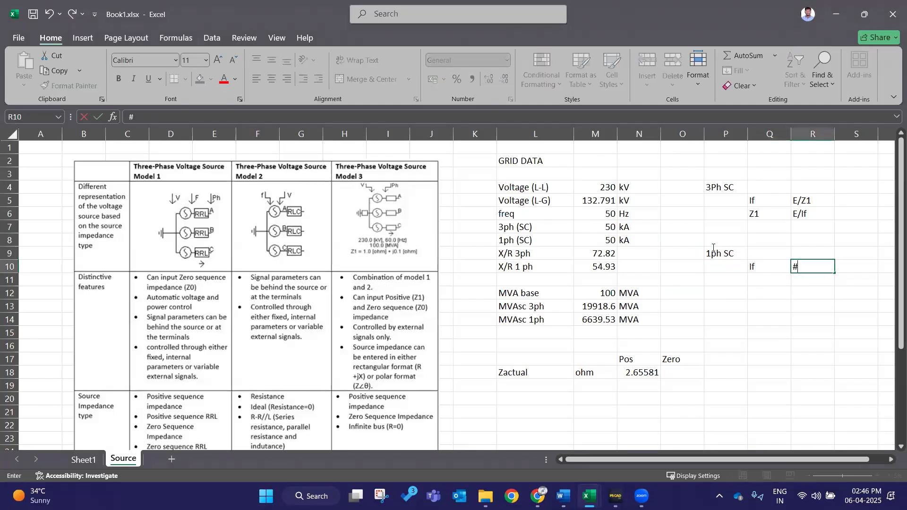
{"action": "key", "text": "BackSpace"}
{"action": "key", "text": "BackSpace"}
{"action": "type", "text": "3E/(Z1+Z2+Z"}
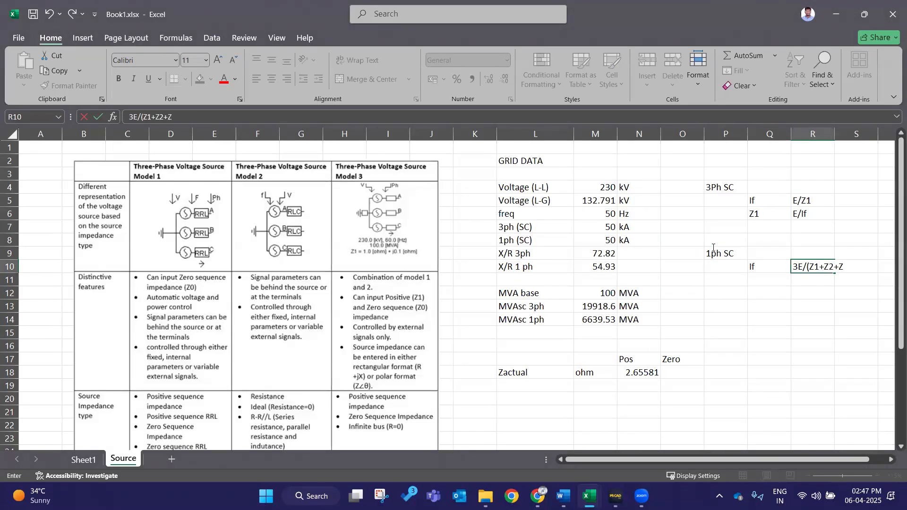
{"action": "type", "text": "0)"}
{"action": "key", "text": "Return"}
{"action": "left_click", "coordinate": [774, 277]}
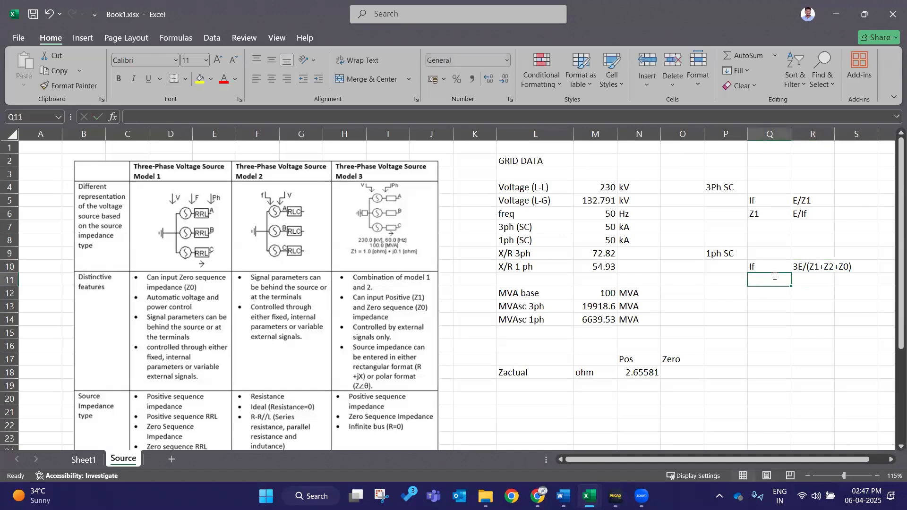
{"action": "key", "text": "Down"}
{"action": "key", "text": "Down"}
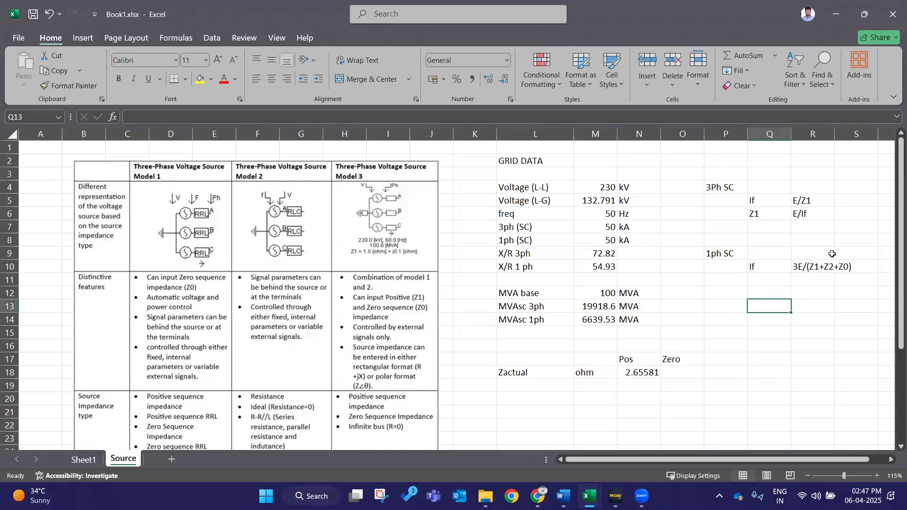
{"action": "left_click", "coordinate": [773, 281]}
{"action": "double_click", "coordinate": [774, 282]}
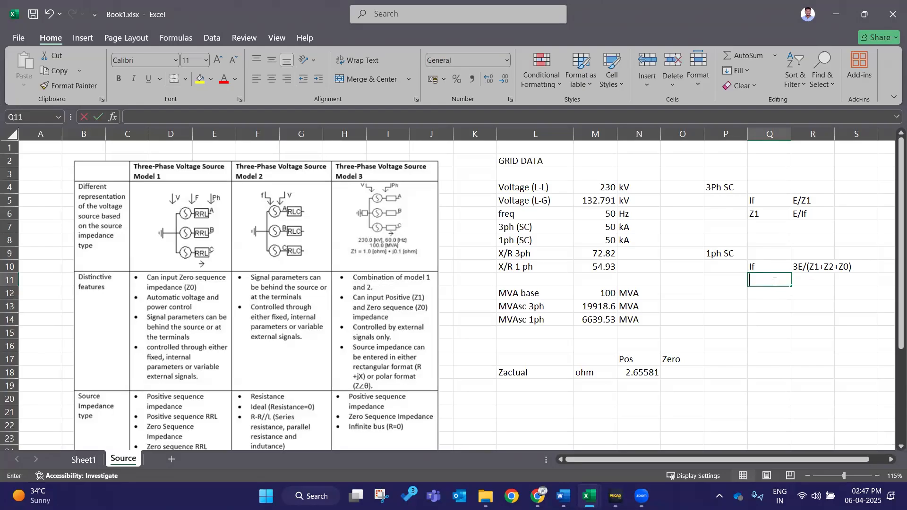
Enter the simplified single-phase fault expression 3E/(2*Z1+Z0) in cell R11.
{"action": "double_click", "coordinate": [805, 281]}
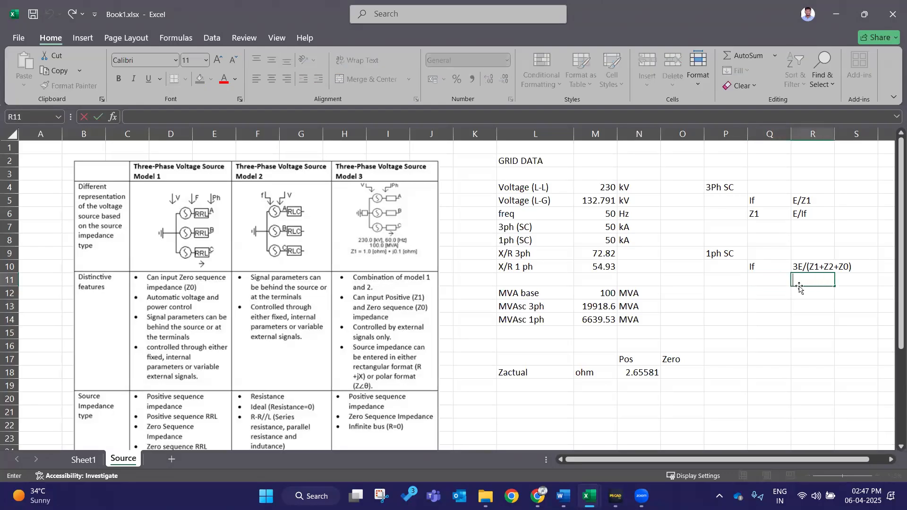
{"action": "type", "text": "3E"}
{"action": "key", "text": "Tab"}
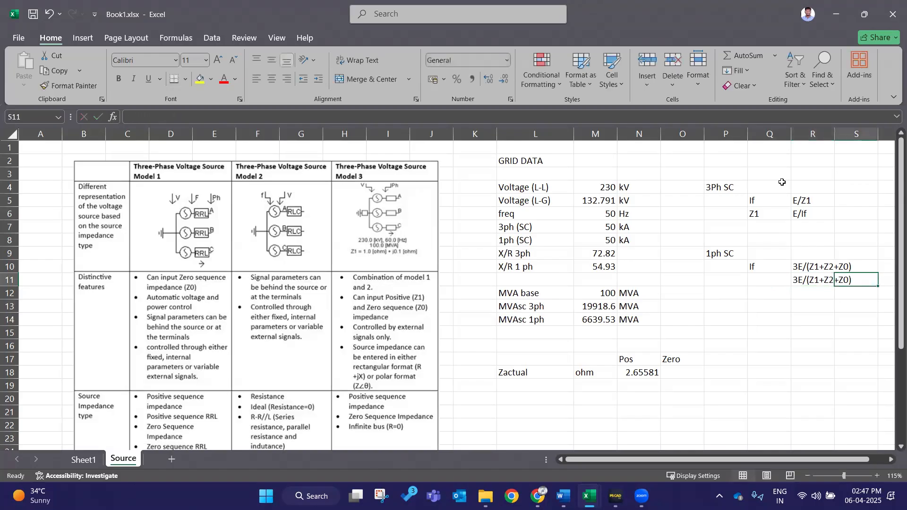
{"action": "double_click", "coordinate": [827, 280]}
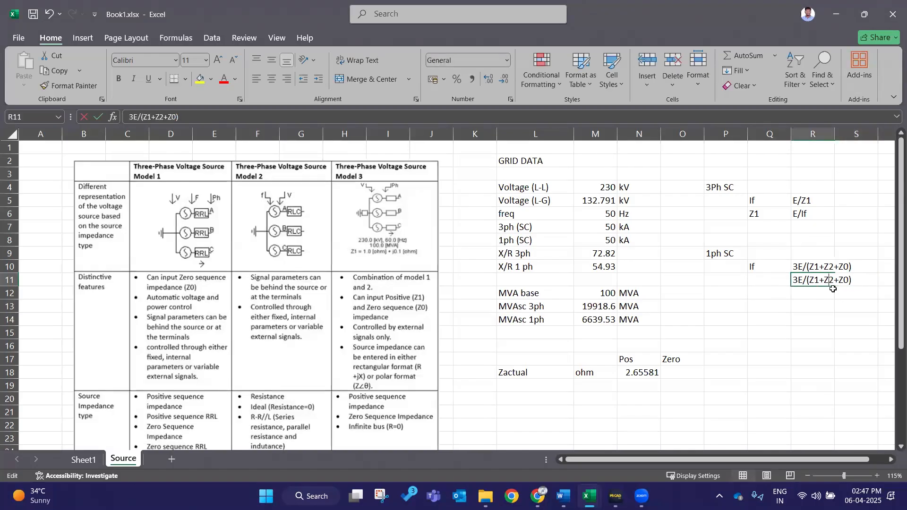
{"action": "key", "text": "Delete"}
{"action": "key", "text": "Delete"}
{"action": "key", "text": "Delete"}
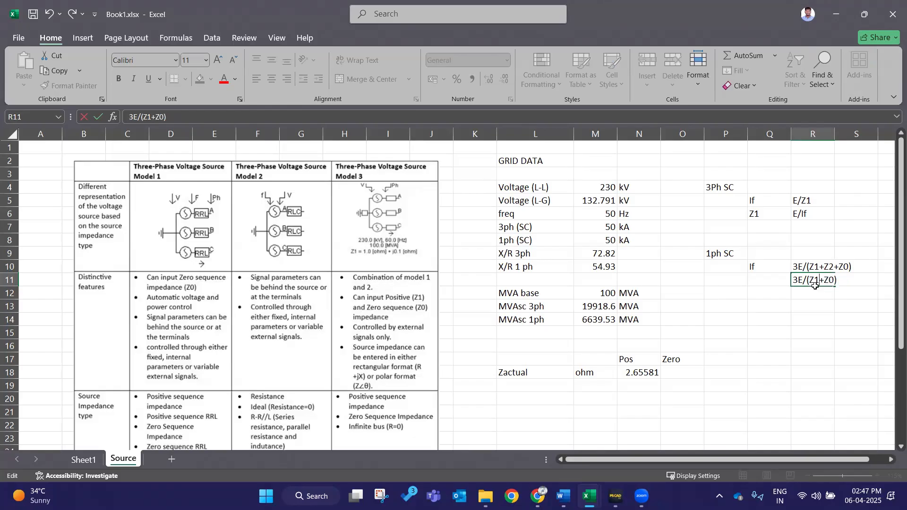
{"action": "type", "text": "2*"}
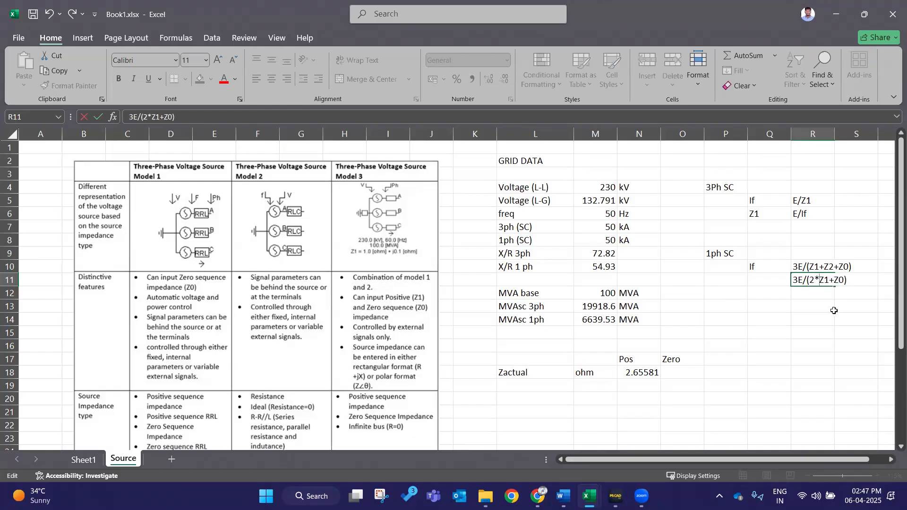
{"action": "left_click", "coordinate": [853, 316]}
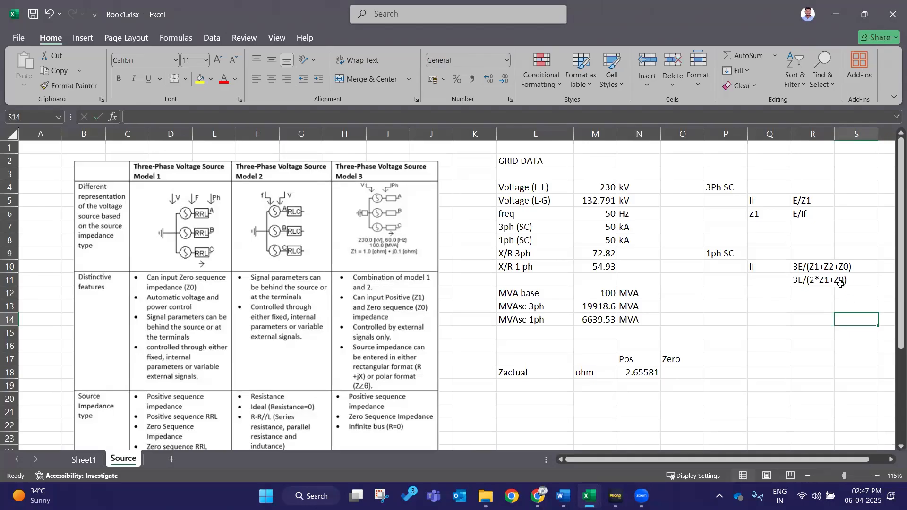
{"action": "left_click", "coordinate": [681, 369]}
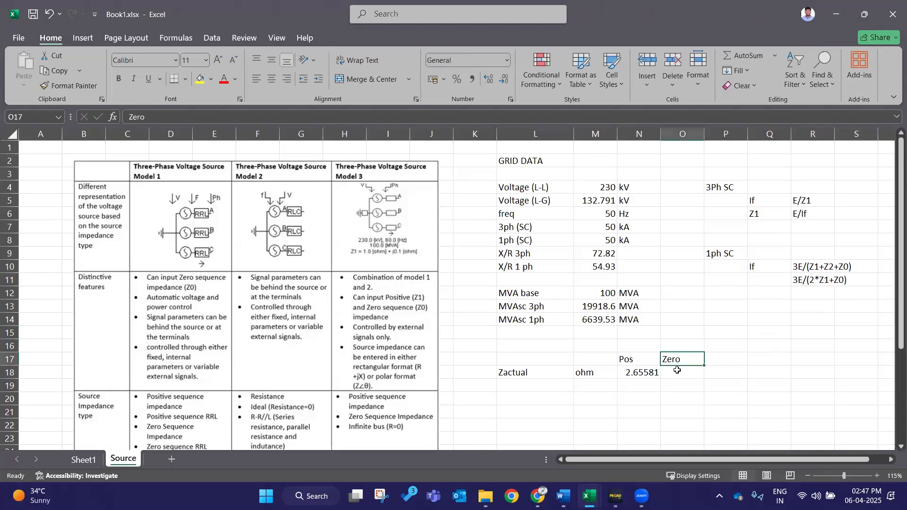
{"action": "left_click", "coordinate": [765, 373]}
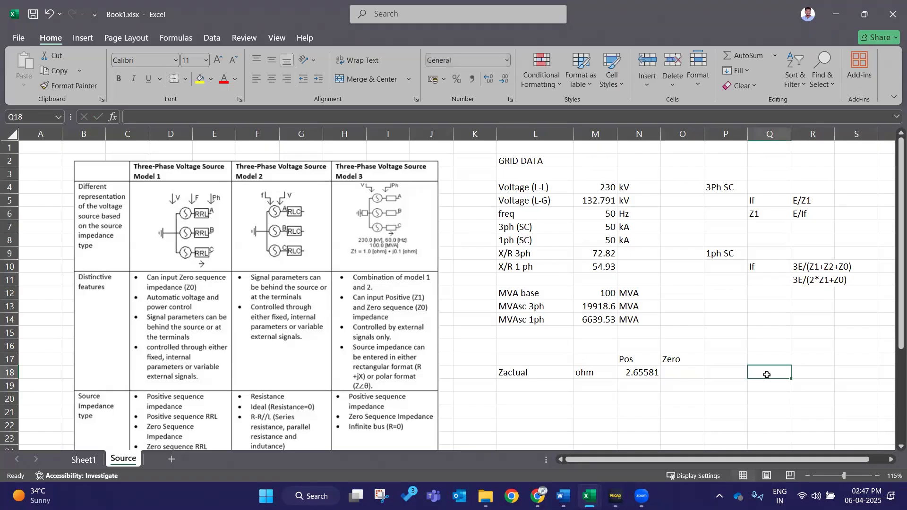
Enter the label Z0 in cell Q12 under the single-phase fault formulas.
{"action": "left_click", "coordinate": [820, 295]}
{"action": "double_click", "coordinate": [820, 295]}
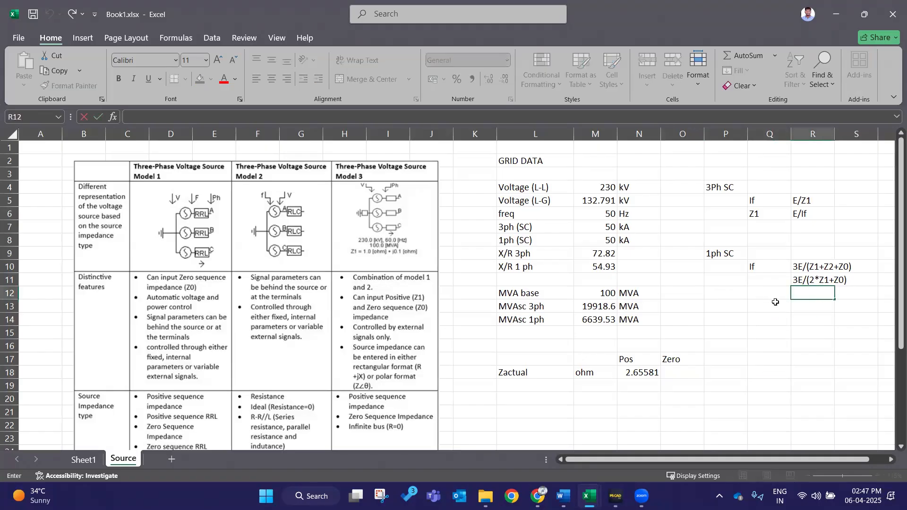
{"action": "left_click", "coordinate": [777, 302]}
{"action": "key", "text": "Up"}
{"action": "type", "text": "Z0"}
{"action": "left_click", "coordinate": [813, 293]}
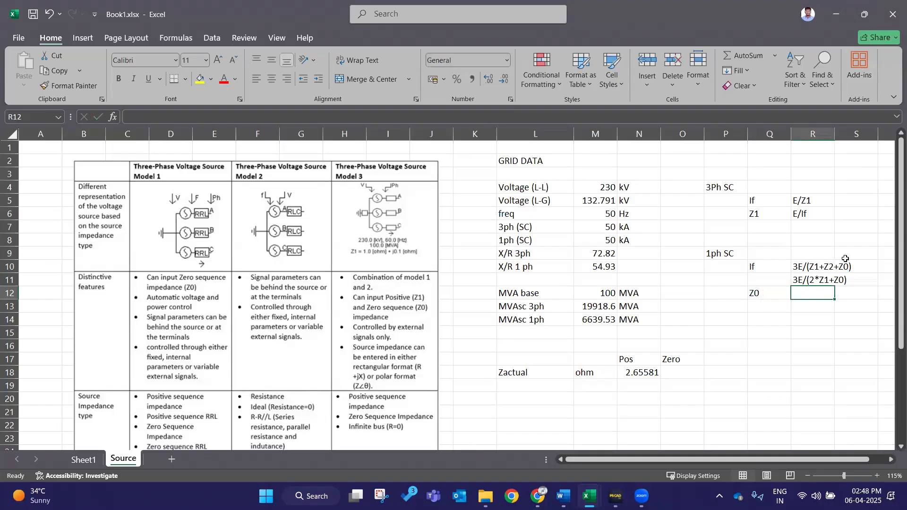
{"action": "double_click", "coordinate": [810, 296]}
{"action": "key", "text": "Return"}
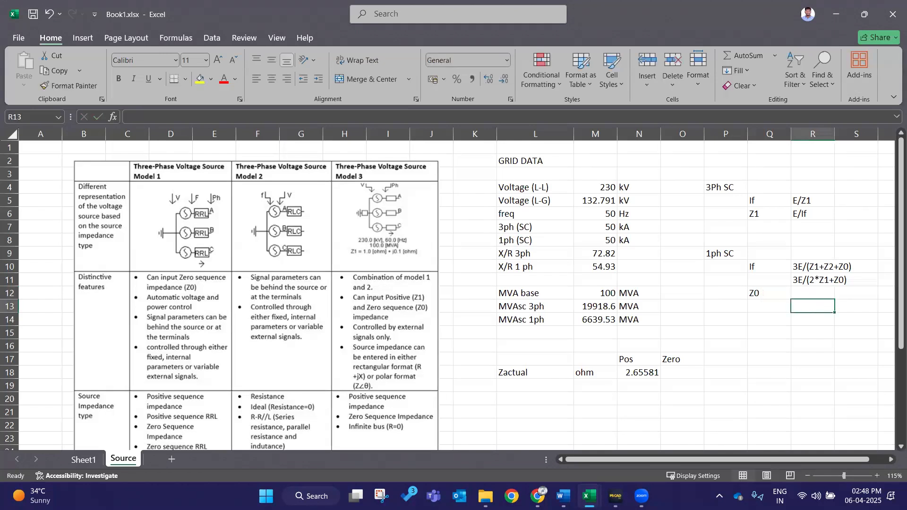
{"action": "key", "text": "F2"}
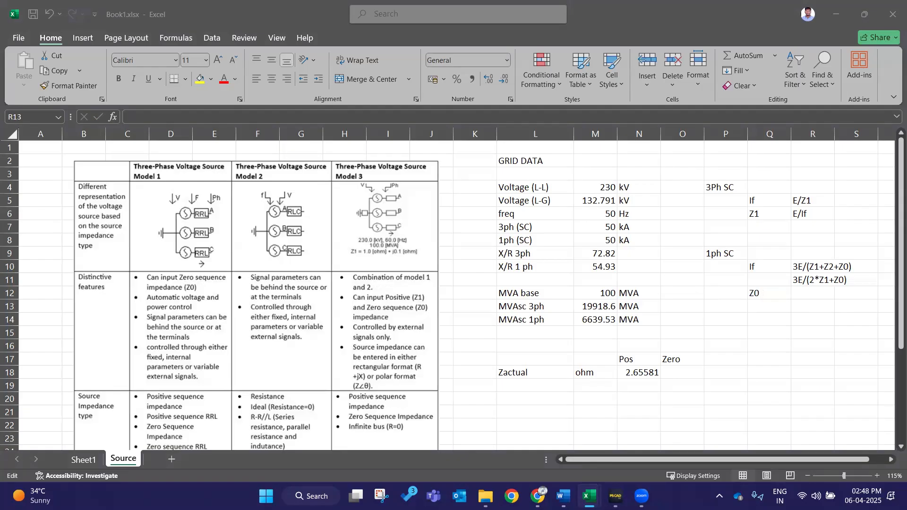
{"action": "key", "text": "Escape"}
Replace the label in Q12 with the denominator 2*Z1+Z0 copied from the expression in R11, without its closing parenthesis.
{"action": "left_click", "coordinate": [760, 292]}
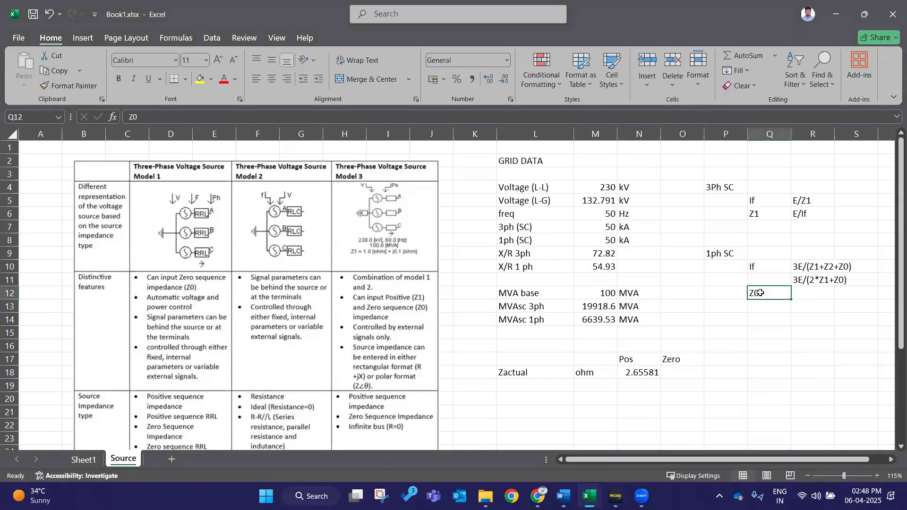
{"action": "left_click", "coordinate": [826, 279]}
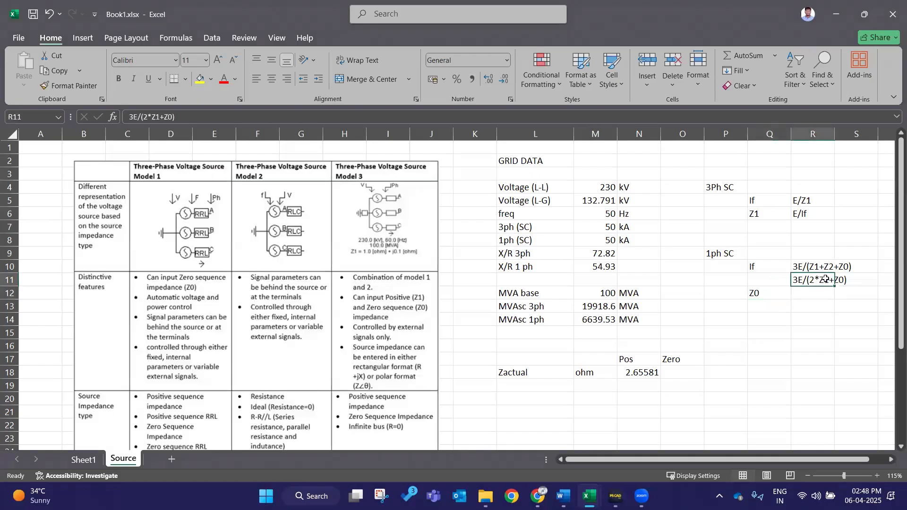
{"action": "double_click", "coordinate": [845, 281]}
{"action": "left_click_drag", "start_coordinate": [847, 281], "coordinate": [810, 282]}
{"action": "key", "text": "ctrl+c"}
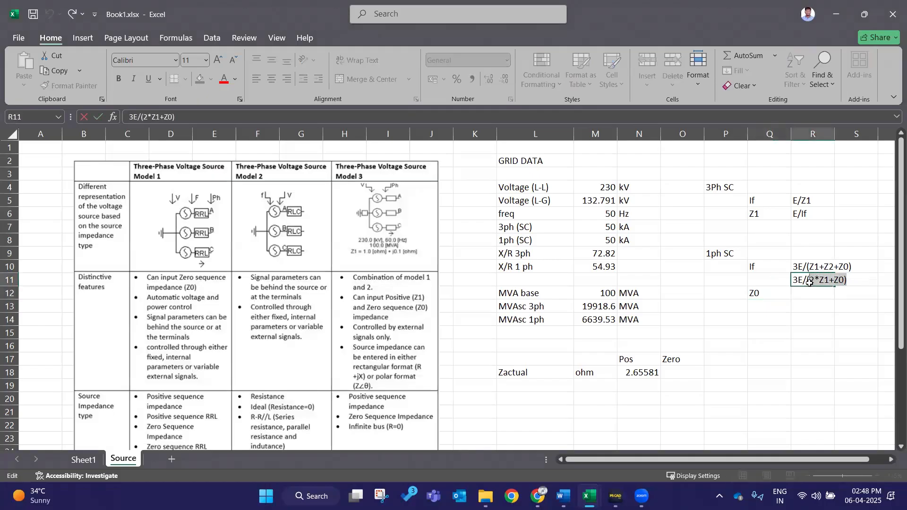
{"action": "left_click", "coordinate": [804, 319]}
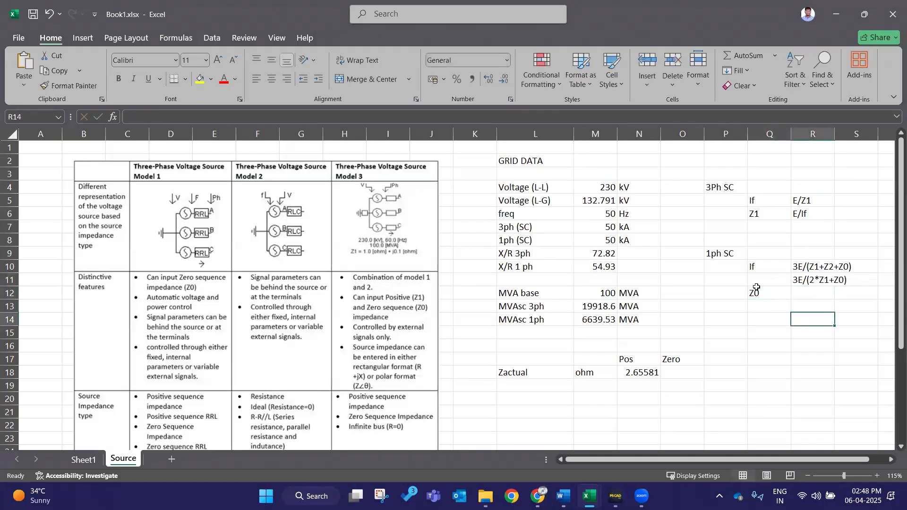
{"action": "double_click", "coordinate": [768, 293]}
{"action": "left_click_drag", "start_coordinate": [767, 294], "coordinate": [676, 308]}
{"action": "key", "text": "ctrl+v"}
{"action": "left_click", "coordinate": [764, 380]}
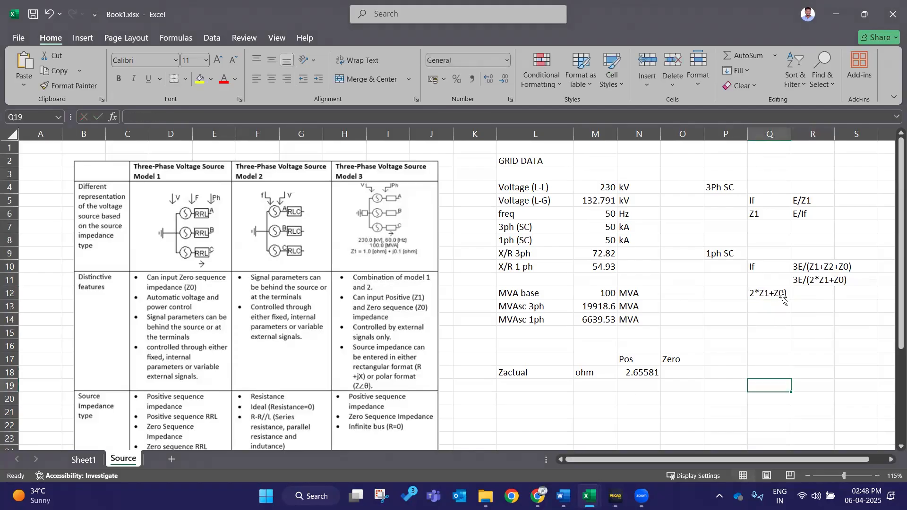
{"action": "double_click", "coordinate": [787, 293]}
{"action": "key", "text": "BackSpace"}
Enter the expression 3E/If in cell R12 beside 2*Z1+Z0.
{"action": "left_click", "coordinate": [798, 297]}
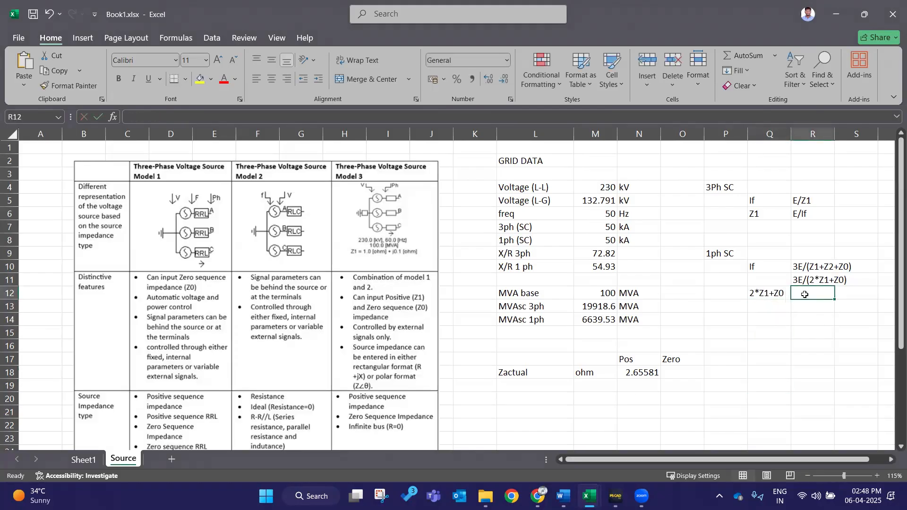
{"action": "double_click", "coordinate": [804, 294]}
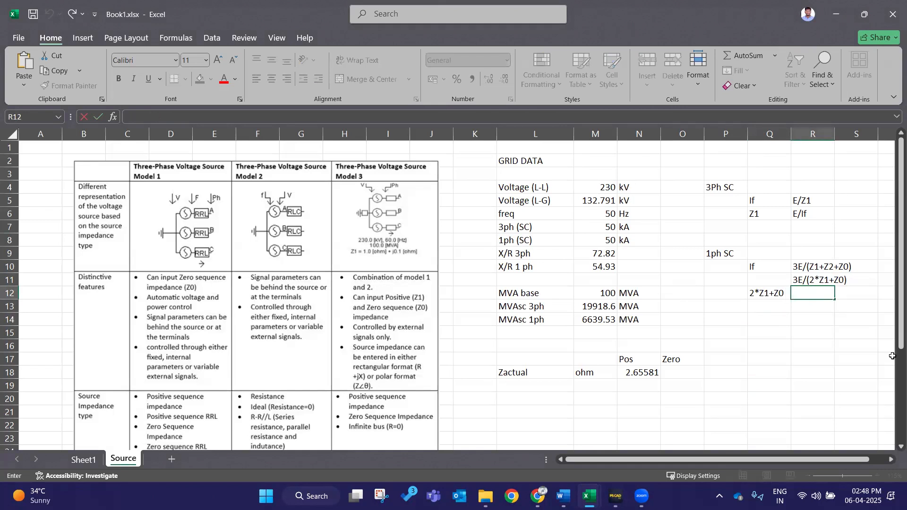
{"action": "type", "text": "#"}
{"action": "key", "text": "BackSpace"}
{"action": "type", "text": "3E/If"}
{"action": "key", "text": "Return"}
Enter the label Z0 in Q13 with its expression (3E/If)-(2*Z1) in R13.
{"action": "key", "text": "Left"}
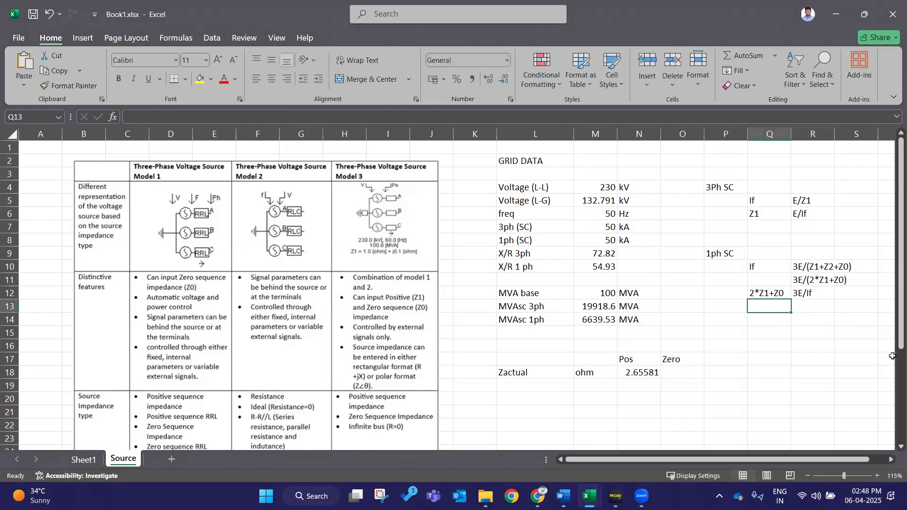
{"action": "type", "text": "Z0"}
{"action": "key", "text": "Tab"}
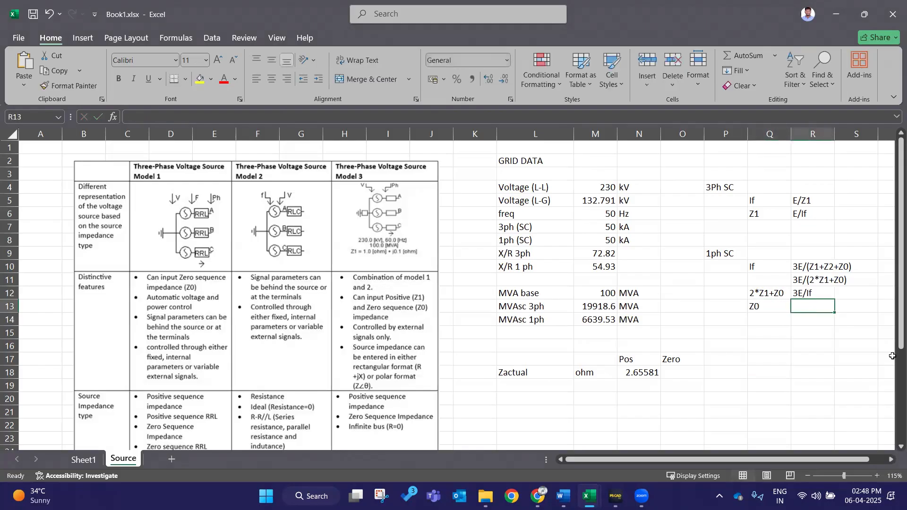
{"action": "type", "text": "(3E"}
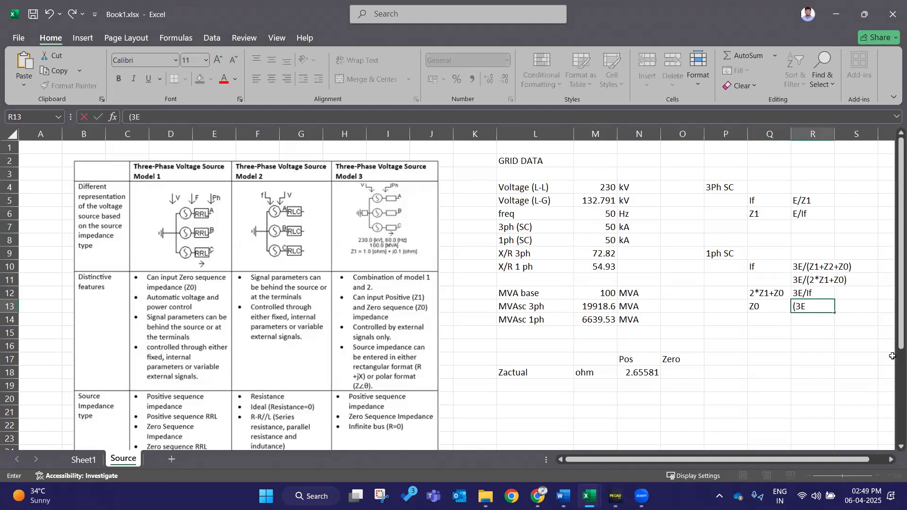
{"action": "type", "text": "/If)-(2*Z1)"}
{"action": "key", "text": "Return"}
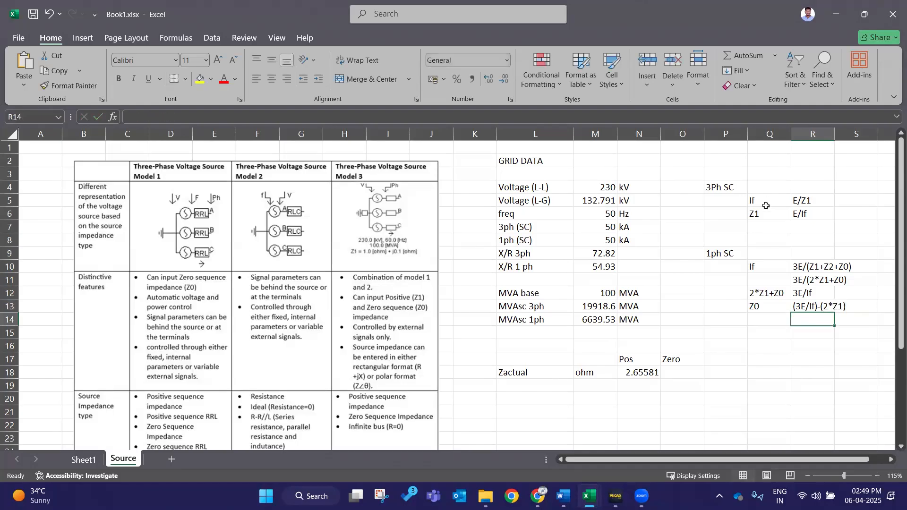
Fill the Z1 formula cells Q6:R6 and the Z0 formula cells Q13:S13 with yellow.
{"action": "left_click_drag", "start_coordinate": [777, 214], "coordinate": [806, 214]}
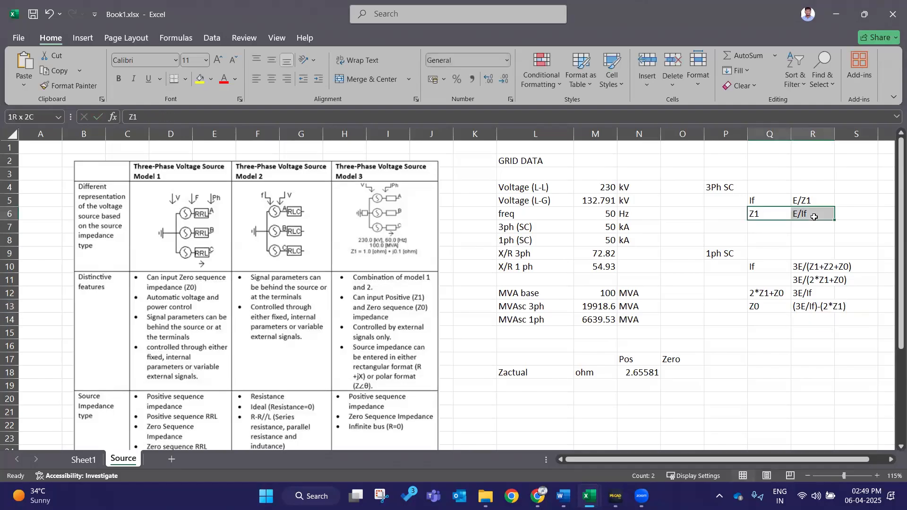
{"action": "left_click", "coordinate": [199, 79]}
{"action": "left_click_drag", "start_coordinate": [777, 308], "coordinate": [792, 313]}
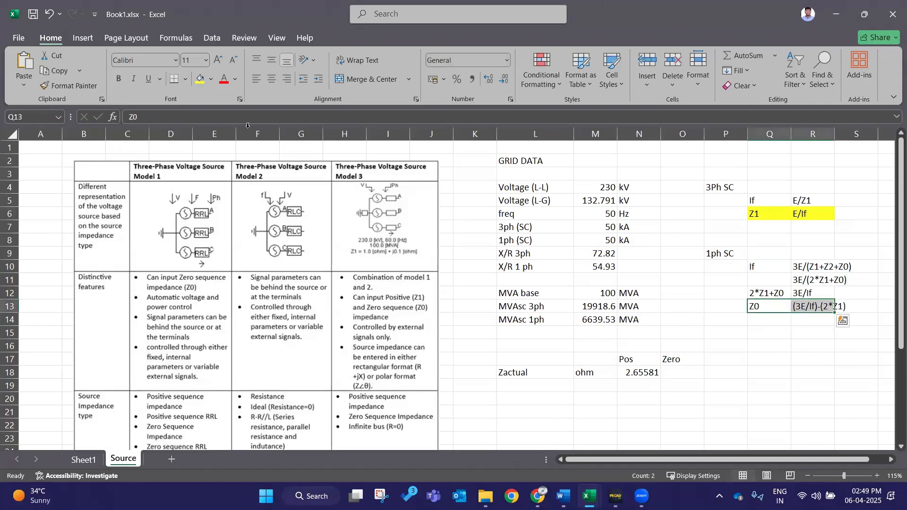
{"action": "left_click", "coordinate": [200, 79]}
{"action": "left_click", "coordinate": [816, 371]}
{"action": "left_click_drag", "start_coordinate": [770, 308], "coordinate": [848, 310]}
{"action": "left_click", "coordinate": [197, 79]}
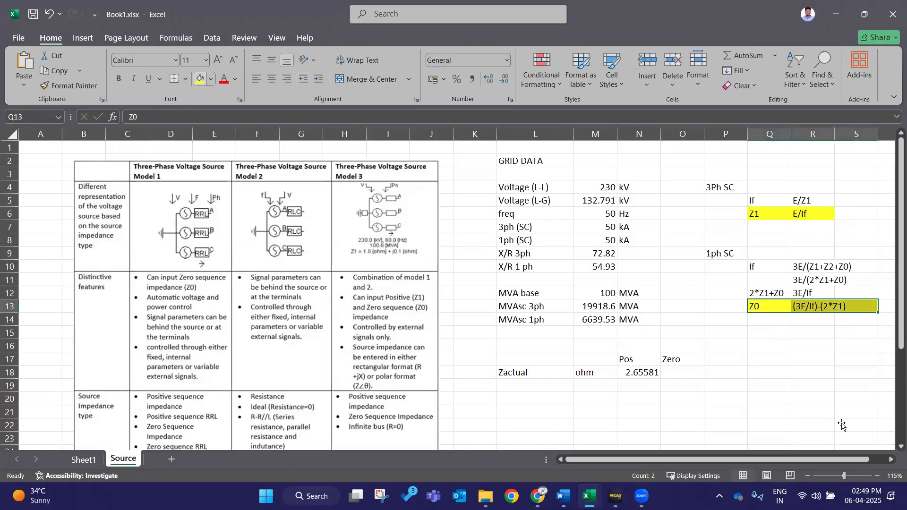
{"action": "left_click", "coordinate": [852, 385]}
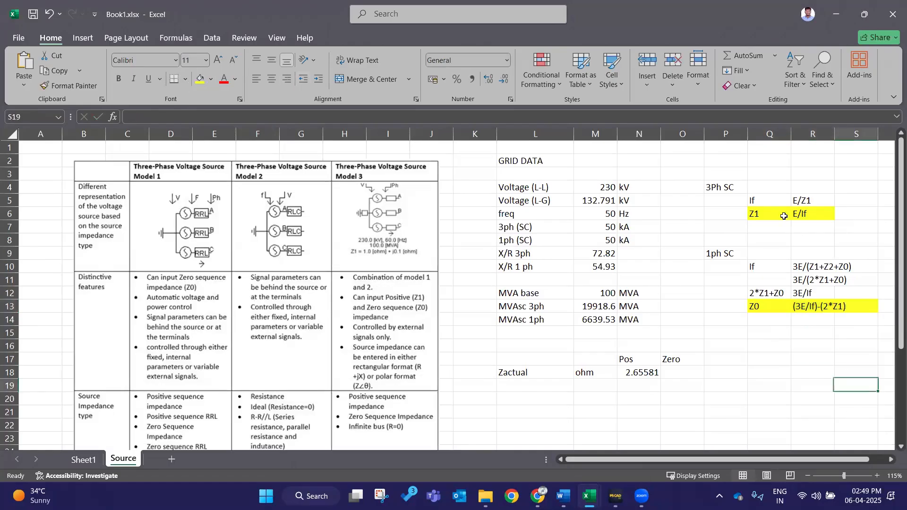
Calculate the actual zero sequence impedance in cell O18 with the formula =((3*M5)/M8)-(2*N18).
{"action": "double_click", "coordinate": [696, 372]}
{"action": "type", "text": "="}
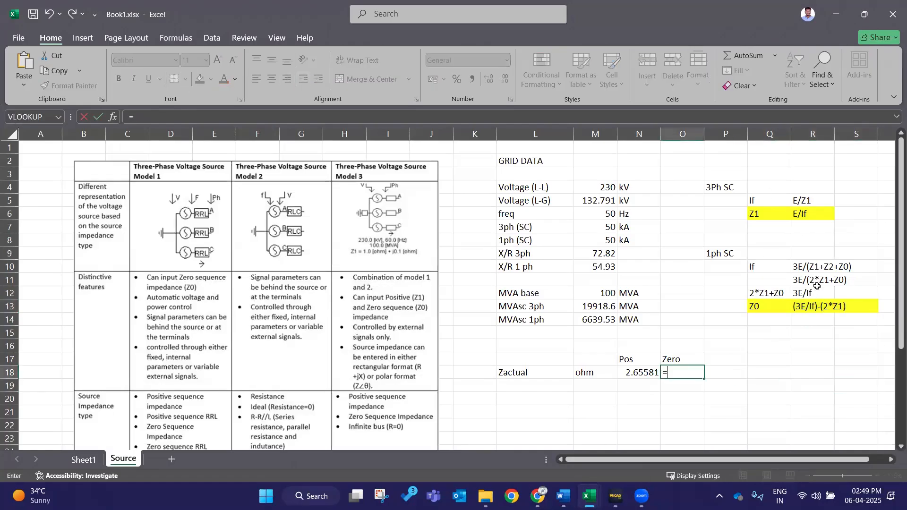
{"action": "type", "text": "(3*"}
{"action": "left_click", "coordinate": [593, 200]}
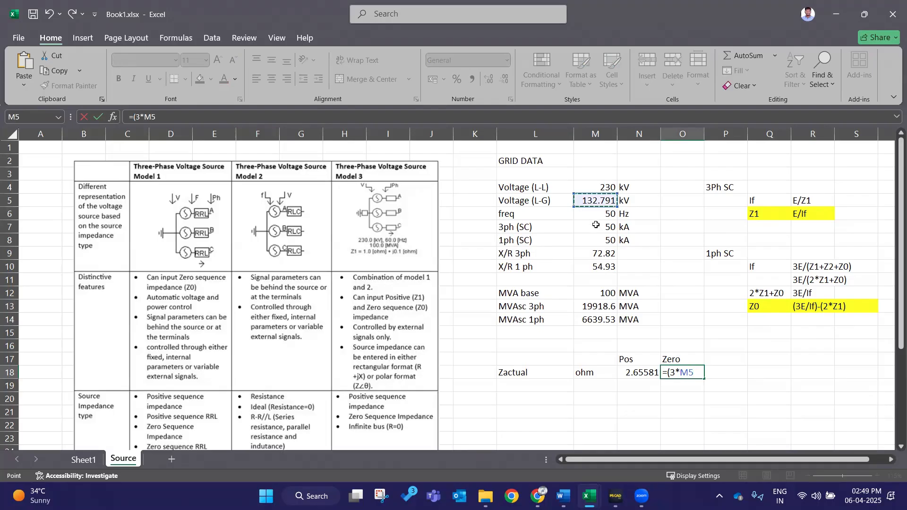
{"action": "type", "text": ")/"}
{"action": "left_click", "coordinate": [602, 242]}
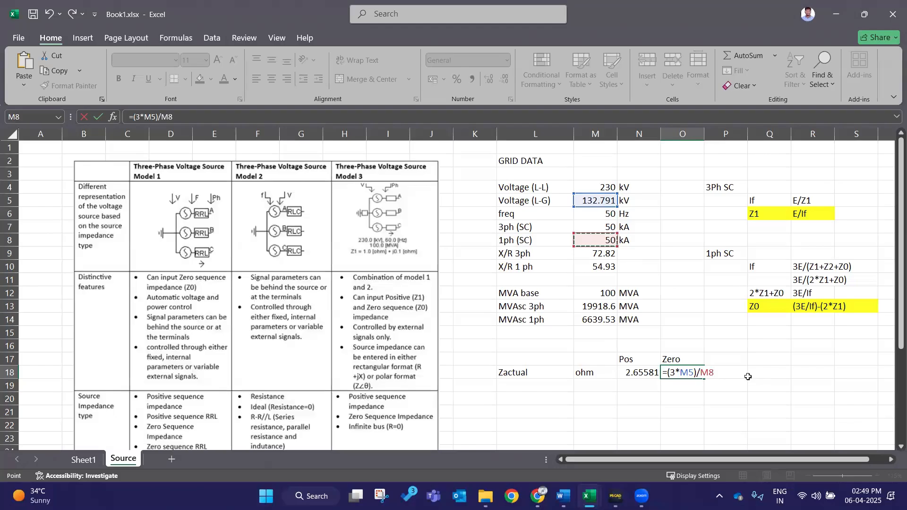
{"action": "type", "text": ")"}
{"action": "left_click", "coordinate": [670, 372]}
{"action": "type", "text": "("}
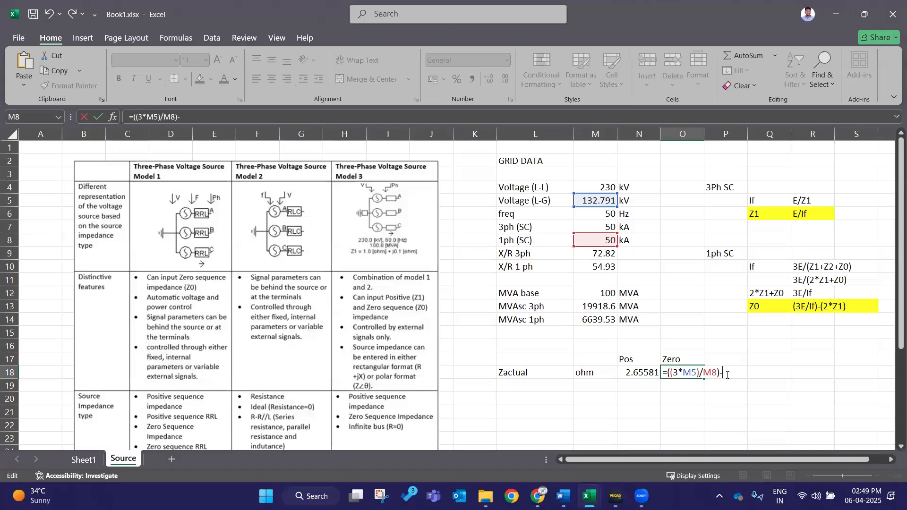
{"action": "type", "text": "-(2*"}
{"action": "left_click", "coordinate": [637, 374]}
{"action": "type", "text": "))"}
{"action": "key", "text": "Return"}
{"action": "left_click", "coordinate": [435, 291]}
{"action": "left_click", "coordinate": [732, 374]}
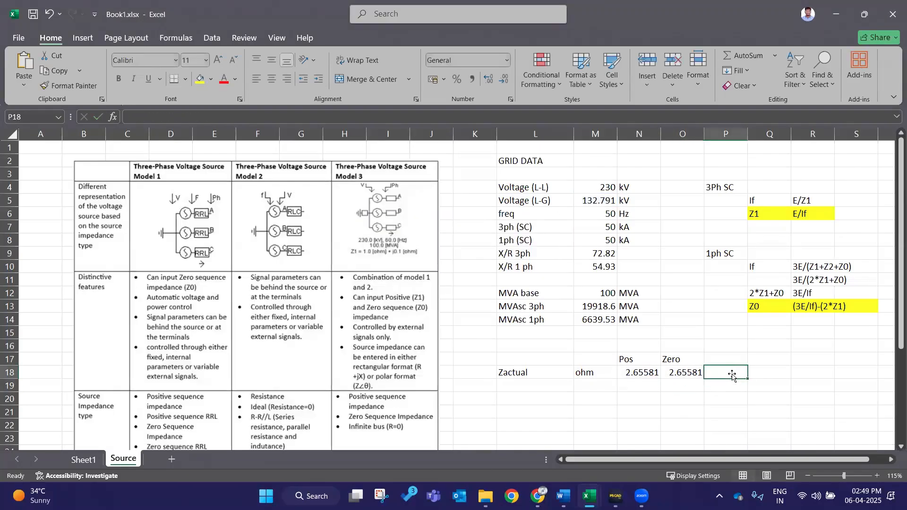
Try a single-phase short-circuit current of 10 kA in cell M8, and undo the change.
{"action": "key", "text": "Right"}
{"action": "key", "text": "Right"}
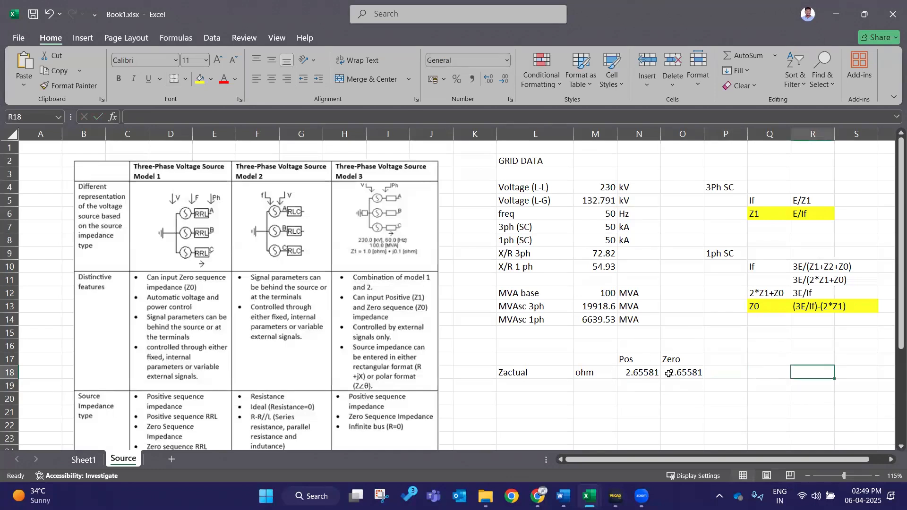
{"action": "scroll", "coordinate": [669, 373], "scroll_direction": "down", "scroll_amount": 1}
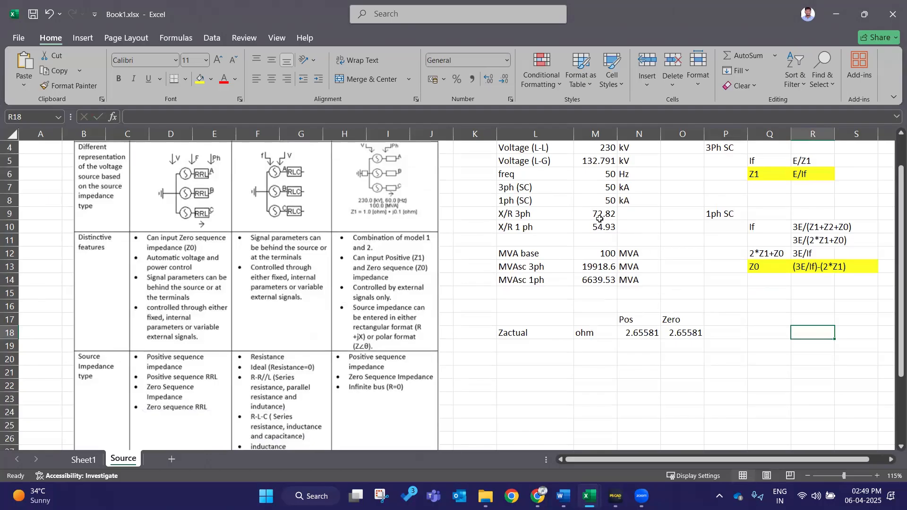
{"action": "left_click", "coordinate": [604, 204]}
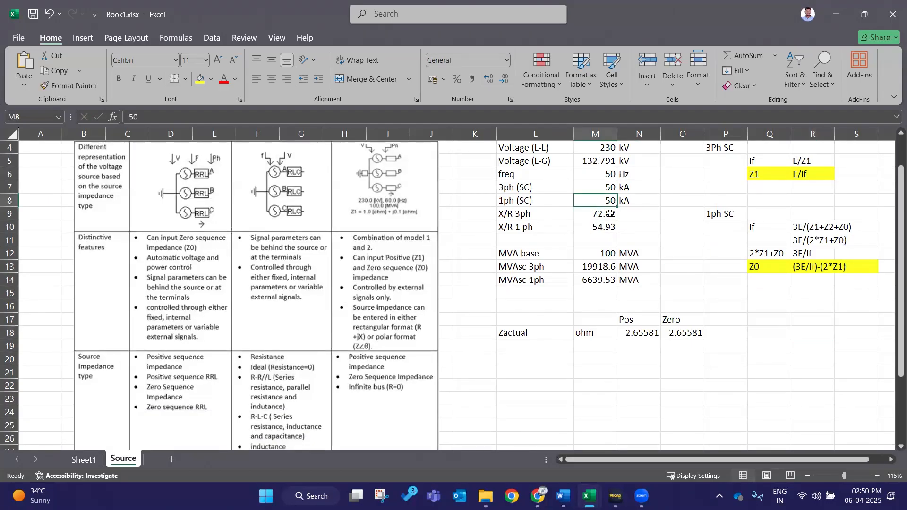
{"action": "type", "text": "10"}
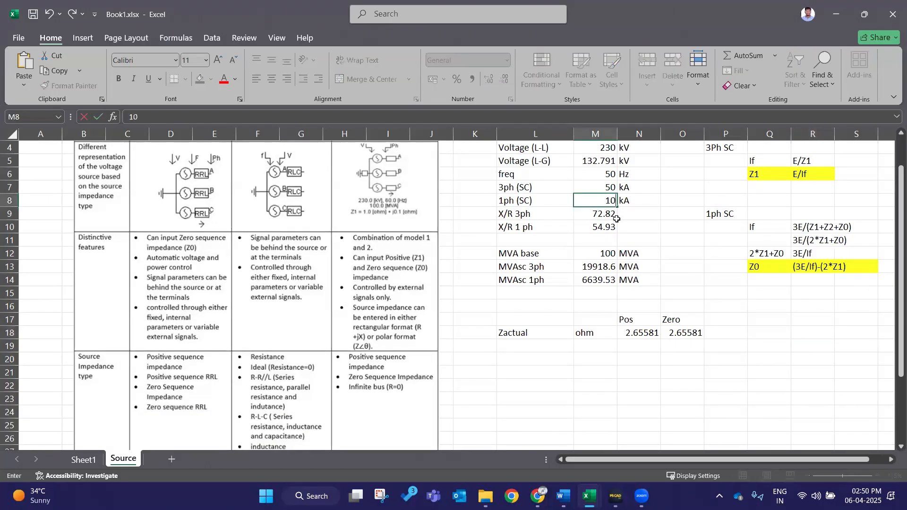
{"action": "left_click", "coordinate": [685, 267]}
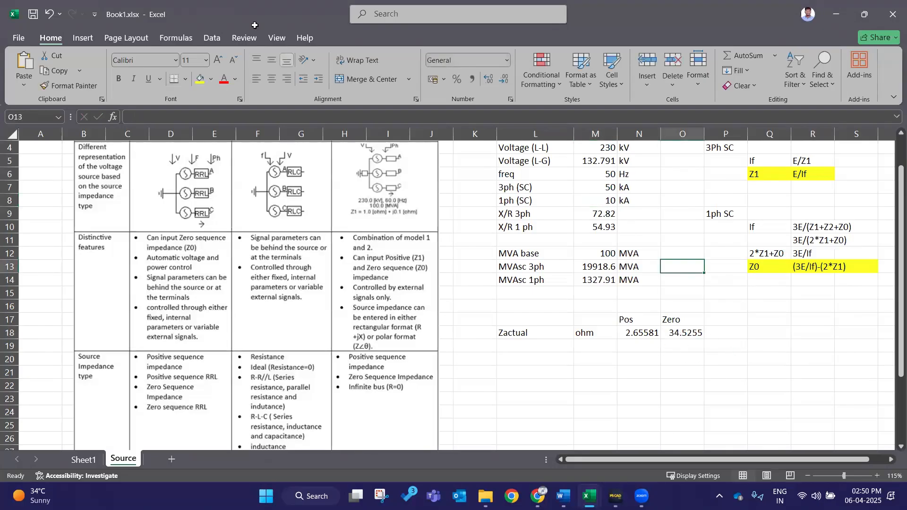
{"action": "left_click", "coordinate": [49, 13]}
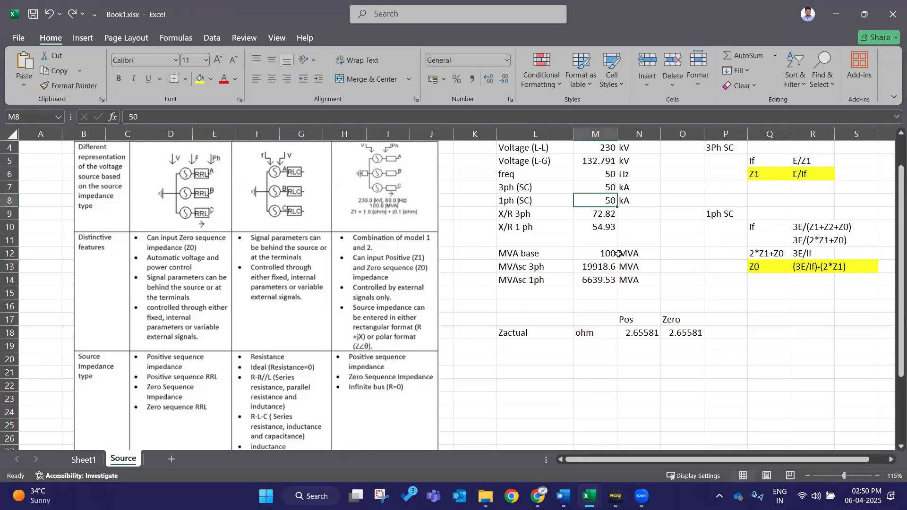
{"action": "scroll", "coordinate": [618, 254], "scroll_direction": "up", "scroll_amount": 1}
{"action": "scroll", "coordinate": [618, 254], "scroll_direction": "up", "scroll_amount": 1}
{"action": "scroll", "coordinate": [618, 253], "scroll_direction": "down", "scroll_amount": 2}
{"action": "left_click", "coordinate": [682, 359]}
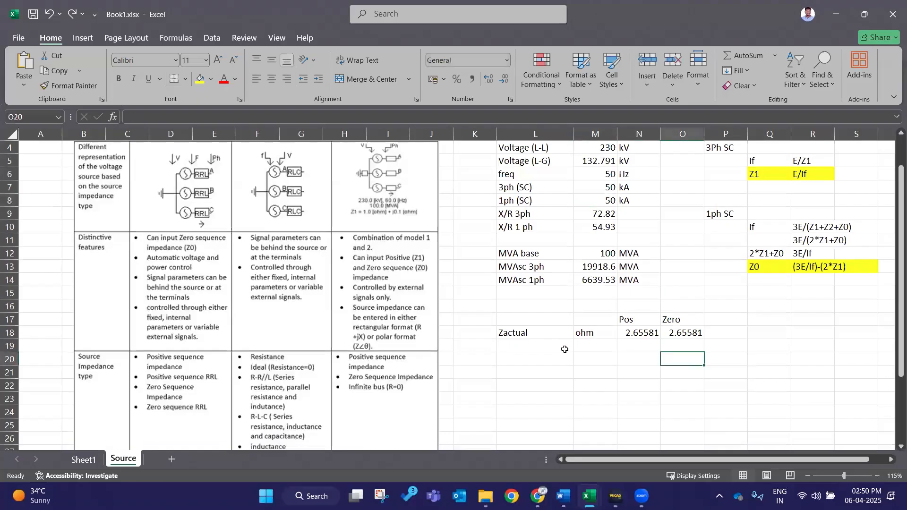
{"action": "left_click_drag", "start_coordinate": [530, 344], "coordinate": [678, 349]}
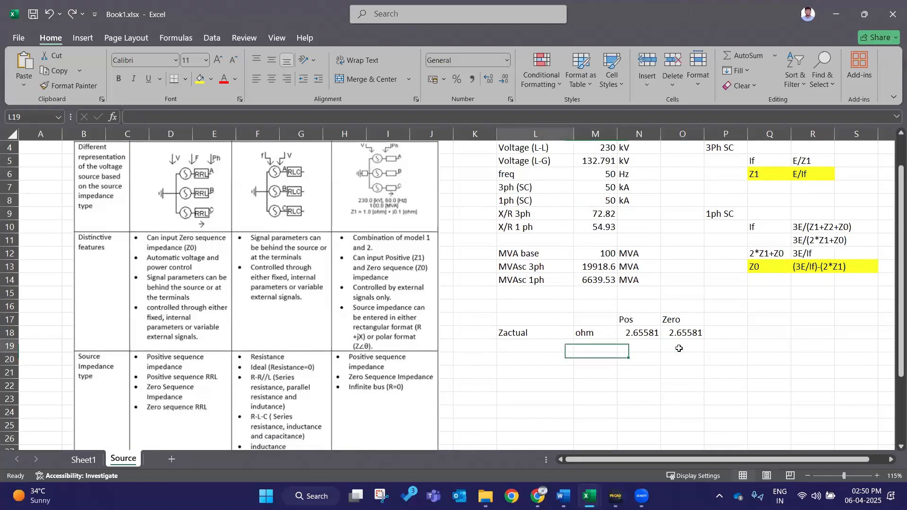
{"action": "left_click", "coordinate": [654, 383]}
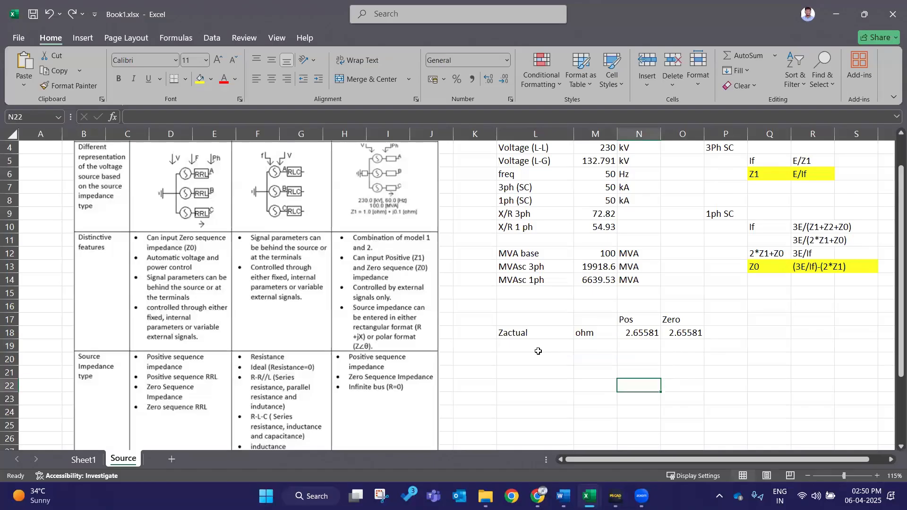
{"action": "key", "text": "alt+Tab"}
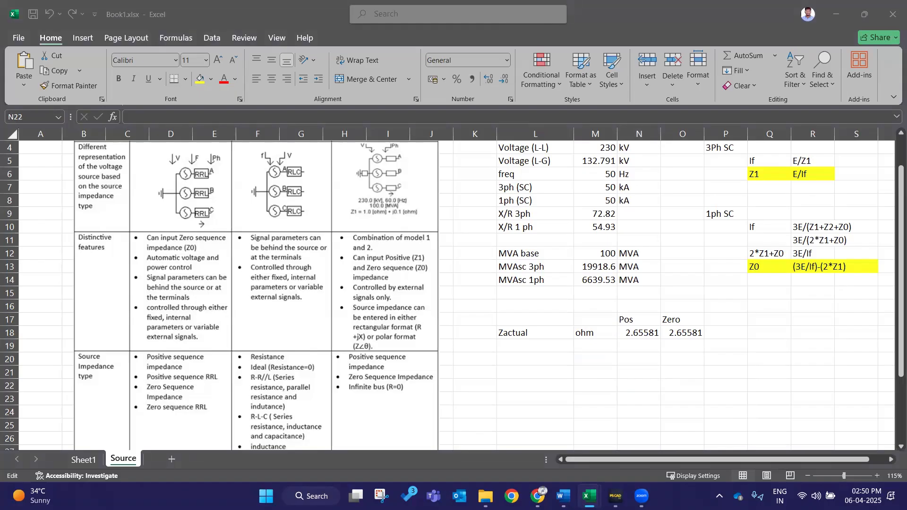
{"action": "key", "text": "Escape"}
{"action": "left_click", "coordinate": [763, 311]}
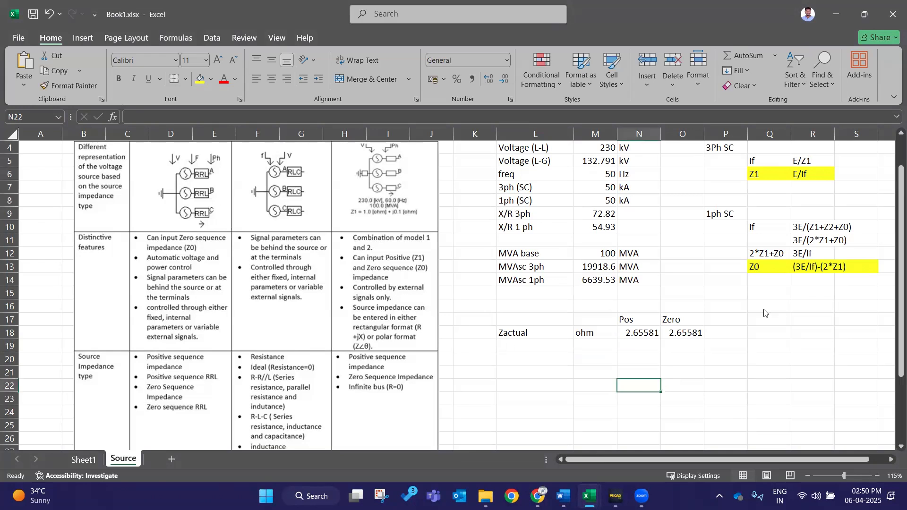
Add rows labelled R and X in L19:L20 beneath Zactual, with the unit ohm in M19:M20.
{"action": "left_click", "coordinate": [543, 360]}
{"action": "left_click", "coordinate": [550, 350]}
{"action": "type", "text": "R"}
{"action": "left_click", "coordinate": [605, 339]}
{"action": "left_click_drag", "start_coordinate": [617, 339], "coordinate": [617, 364]}
{"action": "left_click", "coordinate": [532, 356]}
{"action": "type", "text": "X"}
{"action": "key", "text": "Return"}
{"action": "left_click", "coordinate": [646, 349]}
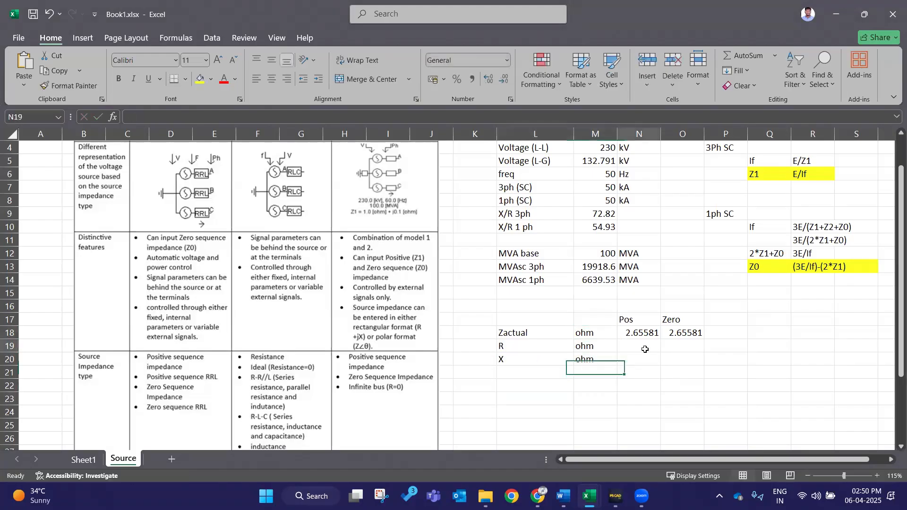
Write the impedance relation Z^2 = R^2+X^2 as text in cell Q17.
{"action": "left_click", "coordinate": [756, 347]}
{"action": "key", "text": "Up"}
{"action": "key", "text": "Up"}
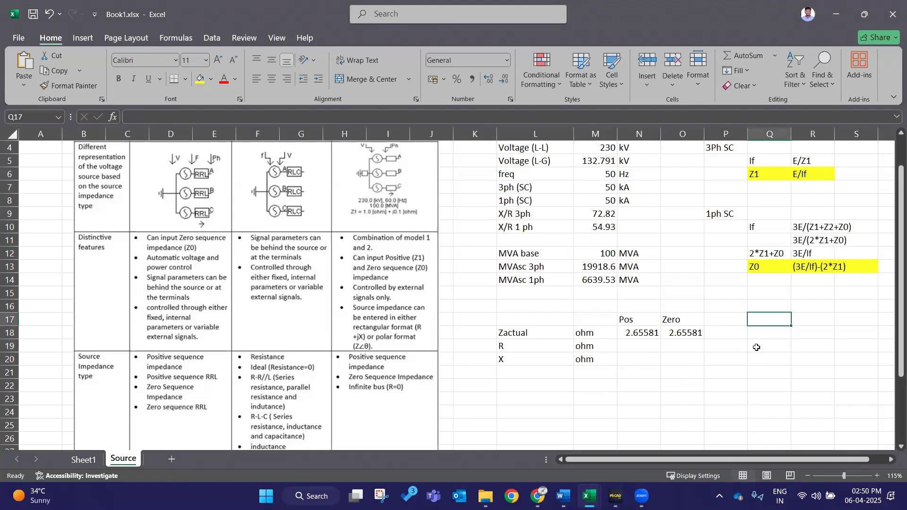
{"action": "type", "text": "Z"}
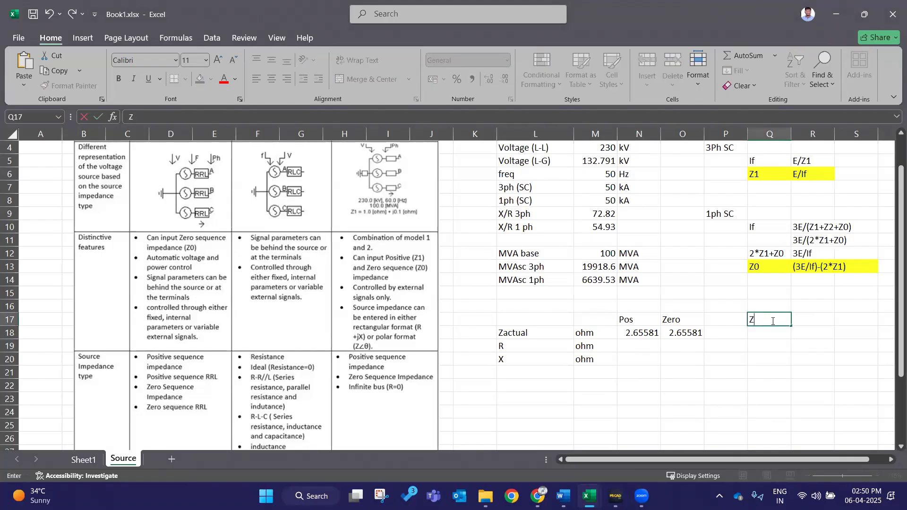
{"action": "type", "text": "^2 = R^2+X^2"}
{"action": "key", "text": "Return"}
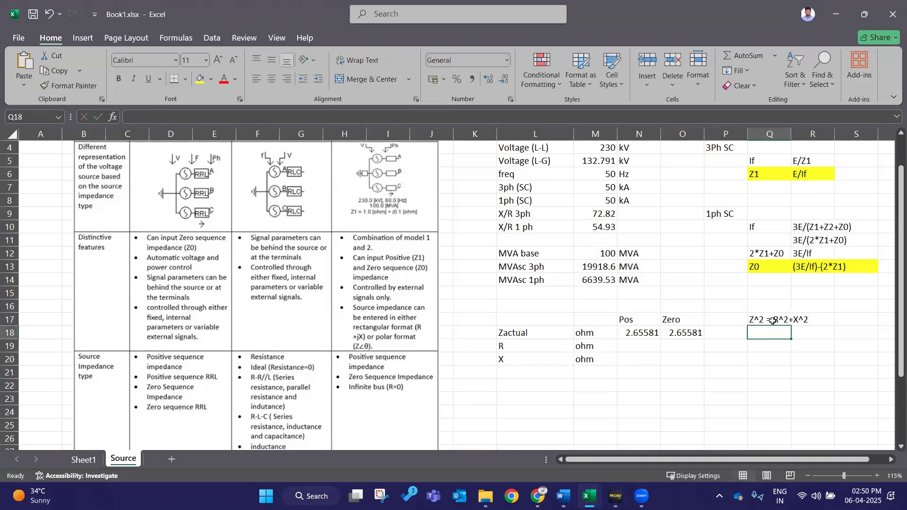
{"action": "double_click", "coordinate": [644, 346]}
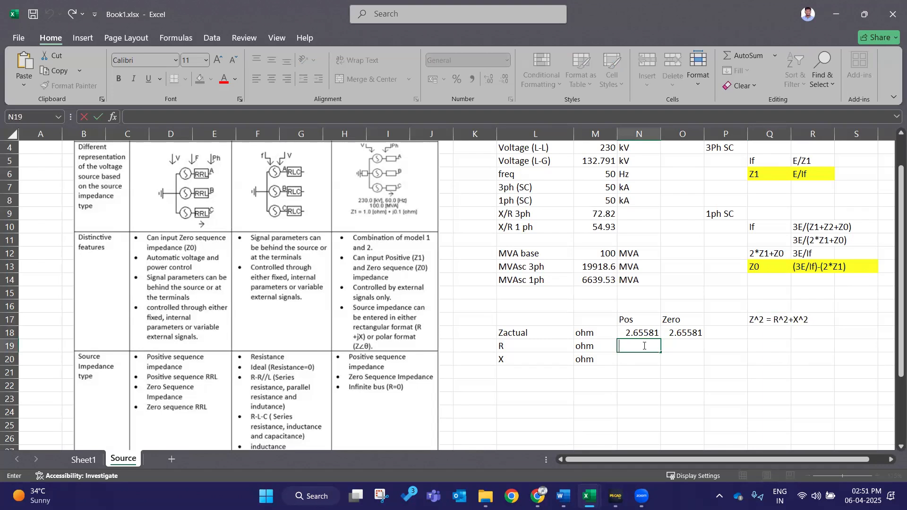
{"action": "key", "text": "Escape"}
{"action": "double_click", "coordinate": [644, 346]}
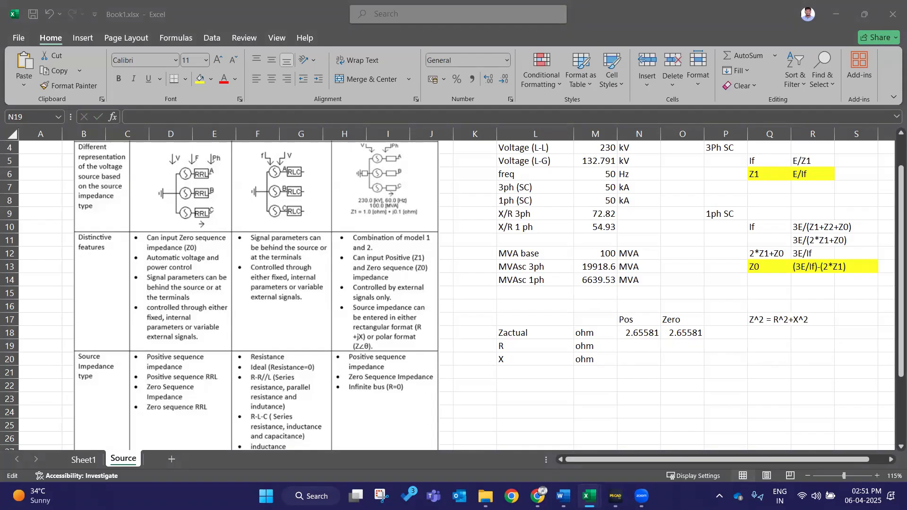
{"action": "key", "text": "Escape"}
Write the resistance relation R = Z/Sqrt(1+(X/R)^2)) as text in cell Q18.
{"action": "left_click", "coordinate": [768, 331]}
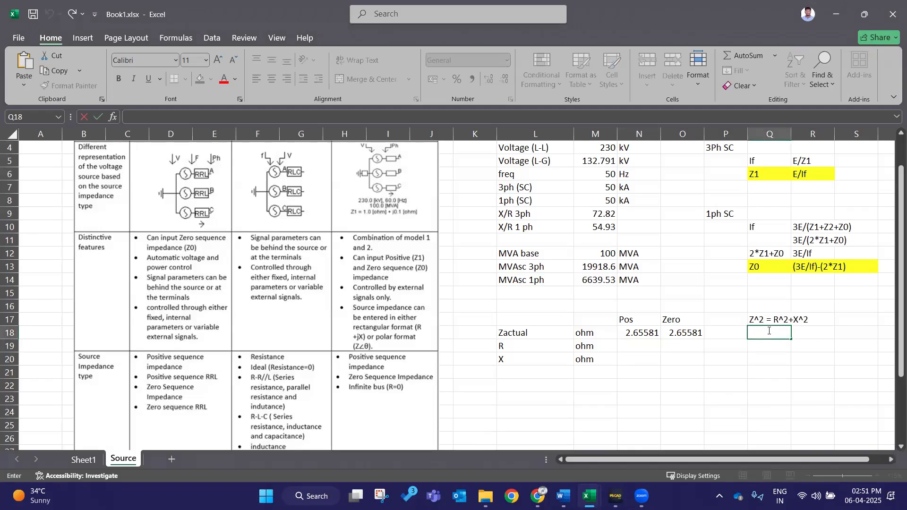
{"action": "type", "text": "R = Z/Sqrt(1+"}
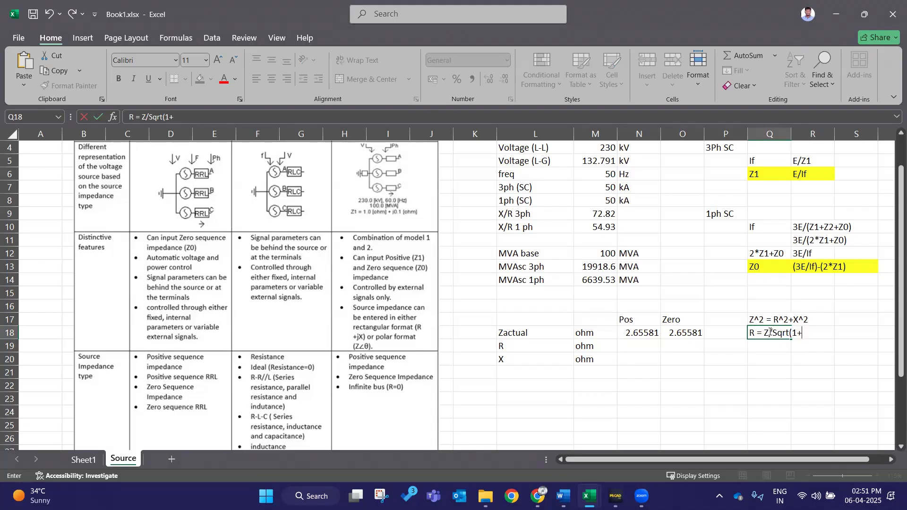
{"action": "type", "text": "(X/R)^2))"}
{"action": "key", "text": "Return"}
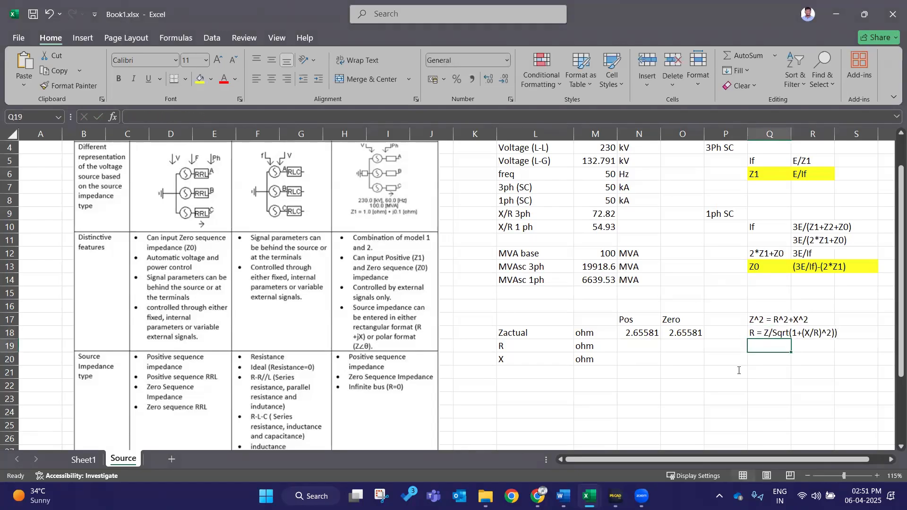
Calculate the positive sequence resistance in N19 with the formula =N18/(SQRT(1+(M9)^2)).
{"action": "left_click", "coordinate": [639, 345]}
{"action": "type", "text": "="}
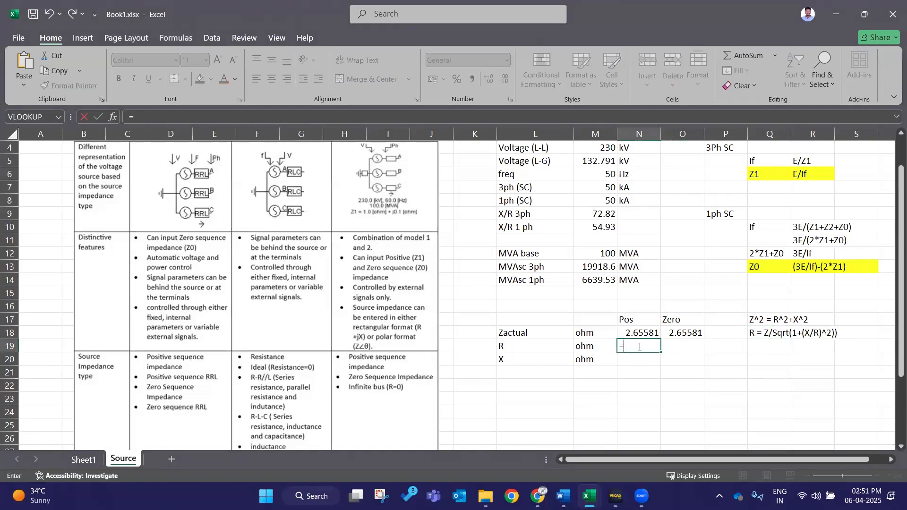
{"action": "key", "text": "Up"}
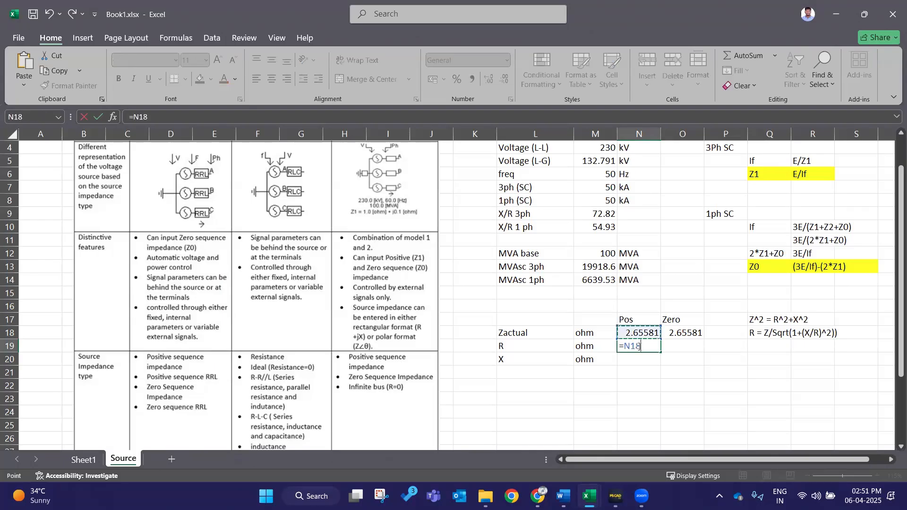
{"action": "type", "text": "/(s"}
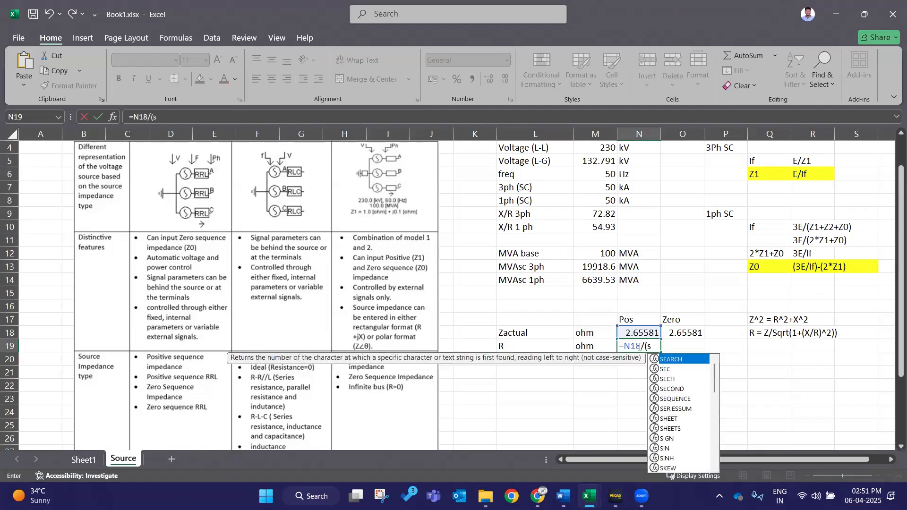
{"action": "type", "text": "qrt(1+("}
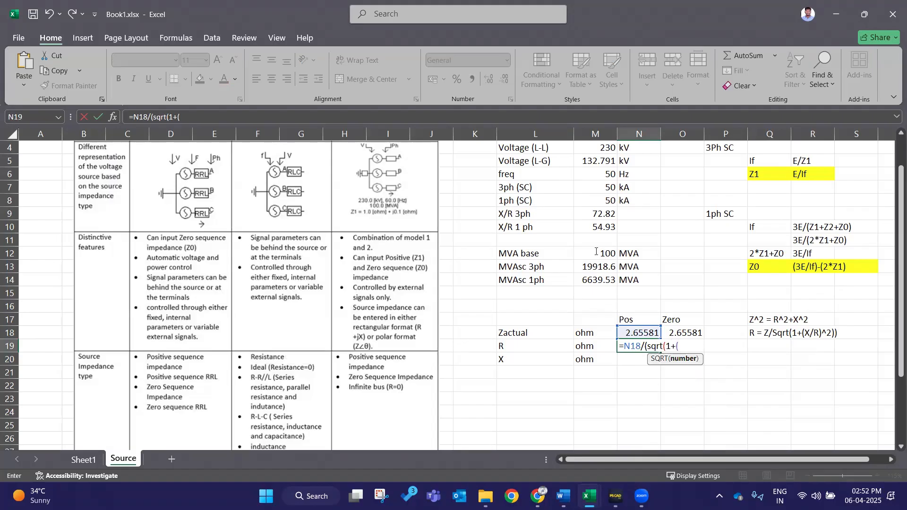
{"action": "left_click", "coordinate": [580, 211]}
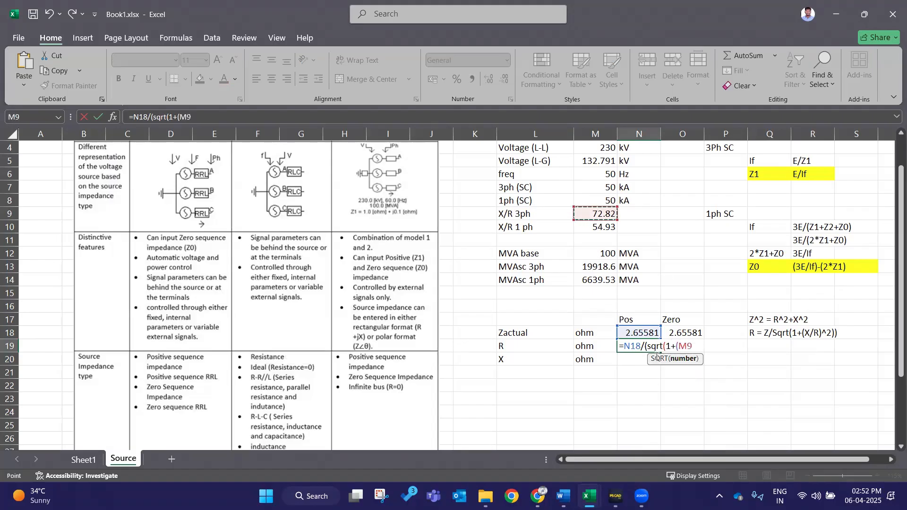
{"action": "type", "text": ")^2)"}
{"action": "key", "text": "Return"}
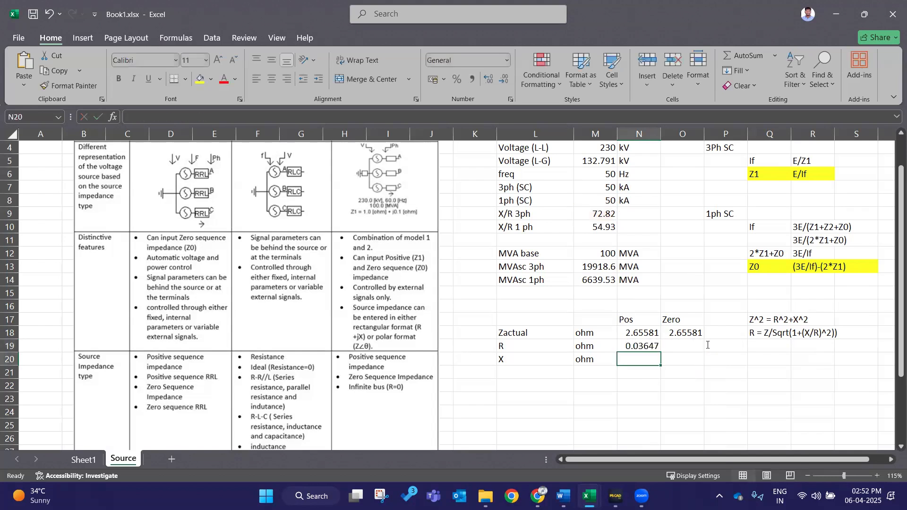
Try the resistance formula in X cell N20 with its references set to N18 and M9, and clear the cell.
{"action": "left_click", "coordinate": [646, 345]}
{"action": "left_click_drag", "start_coordinate": [660, 353], "coordinate": [651, 373]}
{"action": "key", "text": "F2"}
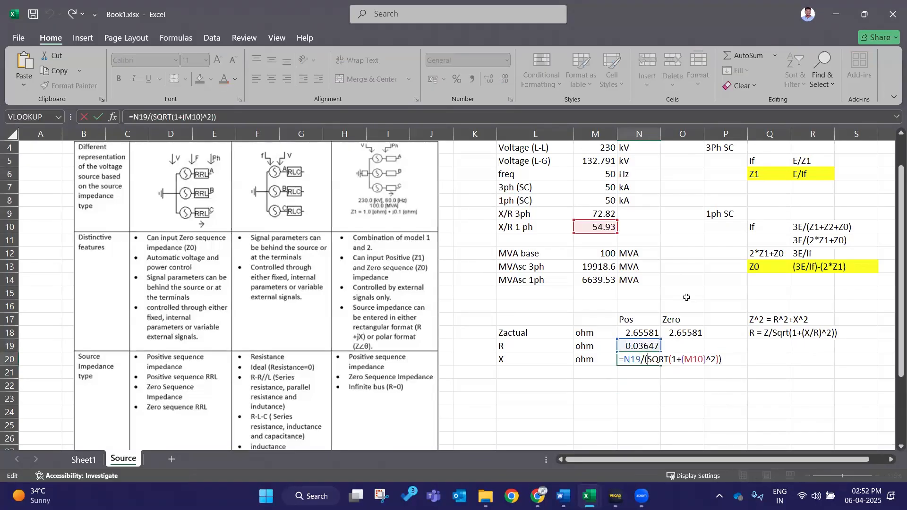
{"action": "left_click_drag", "start_coordinate": [592, 223], "coordinate": [592, 210]}
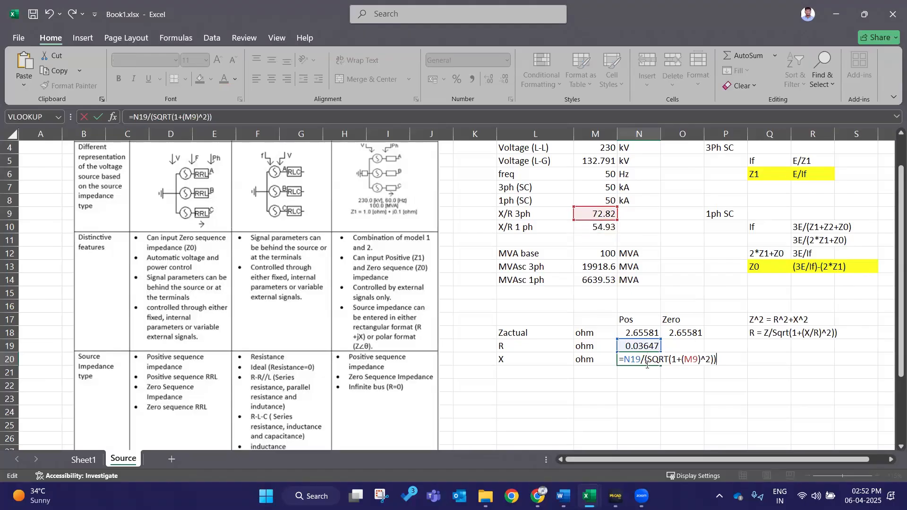
{"action": "left_click_drag", "start_coordinate": [640, 356], "coordinate": [644, 346]}
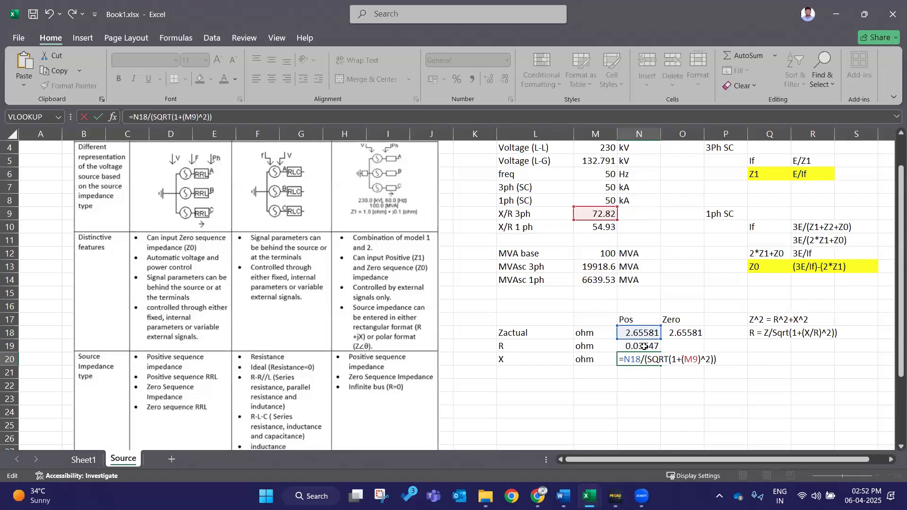
{"action": "key", "text": "Return"}
{"action": "key", "text": "alt+Tab"}
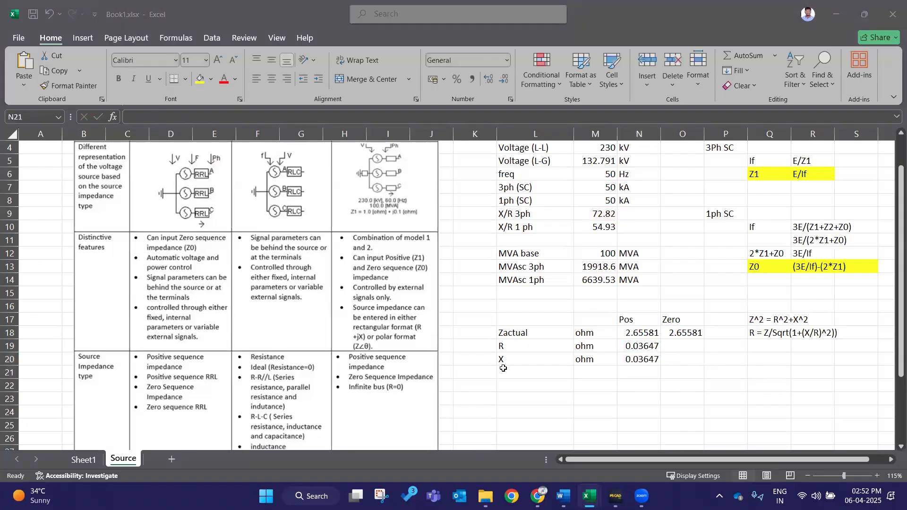
{"action": "key", "text": "alt+Tab"}
{"action": "left_click", "coordinate": [654, 360]}
{"action": "key", "text": "Delete"}
{"action": "key", "text": "Return"}
Copy the resistance formula from N19 to O19 and point its X/R reference to M10, giving =O18/(SQRT(1+(M10)^2)).
{"action": "left_click", "coordinate": [660, 350]}
{"action": "left_click_drag", "start_coordinate": [660, 350], "coordinate": [699, 352]}
{"action": "left_click", "coordinate": [694, 346]}
{"action": "double_click", "coordinate": [694, 346]}
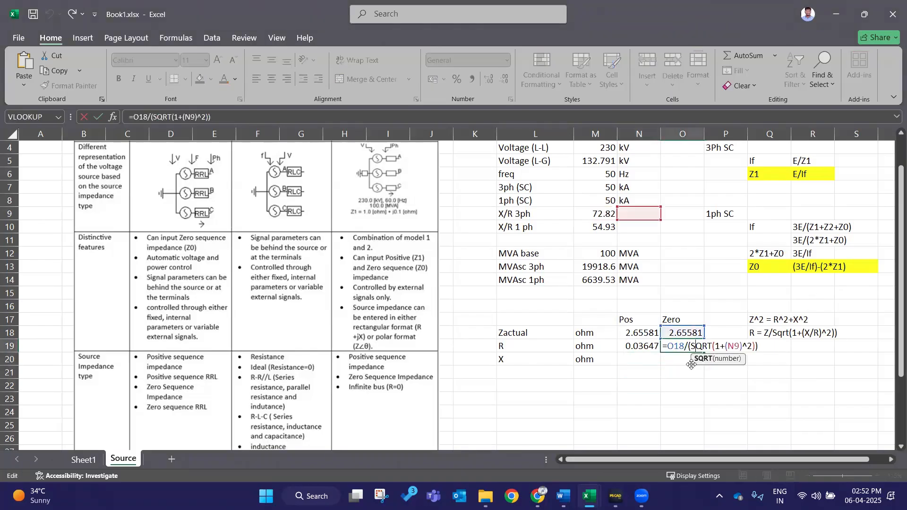
{"action": "left_click_drag", "start_coordinate": [642, 206], "coordinate": [599, 220]}
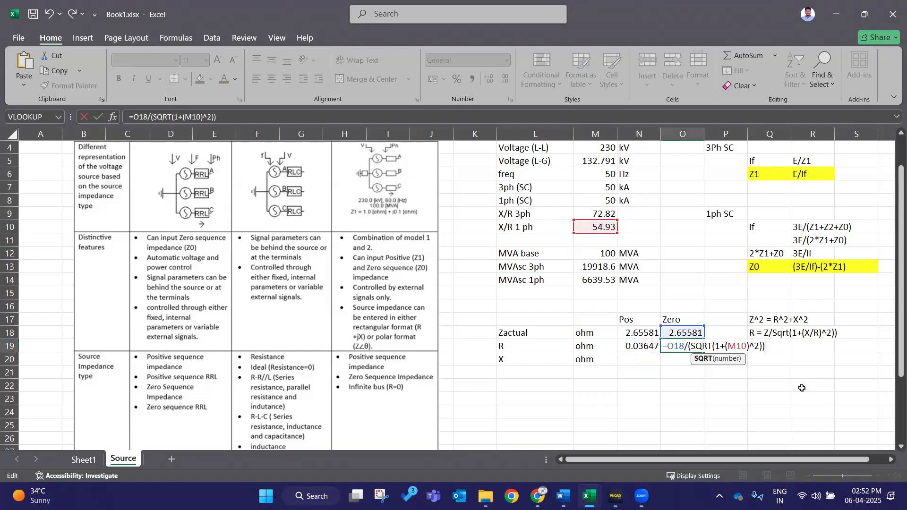
{"action": "scroll", "coordinate": [685, 391], "scroll_direction": "up", "scroll_amount": 1}
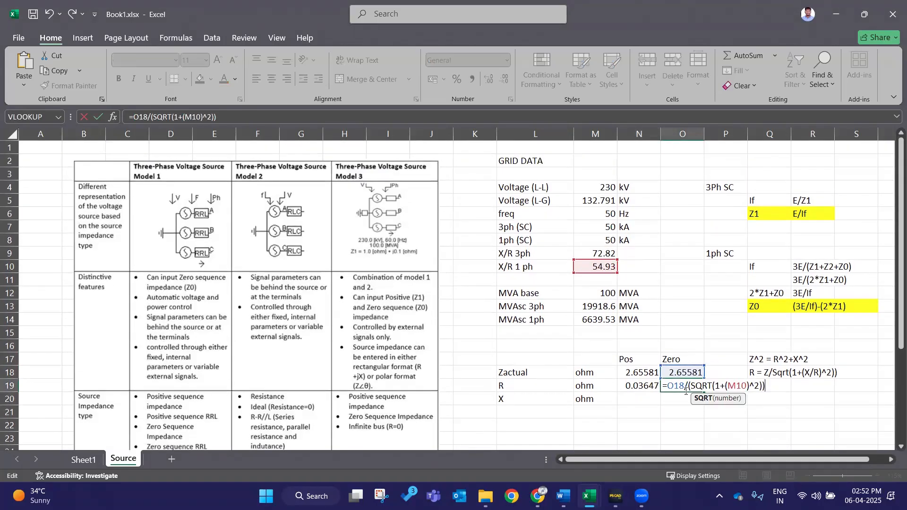
{"action": "key", "text": "Return"}
{"action": "left_click", "coordinate": [719, 401]}
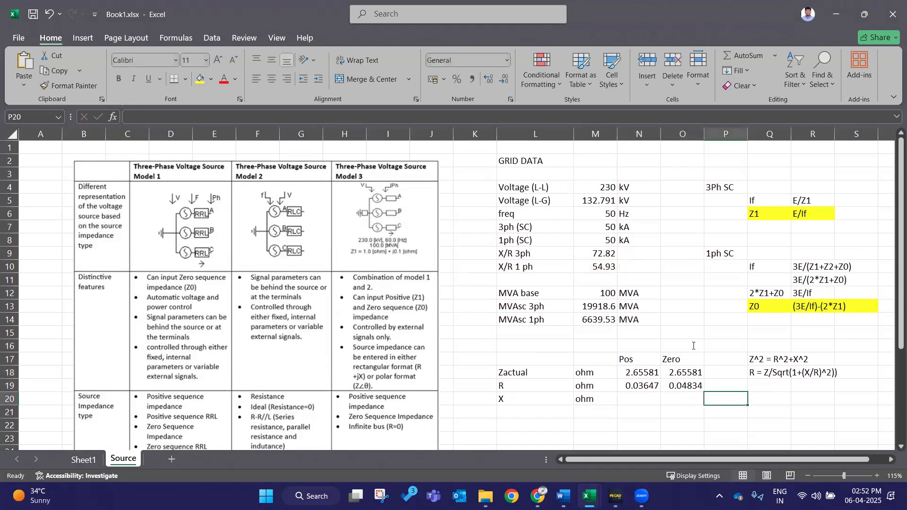
{"action": "double_click", "coordinate": [693, 386]}
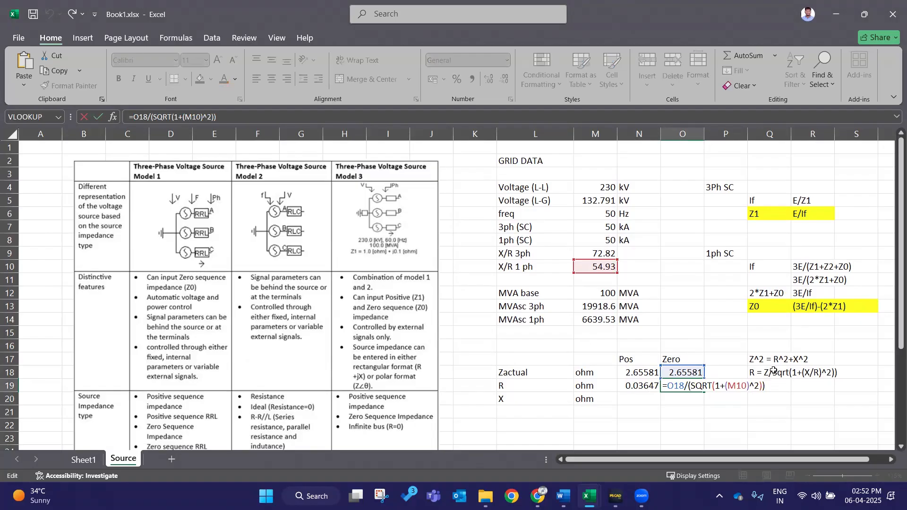
{"action": "key", "text": "Return"}
Calculate the positive sequence reactance in N20 with the formula =SQRT(N18*N18-N19*N19).
{"action": "scroll", "coordinate": [746, 302], "scroll_direction": "down", "scroll_amount": 2}
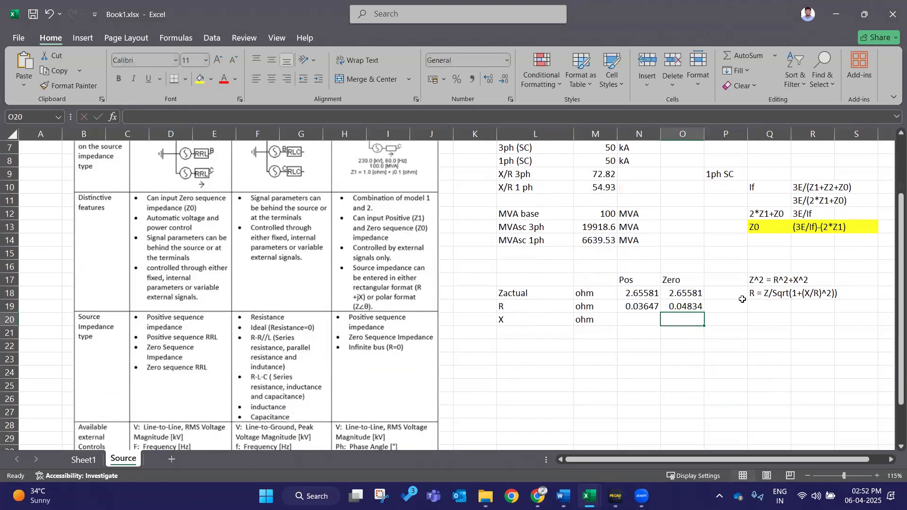
{"action": "double_click", "coordinate": [646, 319]}
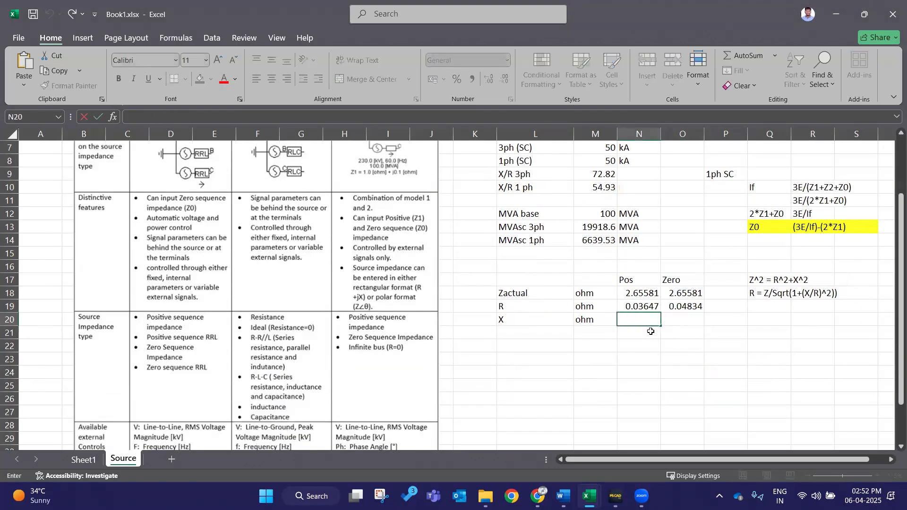
{"action": "left_click", "coordinate": [769, 345]}
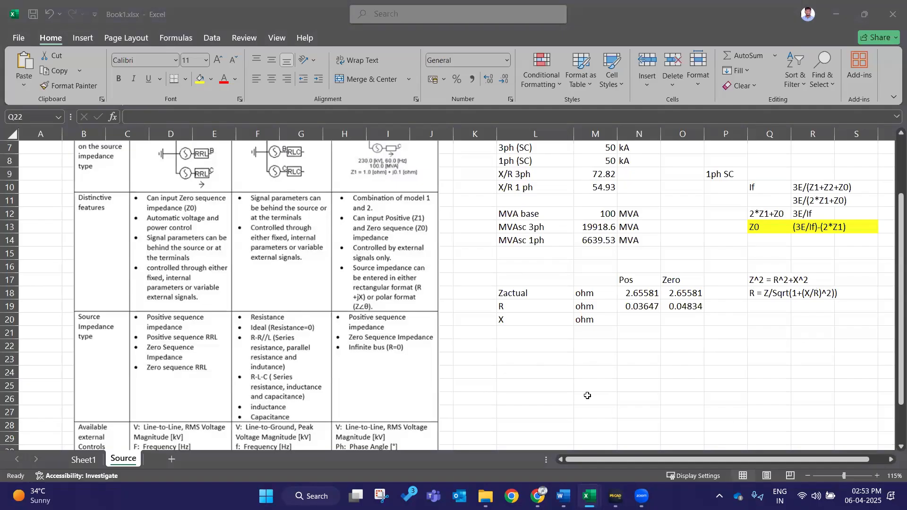
{"action": "double_click", "coordinate": [639, 320]}
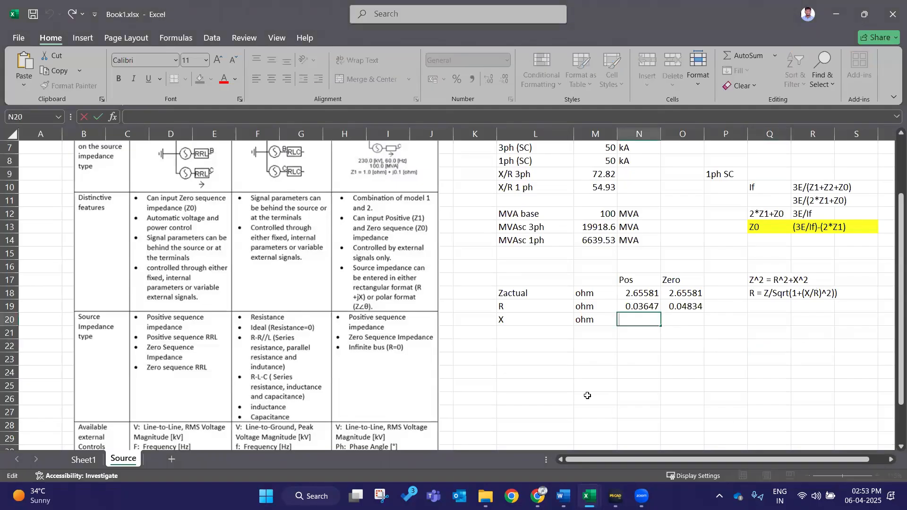
{"action": "type", "text": "=sqrt"}
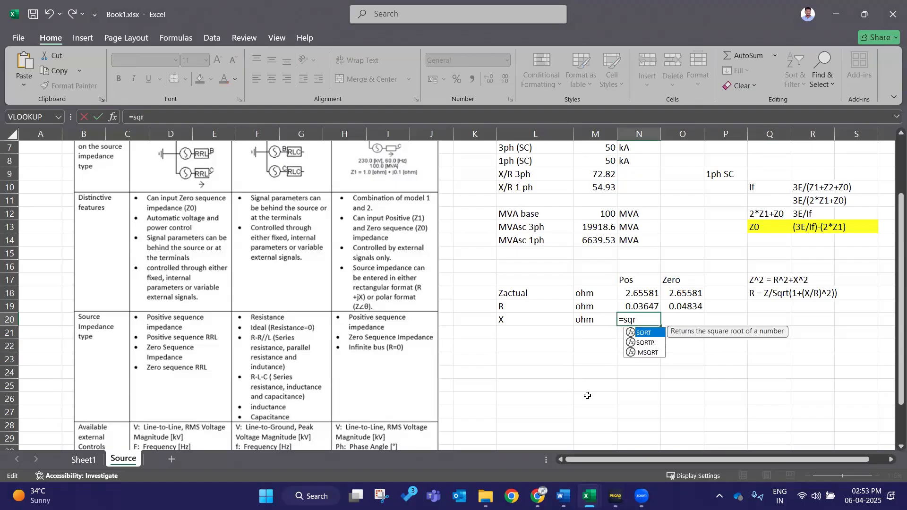
{"action": "key", "text": "Caps_Lock"}
{"action": "key", "text": "Caps_Lock"}
{"action": "type", "text": "("}
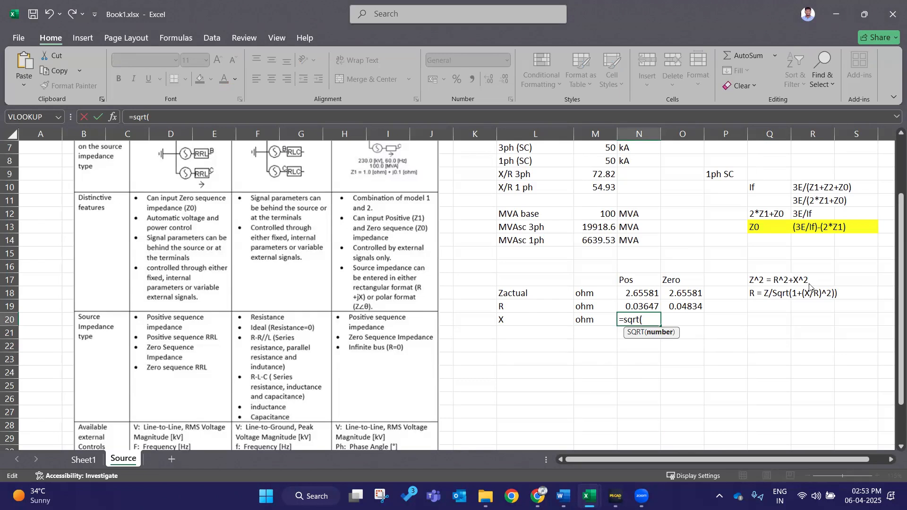
{"action": "left_click", "coordinate": [626, 289]}
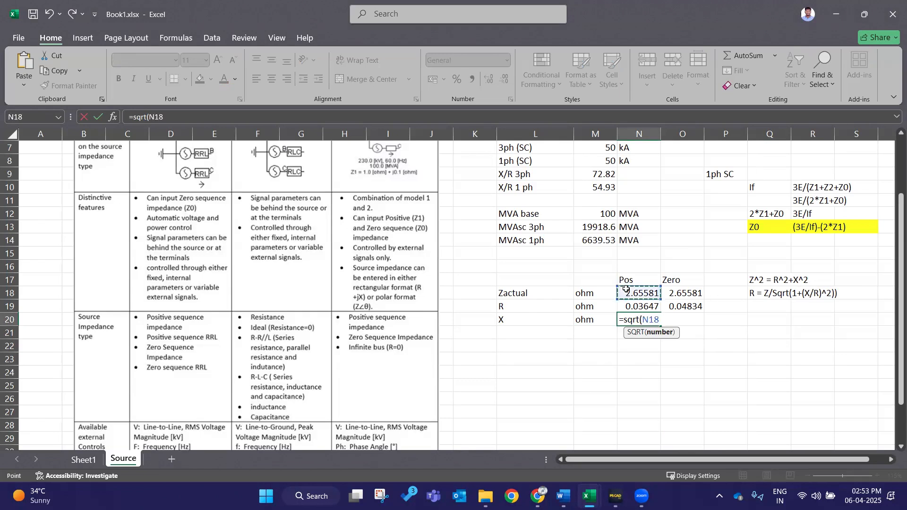
{"action": "type", "text": "*"}
{"action": "left_click", "coordinate": [632, 295]}
{"action": "type", "text": "-"}
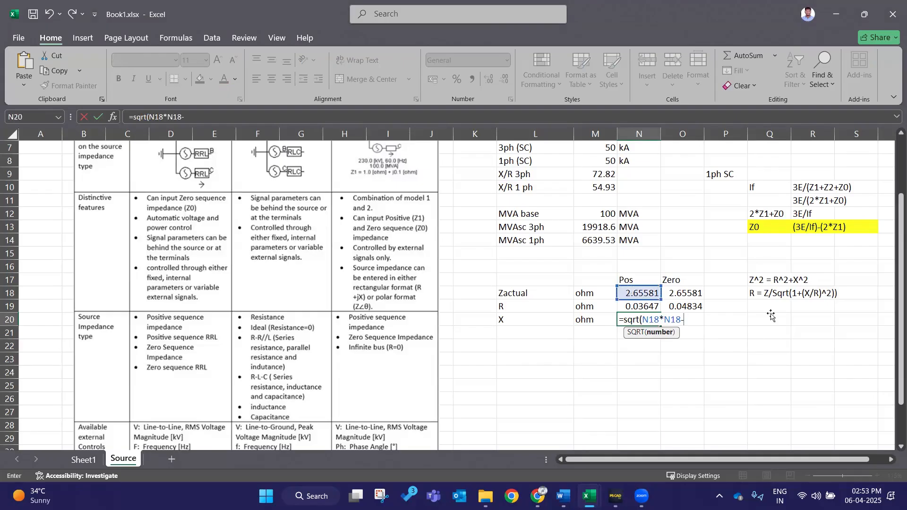
{"action": "left_click", "coordinate": [655, 306]}
{"action": "type", "text": "*"}
{"action": "left_click", "coordinate": [651, 306]}
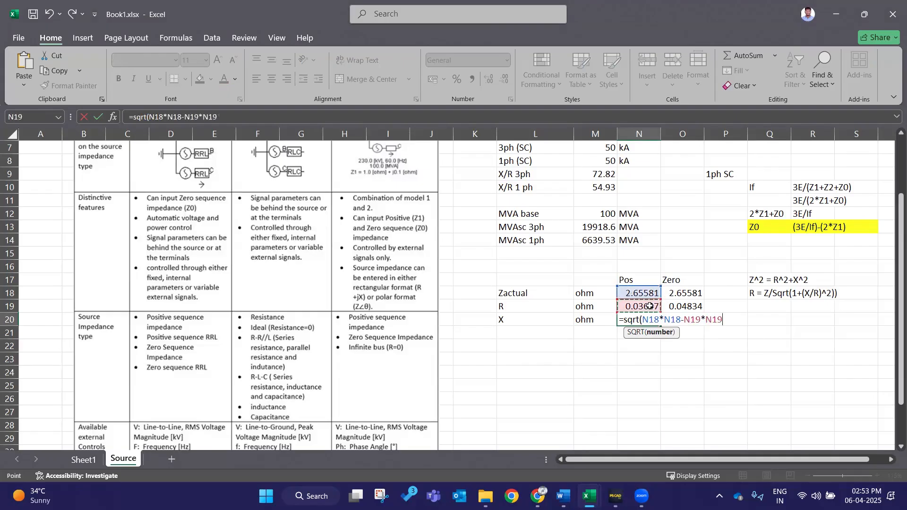
{"action": "key", "text": "Return"}
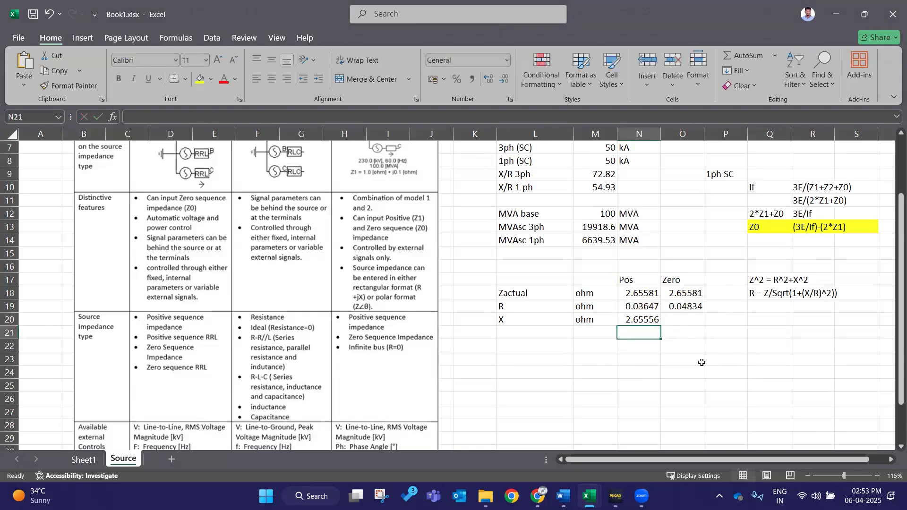
Copy the reactance formula from N20 to the zero sequence cell O20 and open it to check its references.
{"action": "left_click", "coordinate": [651, 323]}
{"action": "left_click_drag", "start_coordinate": [668, 325], "coordinate": [699, 326]}
{"action": "double_click", "coordinate": [699, 325]}
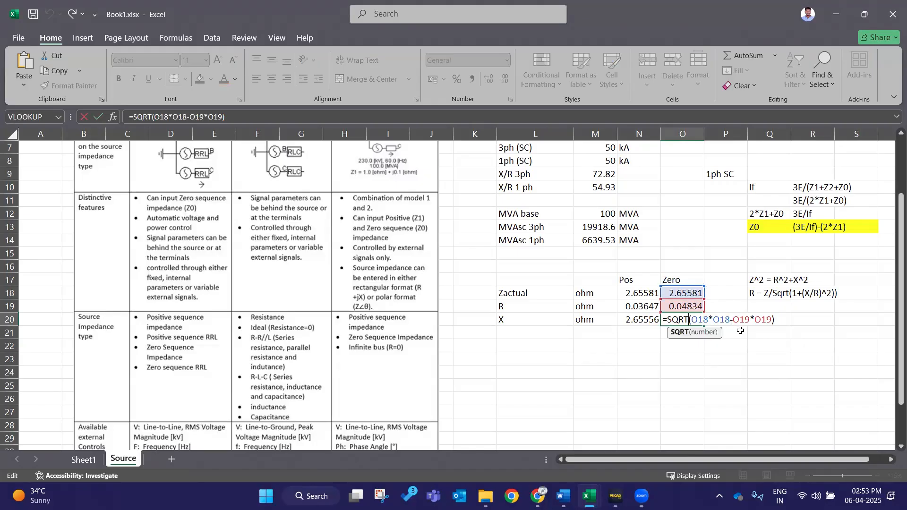
Confirm the zero sequence reactance formula =SQRT(O18*O18-O19*O19) in O20 and review the grid data and the resistance formula note.
{"action": "key", "text": "Return"}
{"action": "left_click", "coordinate": [687, 352]}
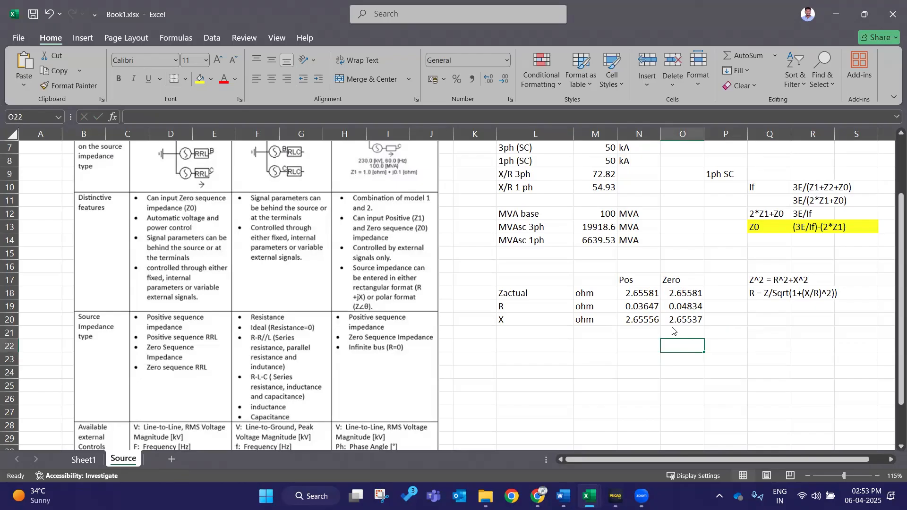
{"action": "scroll", "coordinate": [673, 330], "scroll_direction": "up", "scroll_amount": 2}
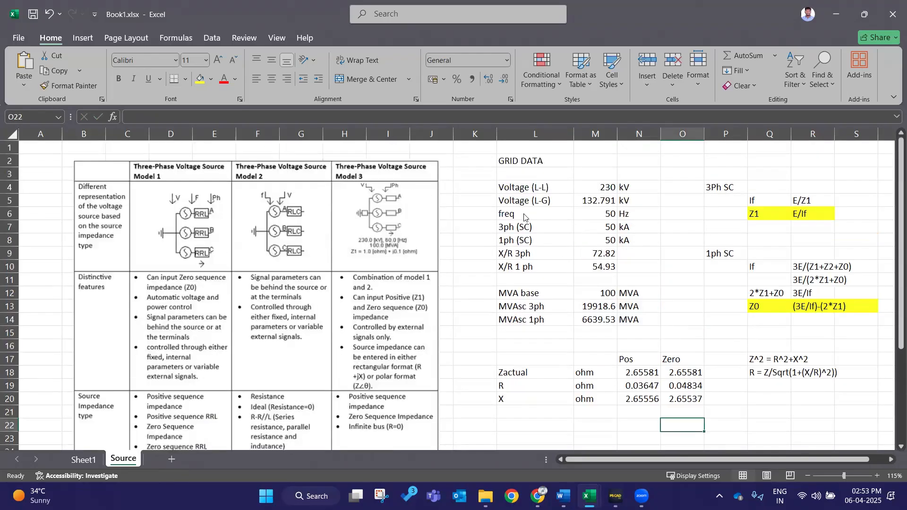
{"action": "scroll", "coordinate": [685, 292], "scroll_direction": "down", "scroll_amount": 4}
{"action": "scroll", "coordinate": [756, 311], "scroll_direction": "up", "scroll_amount": 2}
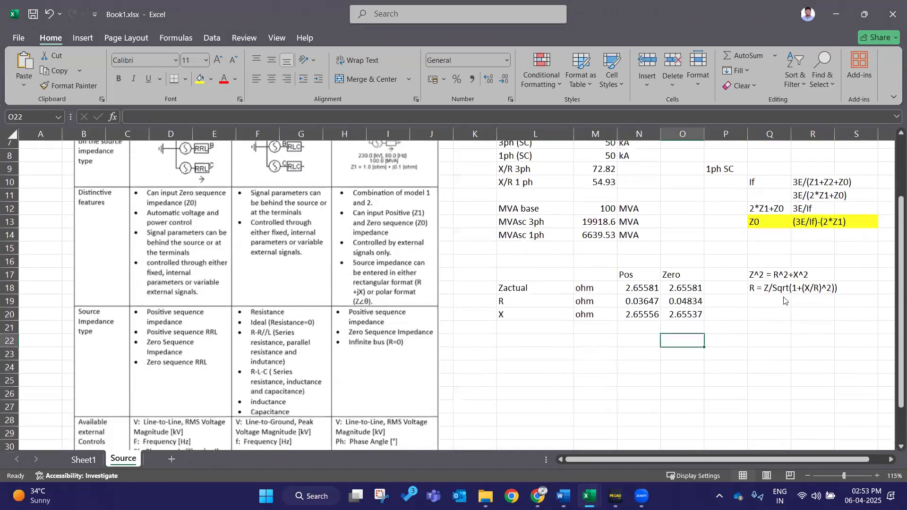
{"action": "left_click_drag", "start_coordinate": [774, 294], "coordinate": [844, 295]}
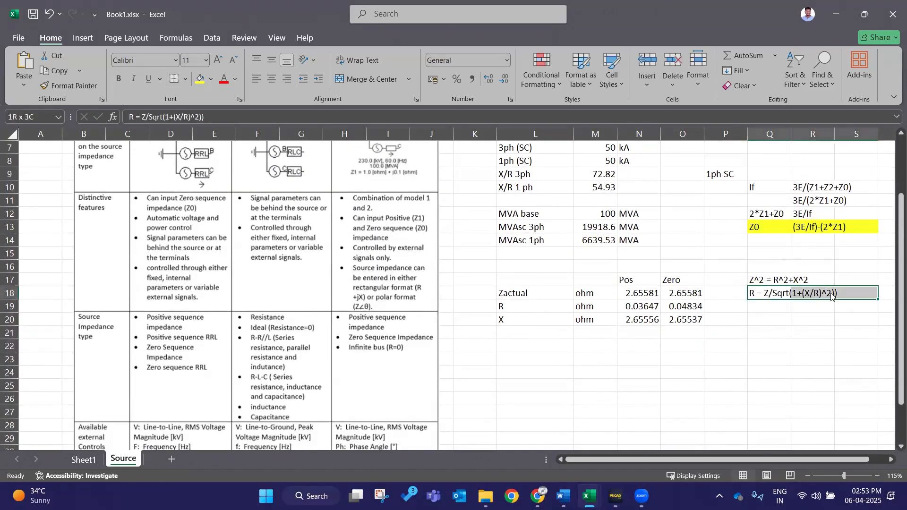
{"action": "left_click", "coordinate": [811, 345]}
{"action": "left_click", "coordinate": [596, 345]}
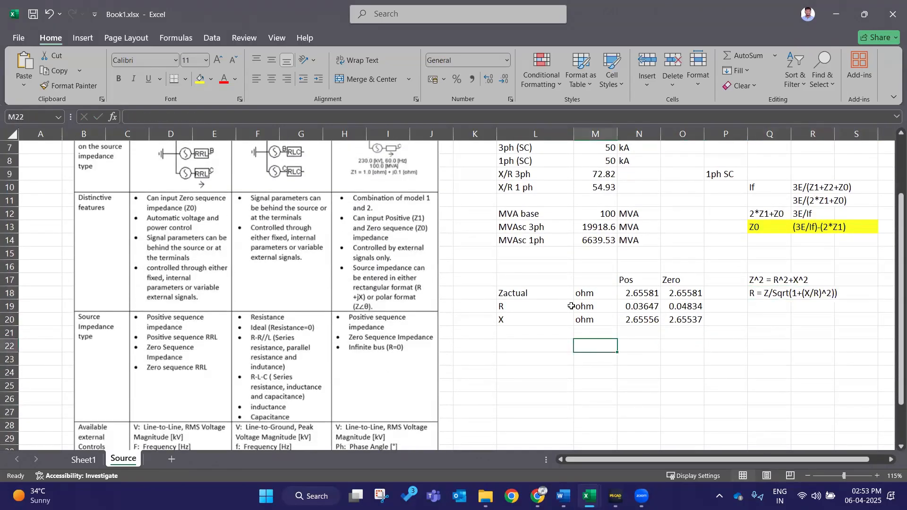
Make the R and X result rows L19:O20 bold and give them a light green fill.
{"action": "left_click_drag", "start_coordinate": [507, 310], "coordinate": [690, 315]}
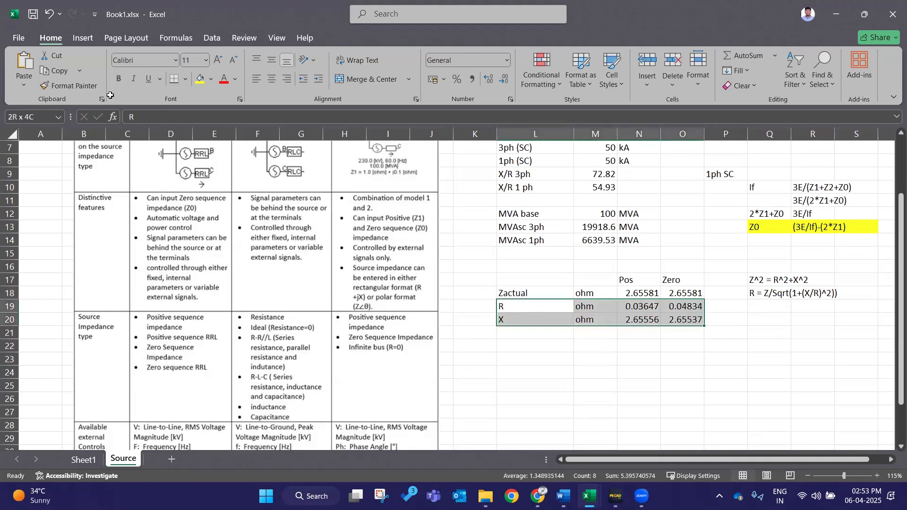
{"action": "left_click", "coordinate": [118, 78]}
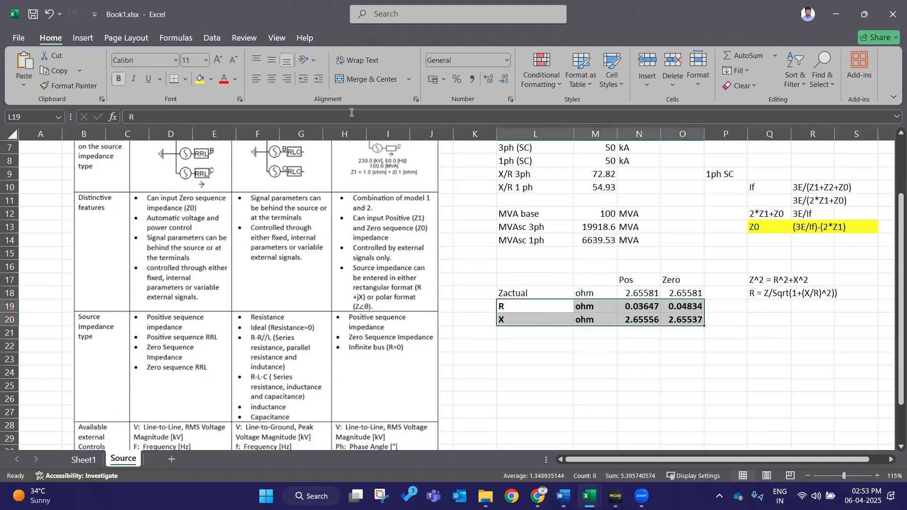
{"action": "left_click", "coordinate": [211, 80]}
{"action": "left_click", "coordinate": [339, 154]}
{"action": "left_click", "coordinate": [830, 393]}
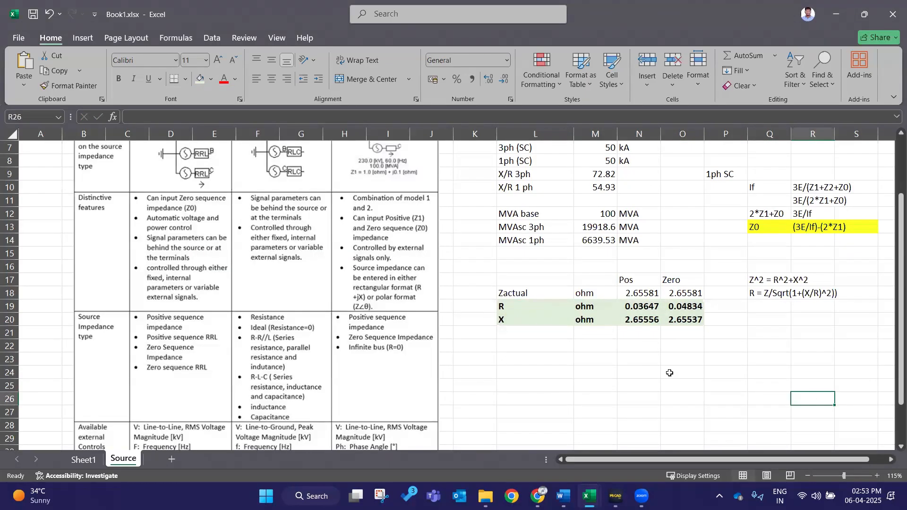
Switch to PSCAD and open the positive sequence impedance parameters of the three-phase voltage source.
{"action": "left_click", "coordinate": [615, 496]}
{"action": "left_click_drag", "start_coordinate": [146, 246], "coordinate": [212, 246]}
{"action": "double_click", "coordinate": [213, 246]}
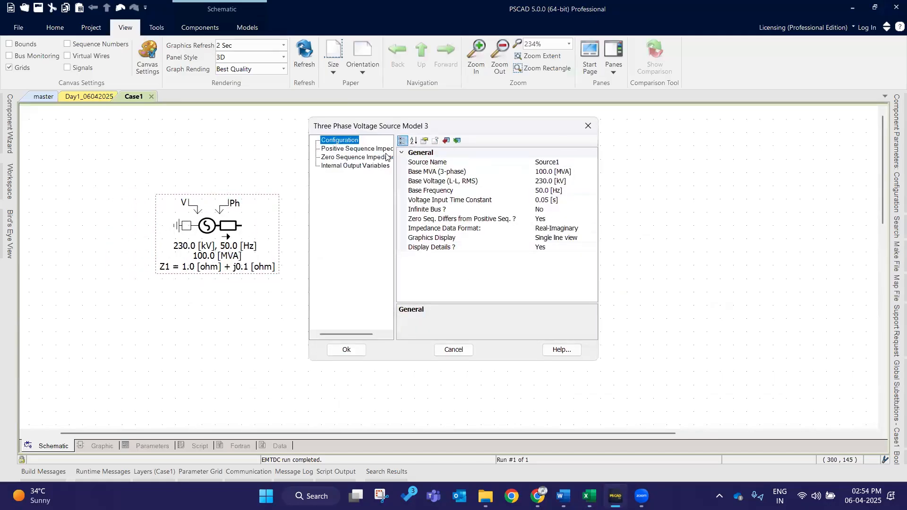
{"action": "left_click", "coordinate": [253, 255]}
{"action": "left_click", "coordinate": [347, 149]}
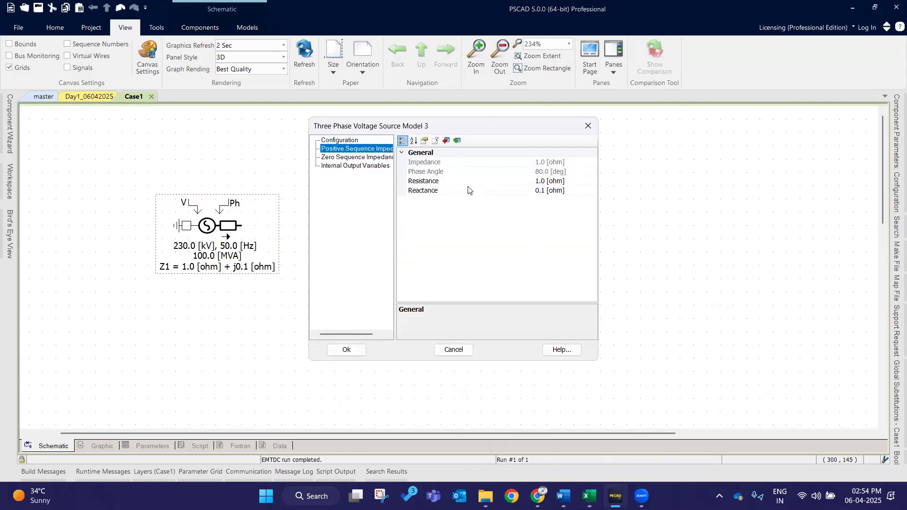
Copy the positive sequence R from N19 of Book1.xlsx into the PSCAD source's positive sequence resistance, 0.036467466 ohm.
{"action": "mouse_move", "coordinate": [589, 496]}
{"action": "left_click", "coordinate": [541, 437]}
{"action": "left_click", "coordinate": [658, 308]}
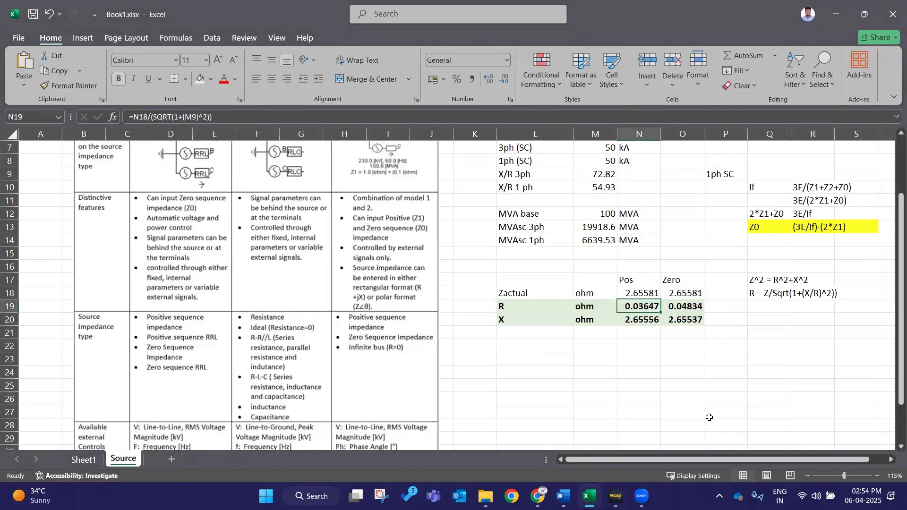
{"action": "key", "text": "ctrl+c"}
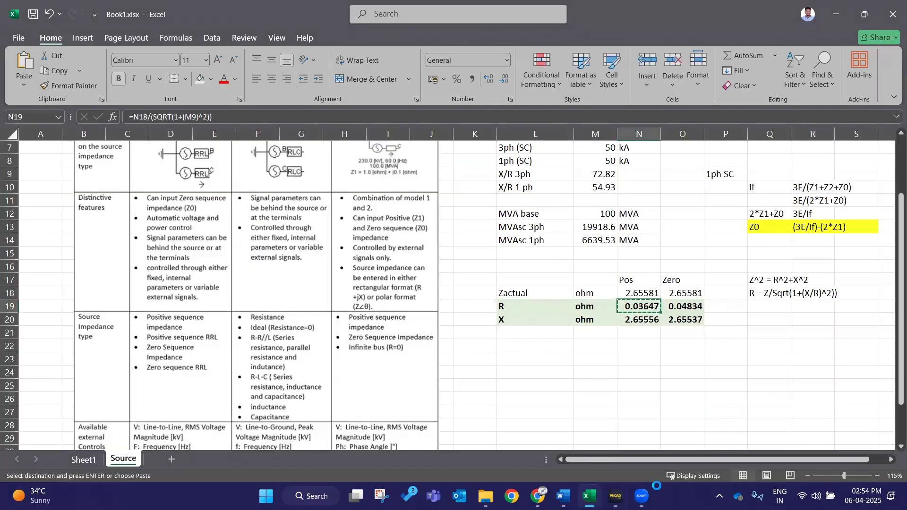
{"action": "left_click", "coordinate": [615, 496]}
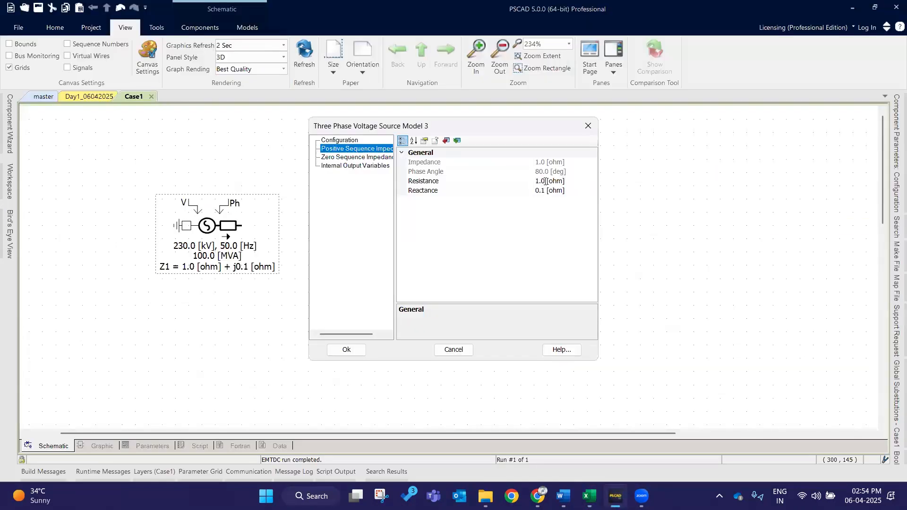
{"action": "left_click", "coordinate": [545, 181]}
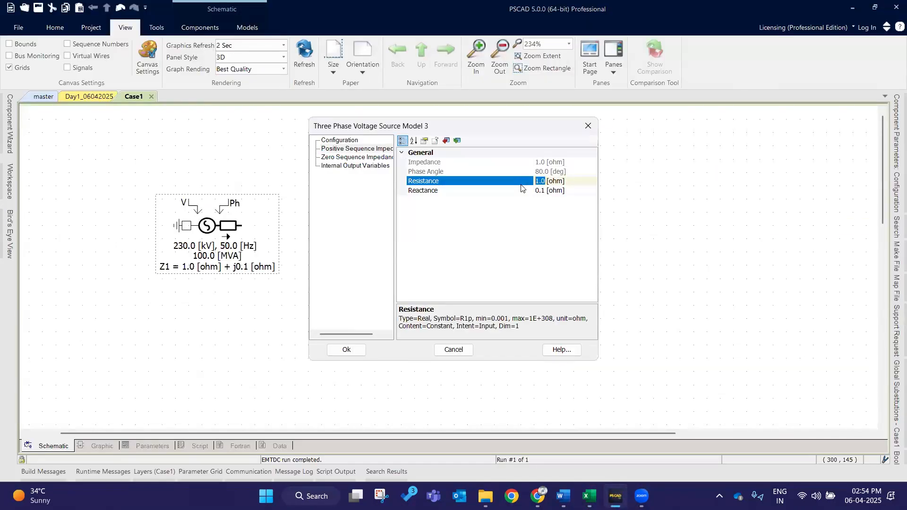
{"action": "key", "text": "ctrl+v"}
Copy the positive sequence X from N20 of Book1.xlsx into the PSCAD source's positive sequence reactance, 2.655560856 ohm.
{"action": "mouse_move", "coordinate": [588, 496]}
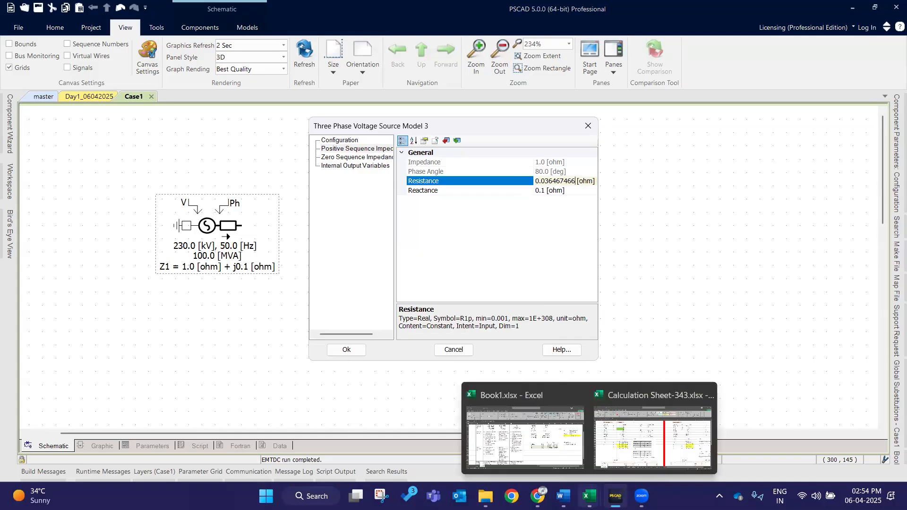
{"action": "left_click", "coordinate": [543, 453]}
{"action": "left_click", "coordinate": [642, 321]}
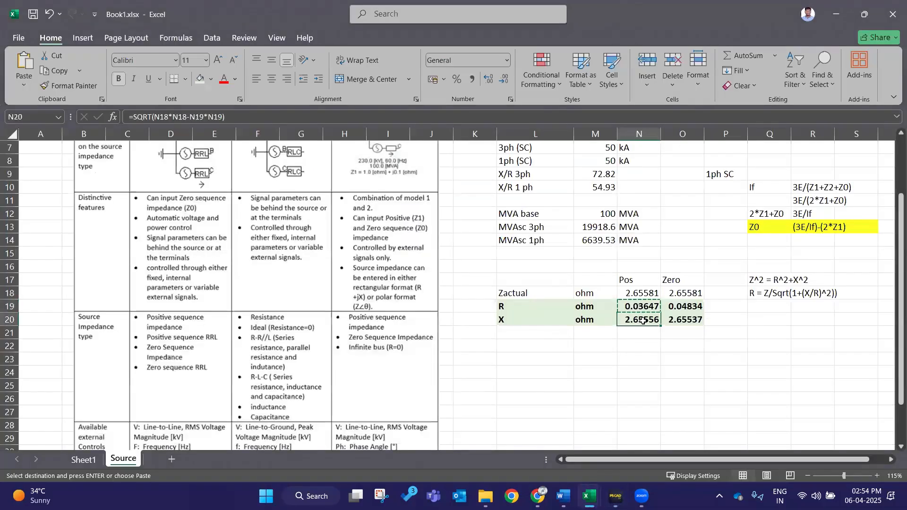
{"action": "key", "text": "ctrl+c"}
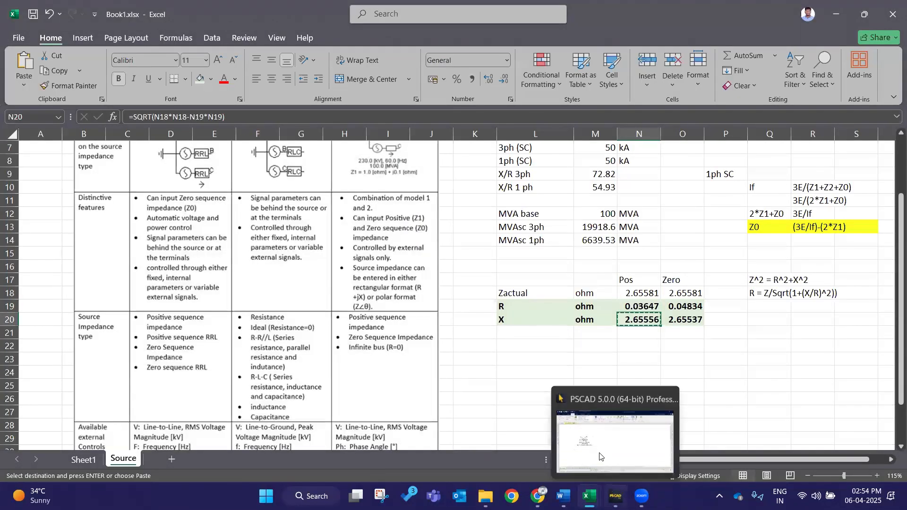
{"action": "left_click", "coordinate": [600, 453]}
{"action": "left_click", "coordinate": [542, 191]}
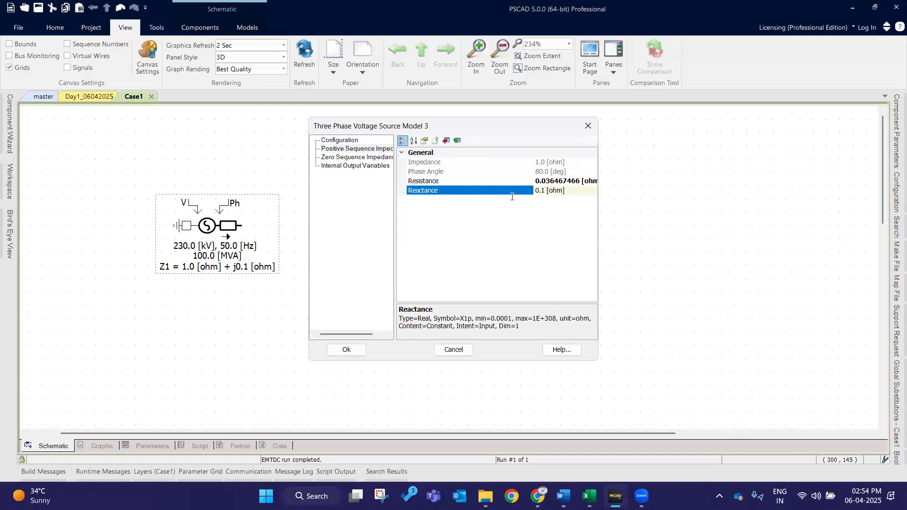
{"action": "key", "text": "ctrl+v"}
Copy the zero sequence R from O19 of Book1.xlsx into the PSCAD source's zero sequence resistance, 0.048341002 ohm.
{"action": "left_click", "coordinate": [357, 157]}
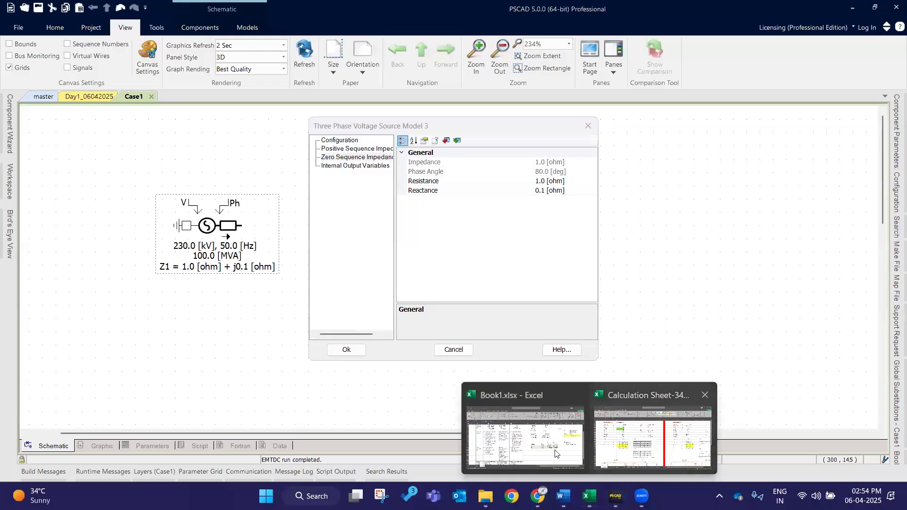
{"action": "left_click", "coordinate": [524, 444]}
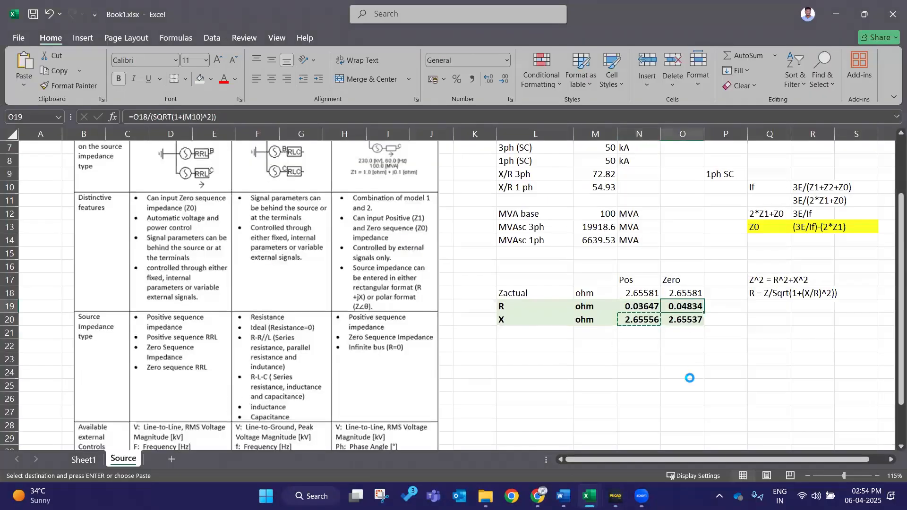
{"action": "key", "text": "alt+Tab"}
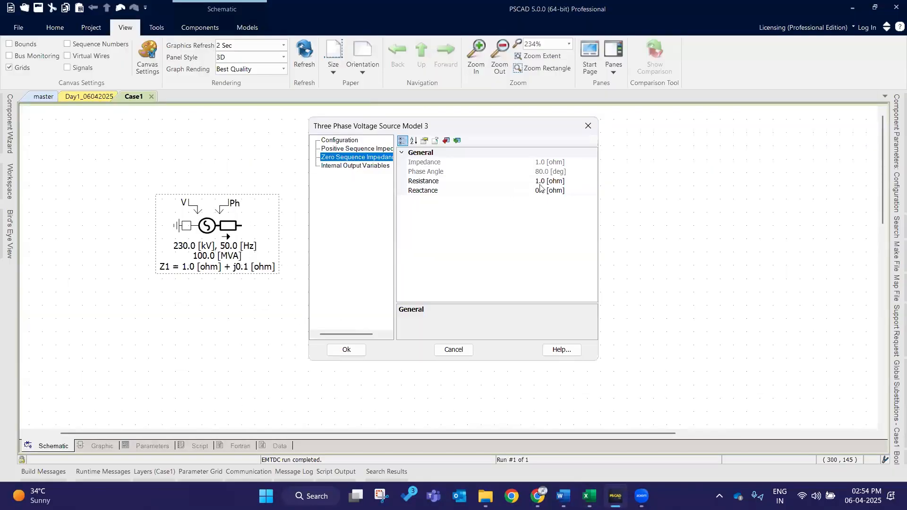
{"action": "left_click", "coordinate": [541, 182]}
{"action": "left_click", "coordinate": [541, 182]}
{"action": "key", "text": "ctrl+v"}
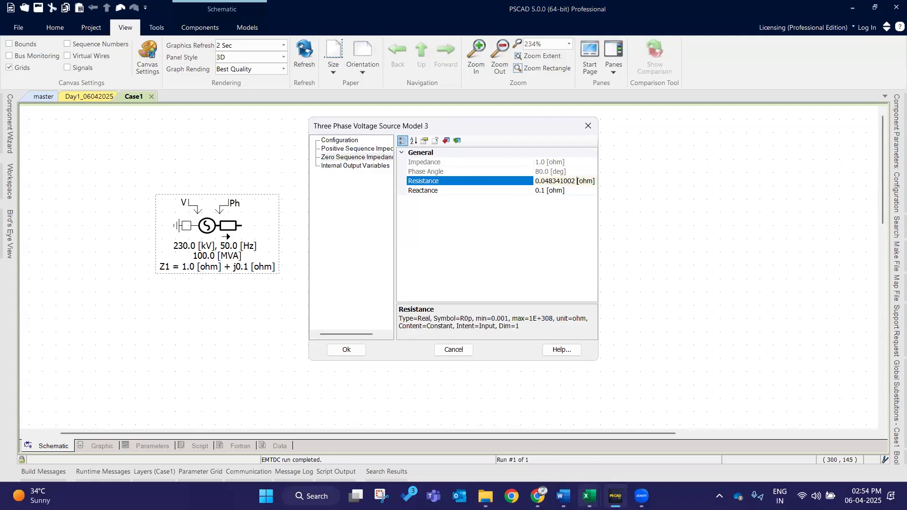
Copy the zero sequence X (2.65537 ohm) from O20 of Book1.xlsx into the PSCAD source's zero sequence reactance.
{"action": "mouse_move", "coordinate": [588, 496]}
{"action": "left_click", "coordinate": [523, 433]}
{"action": "left_click", "coordinate": [689, 323]}
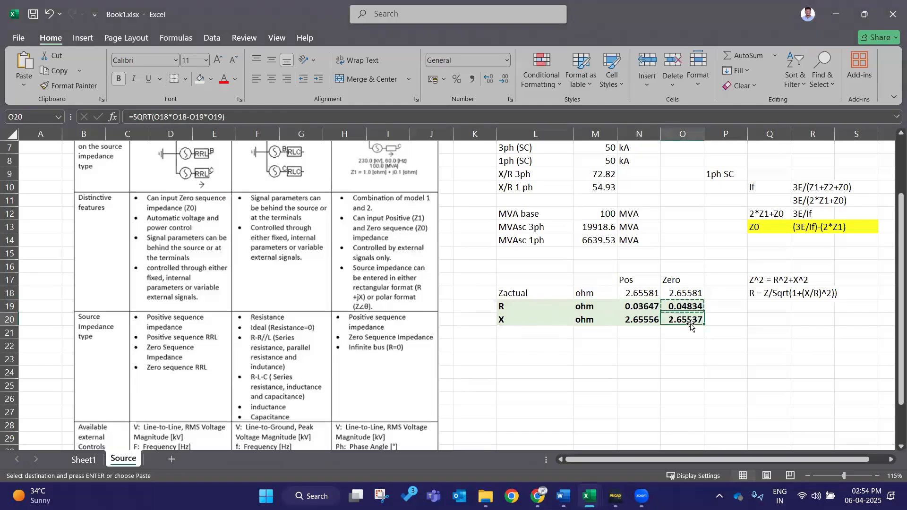
{"action": "key", "text": "ctrl+c"}
{"action": "left_click", "coordinate": [615, 496]}
{"action": "left_click", "coordinate": [539, 193]}
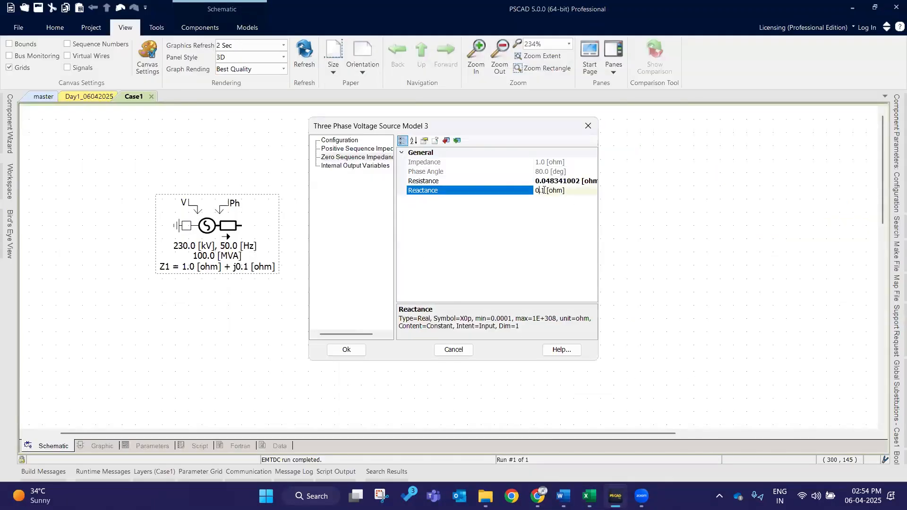
{"action": "key", "text": "ctrl+v"}
{"action": "key", "text": "Return"}
Keep the impedance data format as Real-Imaginary, check both sequence impedance pages and apply the source parameters.
{"action": "left_click", "coordinate": [340, 140]}
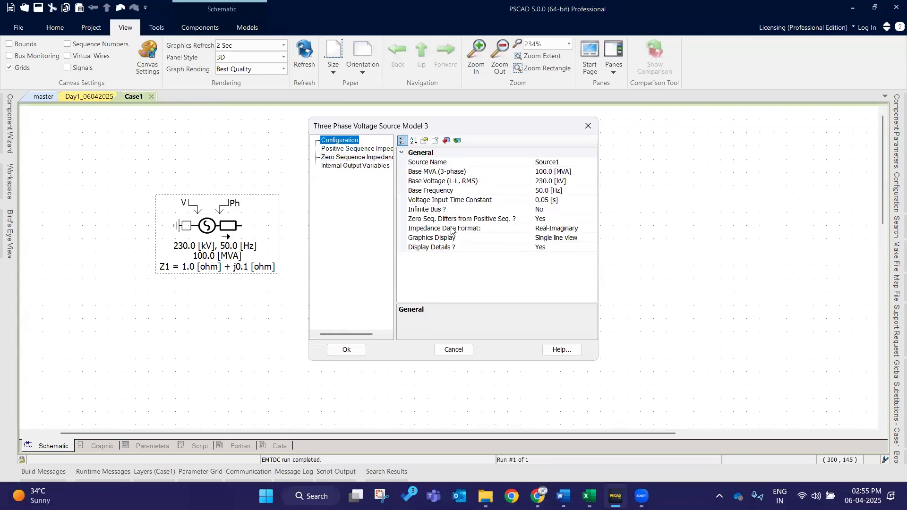
{"action": "left_click", "coordinate": [583, 228]}
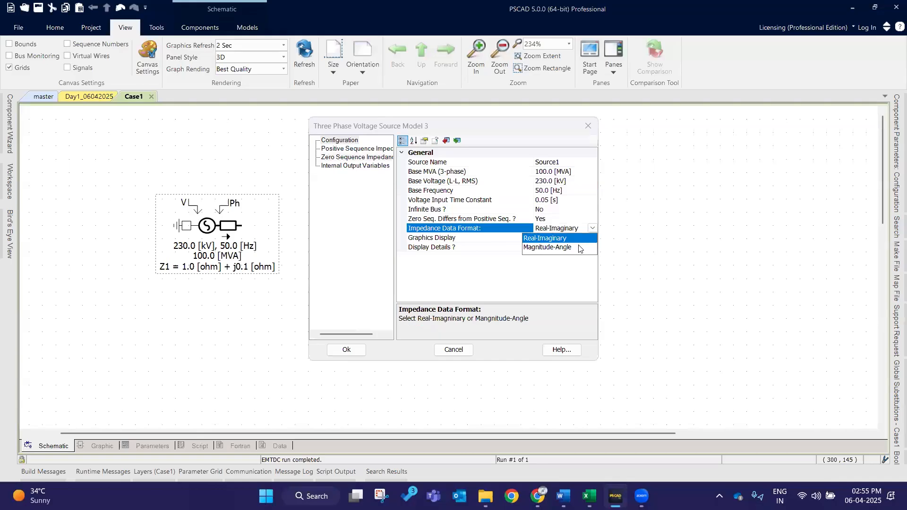
{"action": "left_click", "coordinate": [556, 268]}
{"action": "left_click", "coordinate": [345, 149]}
{"action": "left_click", "coordinate": [354, 157]}
{"action": "left_click", "coordinate": [345, 349]}
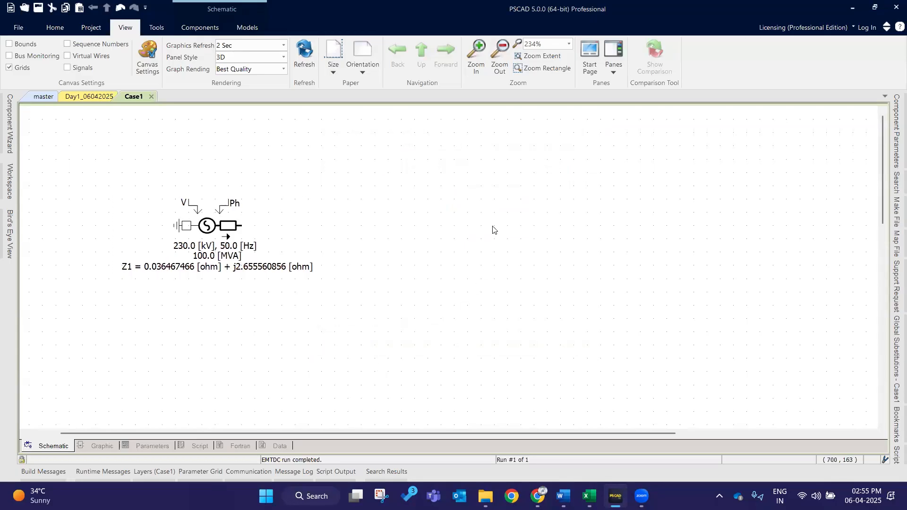
Move the three-phase voltage source slightly left and down on the Case1 schematic and deselect it.
{"action": "left_click", "coordinate": [203, 228]}
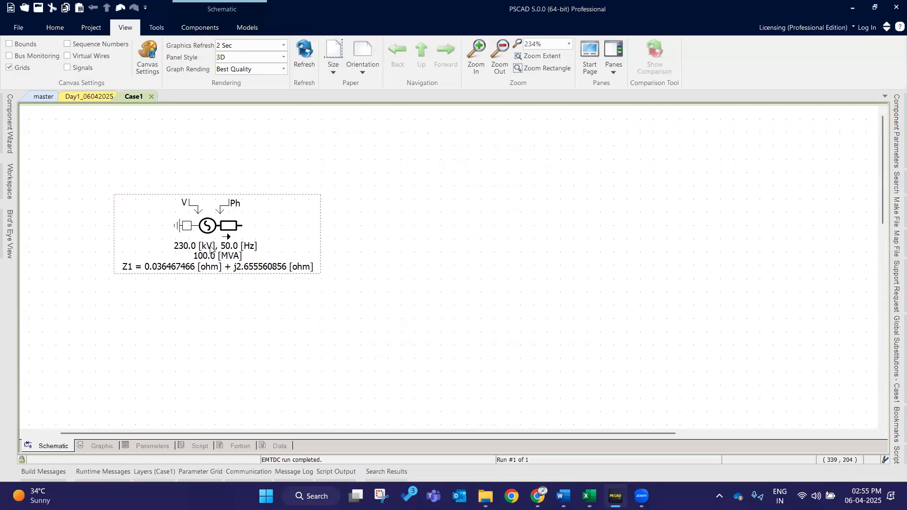
{"action": "left_click_drag", "start_coordinate": [240, 235], "coordinate": [237, 241]}
{"action": "left_click", "coordinate": [273, 314]}
{"action": "left_click", "coordinate": [197, 284]}
{"action": "left_click", "coordinate": [278, 243]}
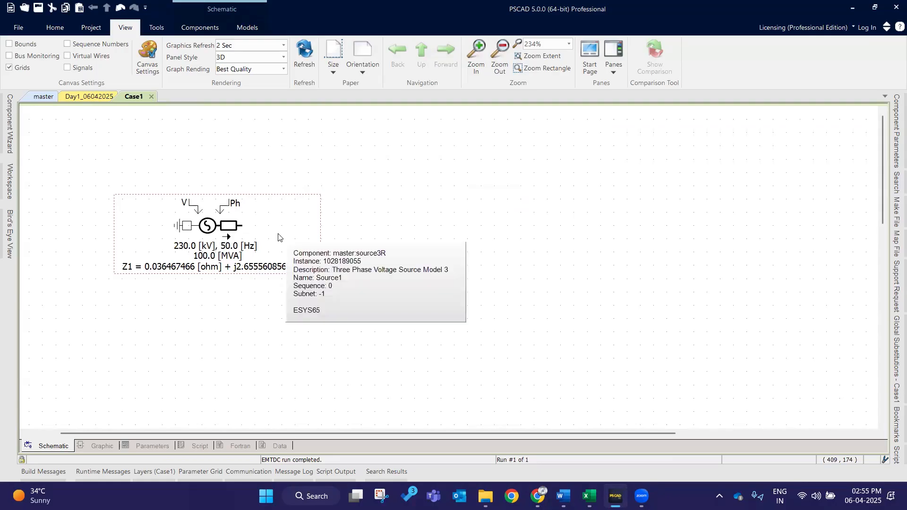
{"action": "left_click_drag", "start_coordinate": [276, 238], "coordinate": [252, 245]}
{"action": "left_click", "coordinate": [424, 284]}
{"action": "left_click", "coordinate": [229, 280]}
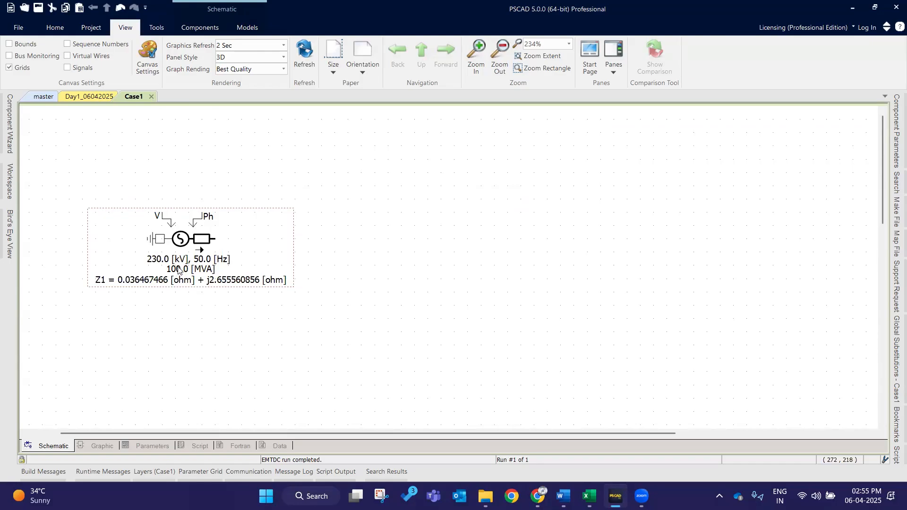
{"action": "left_click", "coordinate": [323, 317]}
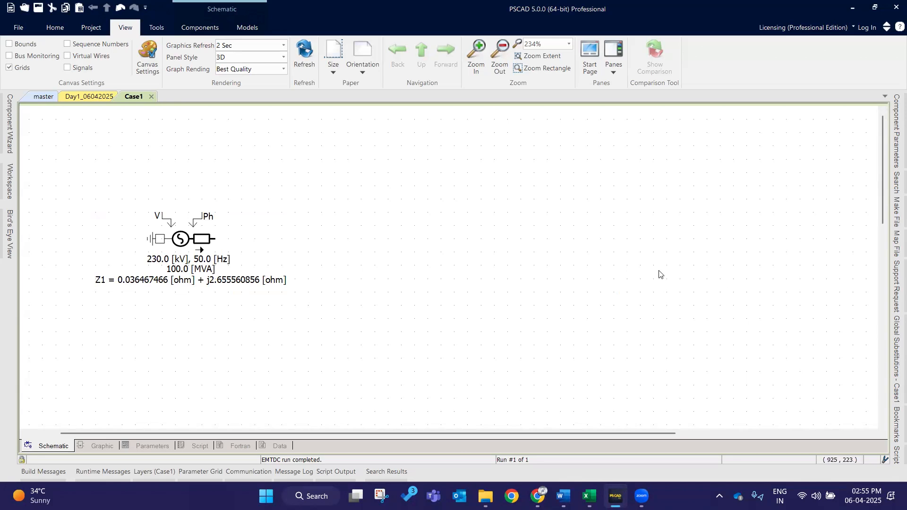
{"action": "scroll", "coordinate": [486, 244], "scroll_direction": "down", "scroll_amount": 1}
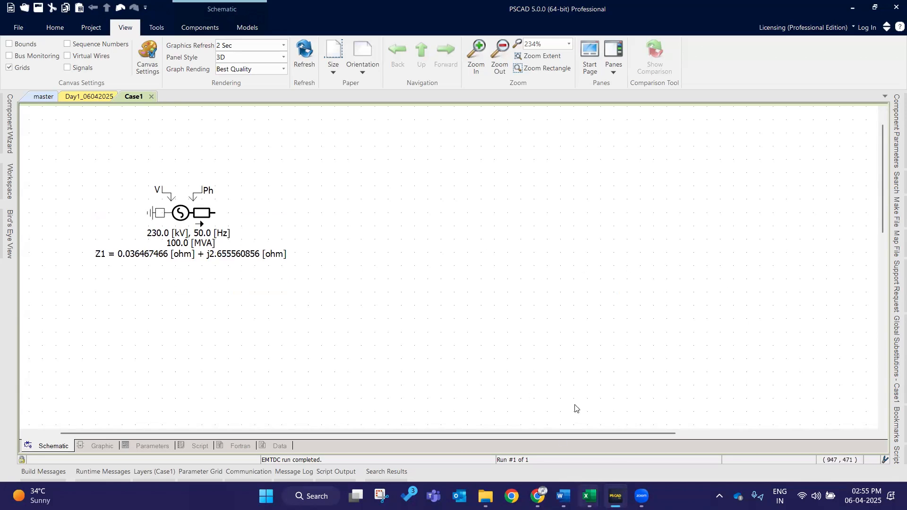
Switch to Book1.xlsx in Excel and select the Elements Modelling entry in C83:D83 of Sheet1.
{"action": "left_click", "coordinate": [589, 496]}
{"action": "left_click", "coordinate": [484, 439]}
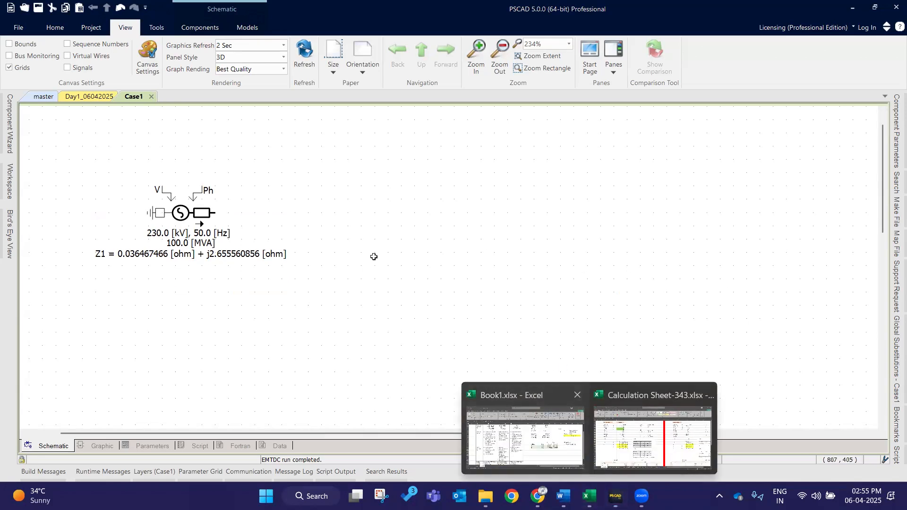
{"action": "left_click", "coordinate": [83, 460]}
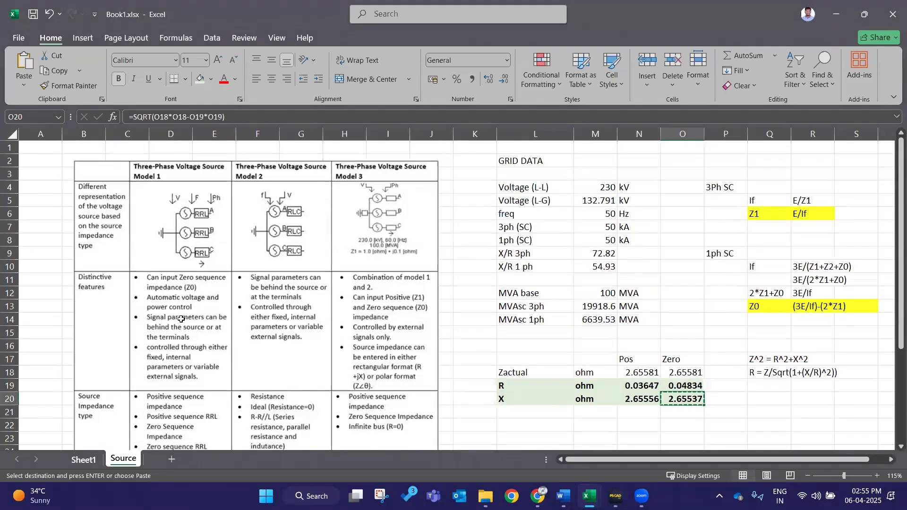
{"action": "scroll", "coordinate": [170, 331], "scroll_direction": "up", "scroll_amount": 4}
{"action": "scroll", "coordinate": [158, 340], "scroll_direction": "down", "scroll_amount": 2}
{"action": "left_click_drag", "start_coordinate": [154, 318], "coordinate": [235, 320]}
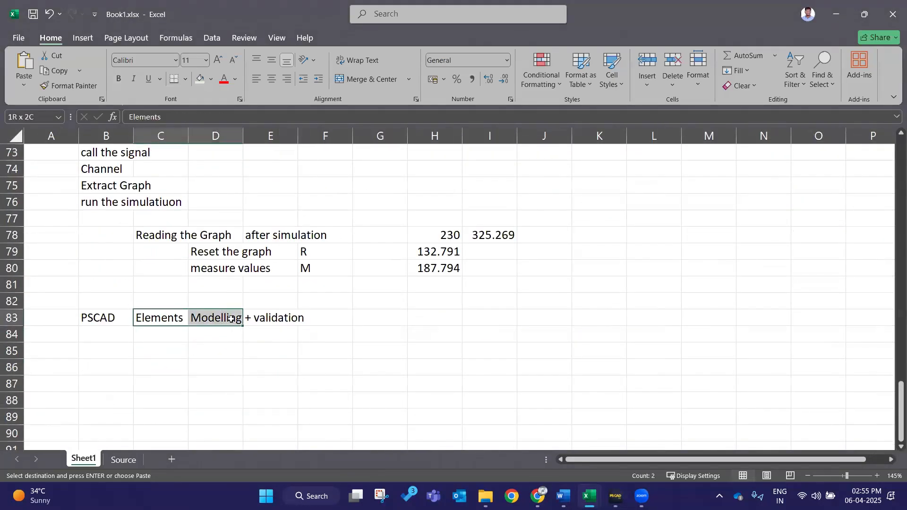
On the Source sheet, colour the 3ph (SC) and 1ph (SC) grid data rows with a red font.
{"action": "left_click", "coordinate": [267, 316]}
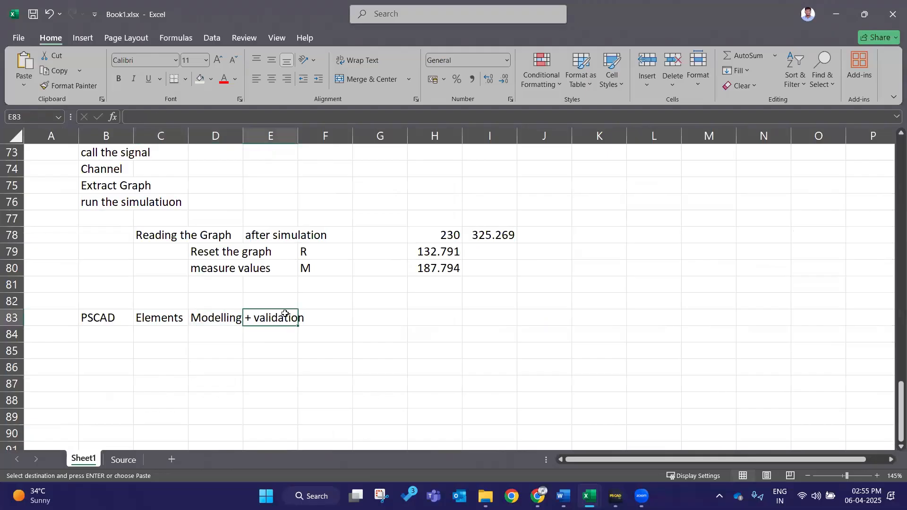
{"action": "left_click", "coordinate": [122, 460]}
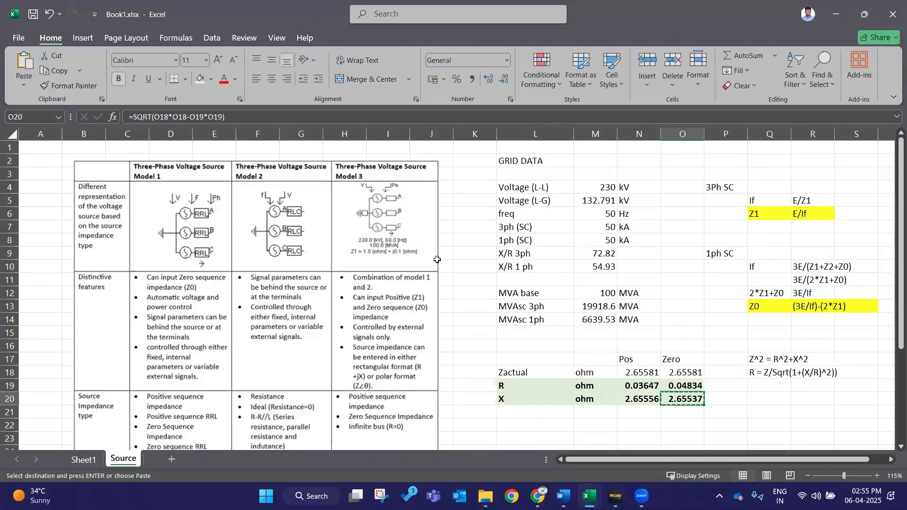
{"action": "left_click", "coordinate": [568, 227]}
{"action": "left_click_drag", "start_coordinate": [568, 227], "coordinate": [633, 230]}
{"action": "left_click", "coordinate": [224, 79]}
{"action": "left_click_drag", "start_coordinate": [540, 243], "coordinate": [637, 241]}
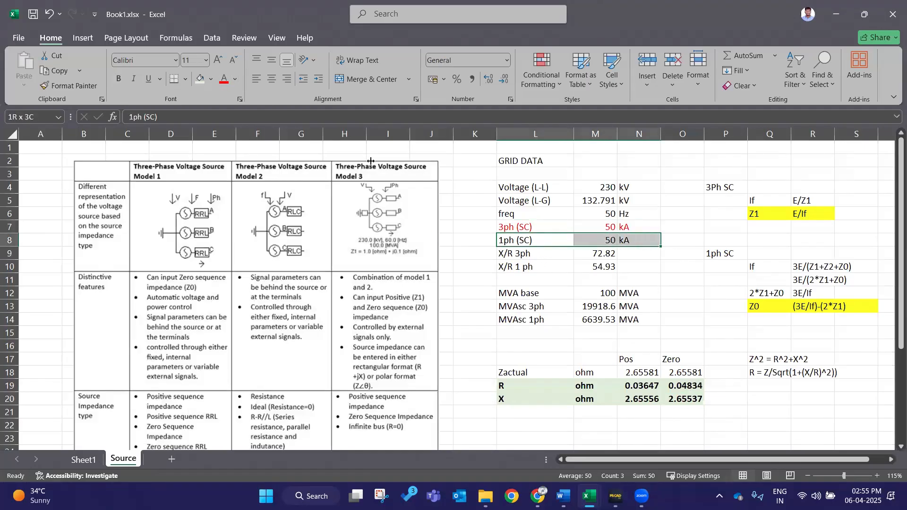
{"action": "left_click", "coordinate": [224, 78]}
Bold the two short-circuit current rows in L7:N8.
{"action": "left_click_drag", "start_coordinate": [514, 227], "coordinate": [586, 238]}
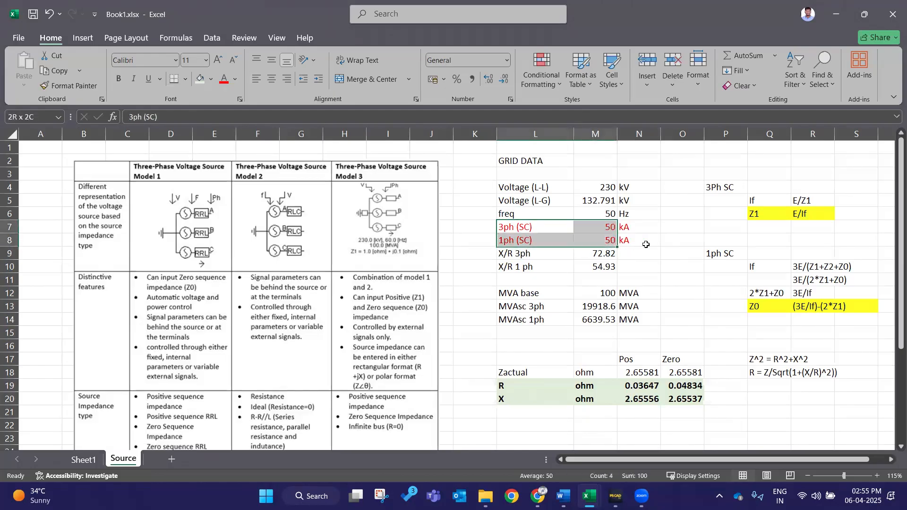
{"action": "left_click_drag", "start_coordinate": [645, 245], "coordinate": [649, 242]}
{"action": "key", "text": "ctrl+b"}
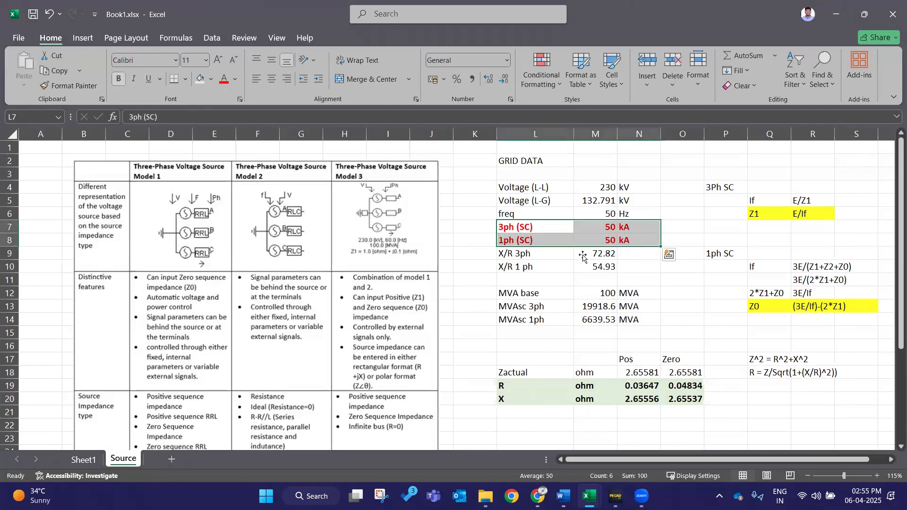
Examine the 3ph and 1ph short-circuit current entries and the calculated sequence R and X values.
{"action": "left_click", "coordinate": [681, 227]}
{"action": "left_click", "coordinate": [541, 227]}
{"action": "key", "text": "F2"}
{"action": "left_click", "coordinate": [548, 237]}
{"action": "key", "text": "F2"}
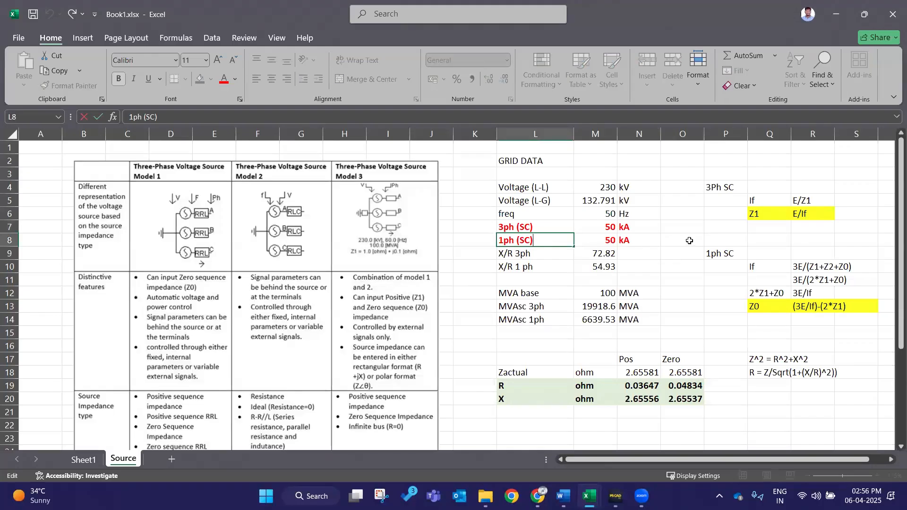
{"action": "left_click", "coordinate": [646, 237]}
{"action": "left_click", "coordinate": [648, 223]}
{"action": "left_click", "coordinate": [648, 251]}
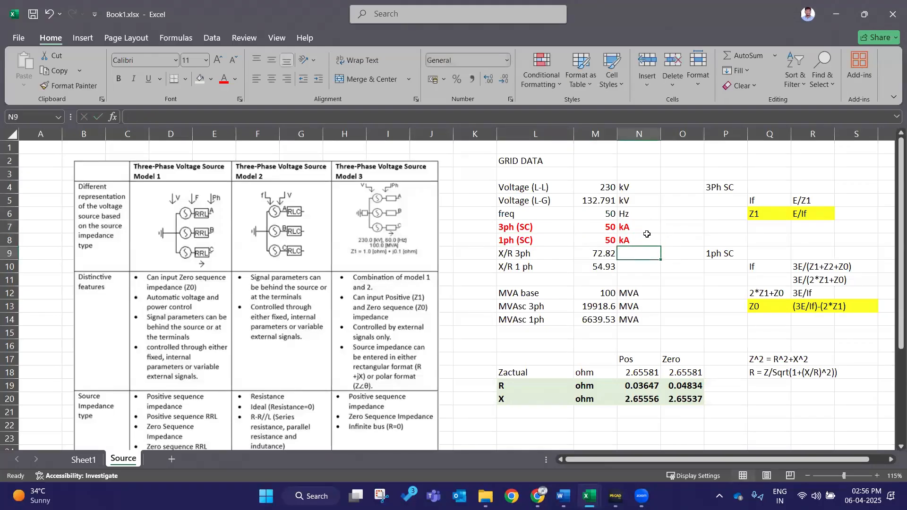
{"action": "left_click", "coordinate": [647, 227]}
{"action": "left_click", "coordinate": [683, 228]}
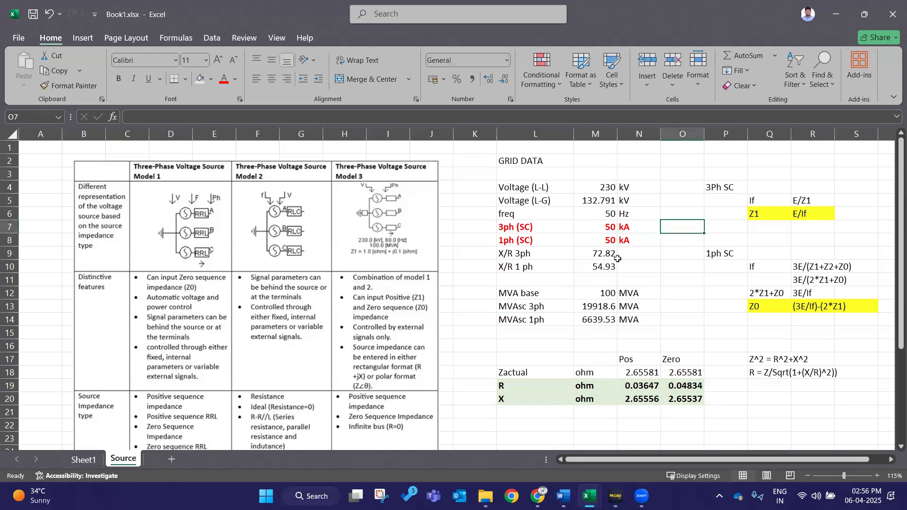
{"action": "scroll", "coordinate": [617, 258], "scroll_direction": "down", "scroll_amount": 3}
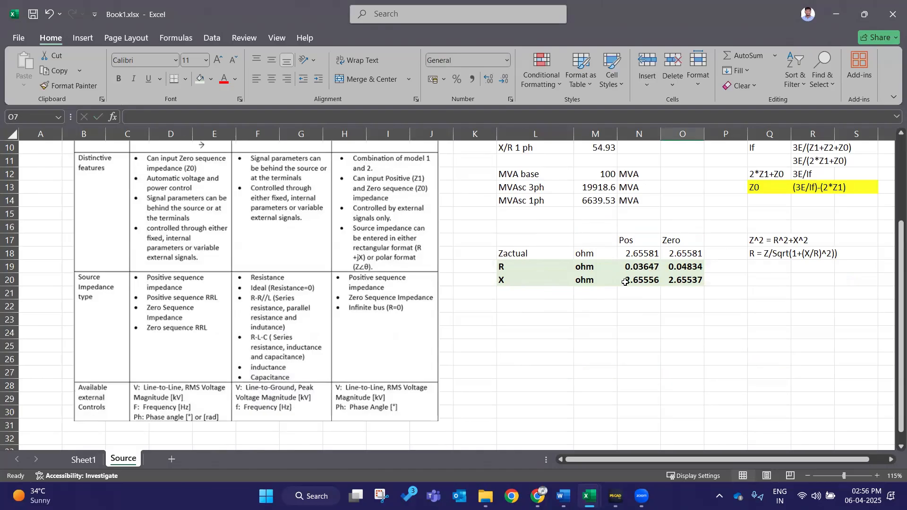
{"action": "left_click", "coordinate": [532, 320]}
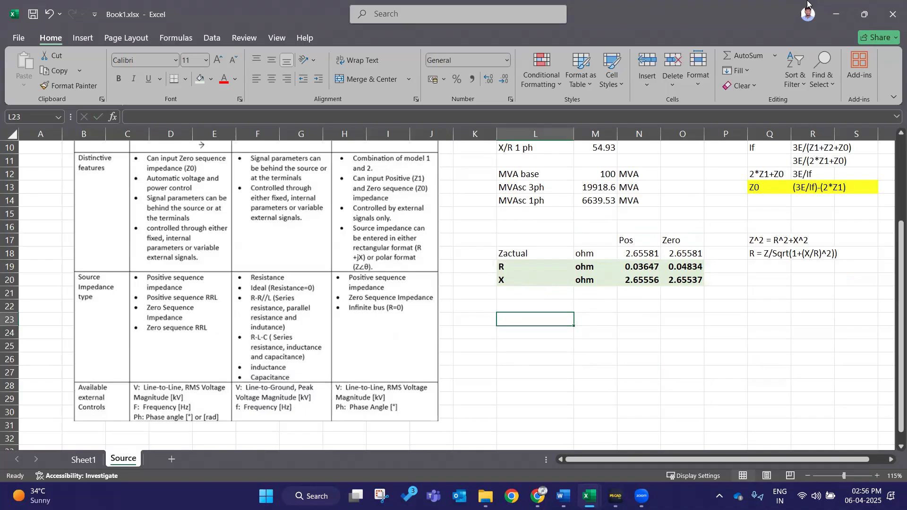
Switch to PSCAD and inspect the configuration parameters of the three-phase voltage source on the Case1 schematic.
{"action": "key", "text": "alt+Tab"}
{"action": "left_click_drag", "start_coordinate": [54, 161], "coordinate": [334, 300]}
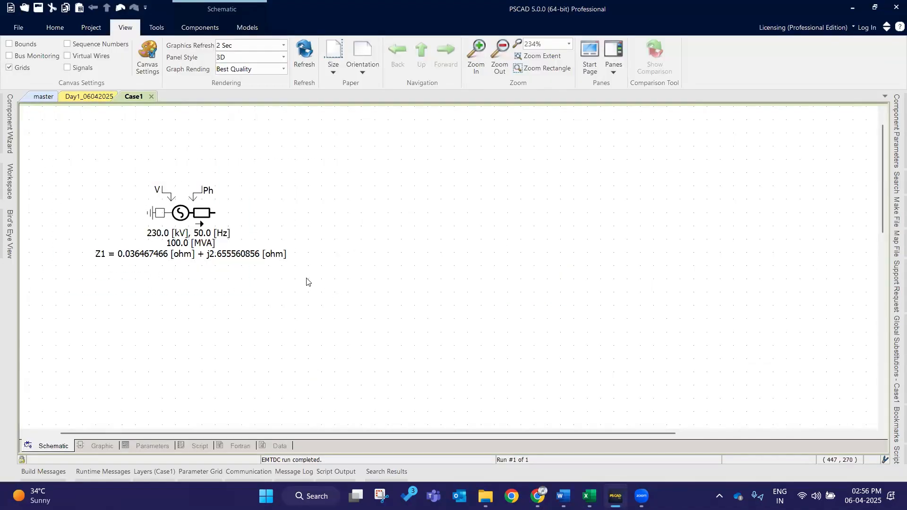
{"action": "scroll", "coordinate": [305, 287], "scroll_direction": "up", "scroll_amount": 1}
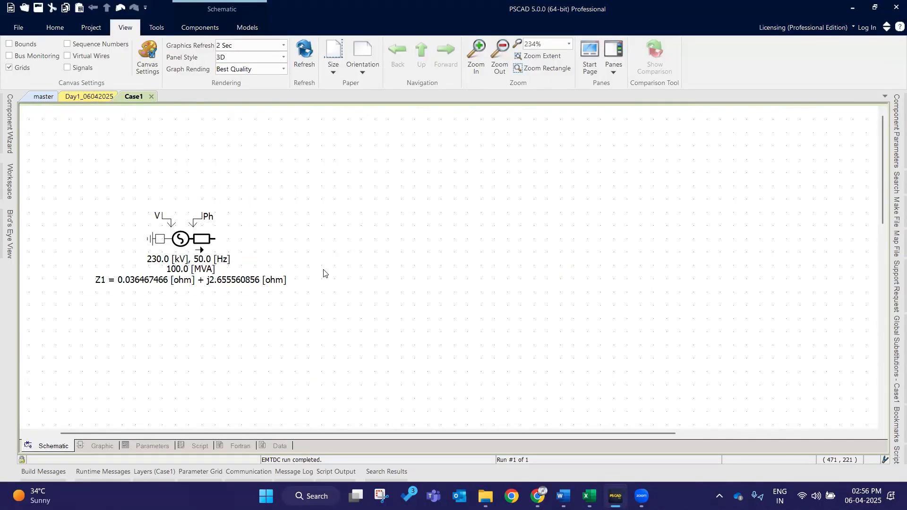
{"action": "left_click", "coordinate": [198, 29]}
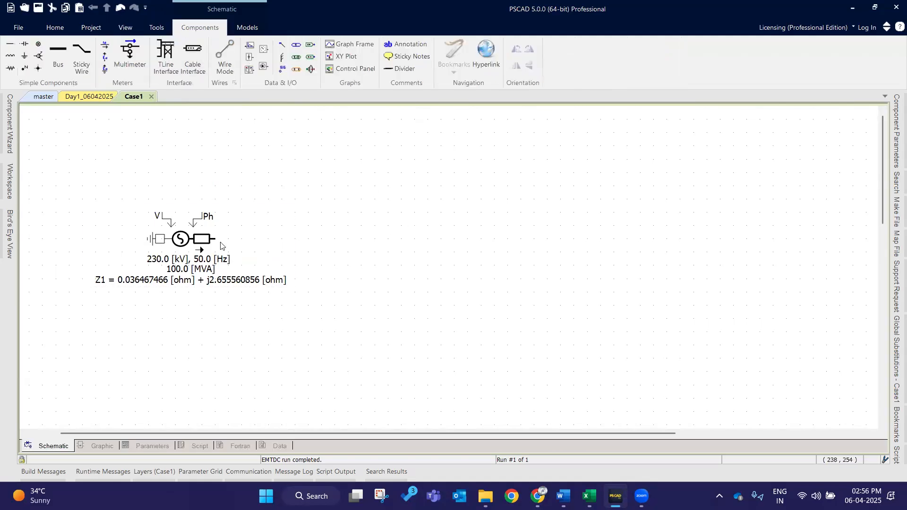
{"action": "left_click", "coordinate": [177, 242]}
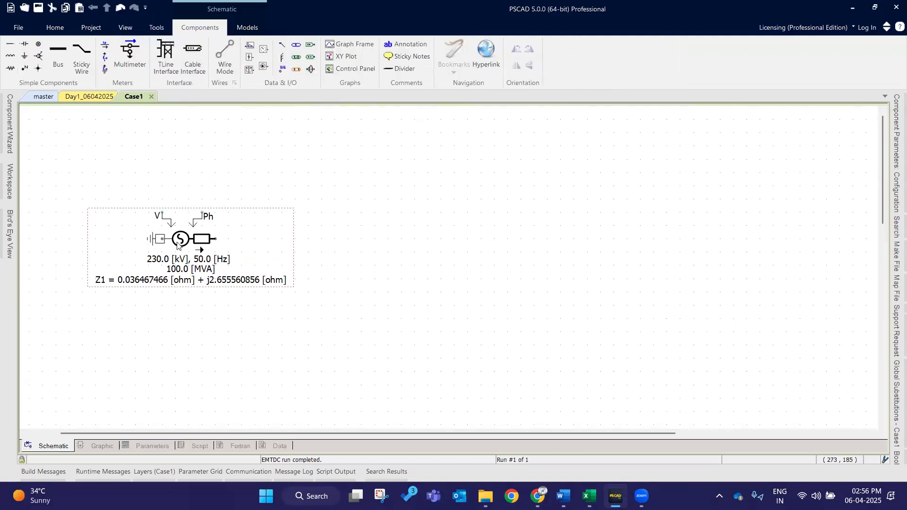
{"action": "double_click", "coordinate": [177, 242]}
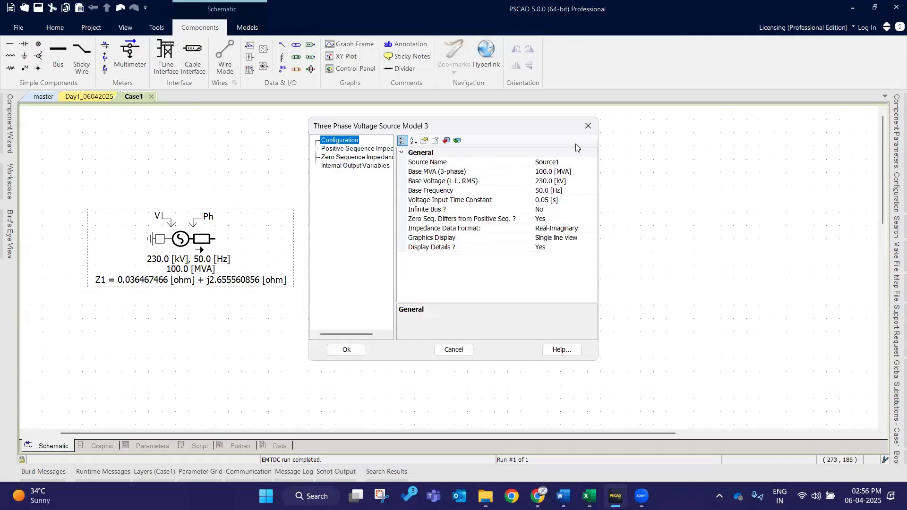
{"action": "left_click", "coordinate": [588, 125]}
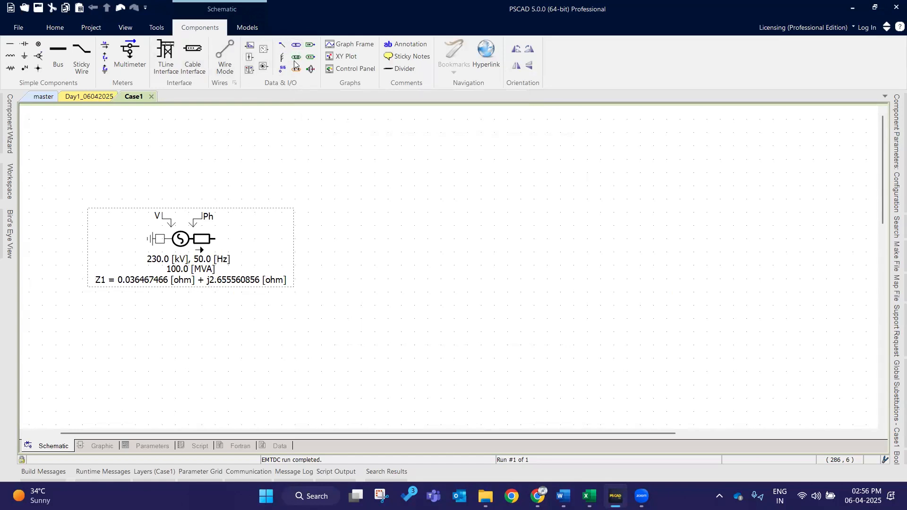
Place an integer constant above the voltage source, rotate it vertically and attach it to the V input.
{"action": "left_click", "coordinate": [164, 164]}
{"action": "double_click", "coordinate": [176, 163]}
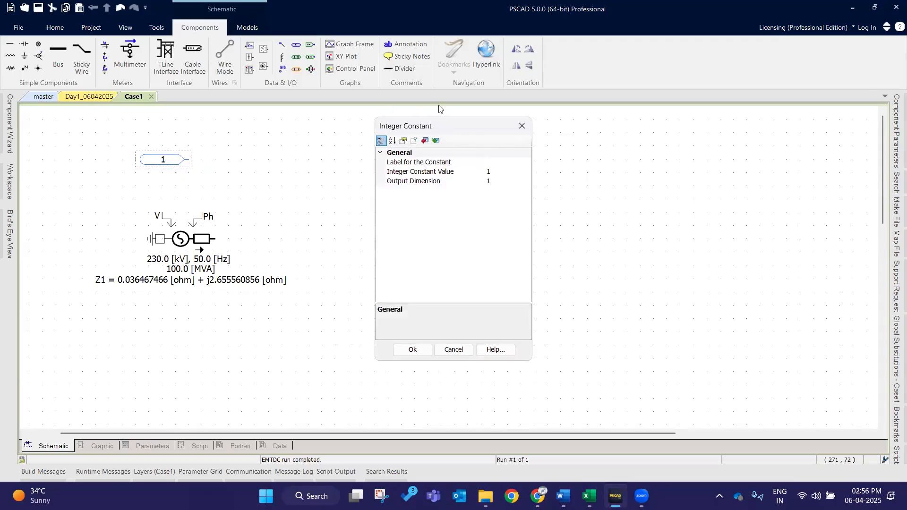
{"action": "left_click", "coordinate": [523, 126]}
{"action": "left_click", "coordinate": [311, 204]}
{"action": "left_click_drag", "start_coordinate": [176, 159], "coordinate": [252, 138]}
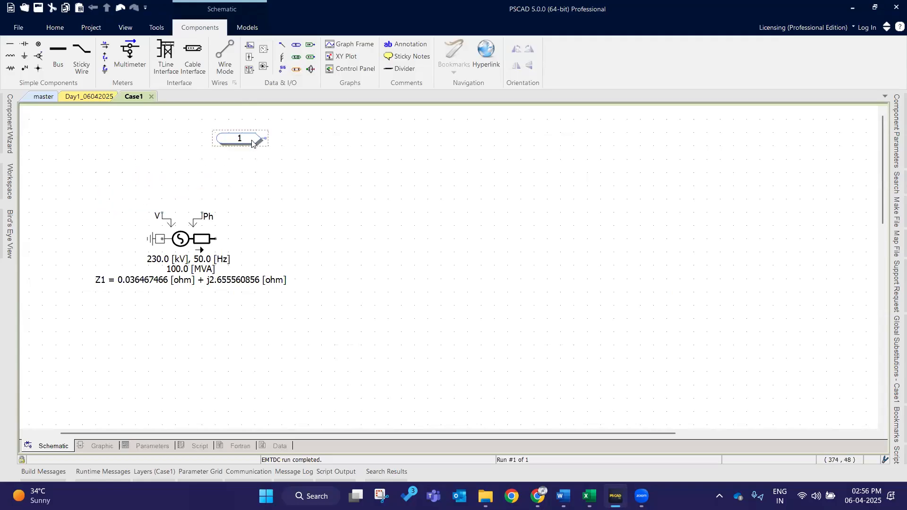
{"action": "key", "text": "ctrl+r"}
{"action": "left_click_drag", "start_coordinate": [177, 146], "coordinate": [163, 187]}
Place a second integer constant, rotate it vertically and attach it to the source's Ph input.
{"action": "left_click", "coordinate": [295, 45]}
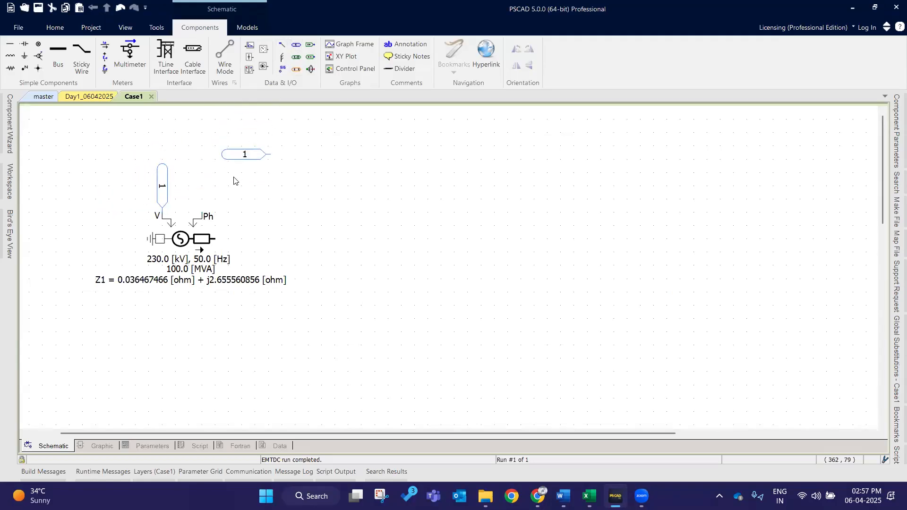
{"action": "key", "text": "ctrl+r"}
{"action": "left_click", "coordinate": [203, 189]}
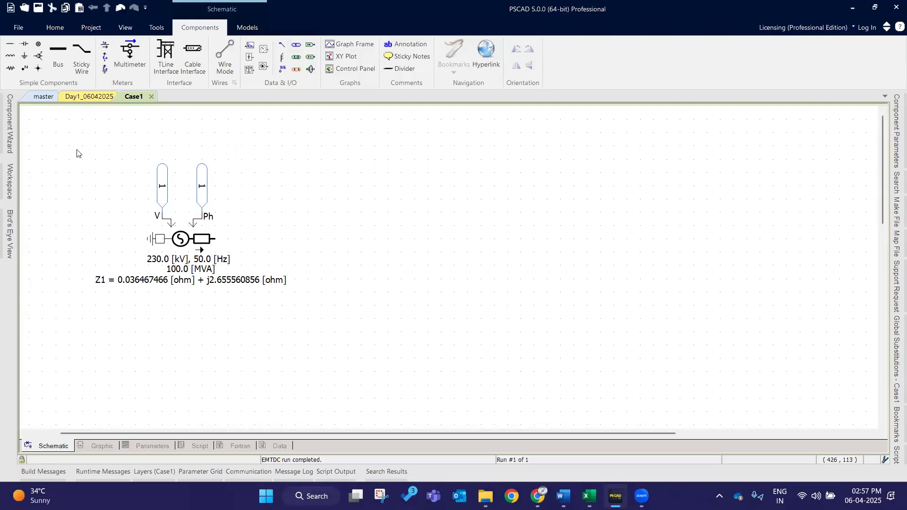
{"action": "left_click_drag", "start_coordinate": [277, 385], "coordinate": [334, 367]}
{"action": "left_click", "coordinate": [160, 265]}
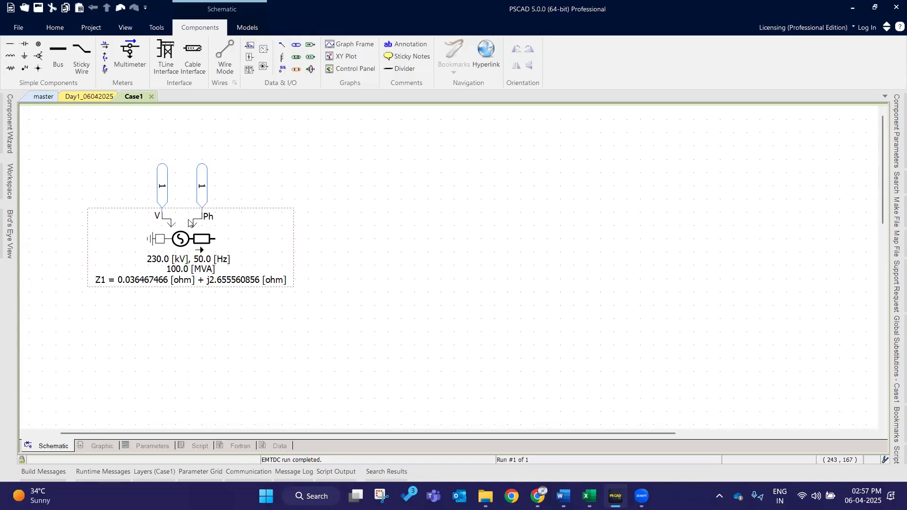
Set the integer constant on the source's V input to 230.
{"action": "left_click", "coordinate": [156, 187]}
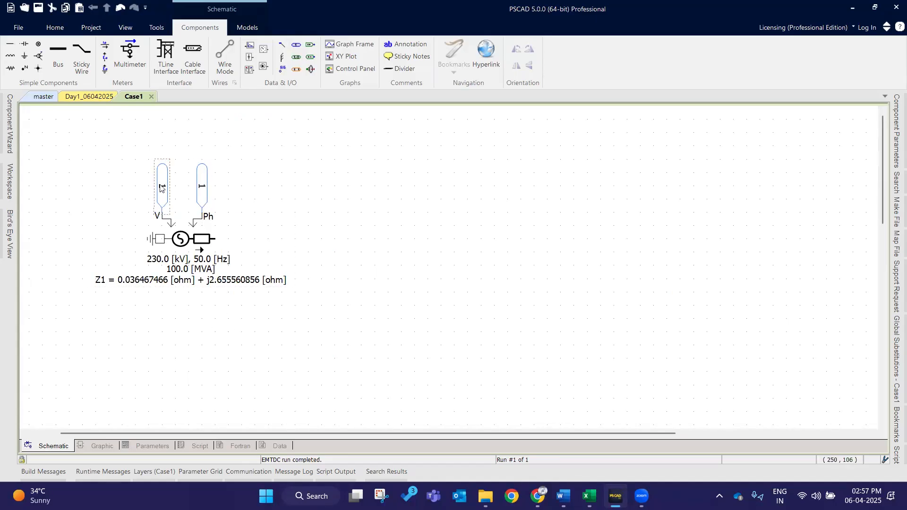
{"action": "double_click", "coordinate": [161, 188]}
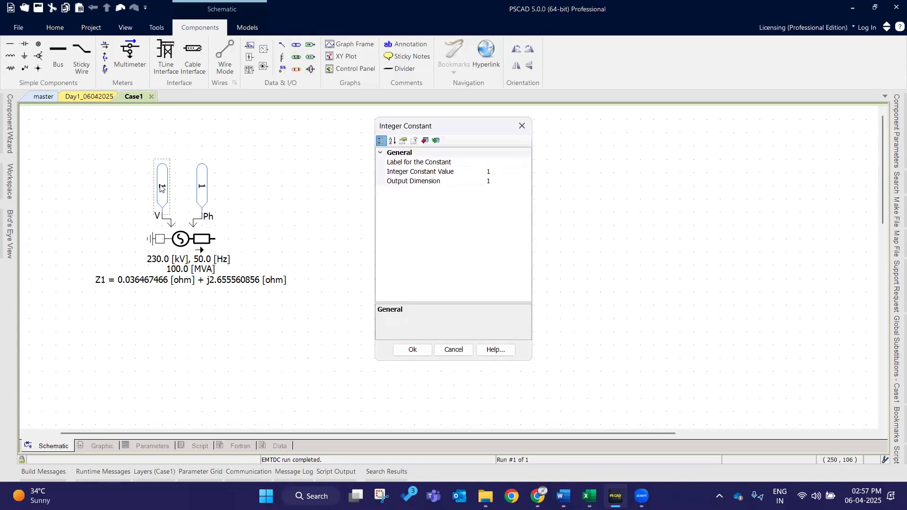
{"action": "left_click", "coordinate": [412, 350]}
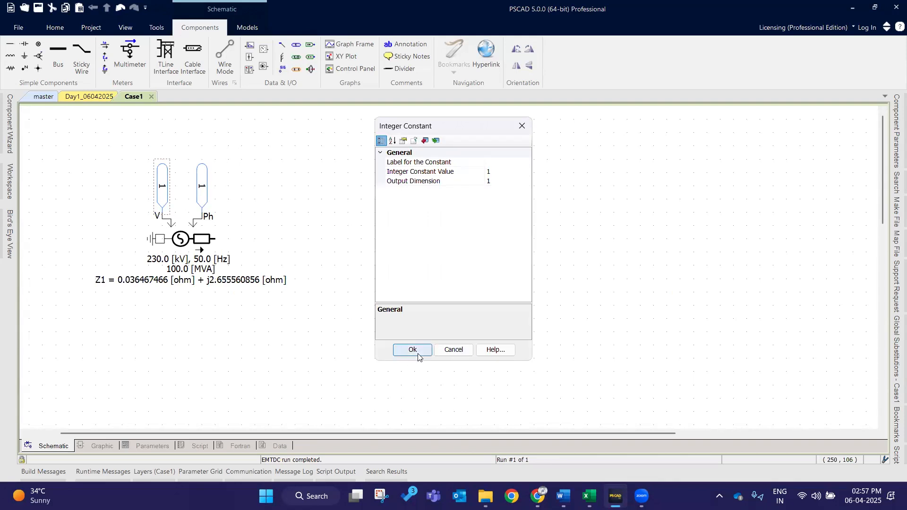
{"action": "left_click", "coordinate": [148, 279]}
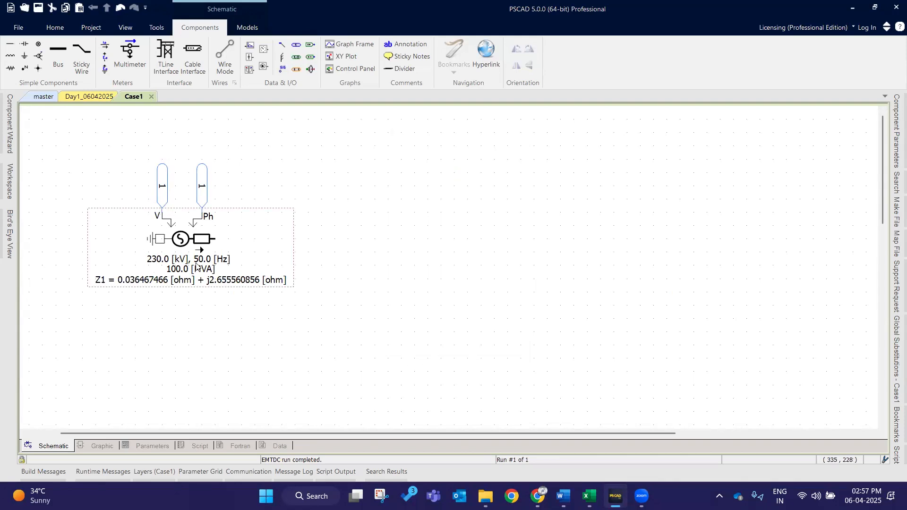
{"action": "double_click", "coordinate": [162, 194]}
{"action": "left_click", "coordinate": [489, 171]}
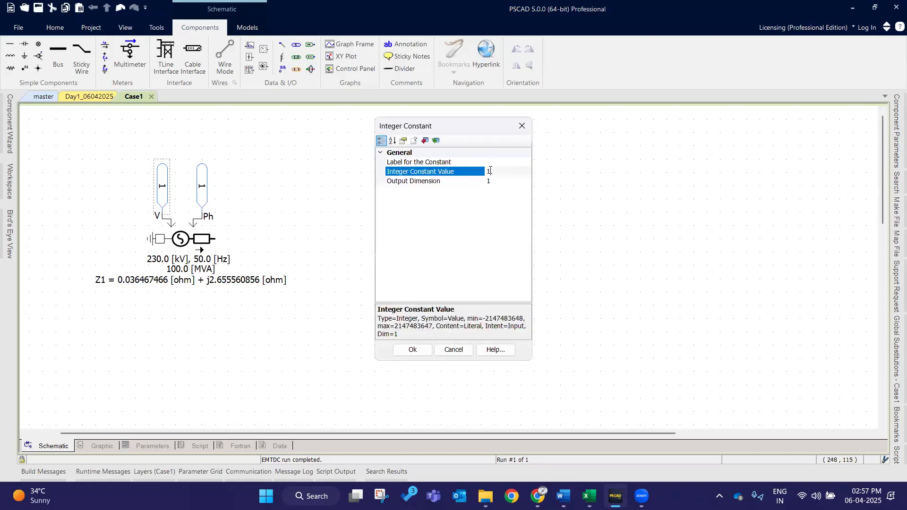
{"action": "type", "text": "230"}
{"action": "key", "text": "Return"}
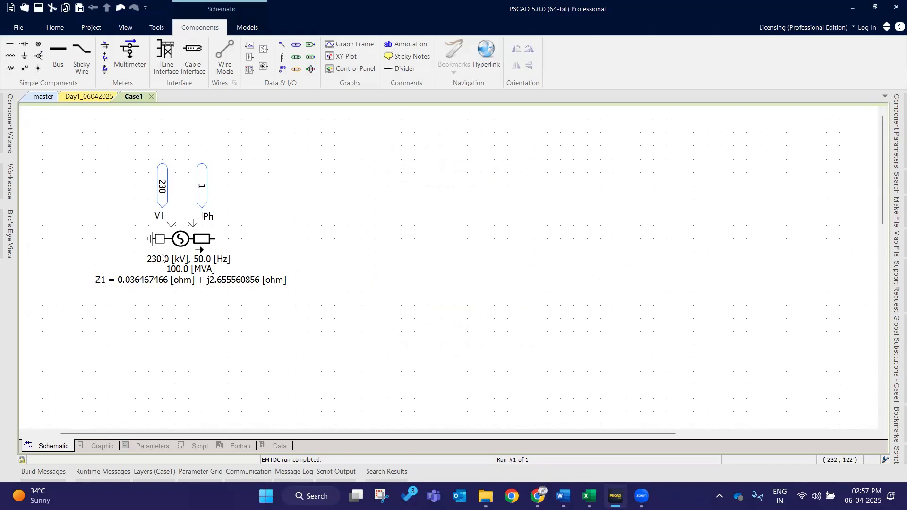
Try 400 as the V input's constant value and restore it to 230.
{"action": "double_click", "coordinate": [162, 191]}
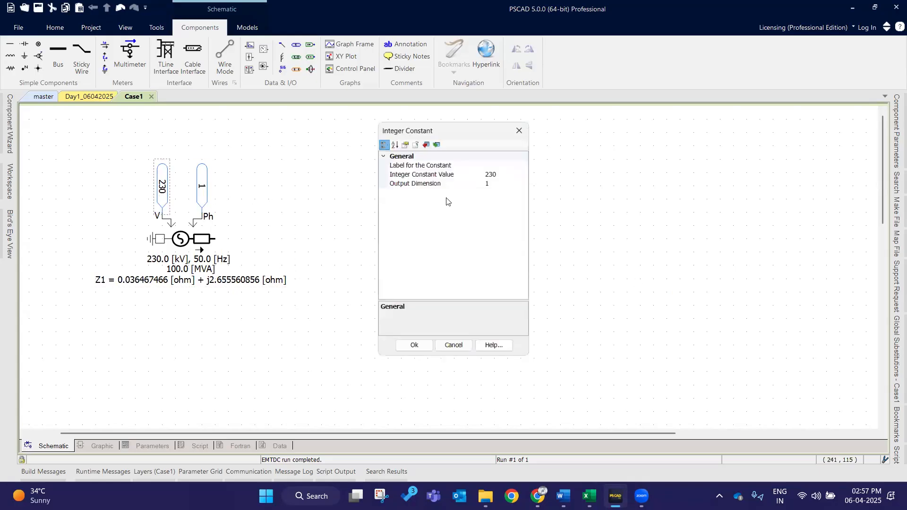
{"action": "left_click", "coordinate": [509, 172]}
{"action": "double_click", "coordinate": [509, 171]}
{"action": "type", "text": "400"}
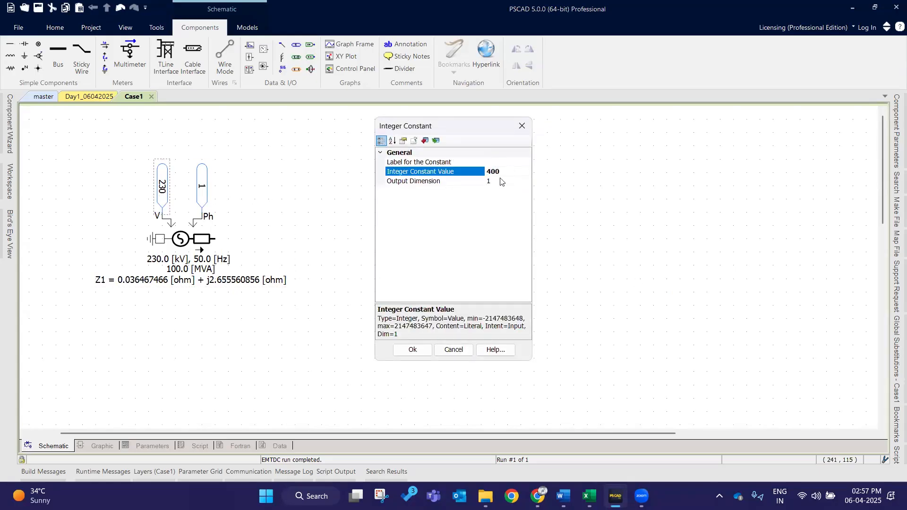
{"action": "key", "text": "Return"}
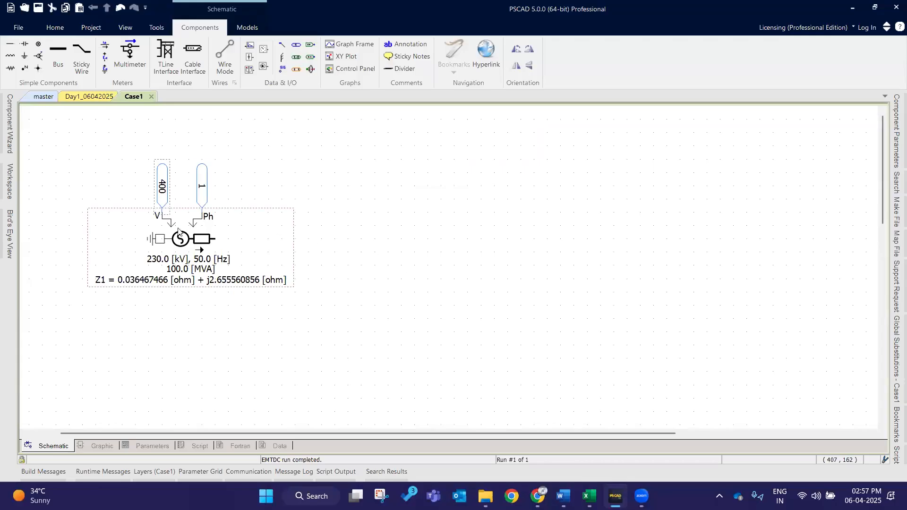
{"action": "double_click", "coordinate": [164, 192]}
{"action": "left_click", "coordinate": [499, 173]}
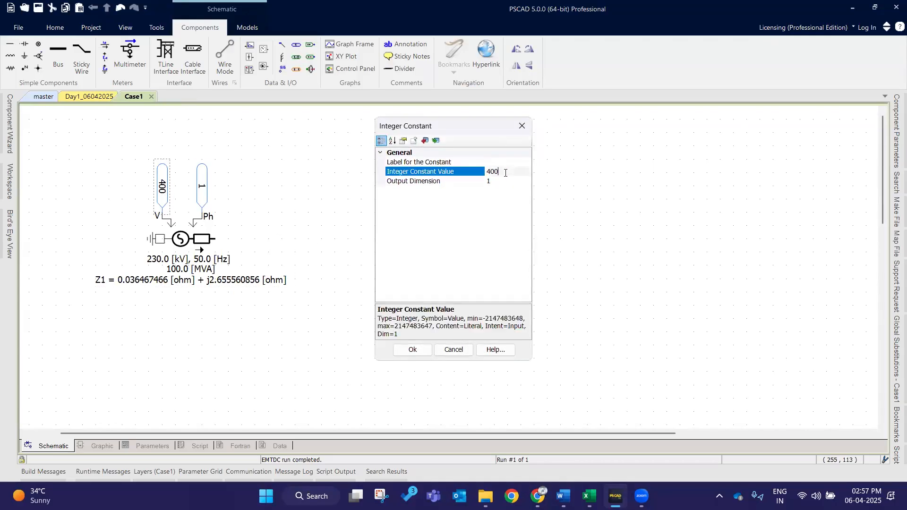
{"action": "type", "text": "230"}
{"action": "key", "text": "Return"}
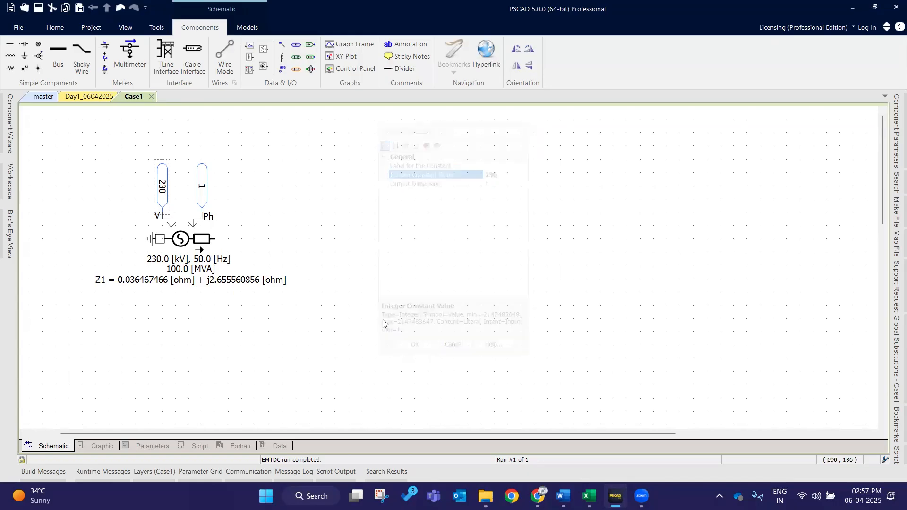
Set the integer constant on the source's Ph input to 0.
{"action": "double_click", "coordinate": [201, 181]}
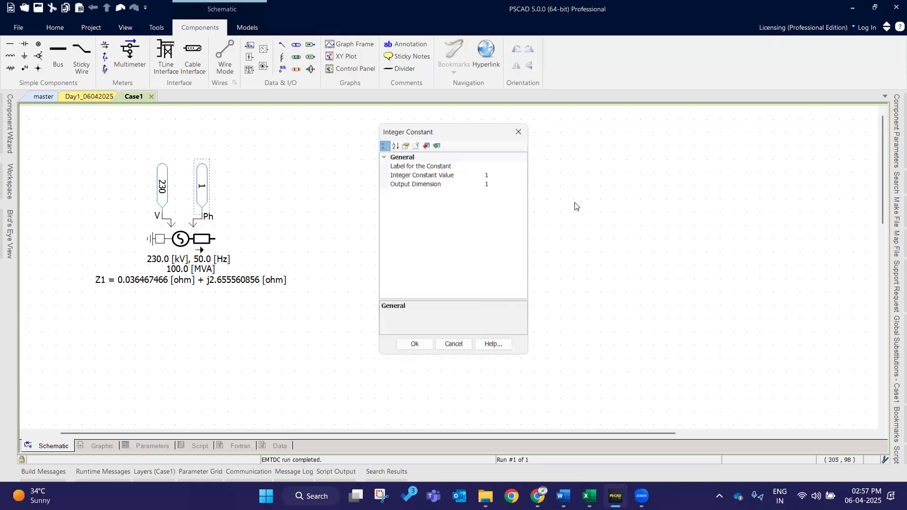
{"action": "left_click", "coordinate": [512, 173]}
{"action": "type", "text": "0"}
{"action": "key", "text": "Return"}
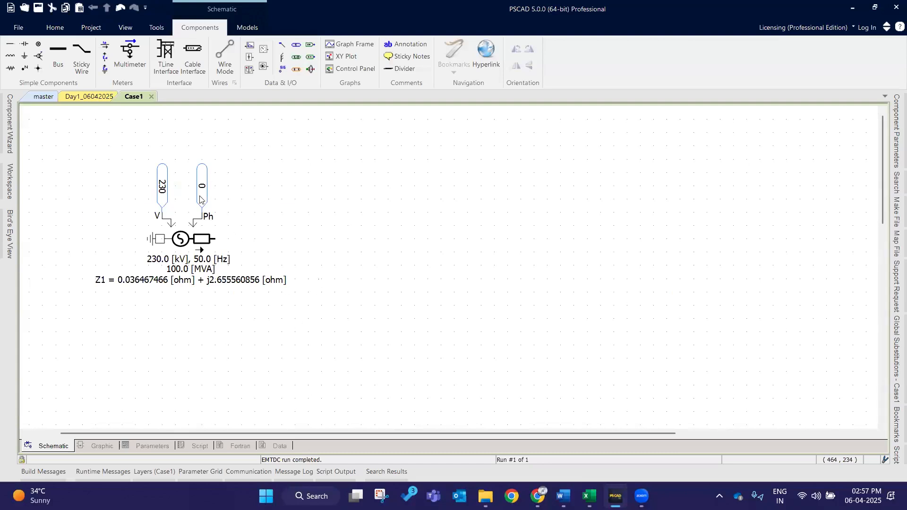
Check the parameters of the integer constant on the source's Ph input.
{"action": "left_click_drag", "start_coordinate": [33, 123], "coordinate": [336, 331]}
{"action": "left_click_drag", "start_coordinate": [343, 310], "coordinate": [52, 146]}
{"action": "double_click", "coordinate": [202, 208]}
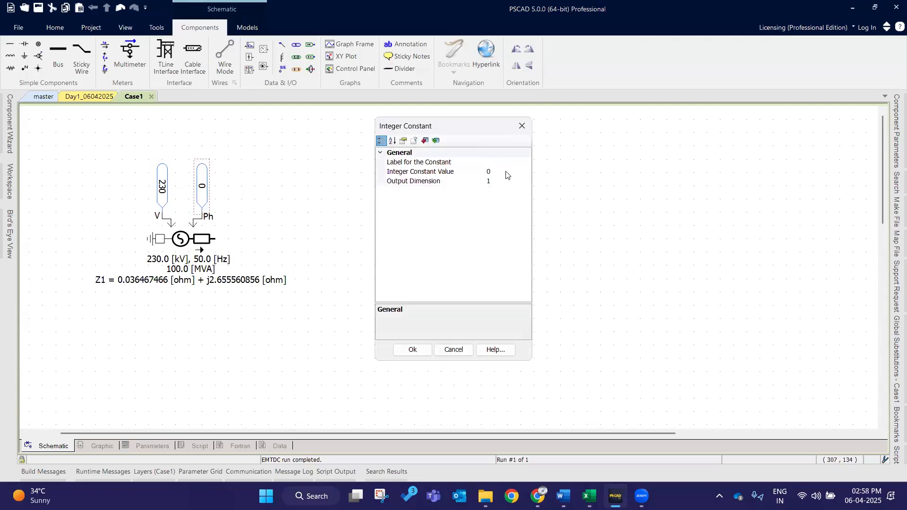
{"action": "left_click", "coordinate": [522, 126]}
Try to set the integer constant on the source's V input to 230.45.
{"action": "double_click", "coordinate": [162, 199]}
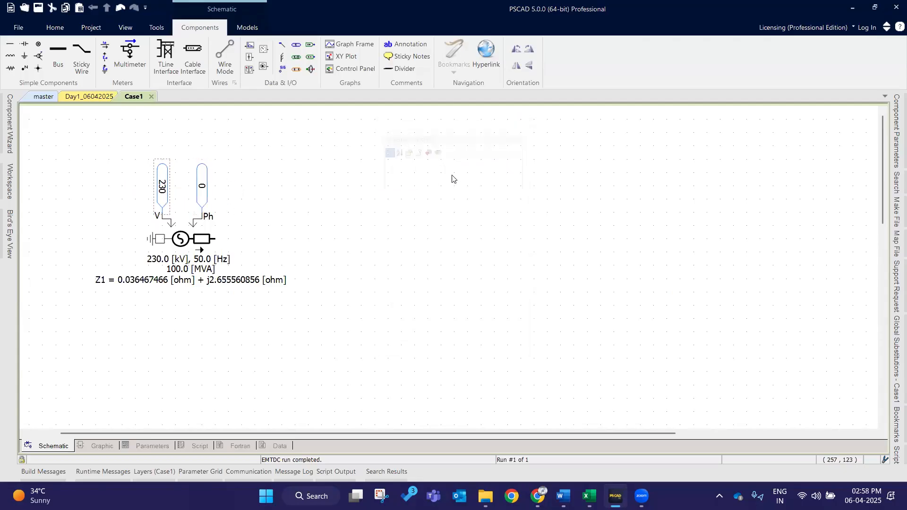
{"action": "left_click", "coordinate": [510, 171]}
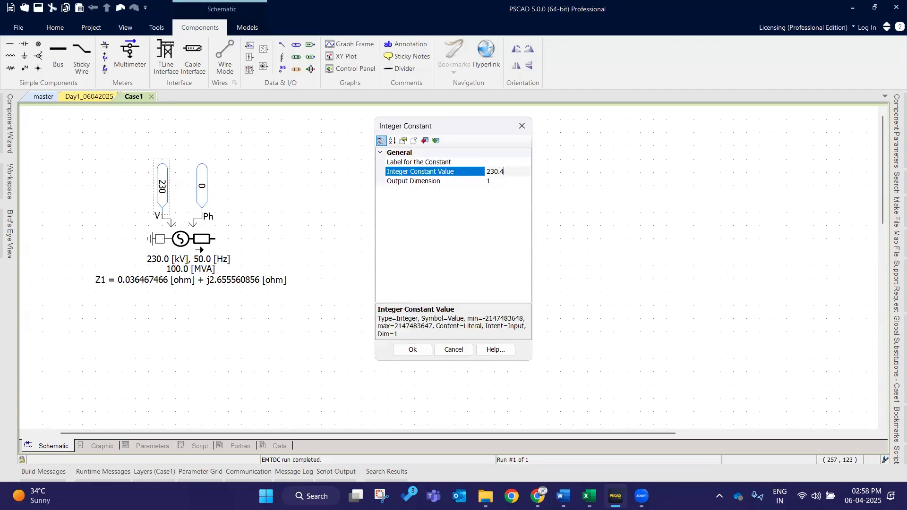
{"action": "key", "text": "Return"}
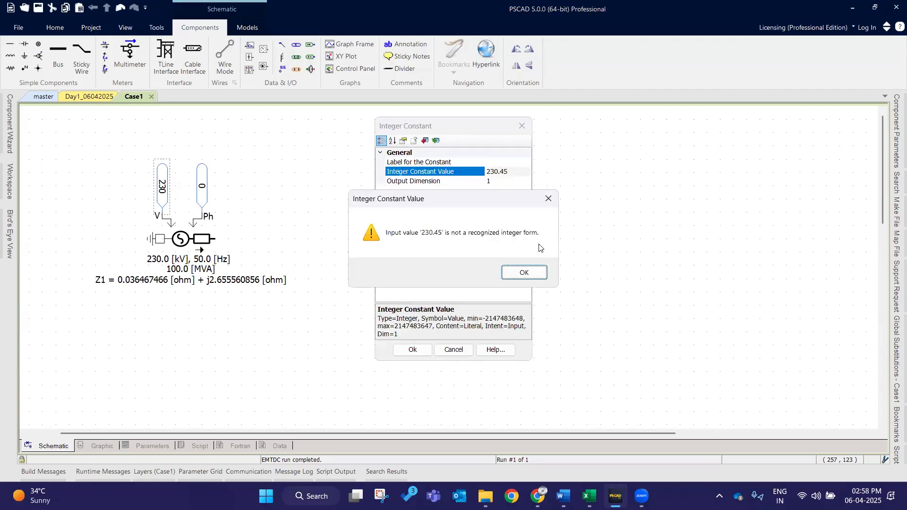
{"action": "left_click", "coordinate": [525, 273]}
{"action": "left_click", "coordinate": [409, 349]}
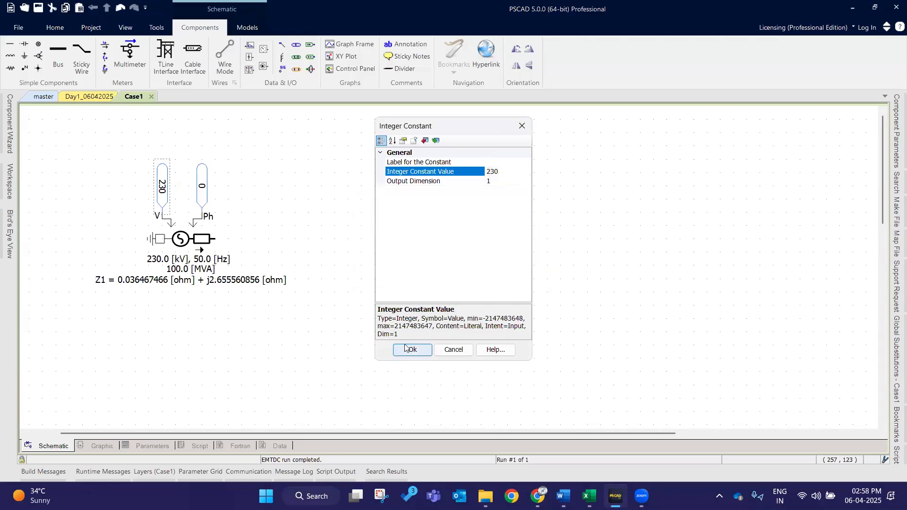
Place a real constant beside the source's input constants and set its value to 230.45.
{"action": "left_click", "coordinate": [298, 57]}
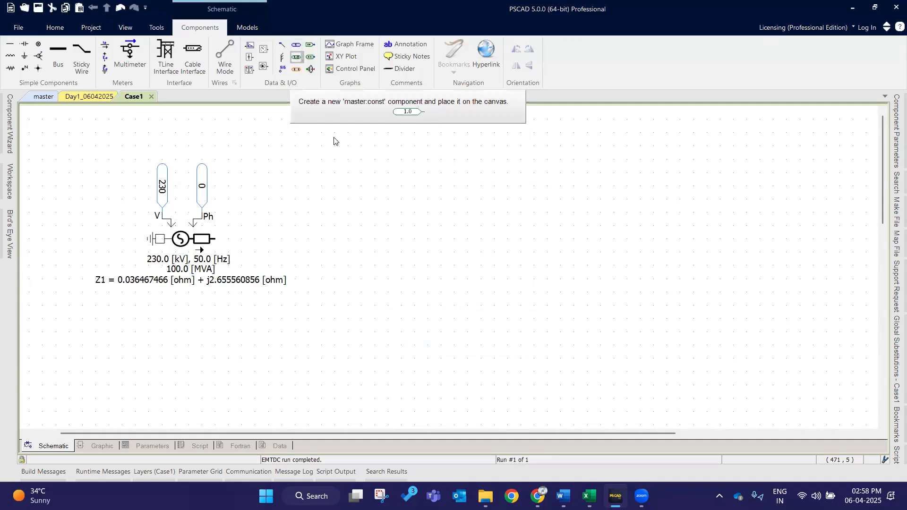
{"action": "left_click", "coordinate": [300, 188]}
{"action": "left_click", "coordinate": [163, 199]}
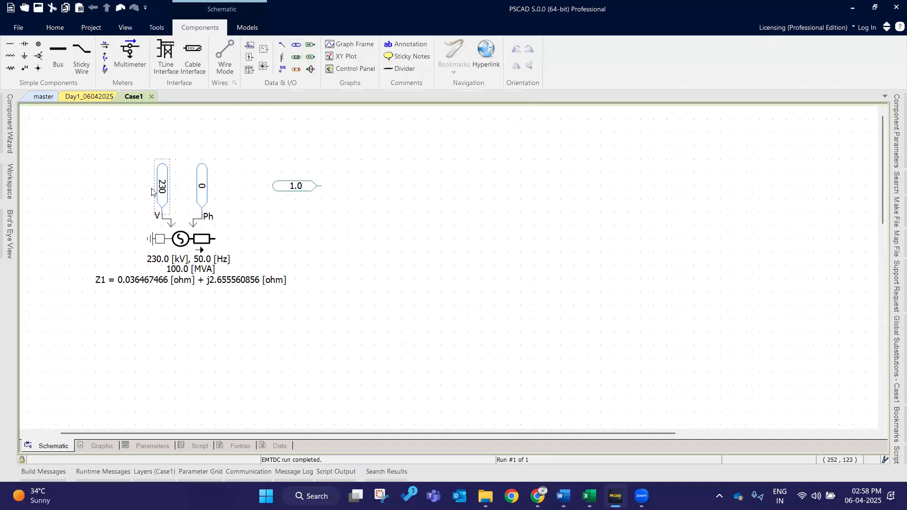
{"action": "double_click", "coordinate": [296, 186]}
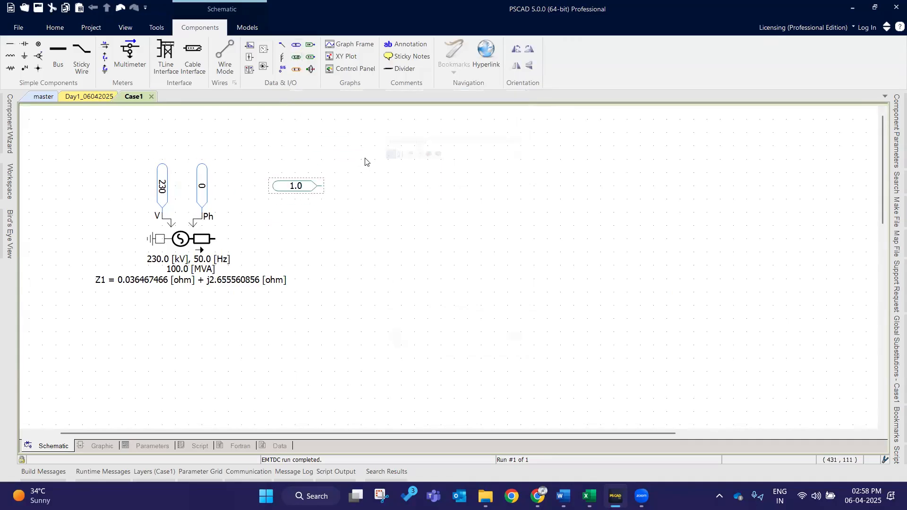
{"action": "left_click", "coordinate": [407, 172]}
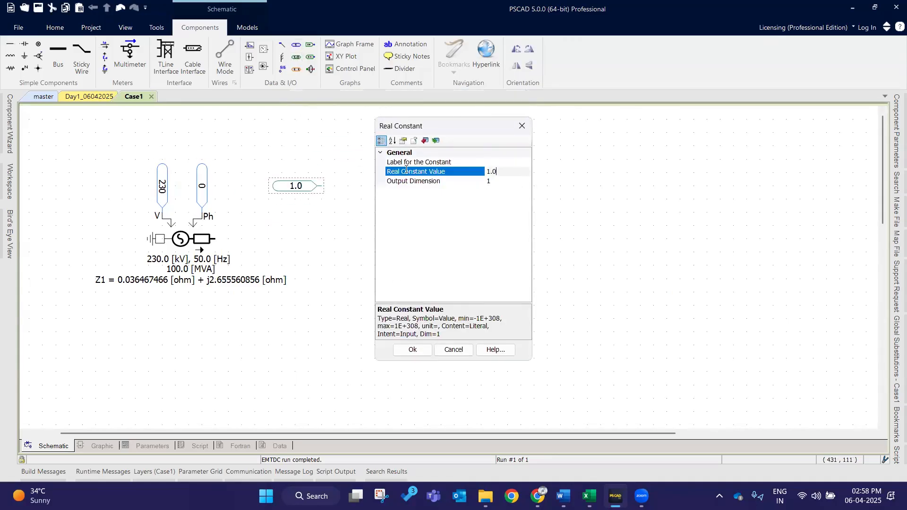
{"action": "type", "text": "230.45"}
{"action": "key", "text": "Return"}
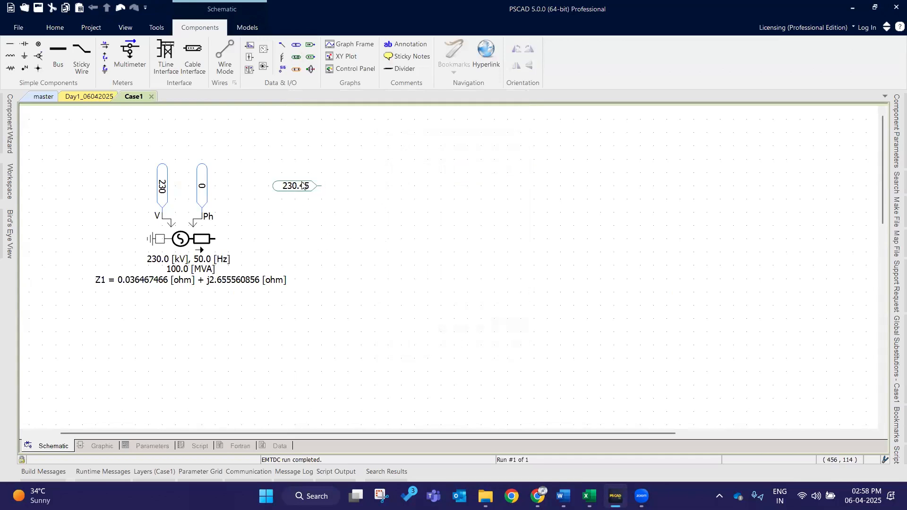
Delete the real constant holding 230.45.
{"action": "left_click", "coordinate": [307, 186]}
{"action": "left_click", "coordinate": [303, 188]}
{"action": "key", "text": "Delete"}
Place another real constant, inspect its parameters and delete it.
{"action": "left_click", "coordinate": [295, 56]}
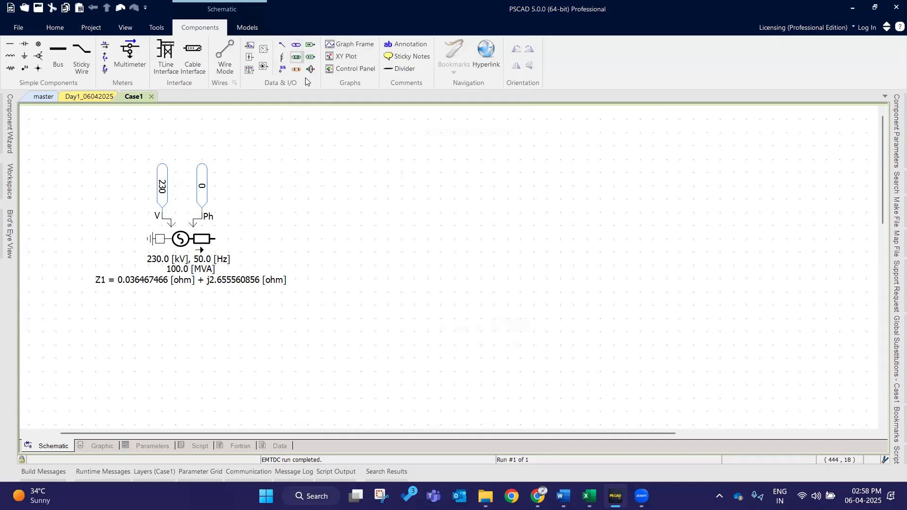
{"action": "left_click", "coordinate": [349, 187]}
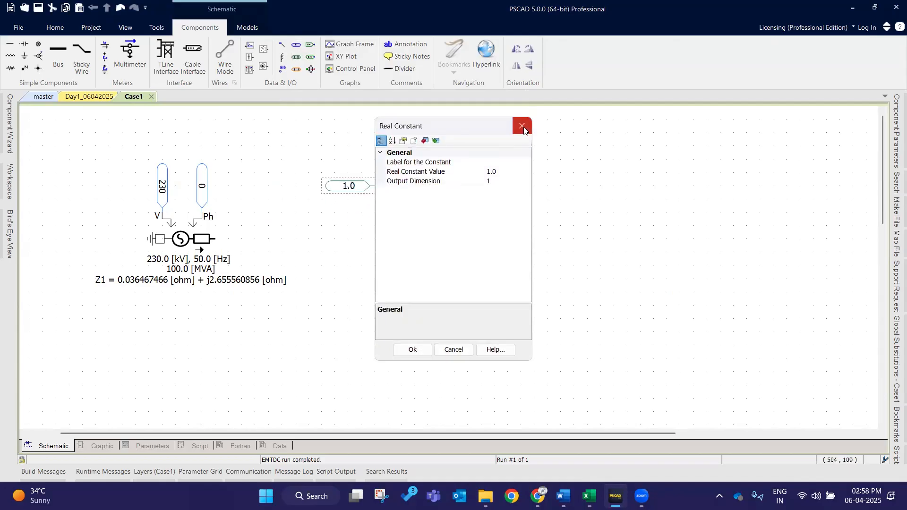
{"action": "left_click", "coordinate": [521, 127]}
{"action": "key", "text": "Delete"}
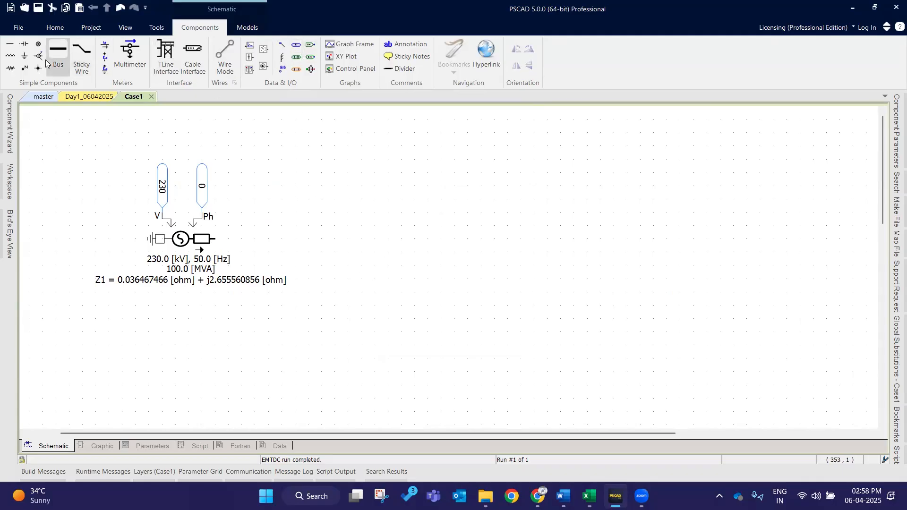
Place a bus to the right of the source, rotate it vertically and lengthen it upward past the source's output level.
{"action": "left_click", "coordinate": [382, 224]}
{"action": "left_click", "coordinate": [380, 224]}
{"action": "key", "text": "ctrl+r"}
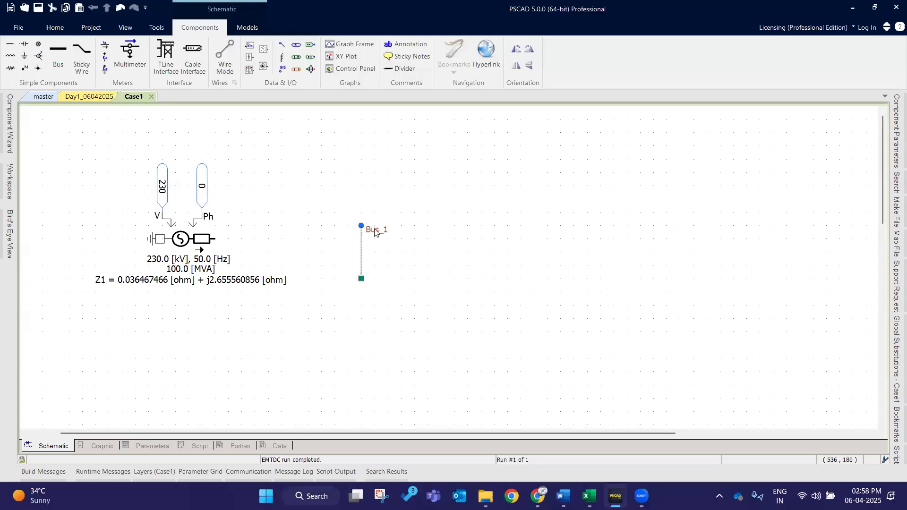
{"action": "left_click_drag", "start_coordinate": [362, 225], "coordinate": [395, 206]}
{"action": "left_click", "coordinate": [617, 331]}
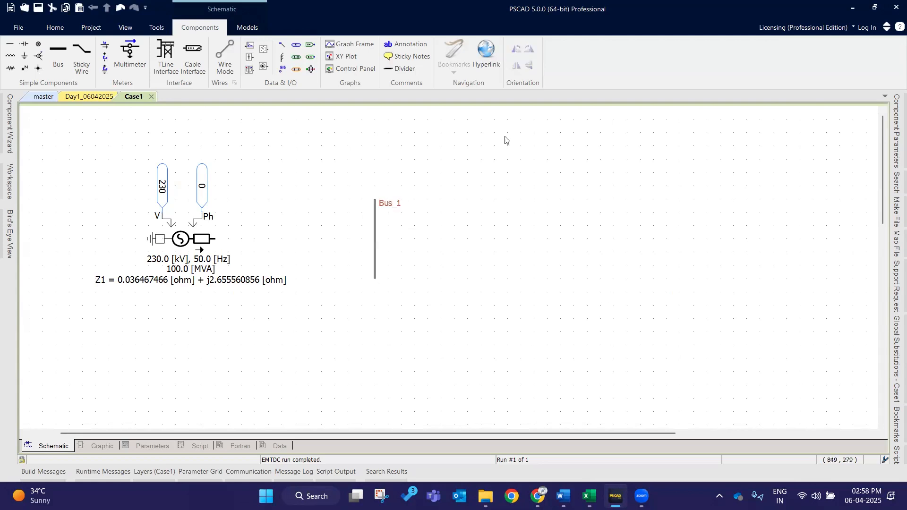
Wire the source's output terminal to the vertical bus.
{"action": "left_click", "coordinate": [225, 54]}
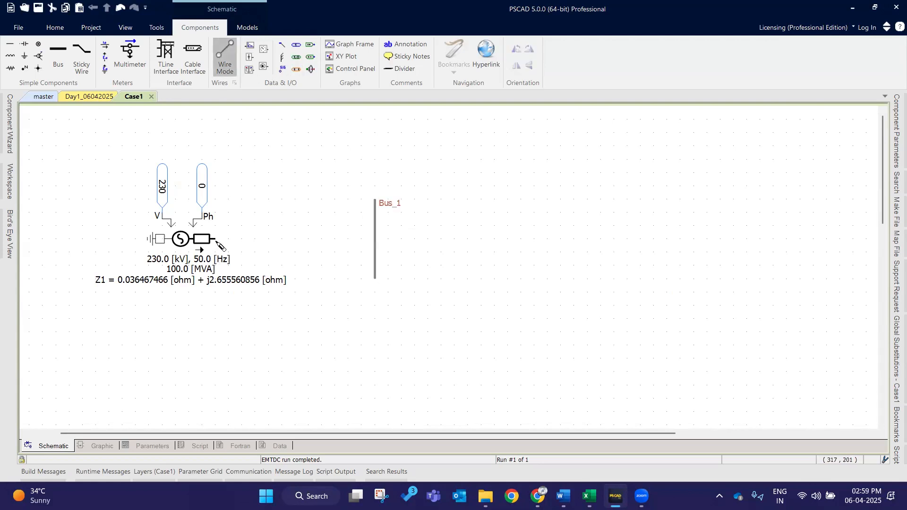
{"action": "left_click", "coordinate": [217, 239]}
{"action": "right_click", "coordinate": [375, 239]}
{"action": "key", "text": "Escape"}
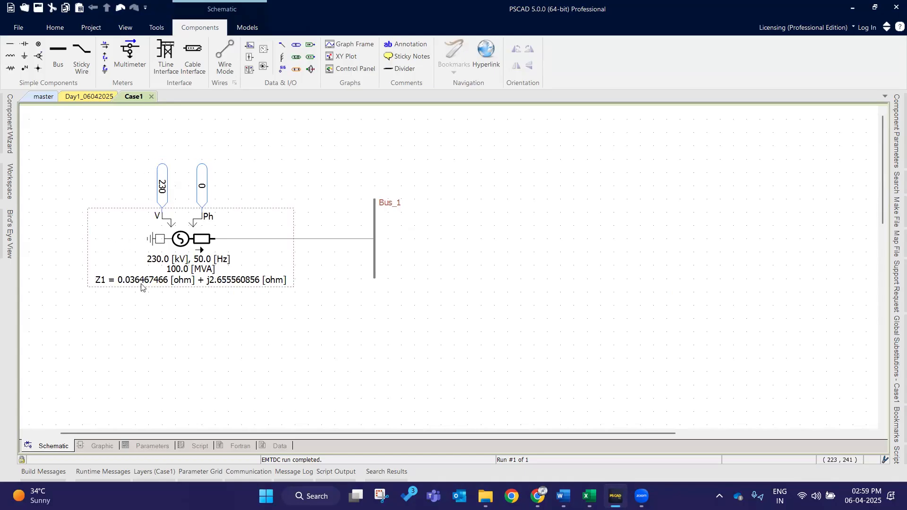
Extend the bus further upward and attach a multimeter to its right side above the source wire.
{"action": "left_click", "coordinate": [130, 54]}
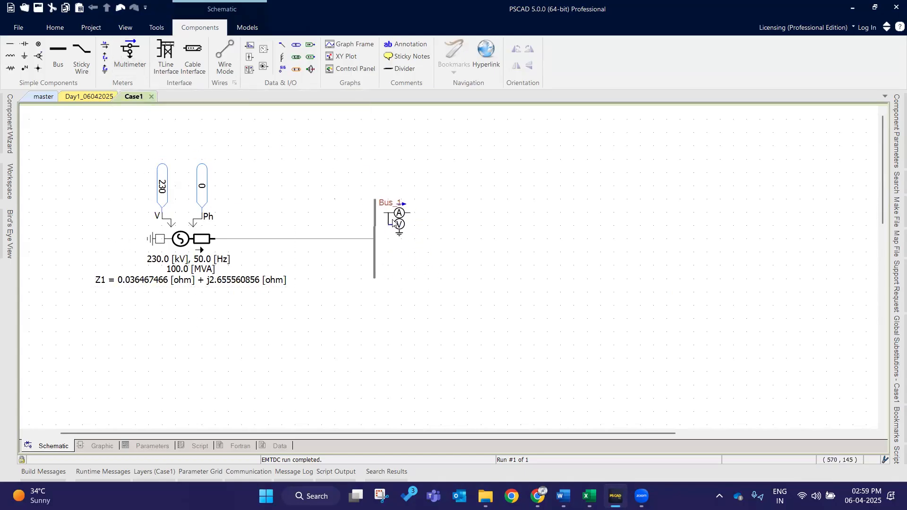
{"action": "left_click", "coordinate": [387, 222]}
{"action": "left_click", "coordinate": [374, 210]}
{"action": "left_click_drag", "start_coordinate": [375, 200], "coordinate": [375, 159]}
{"action": "left_click_drag", "start_coordinate": [395, 238], "coordinate": [394, 198]}
{"action": "left_click", "coordinate": [475, 233]}
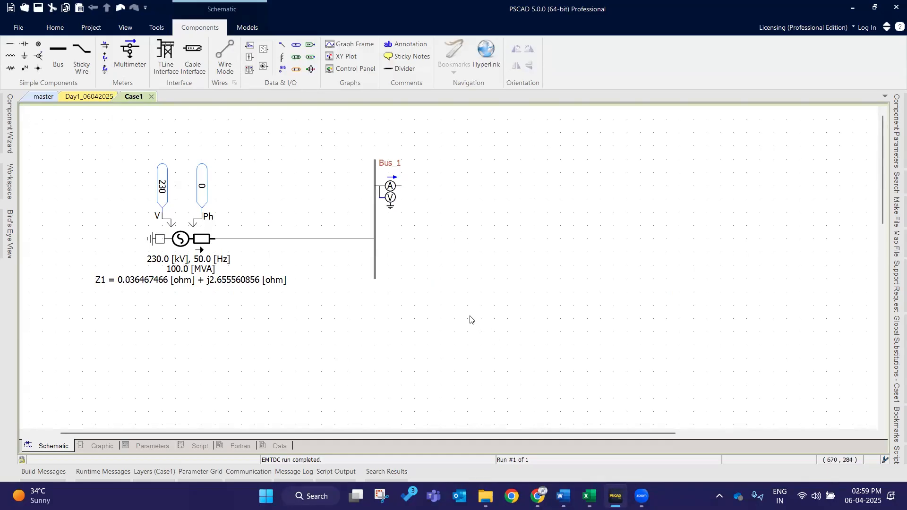
{"action": "left_click_drag", "start_coordinate": [218, 285], "coordinate": [53, 140]}
{"action": "left_click", "coordinate": [482, 243]}
Open the master library's Breakers & Faults collection to find the single-line fault component.
{"action": "left_click", "coordinate": [40, 97]}
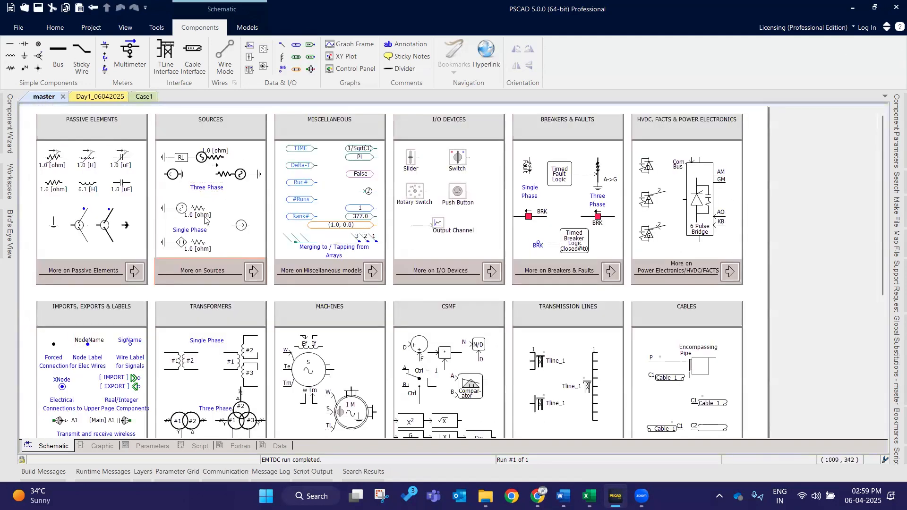
{"action": "left_click", "coordinate": [608, 124]}
{"action": "left_click", "coordinate": [529, 191]}
{"action": "left_click", "coordinate": [610, 276]}
{"action": "double_click", "coordinate": [610, 277]}
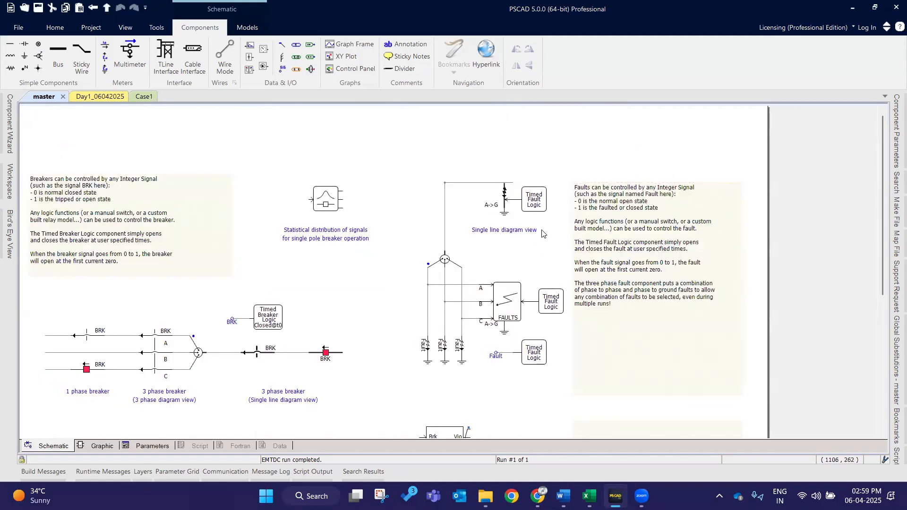
{"action": "scroll", "coordinate": [496, 141], "scroll_direction": "down", "scroll_amount": 1}
{"action": "scroll", "coordinate": [497, 142], "scroll_direction": "down", "scroll_amount": 1}
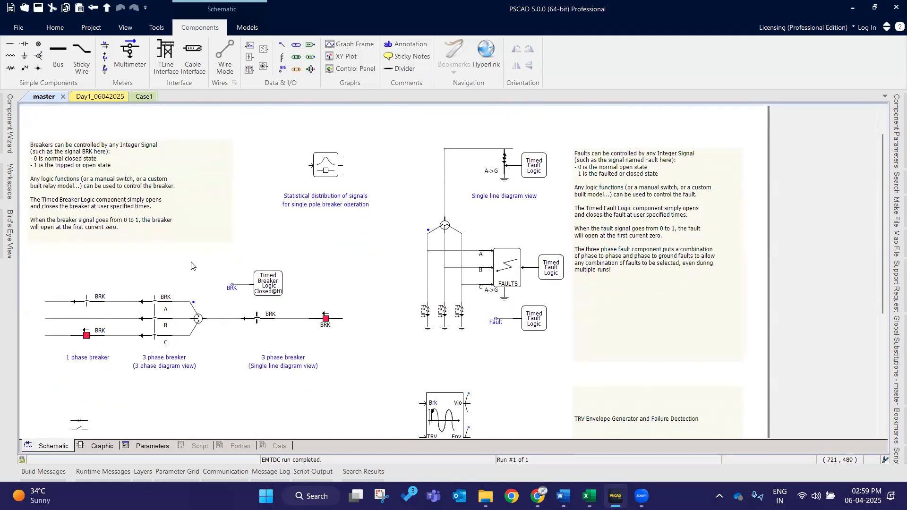
Copy the single-line-view three-phase fault with its Timed Fault Logic from the library and paste both into Case1.
{"action": "left_click_drag", "start_coordinate": [465, 127], "coordinate": [561, 201]}
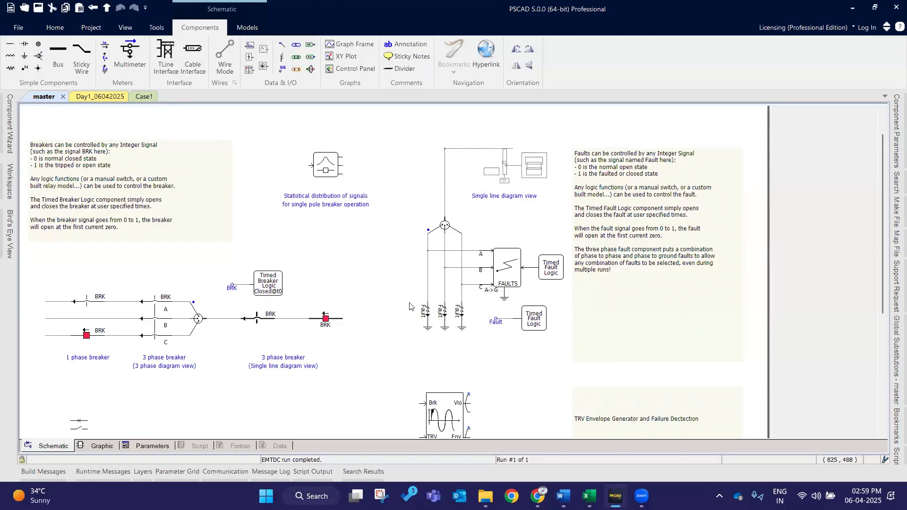
{"action": "left_click", "coordinate": [483, 122]}
{"action": "left_click_drag", "start_coordinate": [474, 131], "coordinate": [564, 204]}
{"action": "left_click", "coordinate": [273, 140]}
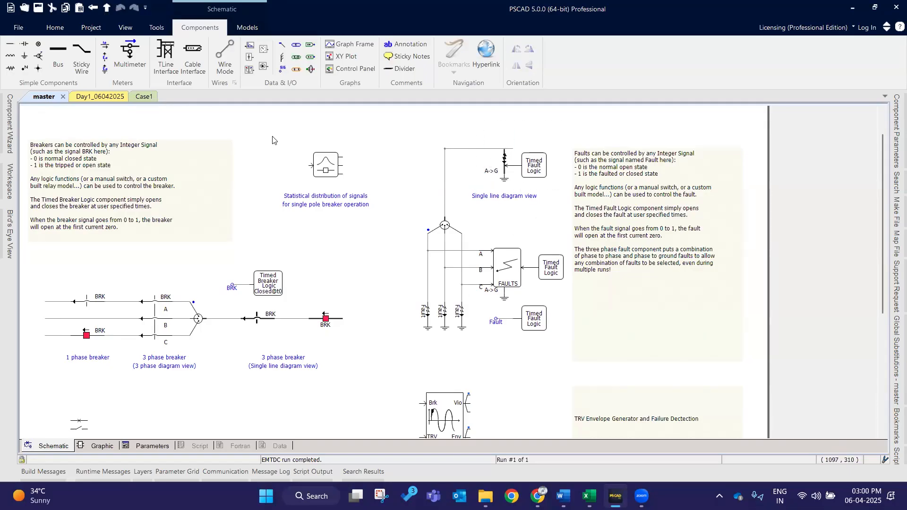
{"action": "left_click", "coordinate": [144, 96]}
{"action": "key", "text": "ctrl+v"}
Separate the pasted fault from its Timed Fault Logic, placing the fault to the lower right of the bus with the logic block beside it.
{"action": "left_click_drag", "start_coordinate": [447, 179], "coordinate": [589, 308]}
{"action": "left_click_drag", "start_coordinate": [555, 252], "coordinate": [528, 285]}
{"action": "left_click", "coordinate": [578, 237]}
{"action": "left_click_drag", "start_coordinate": [477, 312], "coordinate": [570, 285]}
{"action": "mouse_move", "coordinate": [437, 297]}
{"action": "left_mouse_down"}
{"action": "mouse_move", "coordinate": [367, 324]}
{"action": "mouse_move", "coordinate": [450, 289]}
{"action": "left_mouse_up"}
{"action": "left_click_drag", "start_coordinate": [586, 297], "coordinate": [546, 296]}
Review the parameters of the Timed Fault Logic and the Three Phase Fault.
{"action": "double_click", "coordinate": [546, 296]}
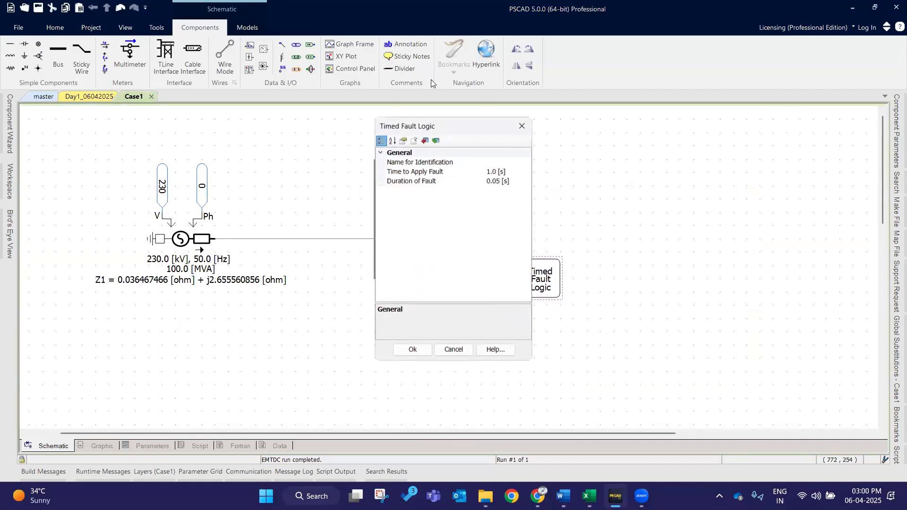
{"action": "left_click", "coordinate": [521, 125]}
{"action": "double_click", "coordinate": [434, 303]}
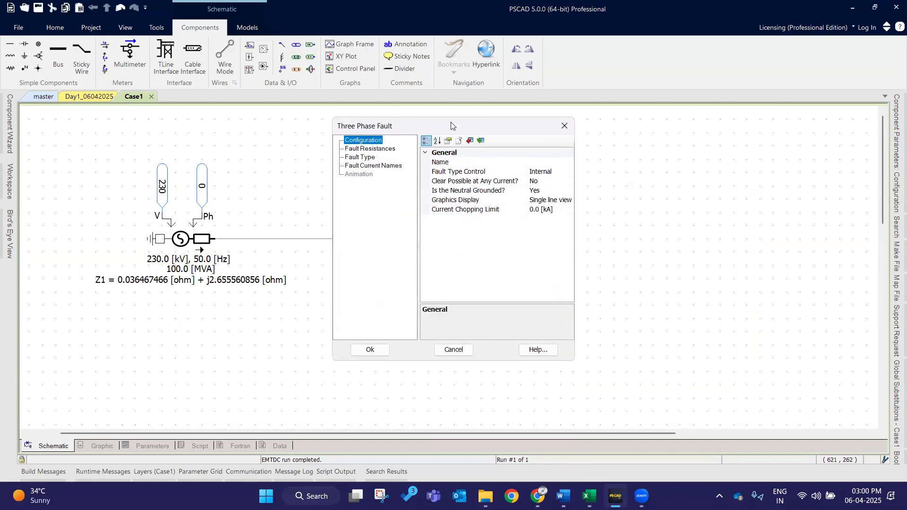
{"action": "left_click", "coordinate": [451, 349]}
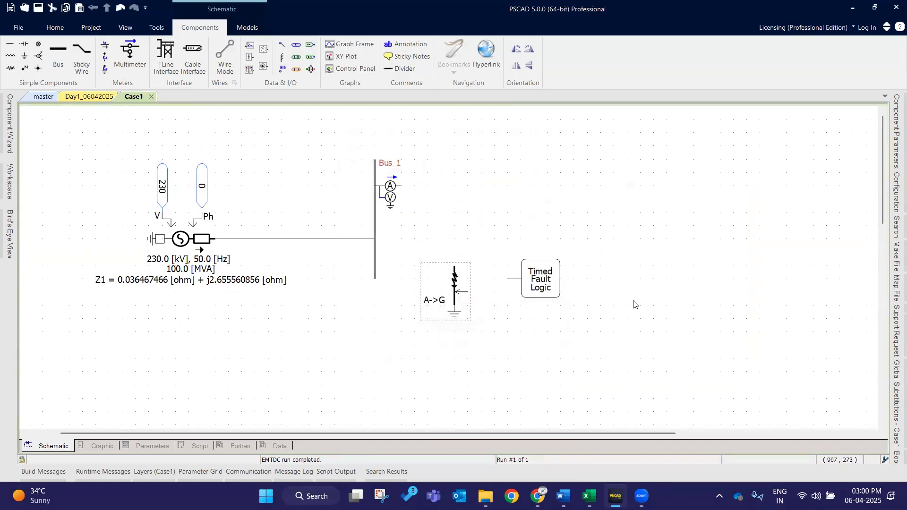
Attach the Timed Fault Logic to the fault's control input and move both below the bus.
{"action": "left_click_drag", "start_coordinate": [512, 281], "coordinate": [472, 294]}
{"action": "left_click_drag", "start_coordinate": [384, 241], "coordinate": [559, 374]}
{"action": "mouse_move", "coordinate": [505, 296]}
{"action": "left_mouse_down"}
{"action": "mouse_move", "coordinate": [502, 322]}
{"action": "mouse_move", "coordinate": [492, 323]}
{"action": "left_mouse_up"}
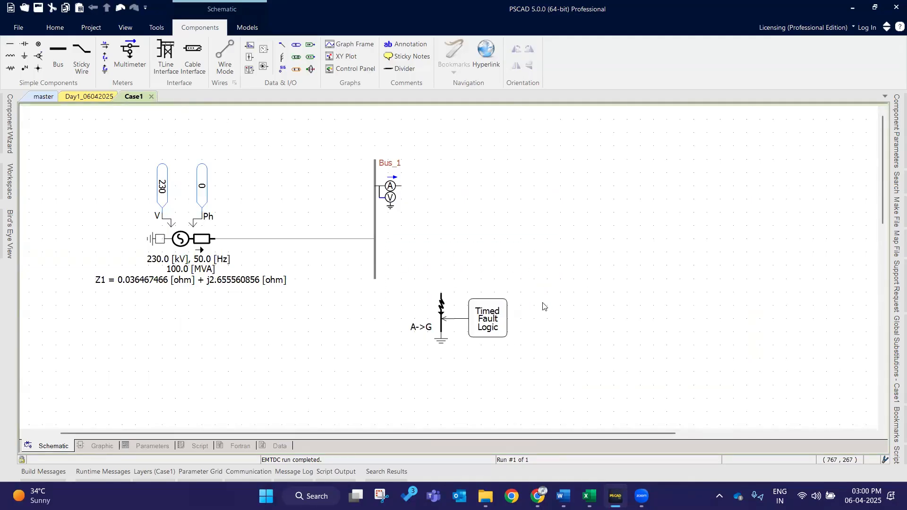
Wire the bus's lower section to the top of the fault and move the Timed Fault Logic away from the fault's control input.
{"action": "left_click", "coordinate": [229, 46]}
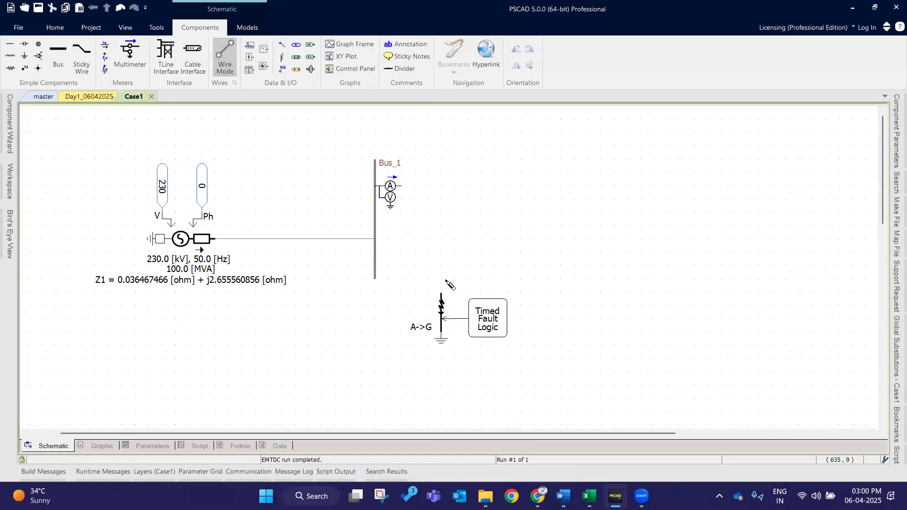
{"action": "left_click", "coordinate": [376, 252]}
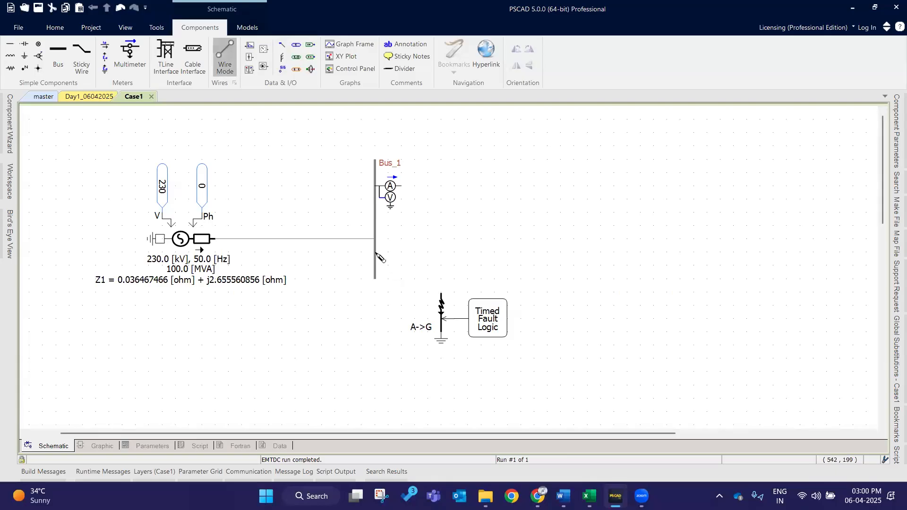
{"action": "left_click", "coordinate": [441, 252]}
{"action": "right_click", "coordinate": [445, 293]}
{"action": "key", "text": "Escape"}
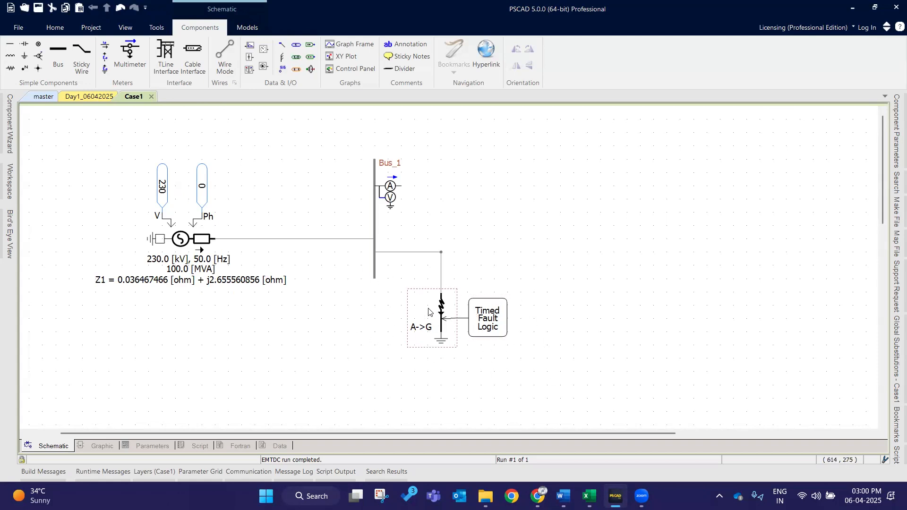
{"action": "left_click_drag", "start_coordinate": [487, 311], "coordinate": [526, 313]}
{"action": "left_click", "coordinate": [610, 313]}
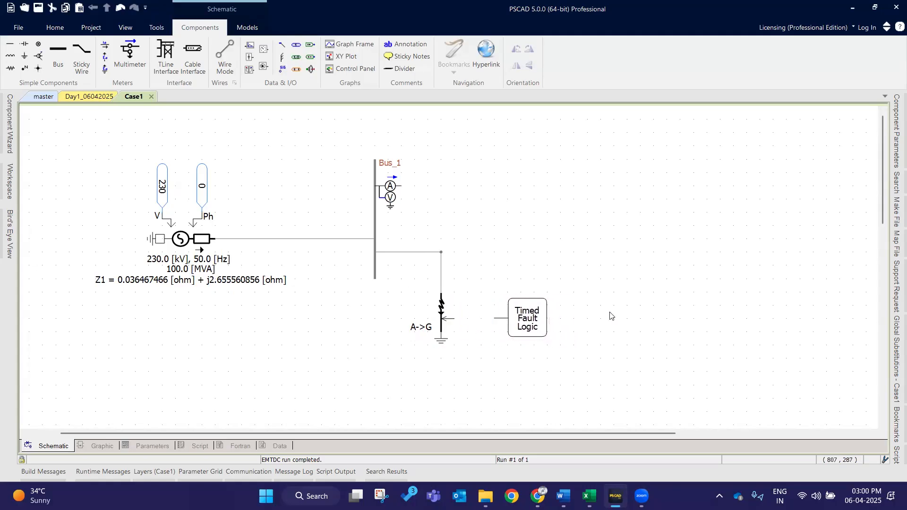
Review the Three Phase Fault's configuration, fault resistances and fault type settings.
{"action": "double_click", "coordinate": [438, 321]}
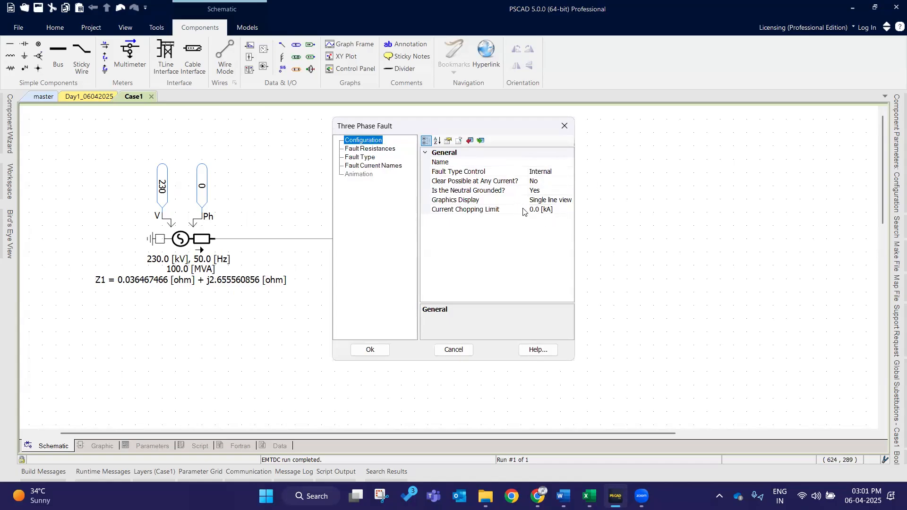
{"action": "left_click", "coordinate": [375, 150]}
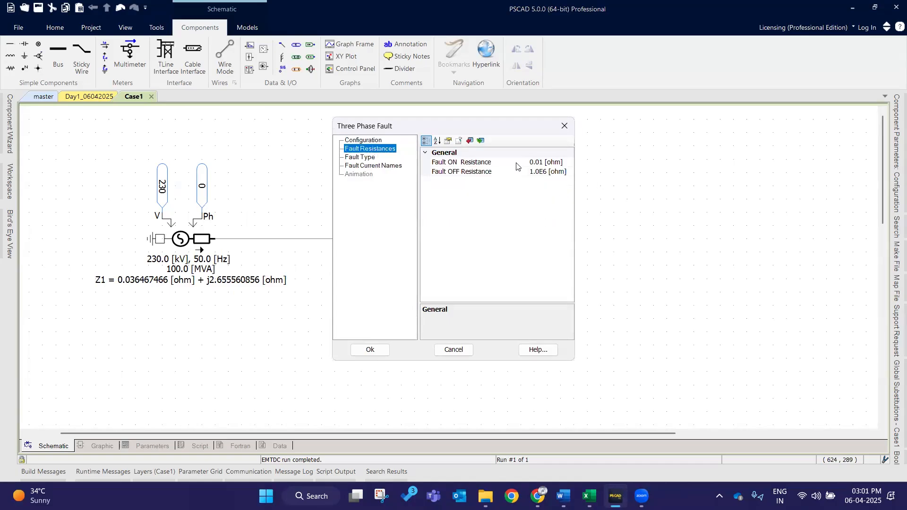
{"action": "left_click", "coordinate": [545, 173]}
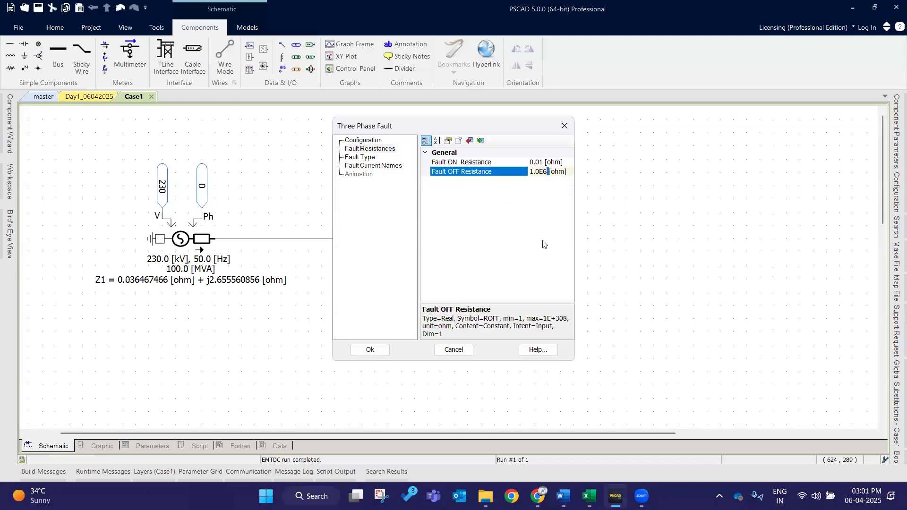
{"action": "left_click", "coordinate": [375, 158]}
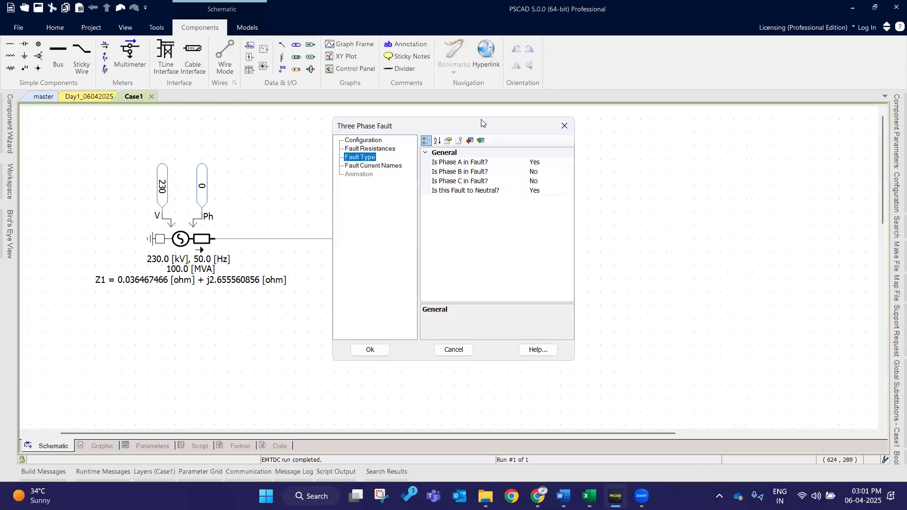
{"action": "left_click_drag", "start_coordinate": [485, 130], "coordinate": [570, 151]}
{"action": "left_click", "coordinate": [652, 146]}
Reattach the Timed Fault Logic to the control input of the fault.
{"action": "left_click_drag", "start_coordinate": [522, 332], "coordinate": [486, 329]}
{"action": "left_click", "coordinate": [411, 340]}
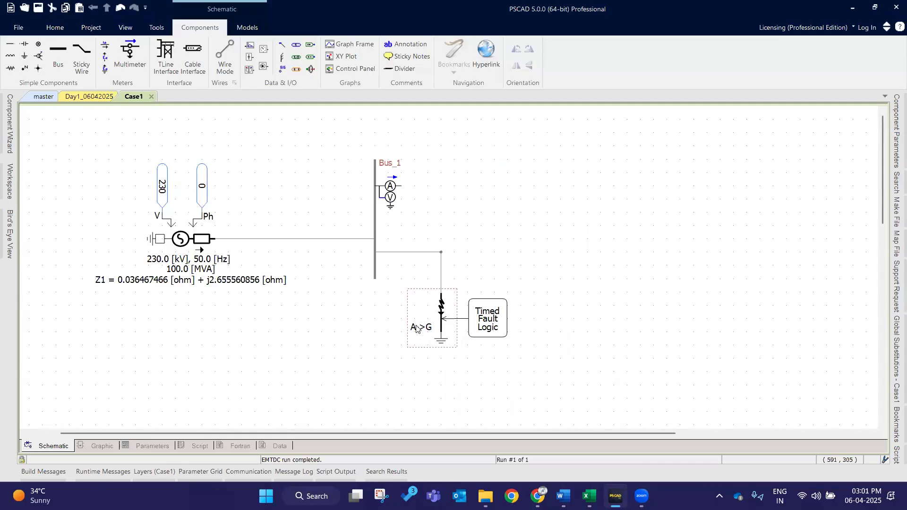
{"action": "double_click", "coordinate": [426, 316]}
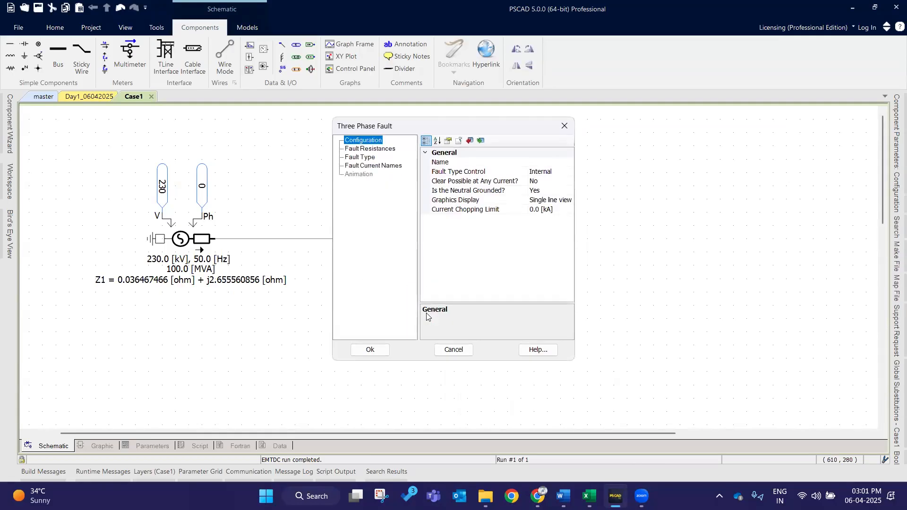
{"action": "left_click", "coordinate": [565, 125]}
Include phases B and C in the Three Phase Fault by setting both to Yes, keeping phase A and the neutral involved.
{"action": "double_click", "coordinate": [425, 312]}
{"action": "left_click", "coordinate": [361, 158]}
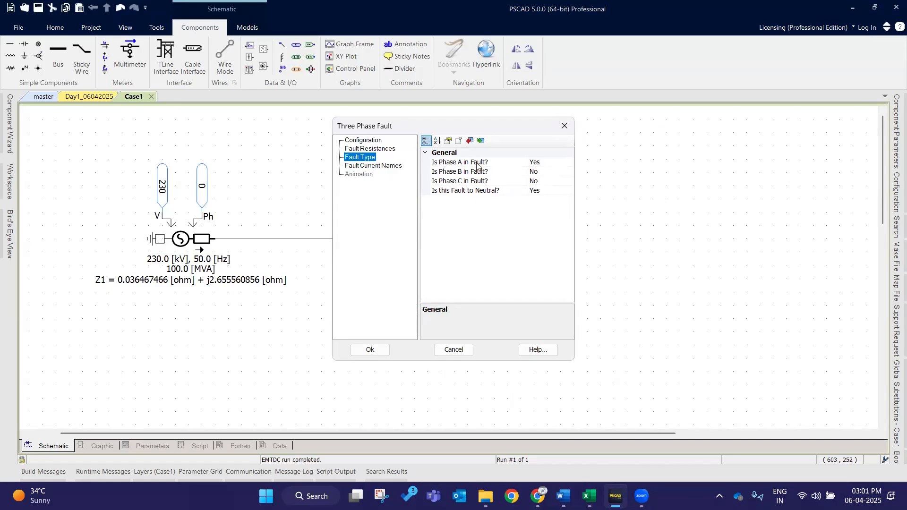
{"action": "double_click", "coordinate": [543, 172]}
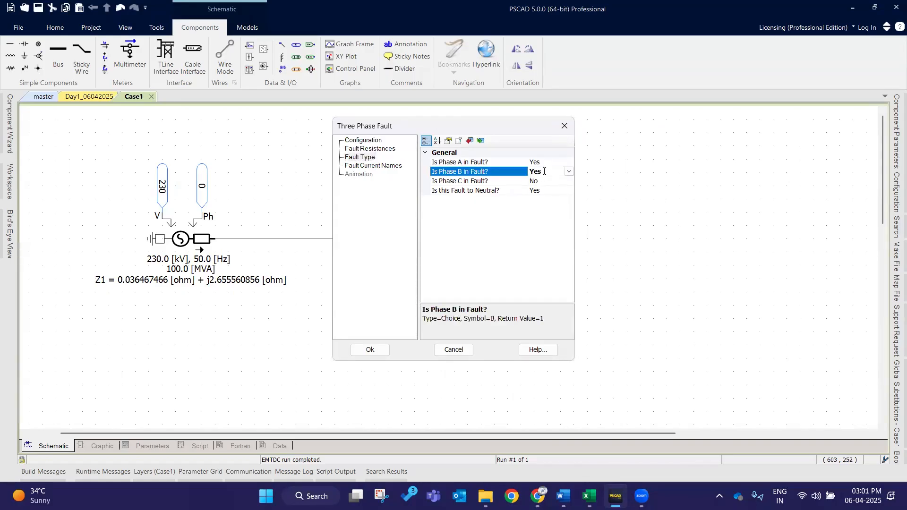
{"action": "double_click", "coordinate": [544, 182]}
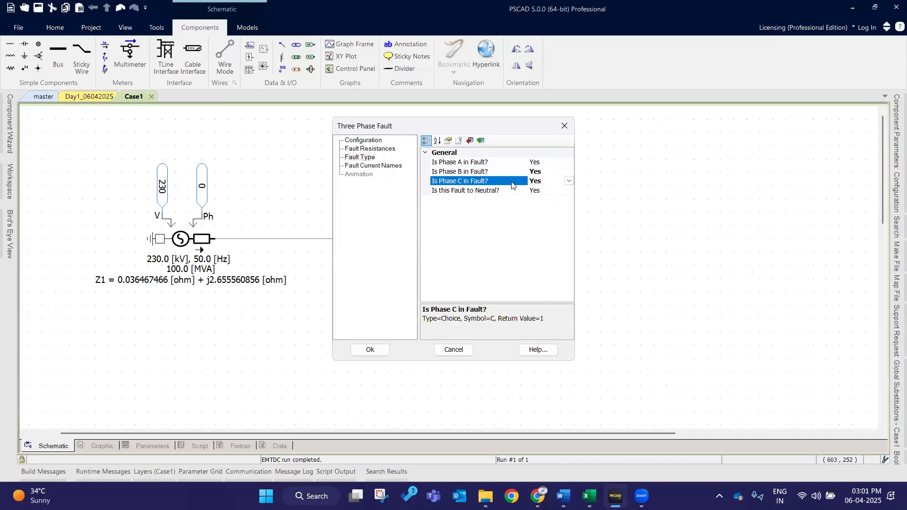
{"action": "left_click", "coordinate": [551, 190]}
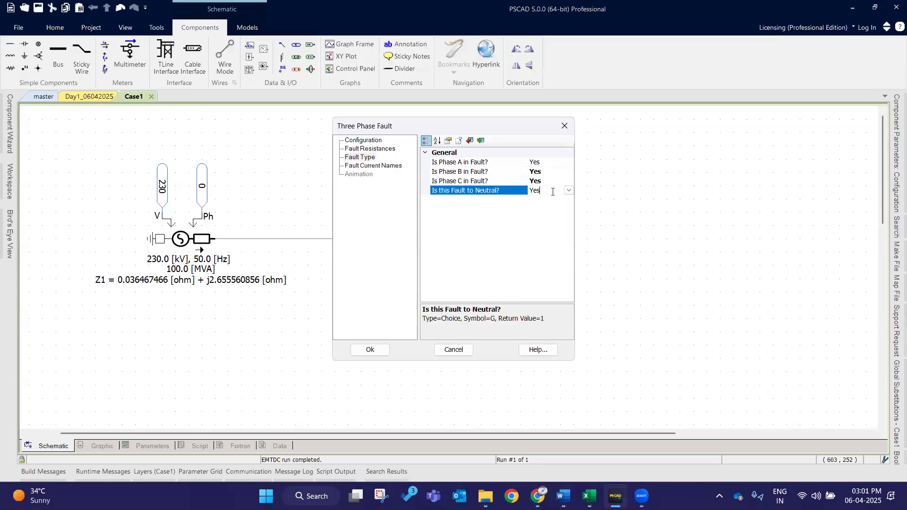
{"action": "left_click", "coordinate": [369, 350]}
{"action": "left_click", "coordinate": [442, 358]}
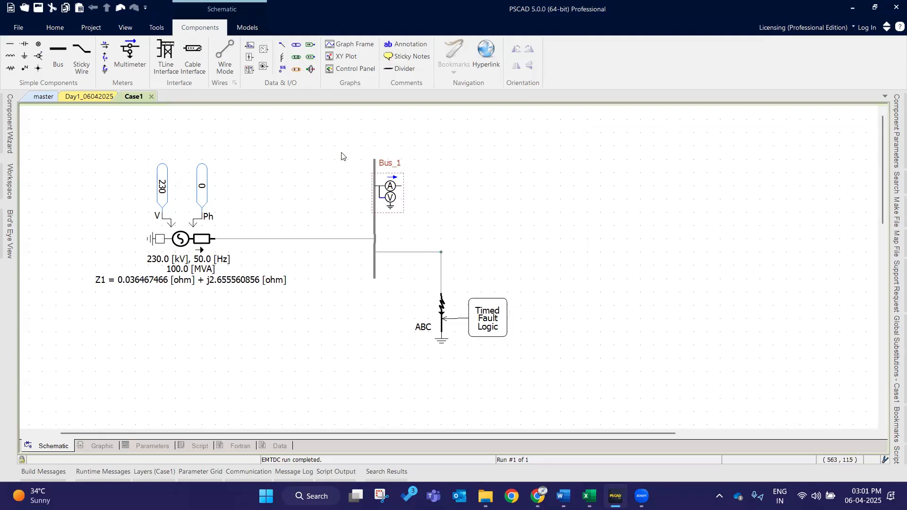
Set the Timed Fault Logic to apply the fault at 1.5 s for a duration of 2 s.
{"action": "double_click", "coordinate": [487, 320]}
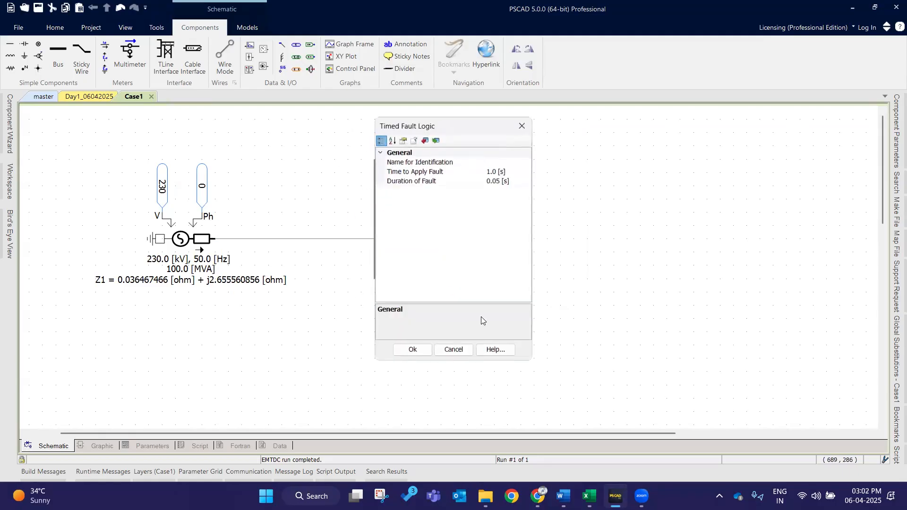
{"action": "left_click_drag", "start_coordinate": [476, 131], "coordinate": [612, 152]}
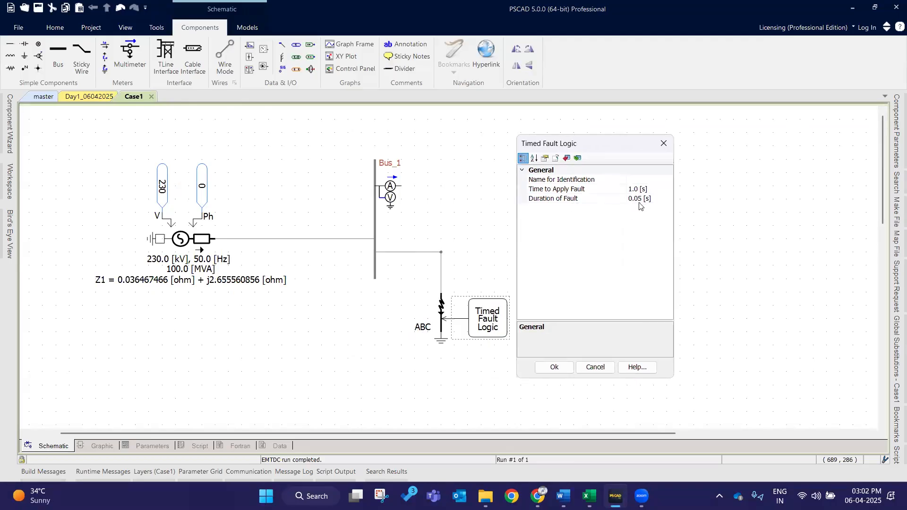
{"action": "left_click", "coordinate": [635, 190]}
{"action": "left_click_drag", "start_coordinate": [638, 190], "coordinate": [606, 191]}
{"action": "type", "text": "1.5"}
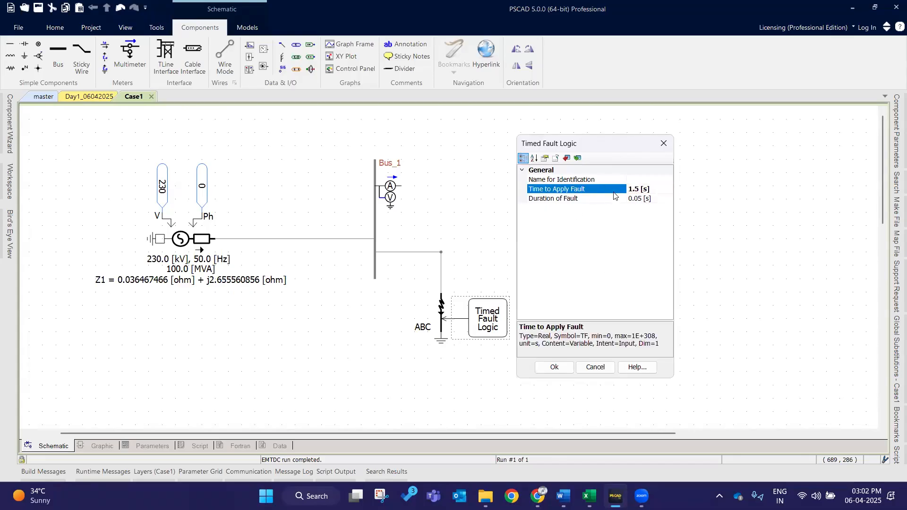
{"action": "left_click", "coordinate": [621, 199]}
{"action": "double_click", "coordinate": [621, 200]}
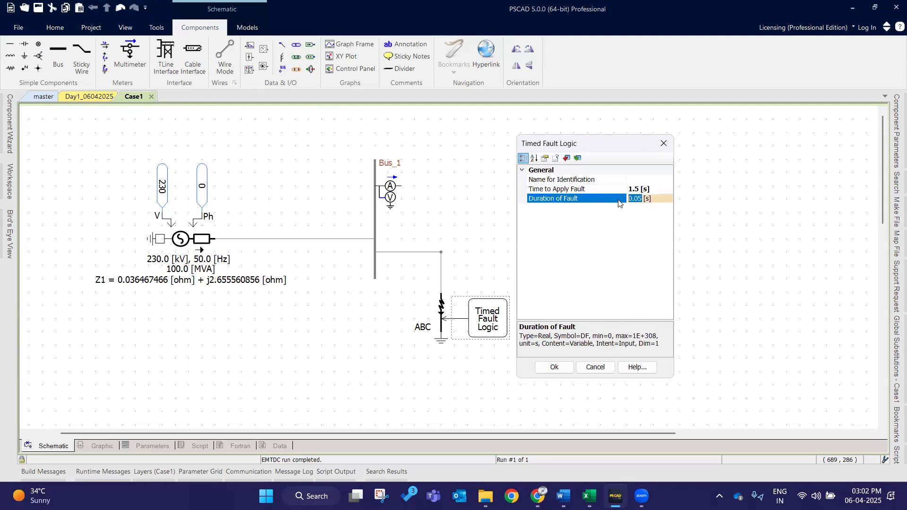
{"action": "type", "text": "2"}
{"action": "key", "text": "Return"}
{"action": "left_click", "coordinate": [552, 367]}
{"action": "left_click", "coordinate": [629, 271]}
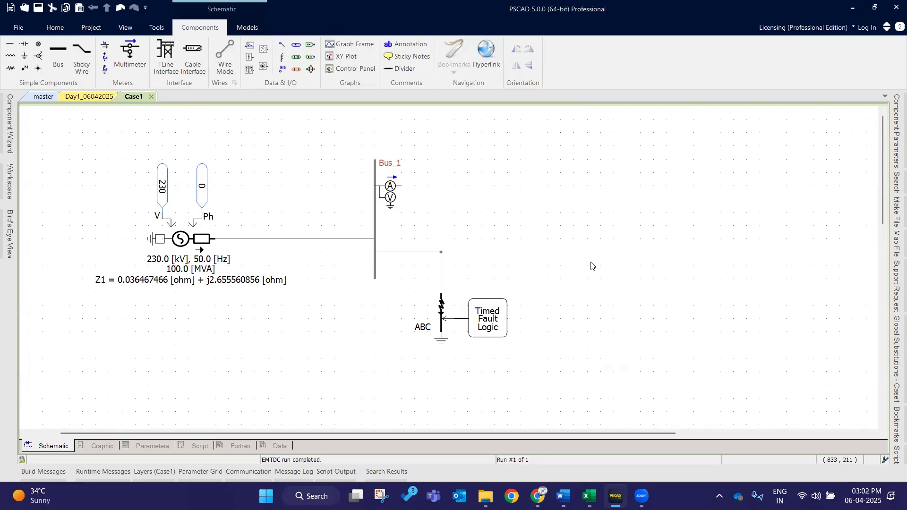
Run the Case1 simulation and allow case1.exe network access through the Windows firewall.
{"action": "left_click", "coordinate": [65, 30]}
{"action": "left_click", "coordinate": [156, 52]}
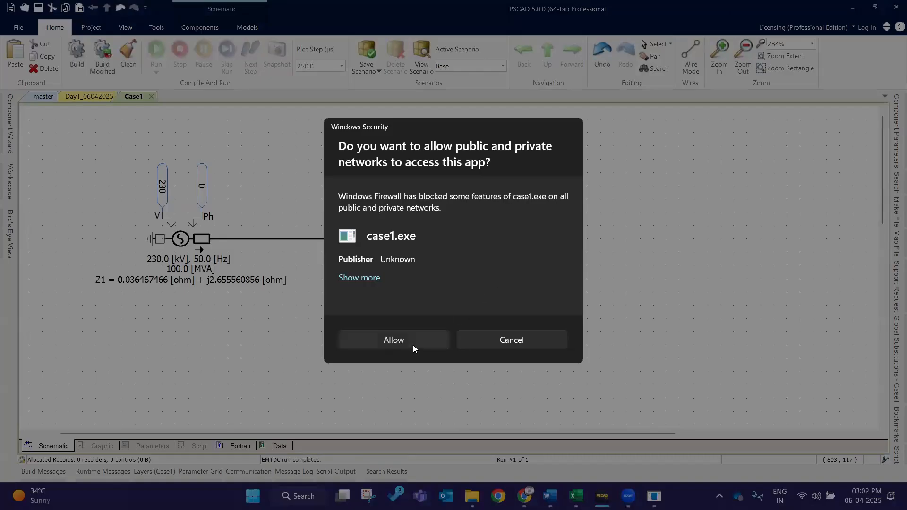
{"action": "left_click", "coordinate": [413, 348]}
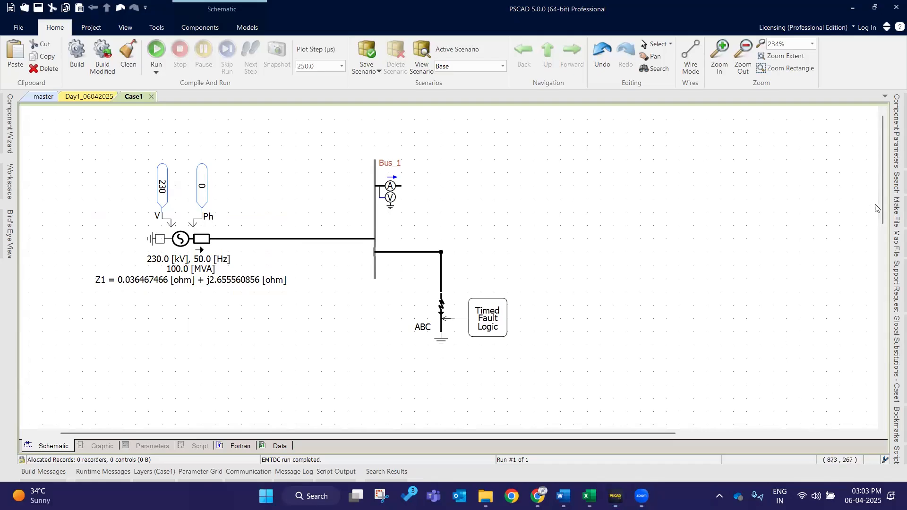
Move the entire circuit, including source, bus and fault, a short distance left and slightly down on the canvas.
{"action": "left_click_drag", "start_coordinate": [65, 129], "coordinate": [540, 395]}
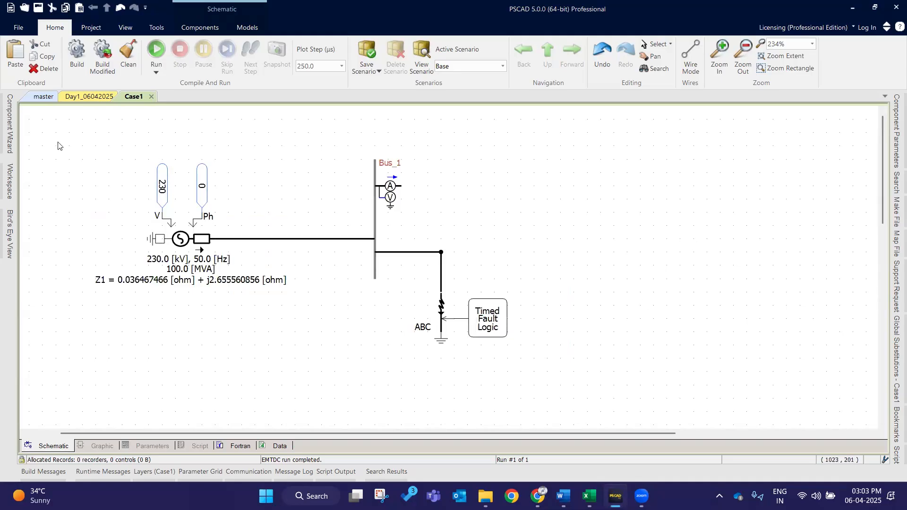
{"action": "left_click_drag", "start_coordinate": [173, 352], "coordinate": [589, 390]}
{"action": "left_click_drag", "start_coordinate": [474, 323], "coordinate": [423, 337]}
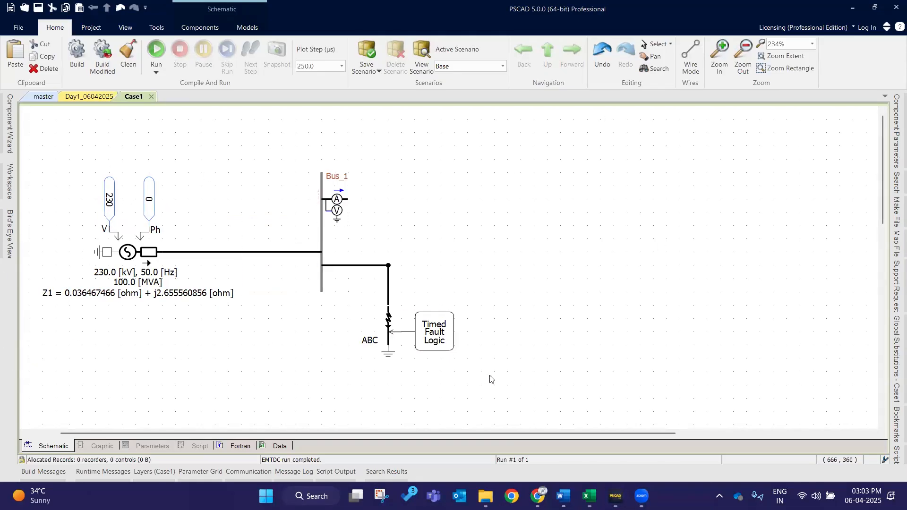
{"action": "left_click_drag", "start_coordinate": [497, 380], "coordinate": [304, 259]}
{"action": "left_click", "coordinate": [523, 308]}
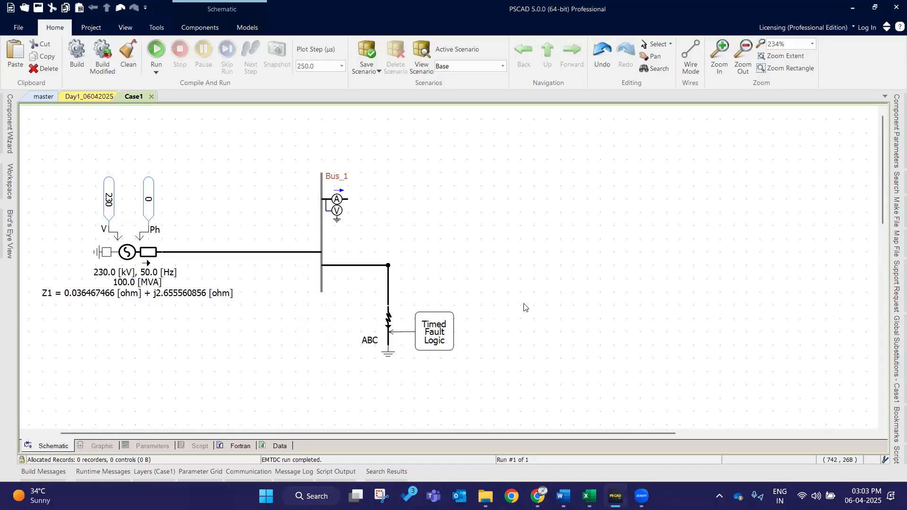
{"action": "left_click_drag", "start_coordinate": [483, 380], "coordinate": [297, 260]}
{"action": "left_click", "coordinate": [611, 302]}
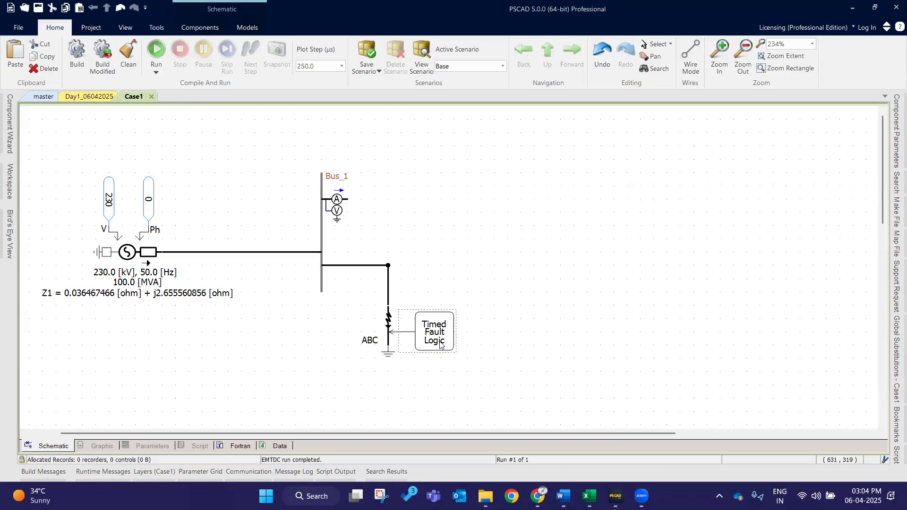
Examine the fault and breaker components with their timed logic blocks in the master library, and return to Case1.
{"action": "left_click", "coordinate": [35, 98]}
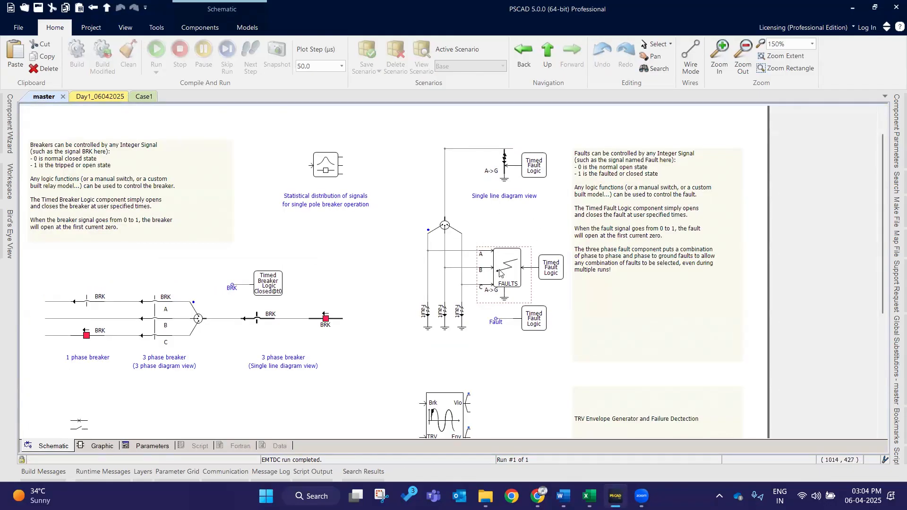
{"action": "left_click_drag", "start_coordinate": [470, 137], "coordinate": [559, 187]}
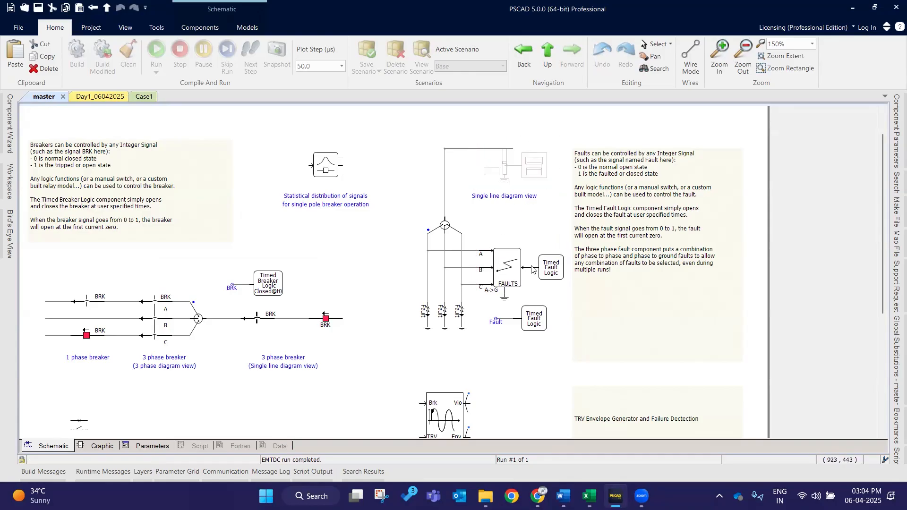
{"action": "left_click", "coordinate": [457, 311]}
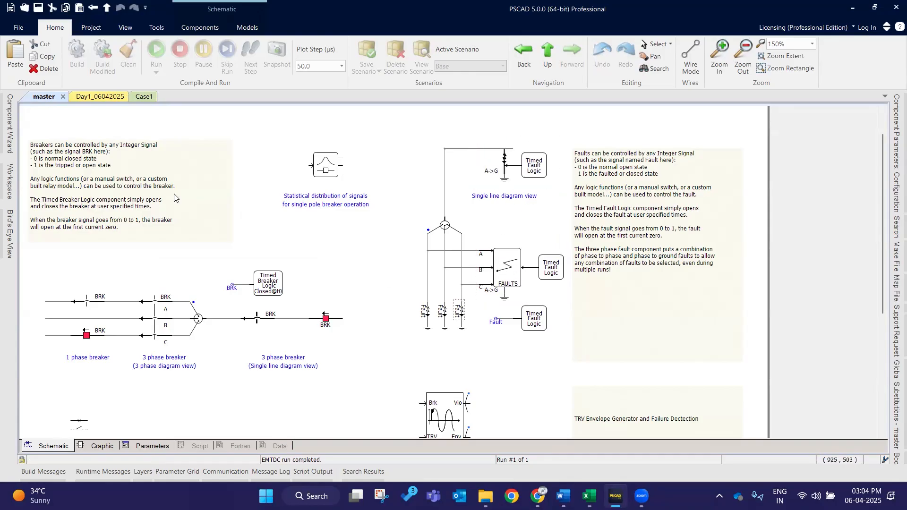
{"action": "scroll", "coordinate": [67, 279], "scroll_direction": "down", "scroll_amount": 1}
{"action": "left_click_drag", "start_coordinate": [170, 362], "coordinate": [219, 362]}
{"action": "left_click", "coordinate": [297, 364]}
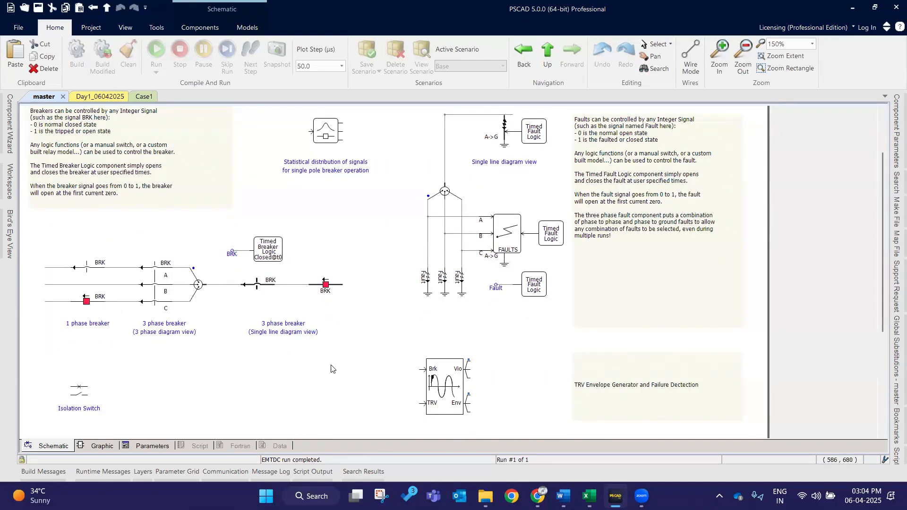
{"action": "left_click_drag", "start_coordinate": [359, 356], "coordinate": [21, 239]}
{"action": "left_click", "coordinate": [376, 313]}
{"action": "scroll", "coordinate": [541, 316], "scroll_direction": "up", "scroll_amount": 3}
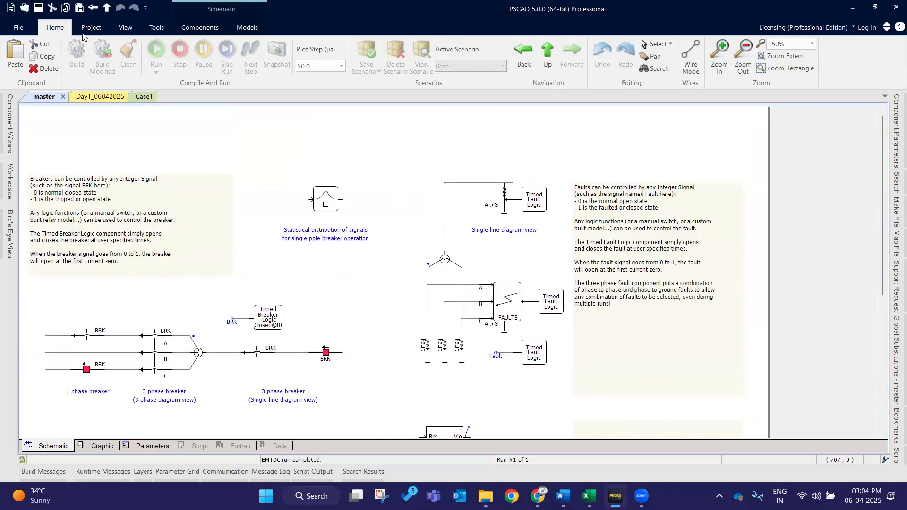
{"action": "left_click", "coordinate": [146, 97]}
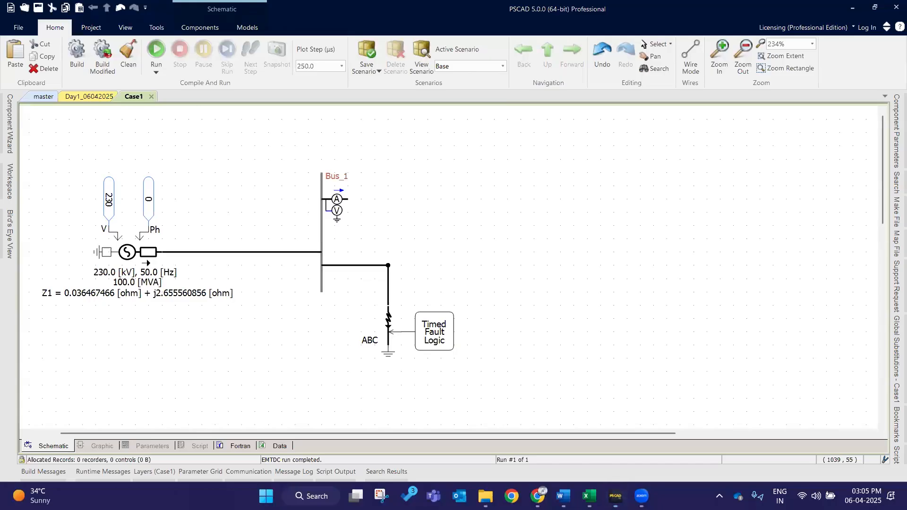
{"action": "left_click", "coordinate": [544, 215]}
{"action": "left_click_drag", "start_coordinate": [552, 155], "coordinate": [573, 328]}
Enable instantaneous voltage measurement on the Bus_1 multimeter and set its RMS current measurement to "Yes, Digital".
{"action": "double_click", "coordinate": [343, 206]}
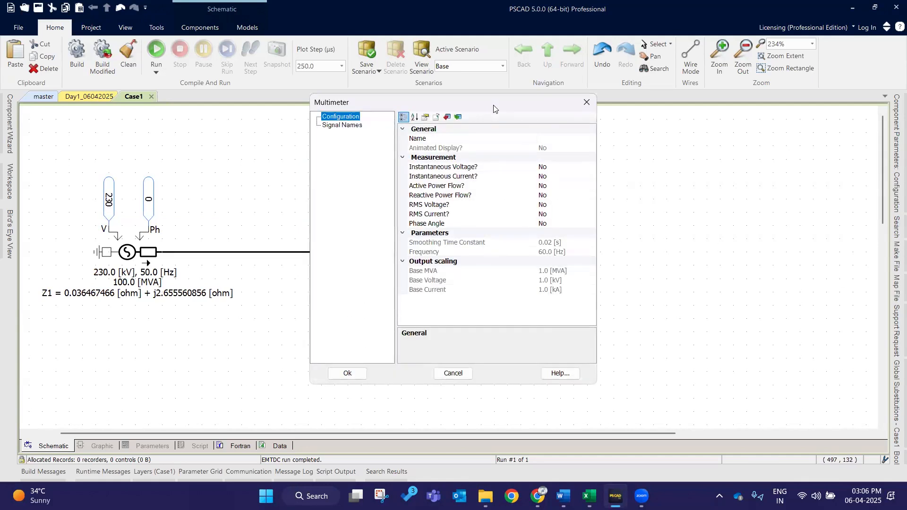
{"action": "left_click_drag", "start_coordinate": [494, 108], "coordinate": [604, 131]}
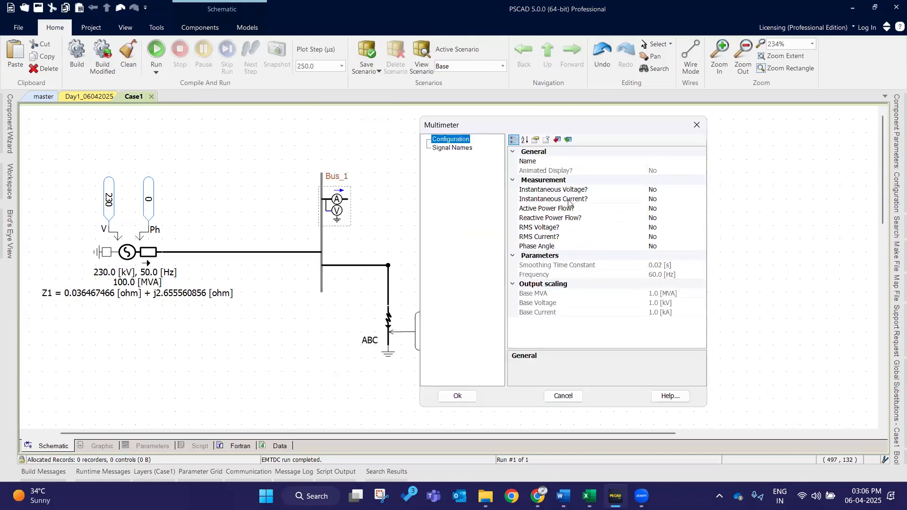
{"action": "double_click", "coordinate": [671, 191]}
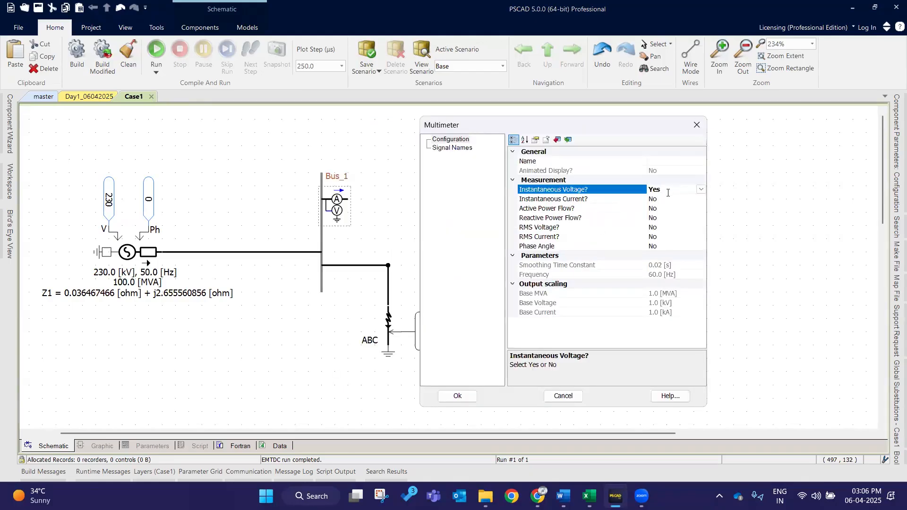
{"action": "double_click", "coordinate": [667, 238]}
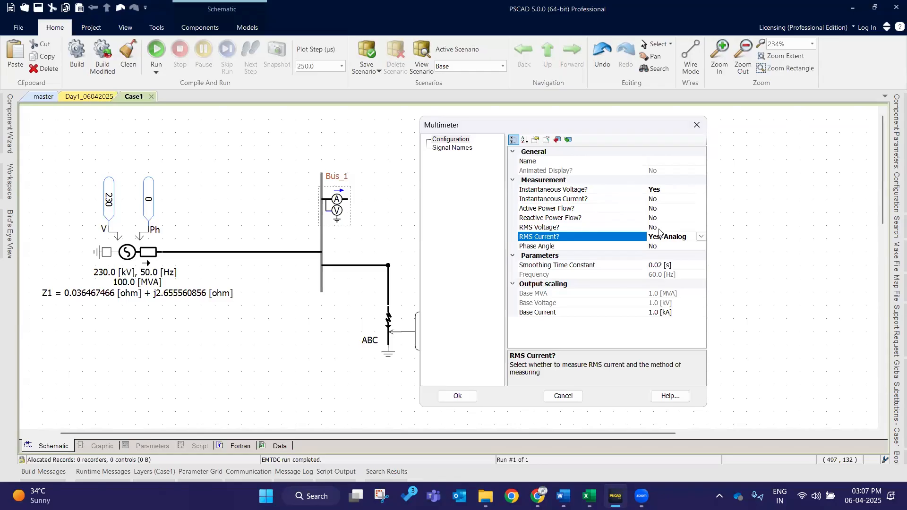
{"action": "left_click", "coordinate": [701, 237]}
{"action": "left_click", "coordinate": [683, 266]}
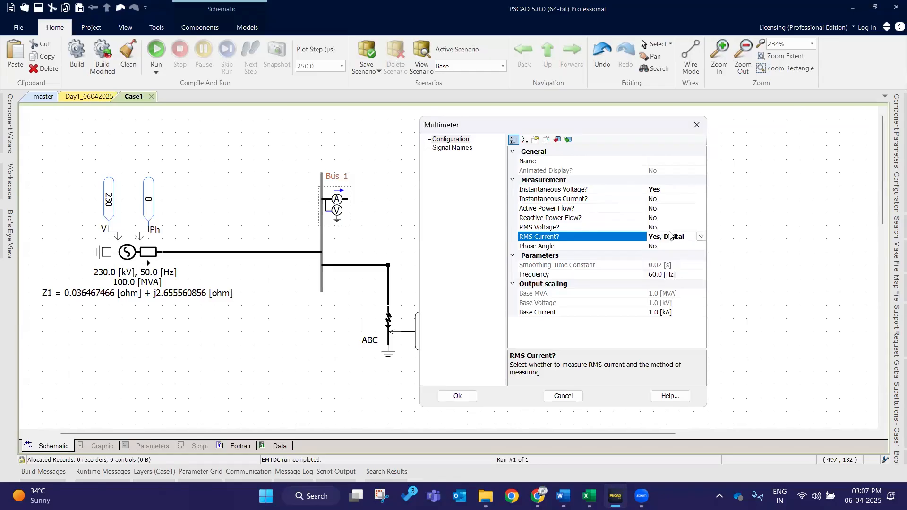
{"action": "left_click", "coordinate": [701, 238]}
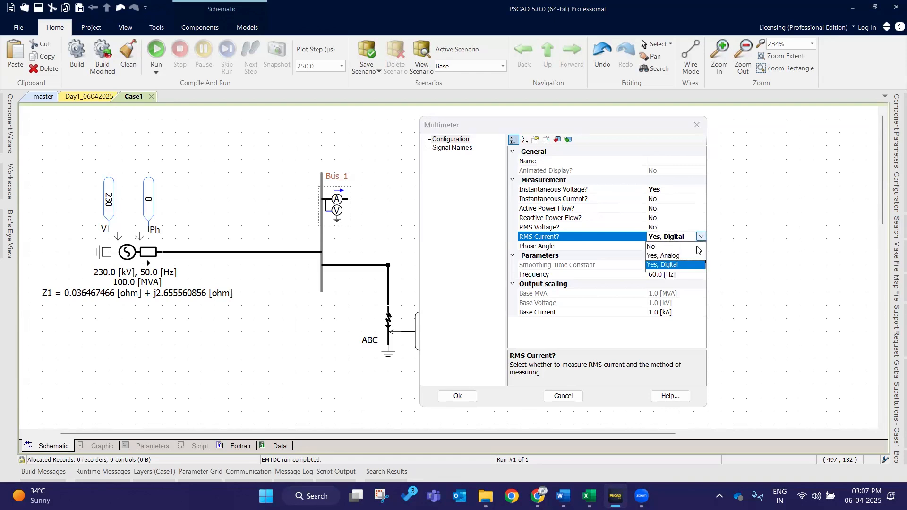
{"action": "left_click", "coordinate": [701, 236]}
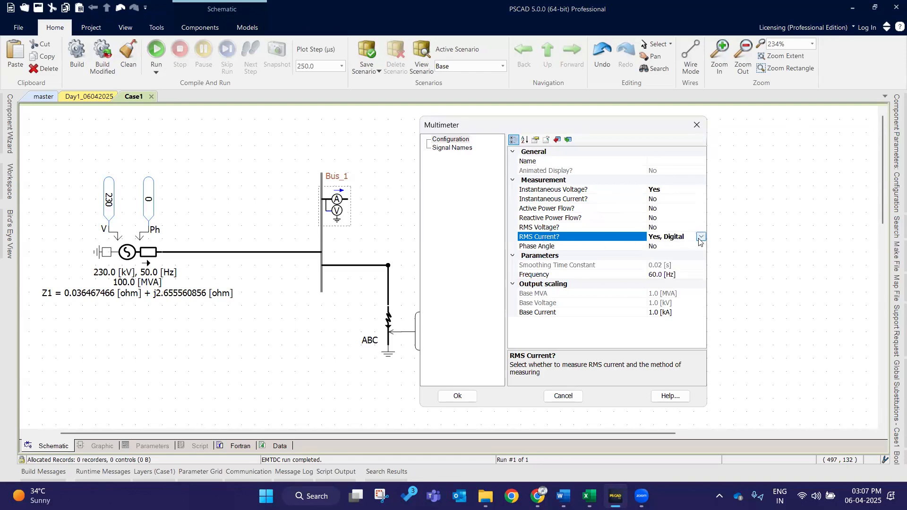
{"action": "left_click", "coordinate": [701, 236]}
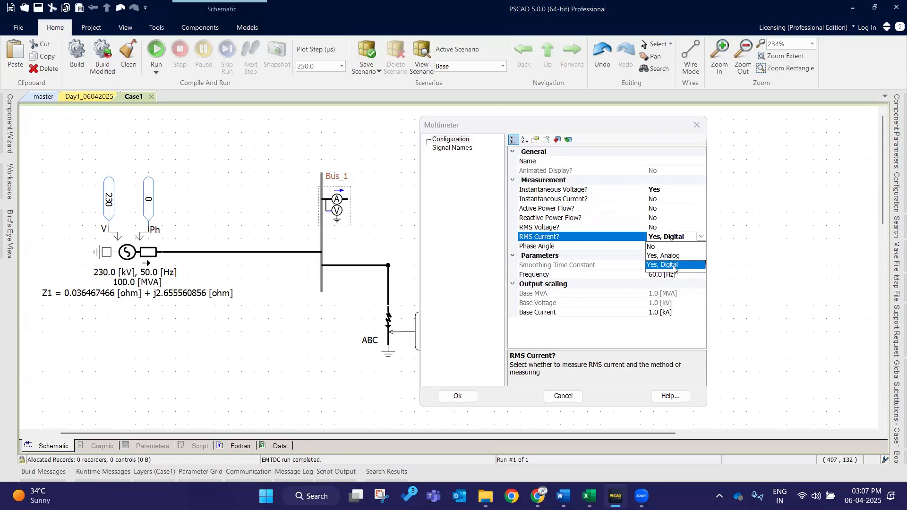
{"action": "left_click", "coordinate": [673, 266]}
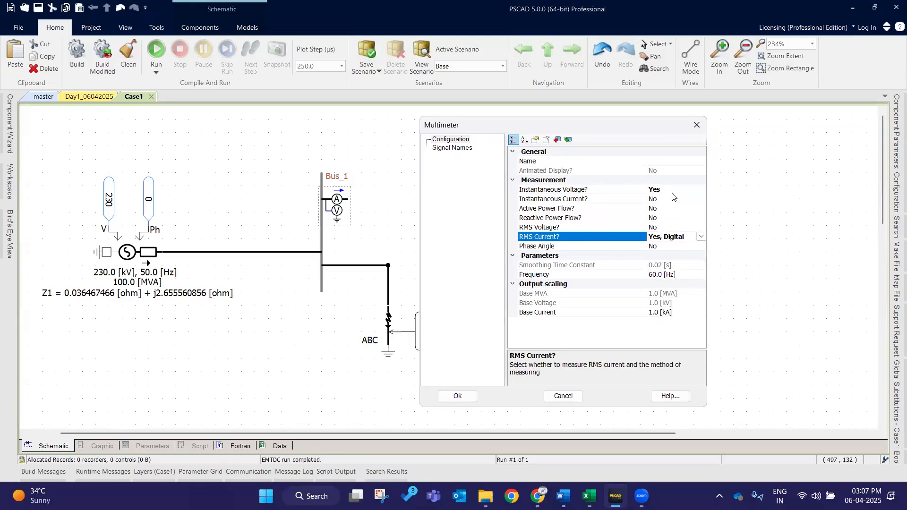
Name the multimeter signals Vph for phase voltage, Vl for line-line voltage and Irms for RMS current, and accept the settings.
{"action": "left_click", "coordinate": [442, 148]}
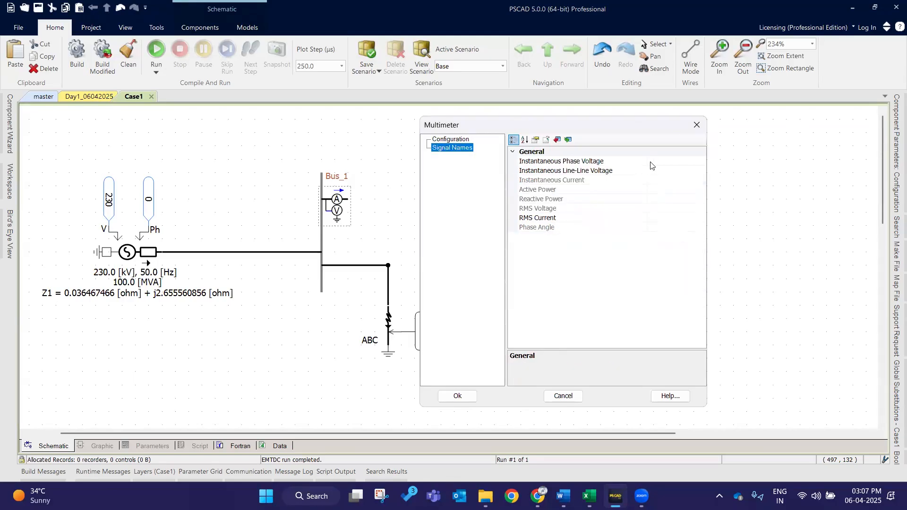
{"action": "left_click", "coordinate": [653, 161]}
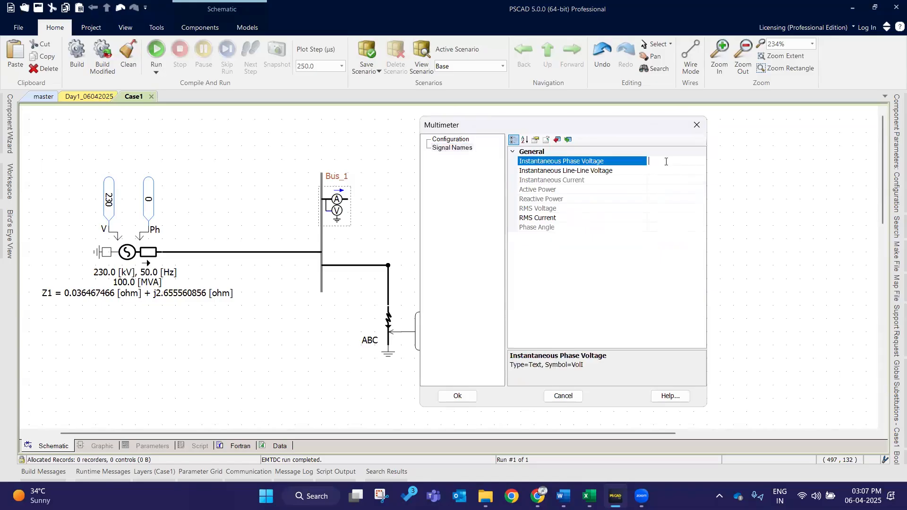
{"action": "left_click", "coordinate": [666, 171]}
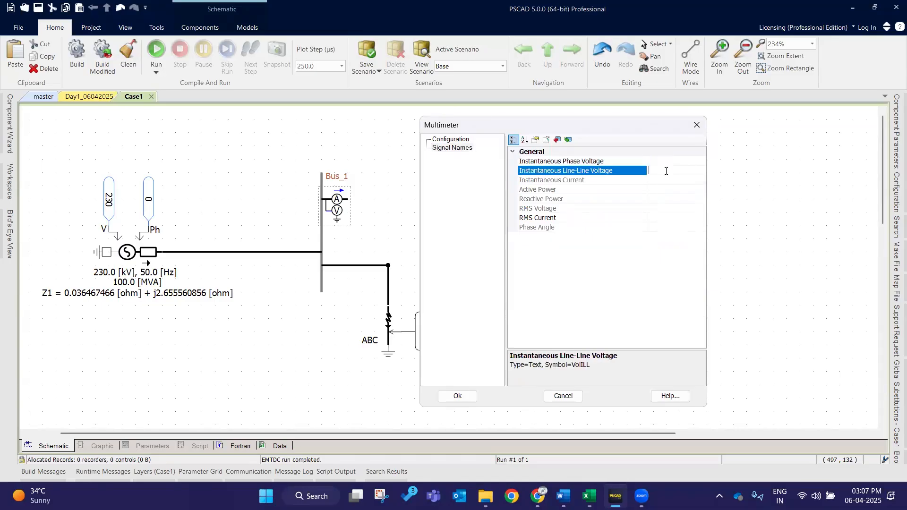
{"action": "left_click", "coordinate": [668, 163]}
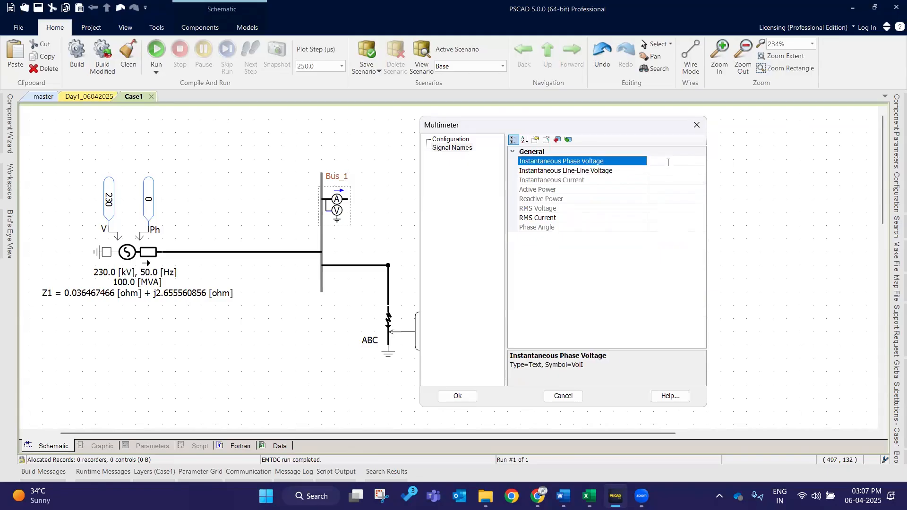
{"action": "type", "text": "Vph"}
{"action": "left_click", "coordinate": [672, 171]}
{"action": "type", "text": "Vl"}
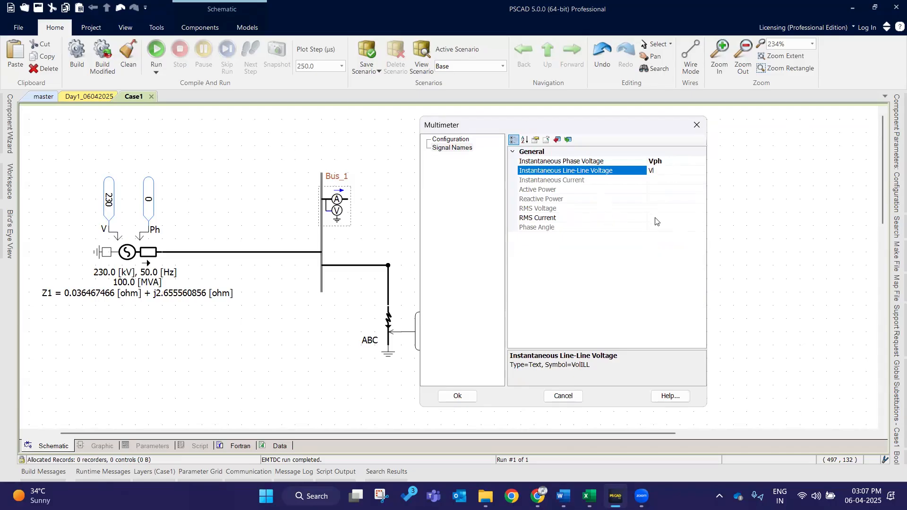
{"action": "left_click", "coordinate": [655, 218]}
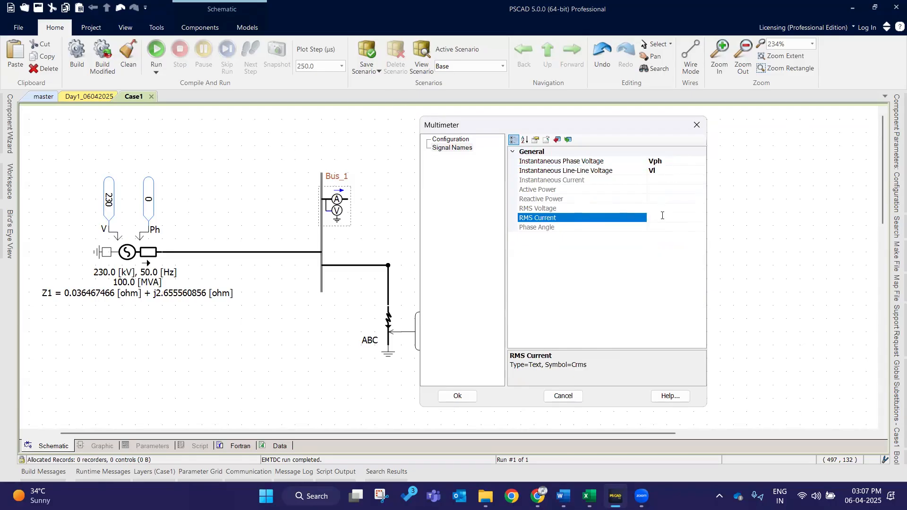
{"action": "type", "text": "Irms"}
{"action": "key", "text": "Return"}
{"action": "left_click", "coordinate": [459, 396]}
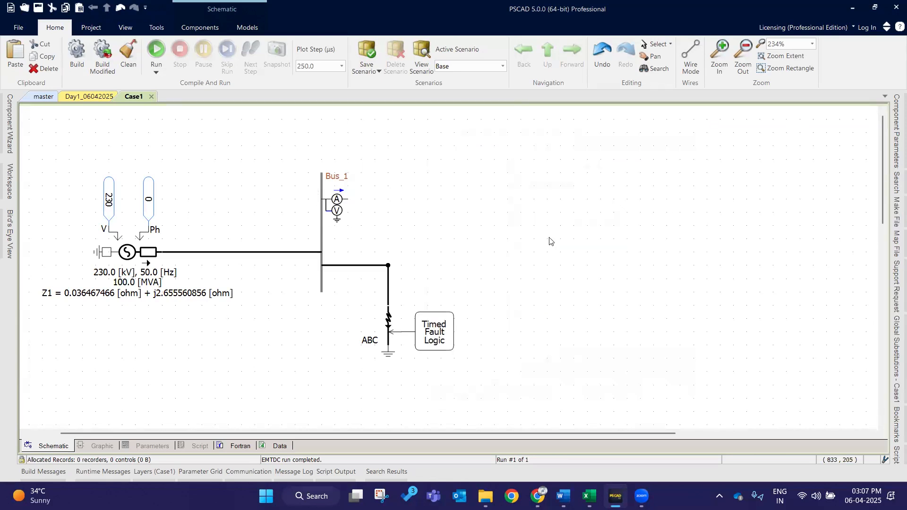
Place three data signal labels in a vertical column in the empty area right of the circuit.
{"action": "left_click", "coordinate": [209, 30]}
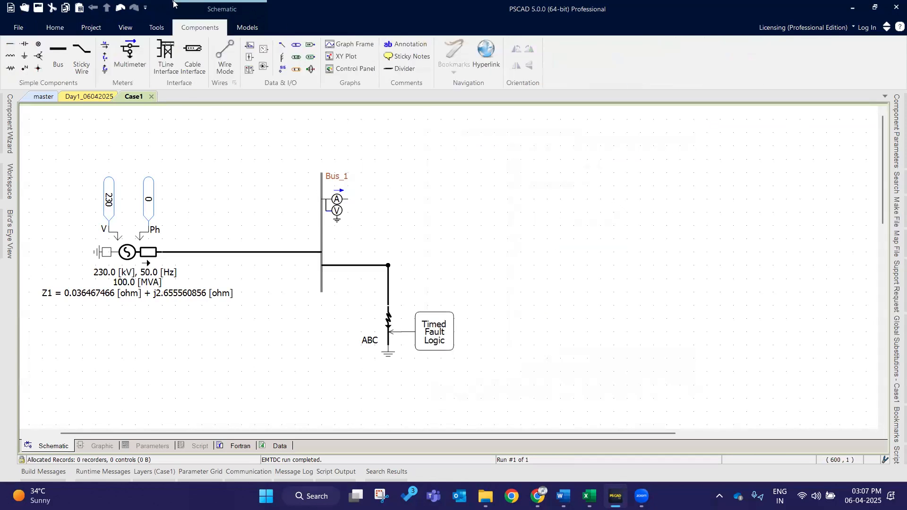
{"action": "left_click", "coordinate": [281, 70]}
{"action": "left_click", "coordinate": [546, 163]}
{"action": "left_click", "coordinate": [285, 73]}
{"action": "left_click", "coordinate": [545, 203]}
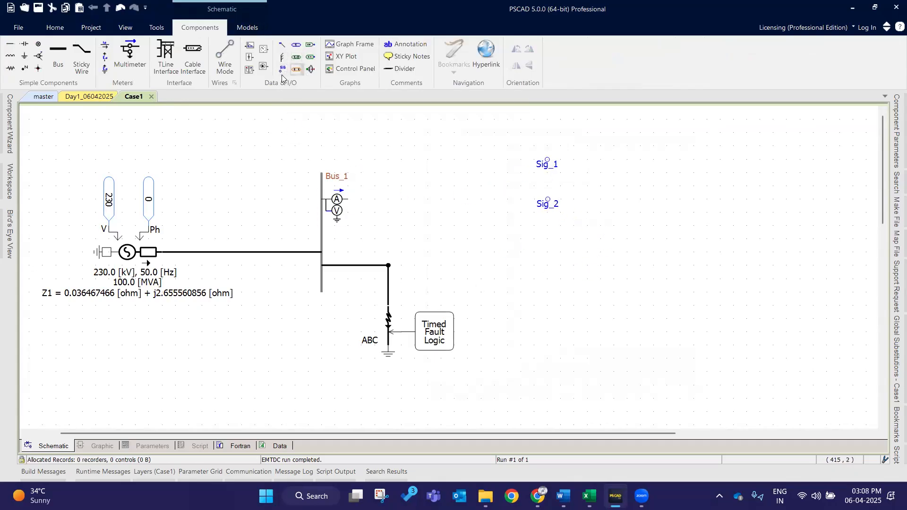
{"action": "left_click", "coordinate": [282, 72]}
{"action": "left_click", "coordinate": [546, 242]}
Rename the upper data signal label as Vph and the middle one as Vl.
{"action": "double_click", "coordinate": [561, 165]}
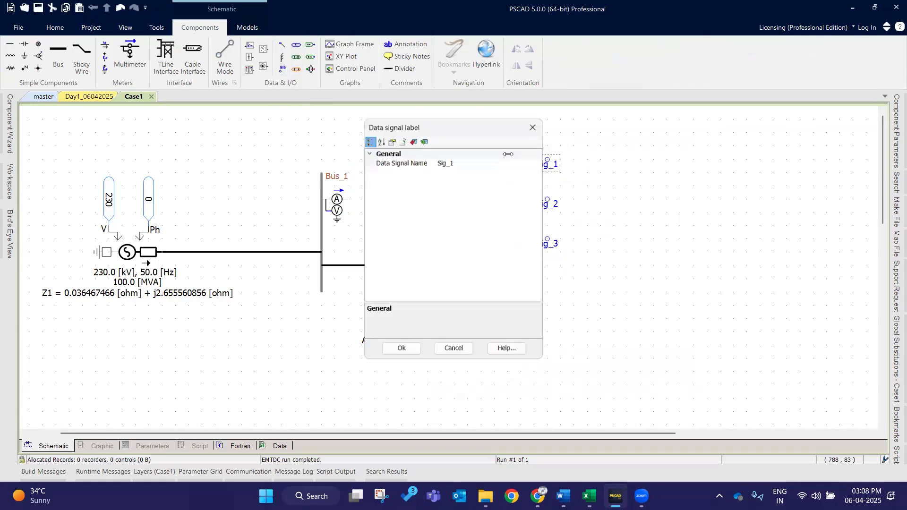
{"action": "left_click", "coordinate": [463, 165]}
{"action": "type", "text": "Vph"}
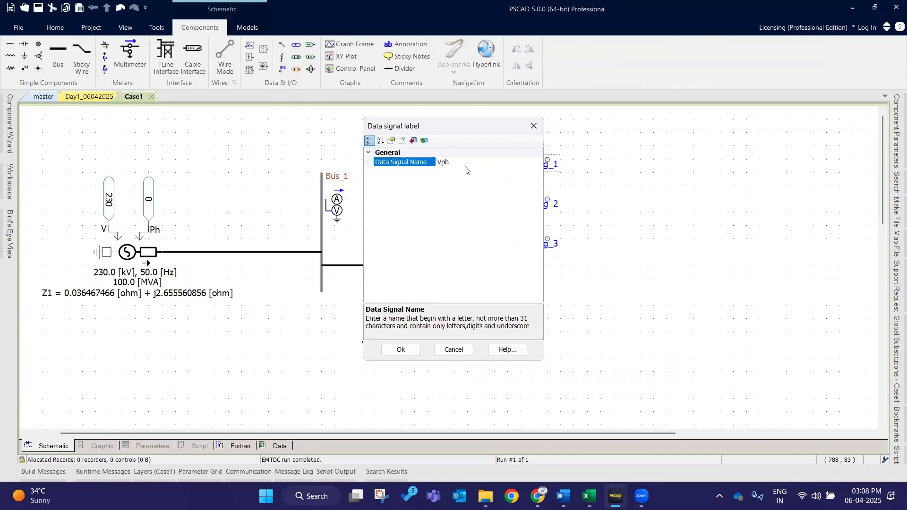
{"action": "key", "text": "Return"}
{"action": "double_click", "coordinate": [549, 204]}
{"action": "left_click", "coordinate": [473, 161]}
{"action": "type", "text": "Vl"}
{"action": "key", "text": "Return"}
Rename the lowest data signal label as Irms.
{"action": "double_click", "coordinate": [549, 243]}
{"action": "left_click", "coordinate": [469, 162]}
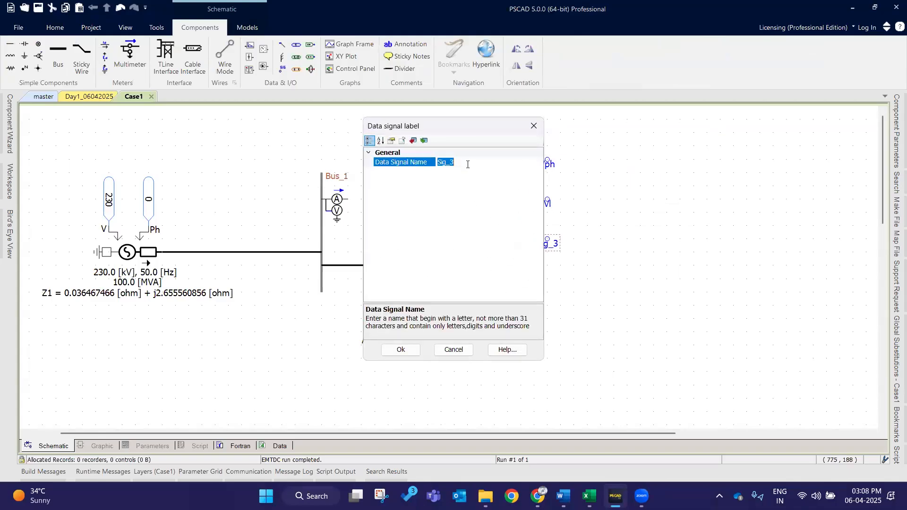
{"action": "key", "text": "BackSpace"}
{"action": "type", "text": "Irms"}
{"action": "key", "text": "Return"}
{"action": "left_click", "coordinate": [598, 246]}
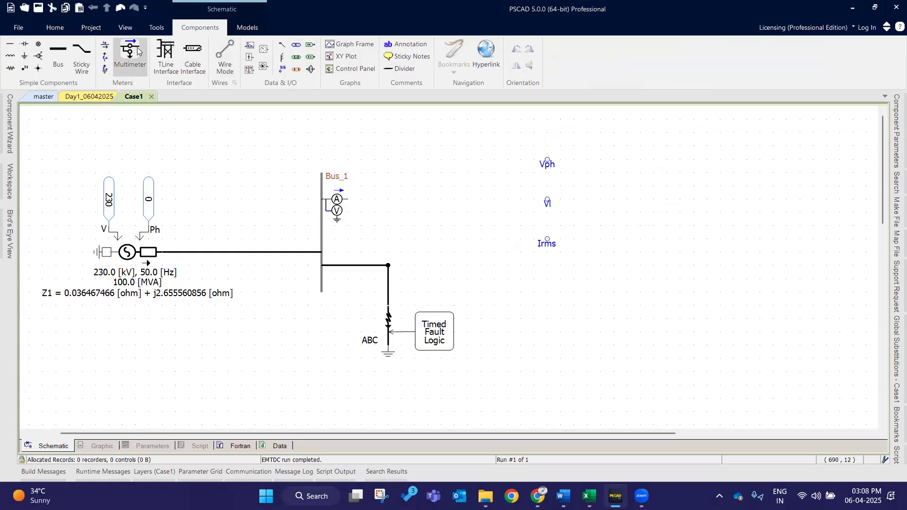
Place three output channels in a column, one to the right of each data signal label.
{"action": "left_click", "coordinate": [250, 45]}
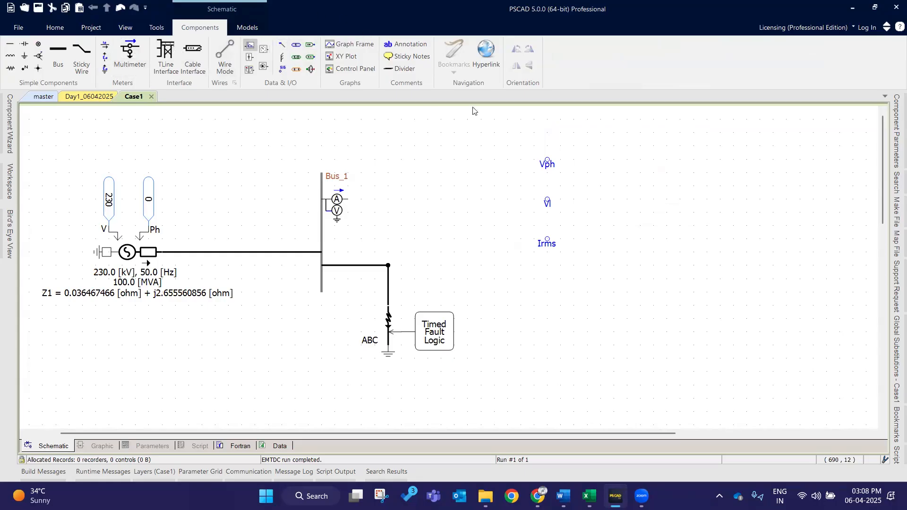
{"action": "left_click", "coordinate": [614, 161]}
{"action": "left_click", "coordinate": [250, 45]}
{"action": "left_click", "coordinate": [616, 200]}
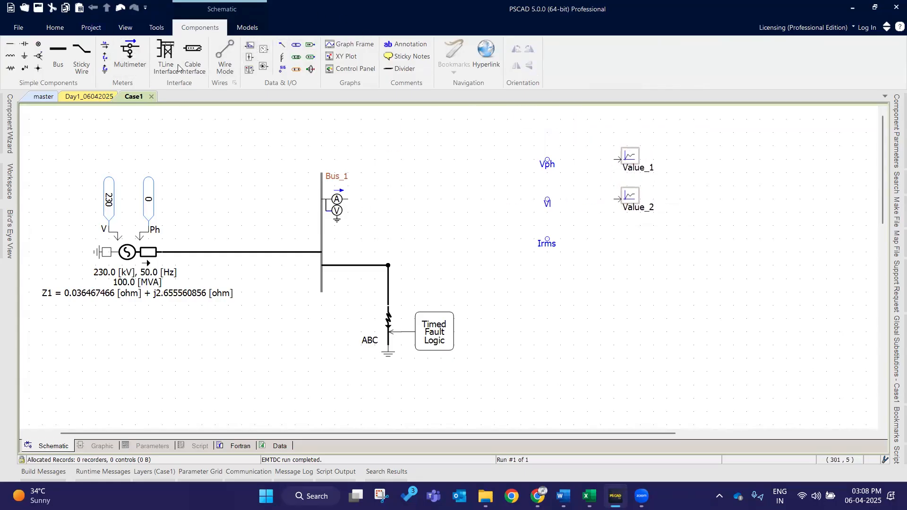
{"action": "left_click", "coordinate": [616, 239]}
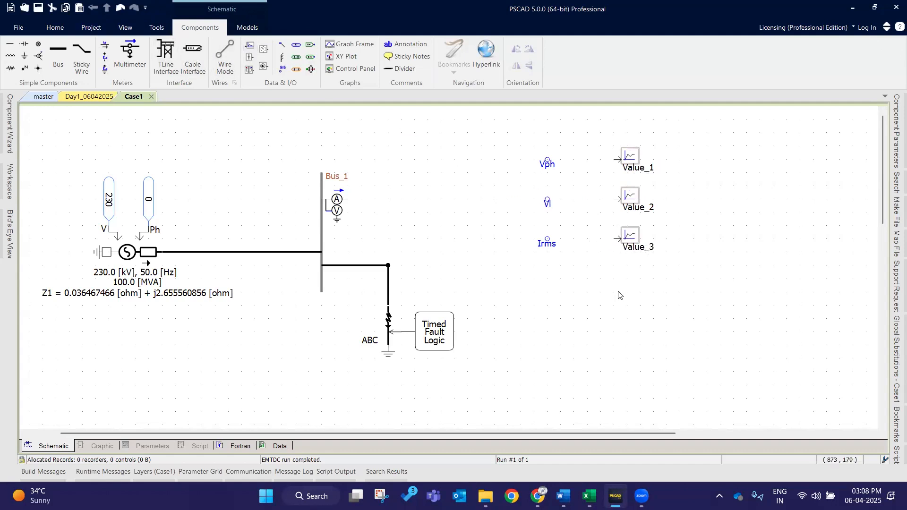
Wire the Vph, Vl and Irms labels to the output channels beside them, and leave wire mode.
{"action": "left_click", "coordinate": [228, 58]}
{"action": "left_click_drag", "start_coordinate": [548, 160], "coordinate": [619, 160]}
{"action": "left_click_drag", "start_coordinate": [547, 199], "coordinate": [614, 199]}
{"action": "left_click_drag", "start_coordinate": [547, 238], "coordinate": [614, 238]}
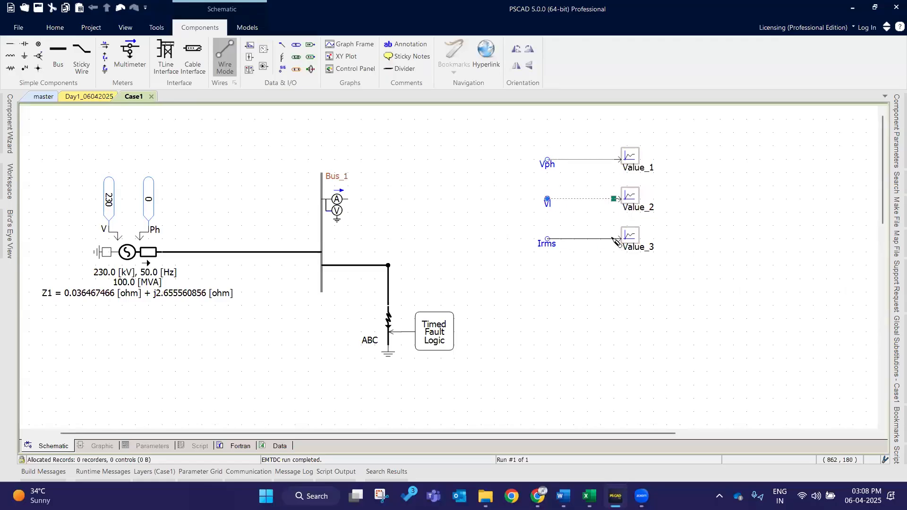
{"action": "key", "text": "Escape"}
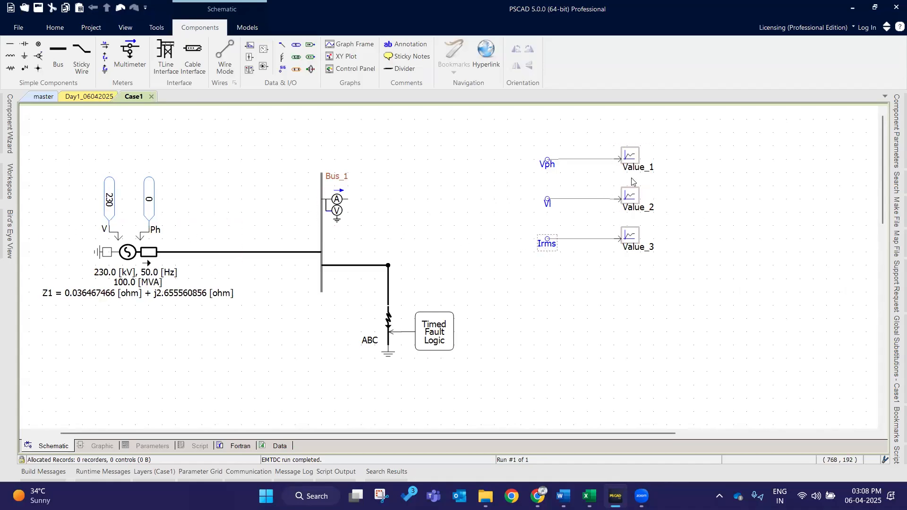
Add an overlay graph with the Vph output channel's signal and place it below the source and bus circuit.
{"action": "right_click", "coordinate": [634, 159]}
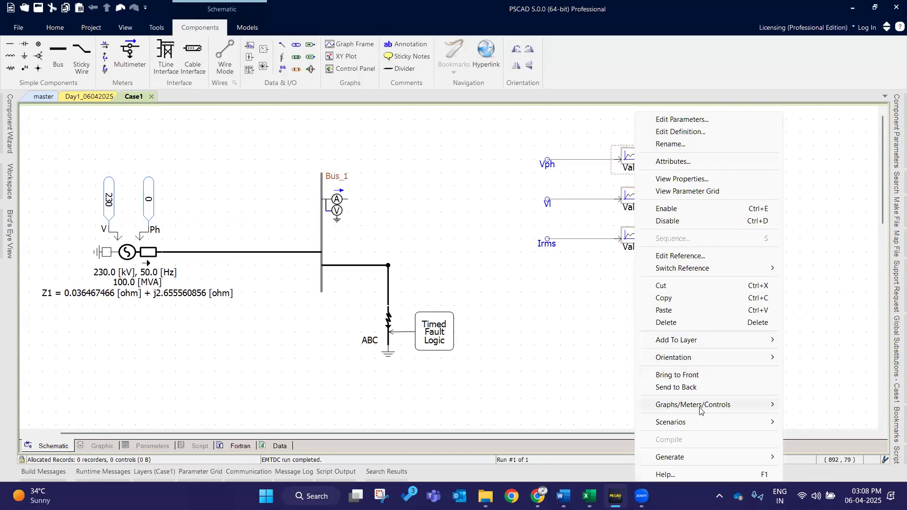
{"action": "mouse_move", "coordinate": [700, 409]}
{"action": "left_click", "coordinate": [479, 338]}
{"action": "left_click", "coordinate": [41, 386]}
Add an overlay graph with the Vl output channel's signal, placed right of the Vph graph.
{"action": "right_click", "coordinate": [637, 207]}
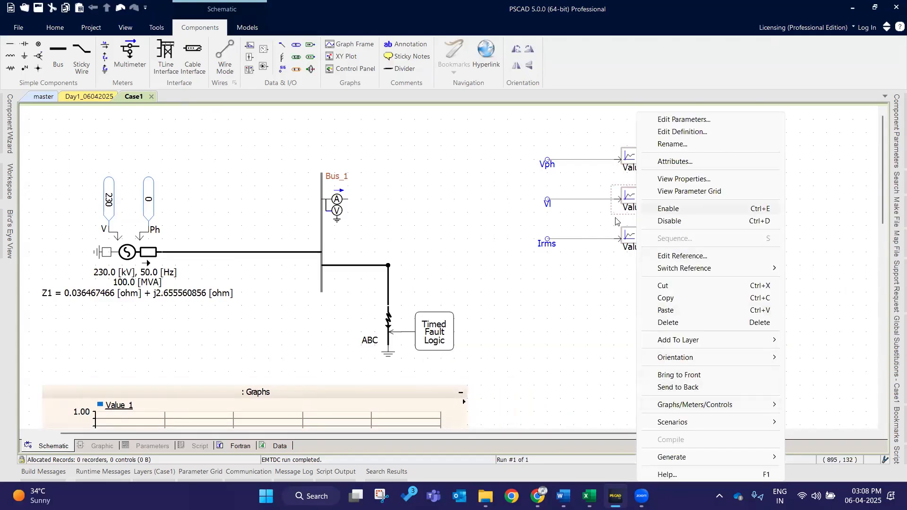
{"action": "right_click", "coordinate": [637, 189]}
{"action": "mouse_move", "coordinate": [698, 407]}
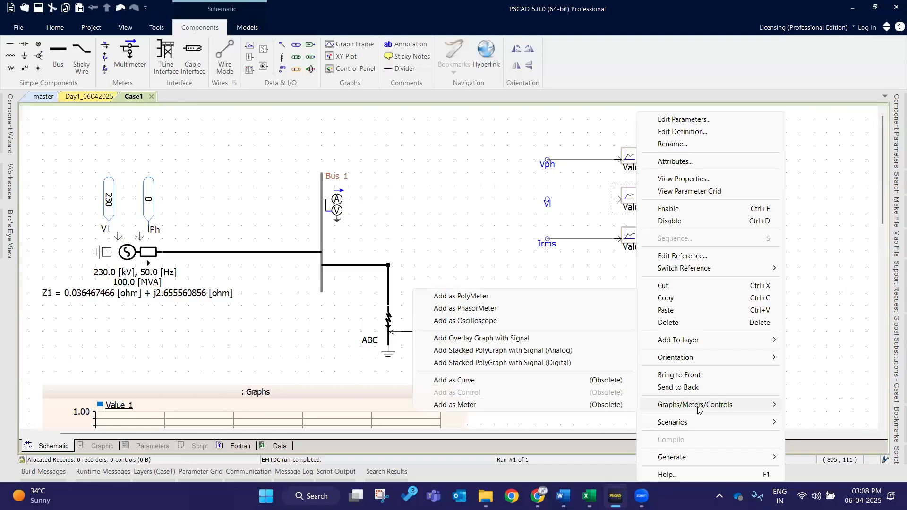
{"action": "left_click", "coordinate": [562, 338]}
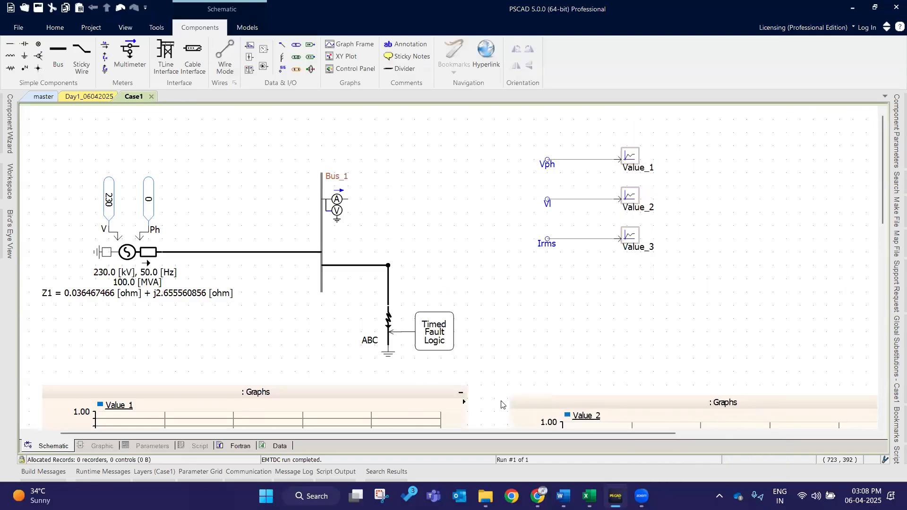
Add an overlay graph with the Irms output channel's signal, placed to the right of the output channels.
{"action": "scroll", "coordinate": [589, 264], "scroll_direction": "down", "scroll_amount": 4}
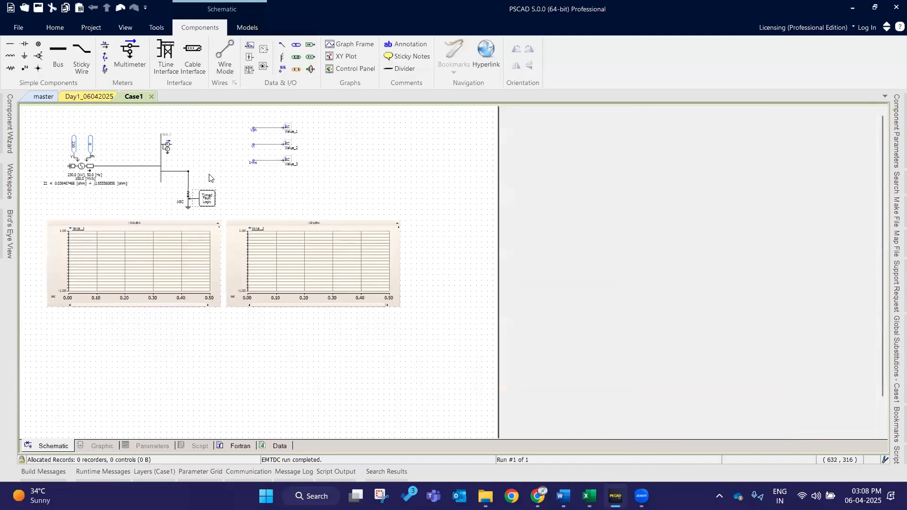
{"action": "scroll", "coordinate": [218, 197], "scroll_direction": "up", "scroll_amount": 3}
{"action": "right_click", "coordinate": [357, 191]}
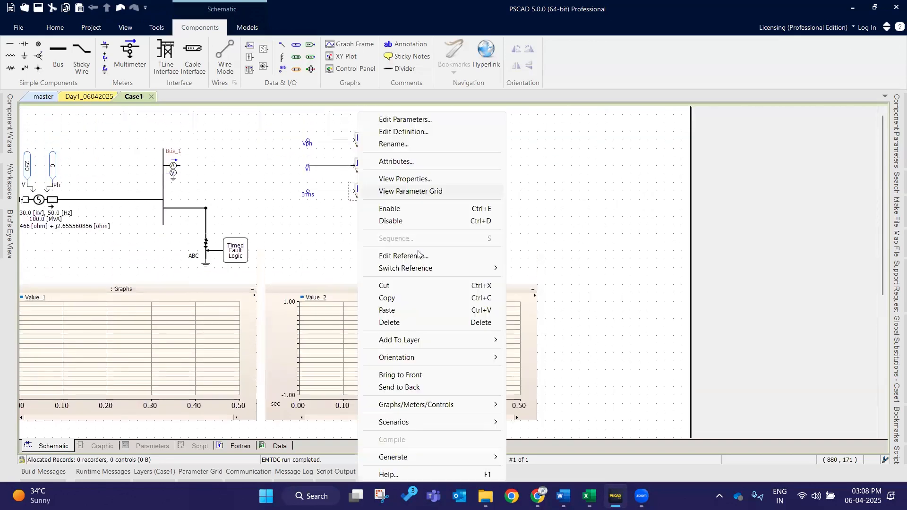
{"action": "mouse_move", "coordinate": [470, 406]}
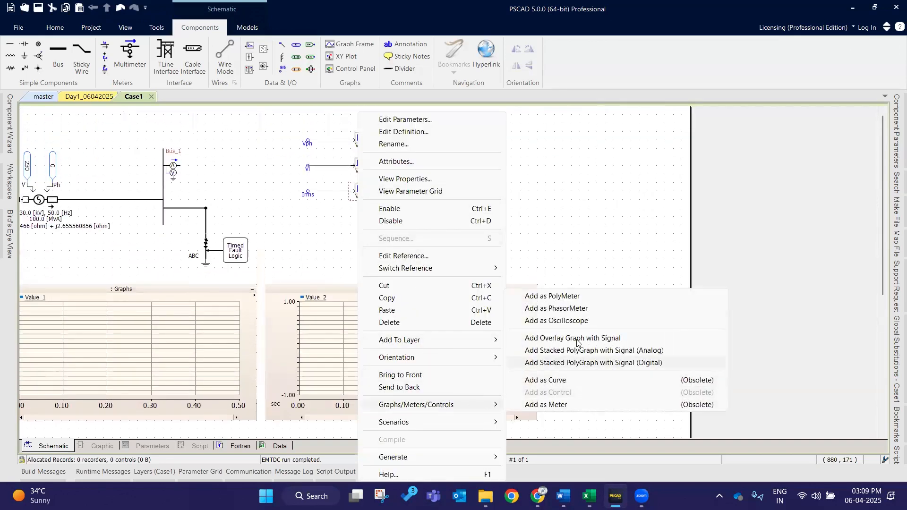
{"action": "left_click", "coordinate": [577, 339]}
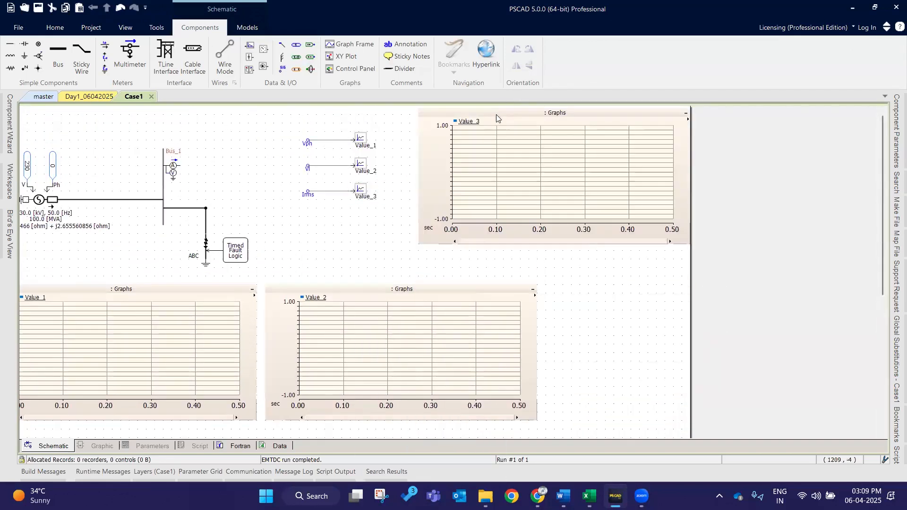
Change the schematic's paper size to B/A3 (11x17).
{"action": "left_click", "coordinate": [402, 126]}
{"action": "left_click", "coordinate": [359, 338]}
{"action": "scroll", "coordinate": [391, 405], "scroll_direction": "down", "scroll_amount": 1}
{"action": "scroll", "coordinate": [390, 402], "scroll_direction": "down", "scroll_amount": 2}
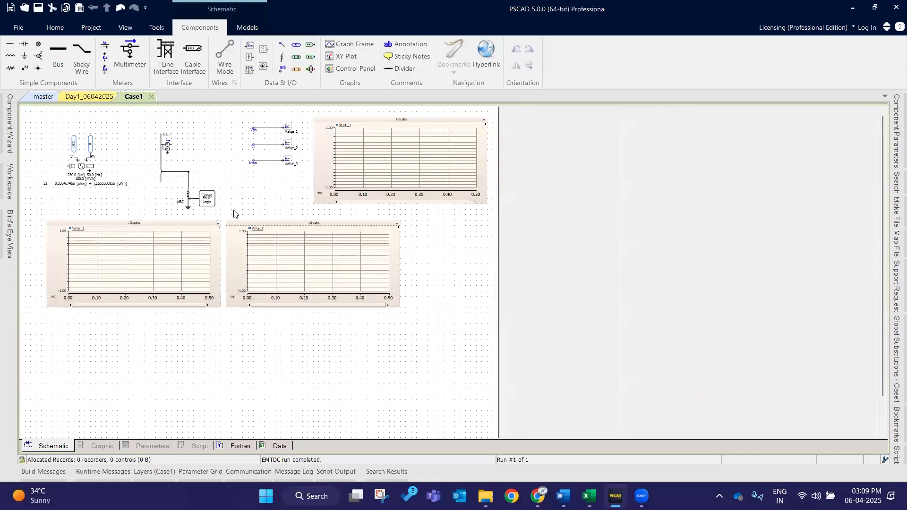
{"action": "left_click", "coordinate": [125, 27]}
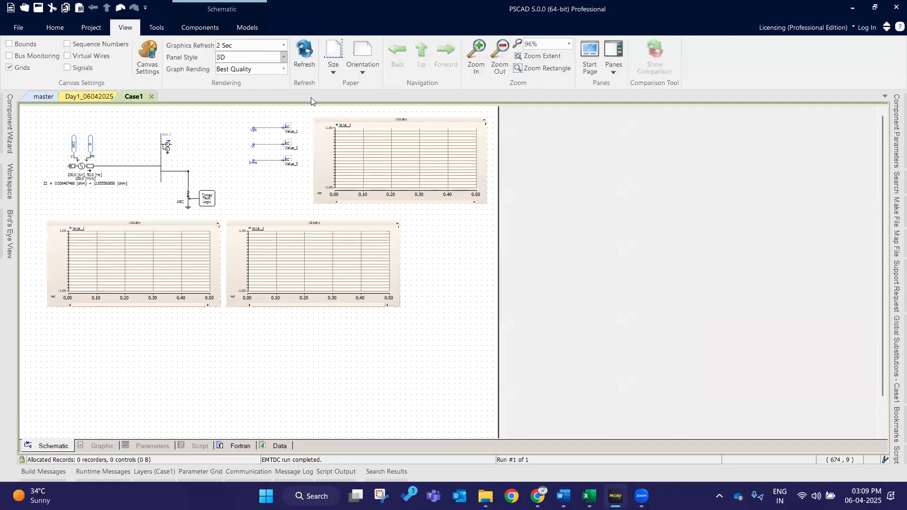
{"action": "left_click", "coordinate": [334, 71]}
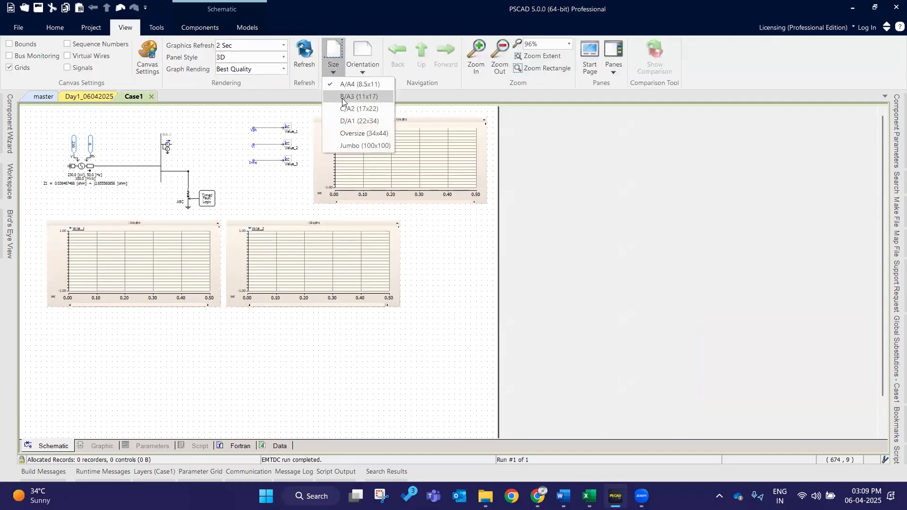
{"action": "left_click", "coordinate": [342, 97]}
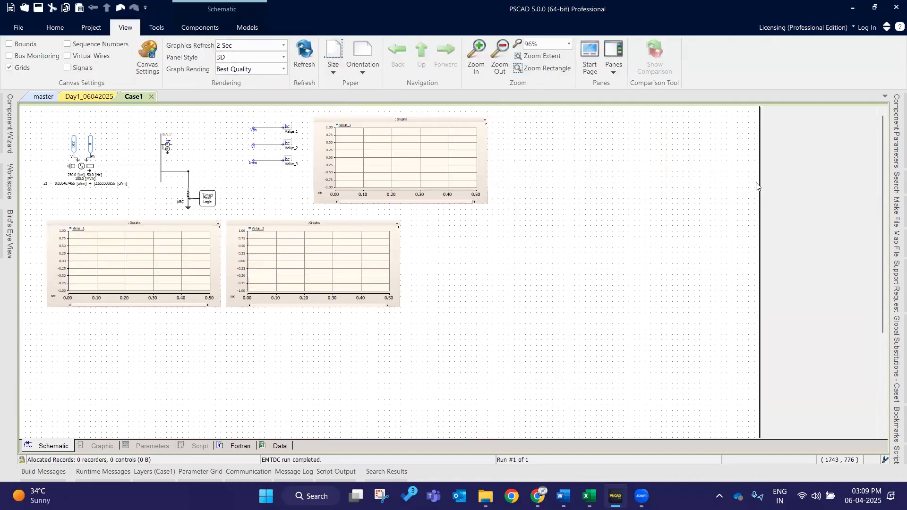
Move the Irms graph to the right of the Vl graph, and shift the signal labels with their output channels down toward the graphs.
{"action": "mouse_move", "coordinate": [435, 119]}
{"action": "left_mouse_down"}
{"action": "mouse_move", "coordinate": [542, 214]}
{"action": "mouse_move", "coordinate": [534, 225]}
{"action": "left_mouse_up"}
{"action": "left_click_drag", "start_coordinate": [233, 111], "coordinate": [344, 190]}
{"action": "left_click_drag", "start_coordinate": [290, 161], "coordinate": [333, 201]}
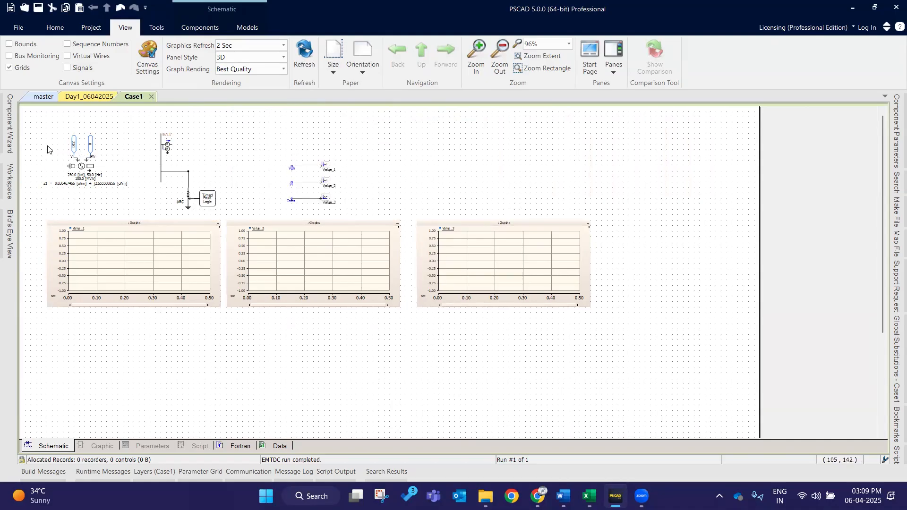
{"action": "scroll", "coordinate": [48, 149], "scroll_direction": "up", "scroll_amount": 1}
{"action": "scroll", "coordinate": [81, 217], "scroll_direction": "up", "scroll_amount": 1}
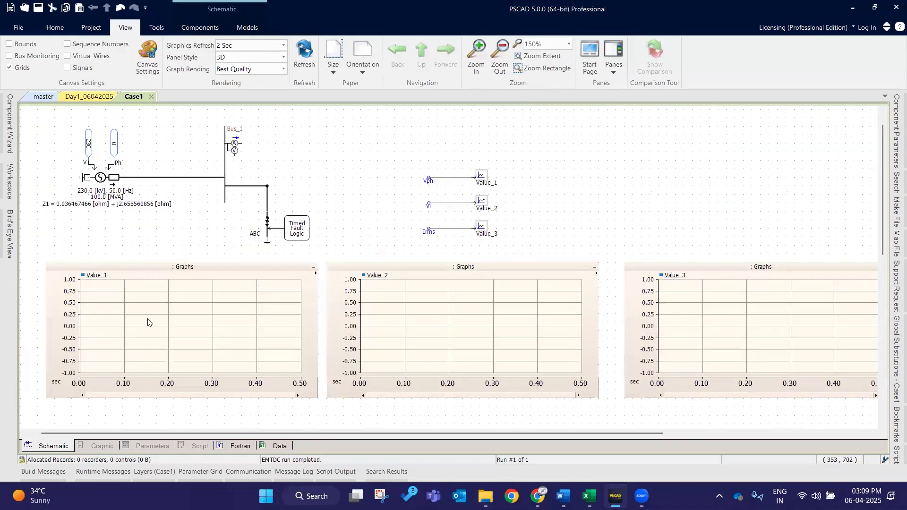
{"action": "scroll", "coordinate": [211, 299], "scroll_direction": "up", "scroll_amount": 1}
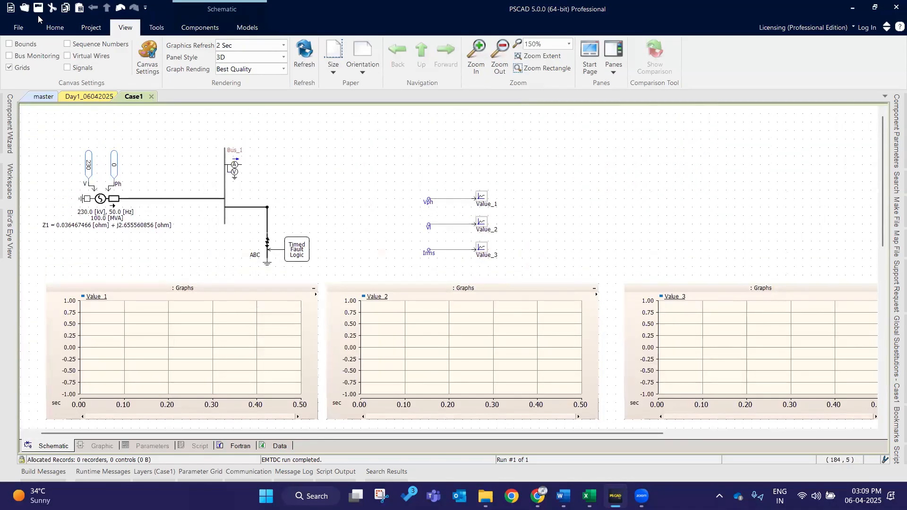
Build and run the Case1 simulation.
{"action": "left_click", "coordinate": [55, 27]}
{"action": "left_click", "coordinate": [156, 52]}
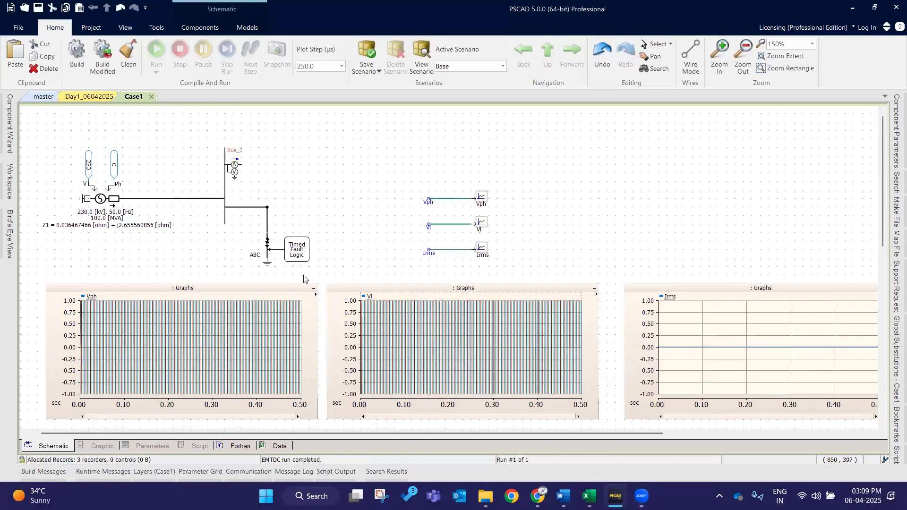
{"action": "left_click", "coordinate": [85, 25]}
{"action": "left_click", "coordinate": [55, 27]}
Fit the Vph, Vl and Irms graphs to their traces, and nudge the Irms graph closer to the Vl graph.
{"action": "left_click", "coordinate": [246, 285]}
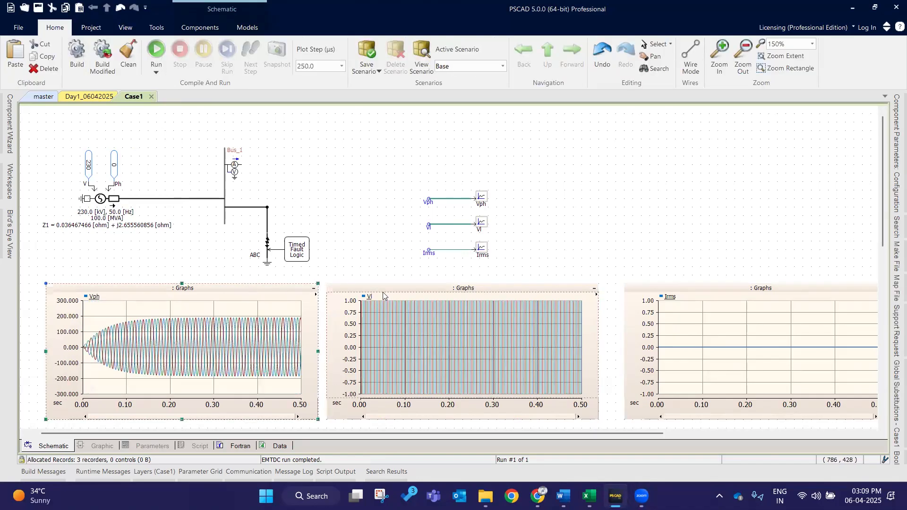
{"action": "left_click", "coordinate": [401, 289]}
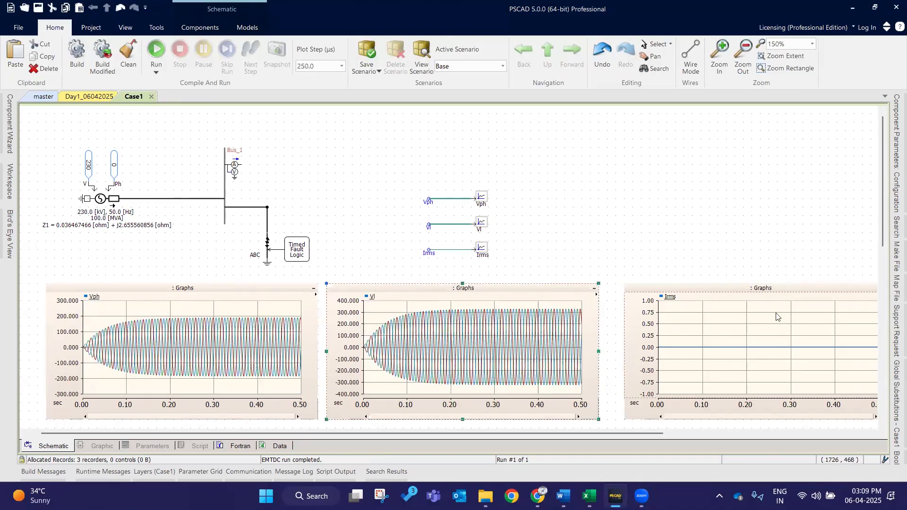
{"action": "left_click", "coordinate": [733, 292]}
{"action": "left_click_drag", "start_coordinate": [690, 285], "coordinate": [687, 286]}
{"action": "left_click", "coordinate": [624, 150]}
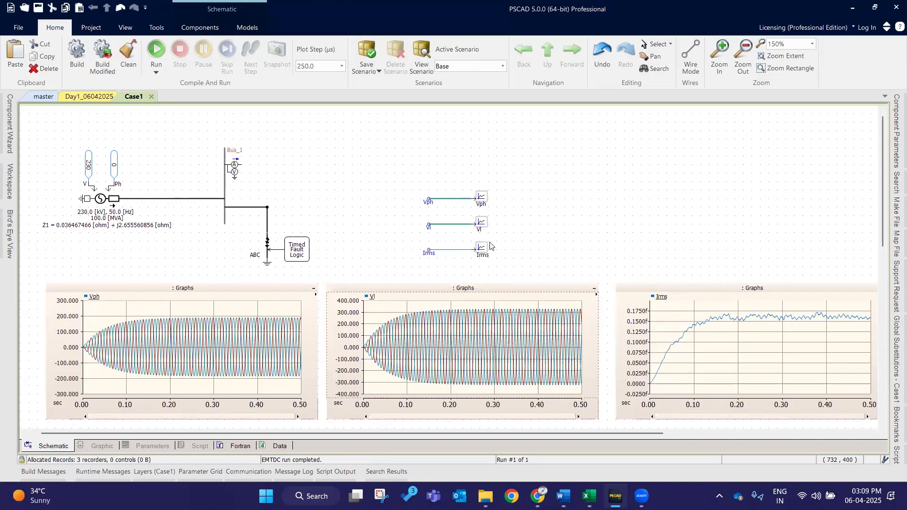
Review the build messages of Case1 from start to end, and open the runtime messages of the run.
{"action": "left_click", "coordinate": [34, 472]}
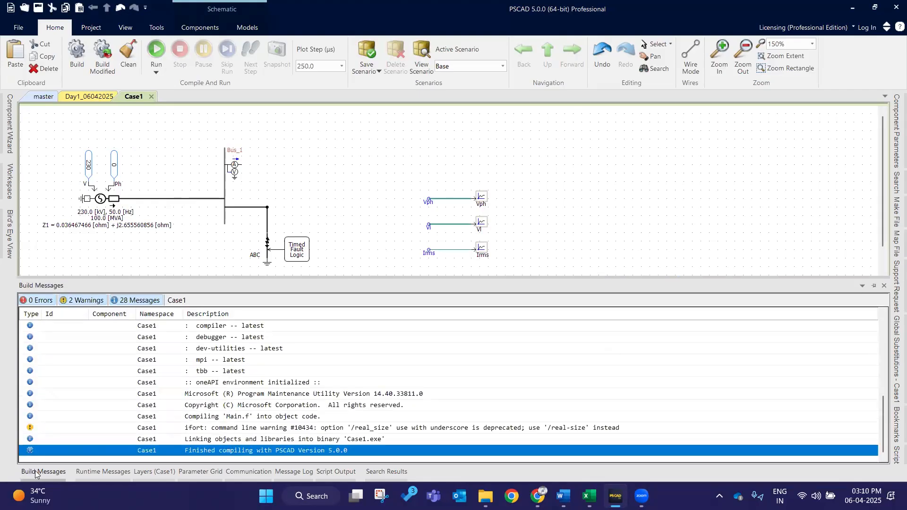
{"action": "scroll", "coordinate": [125, 370], "scroll_direction": "up", "scroll_amount": 6}
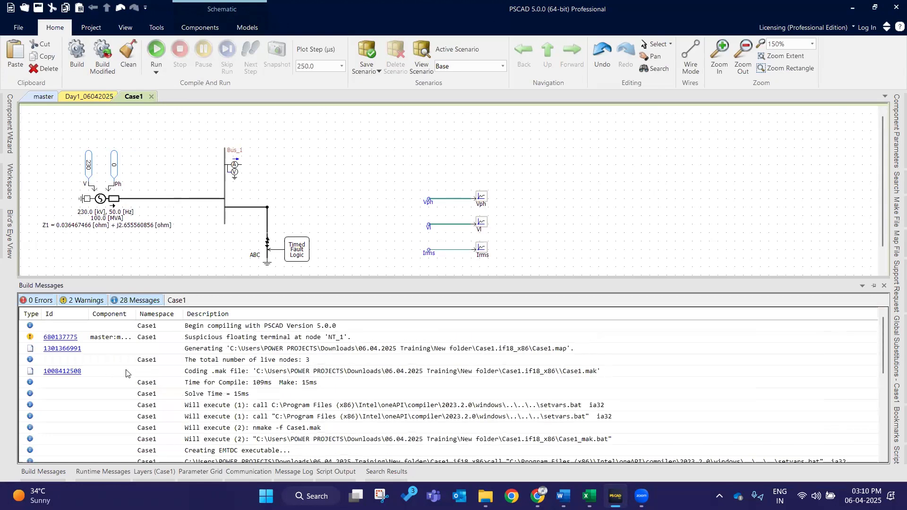
{"action": "scroll", "coordinate": [126, 370], "scroll_direction": "down", "scroll_amount": 6}
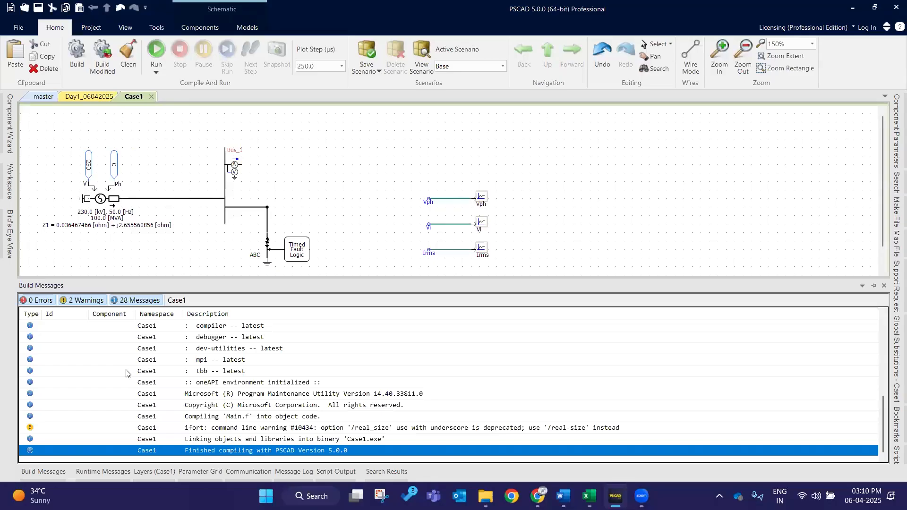
{"action": "left_click", "coordinate": [95, 473]}
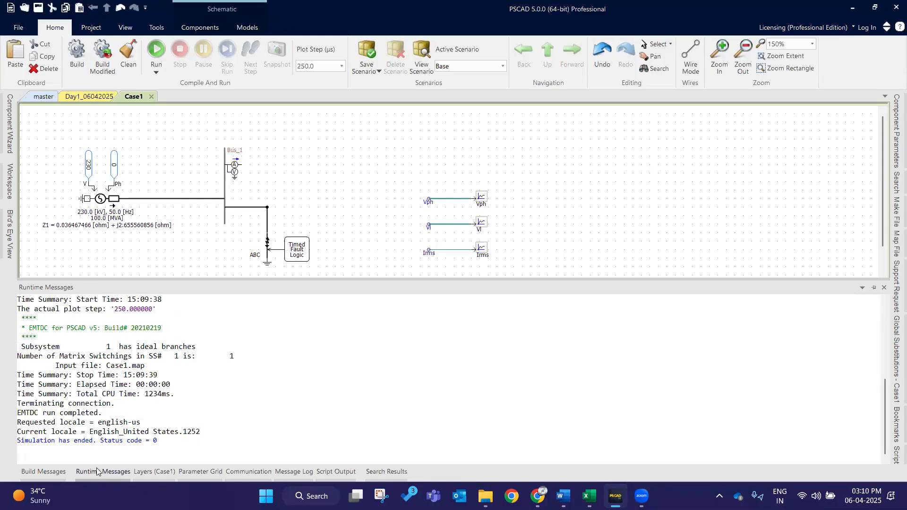
Return to the build messages, toggle the warning and message filters, and read through the complete list.
{"action": "left_click", "coordinate": [42, 478]}
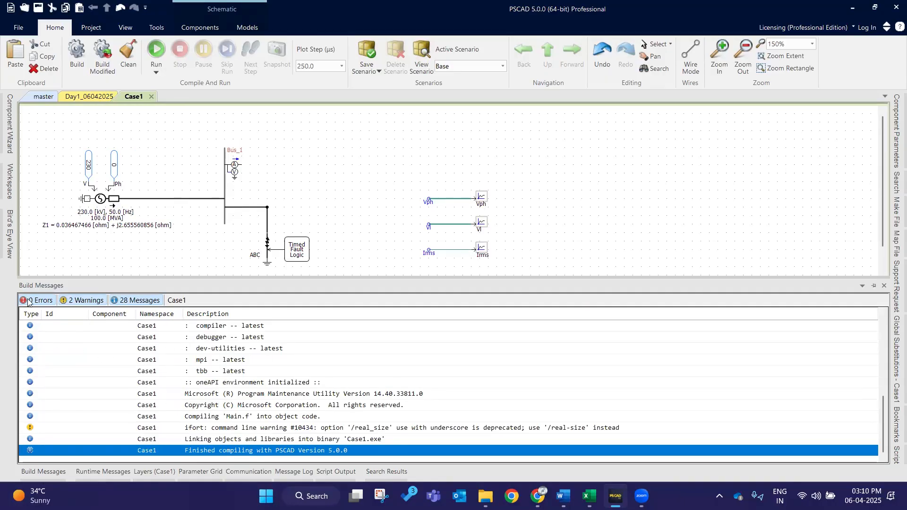
{"action": "mouse_move", "coordinate": [56, 474]}
{"action": "key", "text": "Home"}
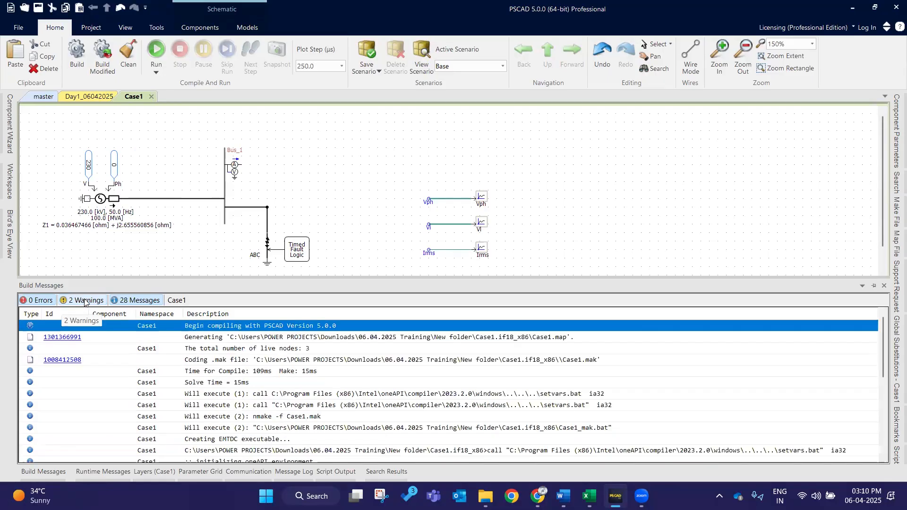
{"action": "left_click", "coordinate": [123, 302]}
{"action": "left_click", "coordinate": [125, 303]}
{"action": "left_click", "coordinate": [85, 302]}
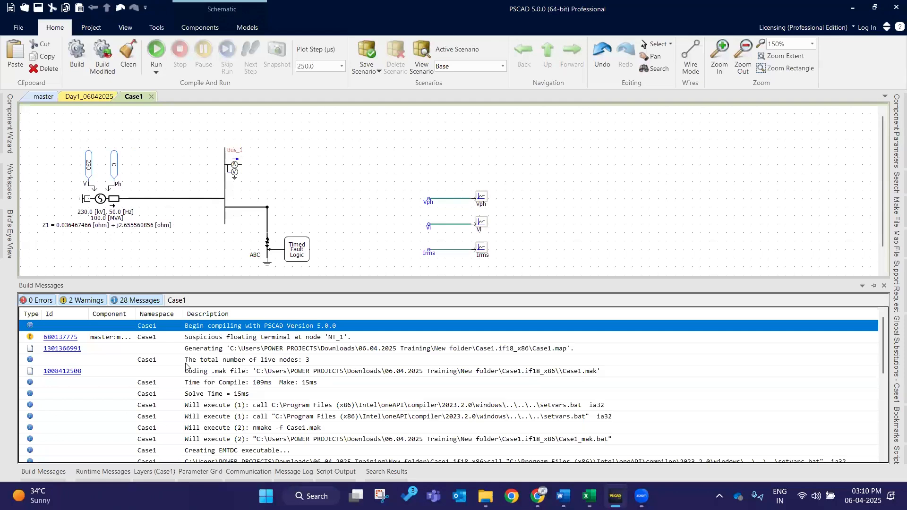
{"action": "scroll", "coordinate": [389, 414], "scroll_direction": "down", "scroll_amount": 5}
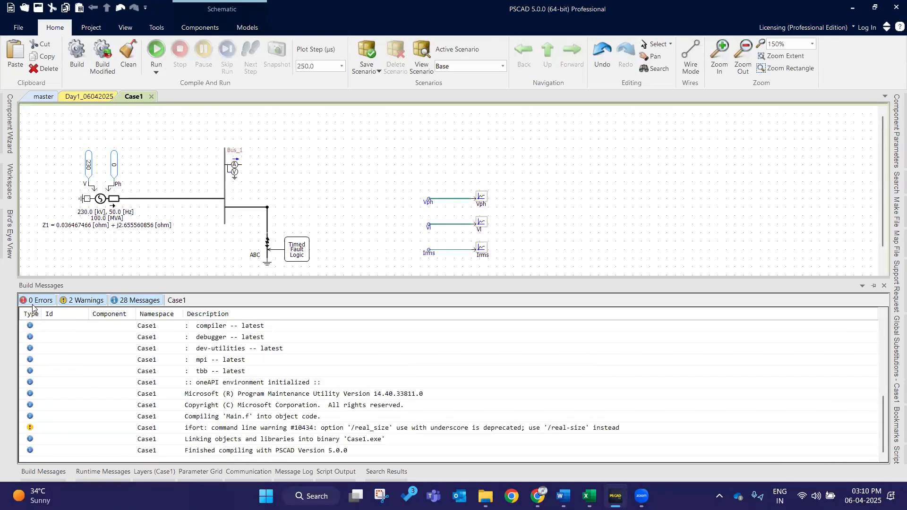
Filter the build messages to errors only and warnings only, compare them with the full message list, and return to the schematic.
{"action": "left_click", "coordinate": [137, 303]}
{"action": "left_click", "coordinate": [137, 301]}
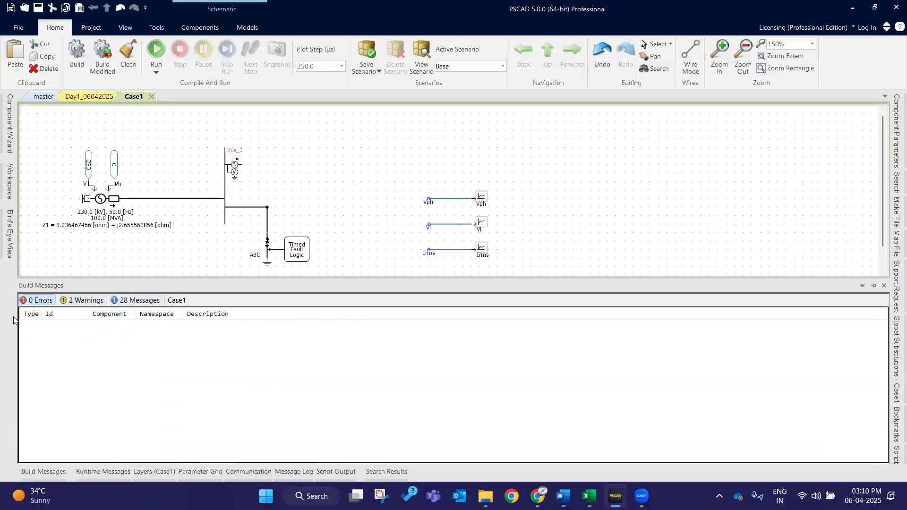
{"action": "left_click", "coordinate": [83, 300]}
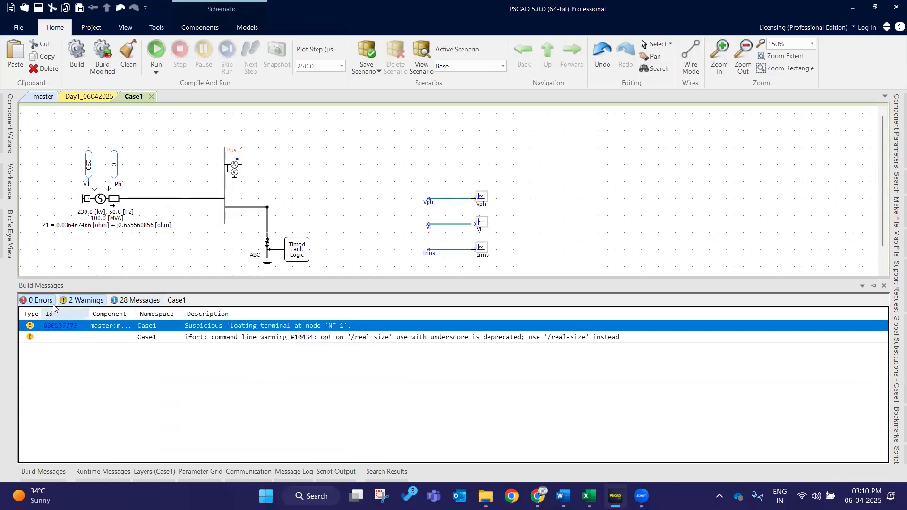
{"action": "left_click_drag", "start_coordinate": [51, 303], "coordinate": [92, 318]}
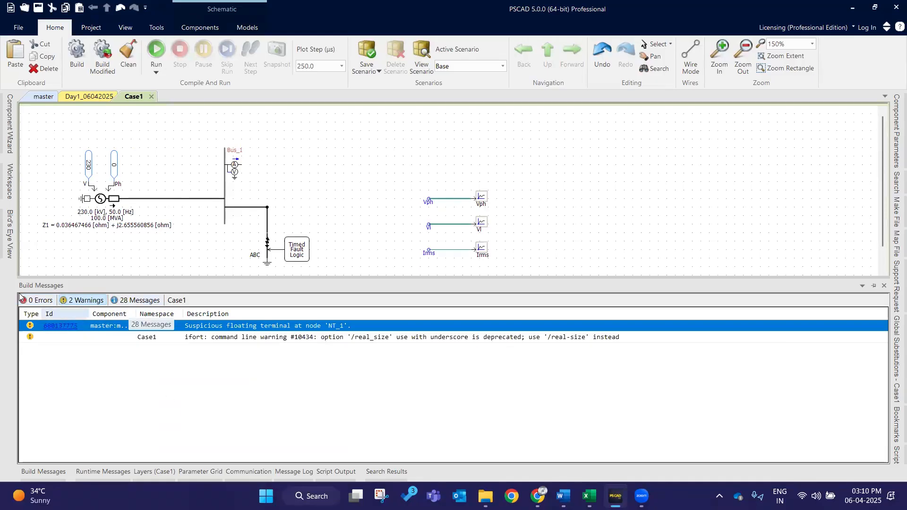
{"action": "left_click", "coordinate": [124, 301]}
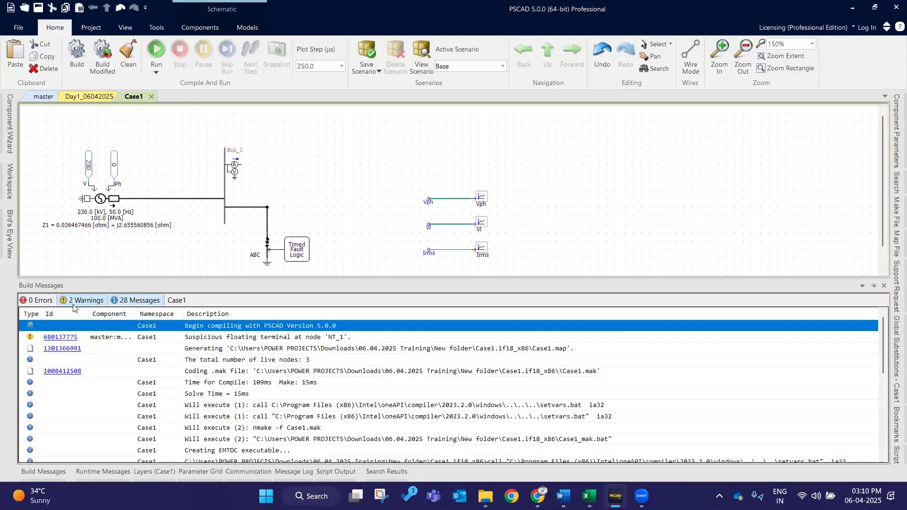
{"action": "scroll", "coordinate": [400, 389], "scroll_direction": "down", "scroll_amount": 5}
{"action": "scroll", "coordinate": [386, 386], "scroll_direction": "up", "scroll_amount": 6}
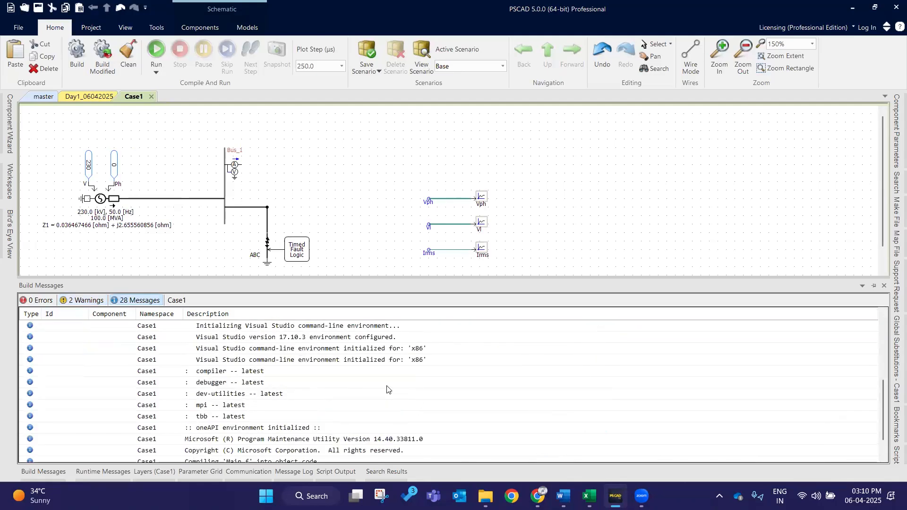
{"action": "left_click", "coordinate": [82, 300]}
{"action": "left_click", "coordinate": [124, 300]}
{"action": "left_click", "coordinate": [36, 301]}
{"action": "left_click", "coordinate": [83, 300]}
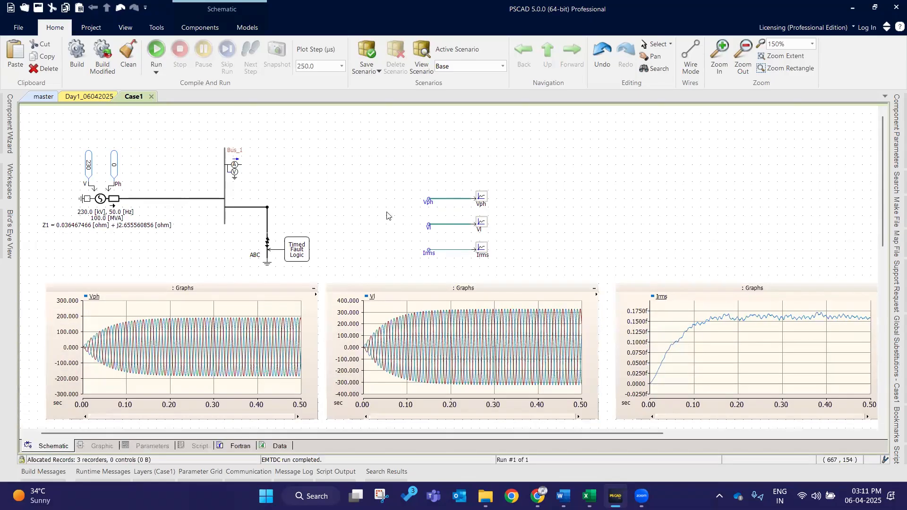
Check the fault application time and fault duration in the Timed Fault Logic settings, leaving them unedited.
{"action": "scroll", "coordinate": [632, 234], "scroll_direction": "down", "scroll_amount": 1}
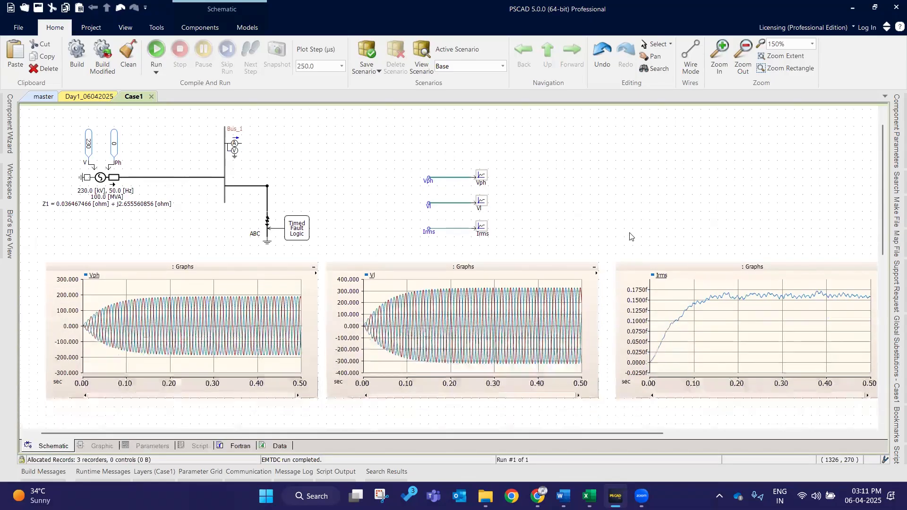
{"action": "double_click", "coordinate": [288, 238]}
{"action": "left_click", "coordinate": [522, 128]}
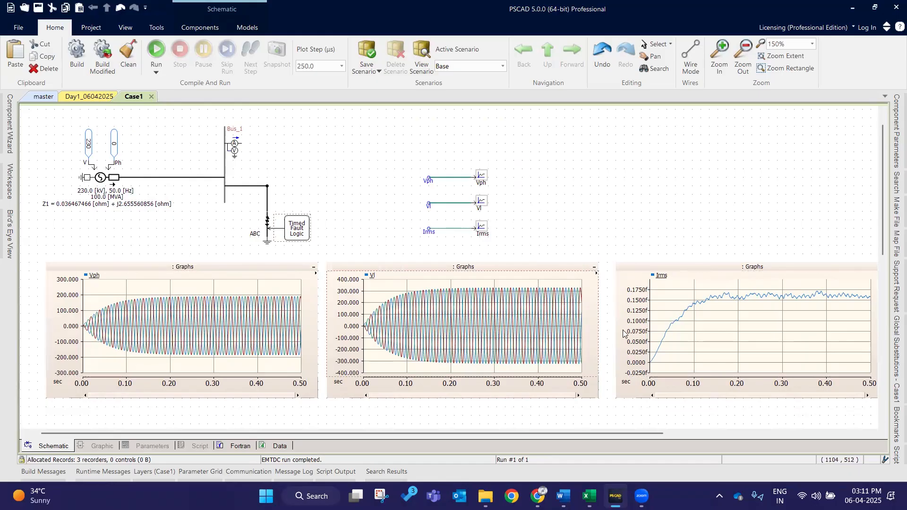
{"action": "double_click", "coordinate": [300, 232]}
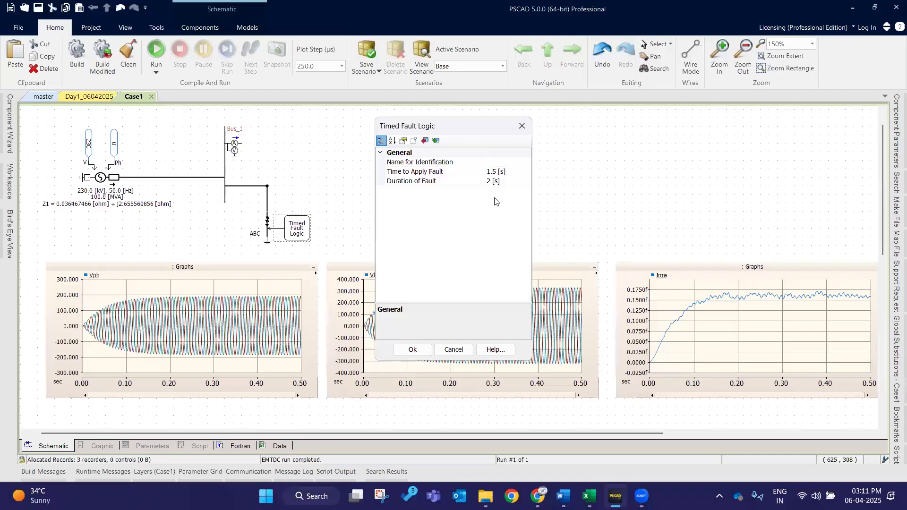
{"action": "left_click", "coordinate": [522, 126]}
{"action": "left_click", "coordinate": [666, 257]}
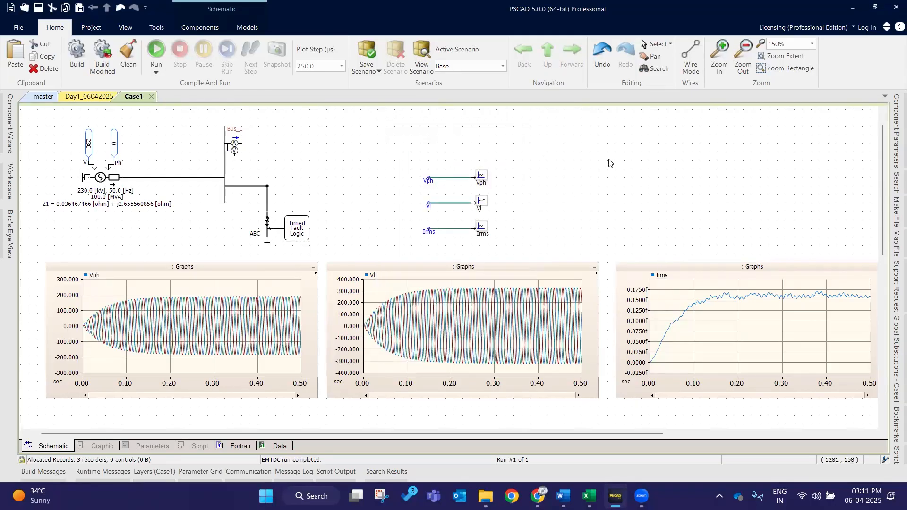
Set the project's duration of run to 5.0 s.
{"action": "left_click", "coordinate": [93, 28]}
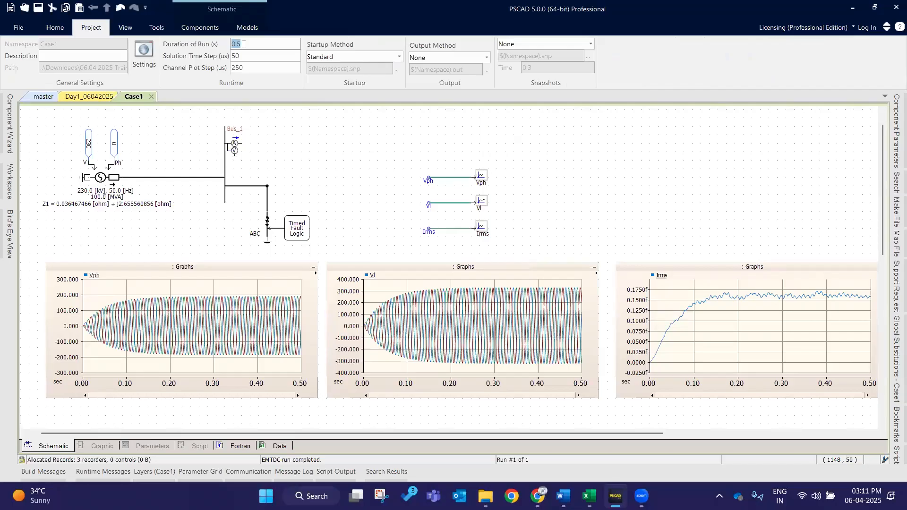
{"action": "left_click", "coordinate": [342, 126]}
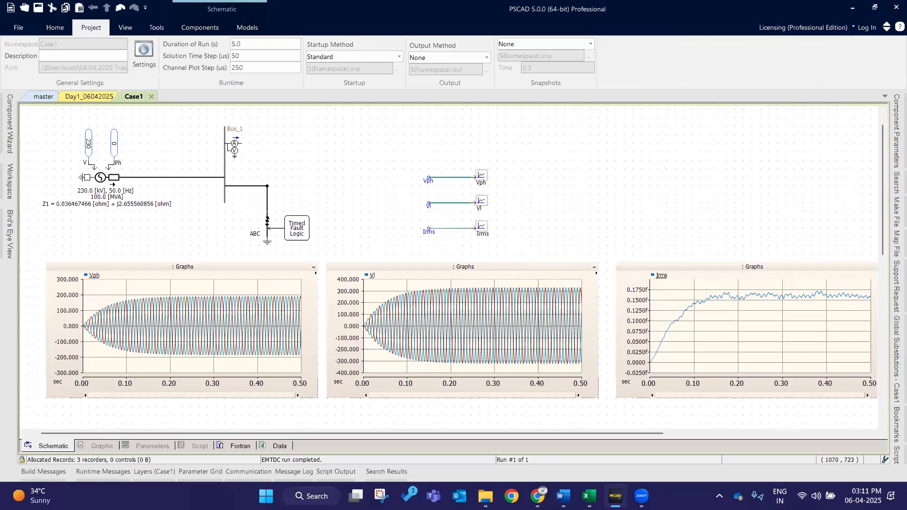
Switch to Paint, thicken the brush slightly, and handwrite 0.5 on the left part of the blank canvas.
{"action": "left_click", "coordinate": [313, 496]}
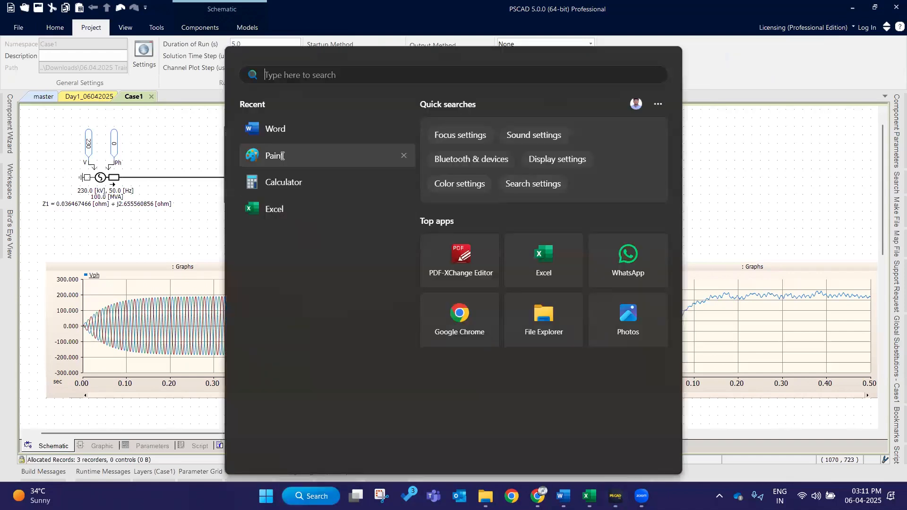
{"action": "left_click", "coordinate": [282, 156]}
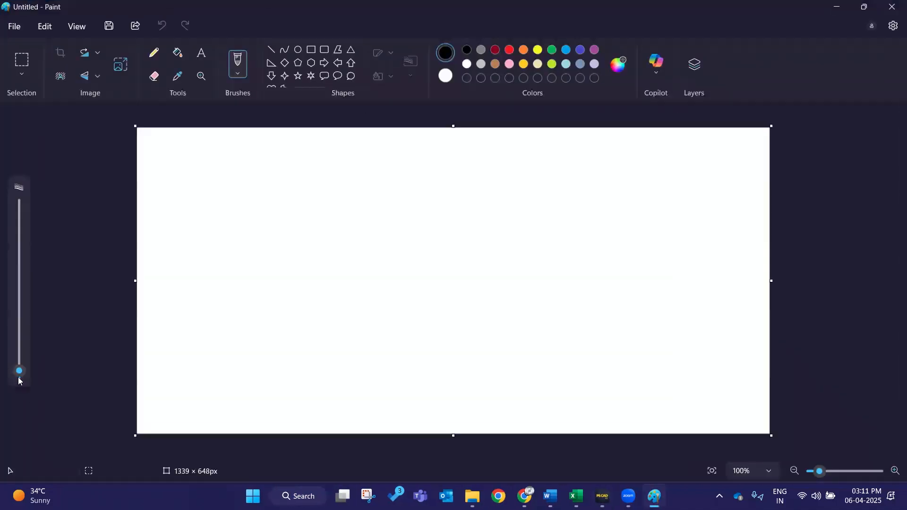
{"action": "left_click_drag", "start_coordinate": [19, 380], "coordinate": [21, 368]}
{"action": "mouse_move", "coordinate": [188, 215]}
{"action": "left_mouse_down"}
{"action": "mouse_move", "coordinate": [226, 242]}
{"action": "mouse_move", "coordinate": [229, 206]}
{"action": "left_mouse_up"}
{"action": "left_click", "coordinate": [215, 235]}
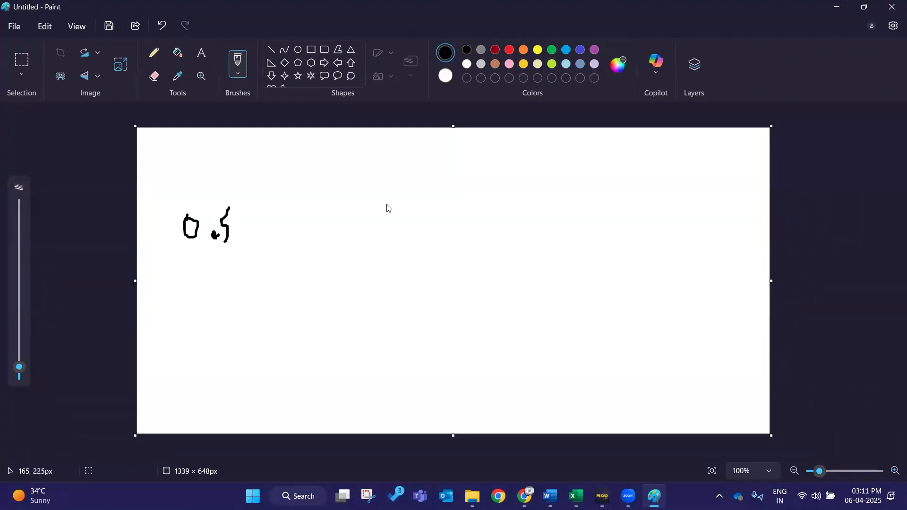
Handwrite 1.5 to the right of the 0.5 on the canvas.
{"action": "left_click_drag", "start_coordinate": [460, 198], "coordinate": [475, 227]}
{"action": "left_click", "coordinate": [481, 211]}
{"action": "left_click", "coordinate": [483, 192]}
{"action": "left_click_drag", "start_coordinate": [483, 192], "coordinate": [513, 176]}
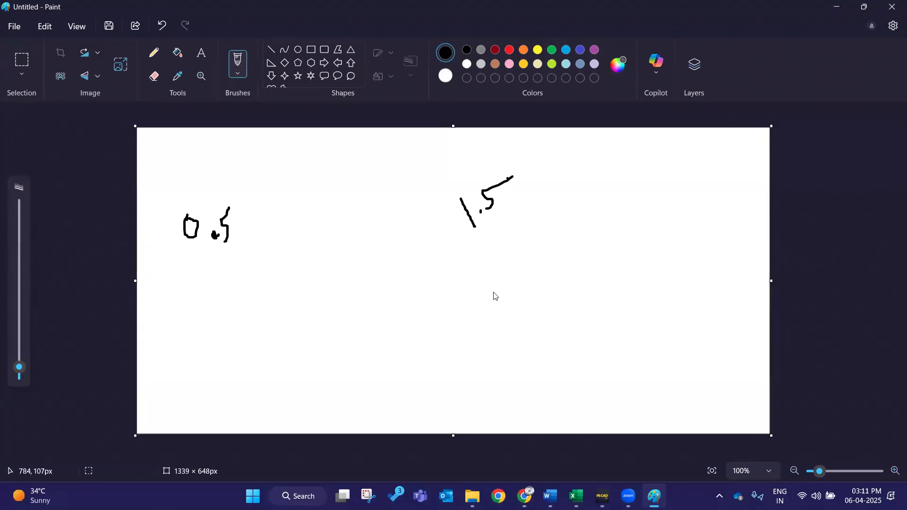
Annotate the canvas with a dividing curve beside 0.5, an underlined heading Duration above it, and strokes beneath 0.5 and 1.5.
{"action": "mouse_move", "coordinate": [230, 153]}
{"action": "left_mouse_down"}
{"action": "mouse_move", "coordinate": [251, 204]}
{"action": "mouse_move", "coordinate": [224, 295]}
{"action": "mouse_move", "coordinate": [219, 369]}
{"action": "left_mouse_up"}
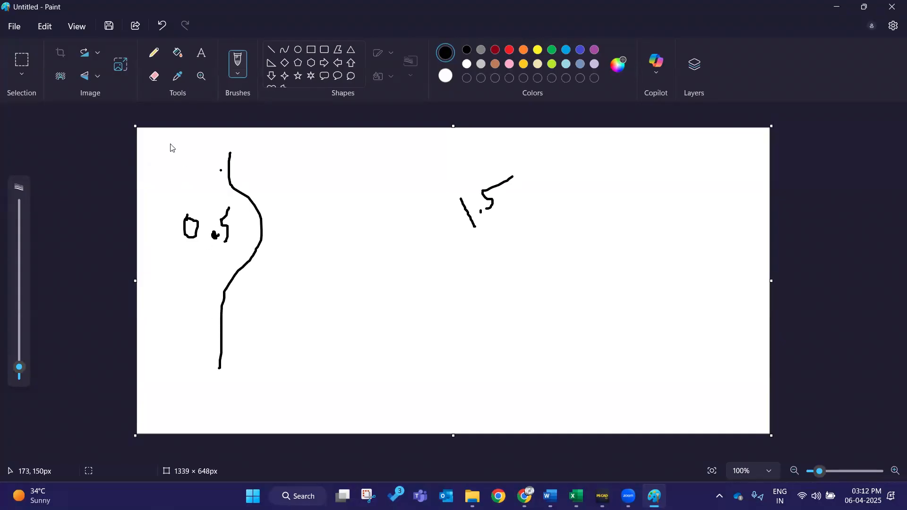
{"action": "mouse_move", "coordinate": [162, 179]}
{"action": "left_mouse_down"}
{"action": "mouse_move", "coordinate": [198, 165]}
{"action": "mouse_move", "coordinate": [219, 173]}
{"action": "mouse_move", "coordinate": [252, 144]}
{"action": "mouse_move", "coordinate": [301, 138]}
{"action": "mouse_move", "coordinate": [302, 161]}
{"action": "left_mouse_up"}
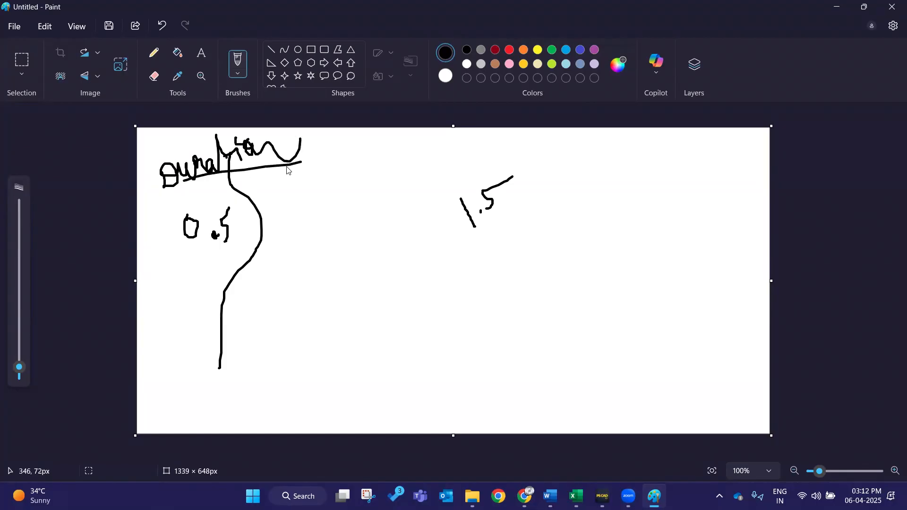
{"action": "left_click_drag", "start_coordinate": [183, 277], "coordinate": [240, 263]}
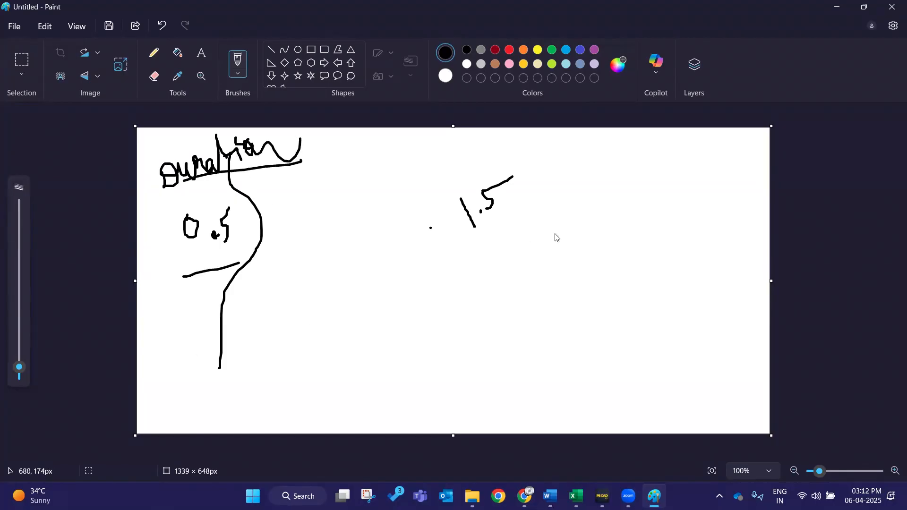
{"action": "mouse_move", "coordinate": [513, 203]}
{"action": "left_mouse_down"}
{"action": "mouse_move", "coordinate": [447, 241]}
{"action": "mouse_move", "coordinate": [469, 250]}
{"action": "left_mouse_up"}
Switch back to PSCAD and run the Case1 simulation.
{"action": "left_click", "coordinate": [838, 7]}
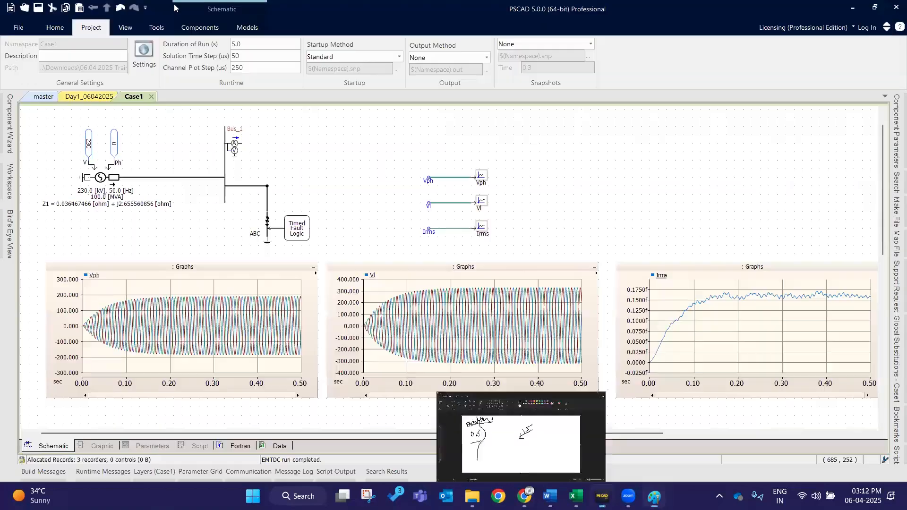
{"action": "left_click", "coordinate": [56, 28]}
{"action": "left_click", "coordinate": [156, 51]}
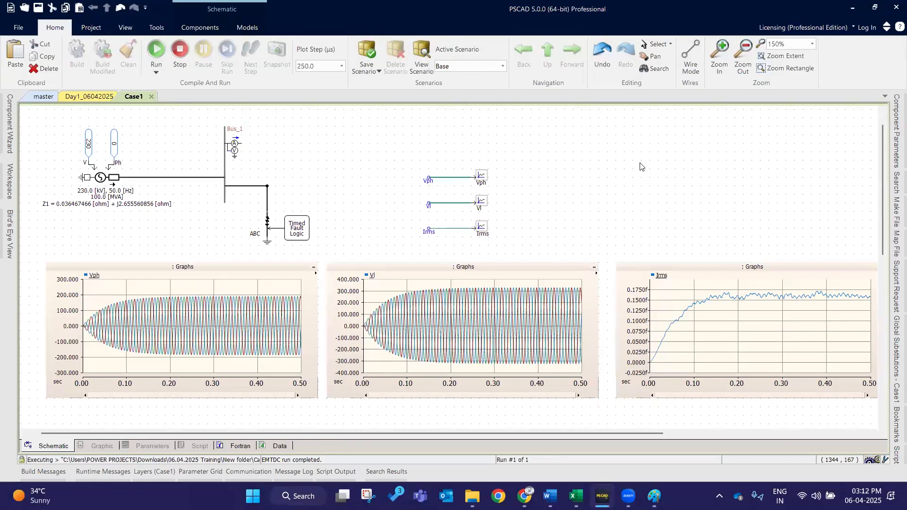
{"action": "key", "text": "F5"}
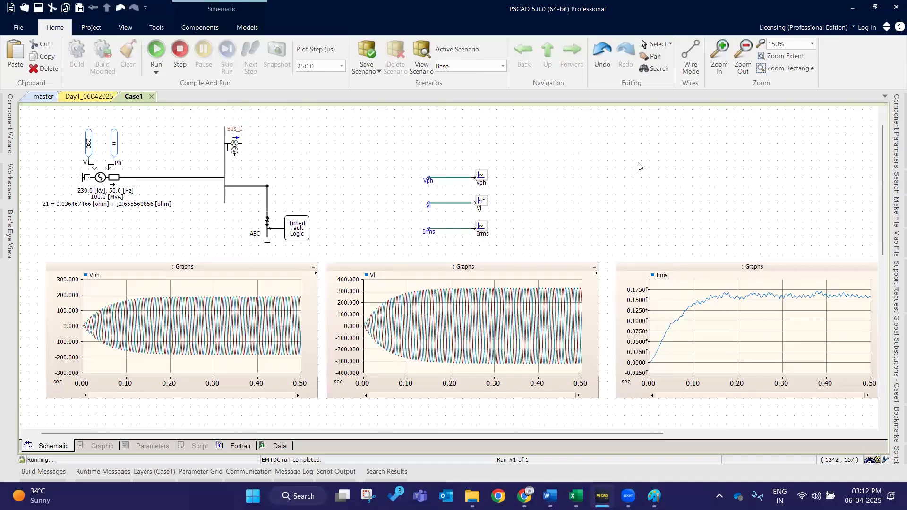
Reset the extents of the Vph, Vl and Irms graphs to cover the simulated run.
{"action": "left_click", "coordinate": [242, 266]}
{"action": "left_click", "coordinate": [417, 267]}
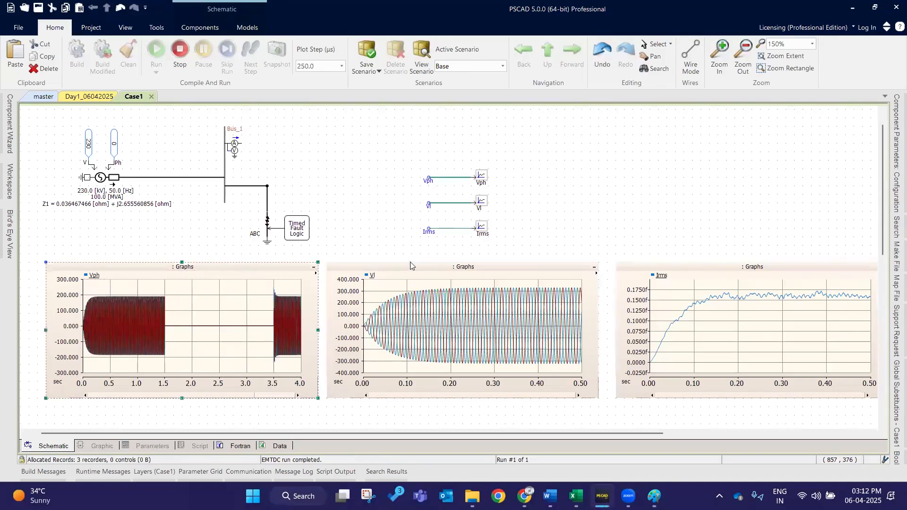
{"action": "left_click", "coordinate": [671, 278]}
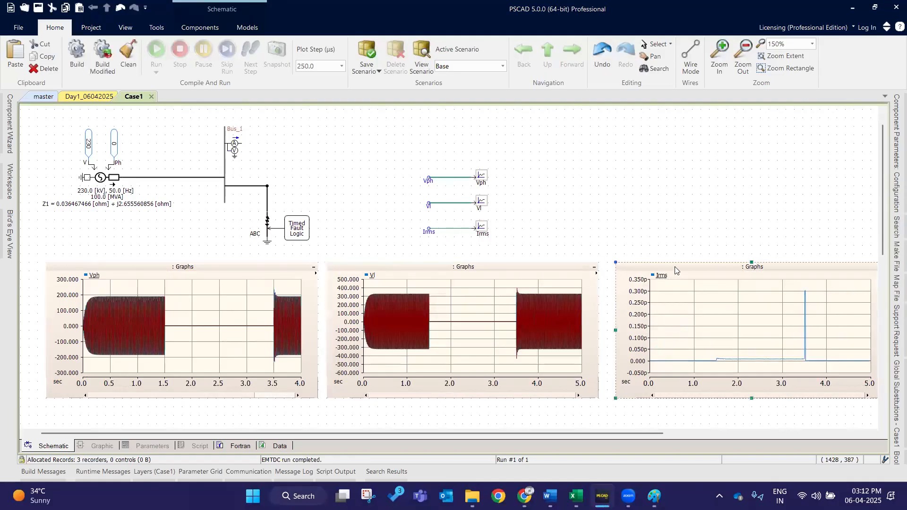
{"action": "left_click_drag", "start_coordinate": [661, 433], "coordinate": [676, 434]}
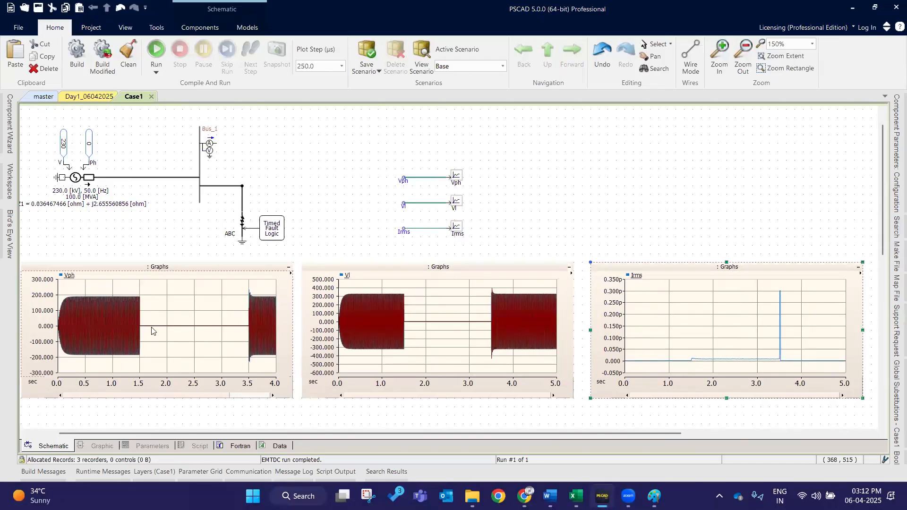
Zoom into the fault interval of the Vph graph to inspect the phase voltage, and restore the graph's full extents.
{"action": "left_click_drag", "start_coordinate": [128, 306], "coordinate": [205, 345]}
{"action": "left_click_drag", "start_coordinate": [169, 311], "coordinate": [215, 334]}
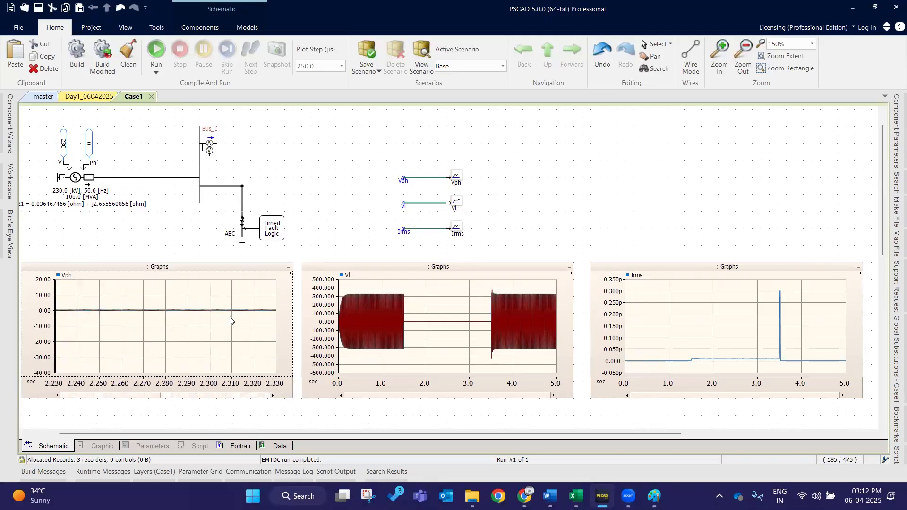
{"action": "left_click", "coordinate": [235, 267]}
{"action": "key", "text": "r"}
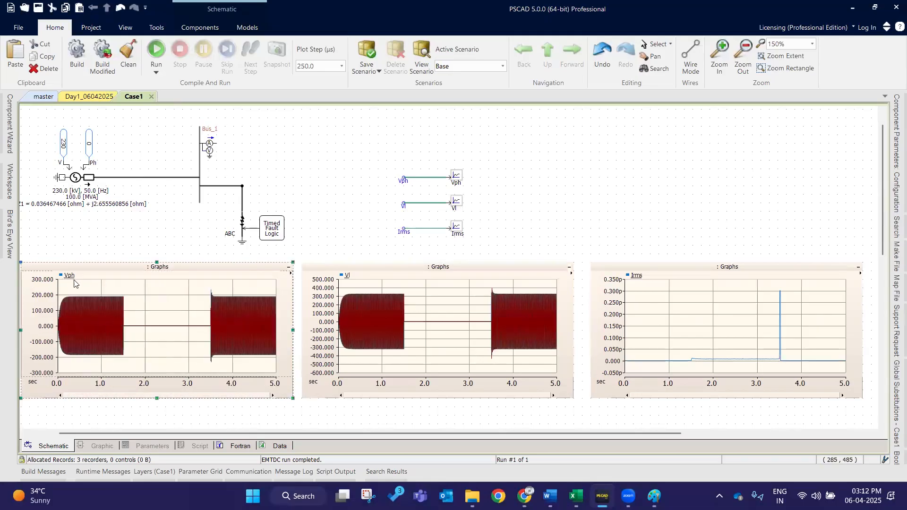
Zoom closely into the fault interval of the Vl graph to inspect the line voltage, and restore its full extents.
{"action": "left_click", "coordinate": [366, 273]}
{"action": "left_click_drag", "start_coordinate": [420, 306], "coordinate": [487, 341]}
{"action": "left_click_drag", "start_coordinate": [388, 310], "coordinate": [443, 343]}
{"action": "left_click_drag", "start_coordinate": [349, 310], "coordinate": [443, 356]}
{"action": "left_click_drag", "start_coordinate": [407, 305], "coordinate": [481, 339]}
{"action": "left_click_drag", "start_coordinate": [414, 314], "coordinate": [478, 345]}
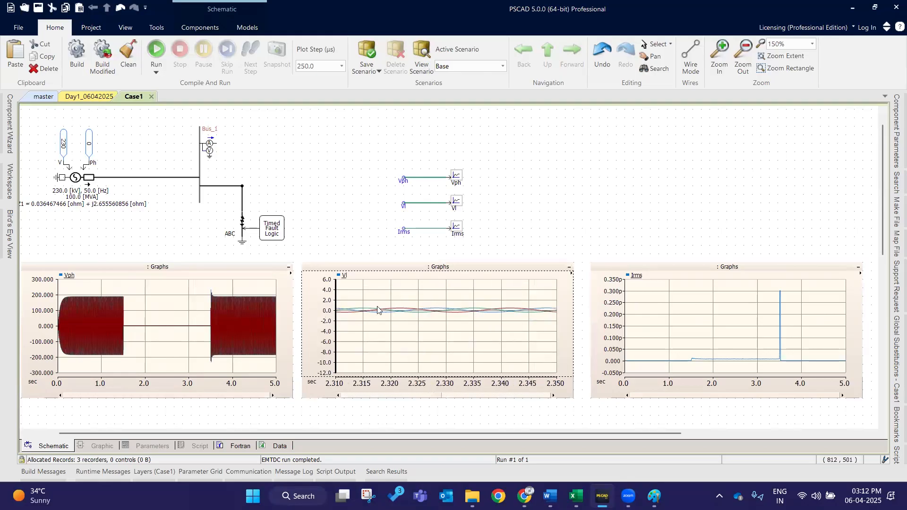
{"action": "left_click", "coordinate": [375, 268]}
{"action": "key", "text": "r"}
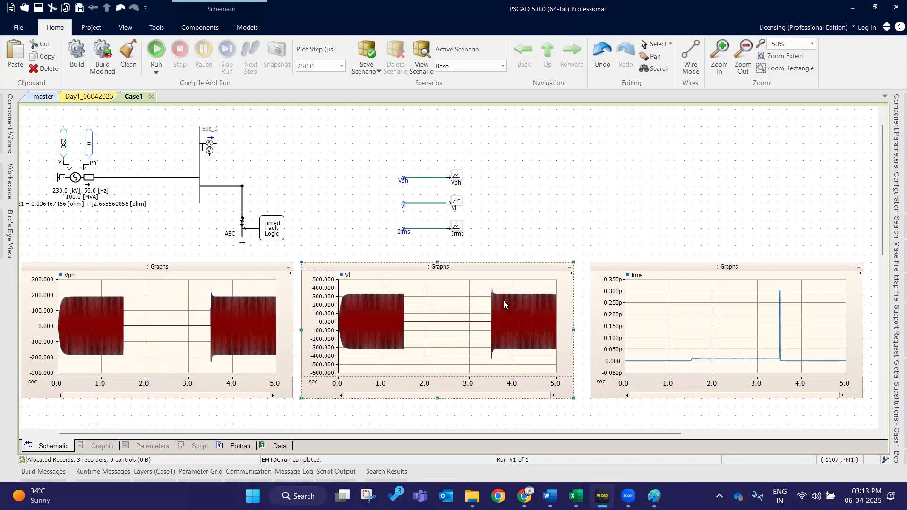
Show the markers on the Vph graph.
{"action": "mouse_move", "coordinate": [504, 304]}
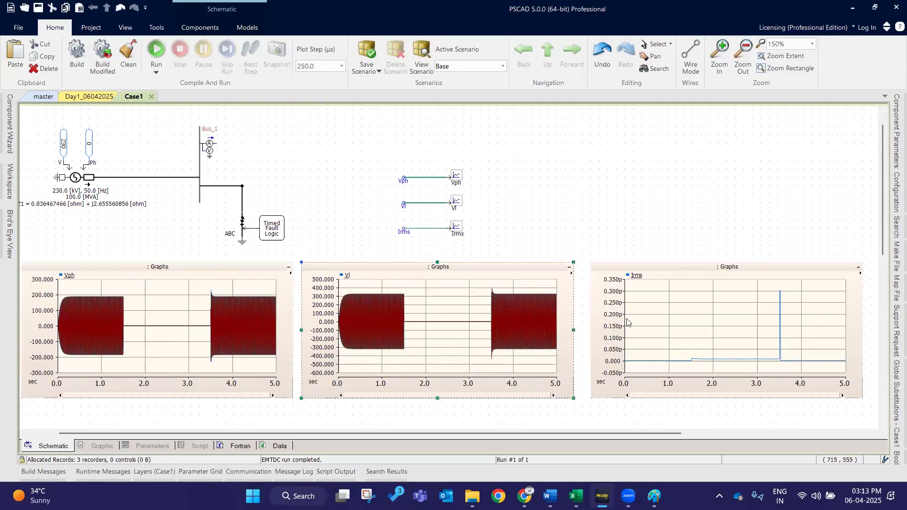
{"action": "left_click", "coordinate": [674, 270]}
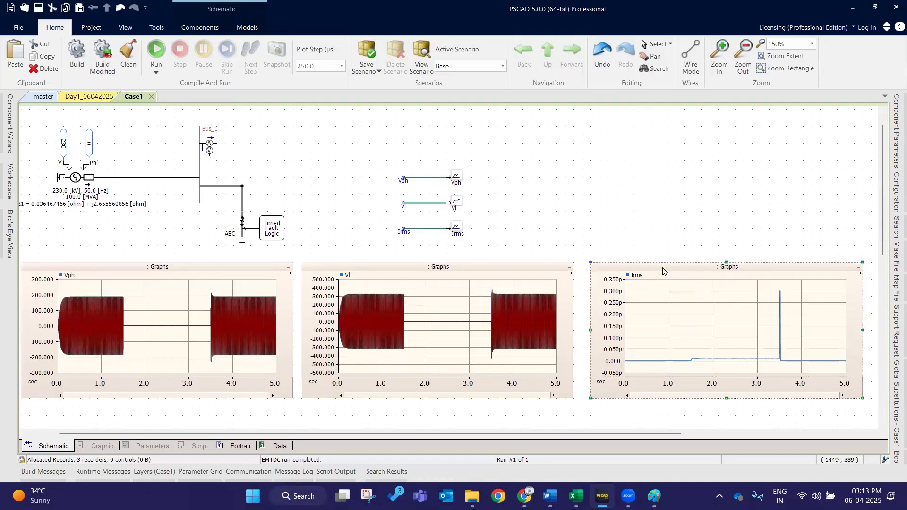
{"action": "left_click", "coordinate": [632, 207]}
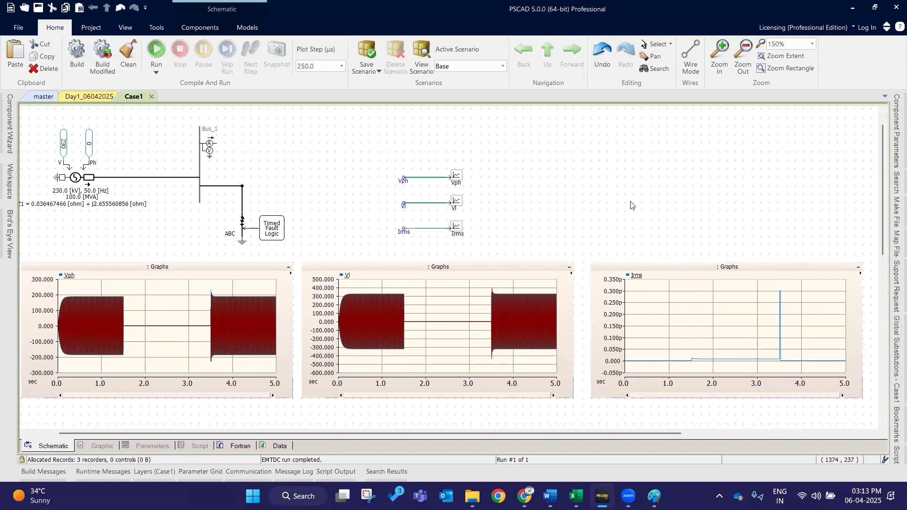
{"action": "scroll", "coordinate": [631, 205], "scroll_direction": "down", "scroll_amount": 3}
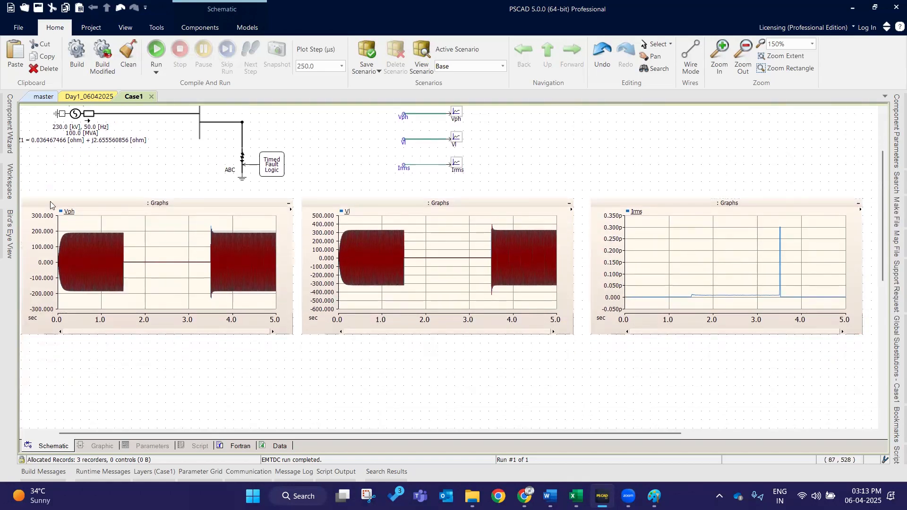
{"action": "scroll", "coordinate": [33, 248], "scroll_direction": "up", "scroll_amount": 1}
{"action": "left_click", "coordinate": [94, 226]}
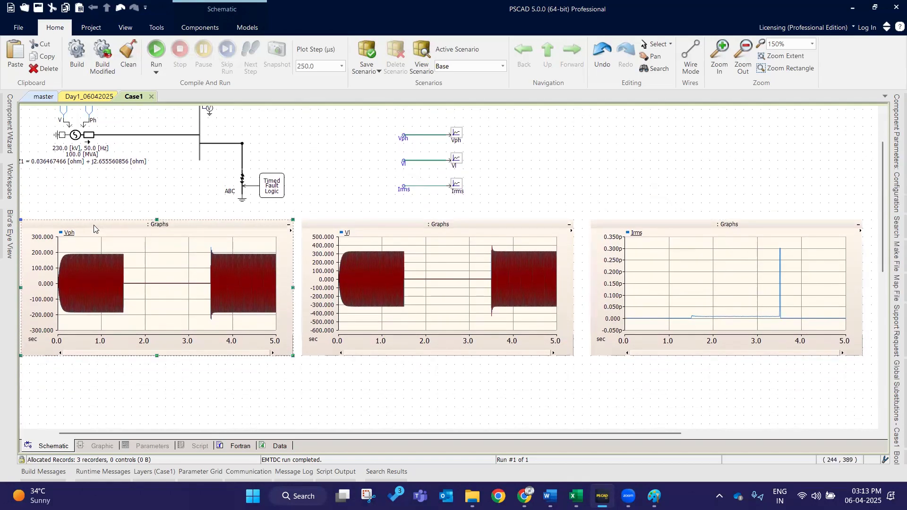
{"action": "key", "text": "m"}
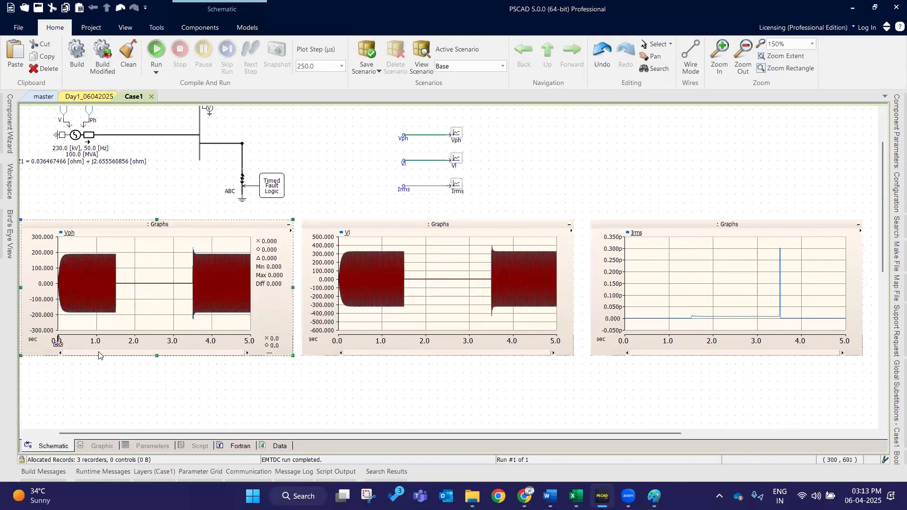
Place the Vph graph's markers at about 4.2 s and 4.5 s, and the Vl graph's at about 4.2 s and 4.6 s.
{"action": "left_click_drag", "start_coordinate": [58, 343], "coordinate": [234, 342]}
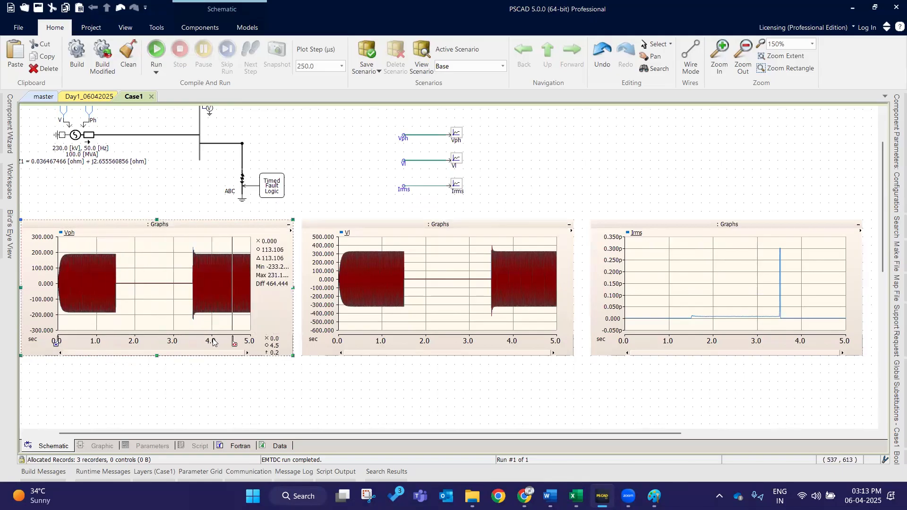
{"action": "left_click_drag", "start_coordinate": [52, 346], "coordinate": [218, 341]}
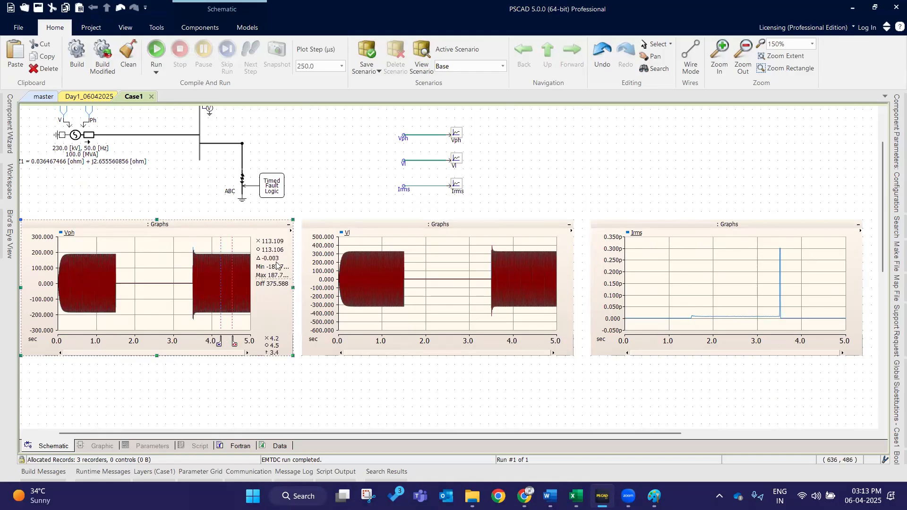
{"action": "left_click", "coordinate": [356, 228]}
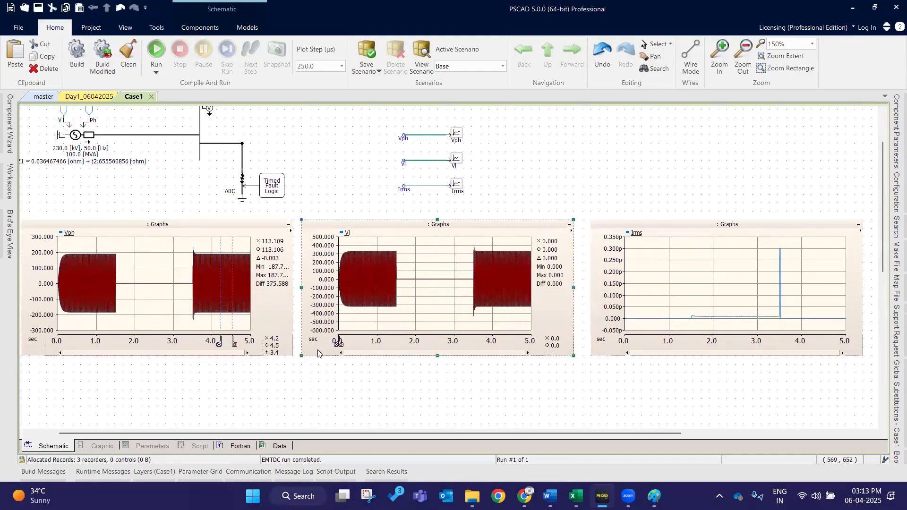
{"action": "left_click_drag", "start_coordinate": [337, 342], "coordinate": [509, 341]}
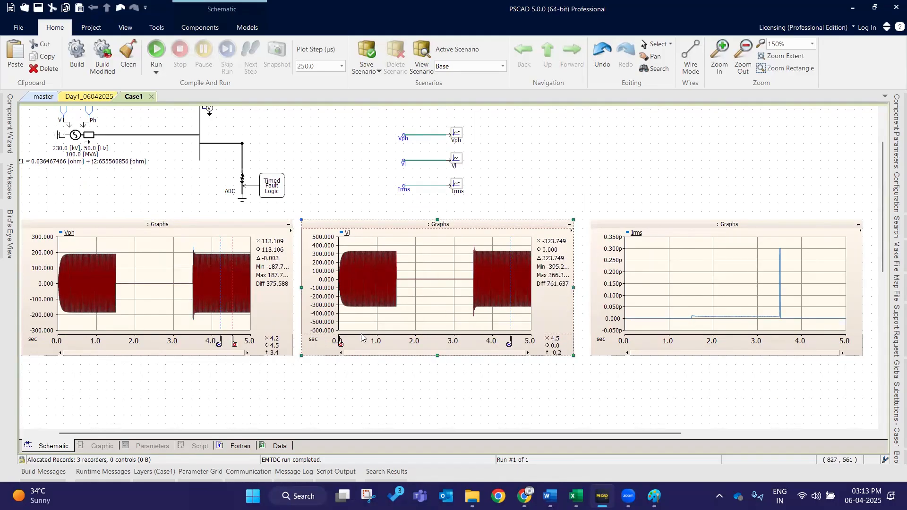
{"action": "mouse_move", "coordinate": [341, 347]}
{"action": "left_mouse_down"}
{"action": "mouse_move", "coordinate": [526, 344]}
{"action": "mouse_move", "coordinate": [496, 349]}
{"action": "mouse_move", "coordinate": [518, 348]}
{"action": "left_mouse_up"}
Show markers on the Irms graph and place them at about 1.3 s and 4.4 s.
{"action": "left_click", "coordinate": [654, 226]}
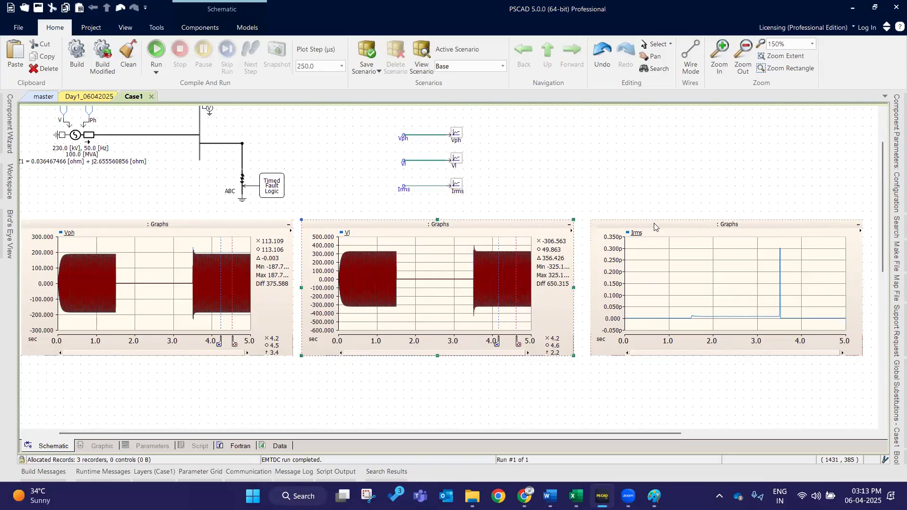
{"action": "key", "text": "m"}
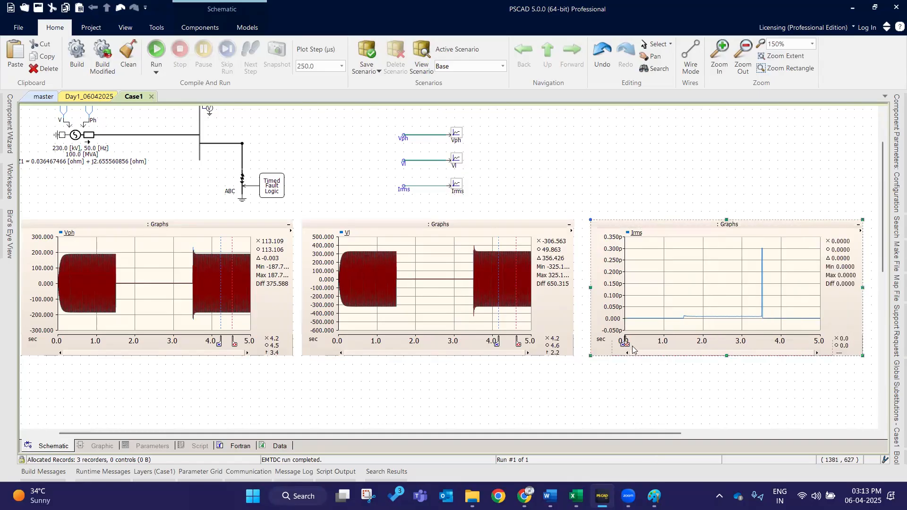
{"action": "mouse_move", "coordinate": [627, 345]}
{"action": "left_mouse_down"}
{"action": "mouse_move", "coordinate": [761, 347]}
{"action": "mouse_move", "coordinate": [798, 335]}
{"action": "left_mouse_up"}
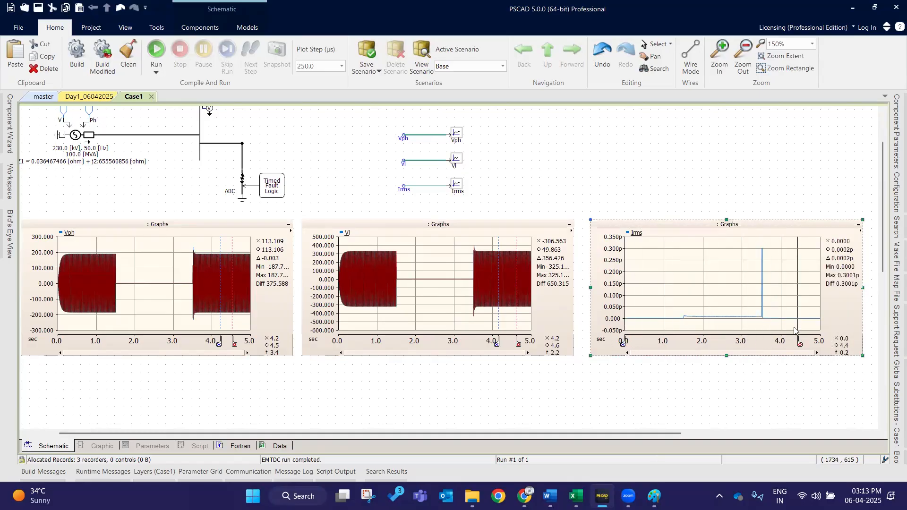
{"action": "left_click_drag", "start_coordinate": [622, 345], "coordinate": [670, 347]}
{"action": "left_click", "coordinate": [448, 385]}
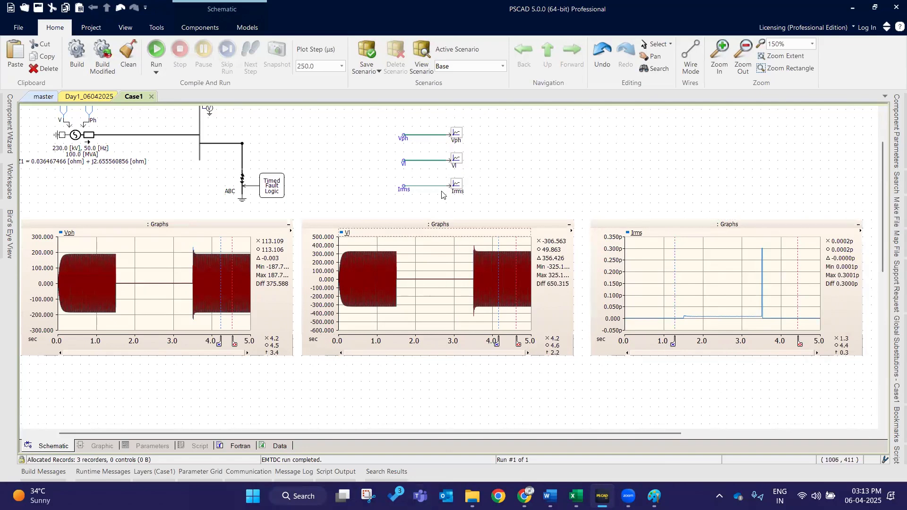
Set the unit of the Vph and Vl output channels to kV.
{"action": "double_click", "coordinate": [460, 137]}
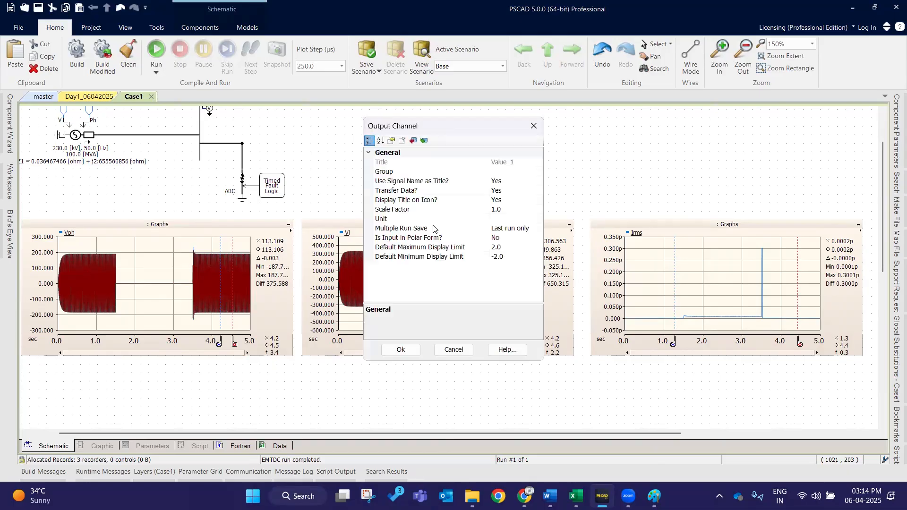
{"action": "left_click", "coordinate": [509, 219]}
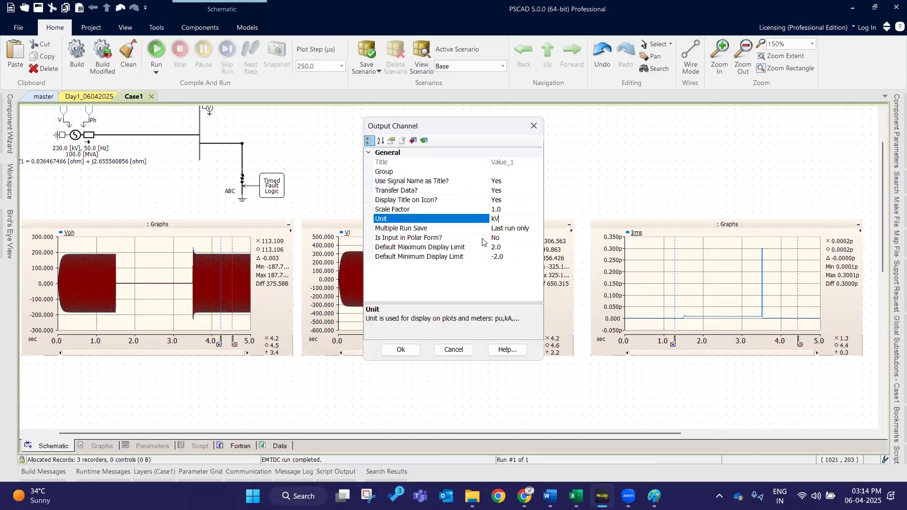
{"action": "type", "text": "kV"}
{"action": "key", "text": "Return"}
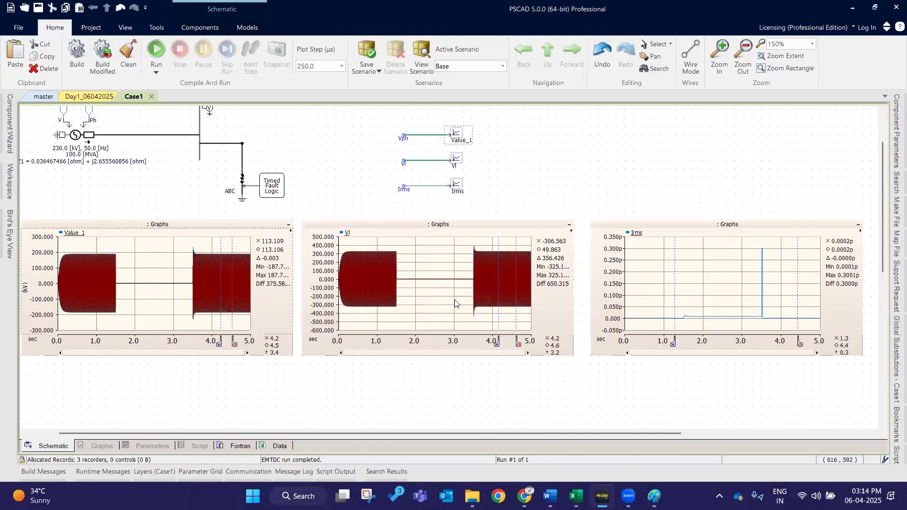
{"action": "left_click", "coordinate": [457, 161]}
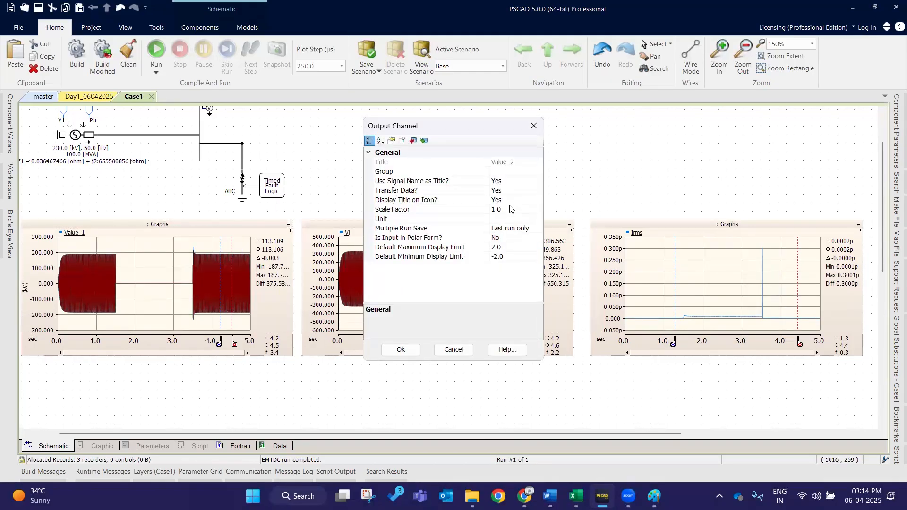
{"action": "left_click", "coordinate": [508, 219]}
{"action": "type", "text": "kV"}
{"action": "key", "text": "Return"}
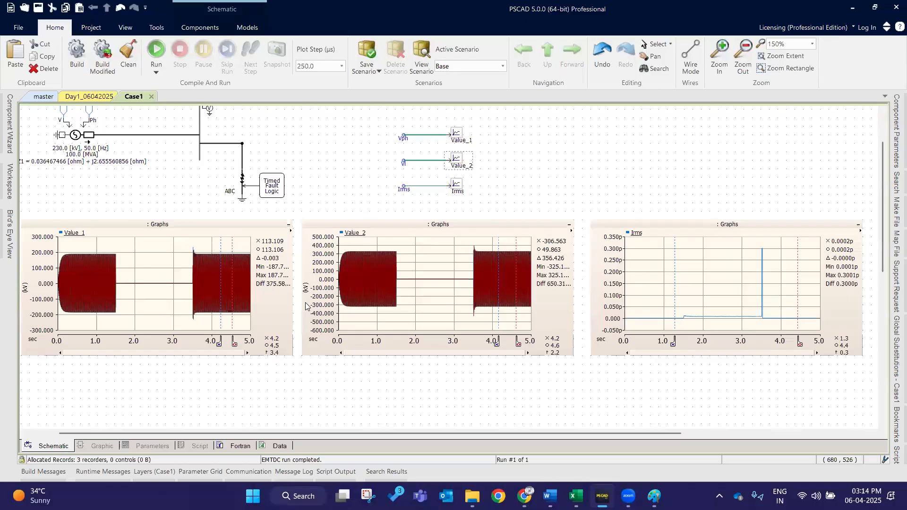
Set the unit of the Irms output channel to kA.
{"action": "double_click", "coordinate": [456, 184]}
{"action": "left_click", "coordinate": [505, 221]}
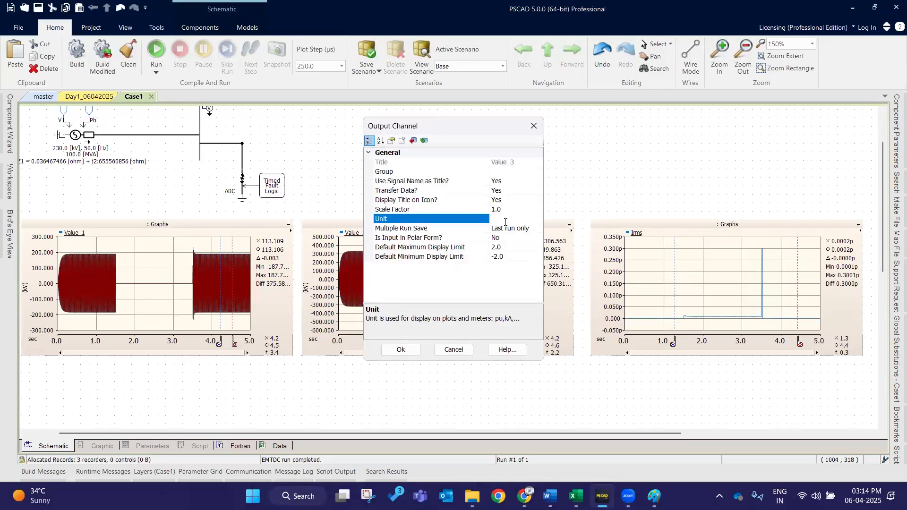
{"action": "key", "text": "Return"}
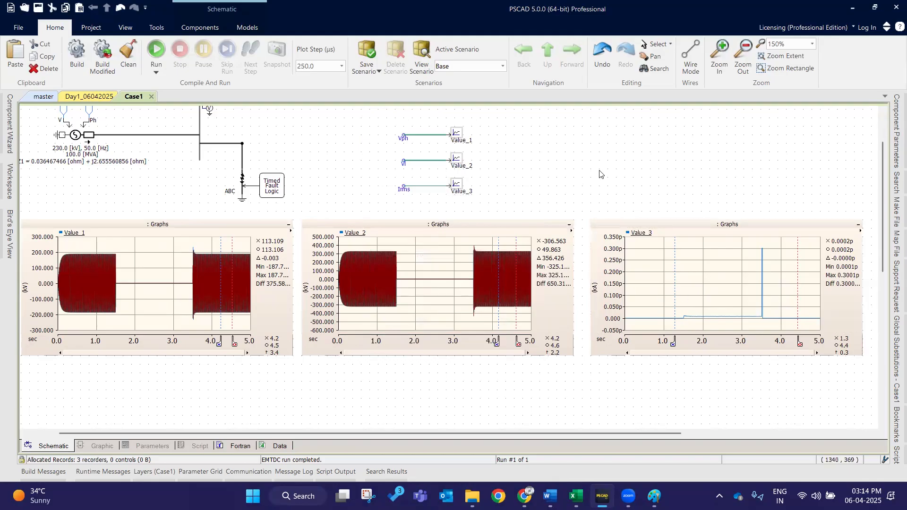
{"action": "scroll", "coordinate": [458, 240], "scroll_direction": "up", "scroll_amount": 1}
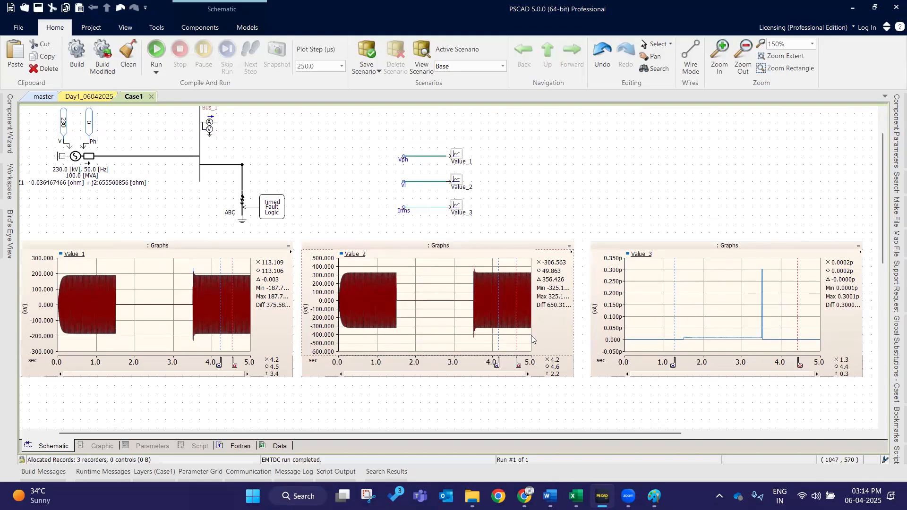
Switch to Book1.xlsx in Excel and examine the measured-value formula in H80 on Sheet1.
{"action": "mouse_move", "coordinate": [575, 496]}
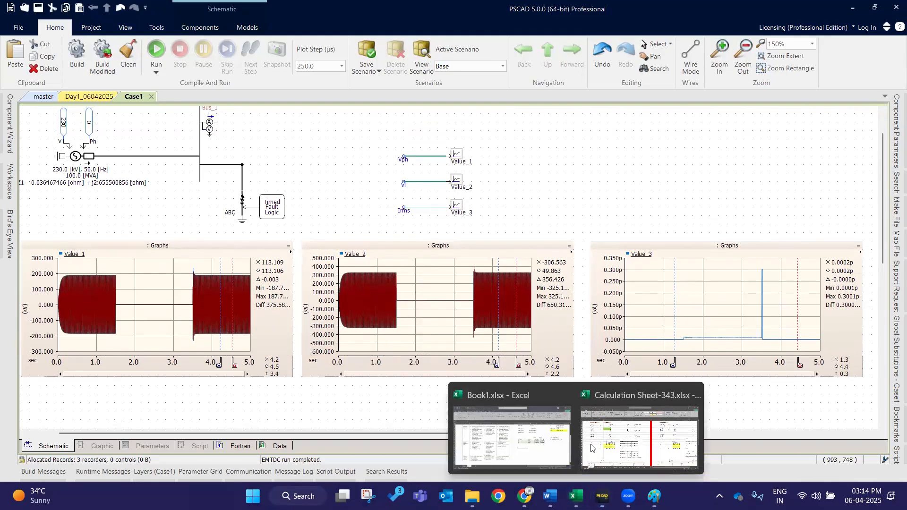
{"action": "left_click", "coordinate": [549, 450]}
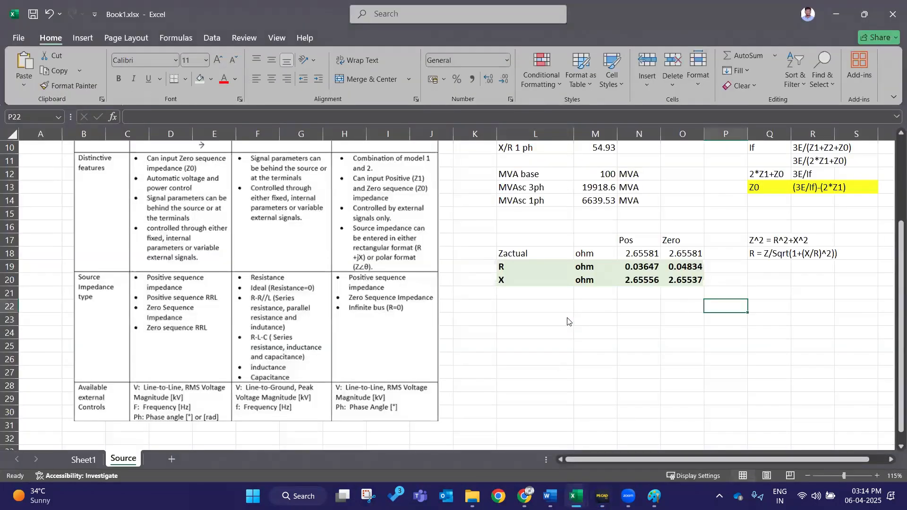
{"action": "left_click", "coordinate": [643, 337]}
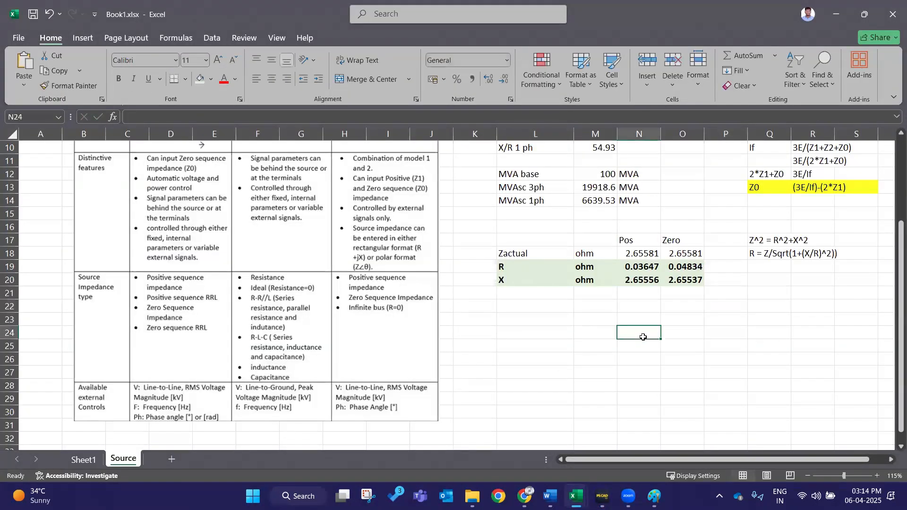
{"action": "left_click", "coordinate": [83, 459]}
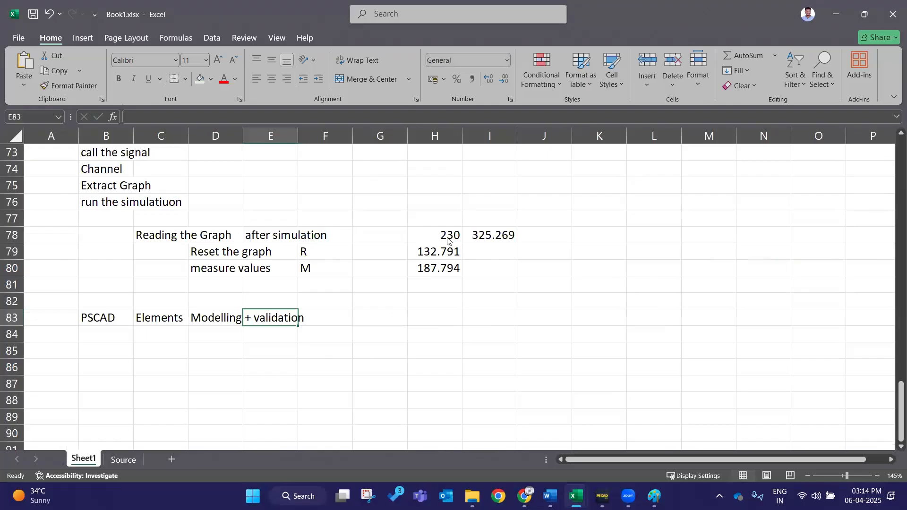
{"action": "left_click", "coordinate": [441, 267]}
{"action": "double_click", "coordinate": [446, 270]}
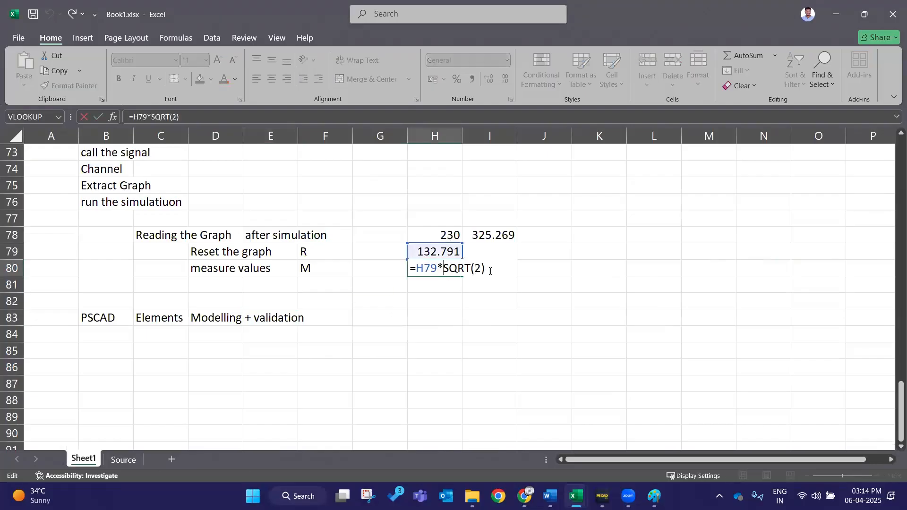
{"action": "left_click", "coordinate": [519, 316]}
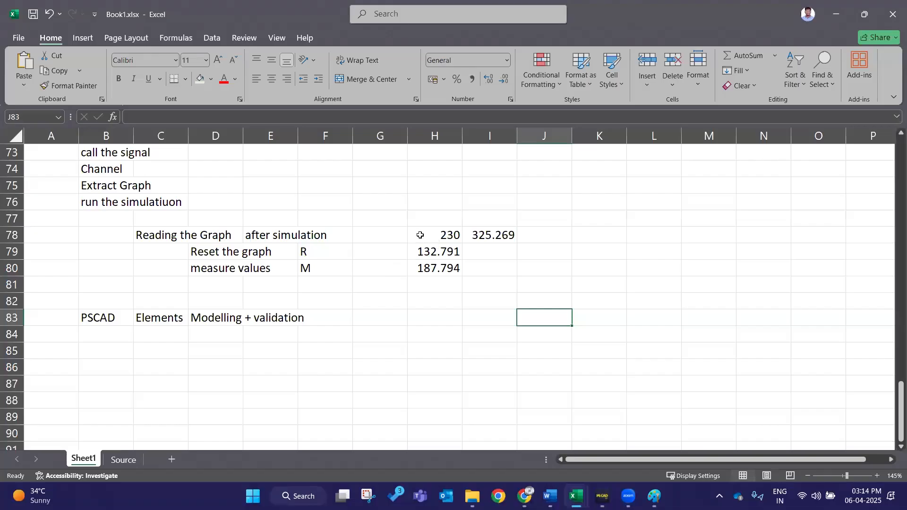
{"action": "left_click_drag", "start_coordinate": [234, 271], "coordinate": [439, 273]}
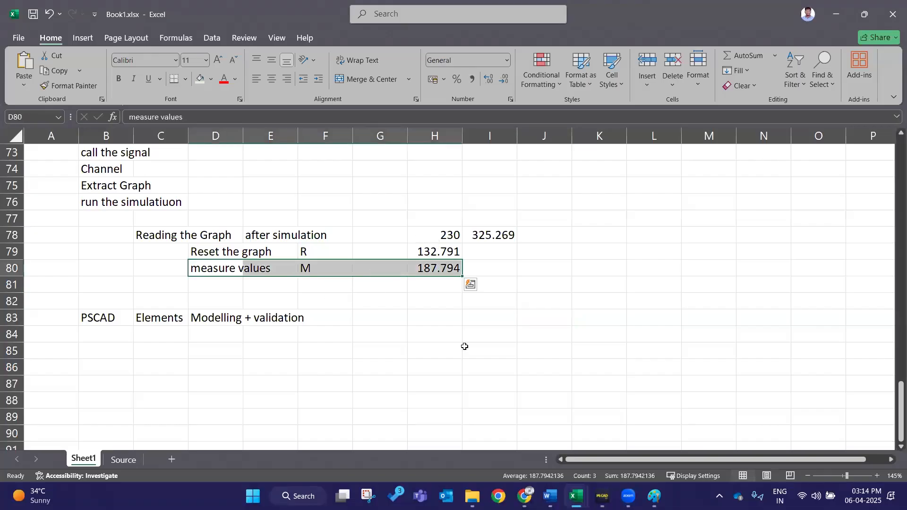
{"action": "left_click", "coordinate": [465, 348]}
Colour the text of the calculated peak voltages in cells H80 and I78 green.
{"action": "left_click", "coordinate": [439, 270]}
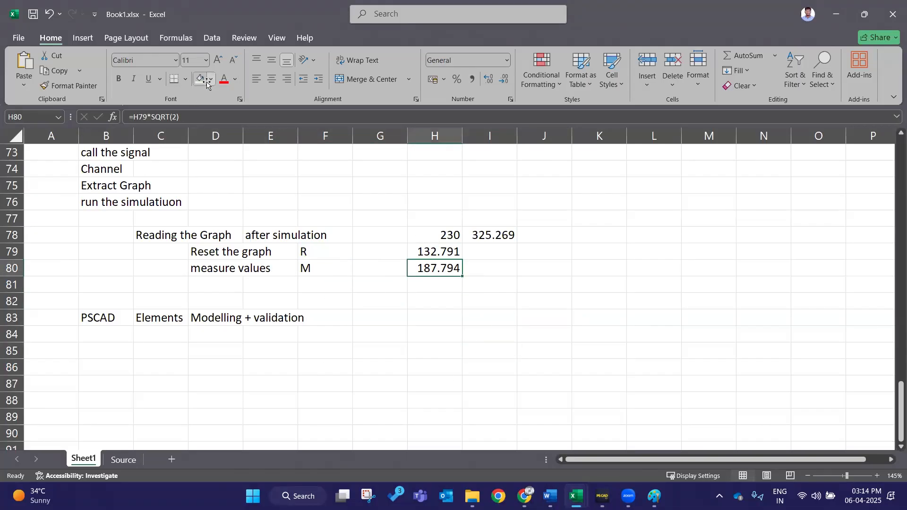
{"action": "left_click", "coordinate": [224, 79]}
{"action": "left_click", "coordinate": [235, 79]}
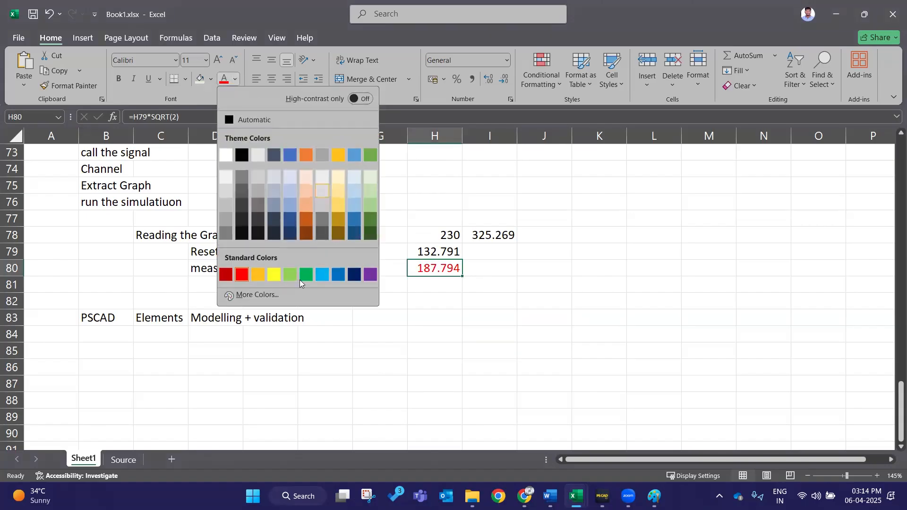
{"action": "left_click", "coordinate": [307, 273]}
{"action": "left_click", "coordinate": [676, 353]}
{"action": "left_click", "coordinate": [495, 232]}
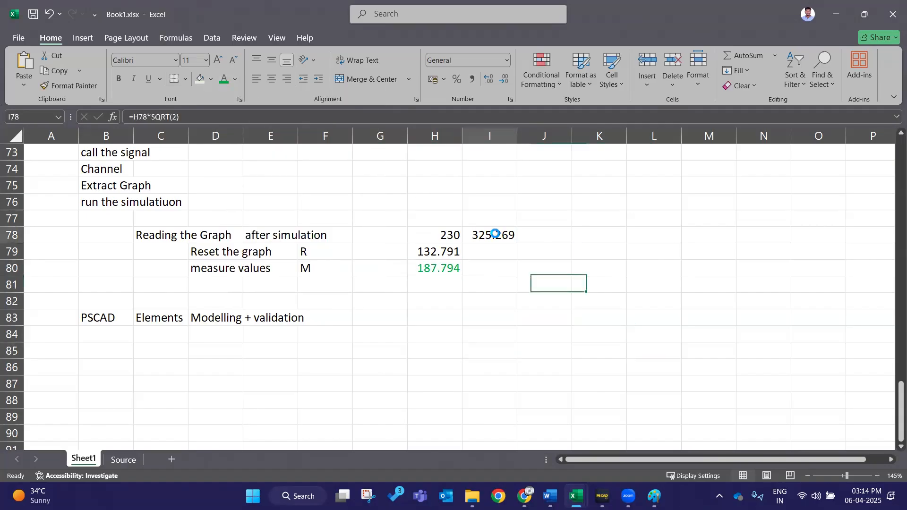
{"action": "left_click", "coordinate": [224, 79]}
{"action": "left_click", "coordinate": [622, 329]}
Make the calculated values in cells I78 and H80 bold.
{"action": "left_click", "coordinate": [493, 238]}
{"action": "left_click", "coordinate": [119, 79]}
{"action": "left_click", "coordinate": [437, 268]}
{"action": "left_click", "coordinate": [119, 79]}
{"action": "left_click", "coordinate": [531, 313]}
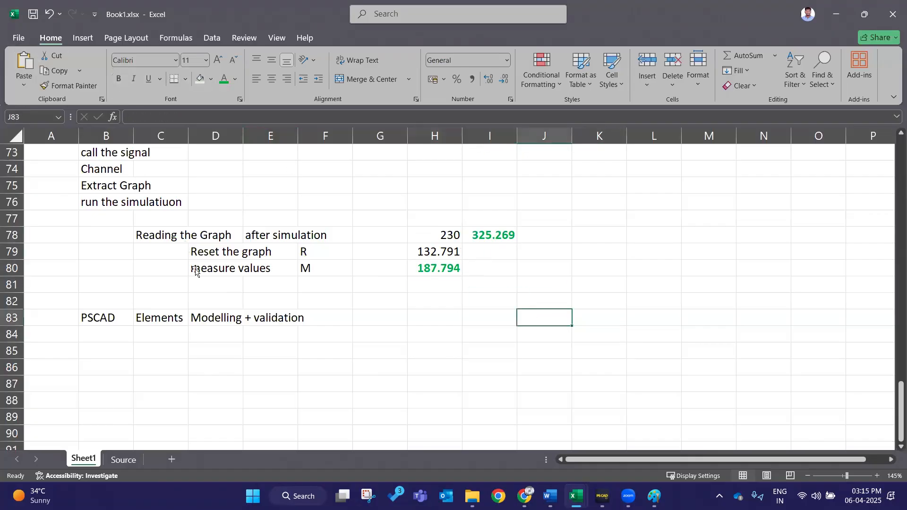
Return to PSCAD and review the measurement configuration of the multimeter at Bus_1.
{"action": "left_click", "coordinate": [837, 15]}
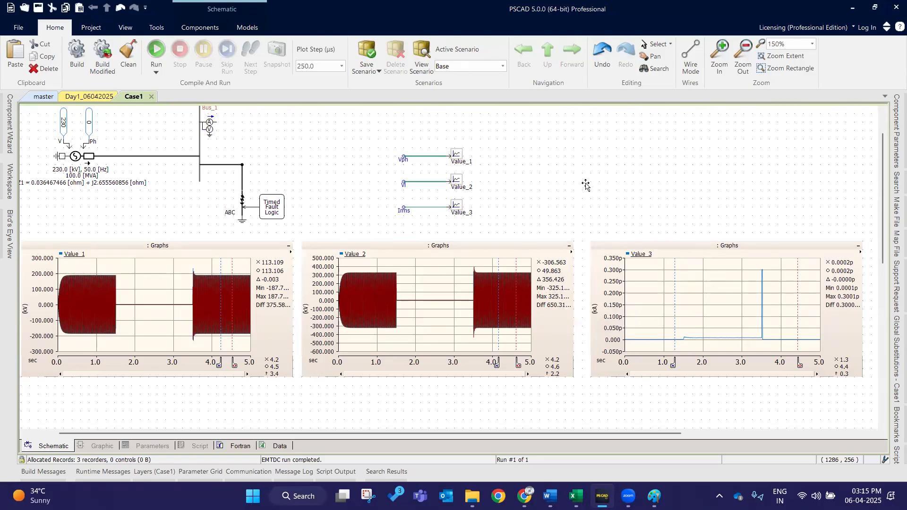
{"action": "left_click", "coordinate": [678, 249]}
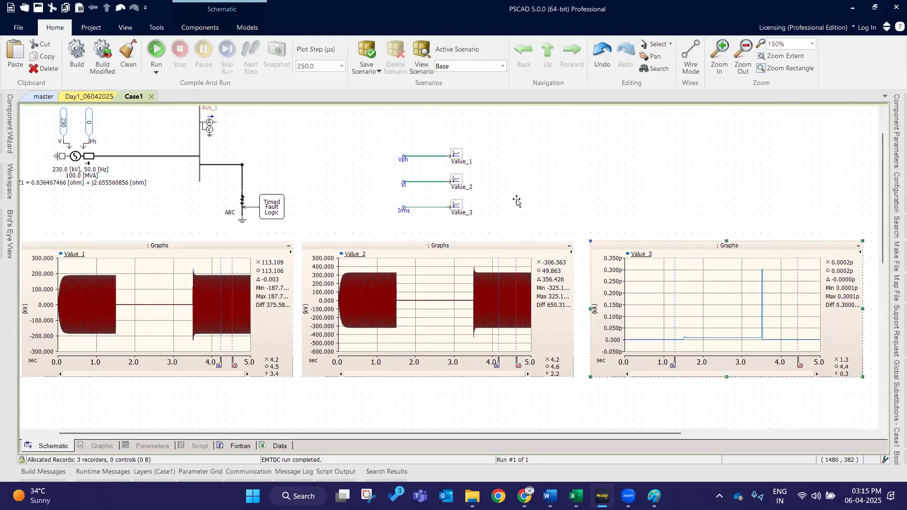
{"action": "scroll", "coordinate": [420, 209], "scroll_direction": "up", "scroll_amount": 1}
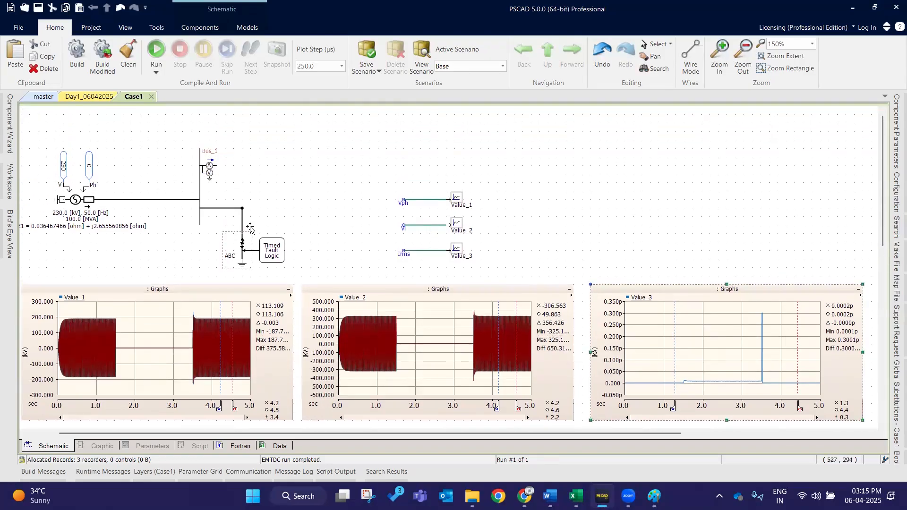
{"action": "double_click", "coordinate": [219, 173]}
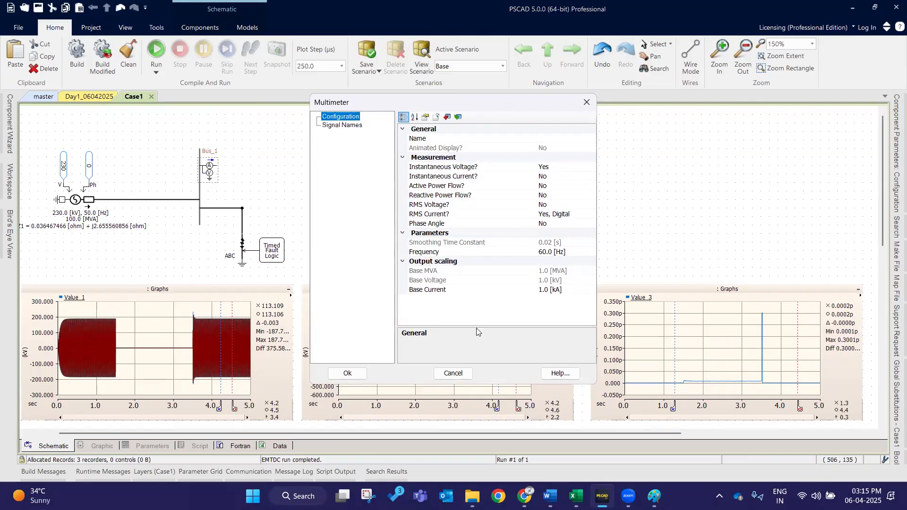
{"action": "left_click", "coordinate": [352, 372]}
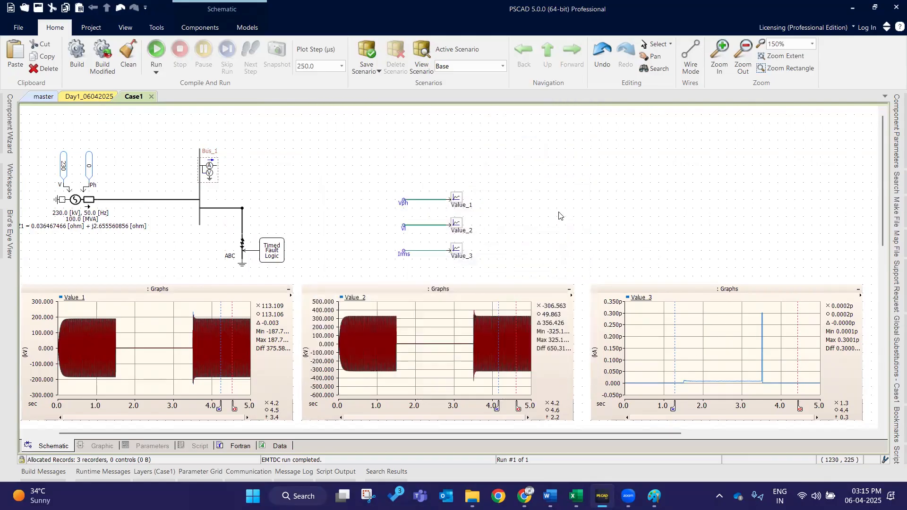
Move the Irms signal and its channel above the voltage channels, and switch the Bus_1 multimeter from RMS to instantaneous current measurement.
{"action": "left_click_drag", "start_coordinate": [384, 239], "coordinate": [450, 127]}
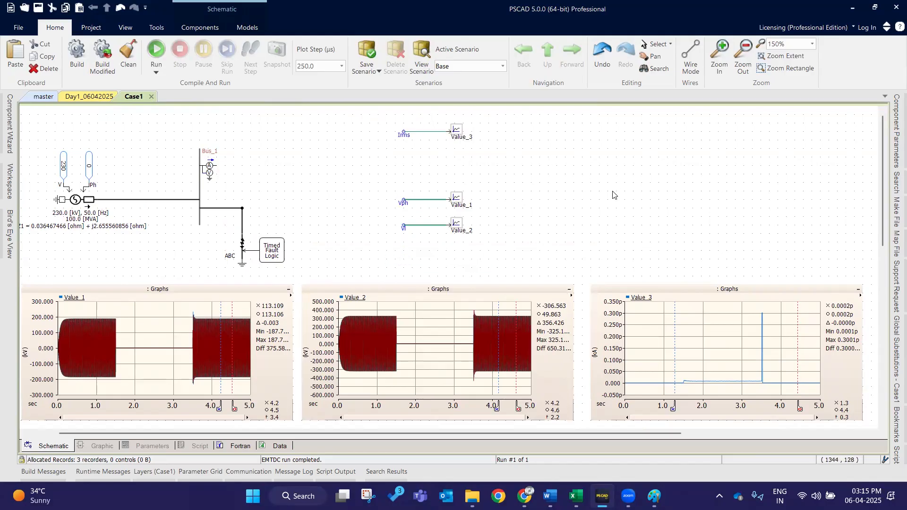
{"action": "double_click", "coordinate": [210, 169]}
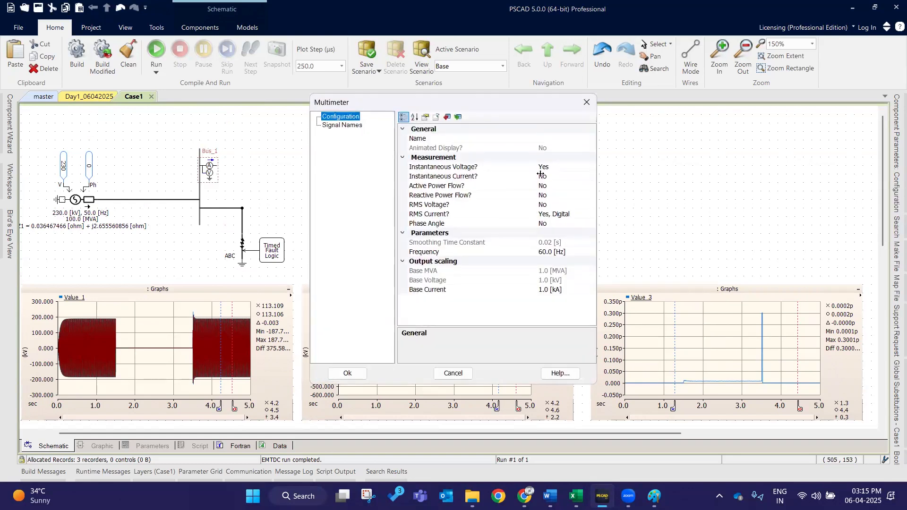
{"action": "double_click", "coordinate": [558, 177]}
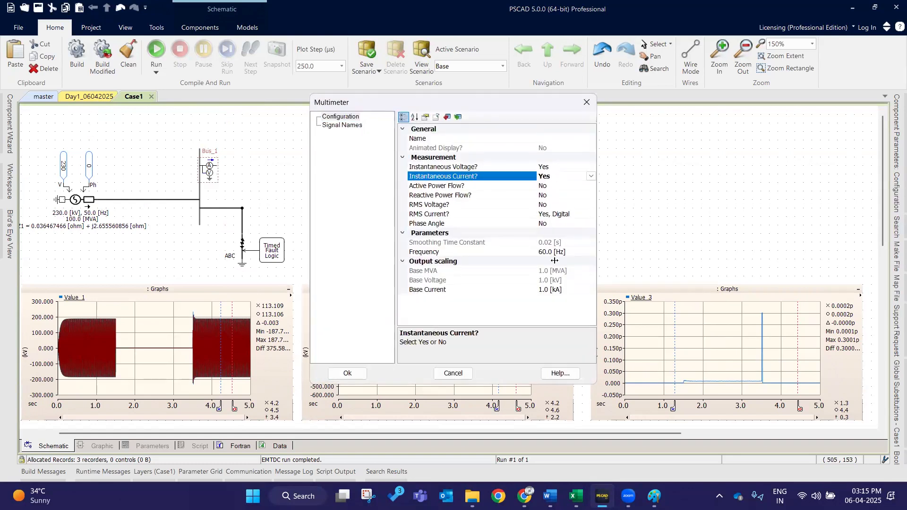
{"action": "double_click", "coordinate": [569, 215]}
Name the multimeter's instantaneous current signal Iins.
{"action": "left_click", "coordinate": [359, 125]}
{"action": "left_click", "coordinate": [553, 161]}
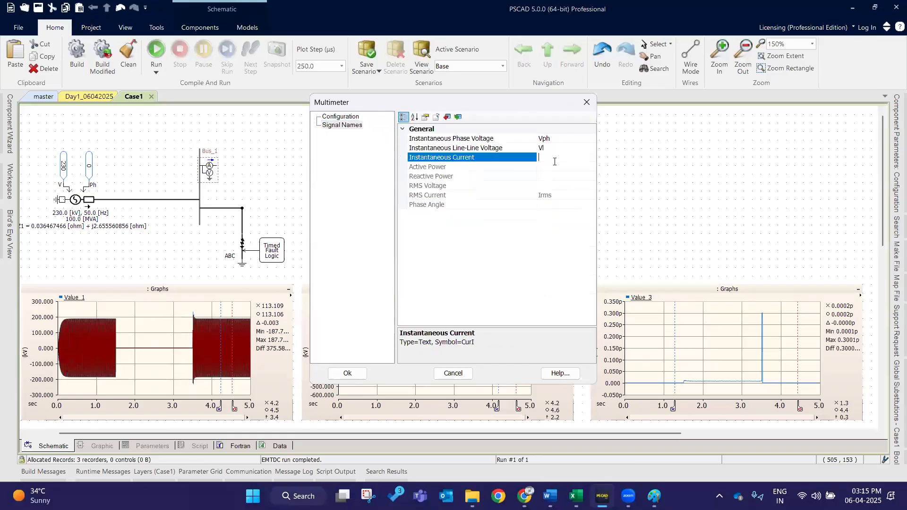
{"action": "key", "text": "Caps_Lock"}
{"action": "type", "text": "IINS"}
{"action": "key", "text": "BackSpace"}
{"action": "key", "text": "Caps_Lock"}
{"action": "key", "text": "Return"}
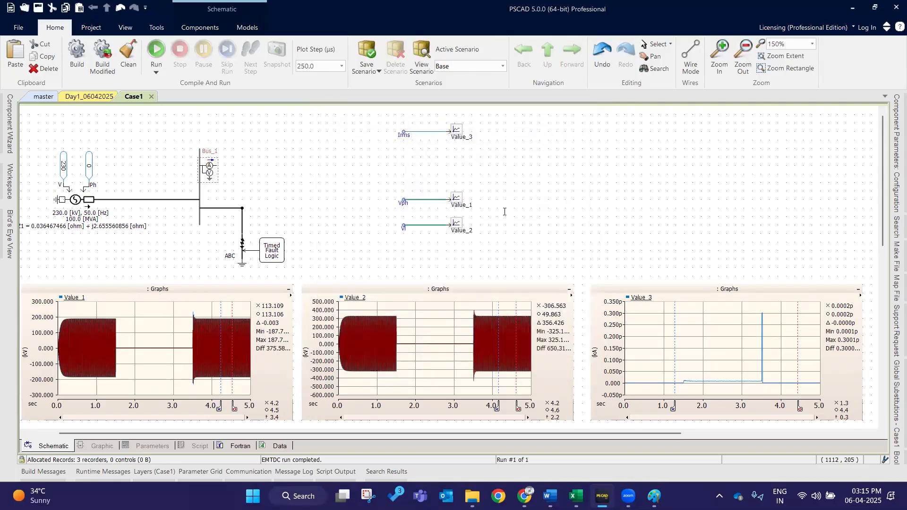
Rename the Irms data label to Iins and detach the Value_3 output channel by removing the connecting wire and moving the channel away.
{"action": "double_click", "coordinate": [404, 132]}
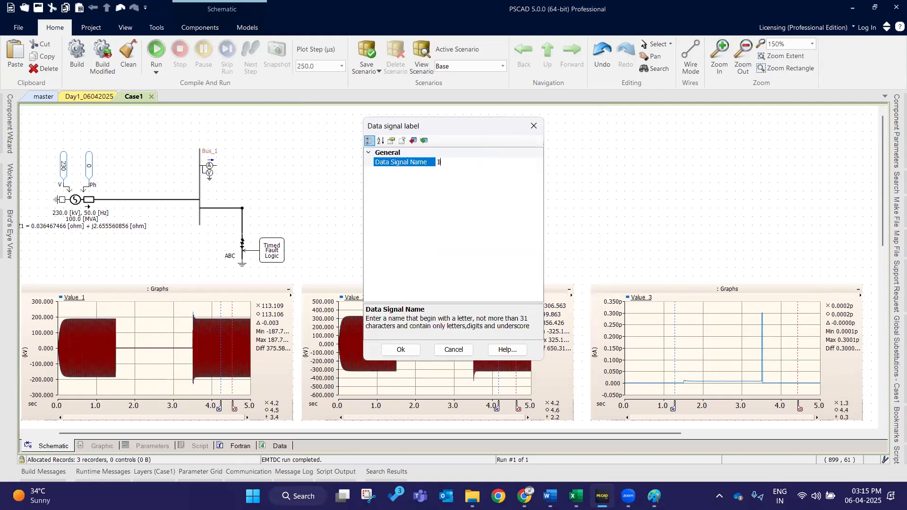
{"action": "key", "text": "Return"}
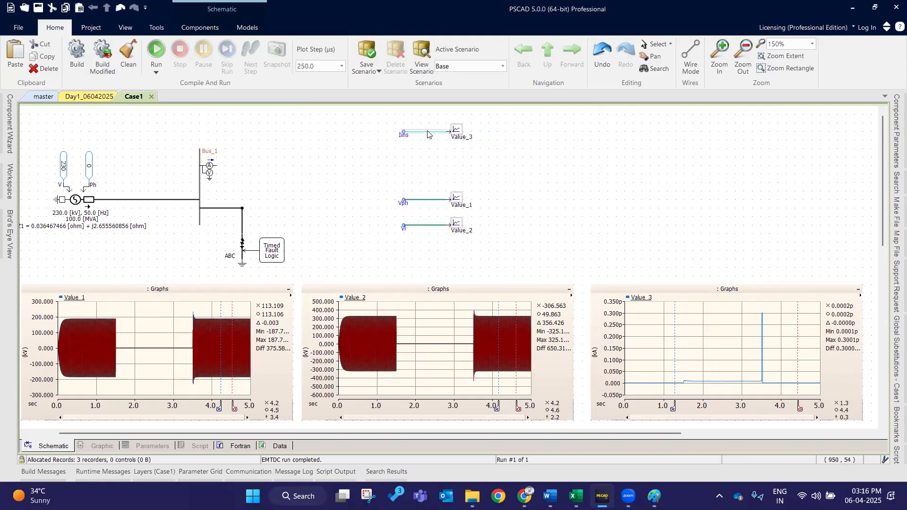
{"action": "key", "text": "Delete"}
{"action": "left_click_drag", "start_coordinate": [456, 131], "coordinate": [540, 140]}
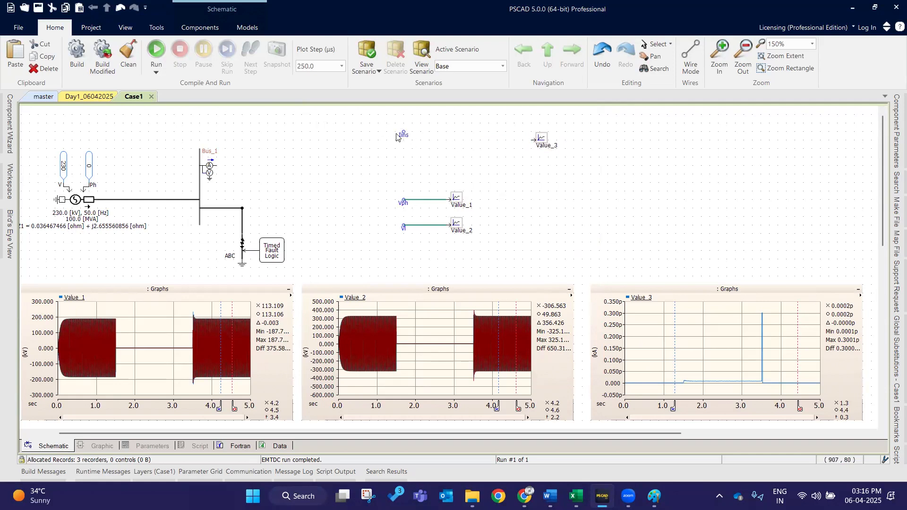
Draw a short vertical wire down from the Iins data label.
{"action": "scroll", "coordinate": [398, 134], "scroll_direction": "up", "scroll_amount": 3}
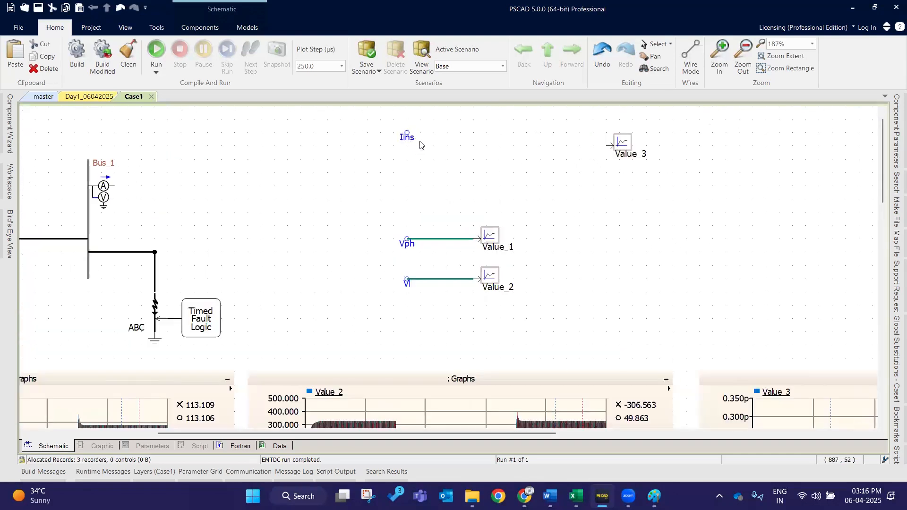
{"action": "left_click", "coordinate": [409, 138]}
{"action": "left_click", "coordinate": [690, 57]}
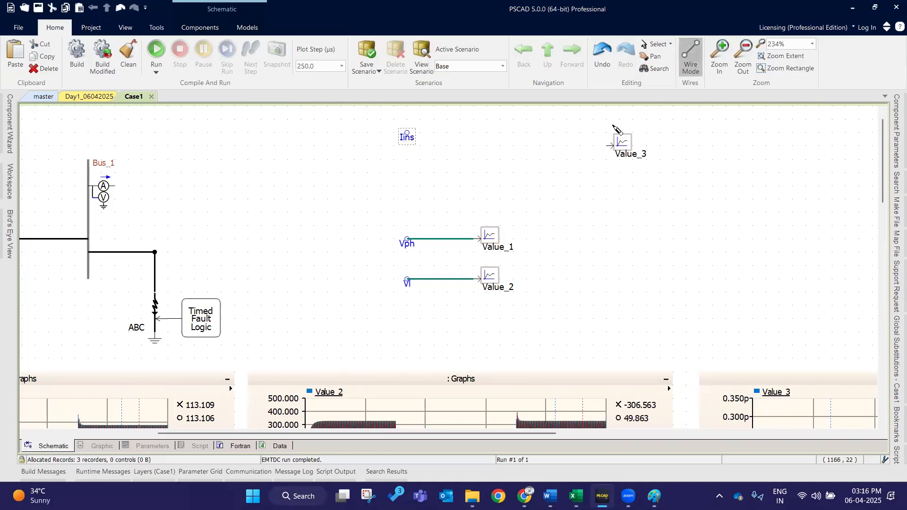
{"action": "left_click", "coordinate": [406, 134]}
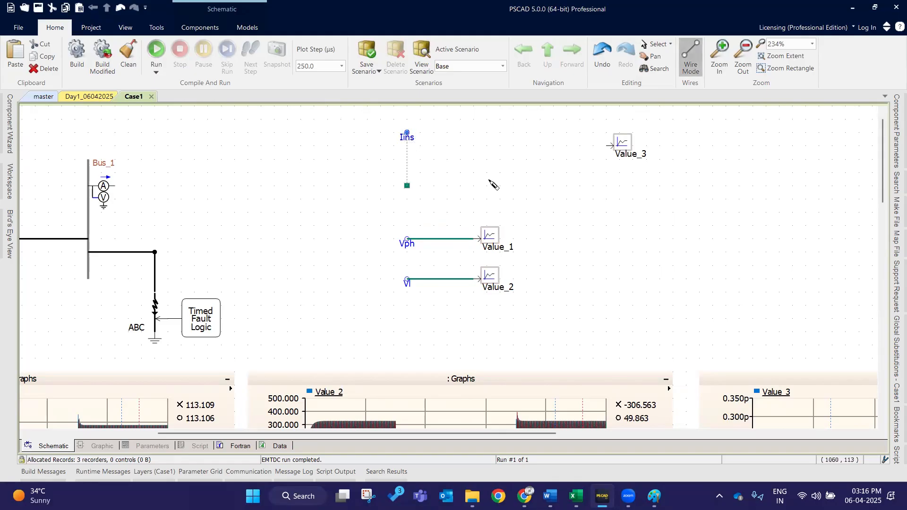
{"action": "key", "text": "Escape"}
Place a scalar/array tap with index 1 on the wire below the Iins label.
{"action": "left_click", "coordinate": [200, 28]}
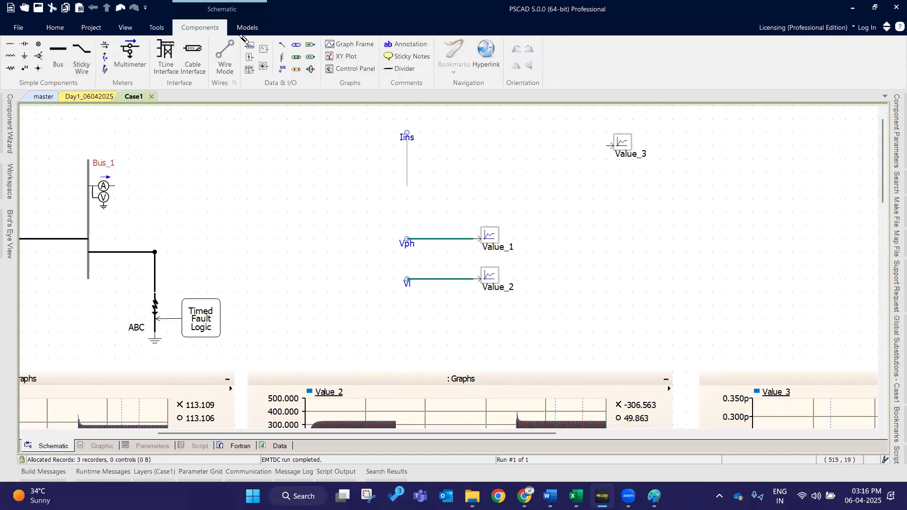
{"action": "left_click", "coordinate": [296, 47]}
{"action": "left_click", "coordinate": [427, 179]}
{"action": "left_click", "coordinate": [282, 45]}
{"action": "left_click", "coordinate": [342, 156]}
{"action": "double_click", "coordinate": [334, 153]}
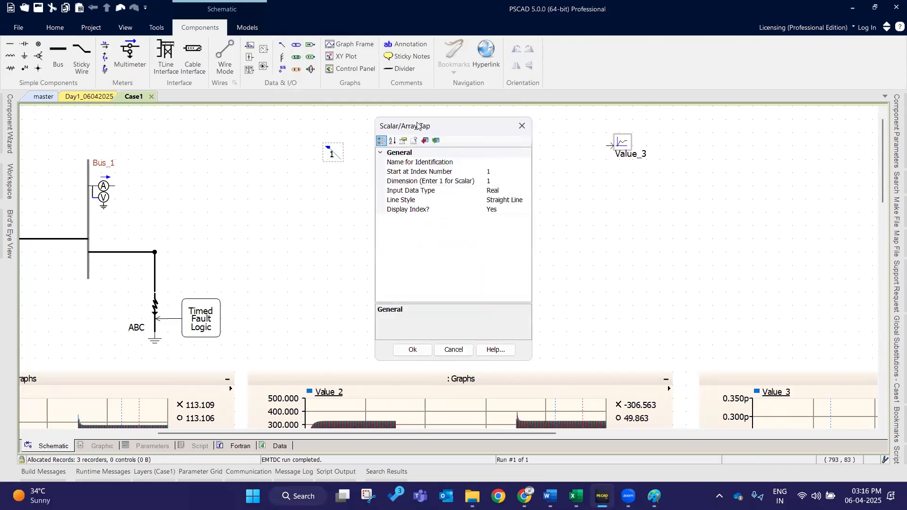
{"action": "left_click", "coordinate": [521, 125]}
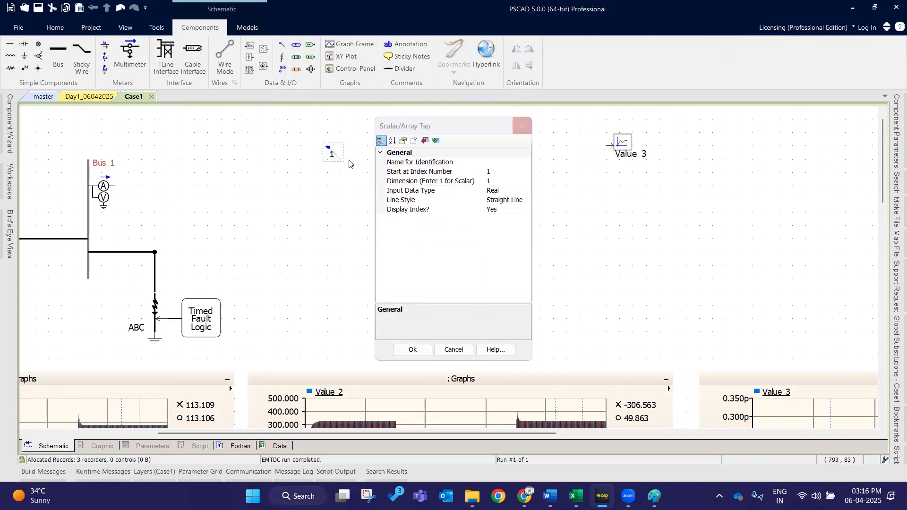
{"action": "left_click", "coordinate": [334, 154]}
{"action": "key", "text": "Delete"}
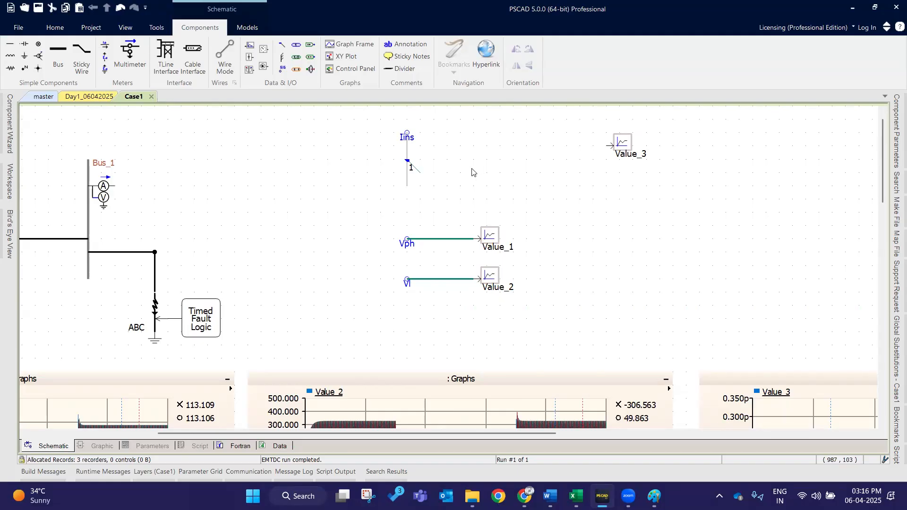
{"action": "left_click", "coordinate": [409, 172]}
Copy the Single Phase RMS Meter from the master library's meters page into Case1 and connect it to the Iins tap.
{"action": "left_click", "coordinate": [41, 98]}
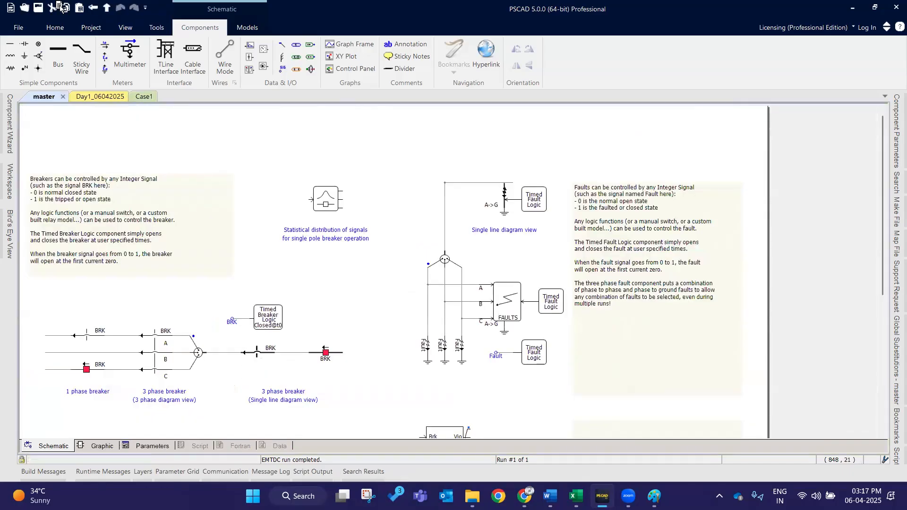
{"action": "left_click", "coordinate": [107, 8]}
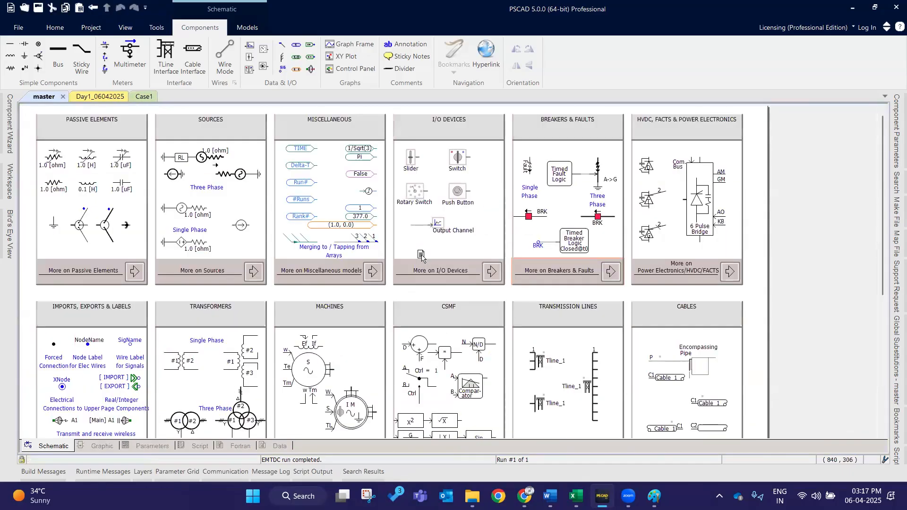
{"action": "scroll", "coordinate": [422, 256], "scroll_direction": "down", "scroll_amount": 5}
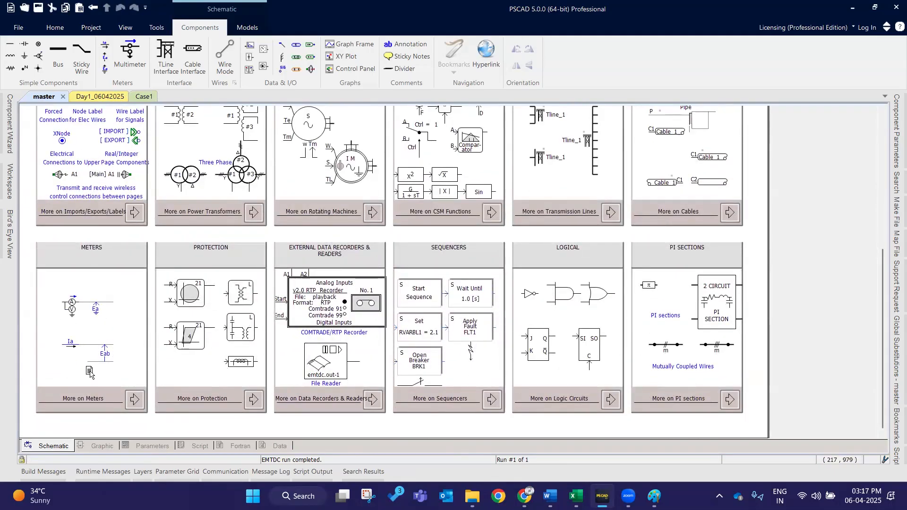
{"action": "left_click", "coordinate": [132, 384]}
{"action": "scroll", "coordinate": [293, 276], "scroll_direction": "up", "scroll_amount": 7}
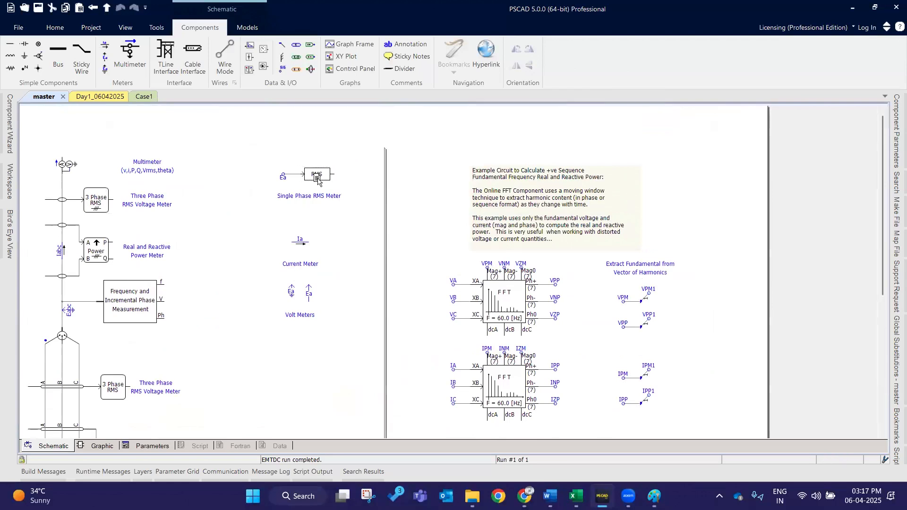
{"action": "left_click", "coordinate": [326, 175]}
{"action": "left_click", "coordinate": [142, 95]}
{"action": "key", "text": "ctrl+v"}
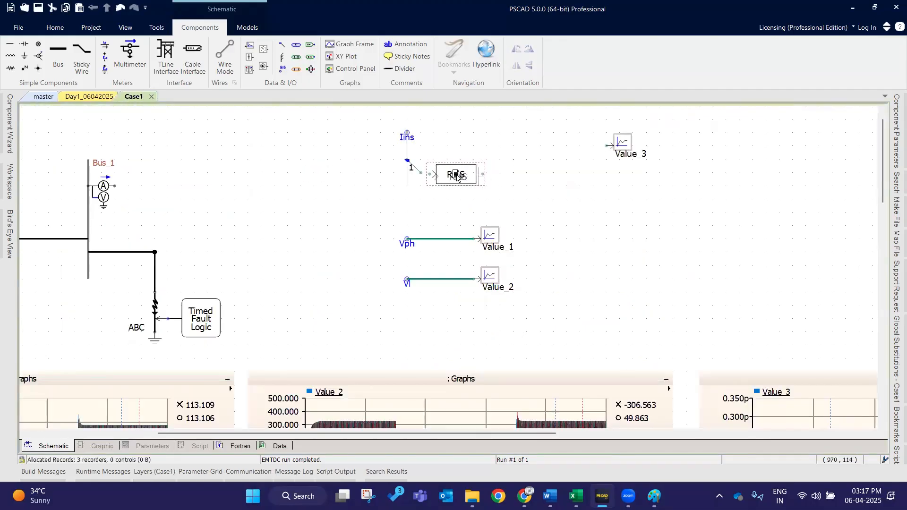
{"action": "left_click", "coordinate": [447, 174]}
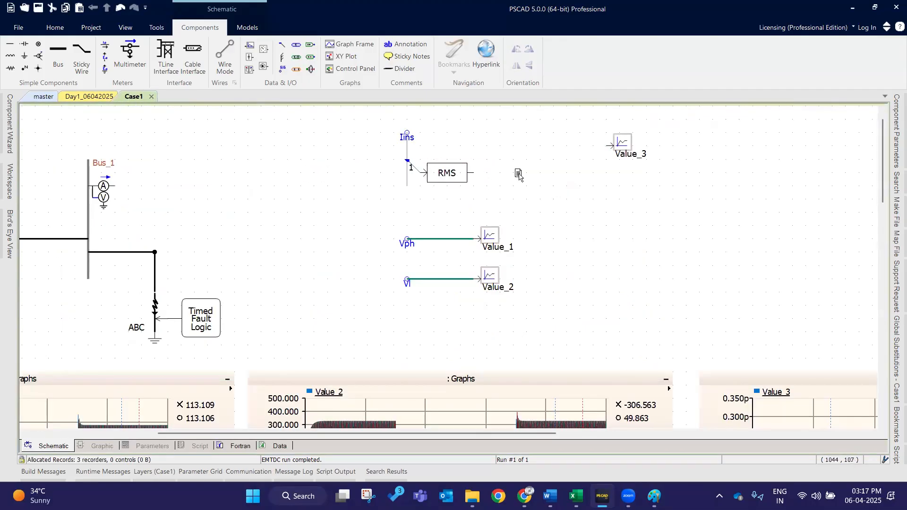
Set the single-phase RMS meter's type to Digital and its fundamental frequency to 50 Hz.
{"action": "double_click", "coordinate": [411, 169]}
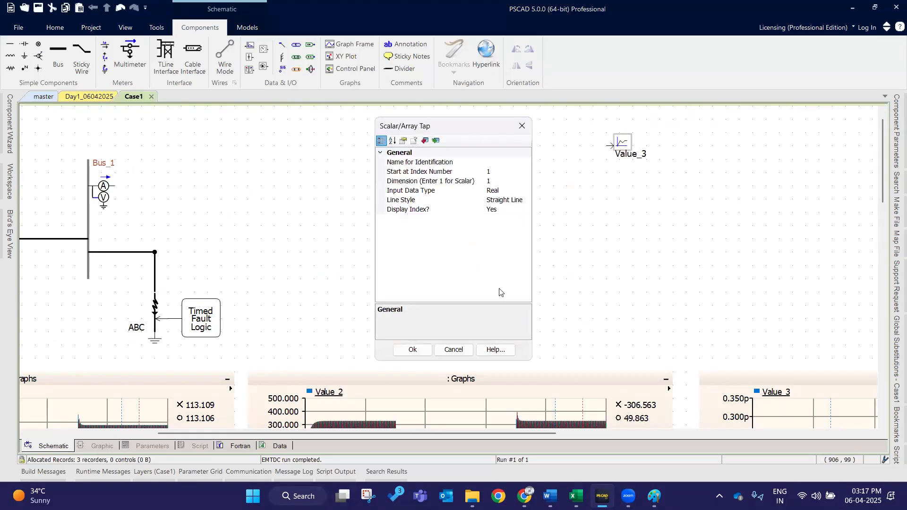
{"action": "left_click", "coordinate": [522, 124]}
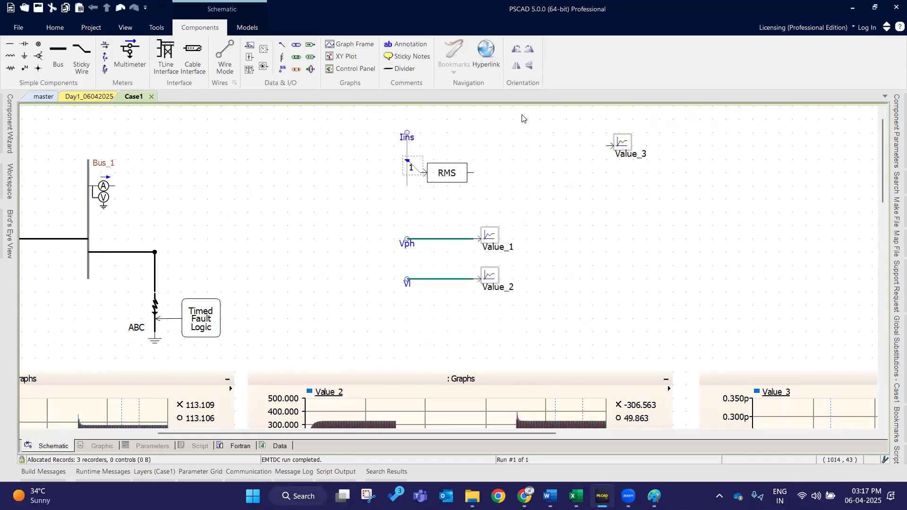
{"action": "double_click", "coordinate": [446, 173]}
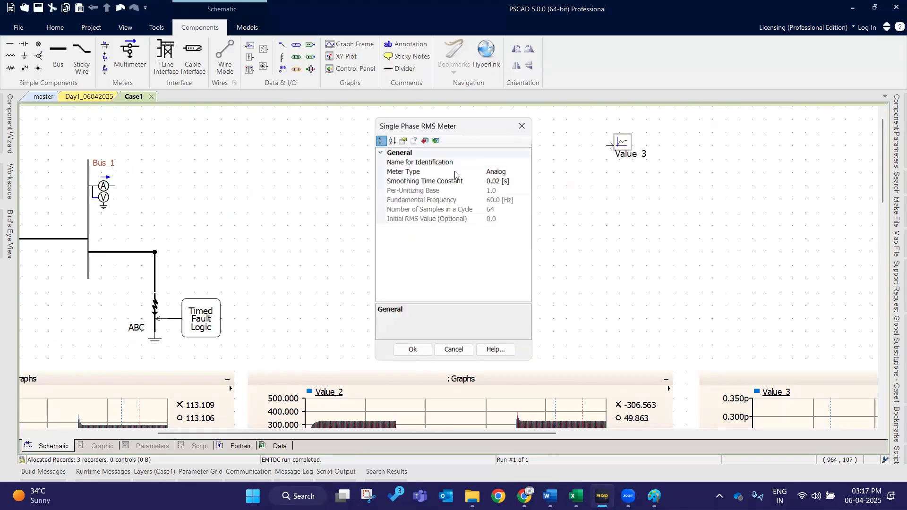
{"action": "double_click", "coordinate": [511, 173]}
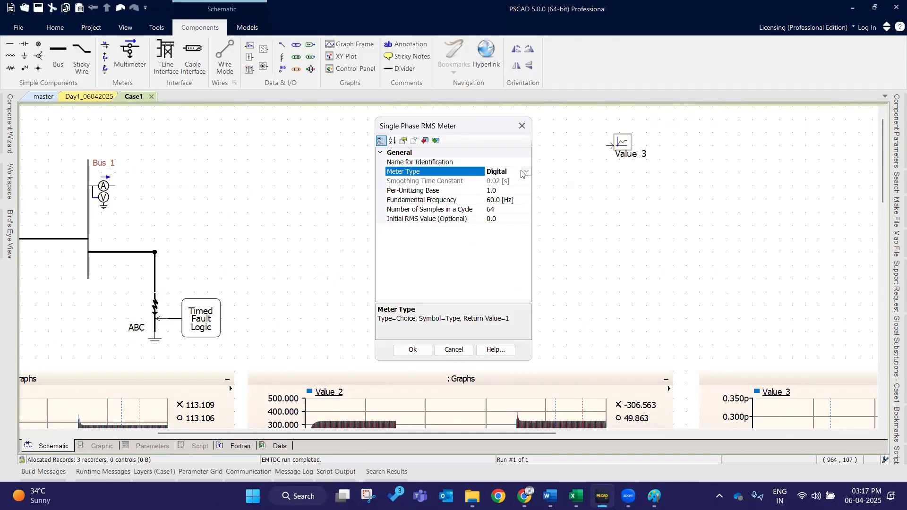
{"action": "left_click", "coordinate": [491, 200]}
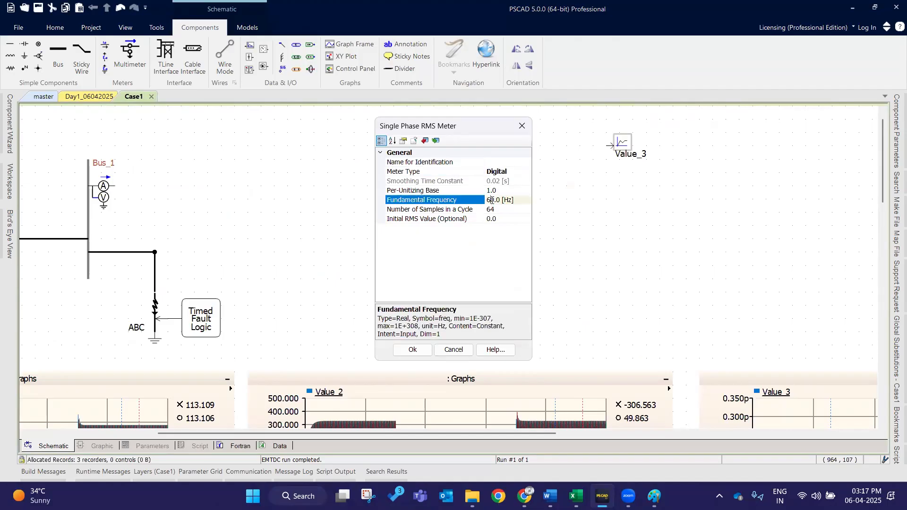
{"action": "key", "text": "BackSpace"}
{"action": "type", "text": "5"}
{"action": "key", "text": "Return"}
{"action": "key", "text": "Return"}
Attach the Value_3 output channel to the RMS meter's output and run the Case1 simulation.
{"action": "left_click_drag", "start_coordinate": [625, 150], "coordinate": [494, 171]}
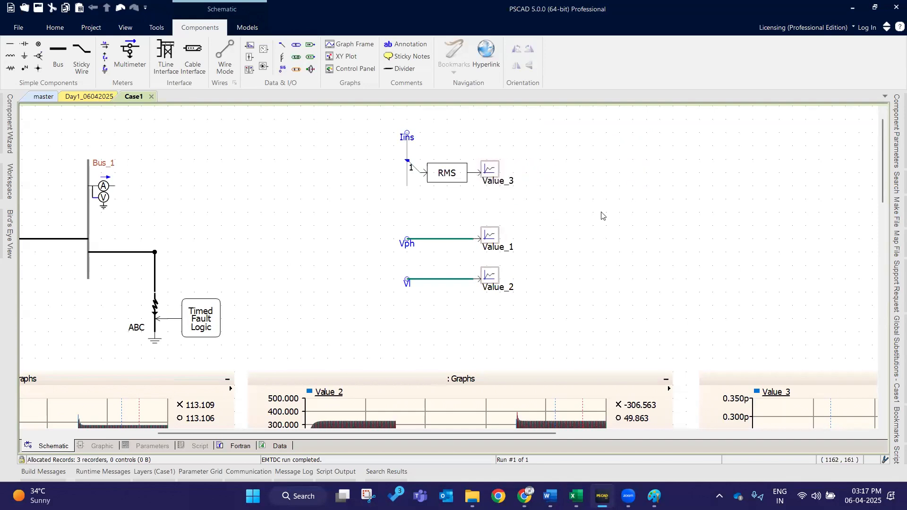
{"action": "left_click", "coordinate": [55, 28]}
{"action": "left_click", "coordinate": [157, 51]}
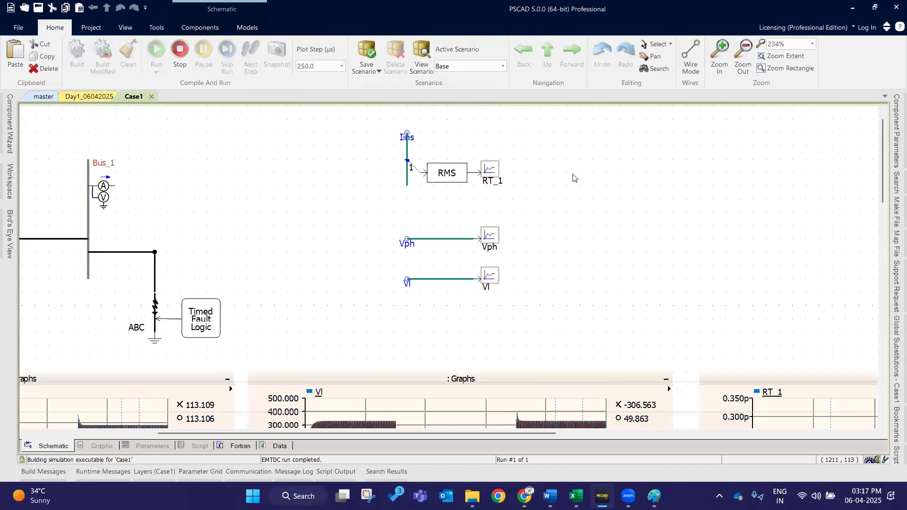
Fit the vertical axis of the RMS current graph to the new simulation curve.
{"action": "scroll", "coordinate": [572, 178], "scroll_direction": "down", "scroll_amount": 5}
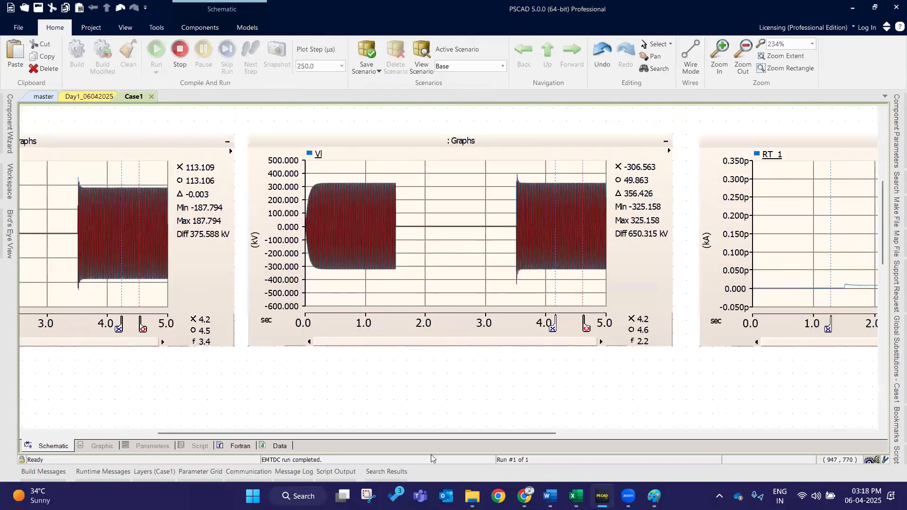
{"action": "left_click_drag", "start_coordinate": [427, 433], "coordinate": [530, 433]}
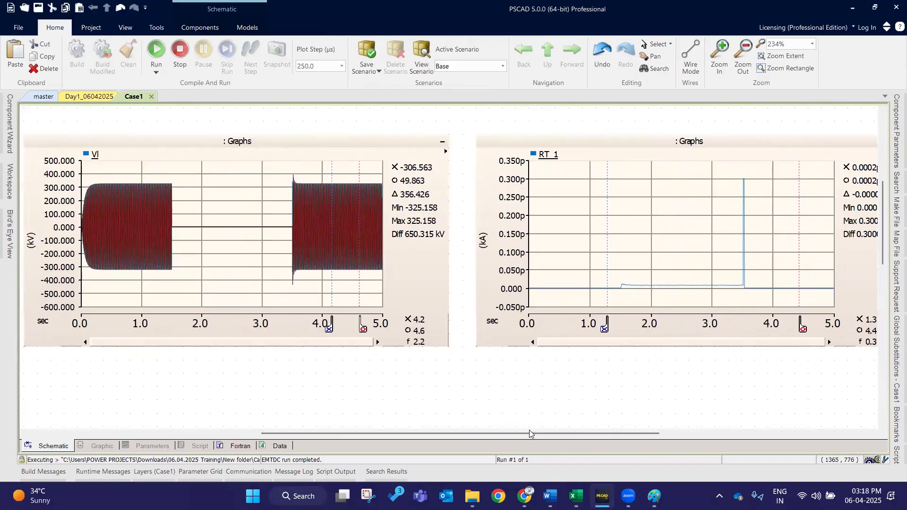
{"action": "key", "text": "F5"}
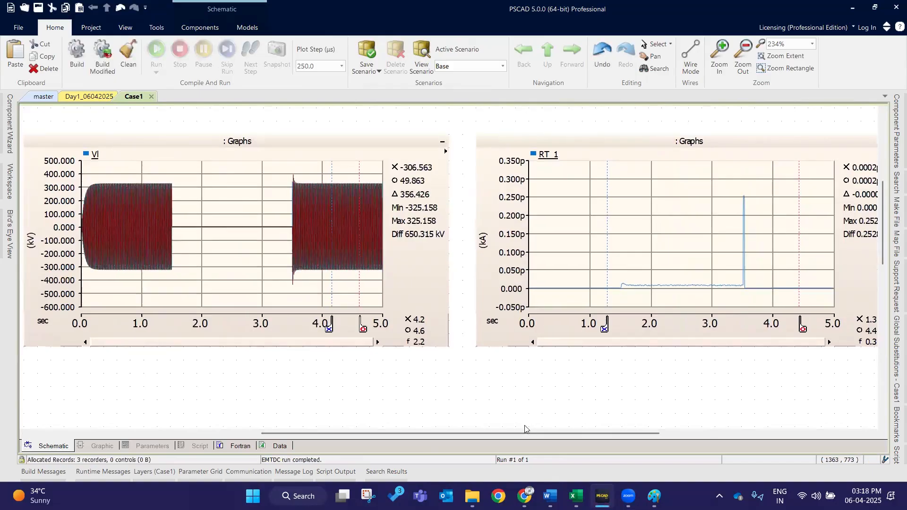
{"action": "left_click", "coordinate": [595, 140]}
{"action": "key", "text": "y"}
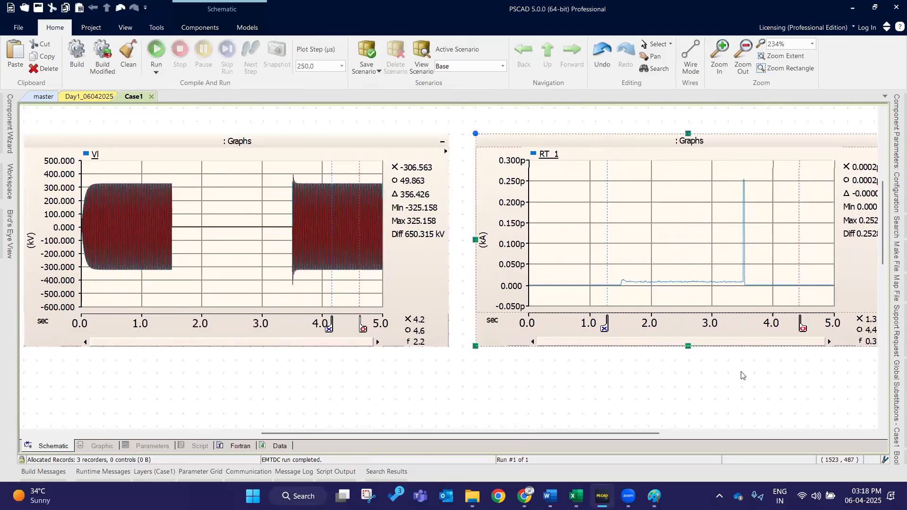
Review the Timed Fault Logic timing and the Three Phase Fault component's configuration, resistances, fault type and current name settings.
{"action": "left_click_drag", "start_coordinate": [619, 433], "coordinate": [379, 432]}
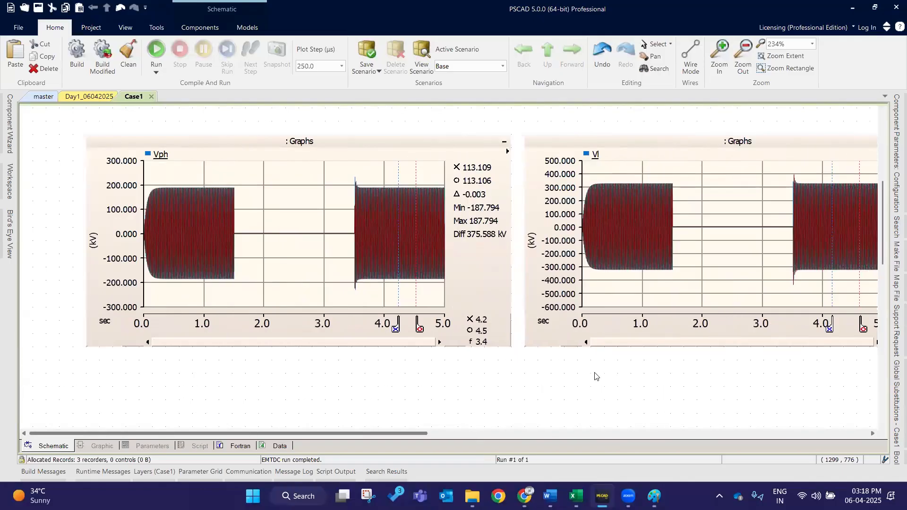
{"action": "scroll", "coordinate": [595, 374], "scroll_direction": "up", "scroll_amount": 5}
{"action": "scroll", "coordinate": [523, 222], "scroll_direction": "up", "scroll_amount": 1}
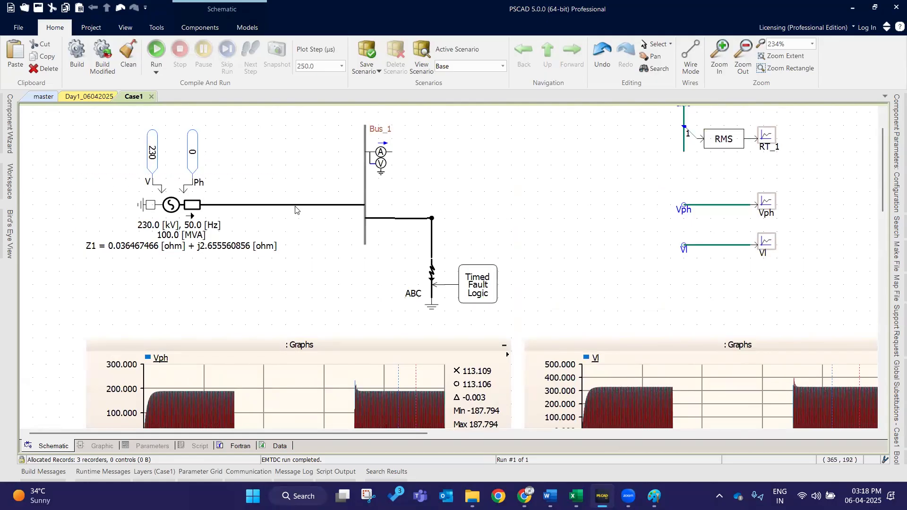
{"action": "double_click", "coordinate": [492, 294]}
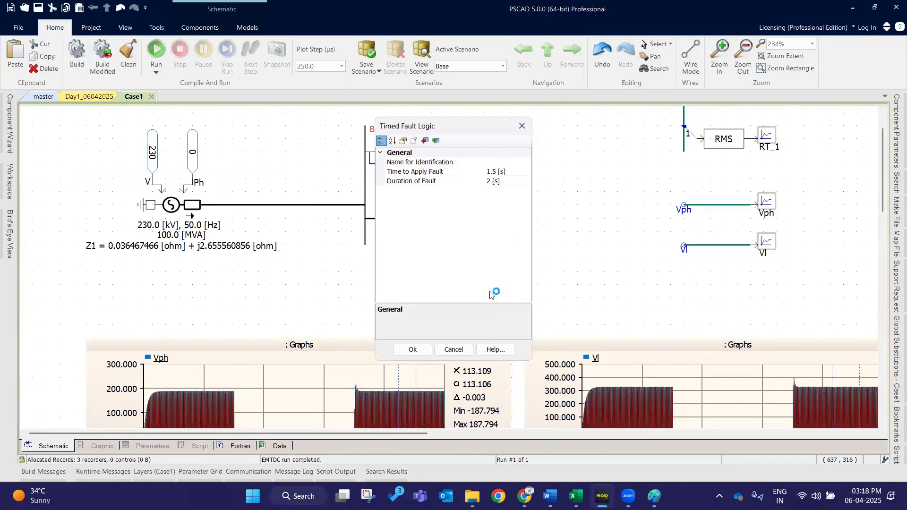
{"action": "left_click", "coordinate": [522, 126]}
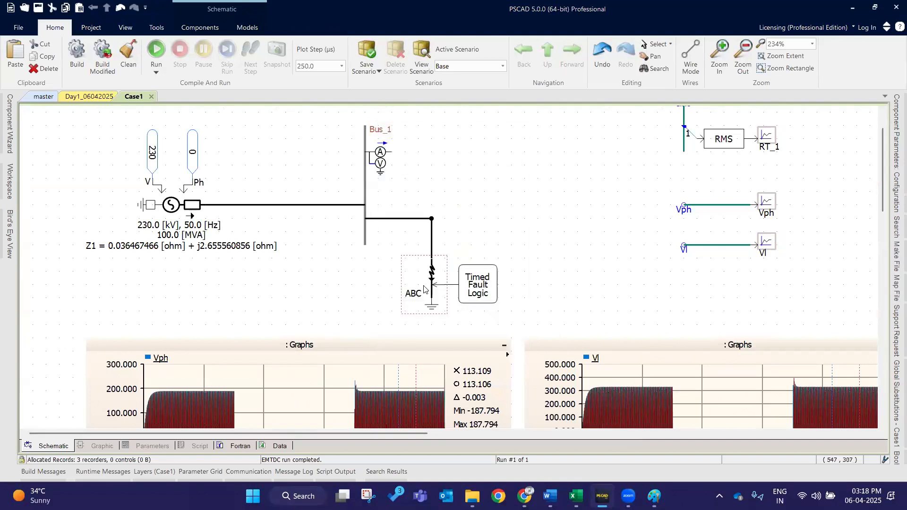
{"action": "double_click", "coordinate": [423, 270]}
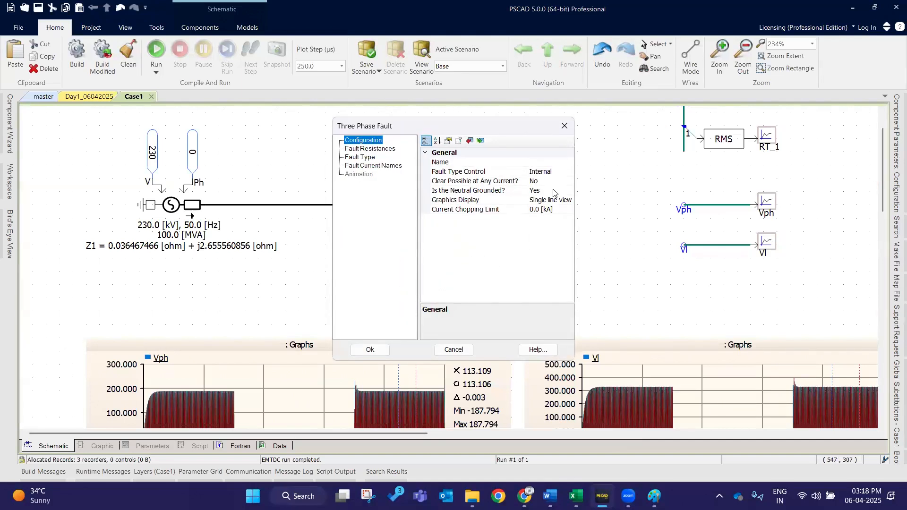
{"action": "left_click", "coordinate": [357, 149]}
{"action": "left_click", "coordinate": [360, 157]}
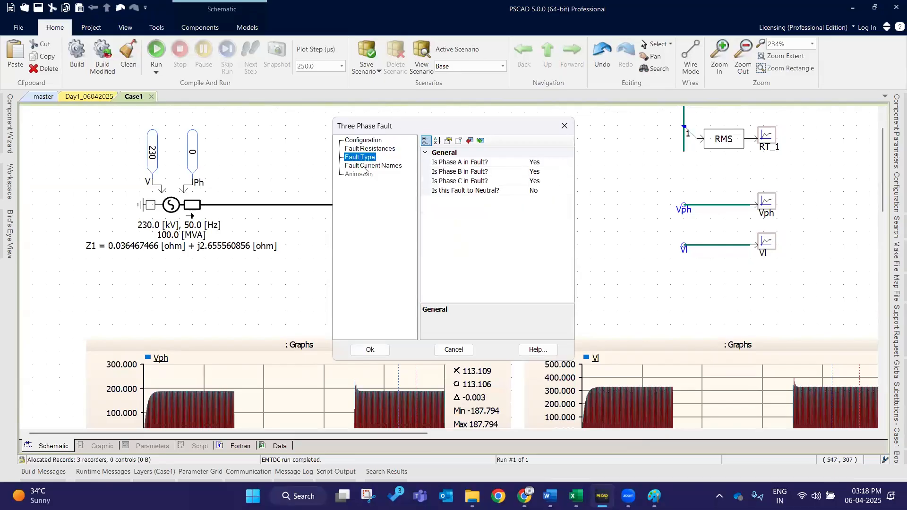
{"action": "left_click", "coordinate": [371, 166]}
{"action": "left_click", "coordinate": [360, 157]}
{"action": "left_click", "coordinate": [370, 349]}
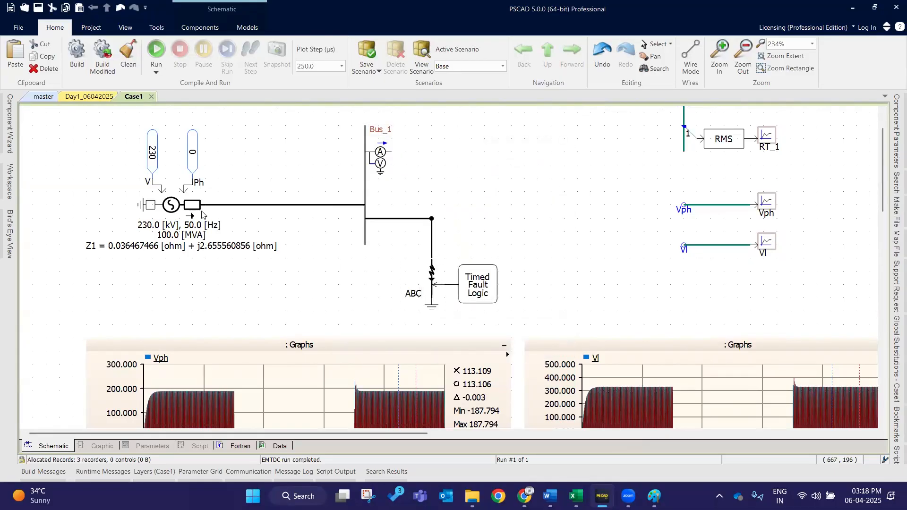
Change the Three Phase Fault to phase A to ground by setting phases B and C to No and fault to neutral to Yes.
{"action": "double_click", "coordinate": [432, 274]}
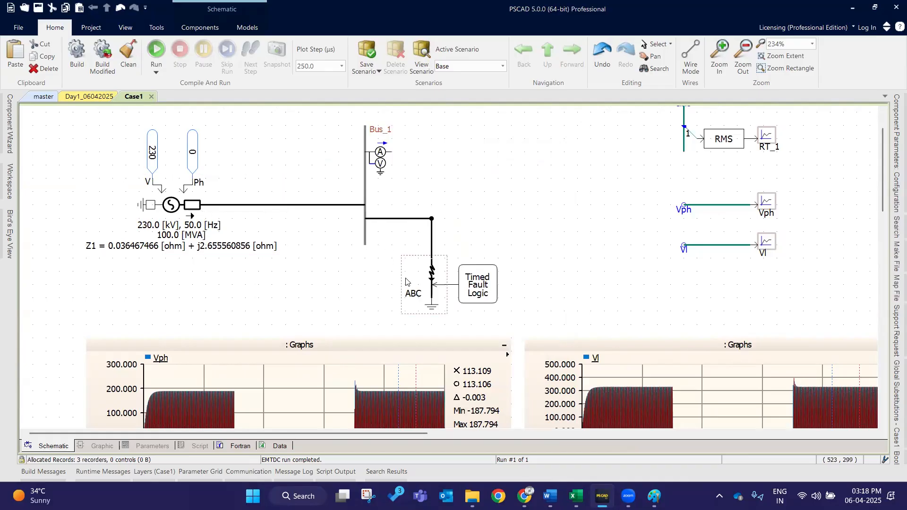
{"action": "left_click", "coordinate": [359, 157]}
{"action": "double_click", "coordinate": [538, 172]}
{"action": "double_click", "coordinate": [534, 181]}
{"action": "double_click", "coordinate": [534, 190]}
{"action": "left_click", "coordinate": [370, 349]}
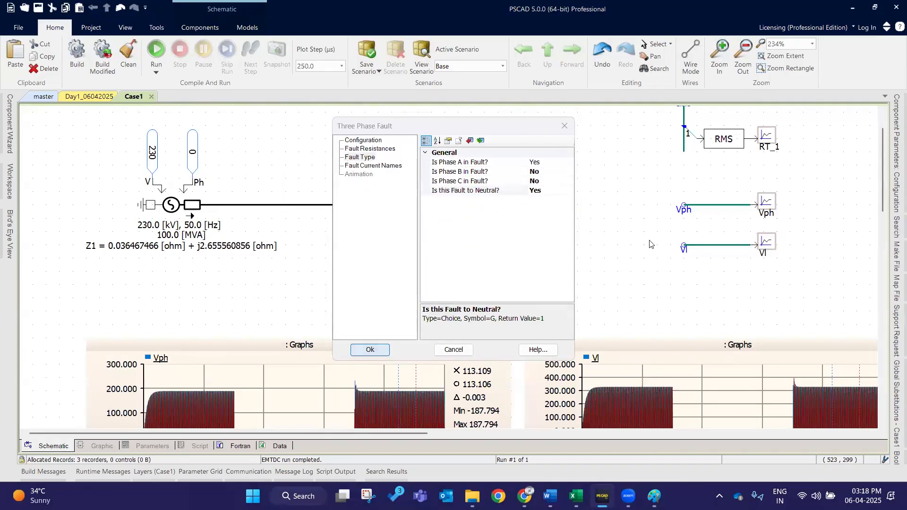
Run the Case1 simulation with the A-to-ground fault and fit the RT_1 graph's vertical axis to its curve.
{"action": "key", "text": "F5"}
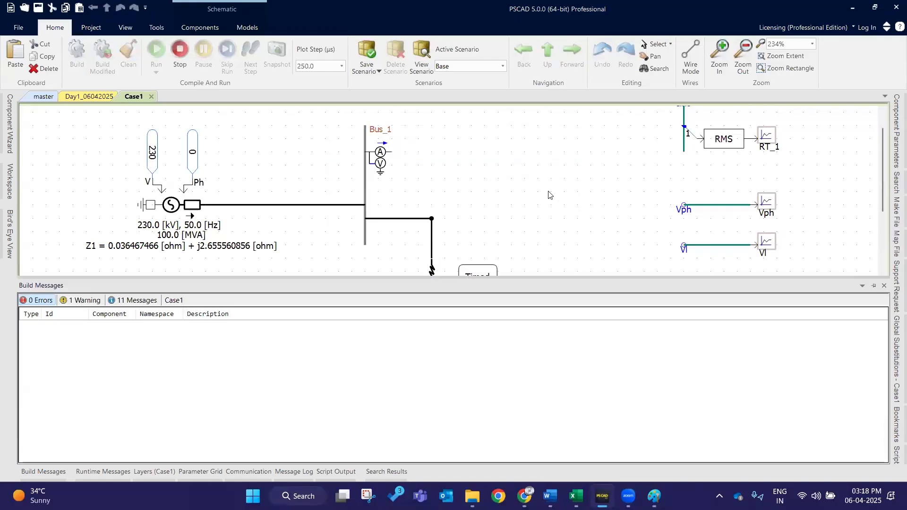
{"action": "scroll", "coordinate": [586, 259], "scroll_direction": "down", "scroll_amount": 5}
{"action": "left_click_drag", "start_coordinate": [416, 433], "coordinate": [687, 411]}
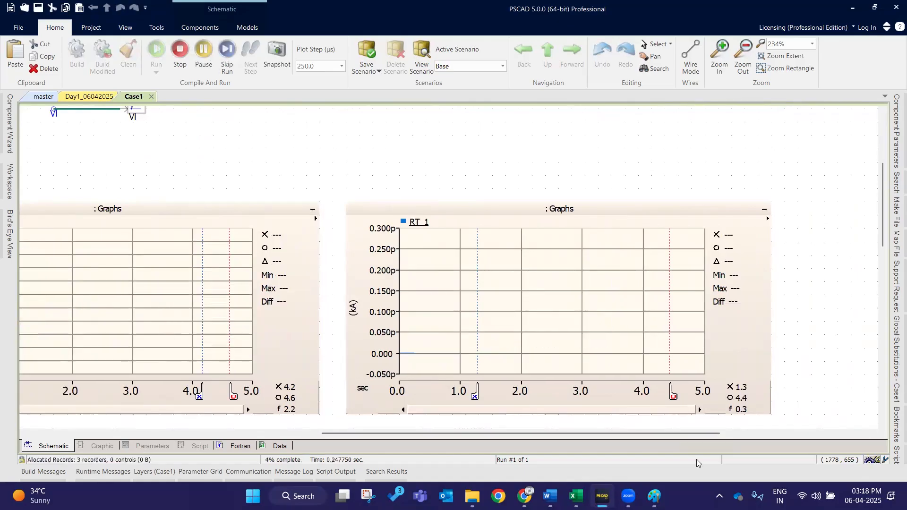
{"action": "left_click", "coordinate": [461, 217]}
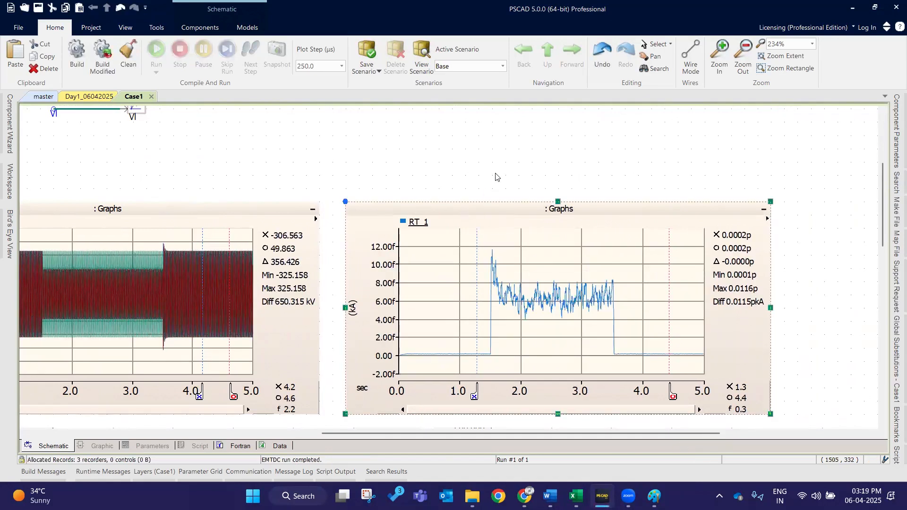
Review the single-phase RMS meter's parameters and examine the Vph and Vl waveforms for the A-to-ground fault.
{"action": "scroll", "coordinate": [534, 442], "scroll_direction": "left", "scroll_amount": 5}
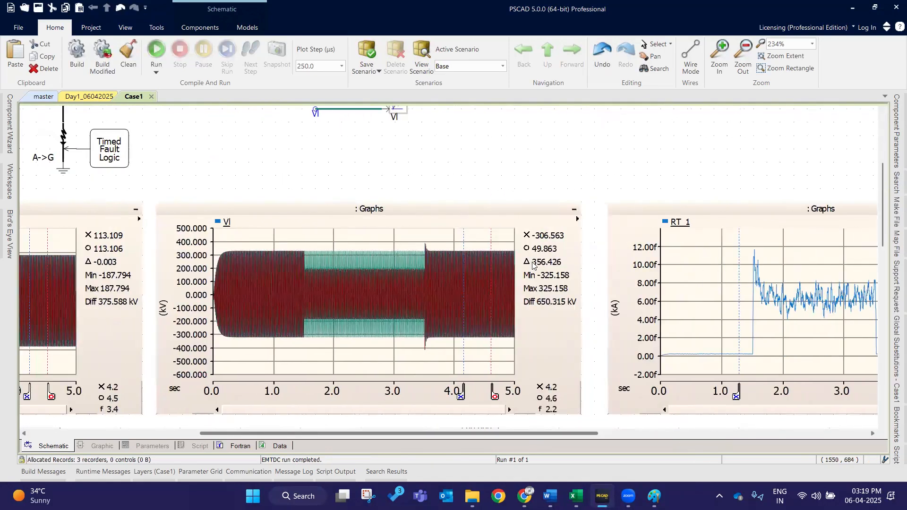
{"action": "scroll", "coordinate": [628, 232], "scroll_direction": "up", "scroll_amount": 4}
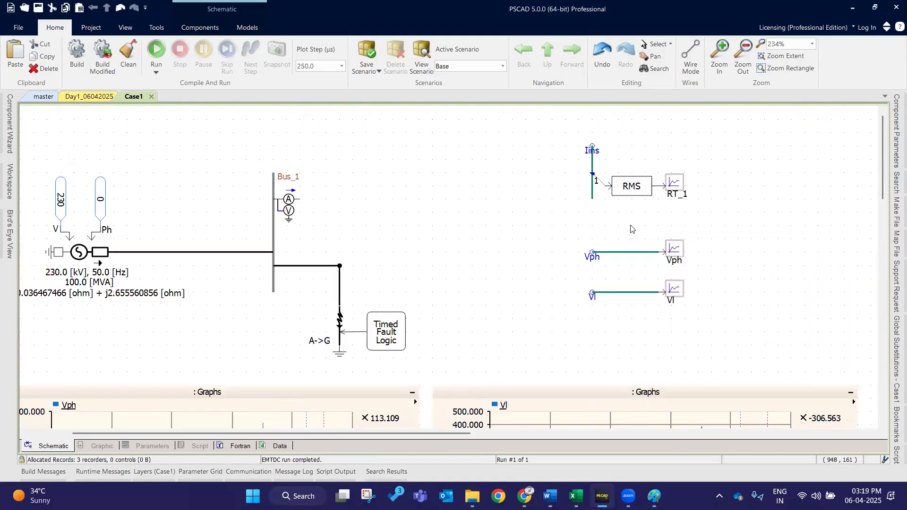
{"action": "double_click", "coordinate": [628, 197]}
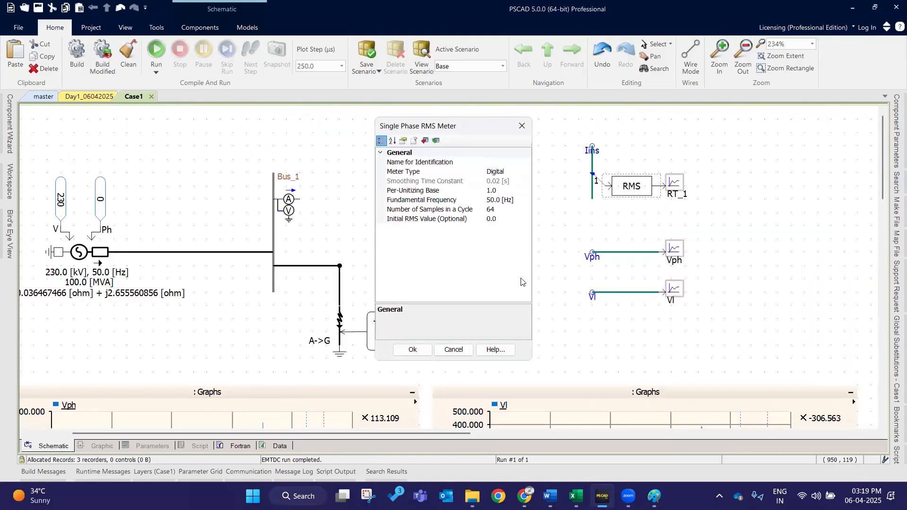
{"action": "left_click", "coordinate": [409, 349]}
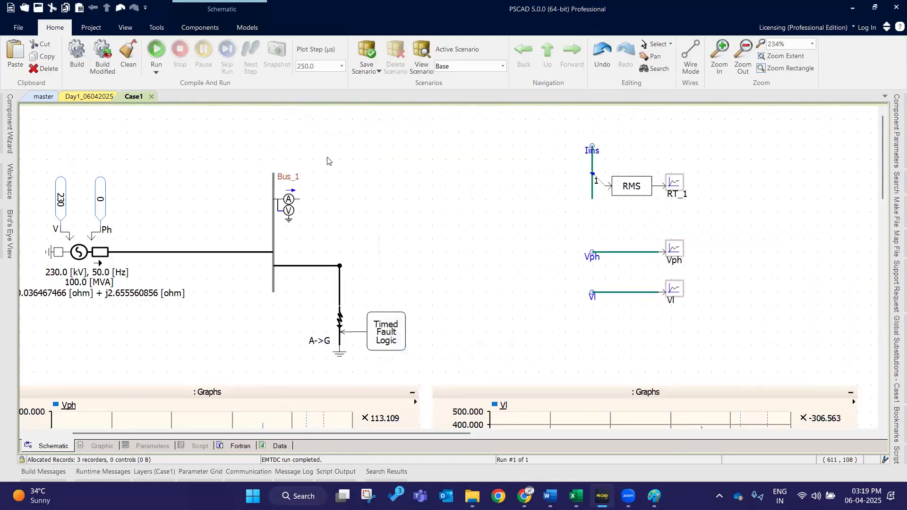
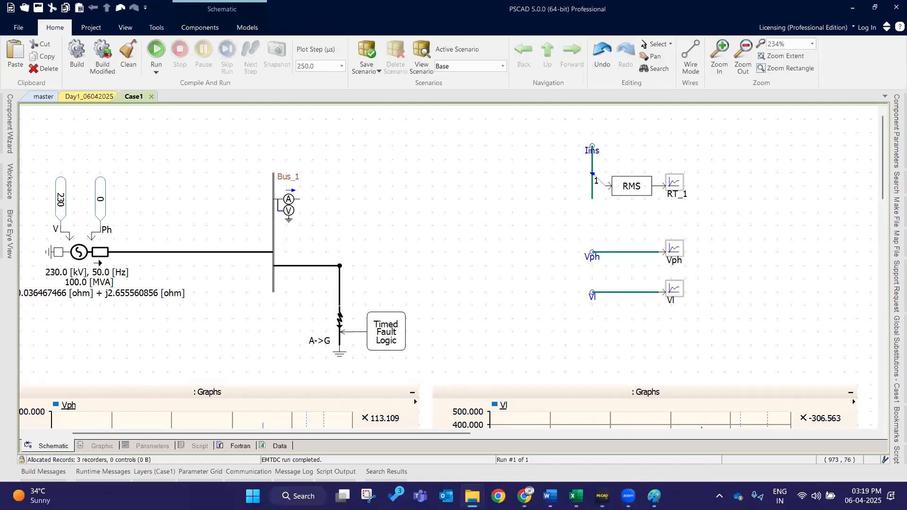
{"action": "left_click", "coordinate": [656, 495]}
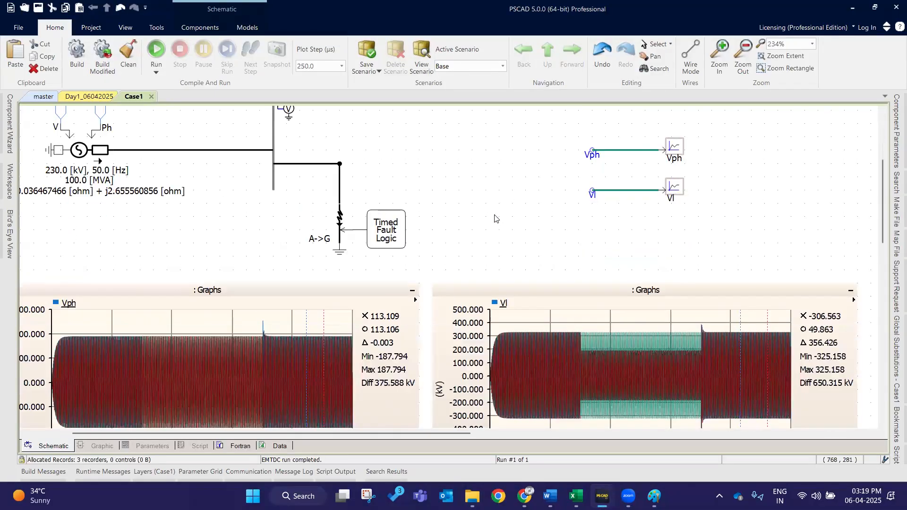
{"action": "scroll", "coordinate": [493, 217], "scroll_direction": "up", "scroll_amount": 2}
{"action": "scroll", "coordinate": [492, 216], "scroll_direction": "down", "scroll_amount": 5}
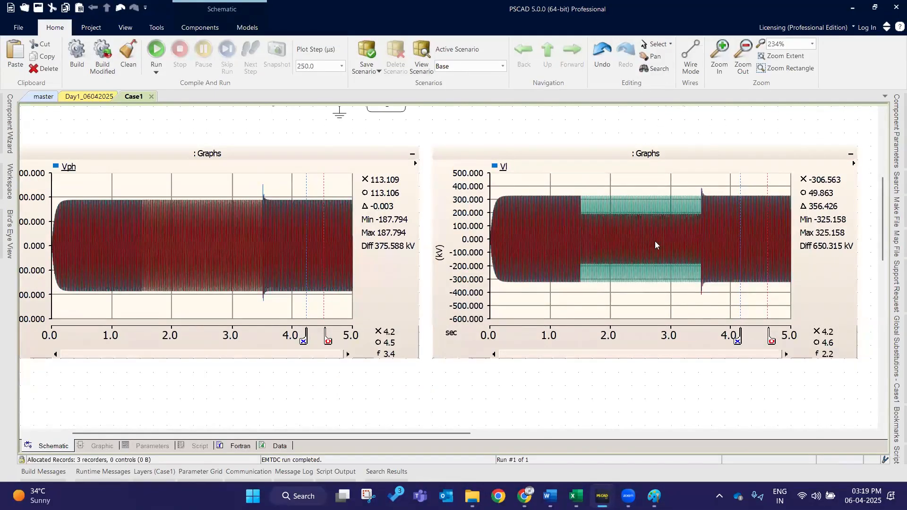
{"action": "left_click", "coordinate": [632, 257]}
{"action": "scroll", "coordinate": [430, 236], "scroll_direction": "up", "scroll_amount": 3}
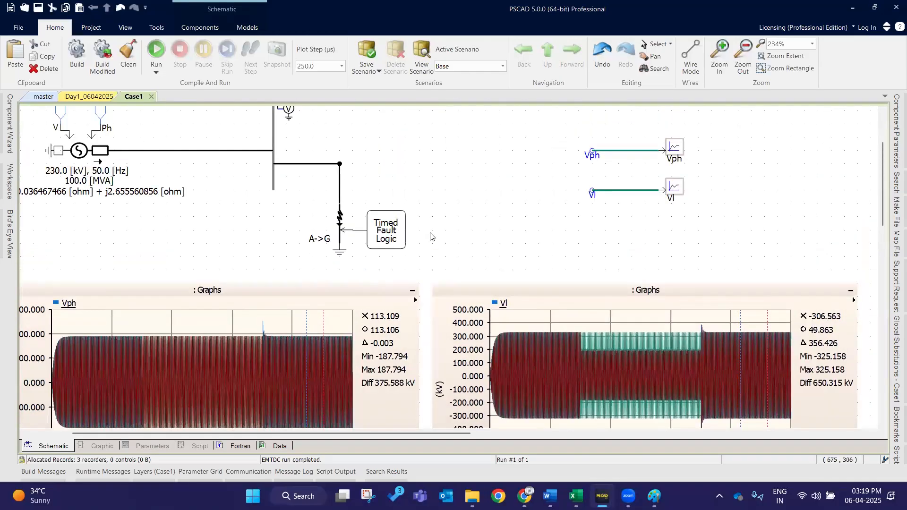
Delete the horizontal wire between Bus_1 and the fault branch and move the multimeter down in line with the source wire.
{"action": "scroll", "coordinate": [415, 227], "scroll_direction": "up", "scroll_amount": 1}
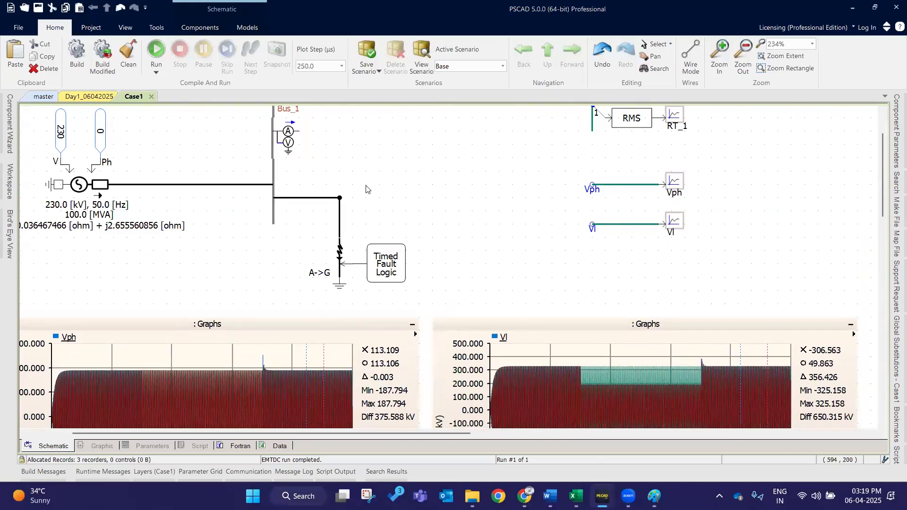
{"action": "left_click", "coordinate": [316, 198]}
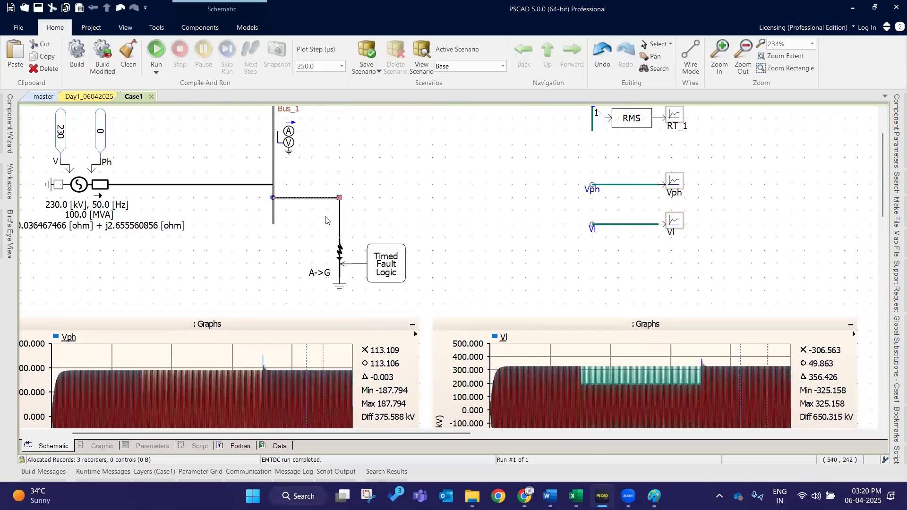
{"action": "key", "text": "Delete"}
{"action": "left_click_drag", "start_coordinate": [285, 135], "coordinate": [283, 187]}
{"action": "left_click", "coordinate": [417, 180]}
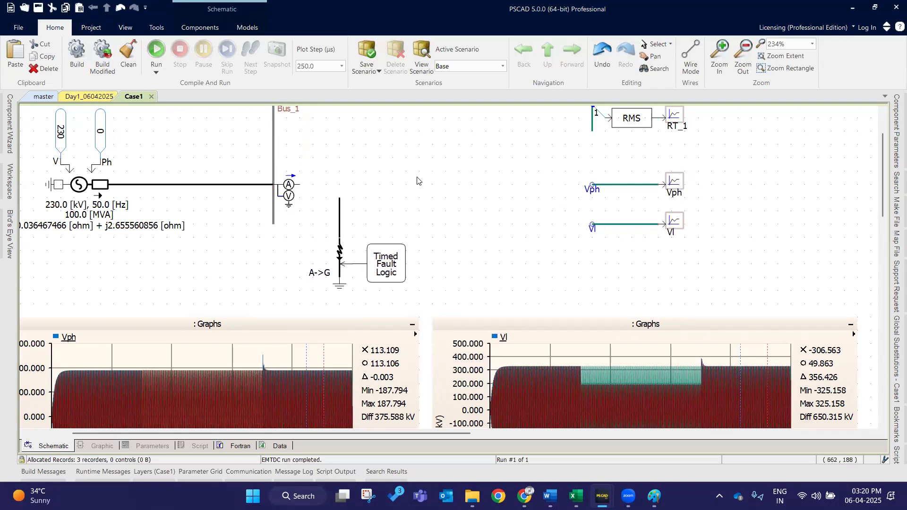
Wire the multimeter's output toward the fault branch and extend the fault's vertical wire up to meet it.
{"action": "left_click", "coordinate": [690, 57]}
{"action": "left_click", "coordinate": [300, 185]}
{"action": "left_click", "coordinate": [339, 184]}
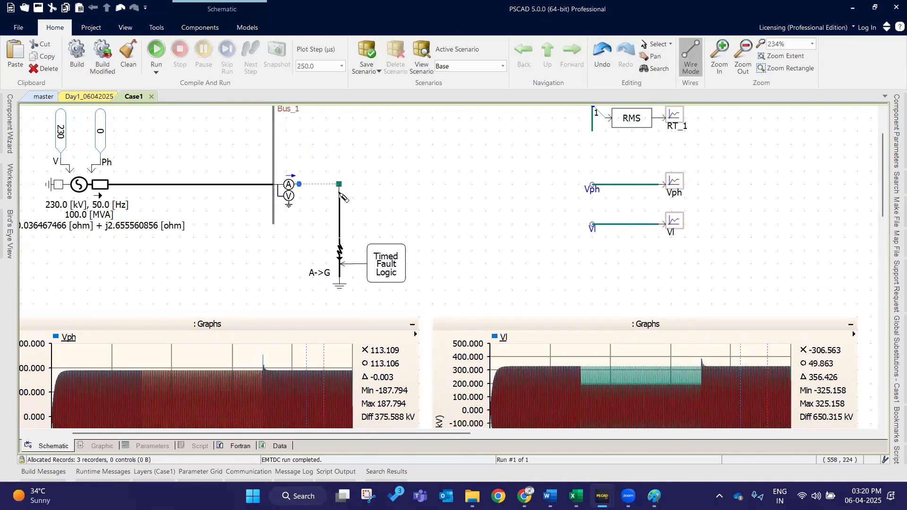
{"action": "left_click", "coordinate": [340, 186]}
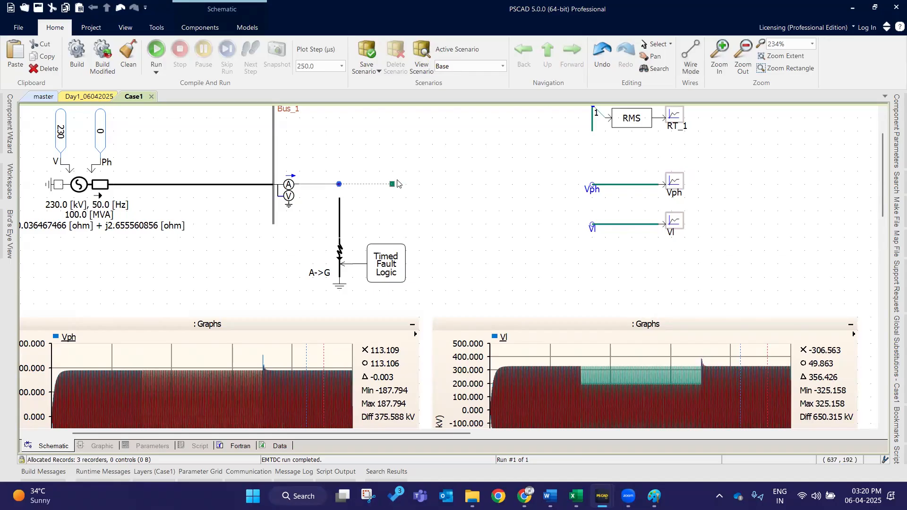
{"action": "key", "text": "Escape"}
{"action": "left_click", "coordinate": [338, 202]}
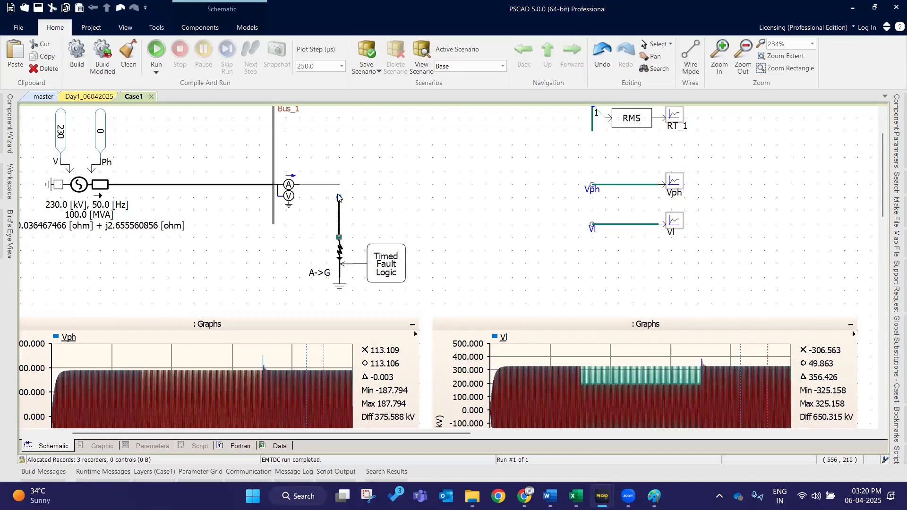
{"action": "left_click_drag", "start_coordinate": [339, 198], "coordinate": [339, 185]}
{"action": "left_click", "coordinate": [457, 194]}
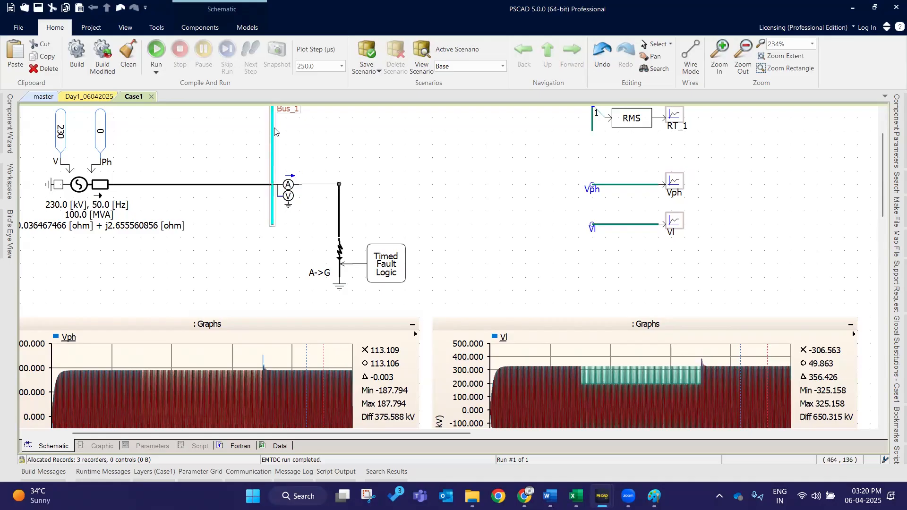
Shorten Bus_1 by lowering its upper end toward the source wire connection.
{"action": "left_click", "coordinate": [273, 144]}
{"action": "scroll", "coordinate": [268, 151], "scroll_direction": "up", "scroll_amount": 2}
{"action": "left_click_drag", "start_coordinate": [273, 172], "coordinate": [273, 213]}
{"action": "left_click", "coordinate": [392, 236]}
Run Case1 with the multimeter in series with the fault and fit the RT_1 graph's vertical axis to the new curve.
{"action": "left_click", "coordinate": [154, 50]}
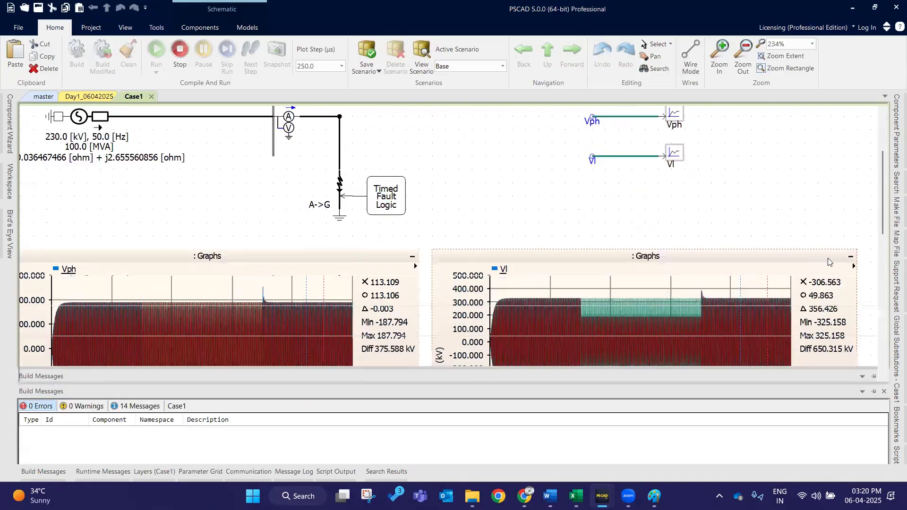
{"action": "scroll", "coordinate": [548, 306], "scroll_direction": "down", "scroll_amount": 2}
{"action": "scroll", "coordinate": [563, 327], "scroll_direction": "down", "scroll_amount": 3}
{"action": "scroll", "coordinate": [657, 436], "scroll_direction": "right", "scroll_amount": 1}
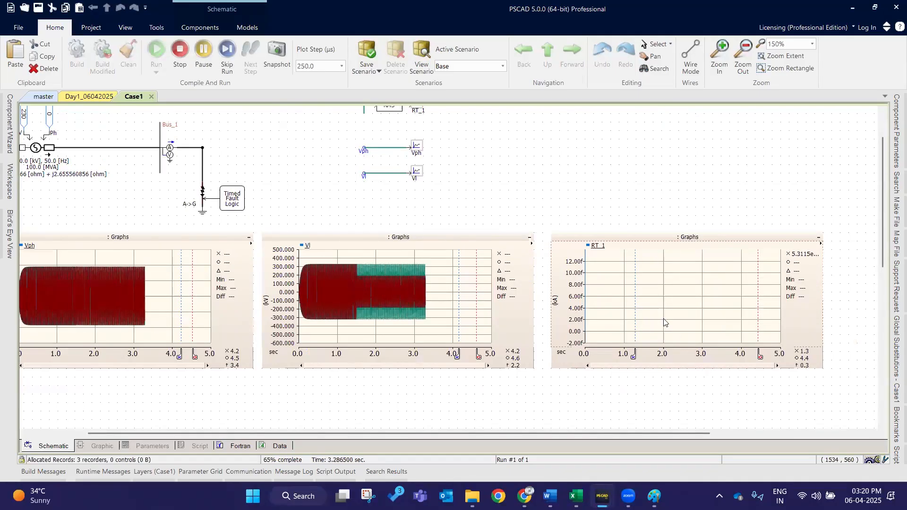
{"action": "left_click", "coordinate": [644, 241]}
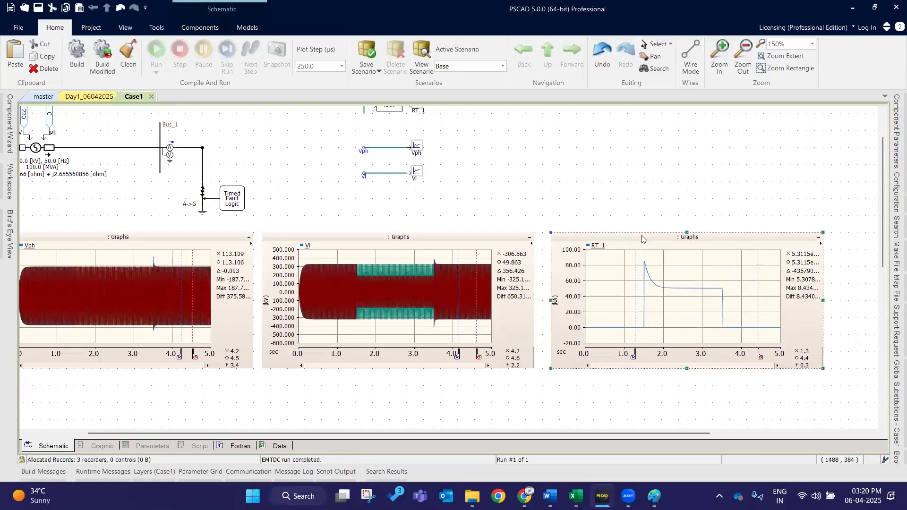
{"action": "left_click", "coordinate": [586, 200]}
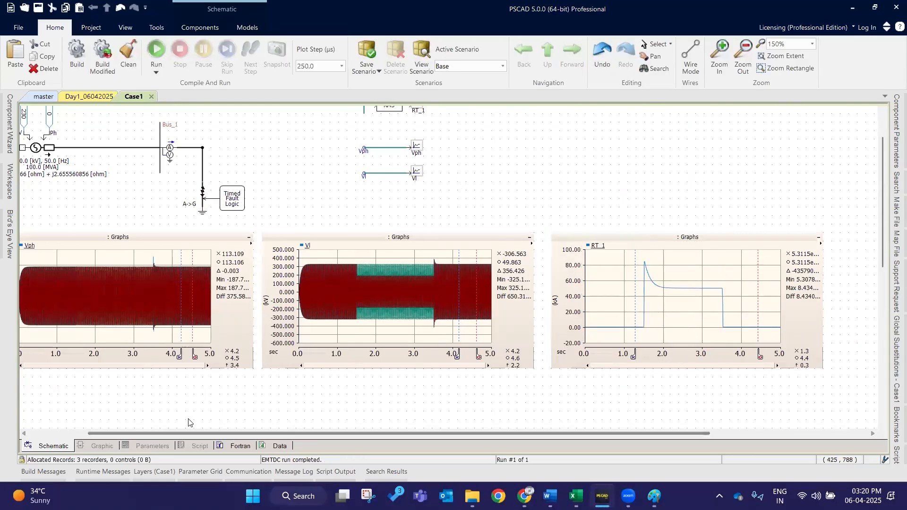
Configure the three-phase fault with phases A, B and C in fault and fault to neutral set to No, and run Case1.
{"action": "left_click_drag", "start_coordinate": [181, 432], "coordinate": [55, 419]}
{"action": "scroll", "coordinate": [118, 280], "scroll_direction": "up", "scroll_amount": 1}
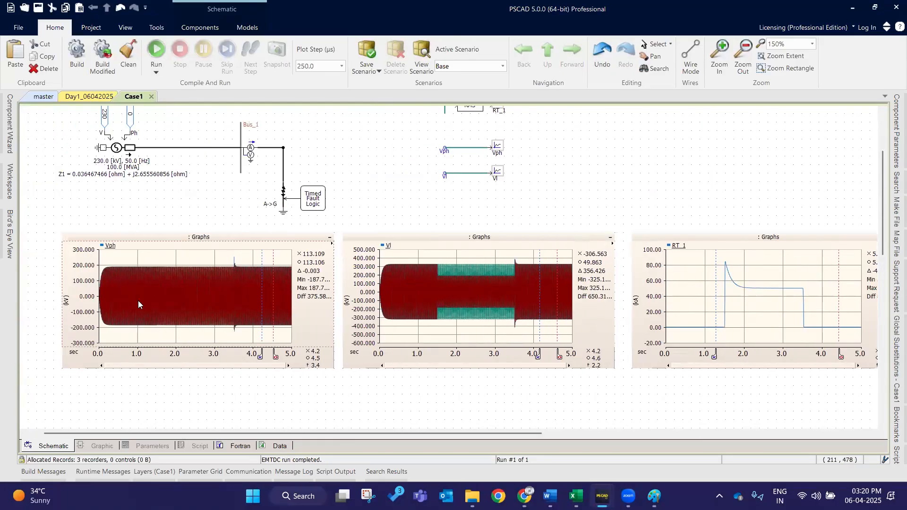
{"action": "scroll", "coordinate": [143, 314], "scroll_direction": "up", "scroll_amount": 2}
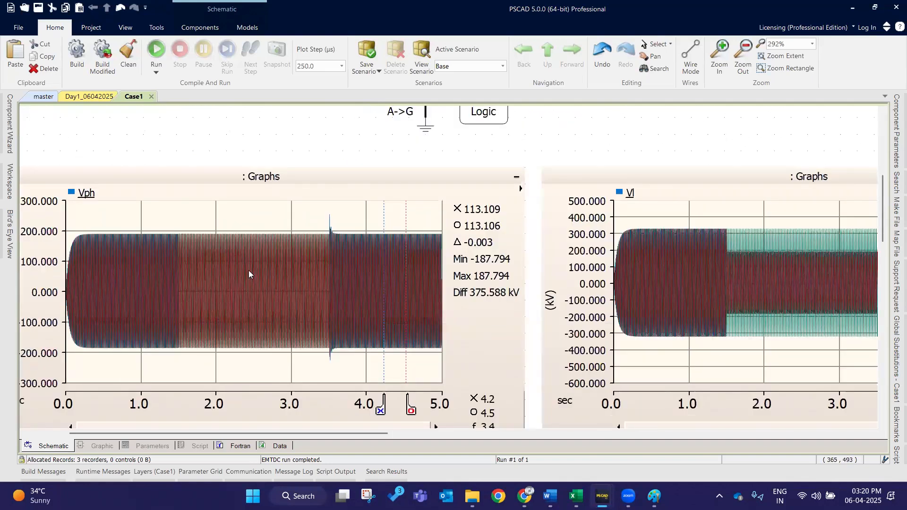
{"action": "scroll", "coordinate": [442, 238], "scroll_direction": "up", "scroll_amount": 3}
{"action": "double_click", "coordinate": [442, 238]}
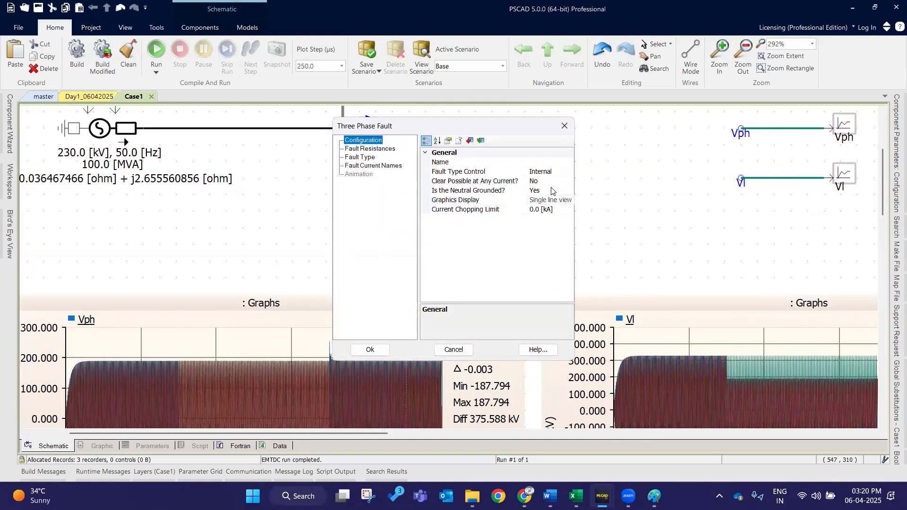
{"action": "left_click", "coordinate": [371, 156]}
{"action": "double_click", "coordinate": [543, 172]}
{"action": "double_click", "coordinate": [546, 182]}
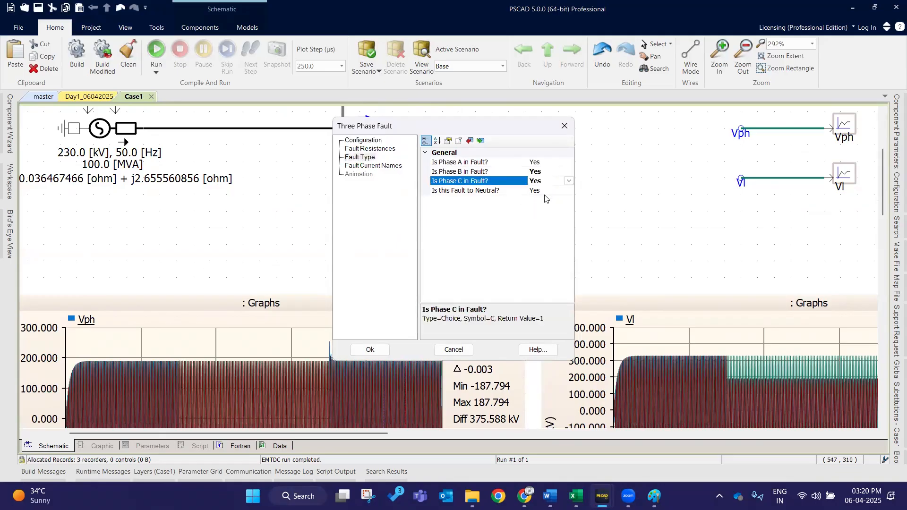
{"action": "left_click", "coordinate": [545, 189]}
{"action": "left_click", "coordinate": [369, 349]}
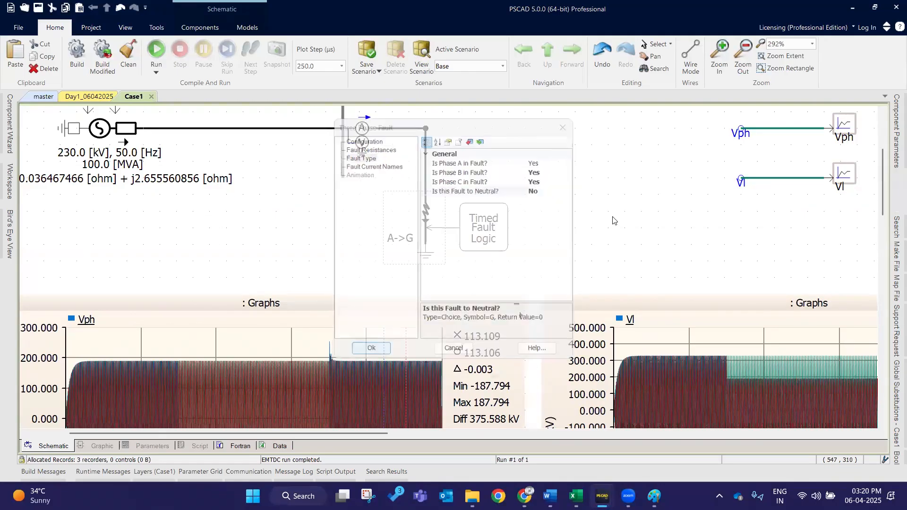
{"action": "left_click", "coordinate": [157, 51]}
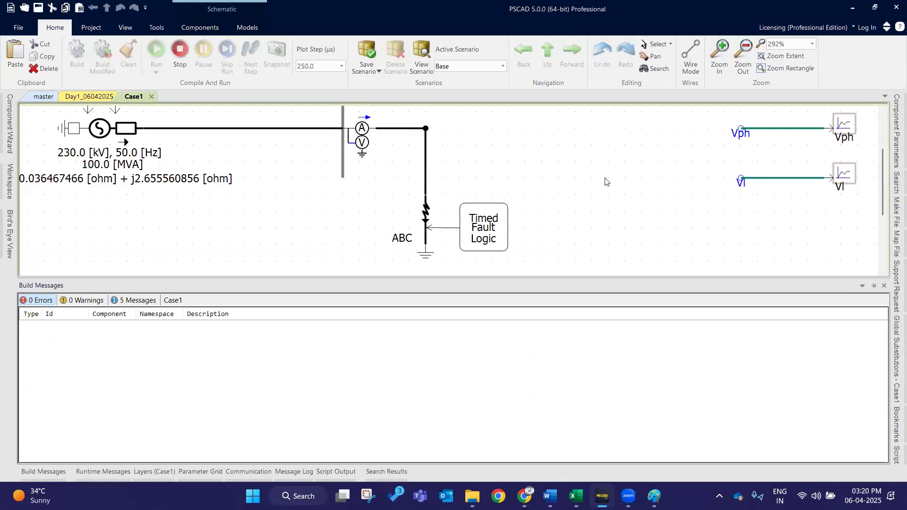
Check the 3ph (SC) current in the grid data on the Source sheet of Book1.xlsx in Excel, and return to PSCAD.
{"action": "mouse_move", "coordinate": [576, 496]}
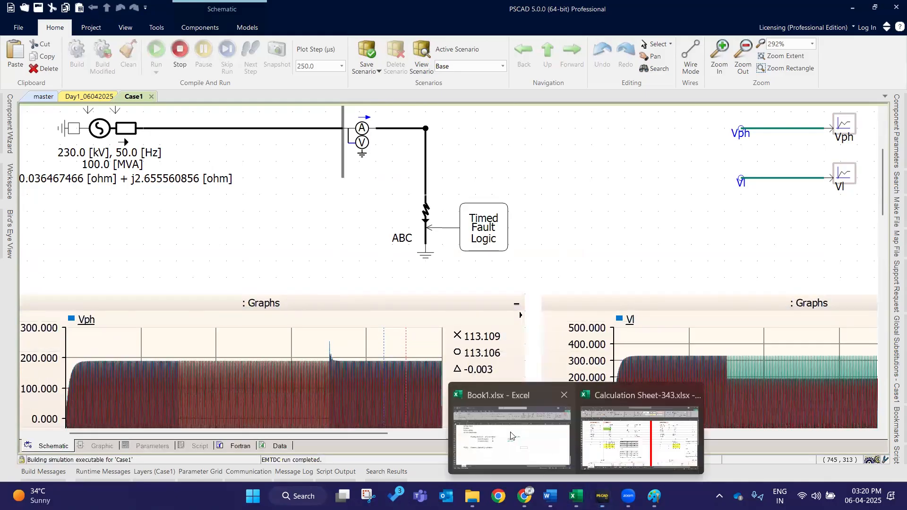
{"action": "left_click", "coordinate": [510, 434]}
{"action": "scroll", "coordinate": [247, 264], "scroll_direction": "up", "scroll_amount": 7}
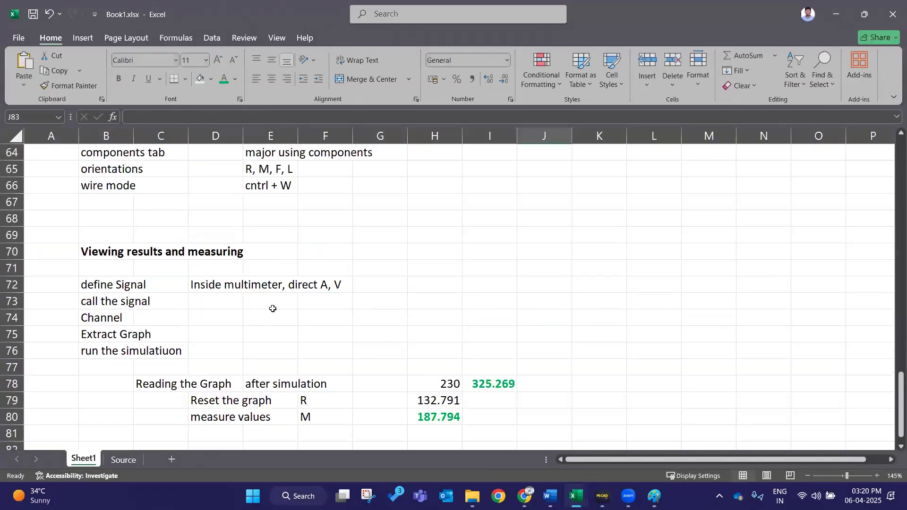
{"action": "scroll", "coordinate": [245, 354], "scroll_direction": "down", "scroll_amount": 9}
{"action": "scroll", "coordinate": [245, 356], "scroll_direction": "up", "scroll_amount": 2}
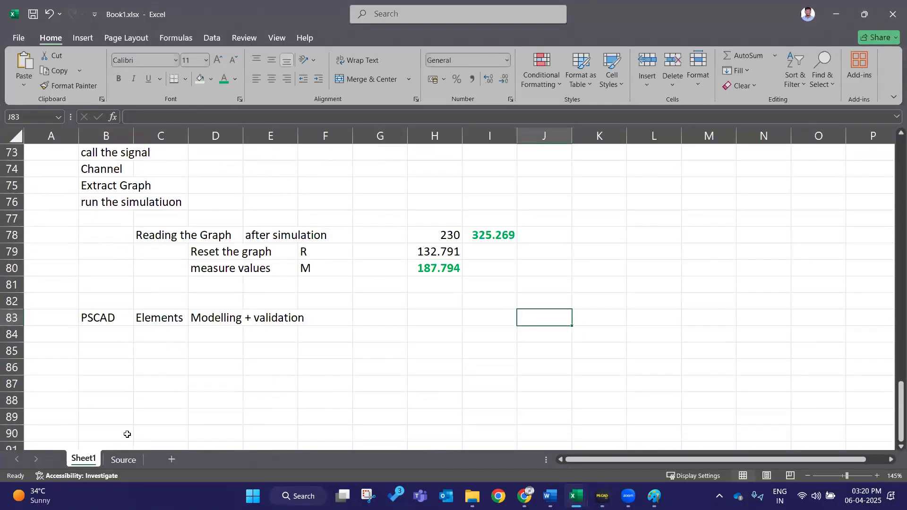
{"action": "left_click", "coordinate": [123, 460]}
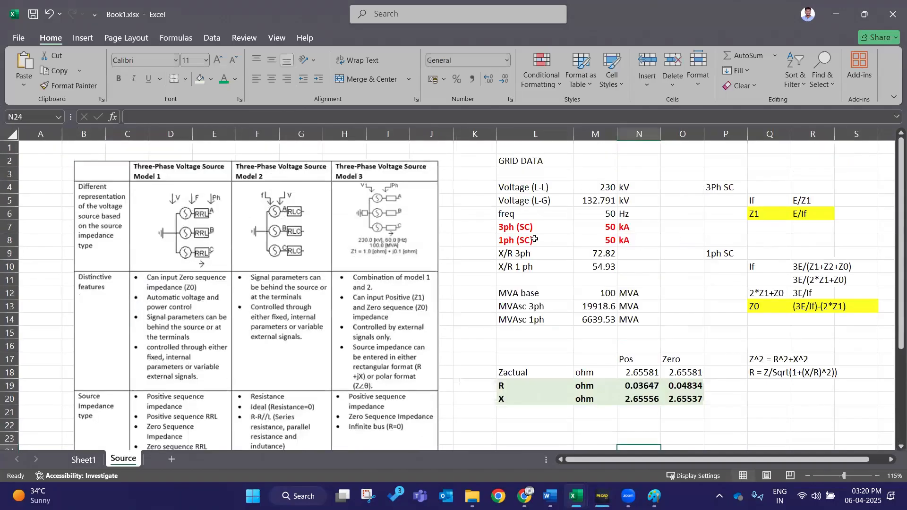
{"action": "left_click_drag", "start_coordinate": [567, 232], "coordinate": [629, 228]}
{"action": "left_click", "coordinate": [638, 227]}
{"action": "double_click", "coordinate": [686, 228]}
{"action": "left_click", "coordinate": [836, 9]}
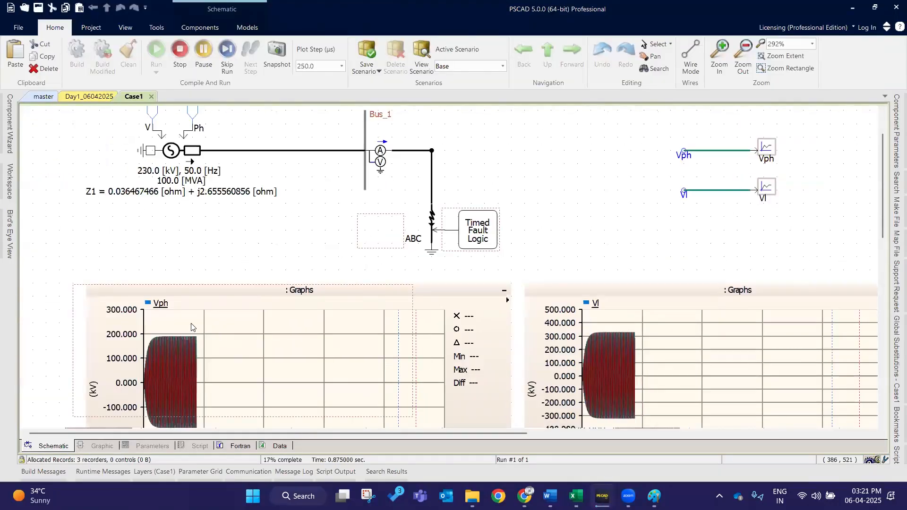
Place the RT_1 graph's two markers at about 2.8 s and 3.3 s to measure the steady fault current.
{"action": "scroll", "coordinate": [191, 325], "scroll_direction": "down", "scroll_amount": 2}
{"action": "scroll", "coordinate": [269, 325], "scroll_direction": "down", "scroll_amount": 1}
{"action": "scroll", "coordinate": [265, 326], "scroll_direction": "down", "scroll_amount": 2}
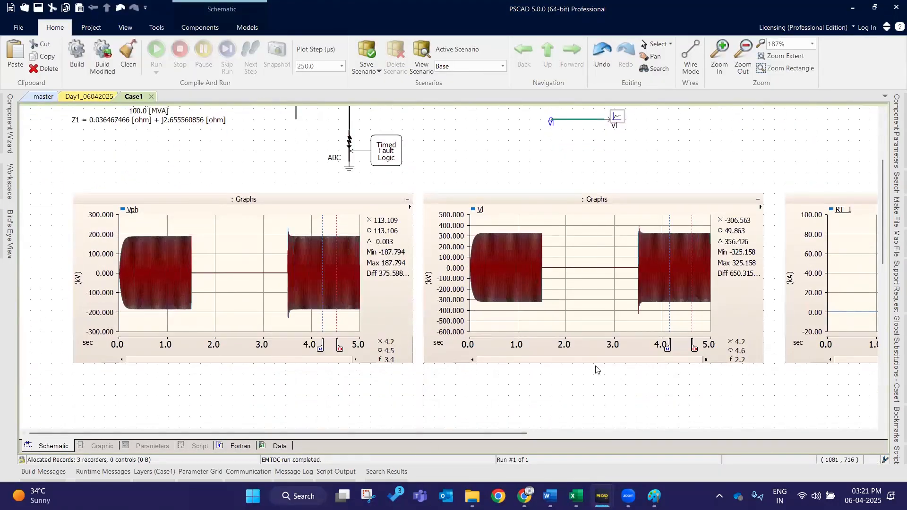
{"action": "left_click", "coordinate": [289, 196]}
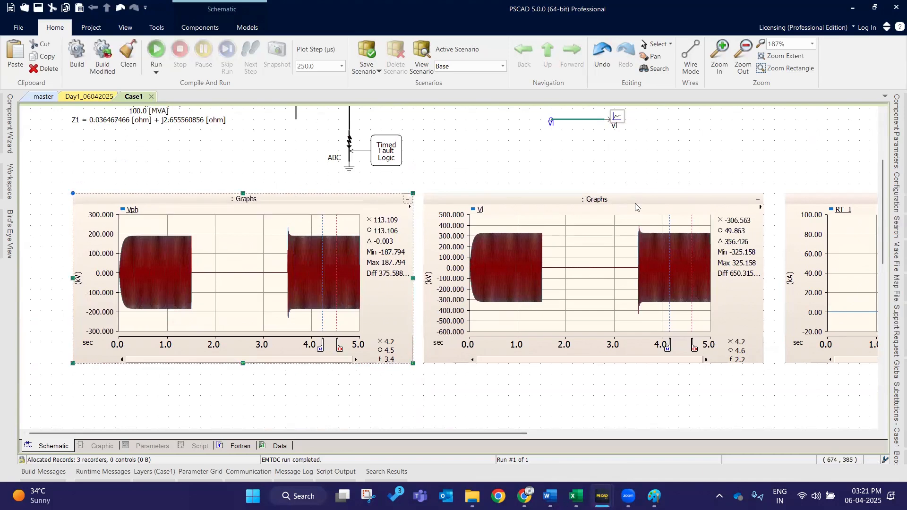
{"action": "left_click", "coordinate": [614, 201]}
{"action": "left_click", "coordinate": [598, 433]}
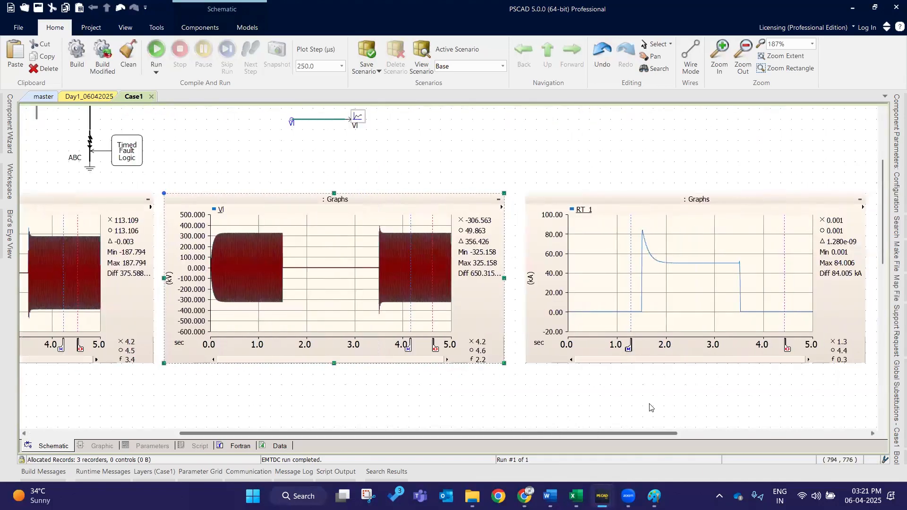
{"action": "left_click", "coordinate": [662, 201]}
{"action": "left_click_drag", "start_coordinate": [629, 349], "coordinate": [690, 349]}
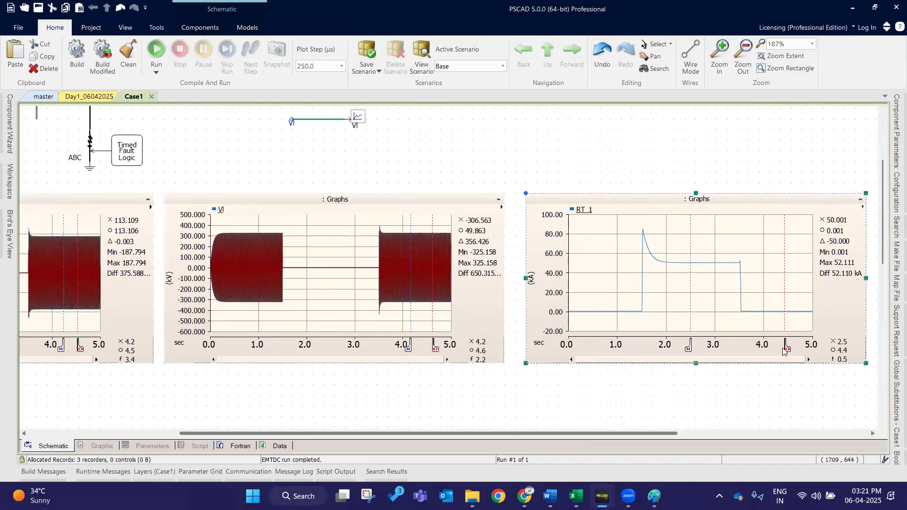
{"action": "left_click_drag", "start_coordinate": [787, 348], "coordinate": [703, 349]}
{"action": "left_click", "coordinate": [814, 384]}
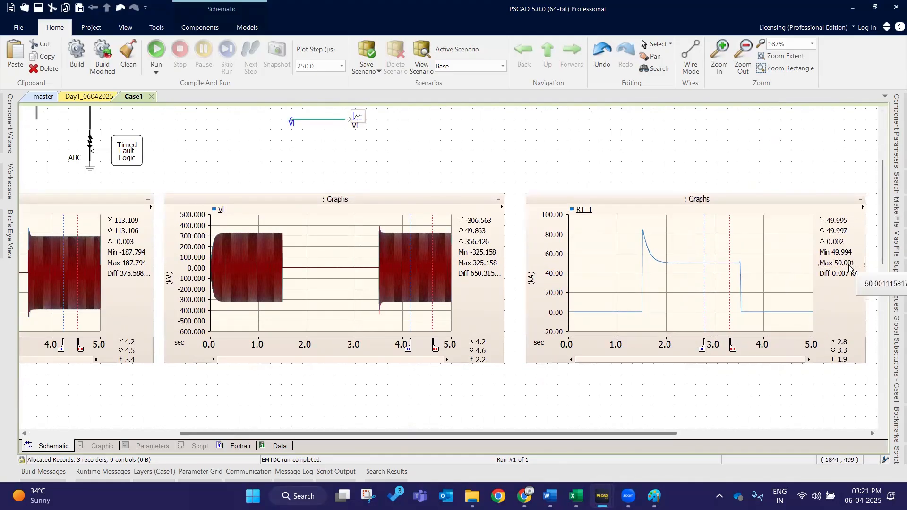
{"action": "left_click", "coordinate": [779, 324]}
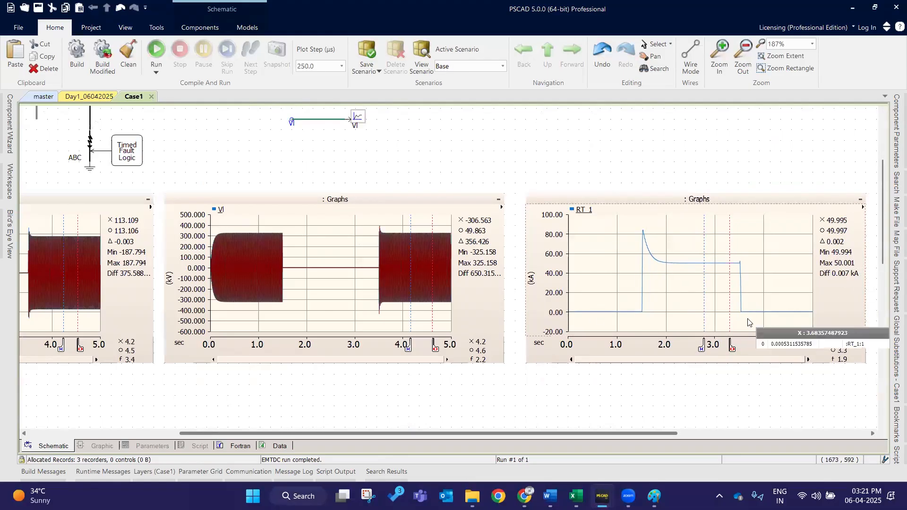
Switch the Vl graph's active trace to 2 and 3 to compare their readings, and make trace 1 active again.
{"action": "left_click", "coordinate": [589, 209]}
{"action": "mouse_move", "coordinate": [591, 213]}
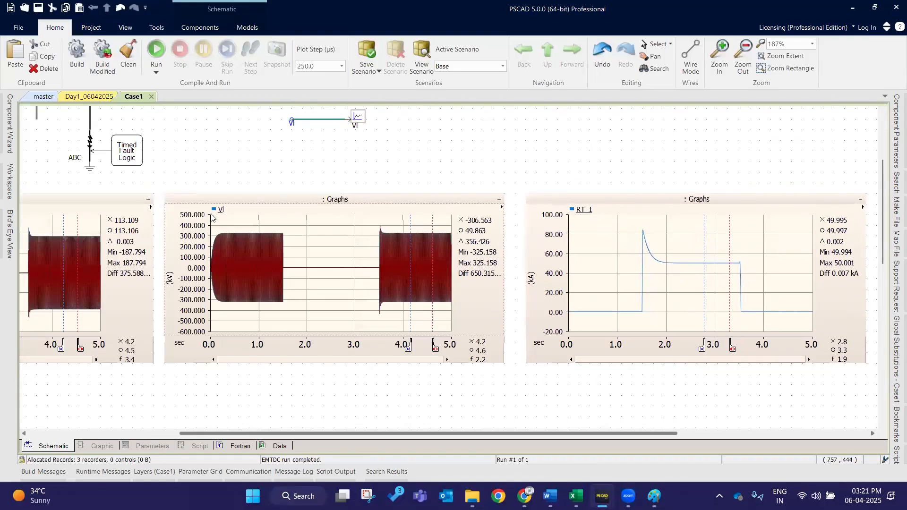
{"action": "mouse_move", "coordinate": [222, 212]}
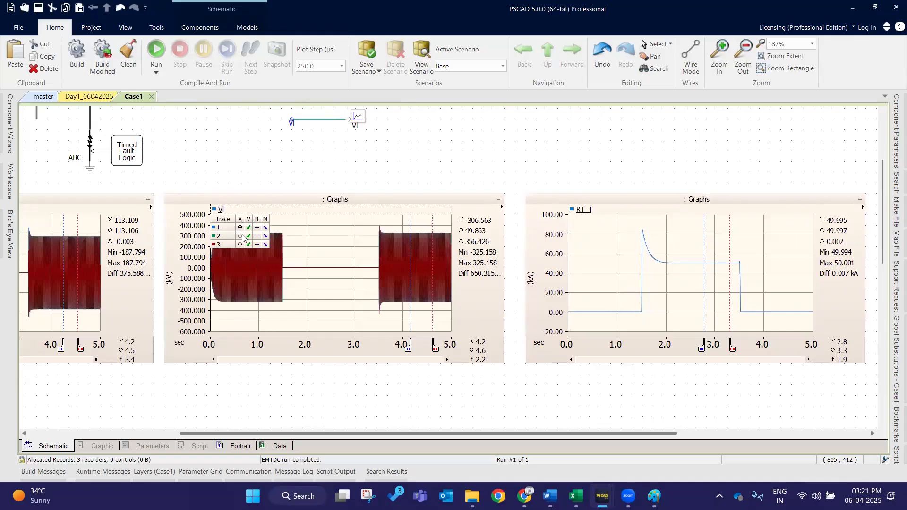
{"action": "left_click", "coordinate": [240, 236]}
{"action": "left_click", "coordinate": [241, 244]}
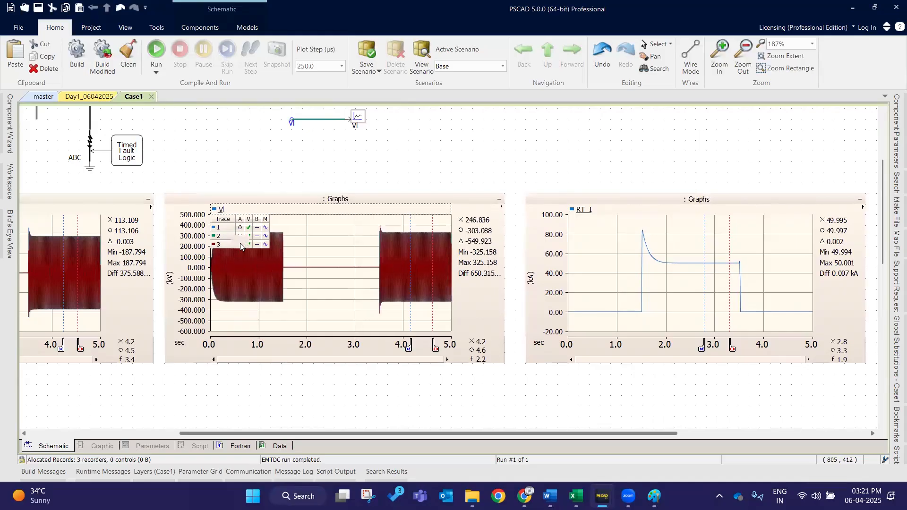
{"action": "left_click", "coordinate": [241, 236]}
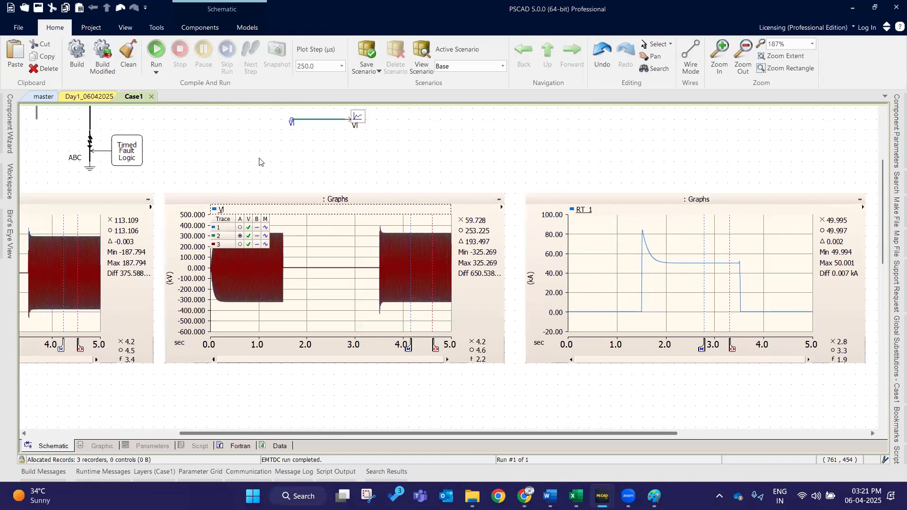
{"action": "left_click", "coordinate": [252, 274]}
{"action": "mouse_move", "coordinate": [253, 265]}
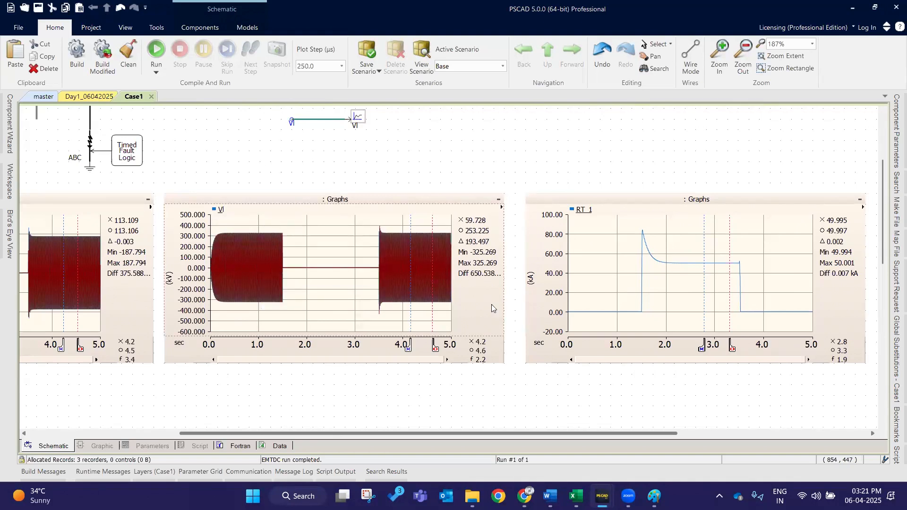
{"action": "double_click", "coordinate": [226, 213]}
{"action": "left_click", "coordinate": [303, 108]}
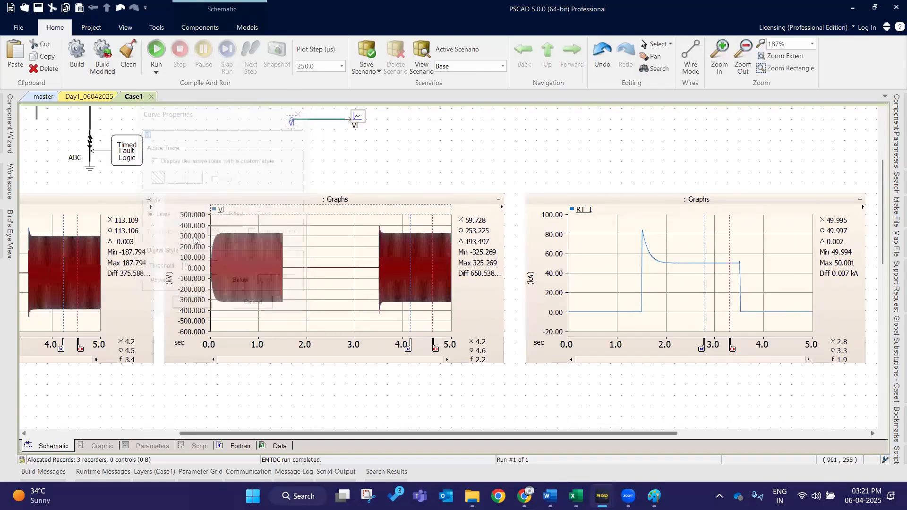
{"action": "mouse_move", "coordinate": [221, 210]}
{"action": "left_click", "coordinate": [240, 228]}
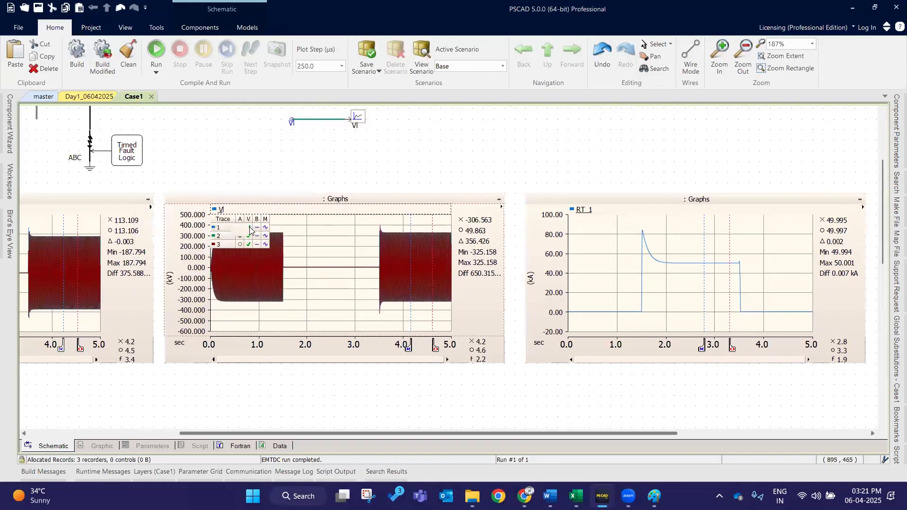
Hide all three Vl traces, show each one individually, and restore the visibility of all three.
{"action": "left_click", "coordinate": [248, 244]}
{"action": "left_click", "coordinate": [249, 236]}
{"action": "left_click", "coordinate": [249, 228]}
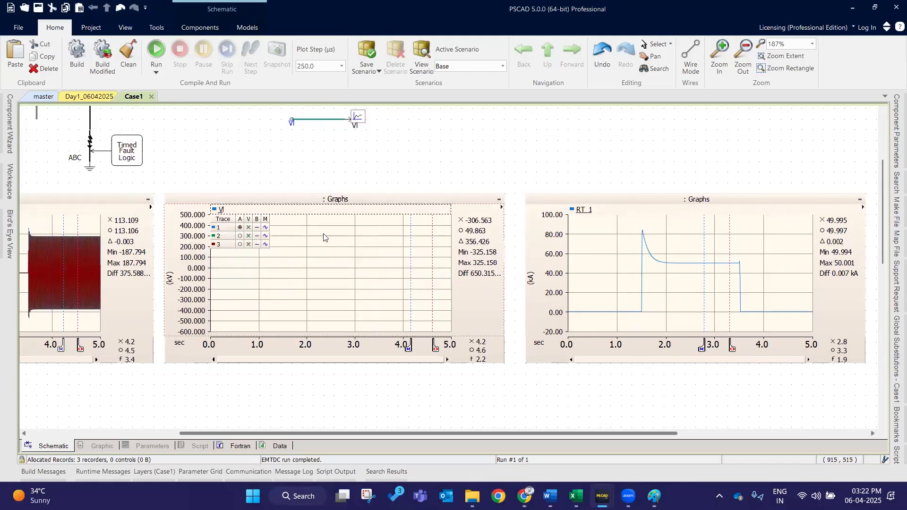
{"action": "left_click", "coordinate": [249, 228]}
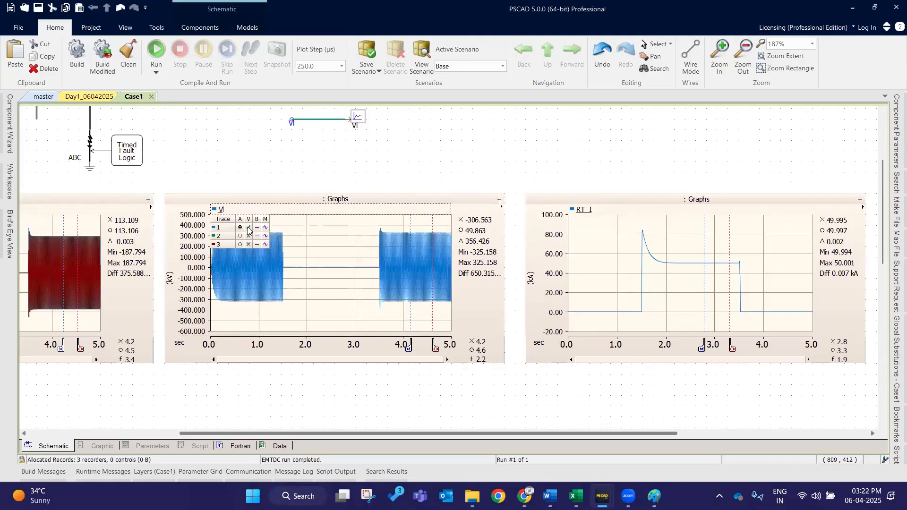
{"action": "left_click", "coordinate": [249, 228]}
{"action": "left_click", "coordinate": [249, 236]}
{"action": "left_click", "coordinate": [248, 235]}
{"action": "left_click", "coordinate": [249, 244]}
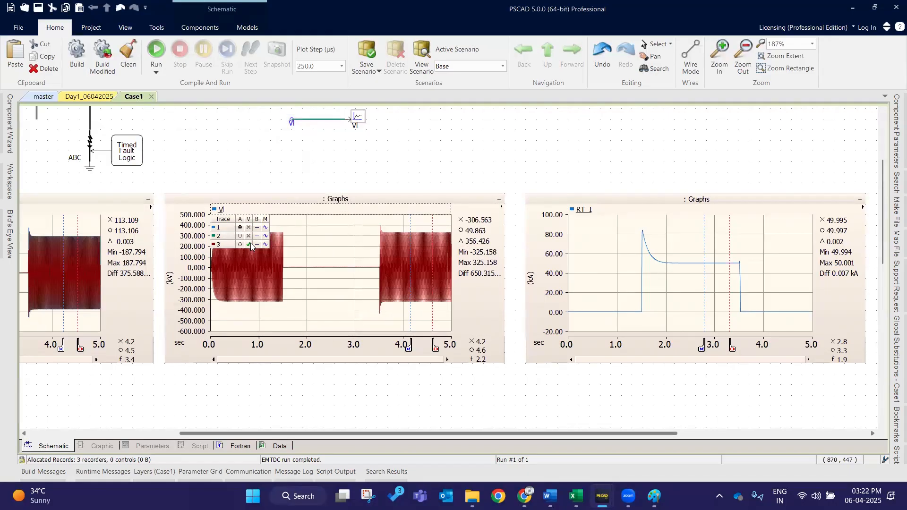
{"action": "left_click", "coordinate": [249, 236]}
{"action": "left_click", "coordinate": [249, 227]}
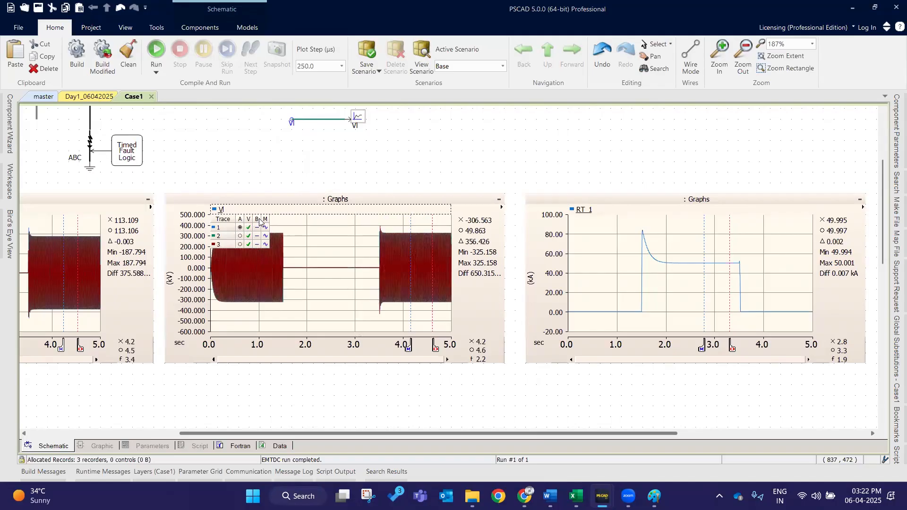
Make all three Vl traces and the RT_1 trace bold.
{"action": "left_click", "coordinate": [257, 228]}
{"action": "left_click", "coordinate": [258, 236]}
{"action": "left_click", "coordinate": [257, 245]}
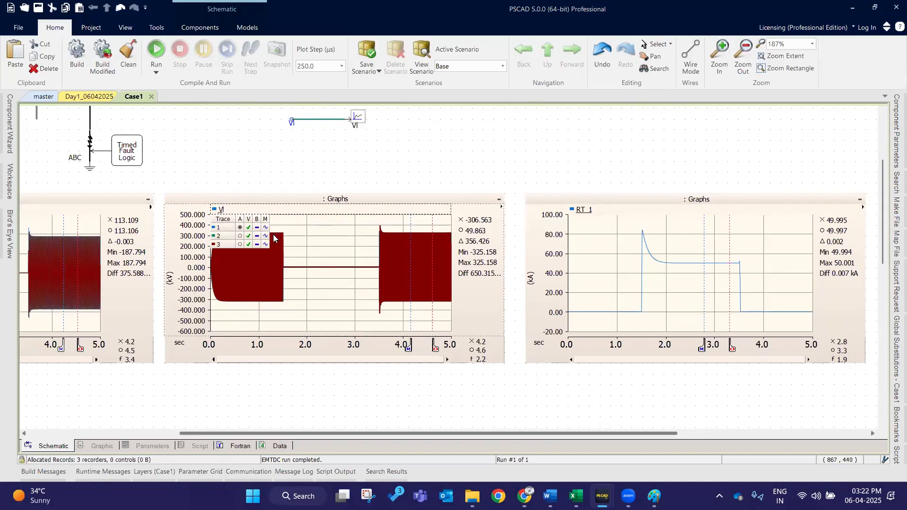
{"action": "left_click", "coordinate": [266, 228]}
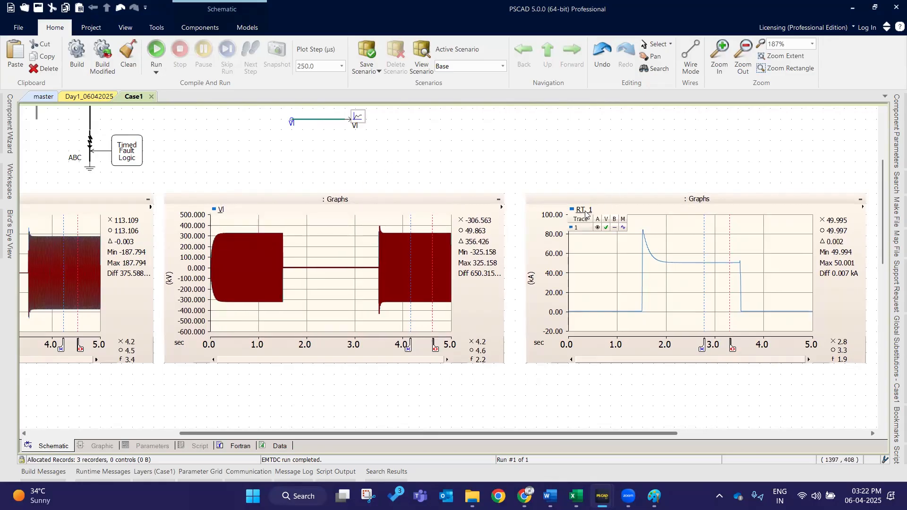
{"action": "left_click", "coordinate": [614, 228]}
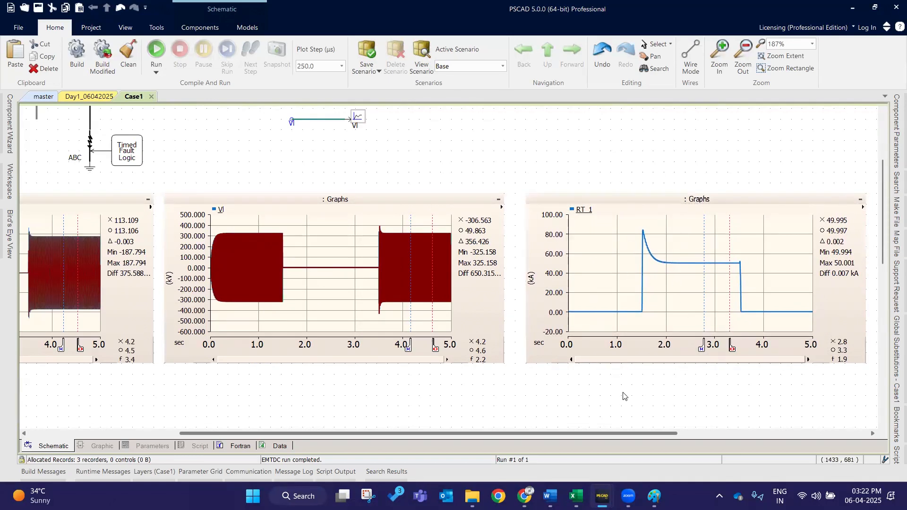
Copy the RT_1 graph frame in PSCAD and paste it into the Source sheet of Book1.xlsx in Excel.
{"action": "left_click", "coordinate": [597, 198]}
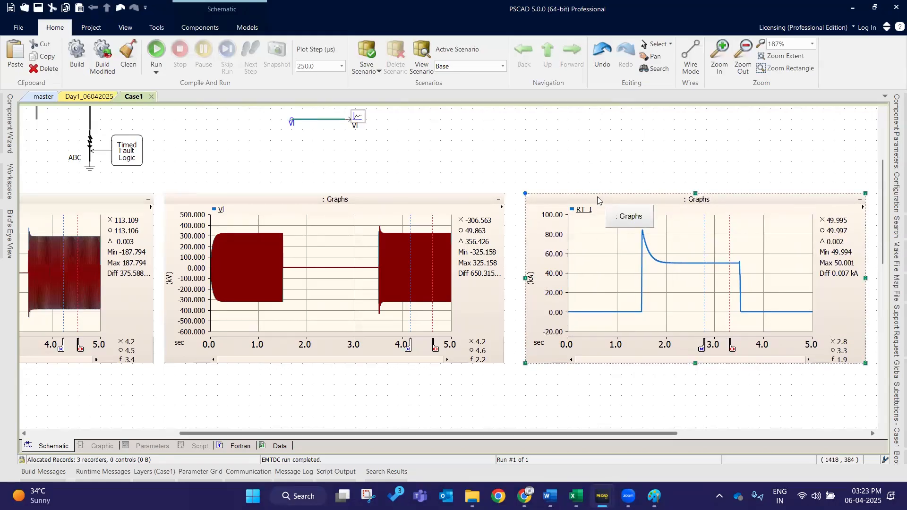
{"action": "right_click", "coordinate": [603, 201]}
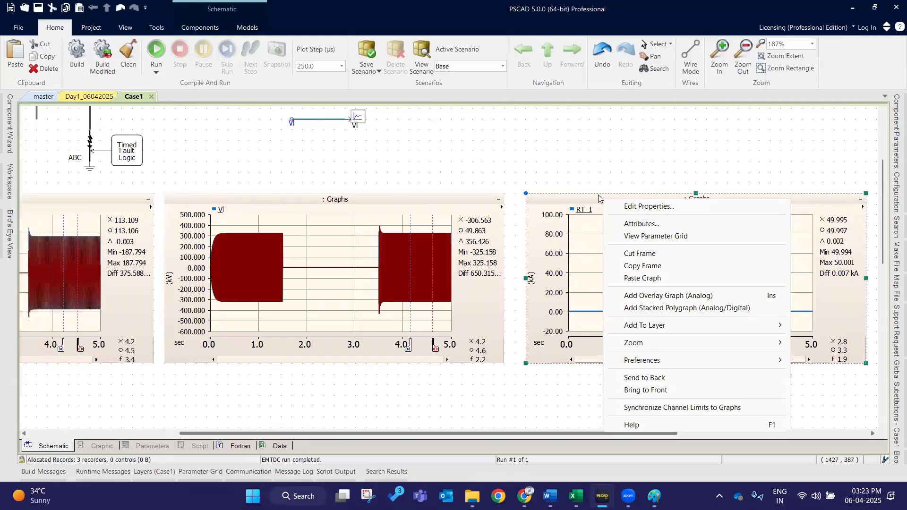
{"action": "left_click", "coordinate": [665, 266]}
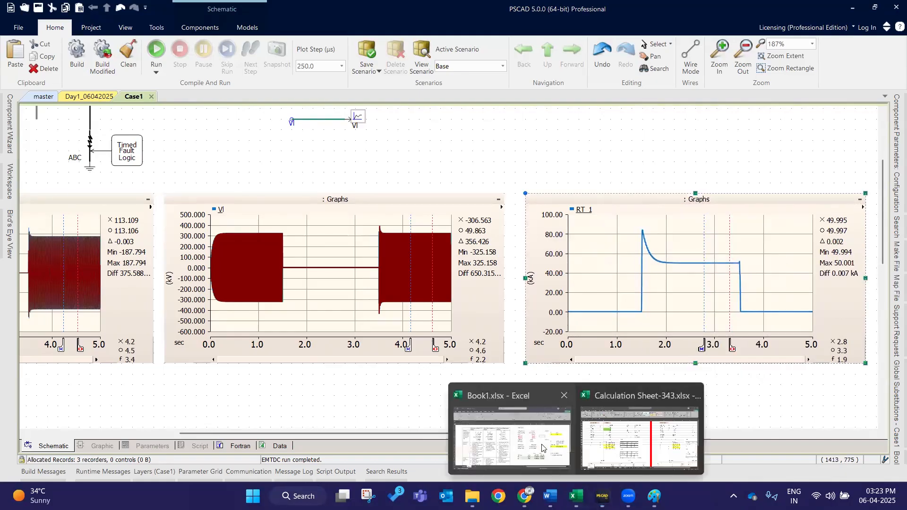
{"action": "left_click", "coordinate": [575, 496]}
{"action": "scroll", "coordinate": [569, 300], "scroll_direction": "down", "scroll_amount": 5}
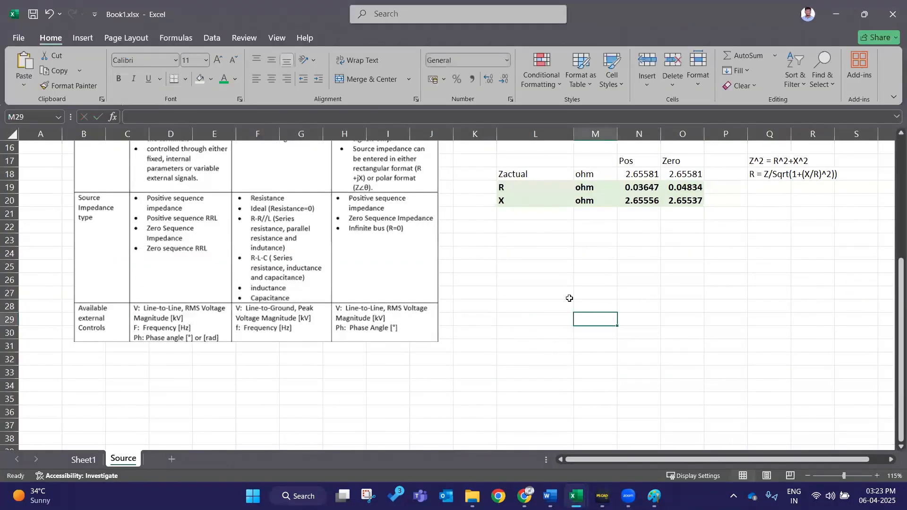
{"action": "key", "text": "ctrl+v"}
Shrink the pasted RT_1 graph picture and move it down to about row 38, below the impedance results.
{"action": "left_click_drag", "start_coordinate": [690, 354], "coordinate": [583, 266]}
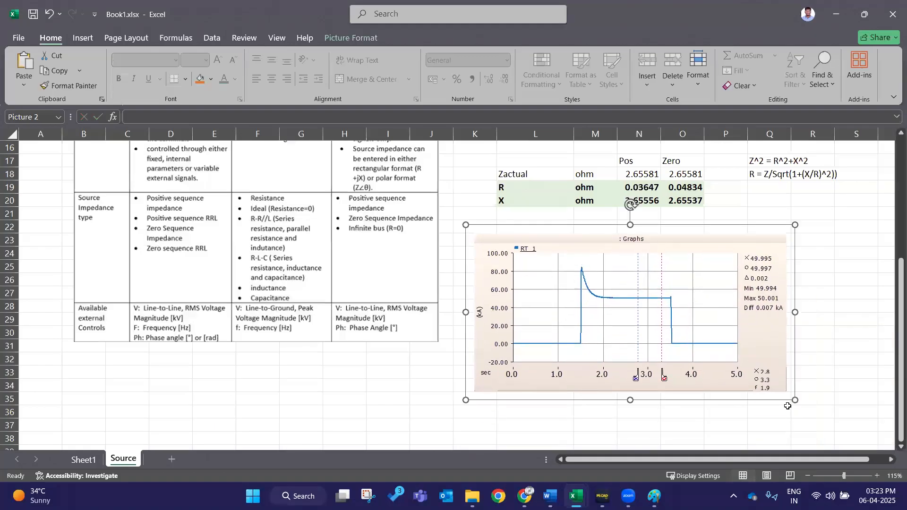
{"action": "left_click_drag", "start_coordinate": [791, 399], "coordinate": [750, 376]}
{"action": "left_click_drag", "start_coordinate": [597, 275], "coordinate": [640, 360]}
{"action": "scroll", "coordinate": [633, 315], "scroll_direction": "down", "scroll_amount": 6}
{"action": "left_click_drag", "start_coordinate": [626, 195], "coordinate": [595, 319]}
{"action": "scroll", "coordinate": [595, 319], "scroll_direction": "up", "scroll_amount": 6}
Copy the voltage values in H78:I80 of Sheet1 and paste them at L23 of the Source sheet.
{"action": "left_click", "coordinate": [84, 459]}
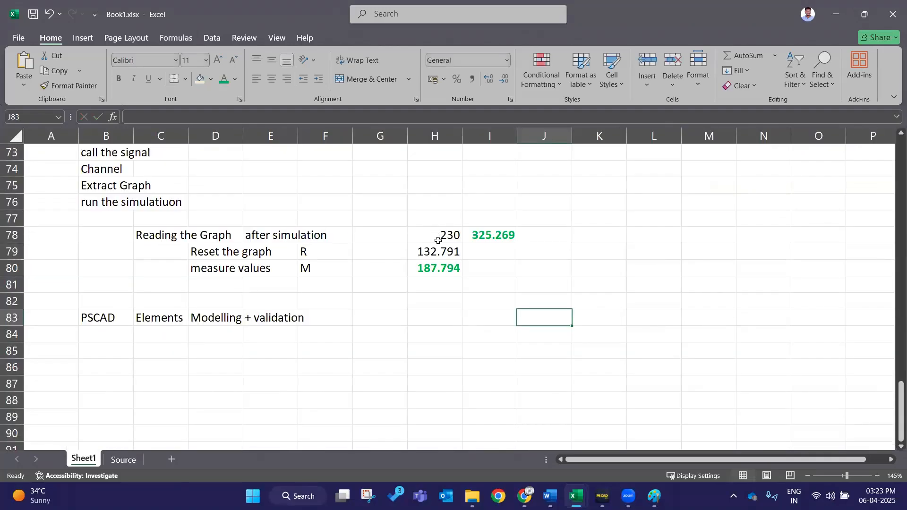
{"action": "left_click_drag", "start_coordinate": [435, 235], "coordinate": [504, 269]}
{"action": "key", "text": "ctrl+c"}
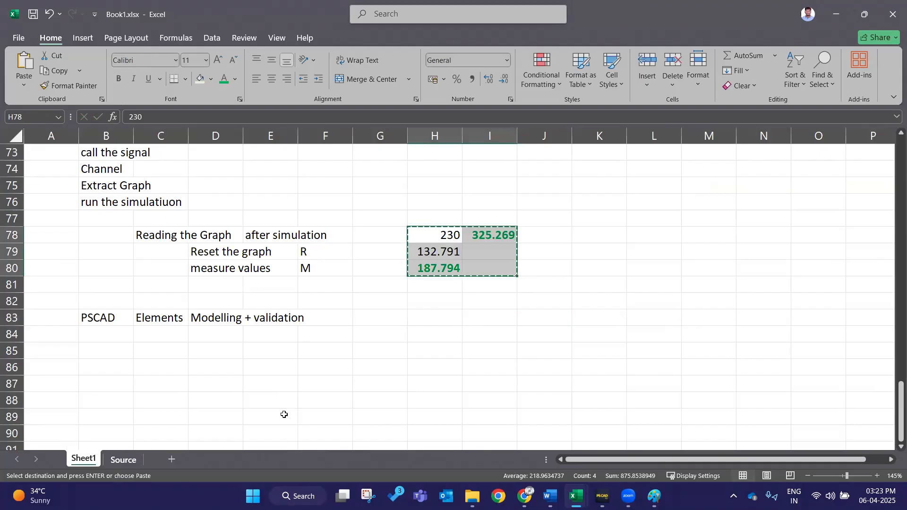
{"action": "key", "text": "ctrl+Page_Down"}
{"action": "left_click", "coordinate": [570, 241]}
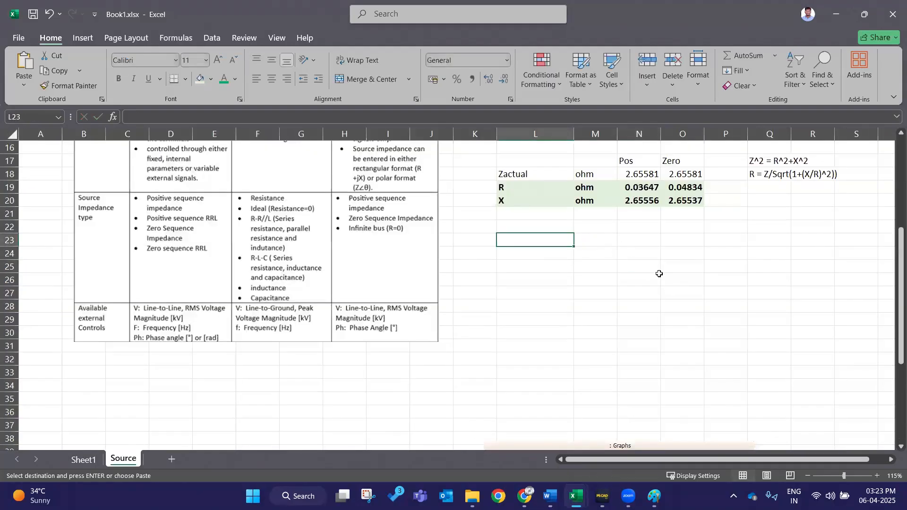
{"action": "key", "text": "ctrl+v"}
{"action": "left_click", "coordinate": [712, 320]}
Move the RT_1 graph picture up to about row 31, beneath the pasted voltage values.
{"action": "scroll", "coordinate": [660, 280], "scroll_direction": "down", "scroll_amount": 4}
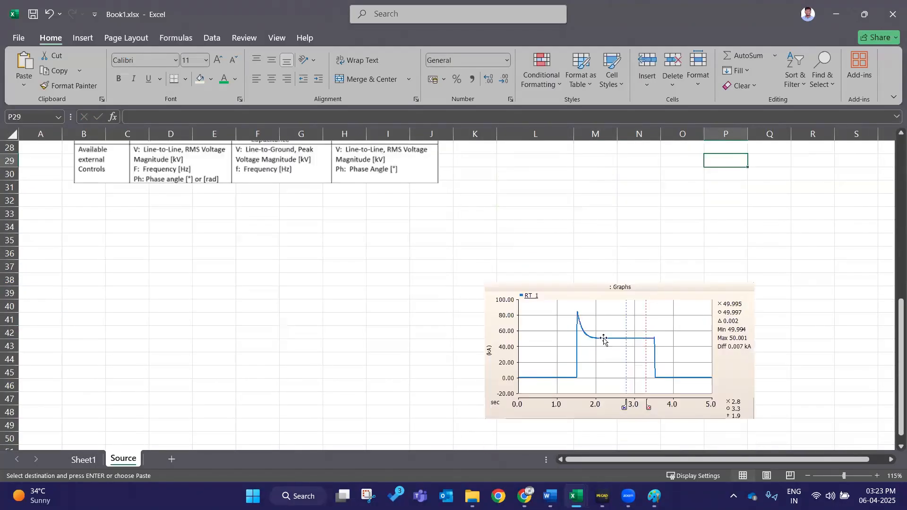
{"action": "left_click_drag", "start_coordinate": [603, 338], "coordinate": [675, 299]}
{"action": "scroll", "coordinate": [687, 326], "scroll_direction": "up", "scroll_amount": 3}
{"action": "left_click_drag", "start_coordinate": [705, 411], "coordinate": [674, 323]}
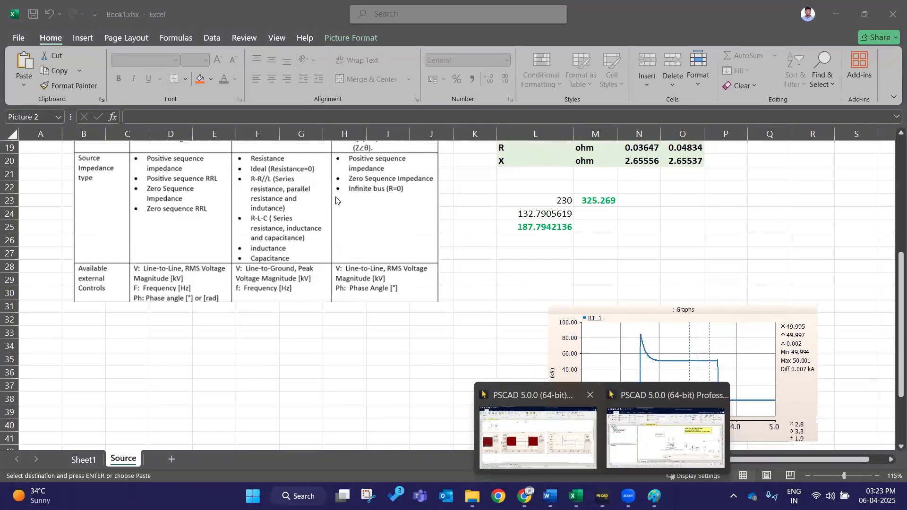
Copy the Vl graph frame from PSCAD into the Source sheet and align its picture beside the RT_1 graph.
{"action": "left_click", "coordinate": [539, 441]}
{"action": "left_click", "coordinate": [359, 198]}
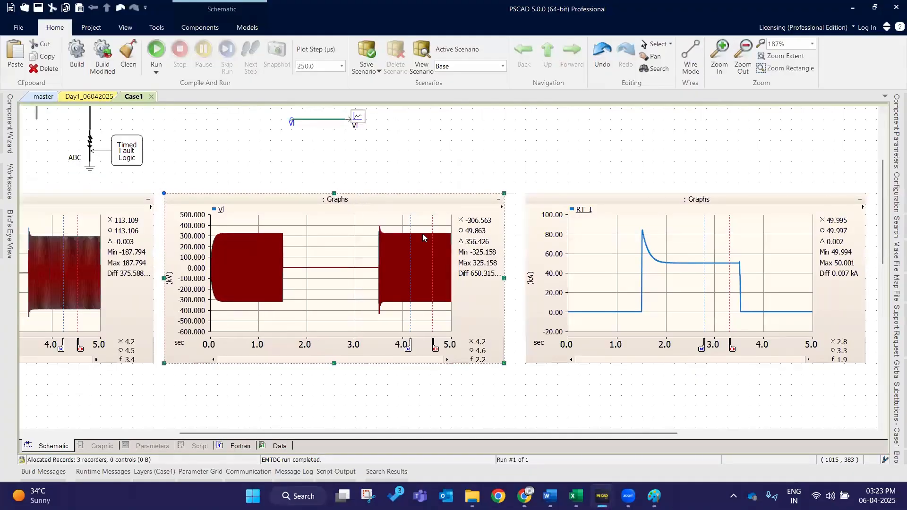
{"action": "mouse_move", "coordinate": [576, 495]}
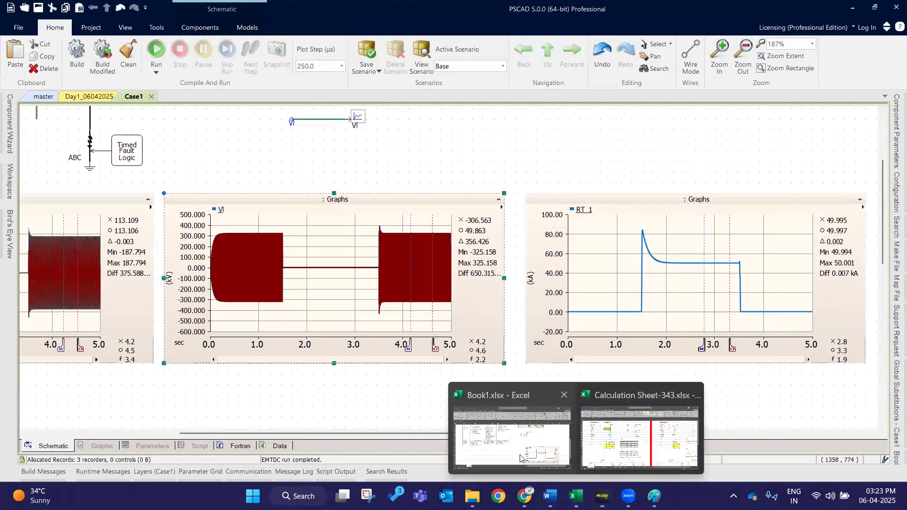
{"action": "left_click", "coordinate": [522, 457]}
{"action": "key", "text": "ctrl+v"}
{"action": "left_click_drag", "start_coordinate": [348, 405], "coordinate": [370, 320]}
{"action": "left_click_drag", "start_coordinate": [657, 327], "coordinate": [660, 337]}
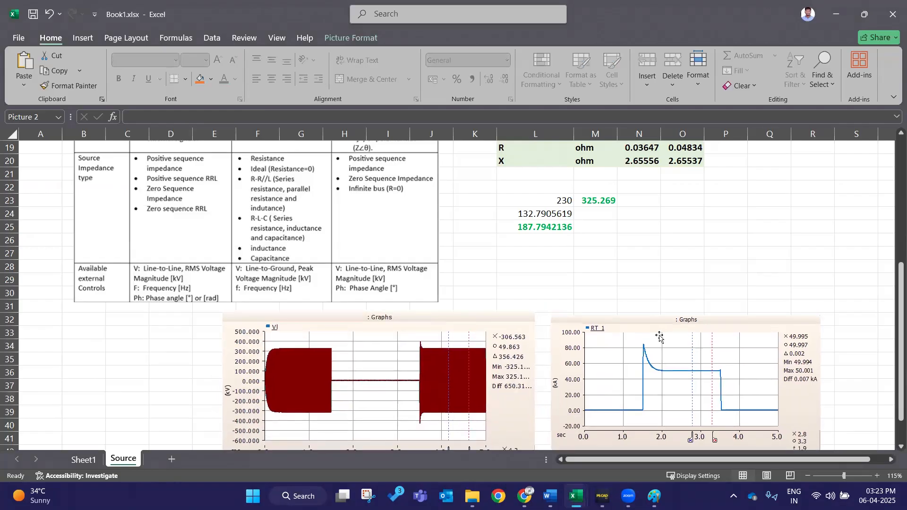
{"action": "left_click_drag", "start_coordinate": [356, 377], "coordinate": [362, 380]}
Copy the Vph graph frame from PSCAD and paste it into the Source sheet near the Vl graph picture.
{"action": "left_click", "coordinate": [525, 394]}
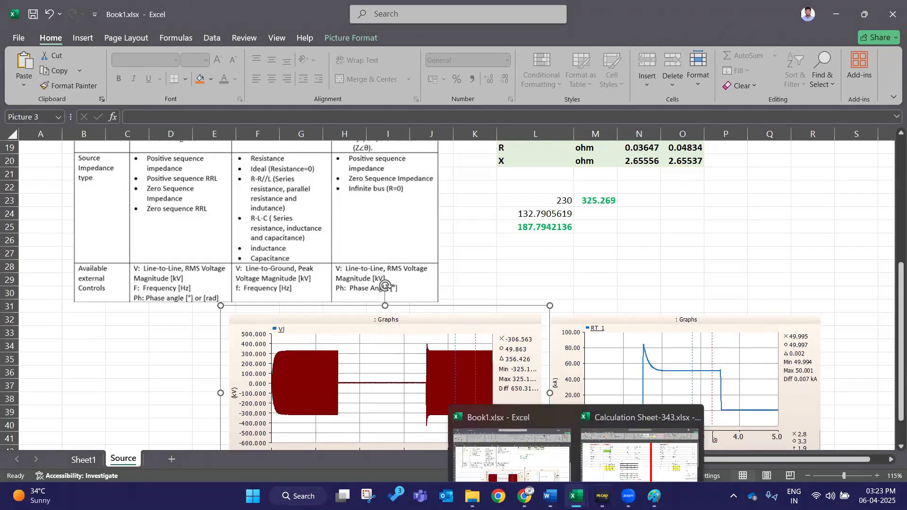
{"action": "left_click", "coordinate": [404, 444]}
{"action": "left_click_drag", "start_coordinate": [400, 435], "coordinate": [251, 435]}
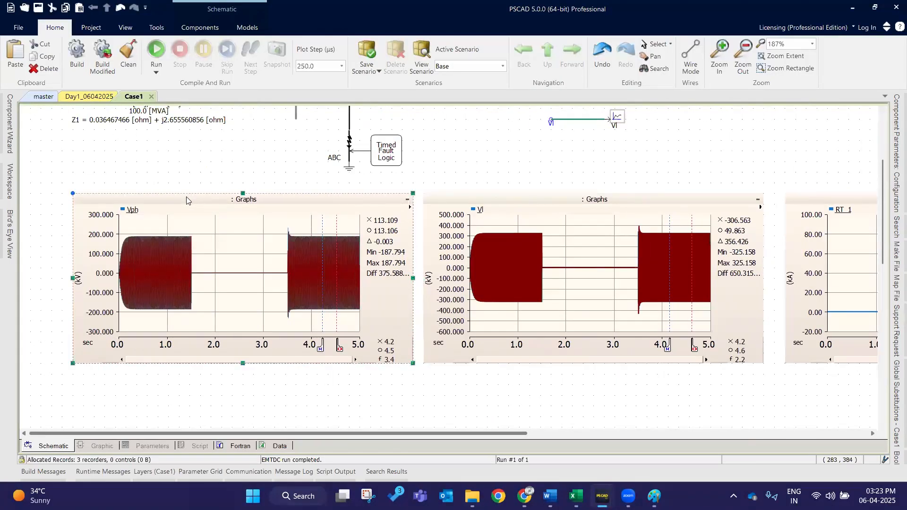
{"action": "mouse_move", "coordinate": [575, 496]}
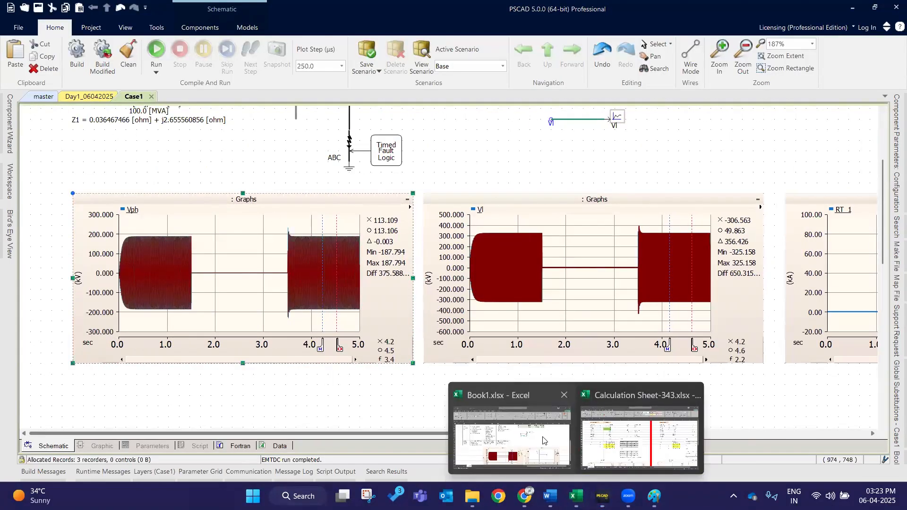
{"action": "left_click", "coordinate": [543, 440]}
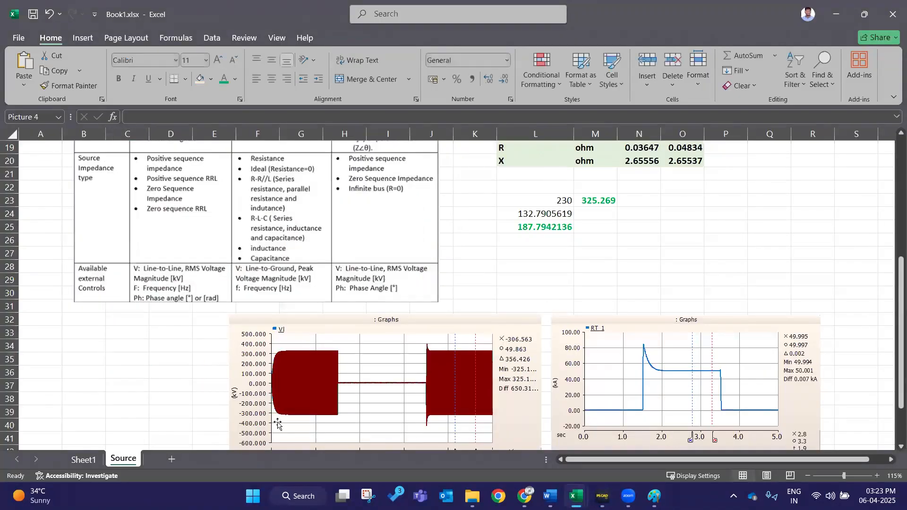
{"action": "key", "text": "ctrl+v"}
{"action": "scroll", "coordinate": [382, 345], "scroll_direction": "down", "scroll_amount": 2}
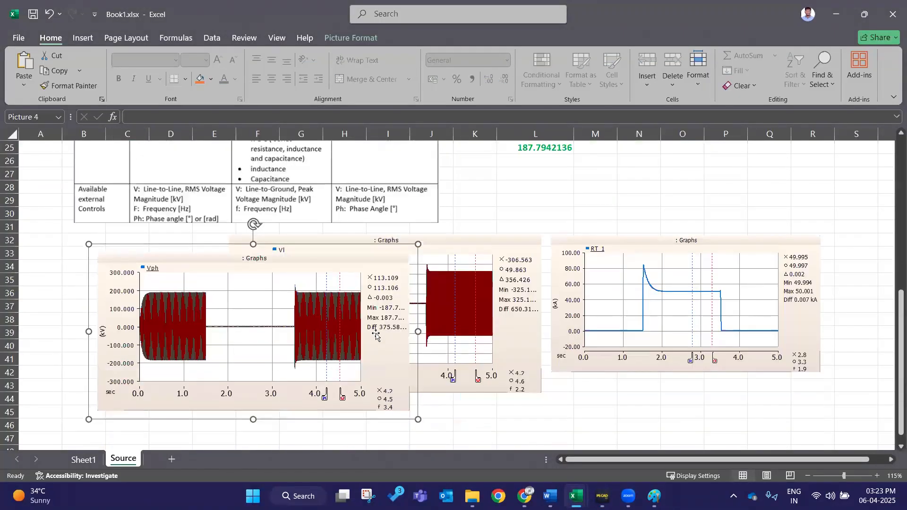
{"action": "left_click_drag", "start_coordinate": [353, 360], "coordinate": [336, 390]}
Arrange the graph pictures with Vph at about row 32, Vl directly beneath it, and RT_1 beside Vph.
{"action": "scroll", "coordinate": [559, 323], "scroll_direction": "up", "scroll_amount": 4}
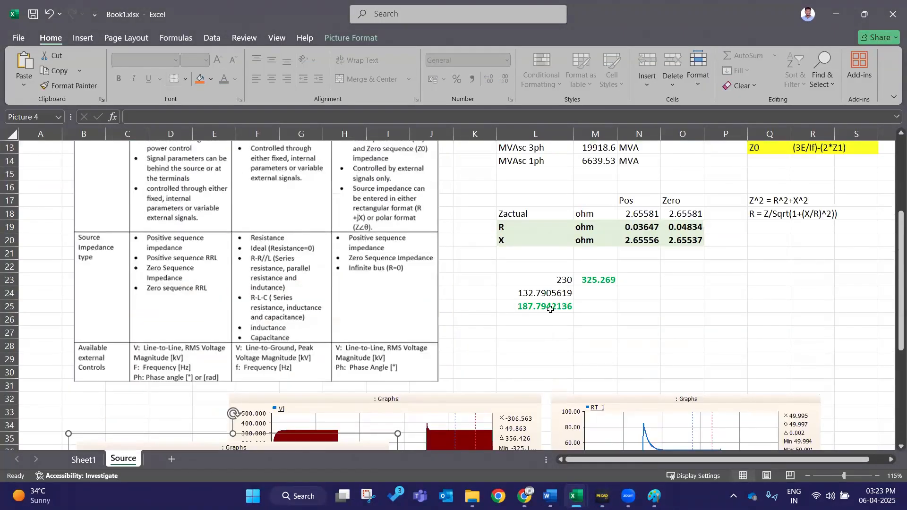
{"action": "scroll", "coordinate": [516, 334], "scroll_direction": "down", "scroll_amount": 6}
{"action": "left_click_drag", "start_coordinate": [223, 298], "coordinate": [198, 245]}
{"action": "left_click_drag", "start_coordinate": [481, 218], "coordinate": [305, 398]}
{"action": "left_click_drag", "start_coordinate": [757, 230], "coordinate": [609, 242]}
{"action": "left_click", "coordinate": [645, 392]}
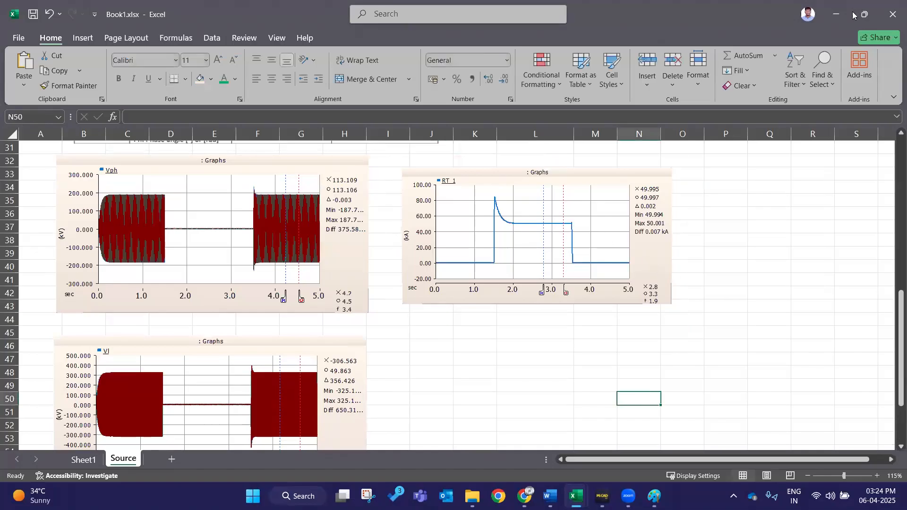
In PSCAD, configure the three-phase fault with only phase A in fault and the fault to neutral set to Yes.
{"action": "left_click", "coordinate": [836, 14]}
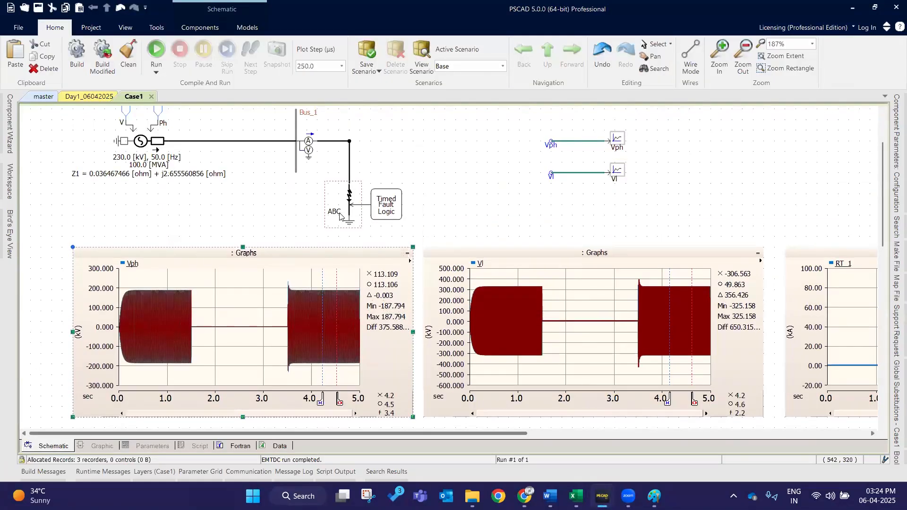
{"action": "left_click", "coordinate": [368, 157]}
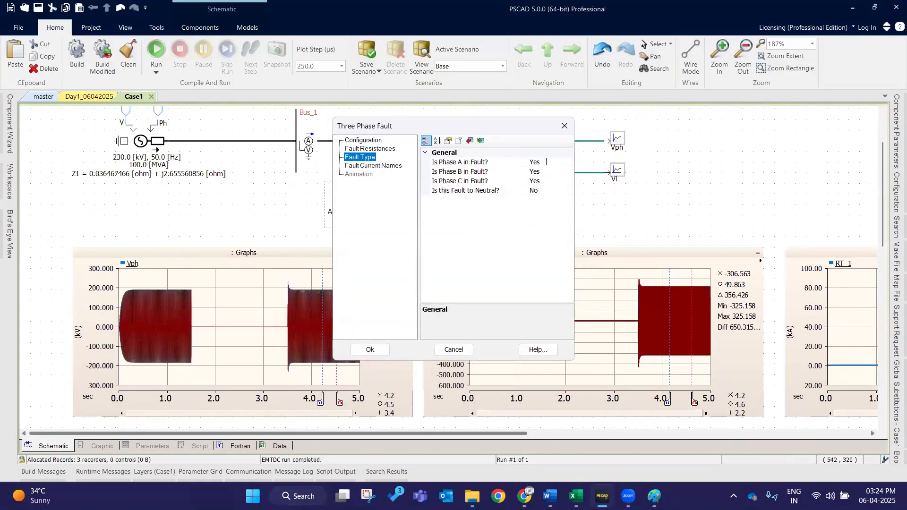
{"action": "left_click", "coordinate": [543, 163]}
{"action": "double_click", "coordinate": [545, 171]}
{"action": "double_click", "coordinate": [546, 181]}
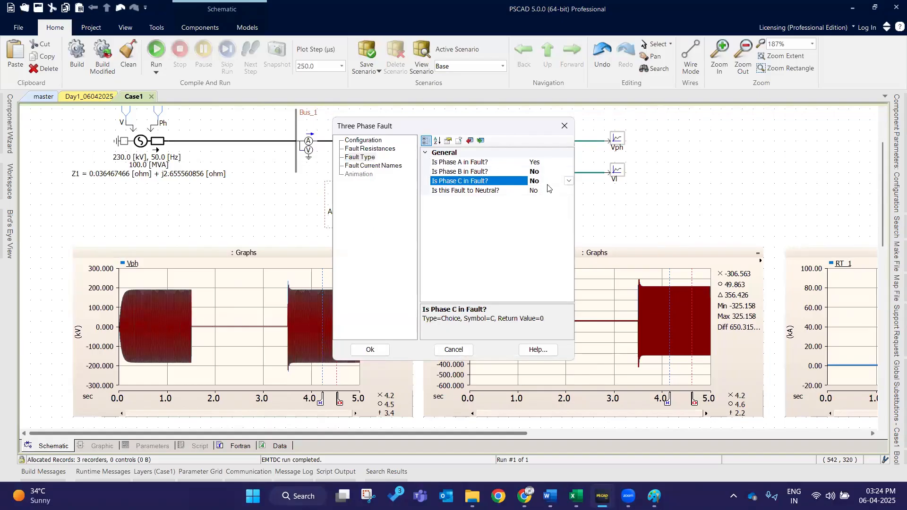
{"action": "left_click", "coordinate": [546, 191]}
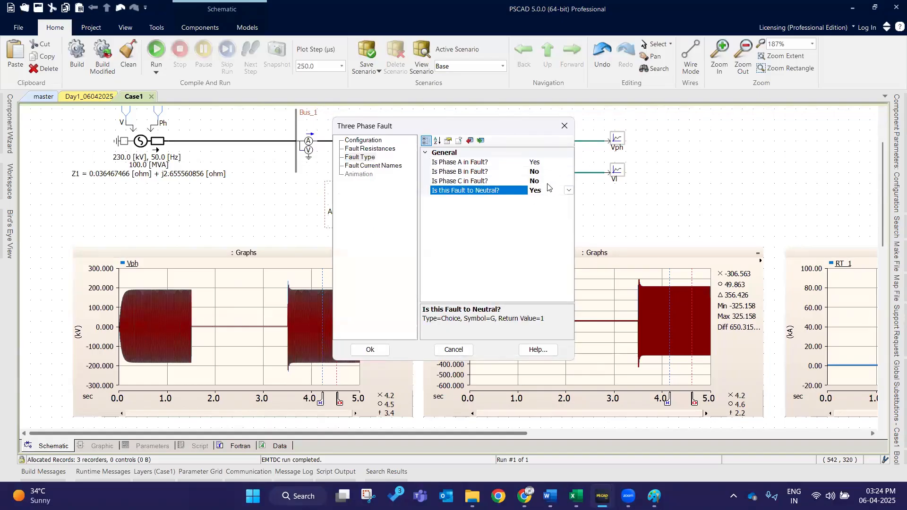
{"action": "left_click", "coordinate": [549, 162]}
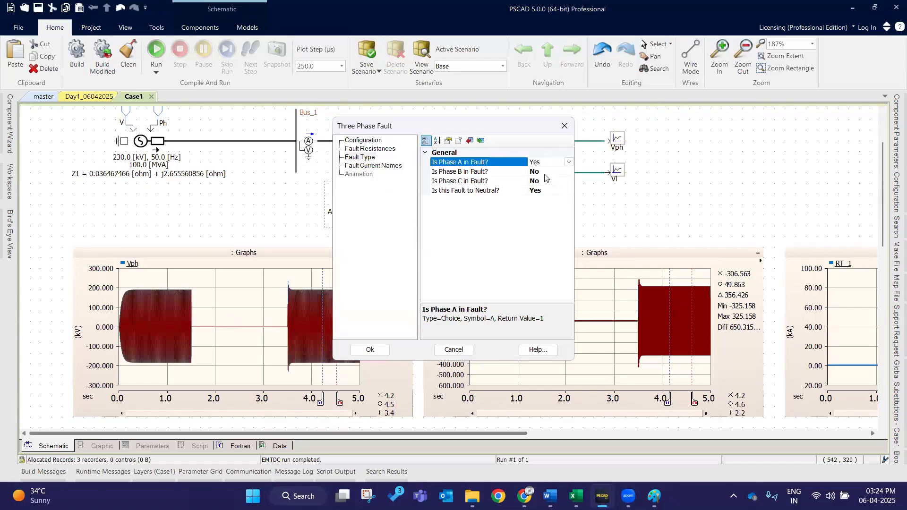
{"action": "left_click", "coordinate": [544, 173]}
{"action": "left_click", "coordinate": [389, 349]}
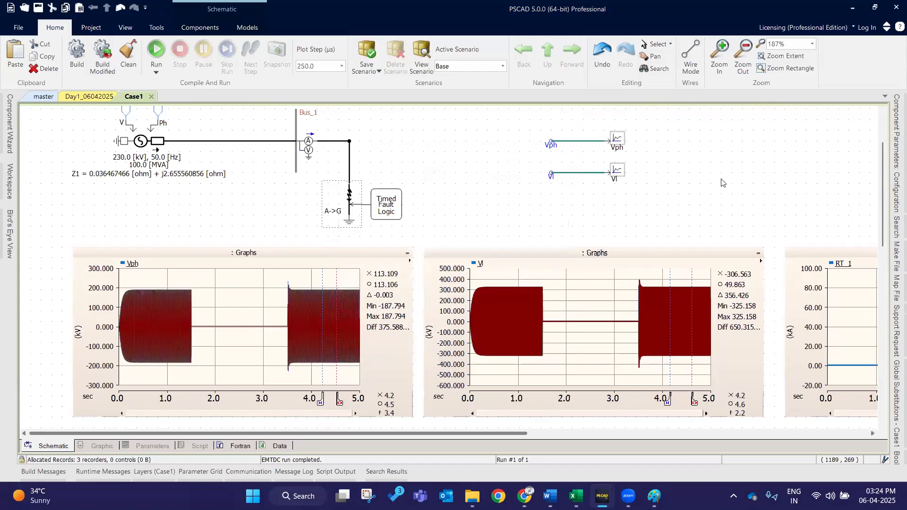
Run the simulation with the phase A to ground fault and bring up the RT_1 graph.
{"action": "left_click", "coordinate": [163, 46]}
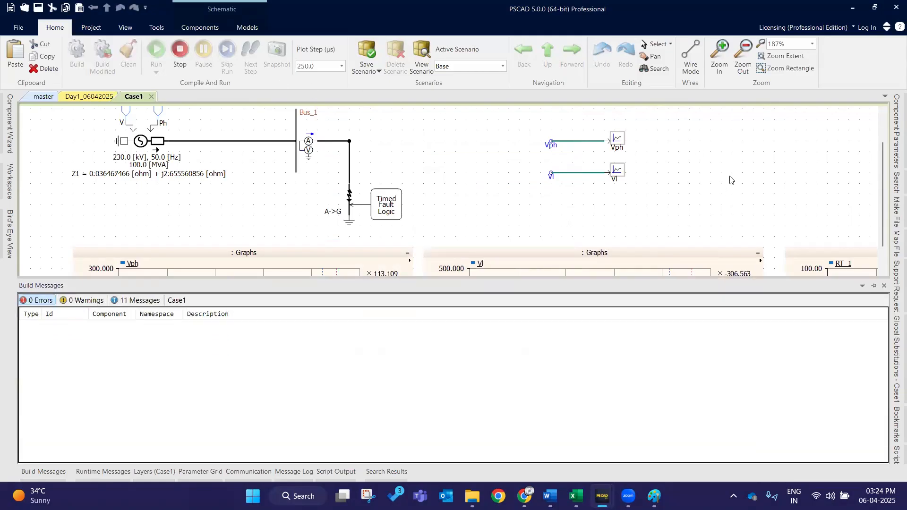
{"action": "left_click_drag", "start_coordinate": [298, 433], "coordinate": [550, 434]}
{"action": "scroll", "coordinate": [577, 193], "scroll_direction": "down", "scroll_amount": 1}
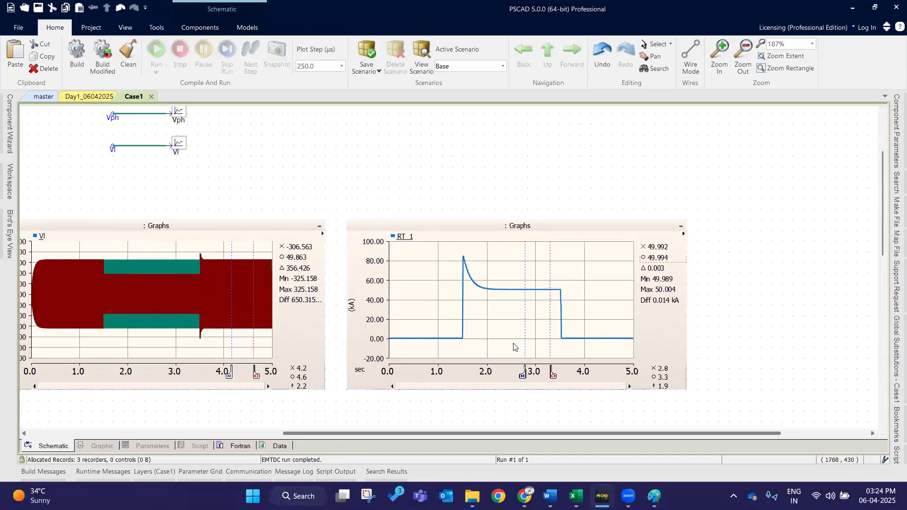
Zoom into the Vl waveforms at about 2.54 to 2.70 s during the fault, and reset the graph to full extent.
{"action": "mouse_move", "coordinate": [137, 255]}
{"action": "left_mouse_down"}
{"action": "mouse_move", "coordinate": [176, 354]}
{"action": "mouse_move", "coordinate": [138, 257]}
{"action": "left_mouse_up"}
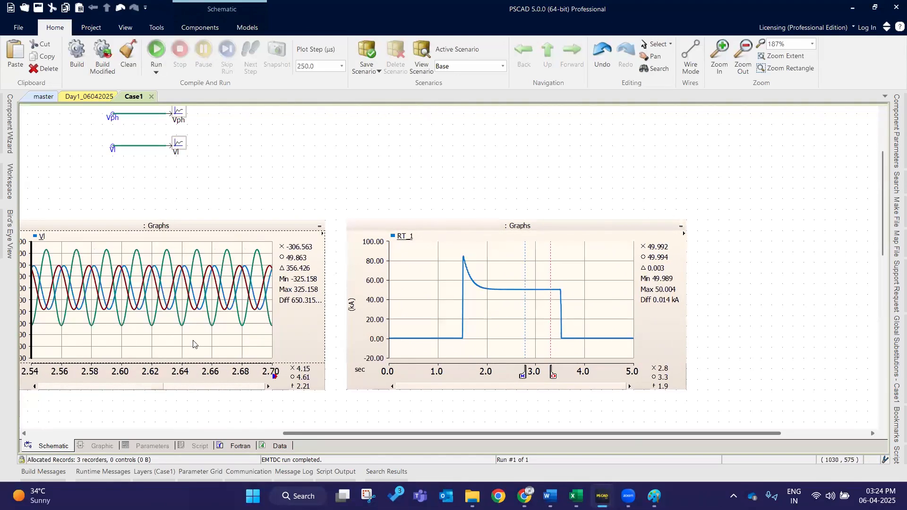
{"action": "left_click_drag", "start_coordinate": [193, 341], "coordinate": [195, 341]}
{"action": "left_click", "coordinate": [198, 225]}
{"action": "key", "text": "r"}
Zoom into the Vph waveforms at about 2.70 to 2.76 s during the fault, and reset the graph to full extent.
{"action": "left_click_drag", "start_coordinate": [334, 437], "coordinate": [82, 436]}
{"action": "left_click_drag", "start_coordinate": [233, 261], "coordinate": [273, 352]}
{"action": "left_click_drag", "start_coordinate": [232, 261], "coordinate": [273, 359]}
{"action": "left_click_drag", "start_coordinate": [232, 283], "coordinate": [272, 341]}
{"action": "scroll", "coordinate": [250, 289], "scroll_direction": "up", "scroll_amount": 1}
{"action": "scroll", "coordinate": [250, 290], "scroll_direction": "up", "scroll_amount": 1}
{"action": "scroll", "coordinate": [250, 289], "scroll_direction": "down", "scroll_amount": 1}
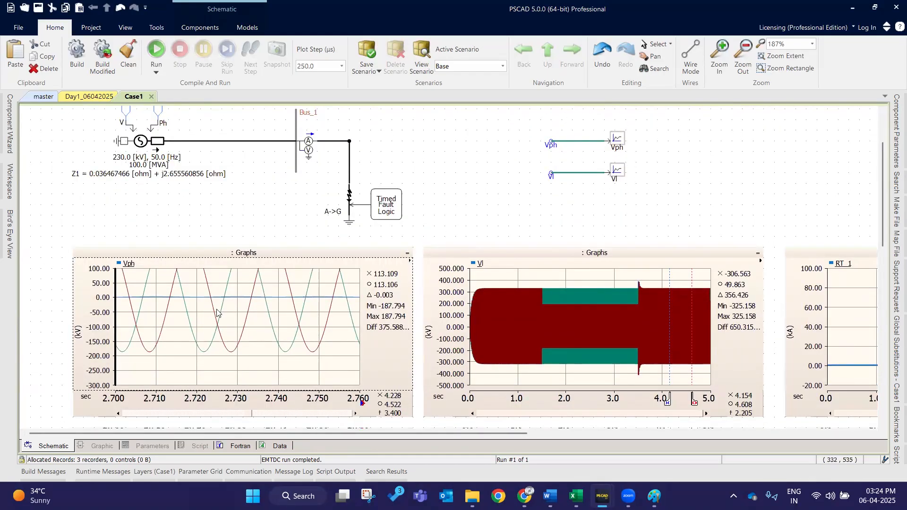
{"action": "left_click", "coordinate": [358, 256]}
{"action": "key", "text": "r"}
Copy the updated RT_1 graph frame into the Source sheet and place it below the earlier RT_1 picture.
{"action": "left_click", "coordinate": [502, 240]}
{"action": "left_click_drag", "start_coordinate": [474, 435], "coordinate": [702, 435]}
{"action": "left_click", "coordinate": [650, 256]}
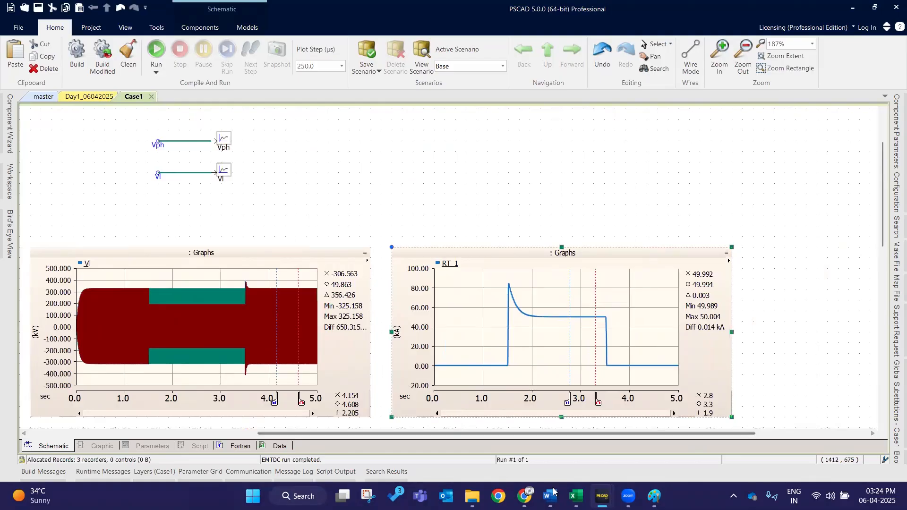
{"action": "mouse_move", "coordinate": [575, 496]}
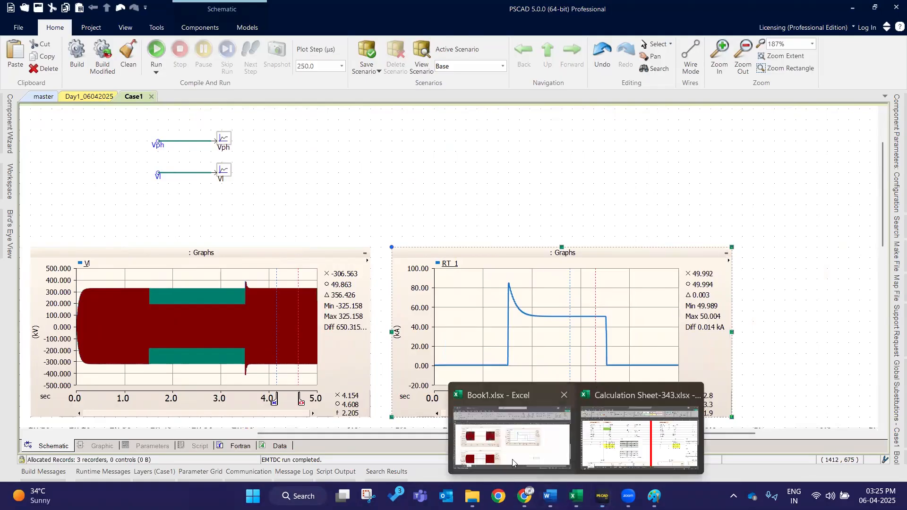
{"action": "left_click", "coordinate": [506, 425]}
{"action": "left_click", "coordinate": [437, 358]}
{"action": "left_click_drag", "start_coordinate": [516, 405], "coordinate": [503, 392]}
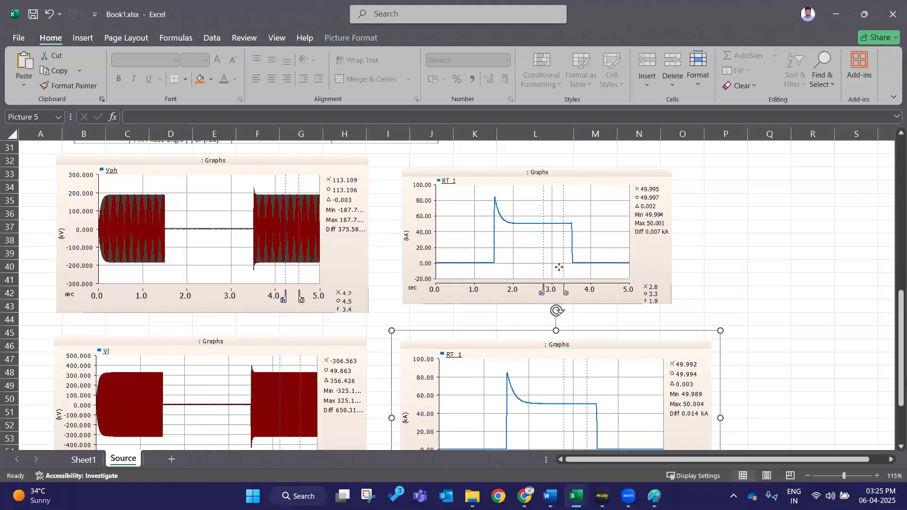
Shift the upper RT_1 picture slightly toward column P and select the lower RT_1 picture to compare it with the calculations.
{"action": "left_click_drag", "start_coordinate": [561, 269], "coordinate": [568, 269]}
{"action": "left_click", "coordinate": [720, 239]}
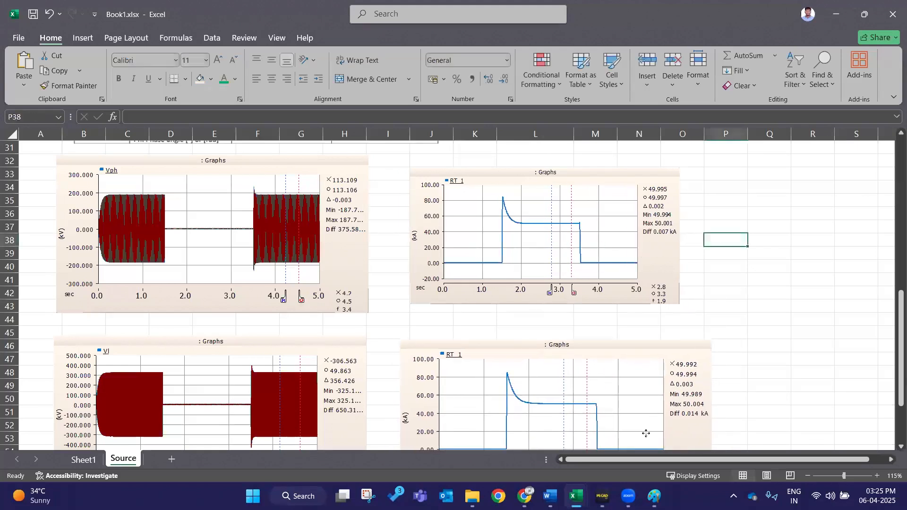
{"action": "left_click", "coordinate": [646, 434]}
{"action": "scroll", "coordinate": [755, 343], "scroll_direction": "up", "scroll_amount": 10}
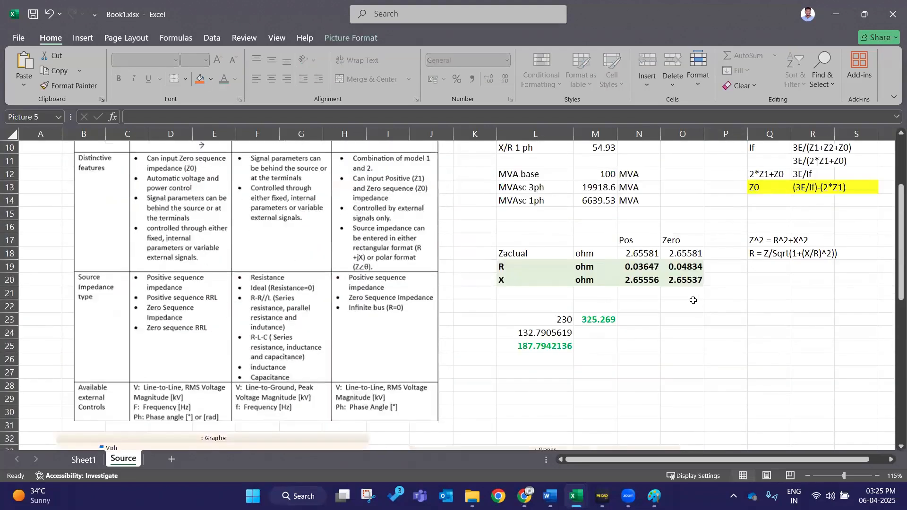
Change the font colour of the 3ph (SC) and 1ph (SC) rows in L7:N8 to green.
{"action": "left_click_drag", "start_coordinate": [537, 227], "coordinate": [649, 240]}
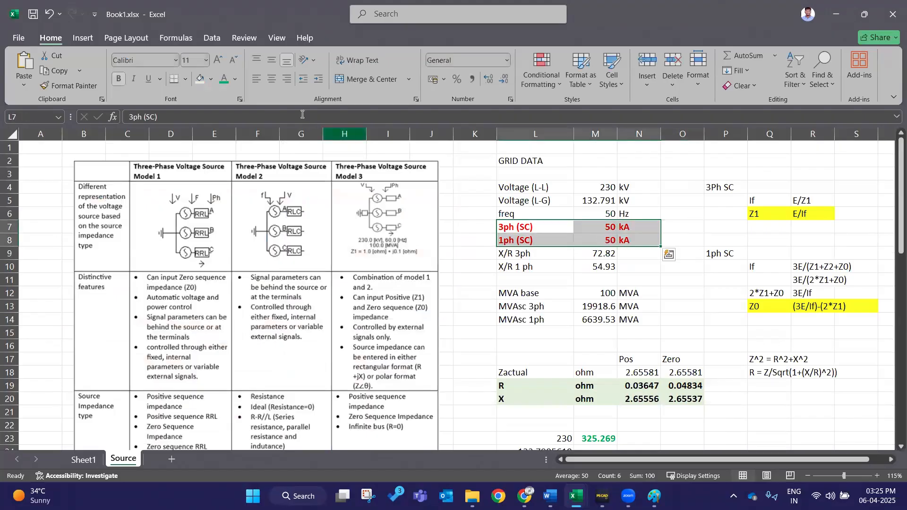
{"action": "left_click", "coordinate": [224, 79]}
{"action": "left_click", "coordinate": [683, 225]}
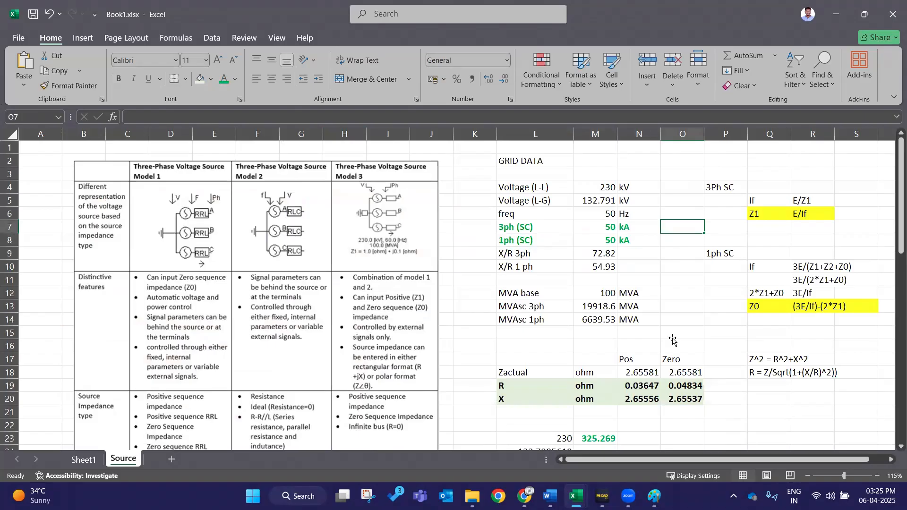
Switch to PSCAD and review the measurement settings of the multimeter at Bus_1 in Case1.
{"action": "scroll", "coordinate": [673, 339], "scroll_direction": "down", "scroll_amount": 13}
{"action": "left_click", "coordinate": [290, 412]}
{"action": "left_click", "coordinate": [835, 14]}
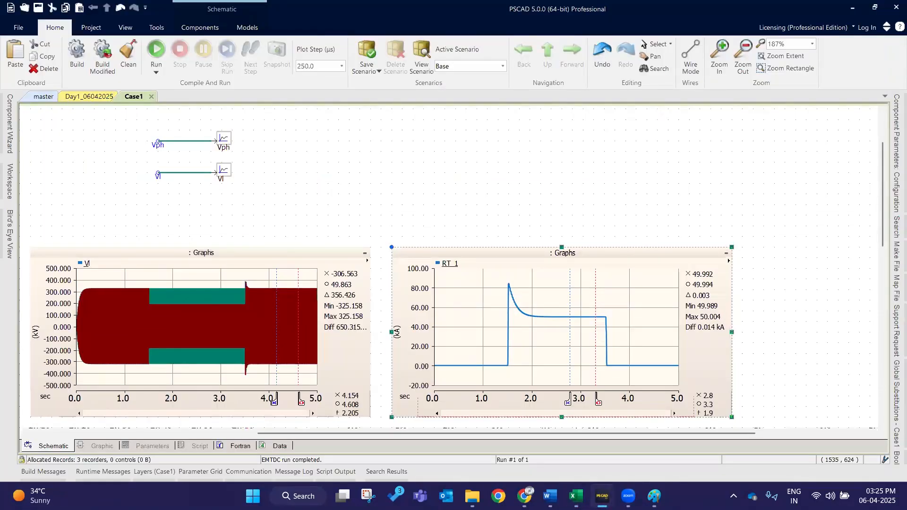
{"action": "left_click", "coordinate": [384, 197]}
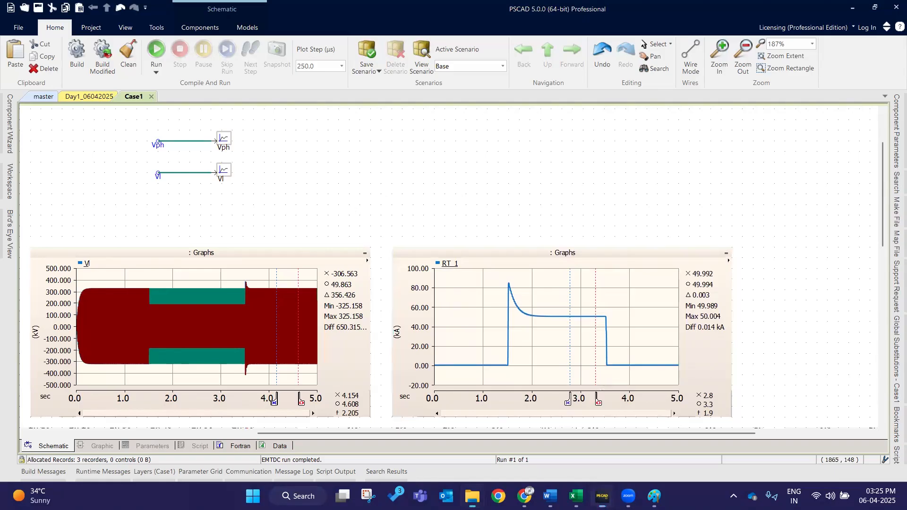
{"action": "scroll", "coordinate": [195, 198], "scroll_direction": "up", "scroll_amount": 3}
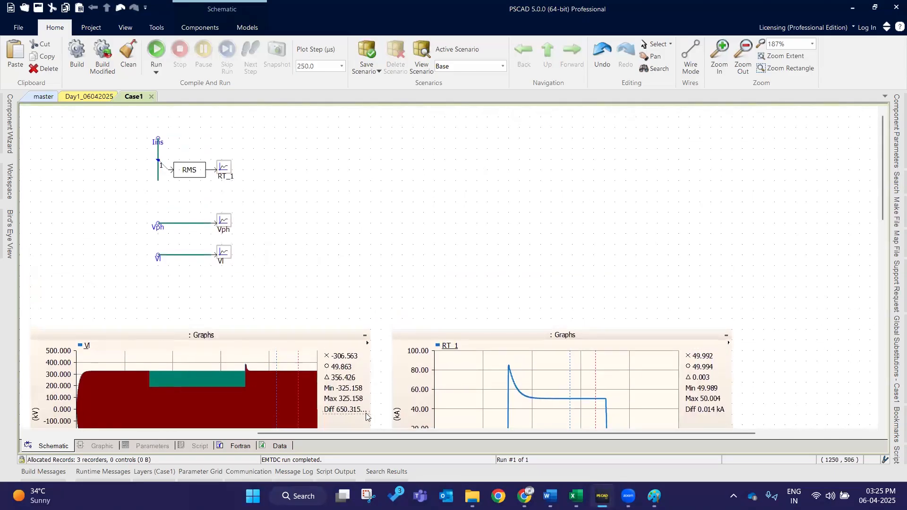
{"action": "left_click_drag", "start_coordinate": [366, 433], "coordinate": [176, 433]}
{"action": "double_click", "coordinate": [247, 234]}
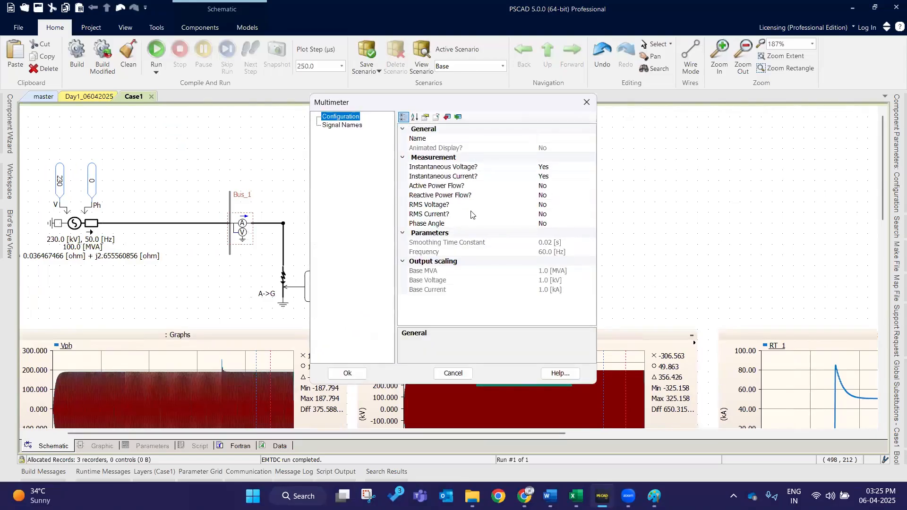
{"action": "left_click", "coordinate": [518, 176]}
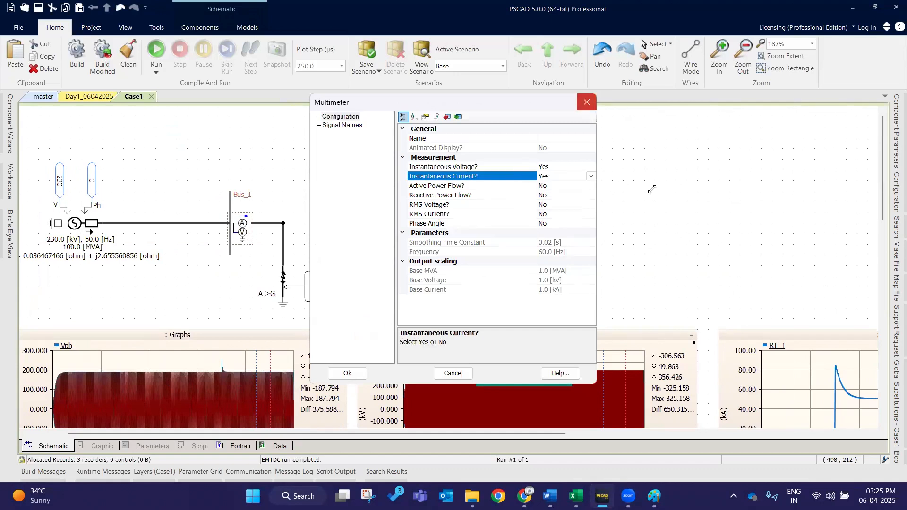
{"action": "key", "text": "Return"}
Move the Vph and Vl output channels together further below the RT_1 channel.
{"action": "left_click", "coordinate": [506, 175]}
{"action": "left_click", "coordinate": [619, 151]}
{"action": "left_click_drag", "start_coordinate": [451, 203], "coordinate": [596, 286]}
{"action": "left_click_drag", "start_coordinate": [555, 256], "coordinate": [550, 287]}
Extend the Iins wire downward and place two more data taps on it below the existing tap.
{"action": "left_click", "coordinate": [493, 198]}
{"action": "left_click_drag", "start_coordinate": [485, 184], "coordinate": [485, 233]}
{"action": "left_click", "coordinate": [663, 216]}
{"action": "left_click", "coordinate": [199, 28]}
{"action": "left_click", "coordinate": [282, 46]}
{"action": "left_click", "coordinate": [495, 200]}
{"action": "key", "text": "ctrl+w"}
{"action": "left_click", "coordinate": [283, 46]}
{"action": "left_click", "coordinate": [494, 222]}
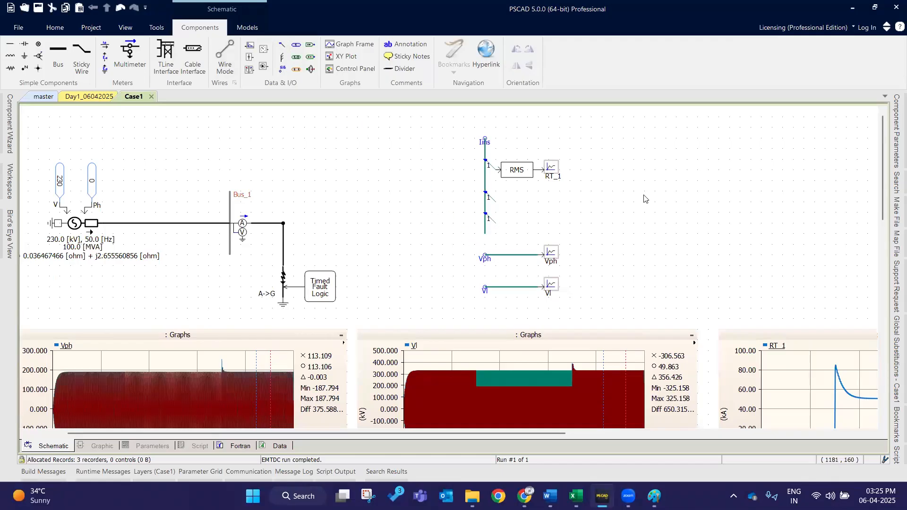
Paste two copies of the RMS block and attach each one to a new data tap.
{"action": "left_click", "coordinate": [519, 173]}
{"action": "key", "text": "ctrl+v"}
{"action": "left_click_drag", "start_coordinate": [524, 202], "coordinate": [515, 203]}
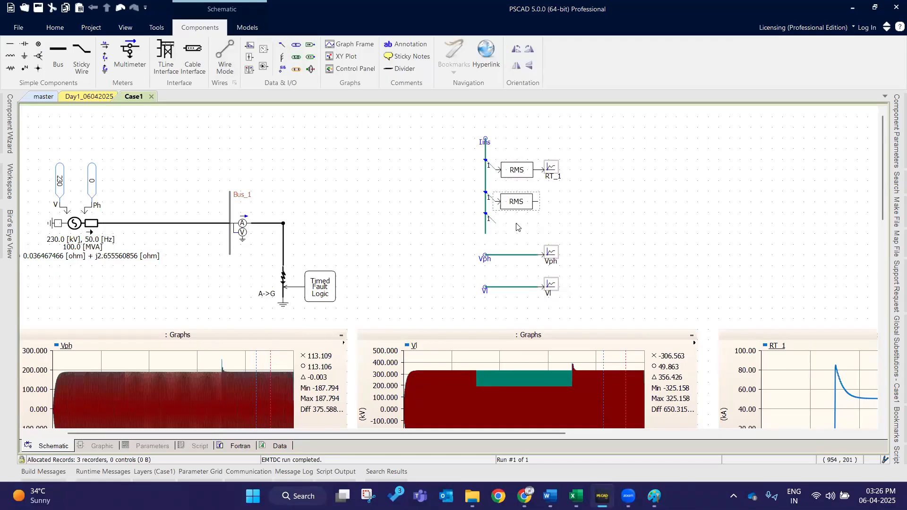
{"action": "key", "text": "ctrl+v"}
{"action": "left_click", "coordinate": [623, 228]}
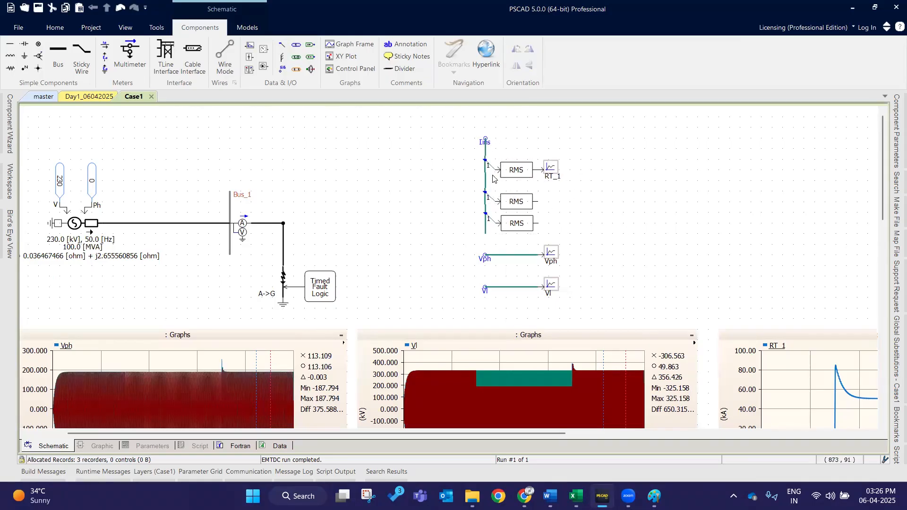
Set the start index number of the two new data taps to 2 and 3.
{"action": "double_click", "coordinate": [487, 196]}
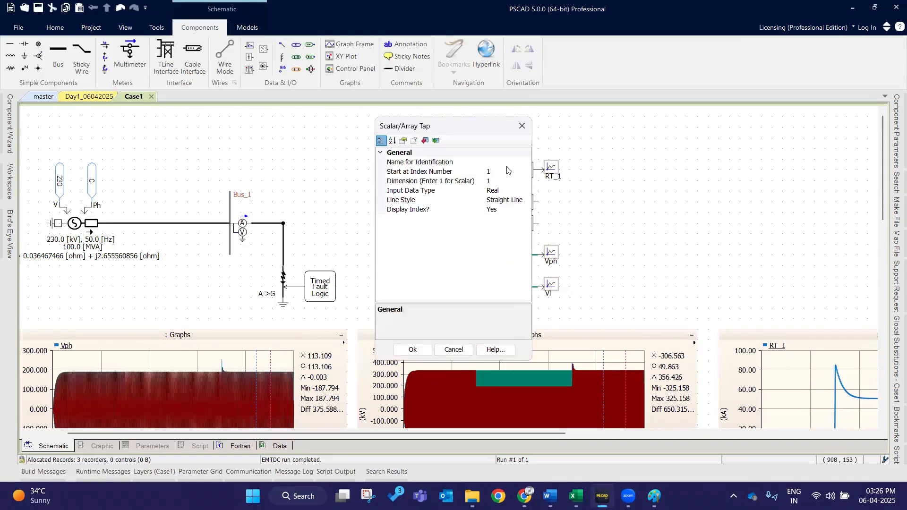
{"action": "left_click", "coordinate": [507, 169]}
{"action": "key", "text": "Return"}
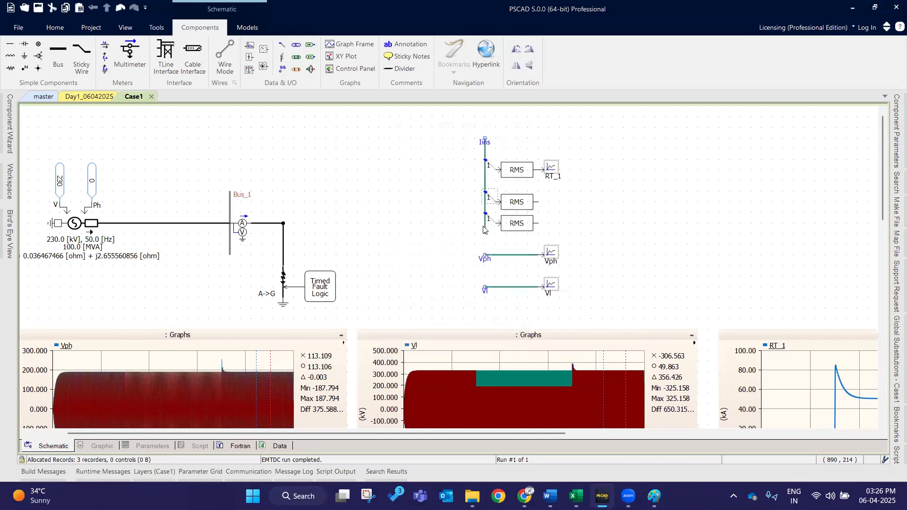
{"action": "double_click", "coordinate": [488, 211]}
{"action": "left_click", "coordinate": [497, 175]}
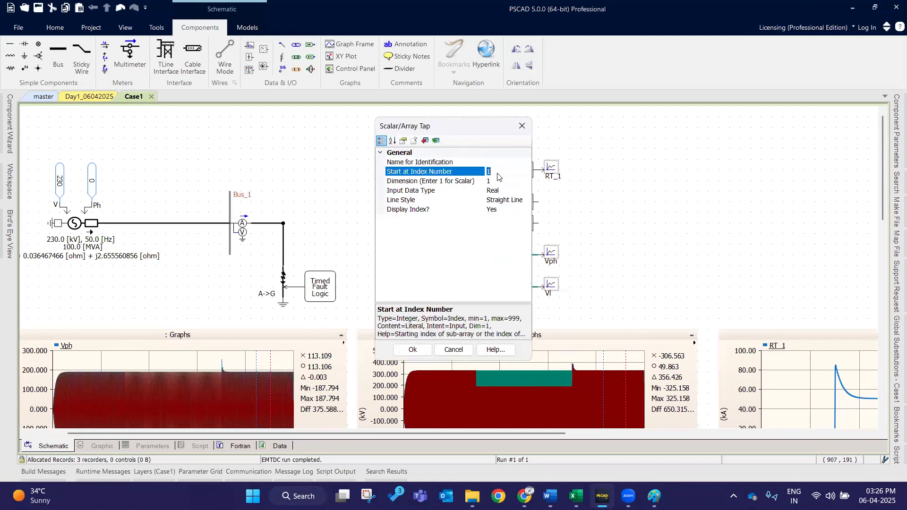
{"action": "type", "text": "3"}
{"action": "key", "text": "Return"}
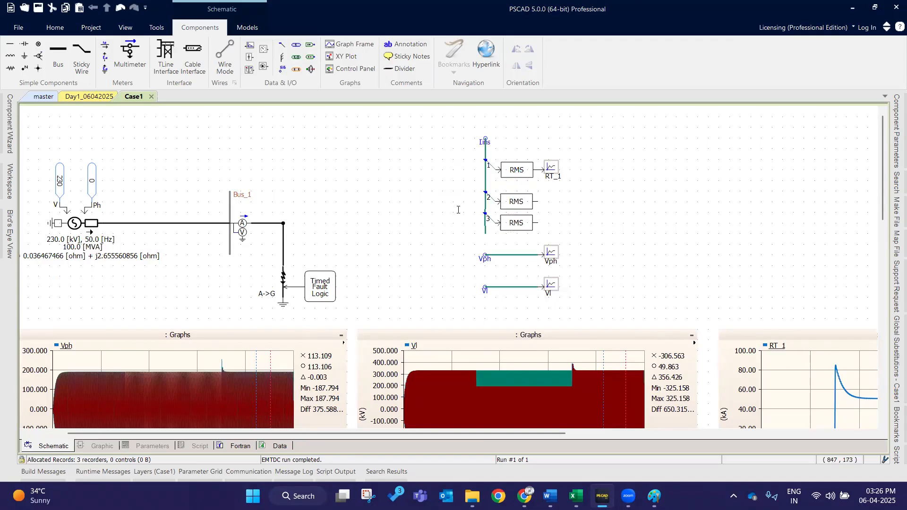
Delete the two extra RMS blocks with their data taps and shorten the Iins wire to end just below the first tap.
{"action": "left_click_drag", "start_coordinate": [533, 234], "coordinate": [553, 241]}
{"action": "left_click", "coordinate": [621, 185]}
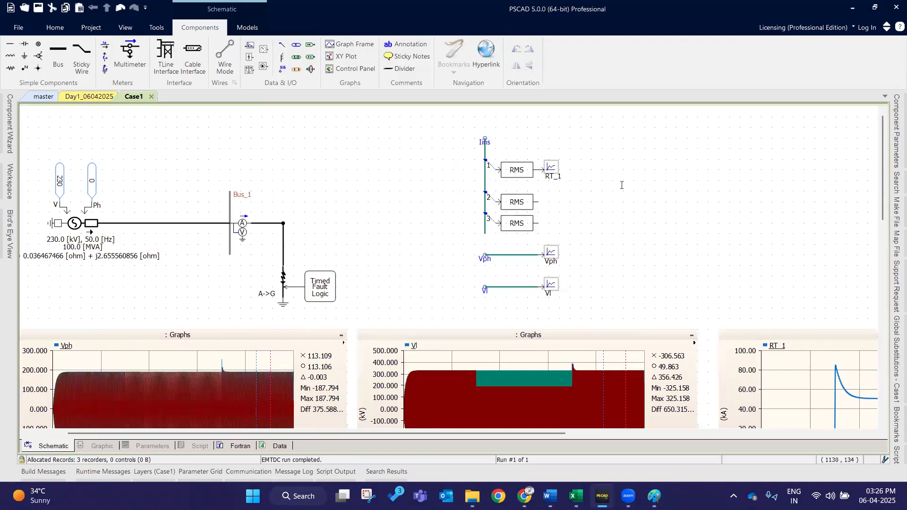
{"action": "left_click", "coordinate": [522, 224]}
{"action": "key", "text": "Delete"}
{"action": "left_click", "coordinate": [517, 202]}
{"action": "key", "text": "Delete"}
{"action": "key", "text": "Delete"}
{"action": "left_click", "coordinate": [485, 227]}
{"action": "left_click_drag", "start_coordinate": [485, 234], "coordinate": [485, 181]}
{"action": "left_click", "coordinate": [578, 212]}
Move the Iins, RMS and RT_1 group down to sit just above the Vph channel.
{"action": "left_click", "coordinate": [468, 152]}
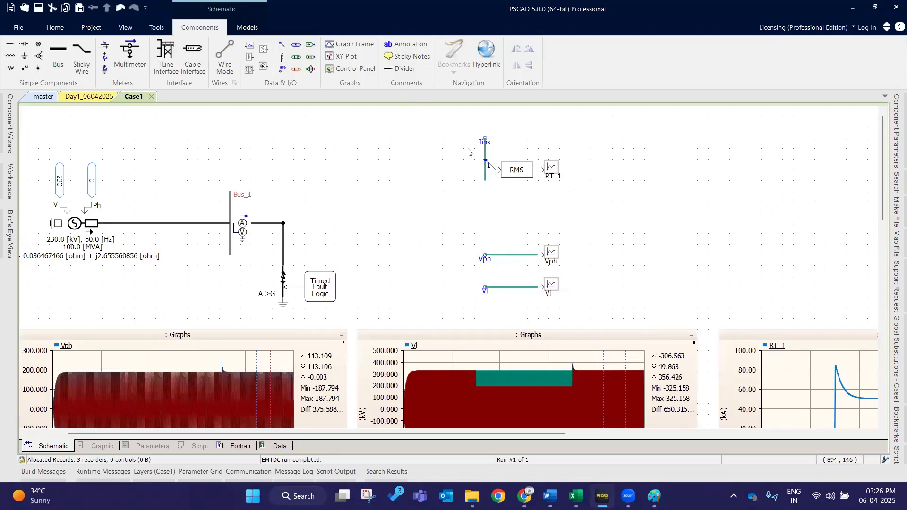
{"action": "left_click_drag", "start_coordinate": [442, 143], "coordinate": [608, 236]}
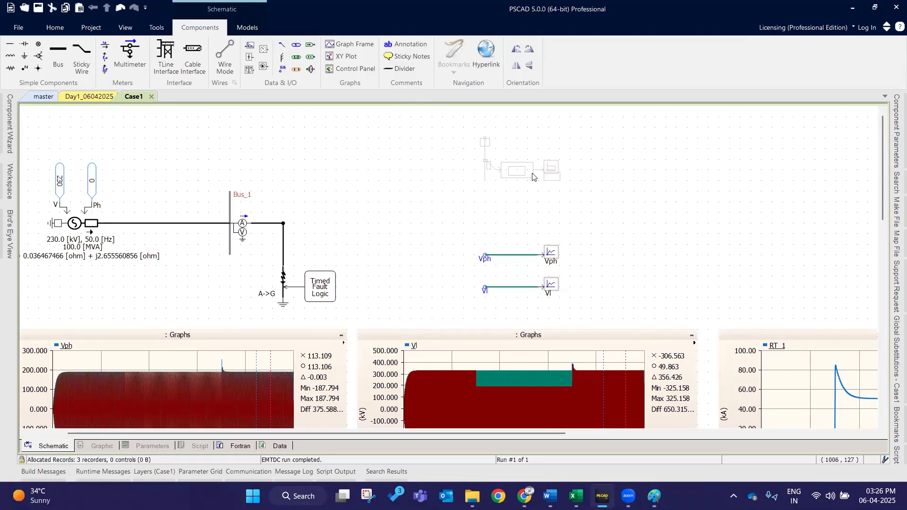
{"action": "left_click_drag", "start_coordinate": [528, 172], "coordinate": [518, 214]}
{"action": "left_click", "coordinate": [655, 195]}
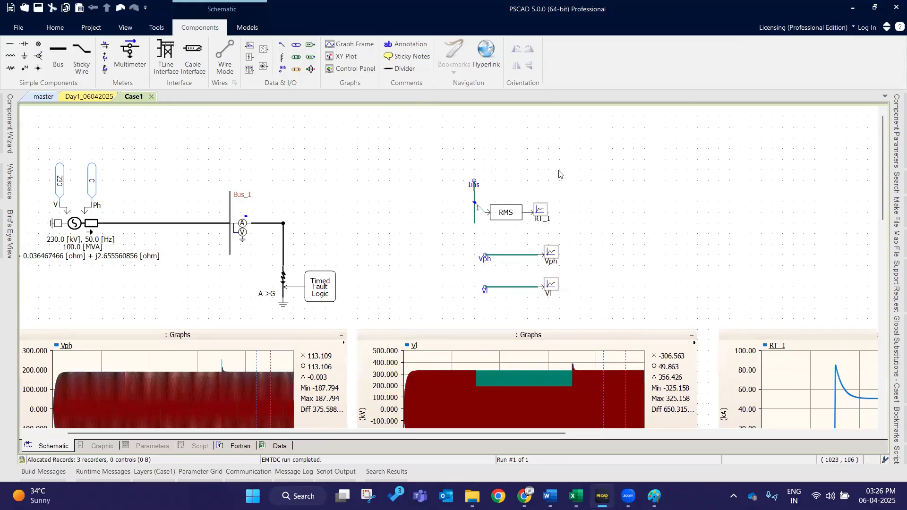
Place a new output channel above RT_1 and set Use Signal Name as Title to No for RT_1.
{"action": "left_click", "coordinate": [250, 45]}
{"action": "left_click", "coordinate": [528, 183]}
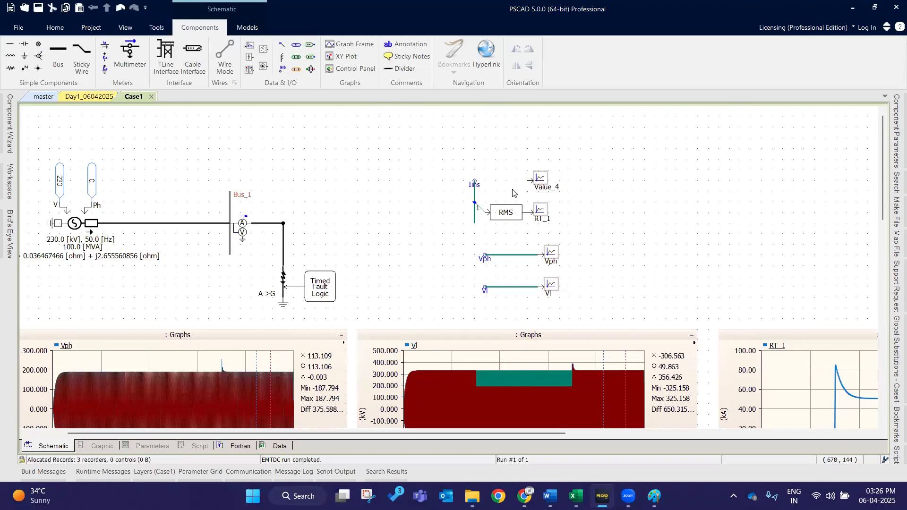
{"action": "double_click", "coordinate": [540, 211]}
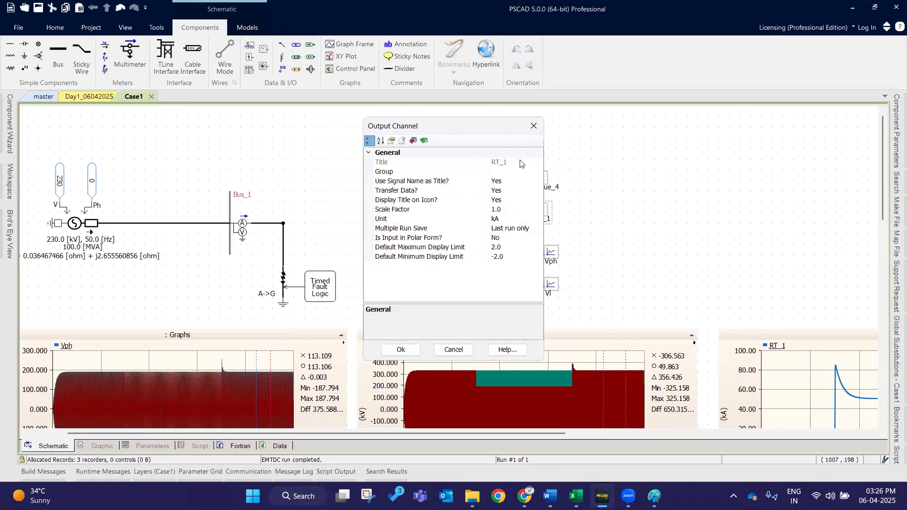
{"action": "left_click", "coordinate": [520, 163]}
{"action": "double_click", "coordinate": [519, 181]}
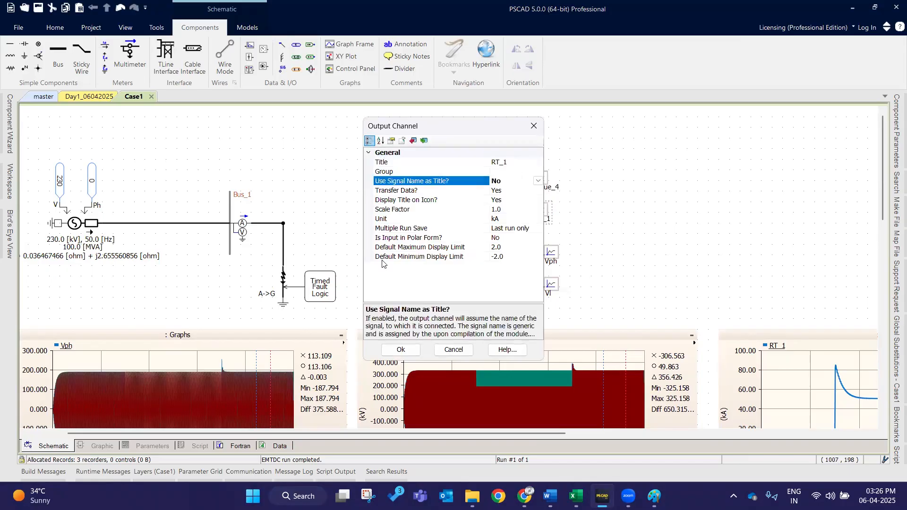
{"action": "left_click", "coordinate": [401, 350]}
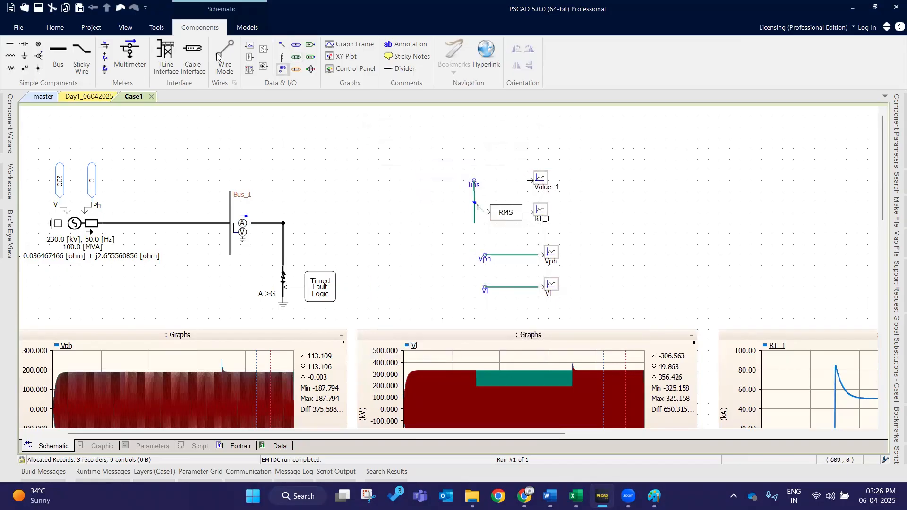
Wire the Iins signal to the new output channel and run the simulation.
{"action": "key", "text": "ctrl+w"}
{"action": "left_click", "coordinate": [474, 180]}
{"action": "left_click", "coordinate": [528, 181]}
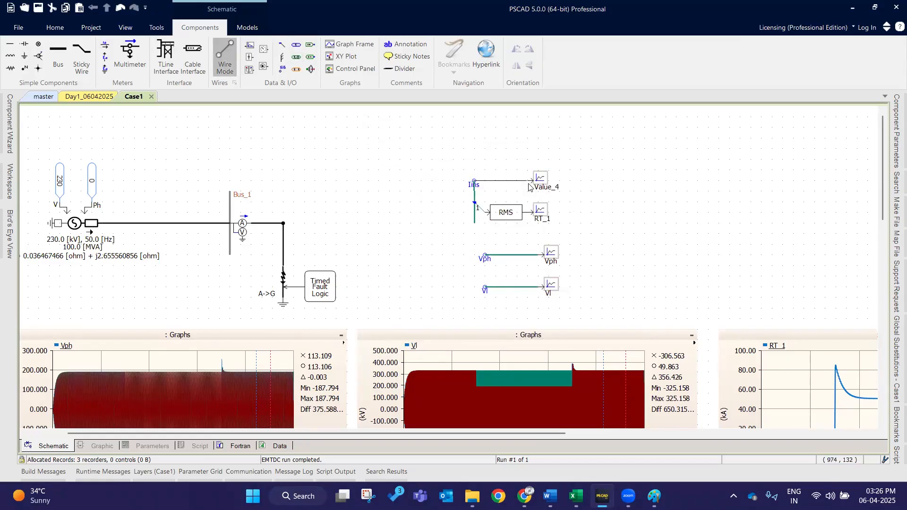
{"action": "key", "text": "Escape"}
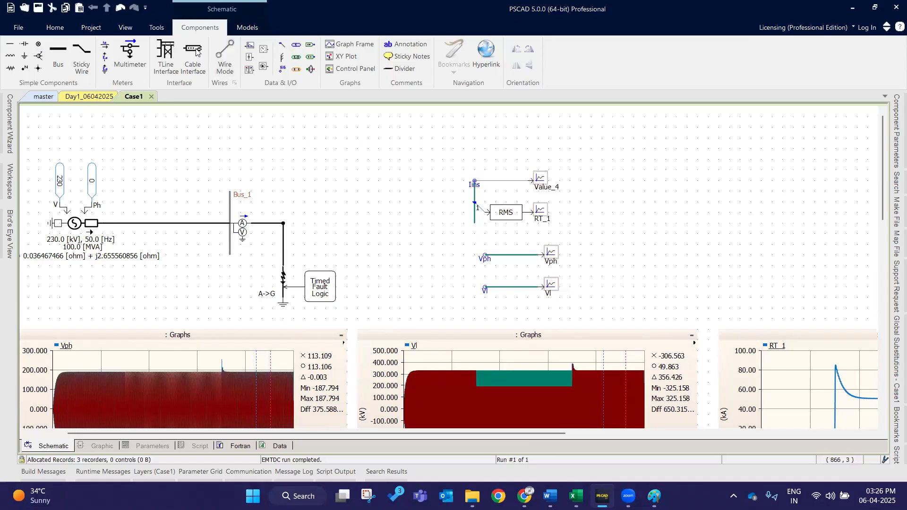
{"action": "left_click", "coordinate": [93, 29]}
{"action": "left_click", "coordinate": [60, 28]}
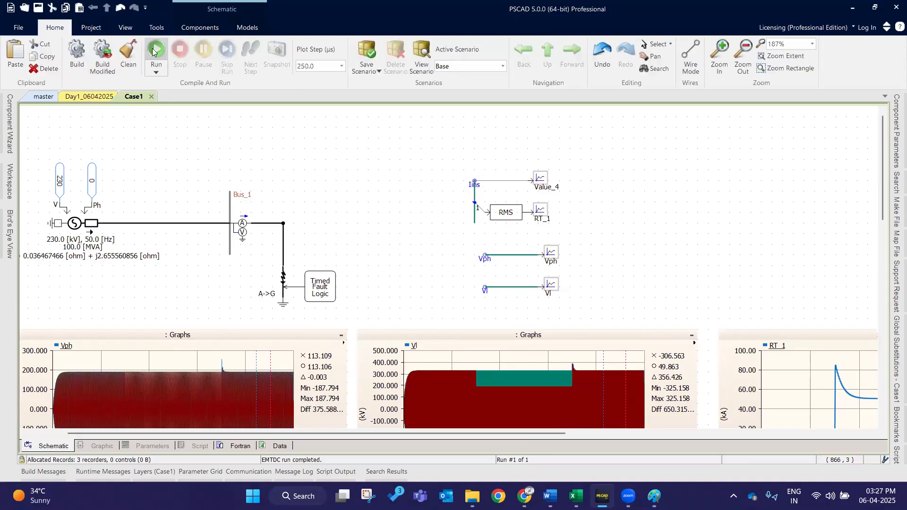
{"action": "left_click", "coordinate": [156, 50]}
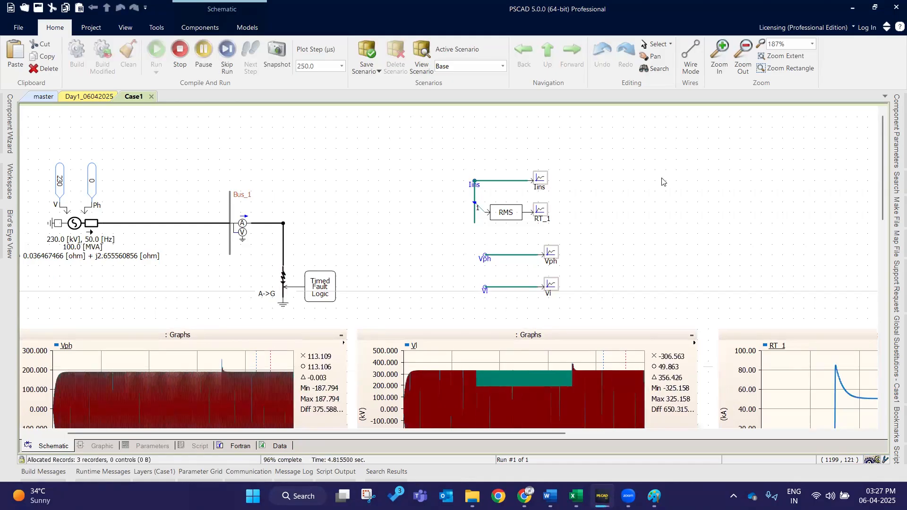
Change the title of the RT_1 output channel to Irms.
{"action": "double_click", "coordinate": [548, 218]}
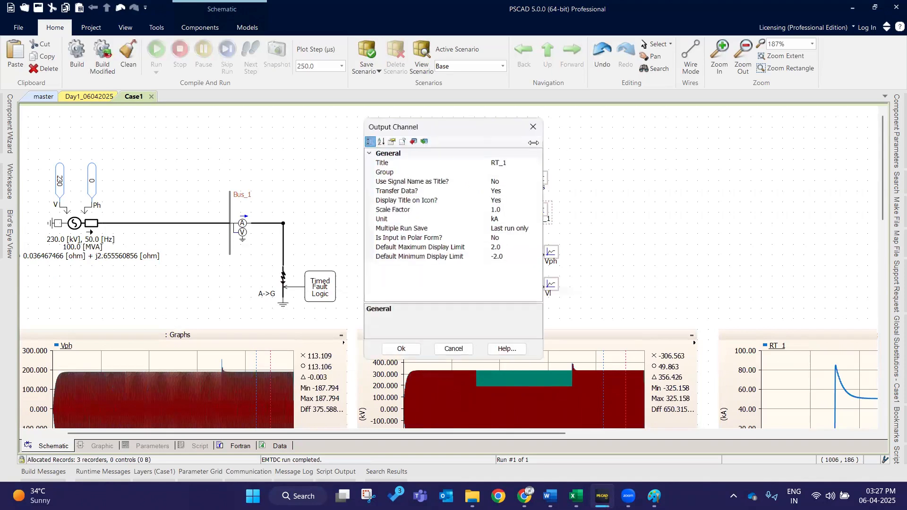
{"action": "left_click", "coordinate": [507, 165]}
{"action": "key", "text": "BackSpace"}
{"action": "key", "text": "Return"}
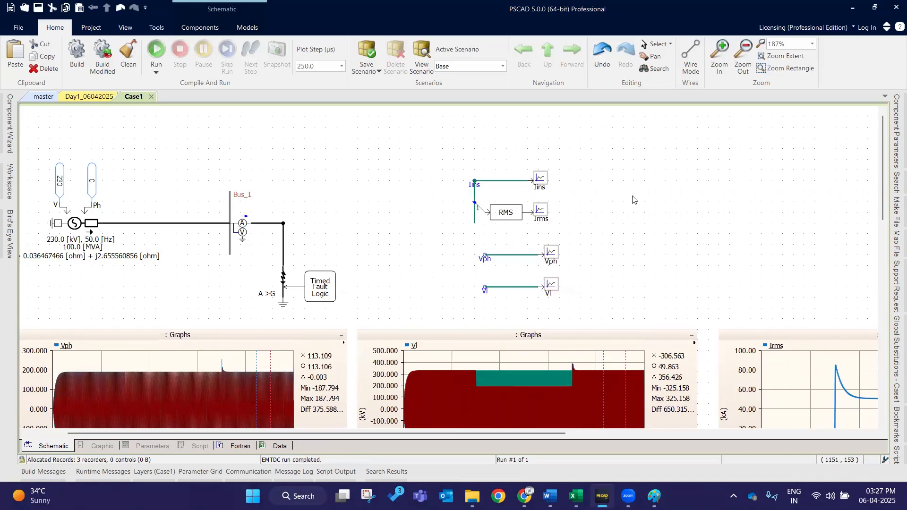
Add a graph frame for the Iins channel above the Vl graph and shift the signal channels toward the circuit to make room.
{"action": "scroll", "coordinate": [602, 184], "scroll_direction": "down", "scroll_amount": 1}
{"action": "right_click", "coordinate": [546, 152]}
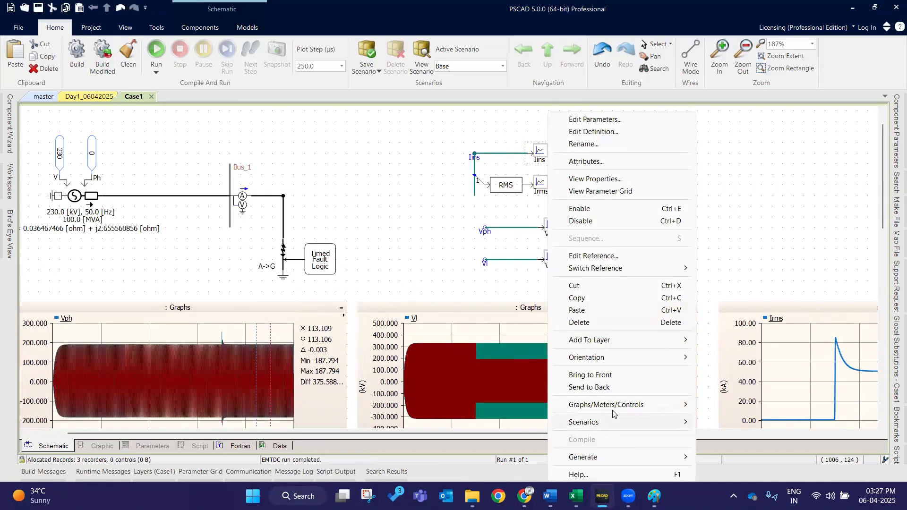
{"action": "left_click", "coordinate": [349, 340]}
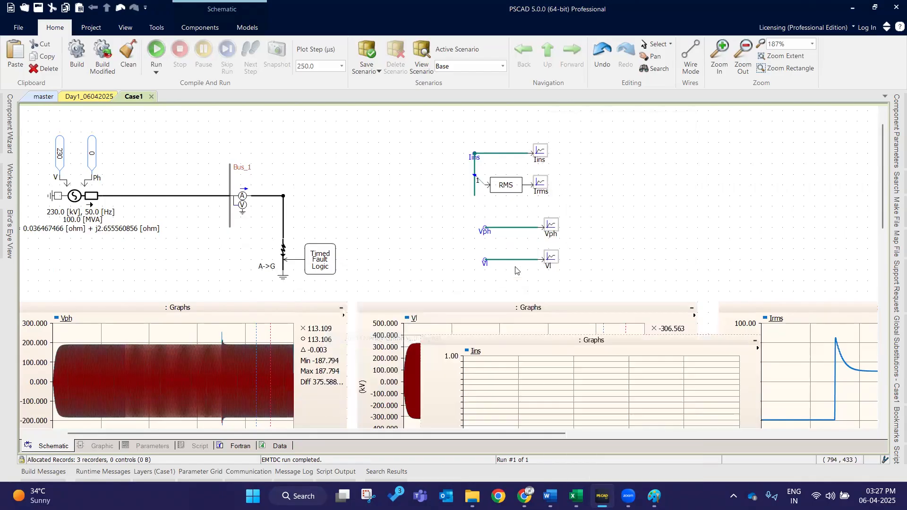
{"action": "left_click", "coordinate": [570, 121]}
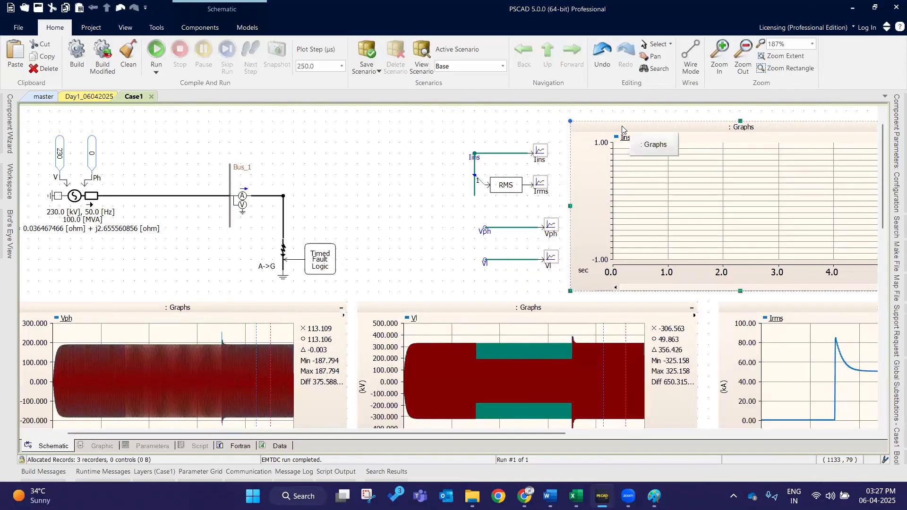
{"action": "left_click_drag", "start_coordinate": [530, 235], "coordinate": [489, 234]}
{"action": "left_click_drag", "start_coordinate": [587, 129], "coordinate": [510, 123]}
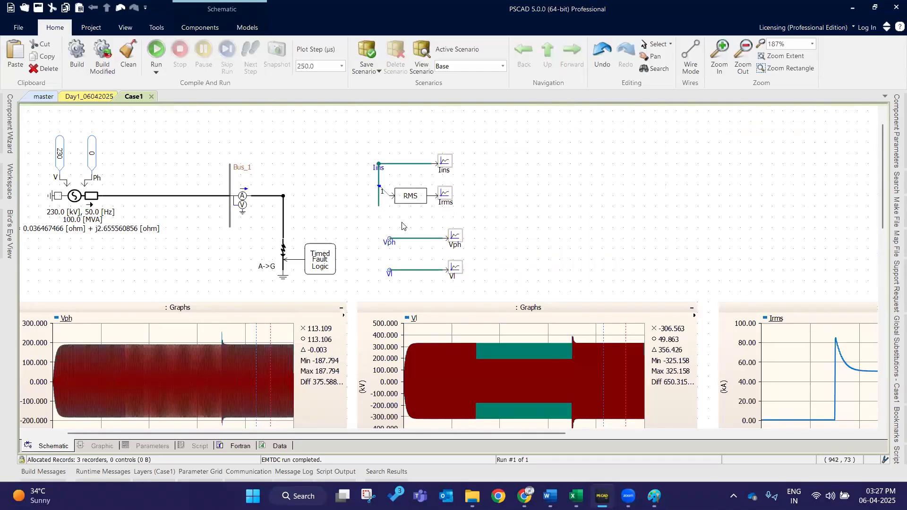
Run the simulation again to plot the Iins waveform in its new graph frame.
{"action": "key", "text": "F5"}
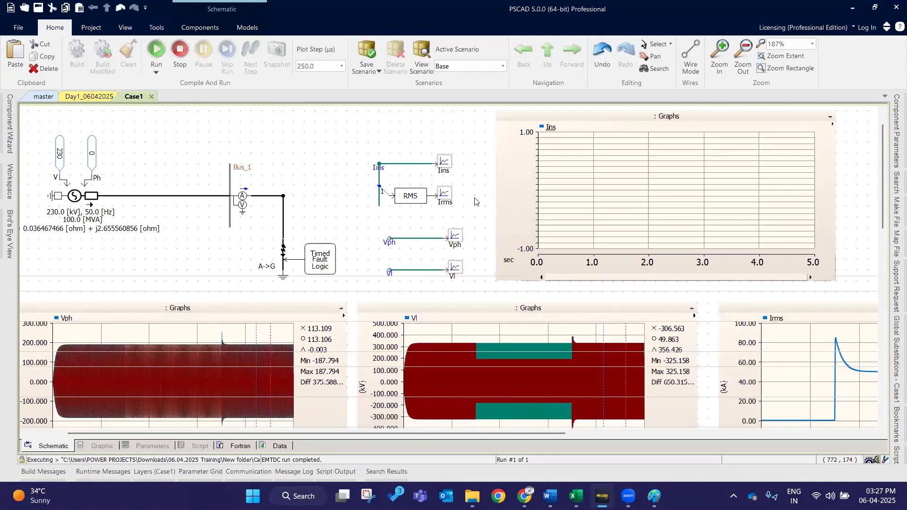
{"action": "left_click", "coordinate": [550, 120]}
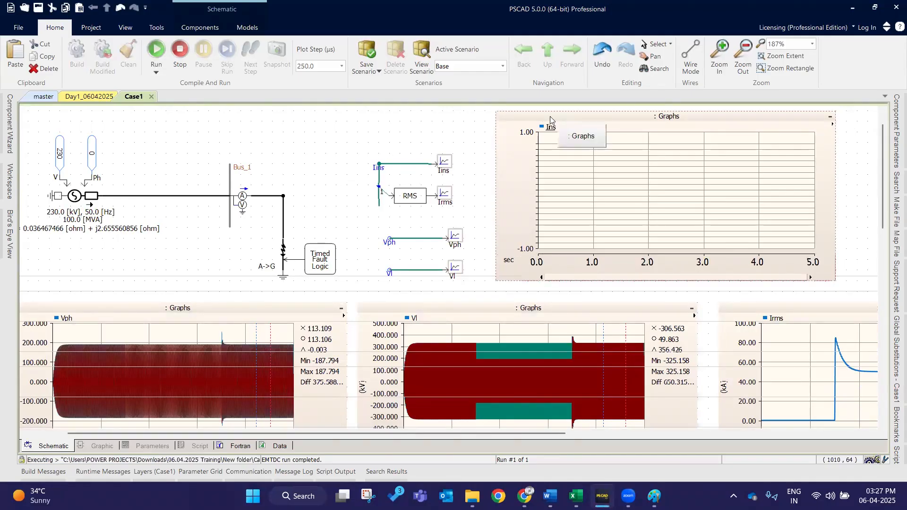
{"action": "key", "text": "F5"}
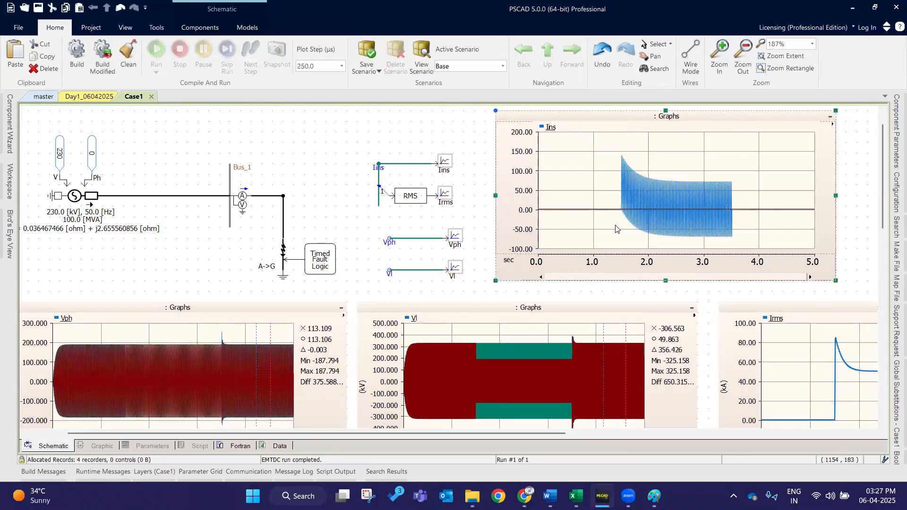
Make all three phase traces of the instantaneous current graph bold.
{"action": "left_click", "coordinate": [559, 135]}
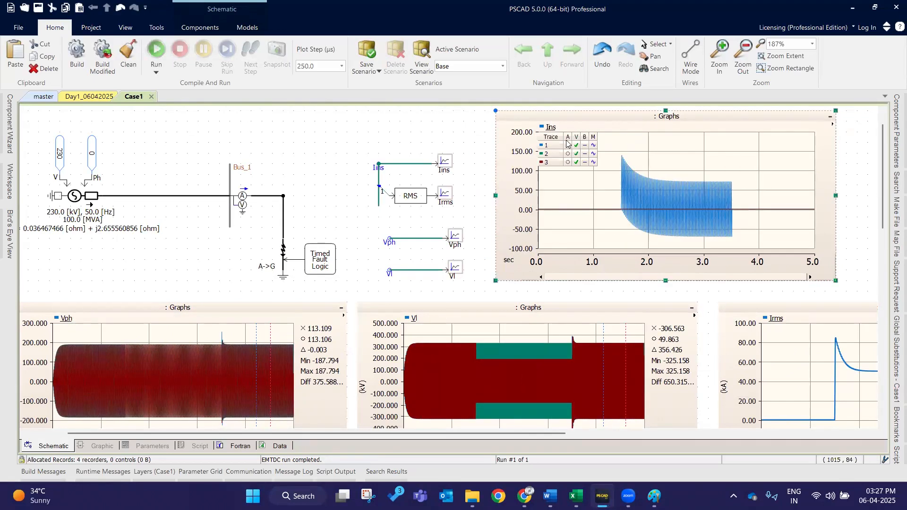
{"action": "left_click", "coordinate": [584, 154]}
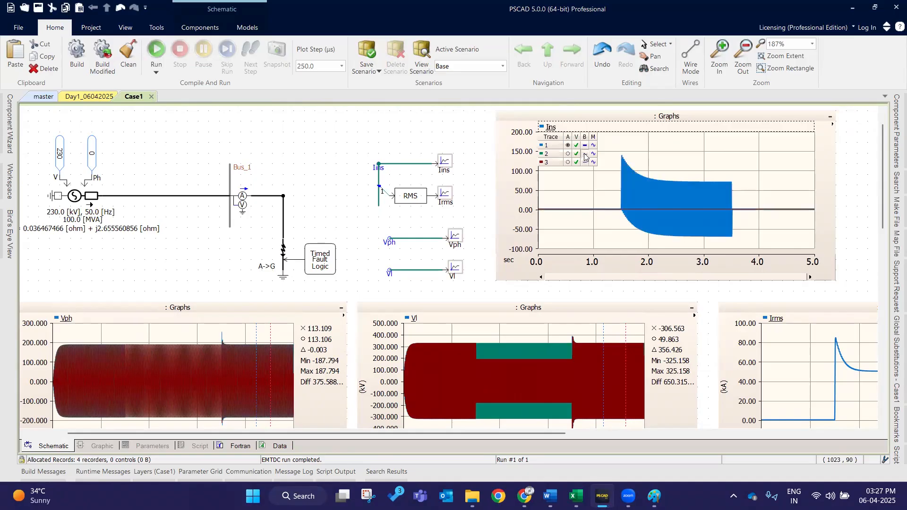
{"action": "left_click", "coordinate": [584, 162]}
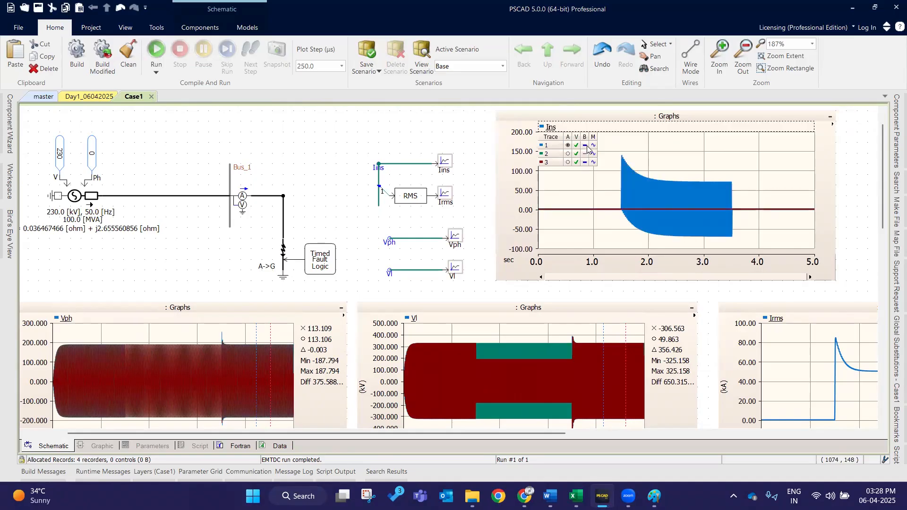
{"action": "left_click", "coordinate": [587, 146]}
{"action": "left_click", "coordinate": [585, 162]}
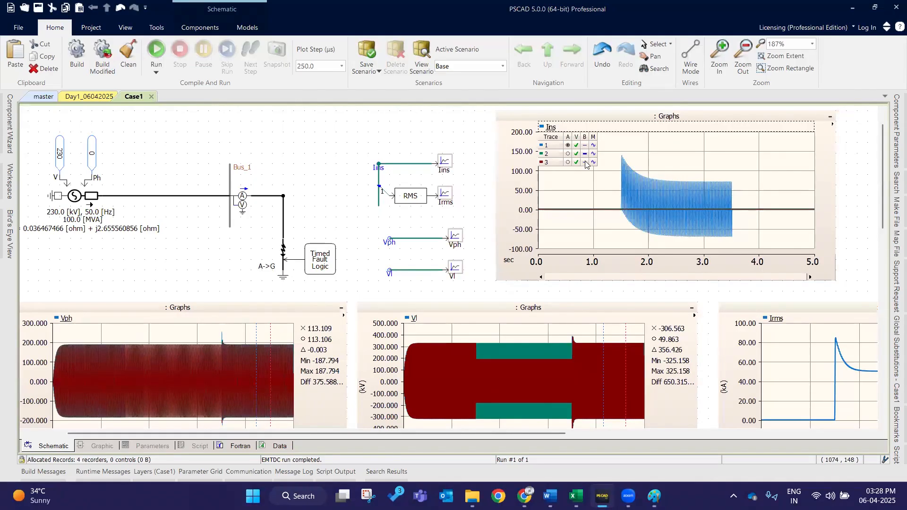
{"action": "left_click", "coordinate": [585, 162]}
{"action": "left_click", "coordinate": [585, 153]}
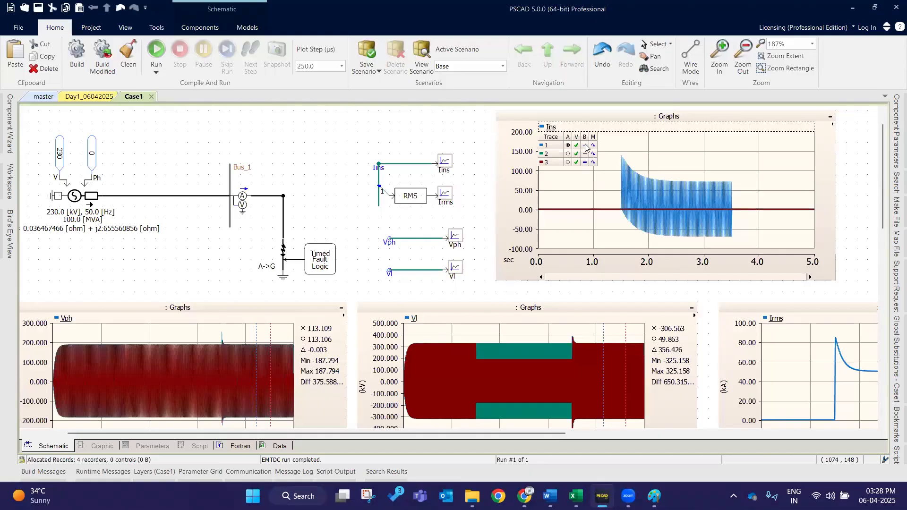
{"action": "left_click", "coordinate": [586, 145]}
{"action": "left_click", "coordinate": [585, 154]}
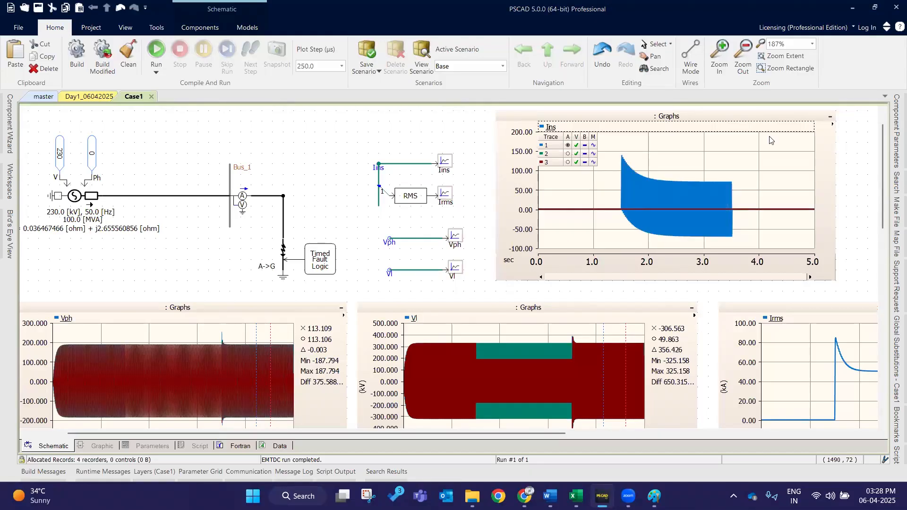
Zoom in on the instantaneous current waveform shortly after the fault starts, and restore the graph's full extent.
{"action": "left_click_drag", "start_coordinate": [605, 178], "coordinate": [679, 239]}
{"action": "left_click_drag", "start_coordinate": [601, 176], "coordinate": [682, 236]}
{"action": "left_click_drag", "start_coordinate": [650, 164], "coordinate": [681, 200]}
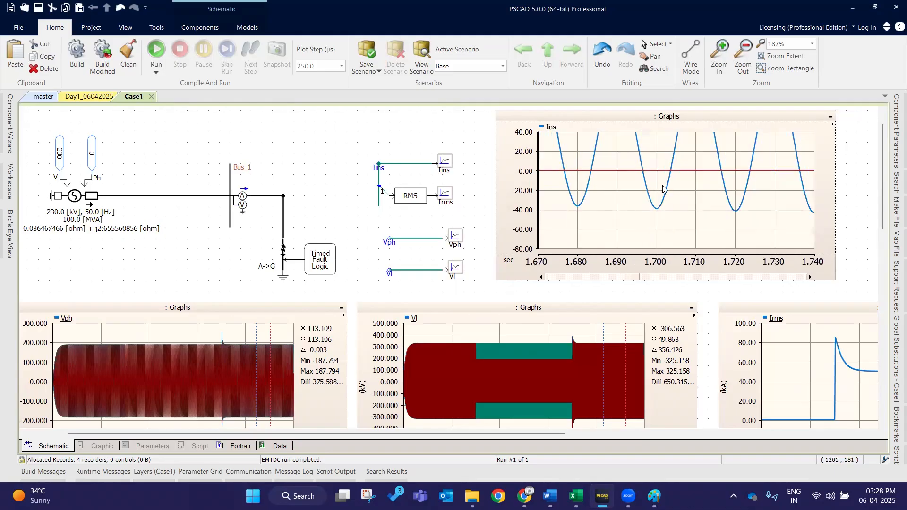
{"action": "left_click", "coordinate": [592, 119]}
{"action": "key", "text": "r"}
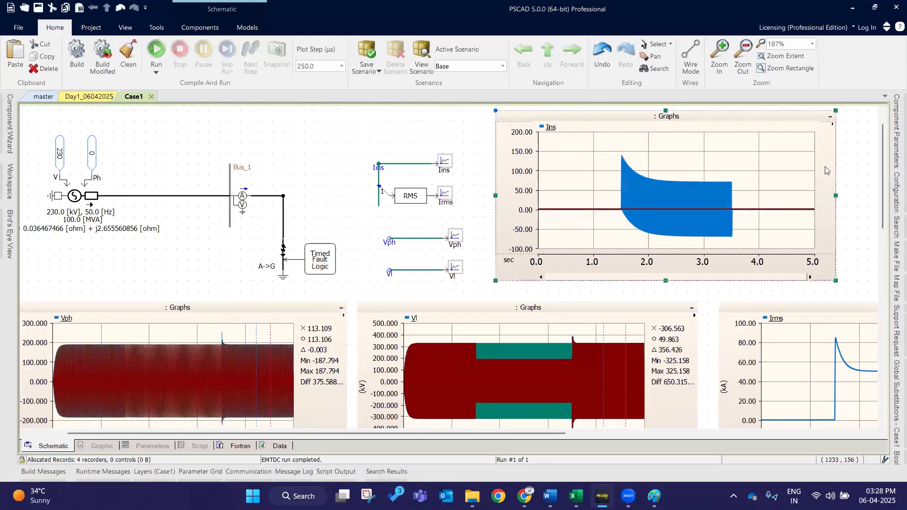
{"action": "left_click", "coordinate": [846, 162]}
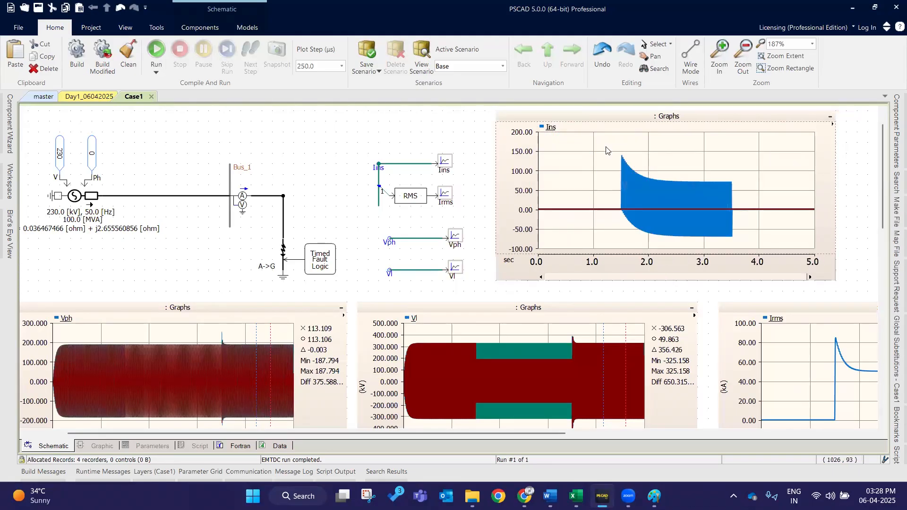
Delete the instantaneous current graph frame and move the Irms graph frame into its place beside the signal channels.
{"action": "left_click", "coordinate": [604, 120]}
{"action": "key", "text": "Delete"}
{"action": "scroll", "coordinate": [508, 210], "scroll_direction": "down", "scroll_amount": 5}
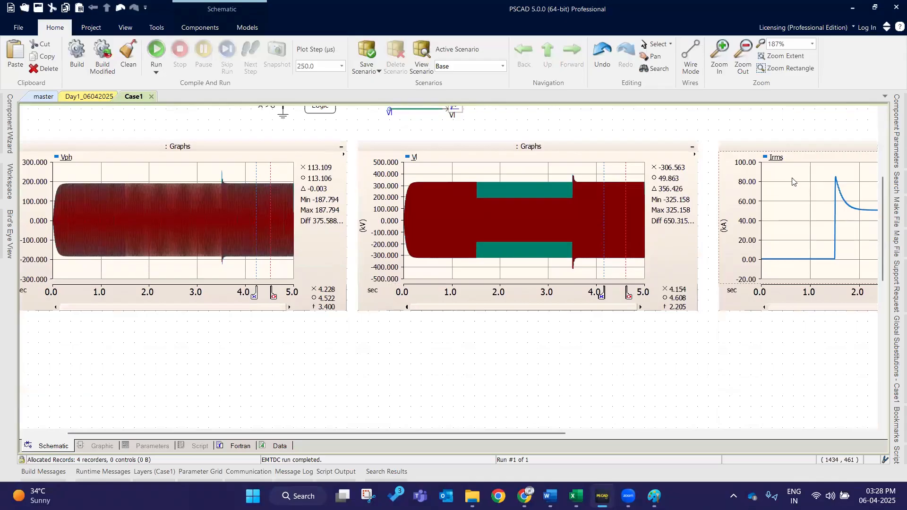
{"action": "scroll", "coordinate": [781, 227], "scroll_direction": "up", "scroll_amount": 2}
{"action": "left_click", "coordinate": [789, 202]}
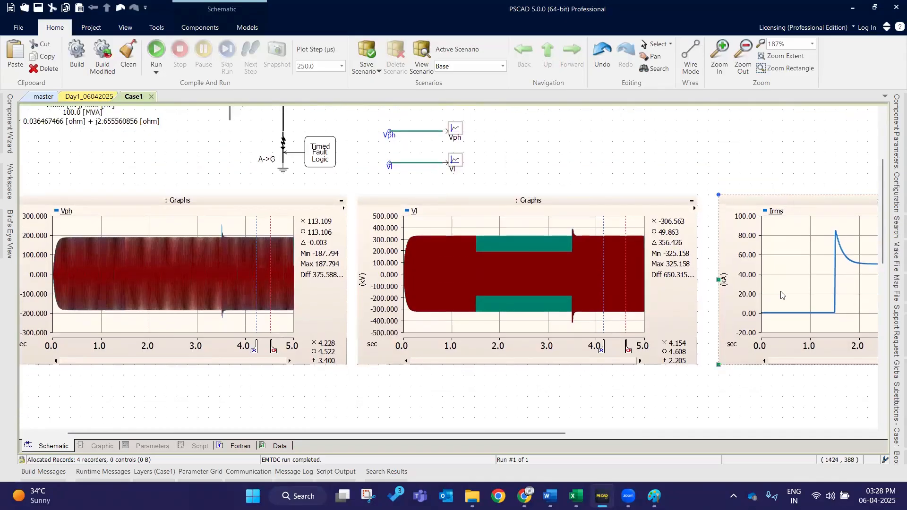
{"action": "scroll", "coordinate": [776, 321], "scroll_direction": "up", "scroll_amount": 1}
{"action": "scroll", "coordinate": [776, 321], "scroll_direction": "up", "scroll_amount": 4}
{"action": "key", "text": "ctrl+x"}
{"action": "key", "text": "ctrl+v"}
{"action": "left_click", "coordinate": [576, 325]}
{"action": "scroll", "coordinate": [182, 293], "scroll_direction": "down", "scroll_amount": 4}
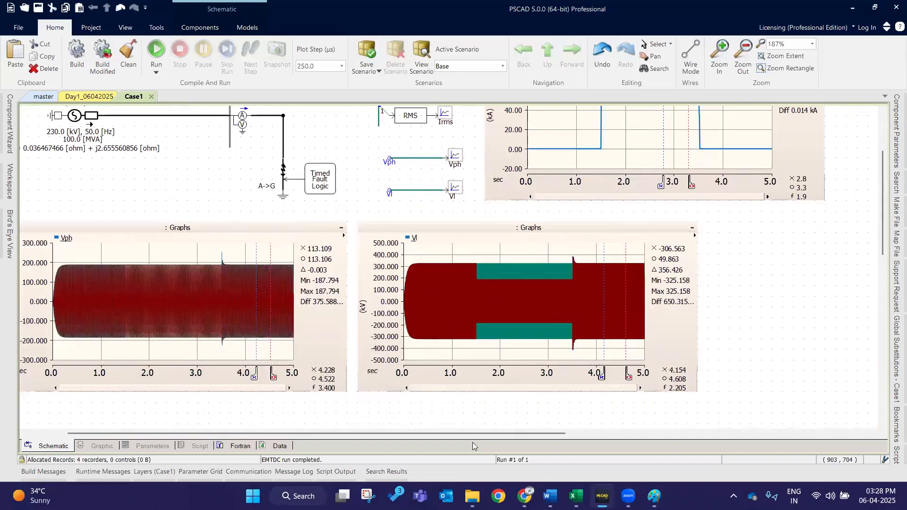
{"action": "left_click_drag", "start_coordinate": [425, 433], "coordinate": [388, 432]}
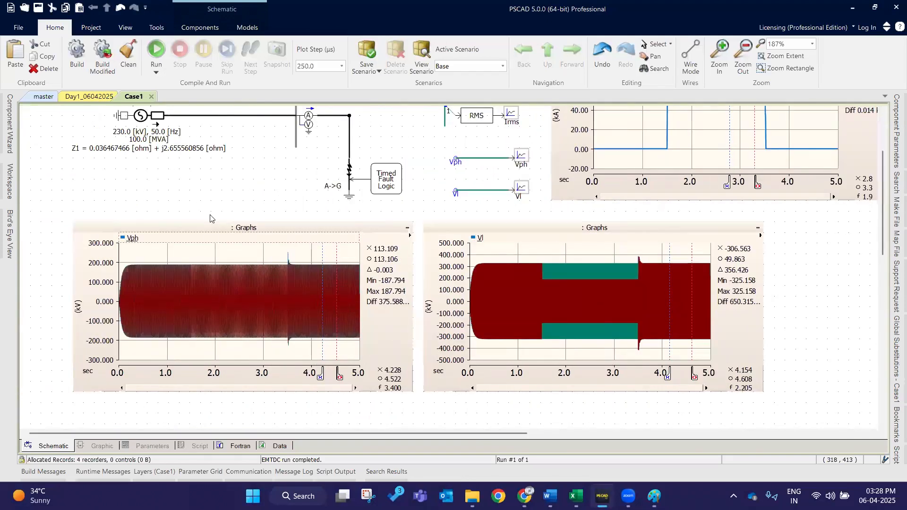
{"action": "scroll", "coordinate": [210, 218], "scroll_direction": "up", "scroll_amount": 4}
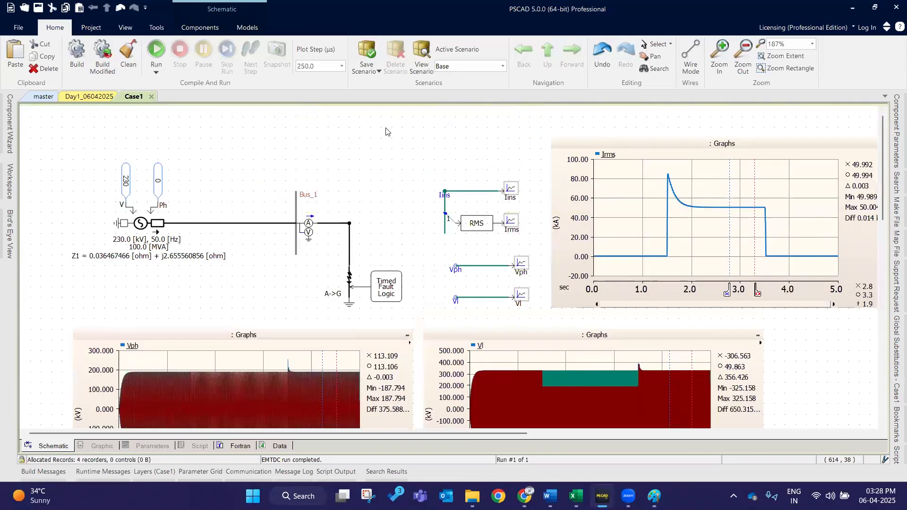
{"action": "left_click", "coordinate": [553, 288]}
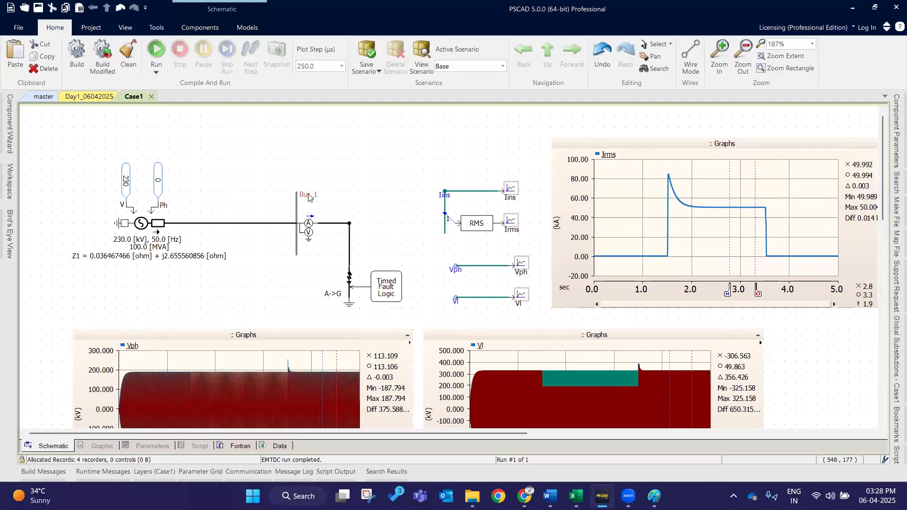
{"action": "left_click", "coordinate": [297, 243]}
{"action": "left_click", "coordinate": [303, 247]}
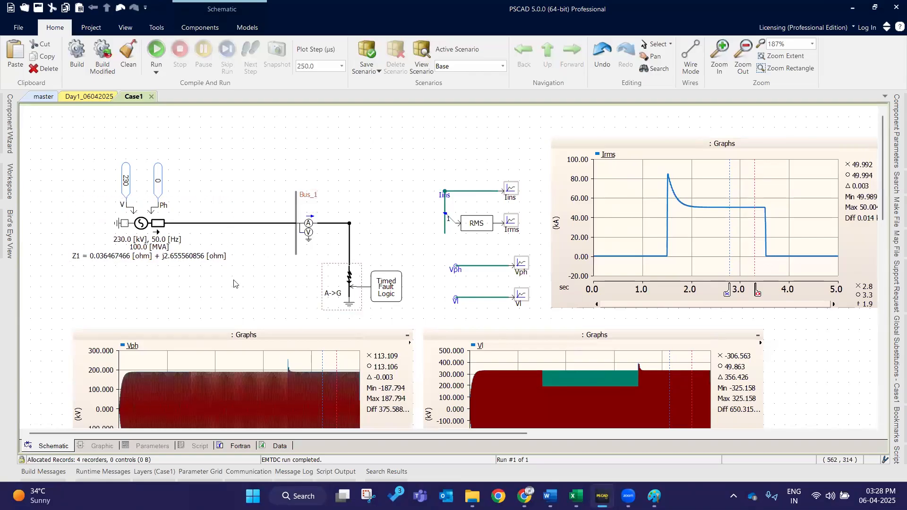
Place an annotation below the source's impedance label and a sticky note above the source.
{"action": "left_click", "coordinate": [205, 34]}
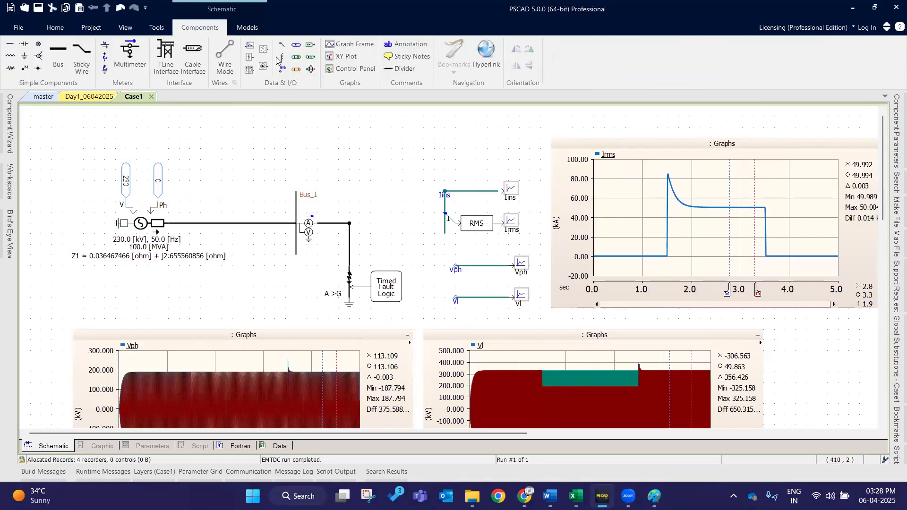
{"action": "left_click", "coordinate": [401, 46]}
{"action": "left_click", "coordinate": [135, 276]}
{"action": "left_click", "coordinate": [417, 58]}
{"action": "left_click", "coordinate": [183, 121]}
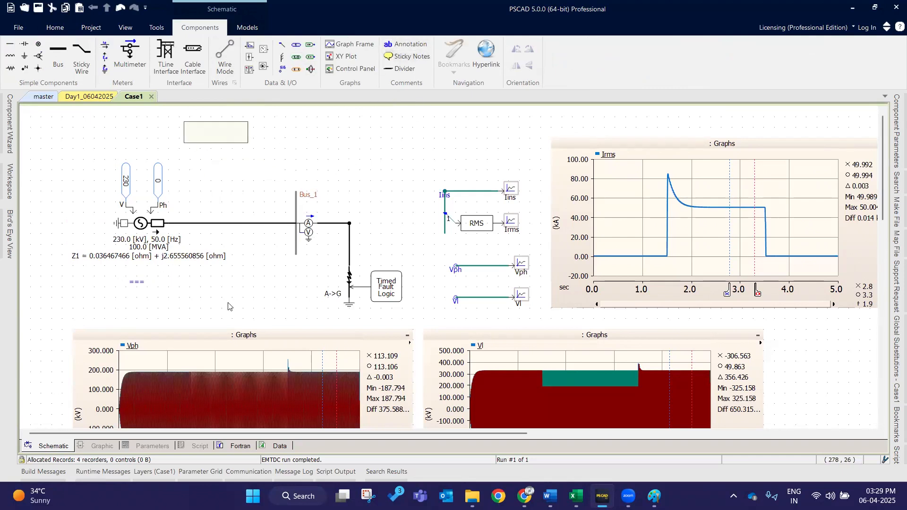
Set the annotation's first line to "Power Grid" and its second line to "230 kV".
{"action": "double_click", "coordinate": [135, 286]}
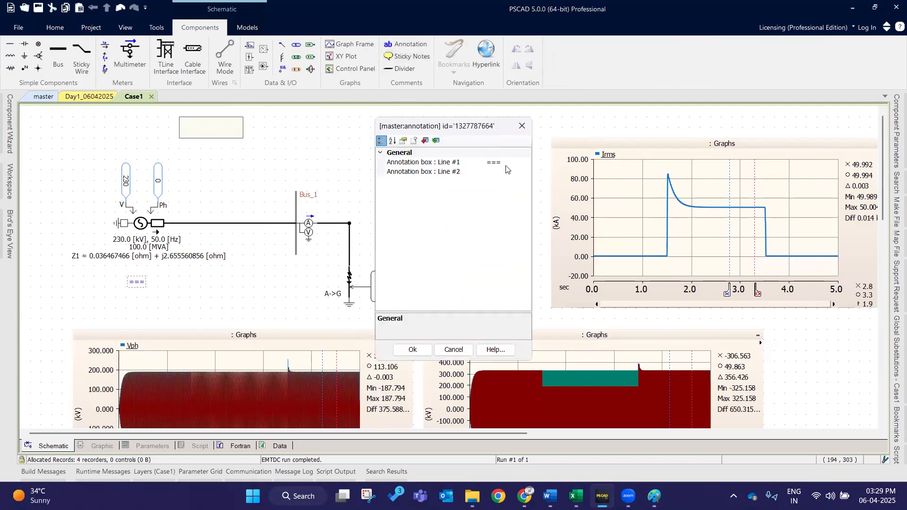
{"action": "left_click", "coordinate": [513, 164]}
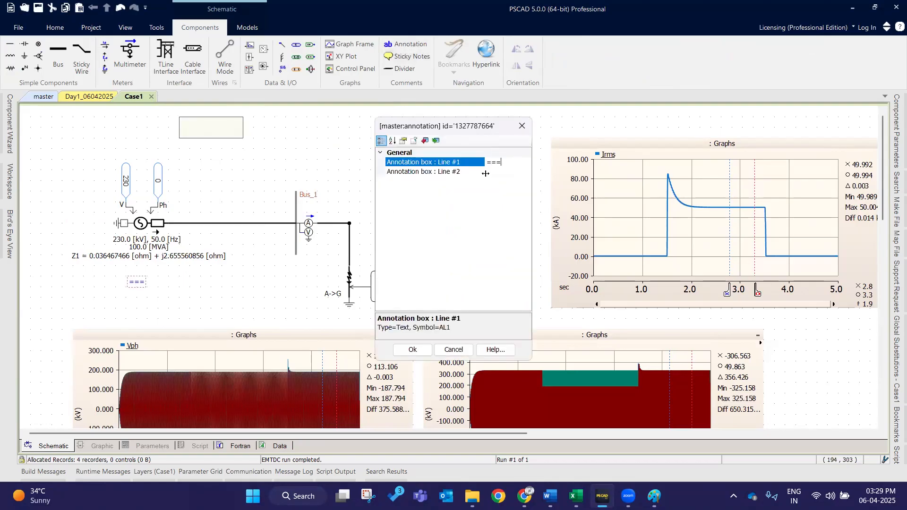
{"action": "left_click_drag", "start_coordinate": [485, 174], "coordinate": [473, 174]}
{"action": "type", "text": "Power Grid"}
{"action": "left_click", "coordinate": [489, 173]}
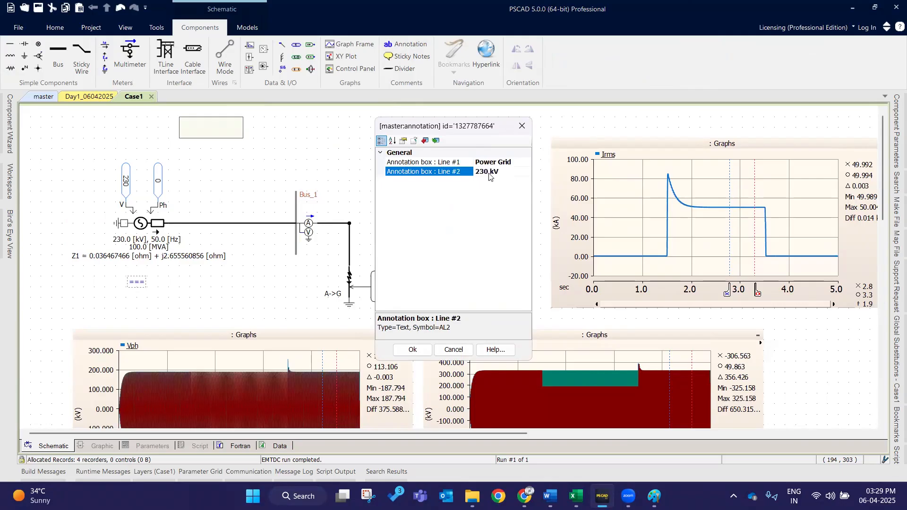
{"action": "key", "text": "Return"}
{"action": "mouse_move", "coordinate": [149, 296]}
{"action": "left_mouse_down"}
{"action": "mouse_move", "coordinate": [303, 218]}
{"action": "mouse_move", "coordinate": [231, 174]}
{"action": "mouse_move", "coordinate": [158, 279]}
{"action": "mouse_move", "coordinate": [136, 269]}
{"action": "mouse_move", "coordinate": [140, 280]}
{"action": "left_mouse_up"}
{"action": "left_click", "coordinate": [219, 288]}
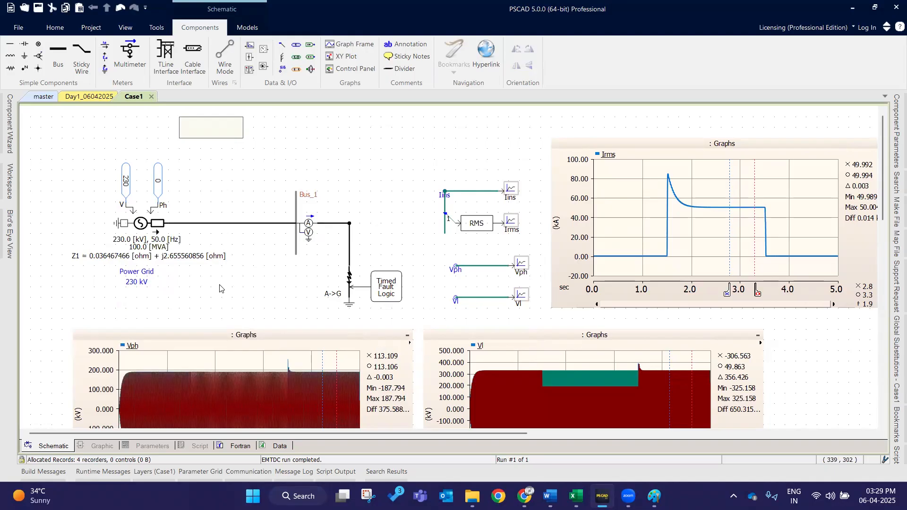
Write "Power Grid" and "230 kV" on two lines in the sticky note.
{"action": "left_click", "coordinate": [198, 129]}
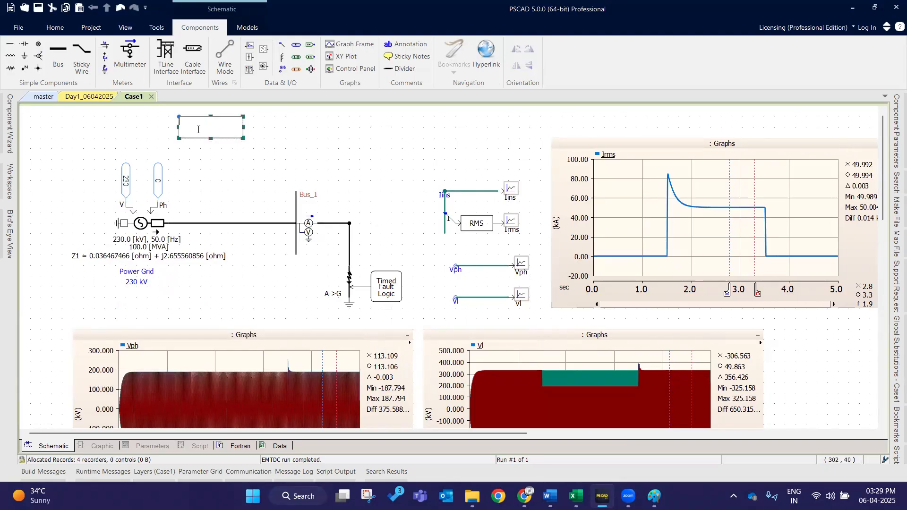
{"action": "type", "text": "Power Grid"}
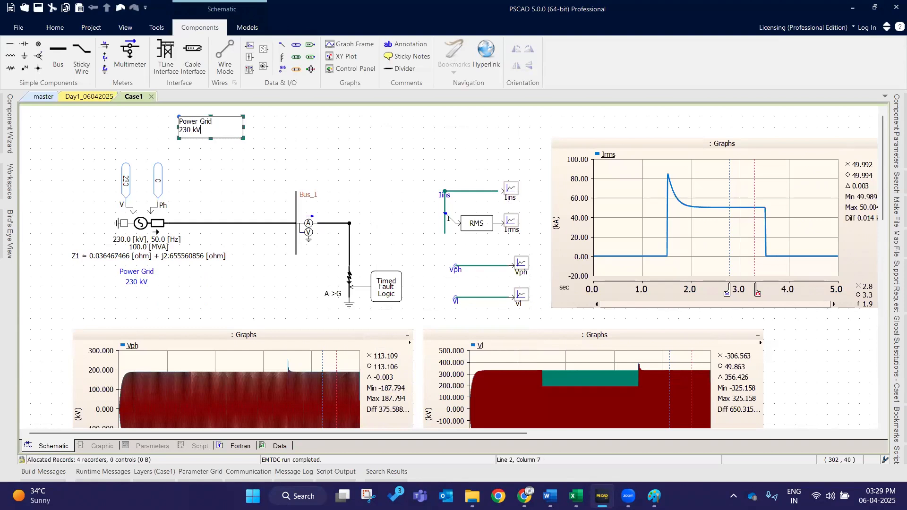
{"action": "left_click", "coordinate": [303, 147]}
Resize the sticky note to fit its text and position it directly above the source's voltage and phase inputs.
{"action": "left_click", "coordinate": [239, 137]}
{"action": "left_click_drag", "start_coordinate": [243, 139], "coordinate": [428, 171]}
{"action": "left_click", "coordinate": [348, 145]}
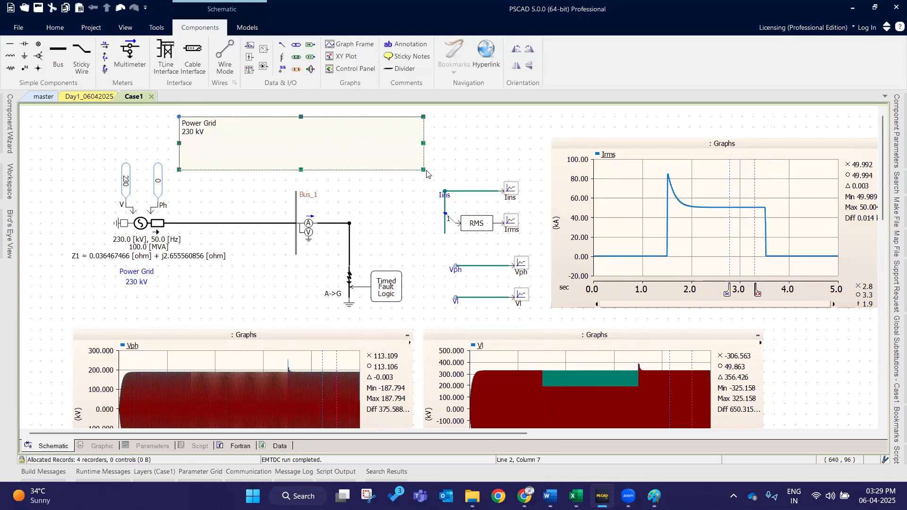
{"action": "key", "text": "Delete"}
{"action": "mouse_move", "coordinate": [180, 117]}
{"action": "left_mouse_down"}
{"action": "mouse_move", "coordinate": [223, 153]}
{"action": "mouse_move", "coordinate": [216, 137]}
{"action": "mouse_move", "coordinate": [147, 140]}
{"action": "left_mouse_up"}
{"action": "left_click", "coordinate": [267, 246]}
{"action": "left_click", "coordinate": [145, 142]}
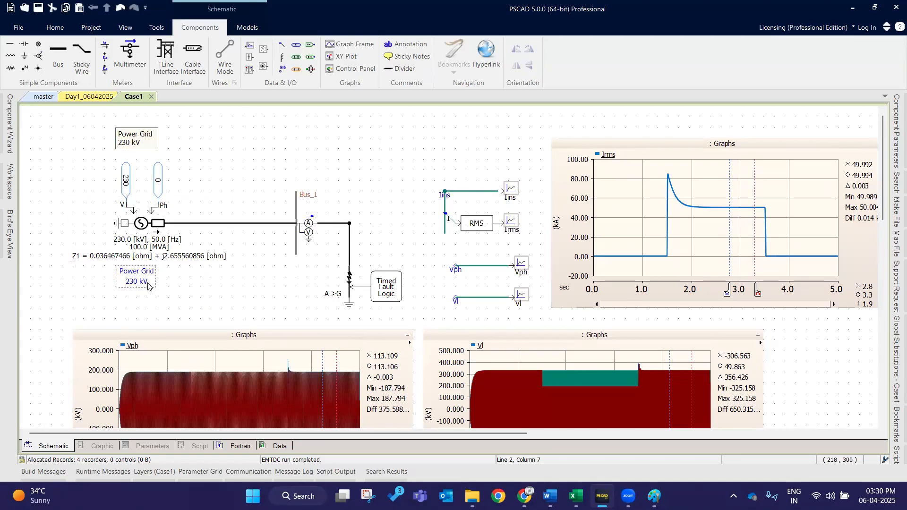
Examine the sticky note's settings and its available font options, leaving them without changes.
{"action": "mouse_move", "coordinate": [148, 286]}
{"action": "left_click", "coordinate": [149, 139]}
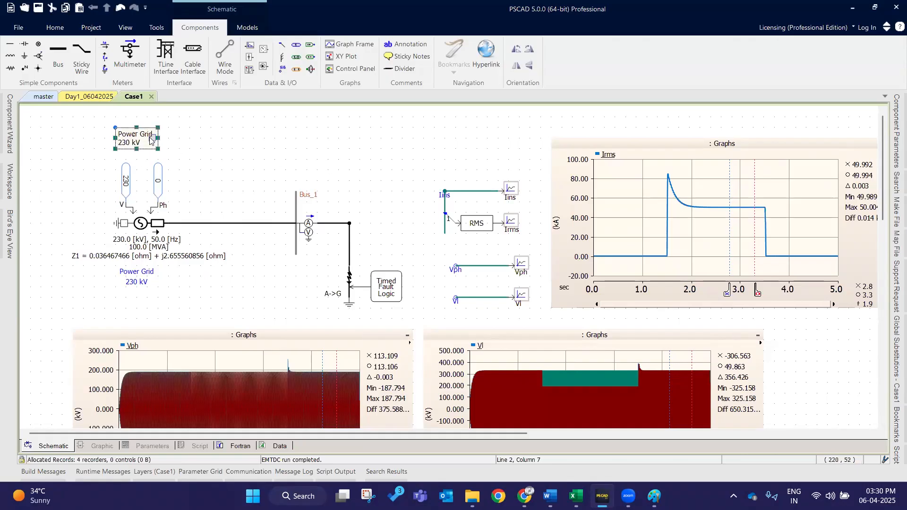
{"action": "right_click", "coordinate": [149, 138]}
{"action": "left_click", "coordinate": [171, 144]}
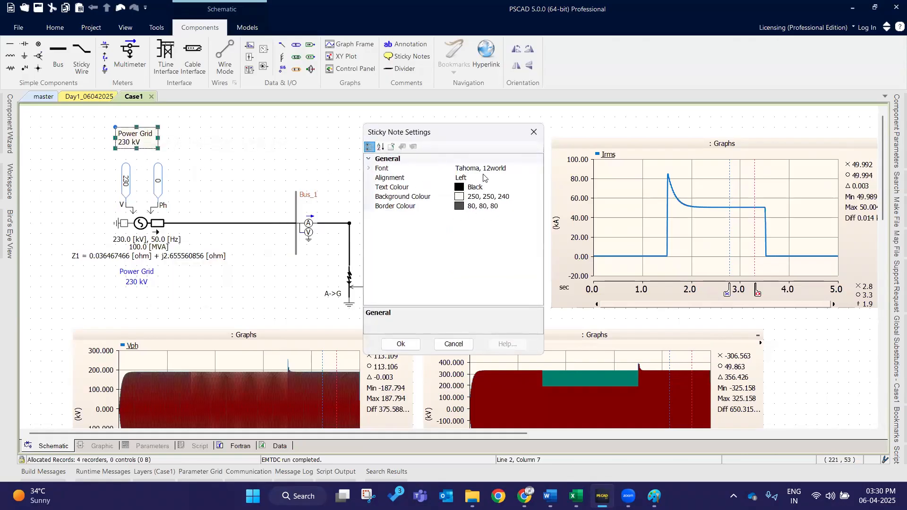
{"action": "left_click", "coordinate": [506, 169]}
{"action": "left_click", "coordinate": [538, 168]}
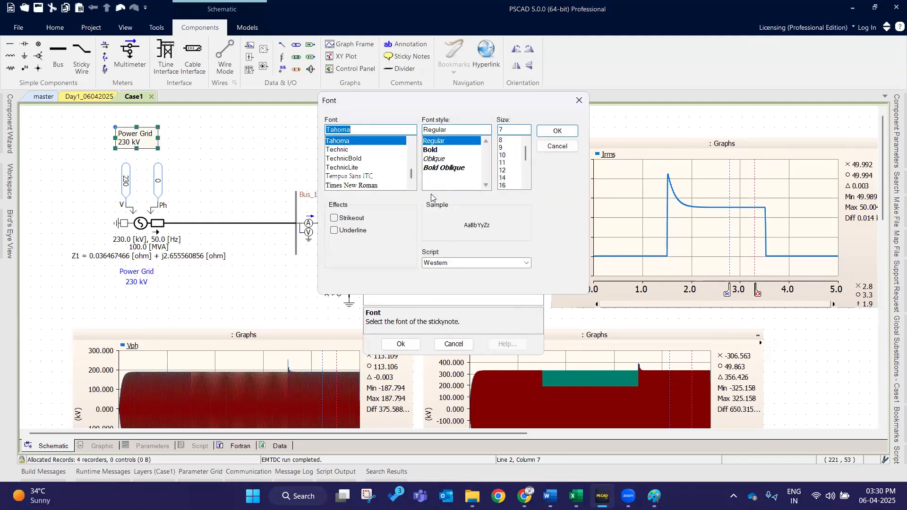
{"action": "left_click", "coordinate": [579, 100]}
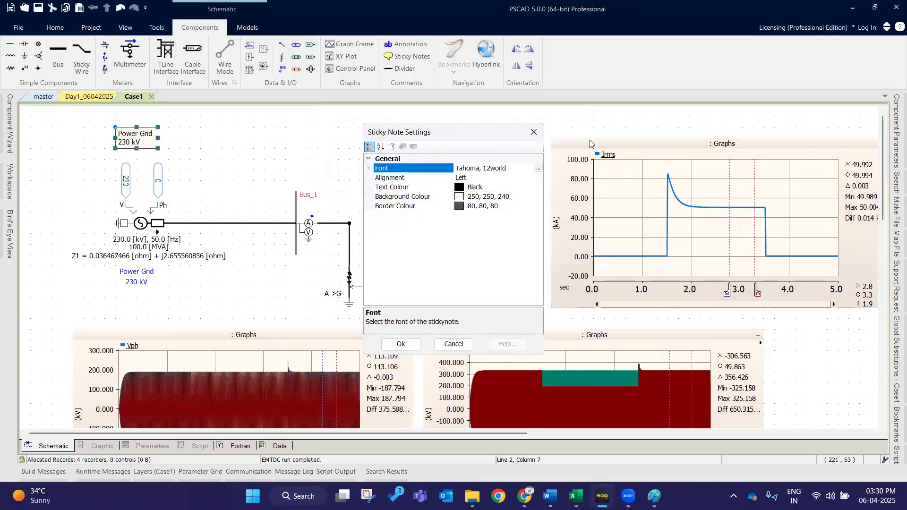
{"action": "left_click", "coordinate": [534, 132]}
Review the two text line parameters of the annotation below the source.
{"action": "double_click", "coordinate": [139, 282]}
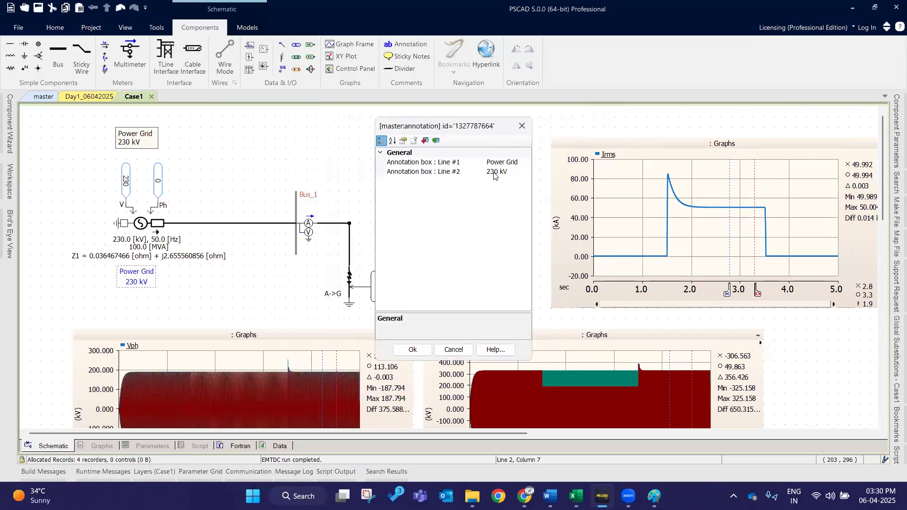
{"action": "left_click_drag", "start_coordinate": [480, 175], "coordinate": [463, 174]}
{"action": "key", "text": "Return"}
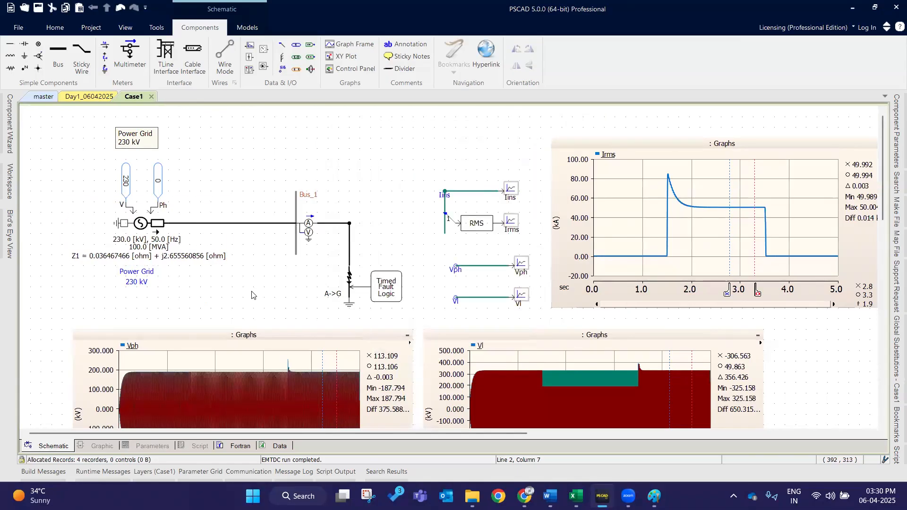
{"action": "left_click", "coordinate": [296, 203]}
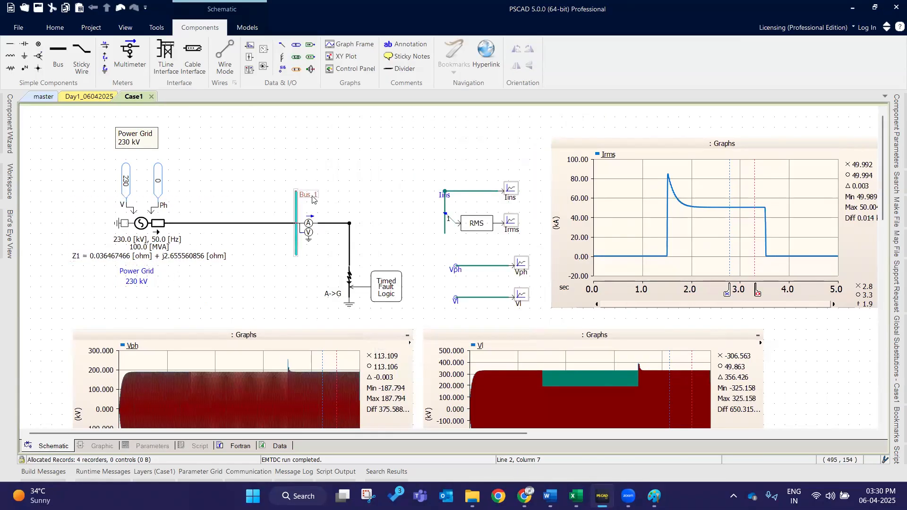
{"action": "left_click", "coordinate": [142, 248]}
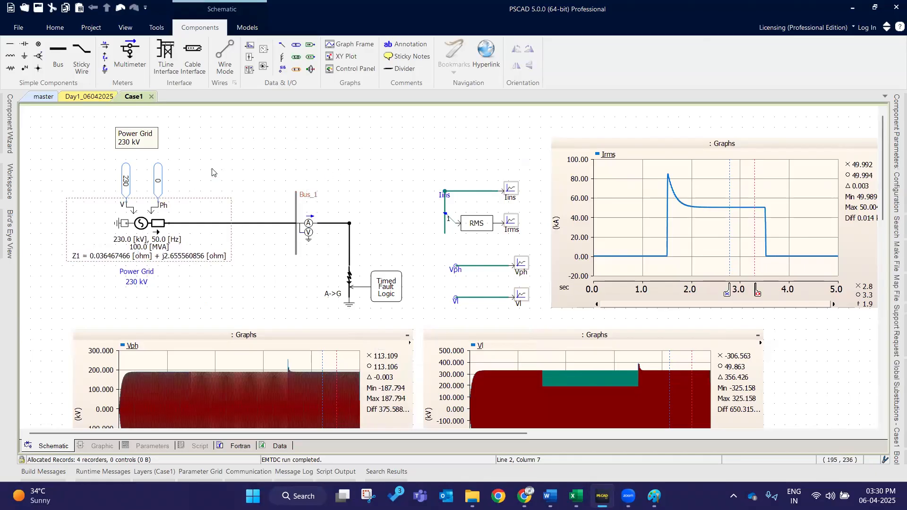
{"action": "left_click", "coordinate": [267, 135]}
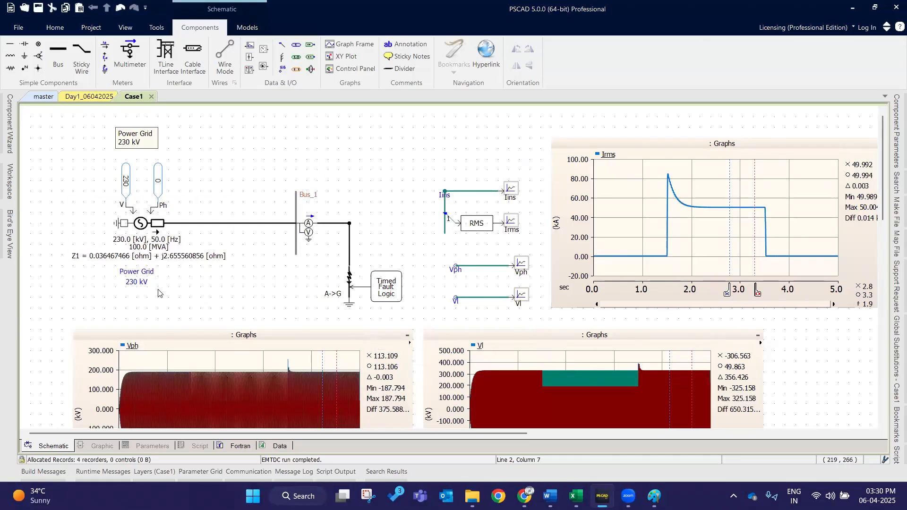
Switch to the Excel workbook Book1.xlsx and save it with the calculations and graphs on the Source sheet.
{"action": "left_click", "coordinate": [135, 282]}
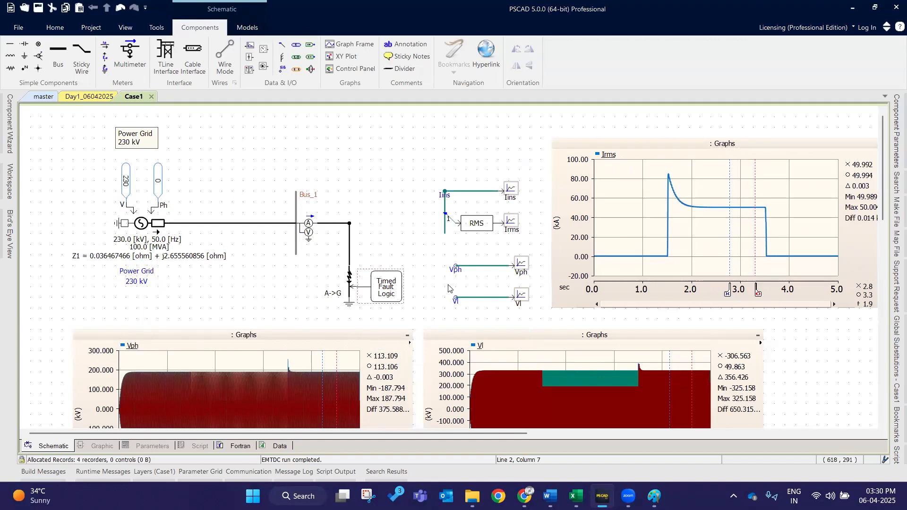
{"action": "scroll", "coordinate": [446, 288], "scroll_direction": "down", "scroll_amount": 3}
{"action": "scroll", "coordinate": [444, 287], "scroll_direction": "down", "scroll_amount": 3}
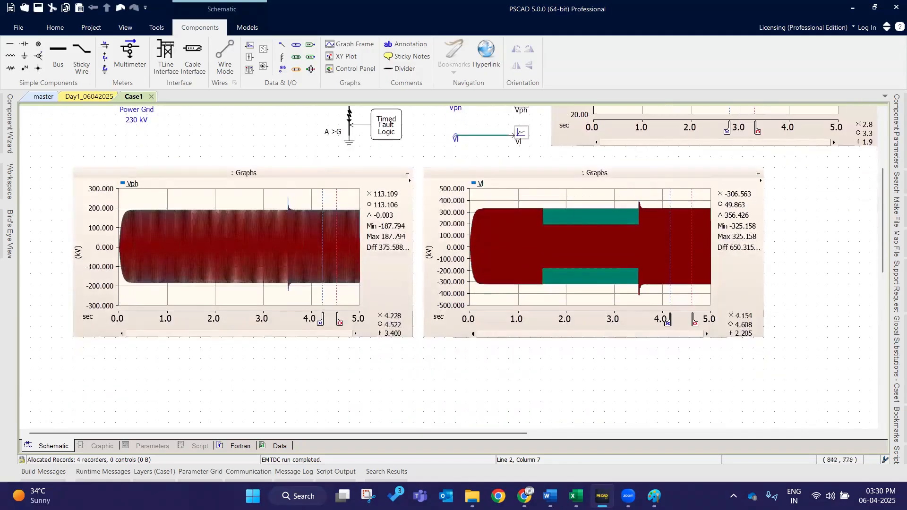
{"action": "mouse_move", "coordinate": [575, 496]}
{"action": "left_click", "coordinate": [506, 435]}
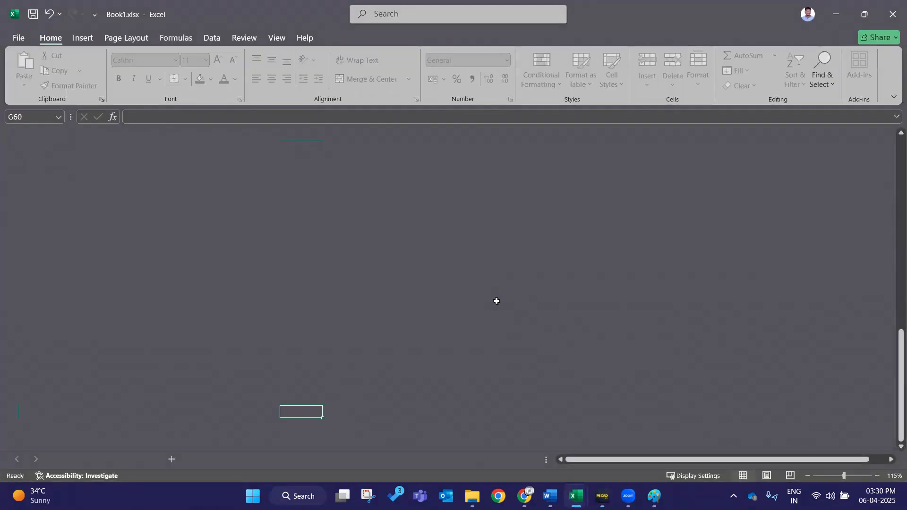
{"action": "scroll", "coordinate": [496, 305], "scroll_direction": "up", "scroll_amount": 11}
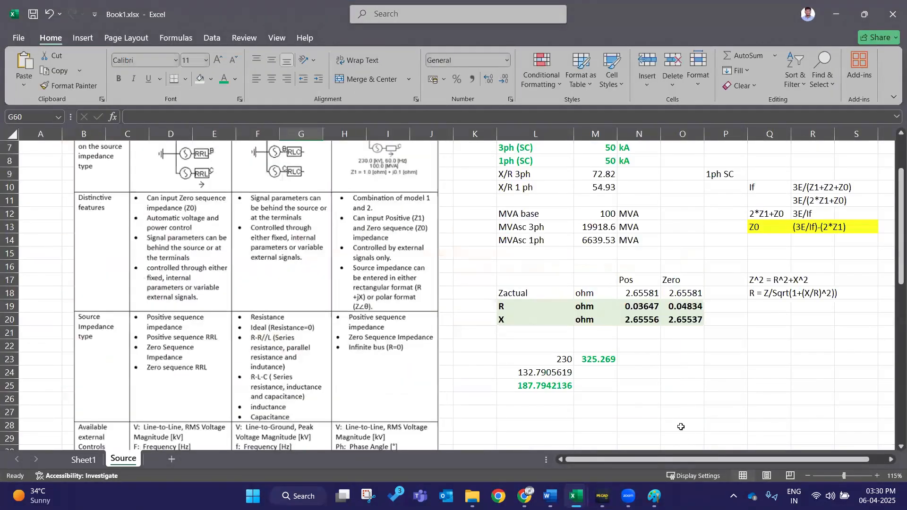
{"action": "left_click", "coordinate": [681, 375]}
{"action": "left_click", "coordinate": [667, 386]}
{"action": "left_click", "coordinate": [33, 18]}
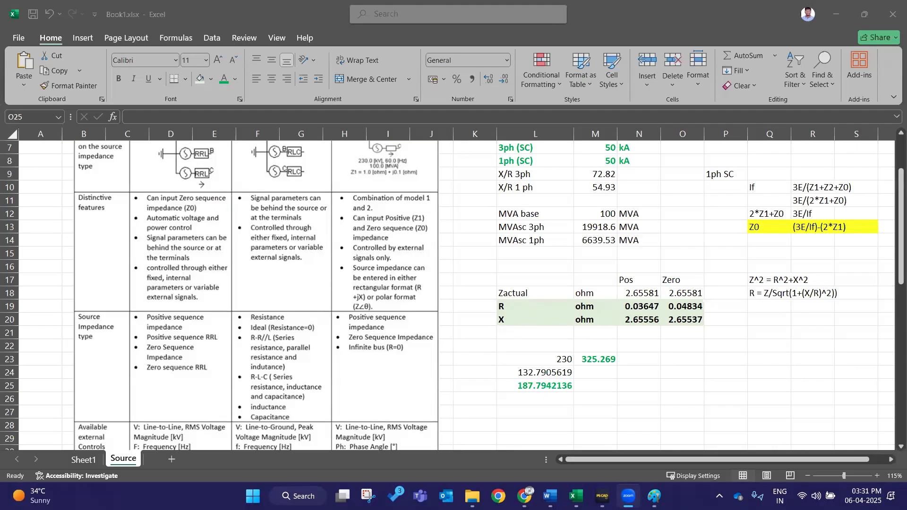
{"action": "double_click", "coordinate": [678, 362]}
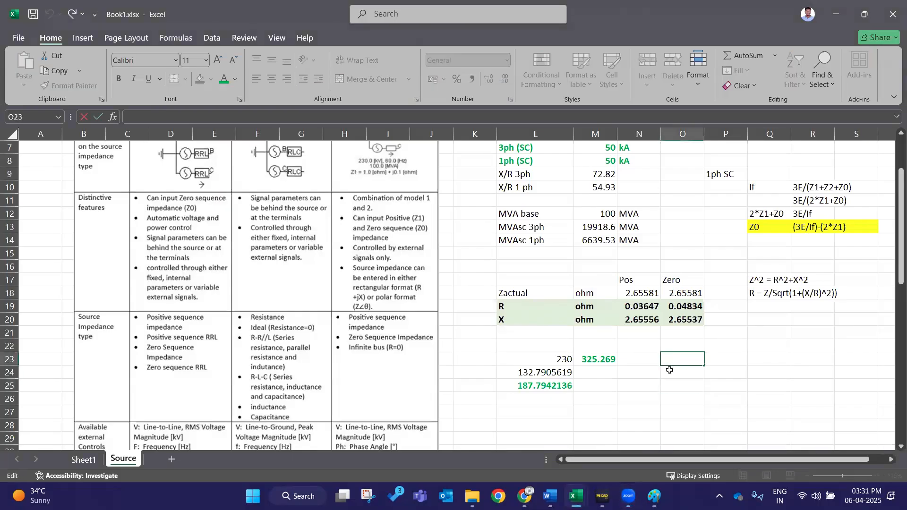
{"action": "key", "text": "Return"}
{"action": "left_click", "coordinate": [679, 370]}
{"action": "left_click", "coordinate": [680, 360]}
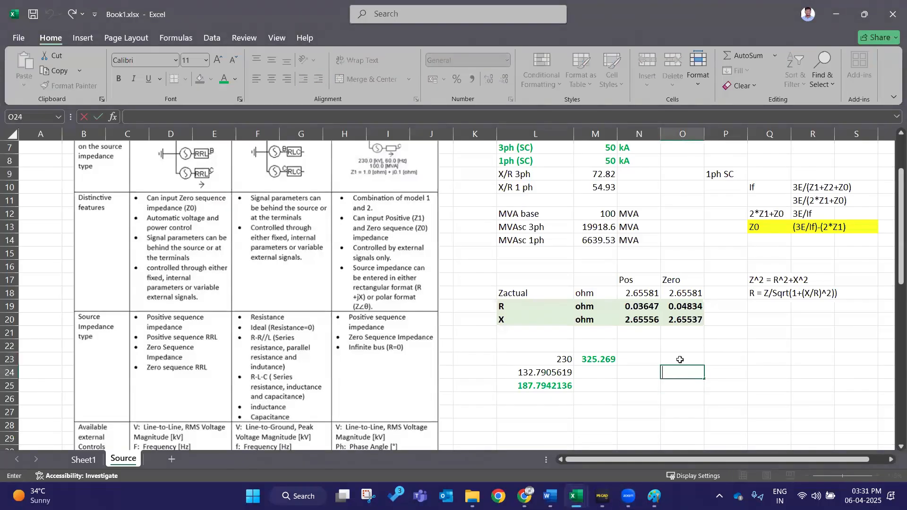
{"action": "left_click", "coordinate": [685, 380]}
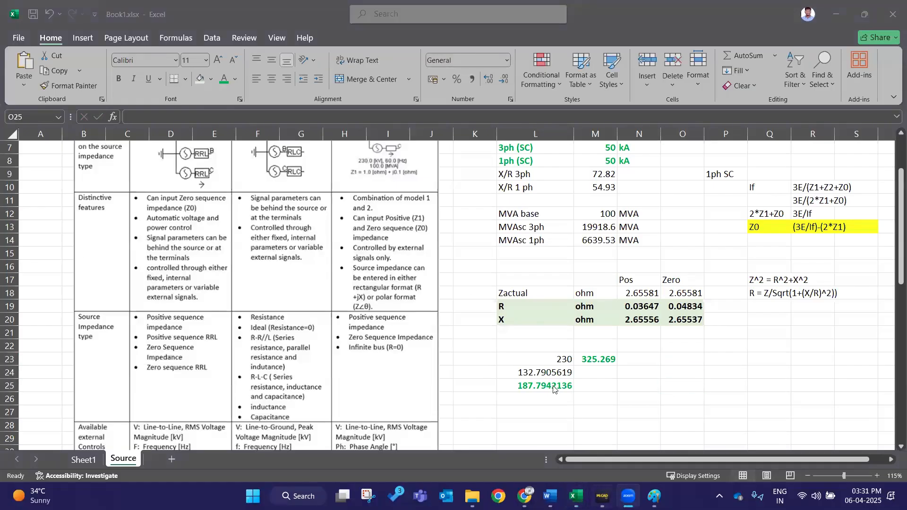
Enlarge the upper RT_1 graph picture on the Source sheet to about the width of the RT_1 graph below it.
{"action": "scroll", "coordinate": [534, 383], "scroll_direction": "down", "scroll_amount": 5}
{"action": "scroll", "coordinate": [534, 383], "scroll_direction": "down", "scroll_amount": 4}
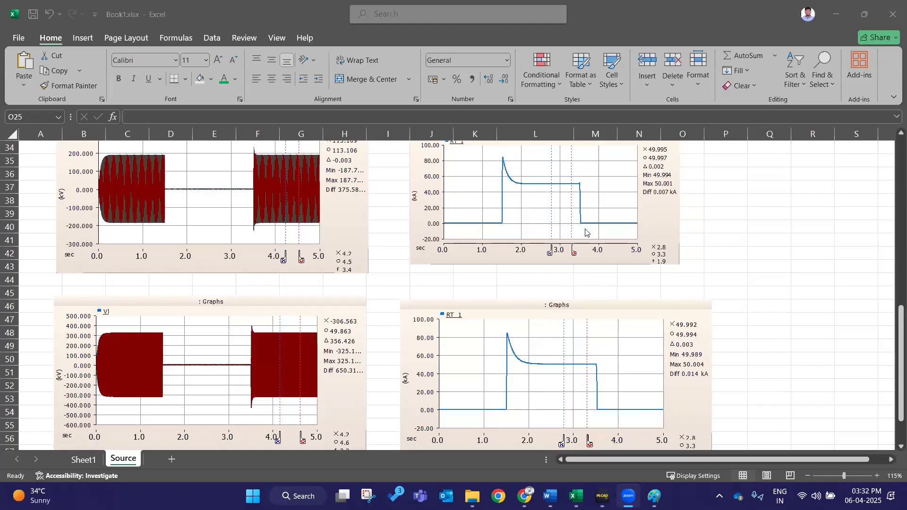
{"action": "left_click", "coordinate": [685, 239]}
{"action": "left_click_drag", "start_coordinate": [686, 272], "coordinate": [711, 284]}
{"action": "left_click", "coordinate": [801, 308]}
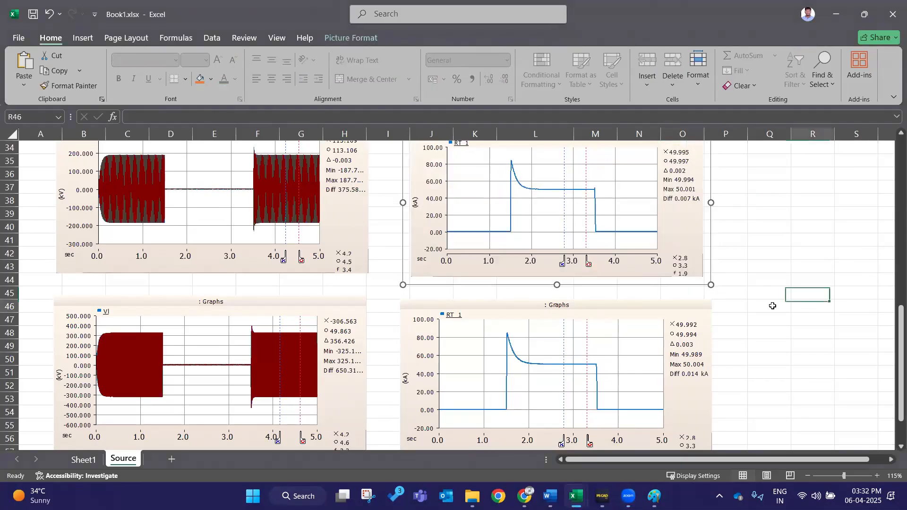
{"action": "scroll", "coordinate": [756, 310], "scroll_direction": "down", "scroll_amount": 6}
{"action": "scroll", "coordinate": [708, 297], "scroll_direction": "up", "scroll_amount": 7}
{"action": "left_click", "coordinate": [753, 281]}
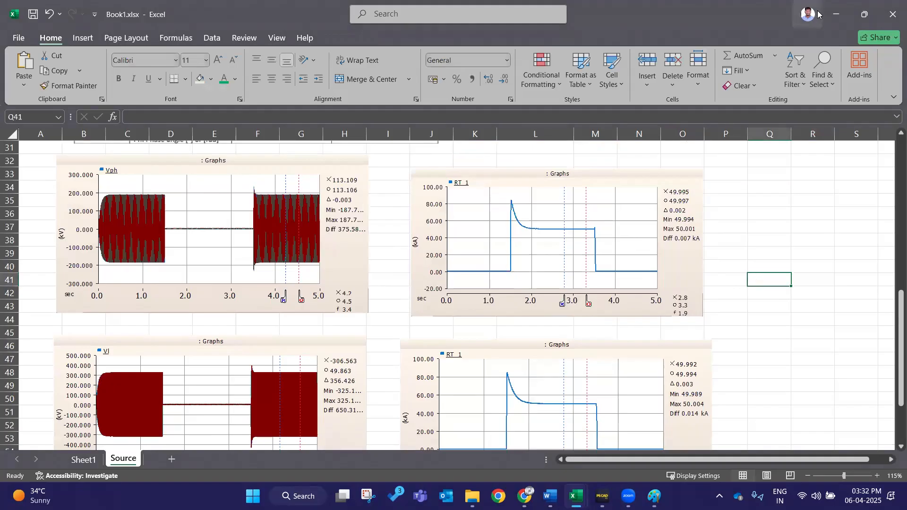
Return to PSCAD and place an output channel and a rotary switch in the empty schematic area below the graphs.
{"action": "left_click", "coordinate": [836, 14]}
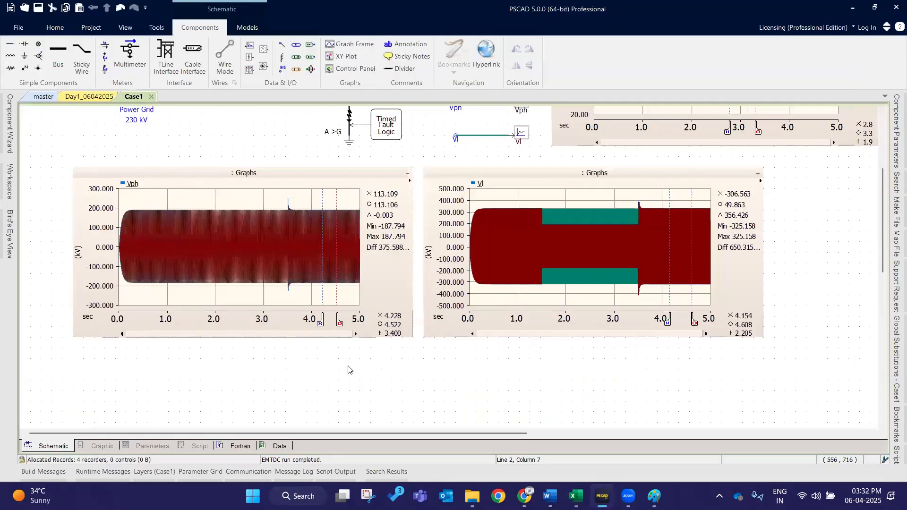
{"action": "scroll", "coordinate": [339, 363], "scroll_direction": "down", "scroll_amount": 5}
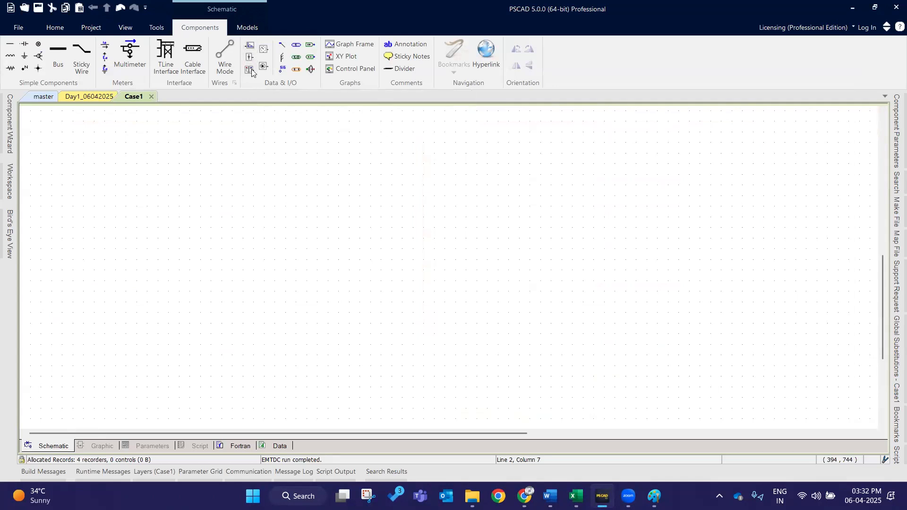
{"action": "left_click", "coordinate": [249, 44]}
{"action": "left_click", "coordinate": [108, 174]}
{"action": "left_click", "coordinate": [263, 50]}
{"action": "left_click", "coordinate": [217, 185]}
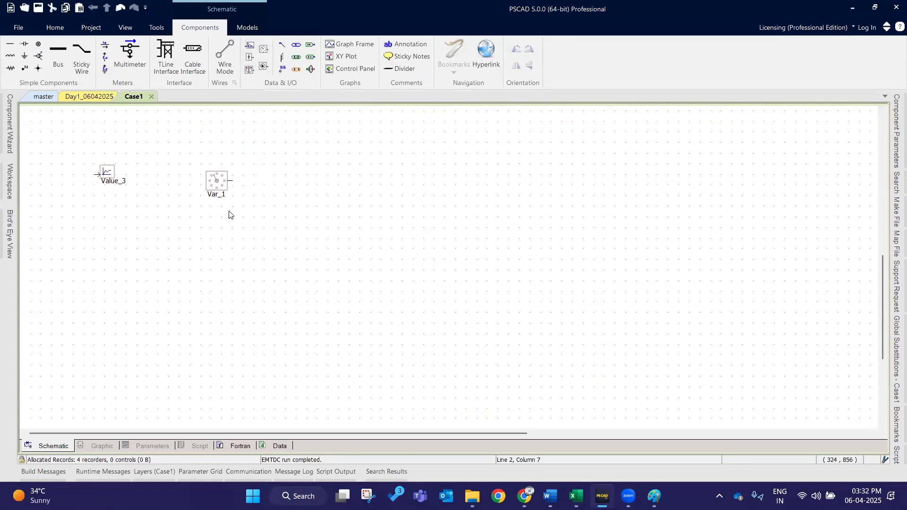
Place a slider, a two-state switch and a push button beside the rotary switch, aligned in one row.
{"action": "left_click", "coordinate": [252, 57]}
{"action": "left_click", "coordinate": [286, 175]}
{"action": "left_click", "coordinate": [249, 71]}
{"action": "left_click", "coordinate": [354, 185]}
{"action": "left_click", "coordinate": [264, 66]}
{"action": "left_click", "coordinate": [396, 161]}
{"action": "left_click", "coordinate": [452, 188]}
{"action": "left_click_drag", "start_coordinate": [285, 177], "coordinate": [285, 187]}
{"action": "left_click", "coordinate": [465, 193]}
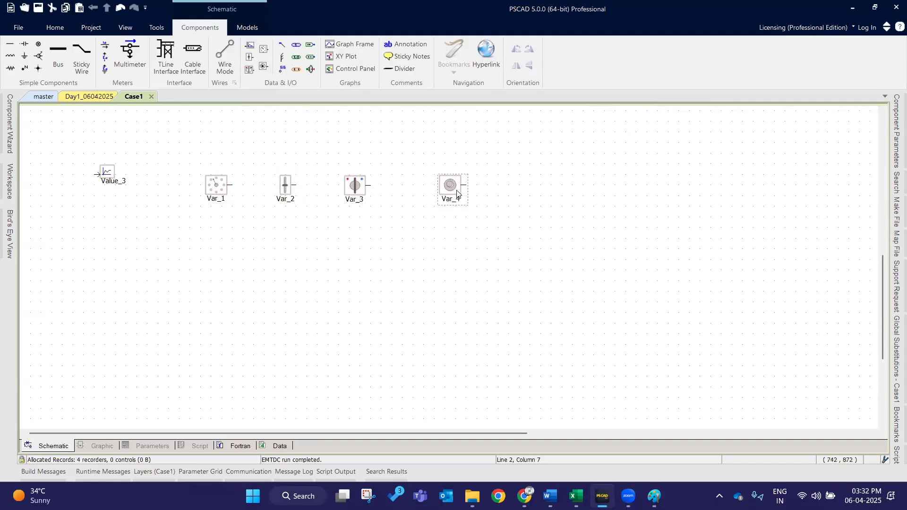
{"action": "left_click_drag", "start_coordinate": [457, 192], "coordinate": [446, 192]}
{"action": "left_click", "coordinate": [422, 299]}
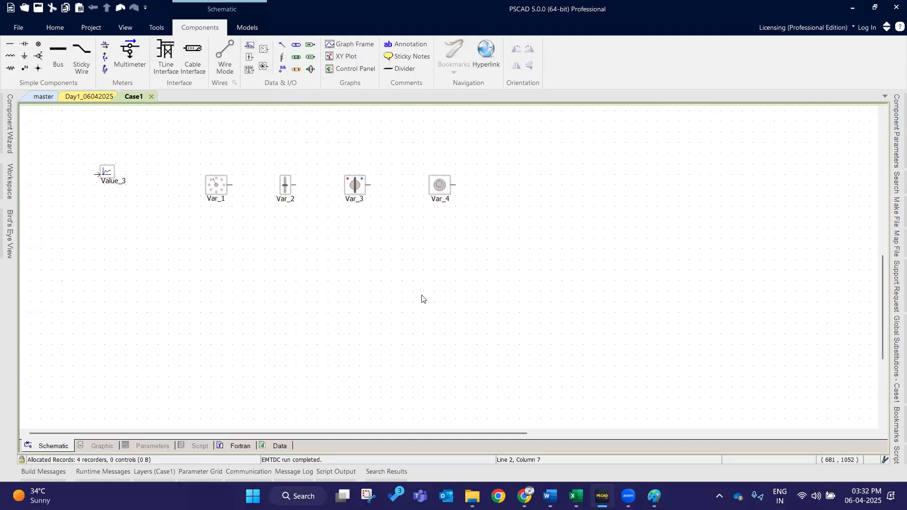
Look over the rotary switch's parameters without changes, and delete the output channel from the row of controls.
{"action": "double_click", "coordinate": [208, 185]}
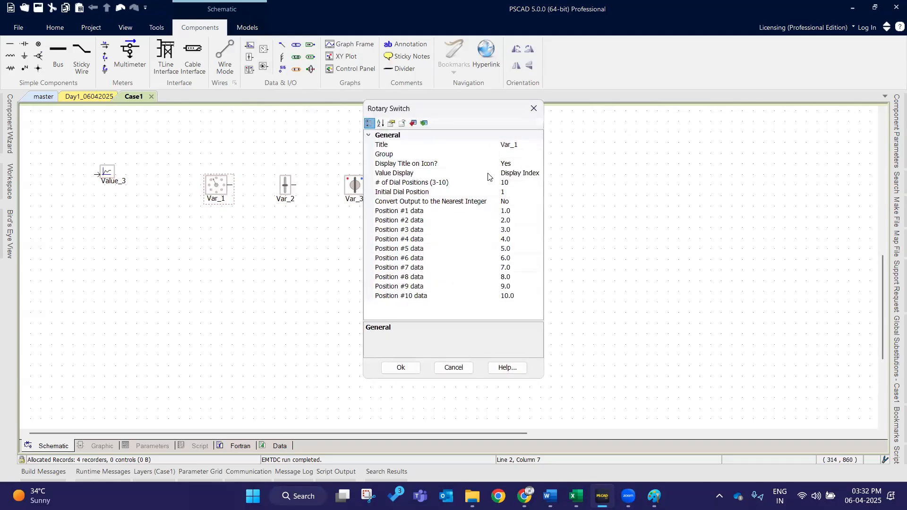
{"action": "left_click", "coordinate": [535, 110]}
{"action": "left_click", "coordinate": [200, 169]}
{"action": "left_click_drag", "start_coordinate": [156, 138], "coordinate": [513, 235]}
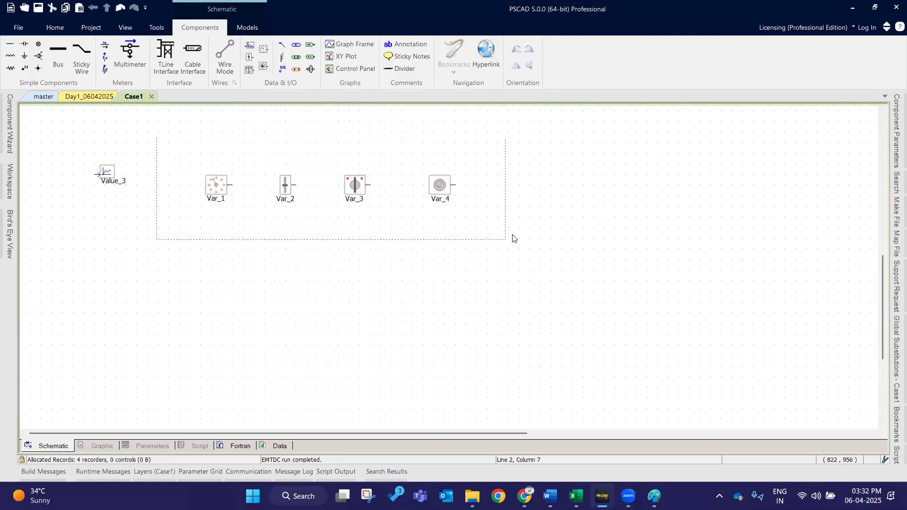
{"action": "left_click", "coordinate": [112, 205]}
{"action": "left_click_drag", "start_coordinate": [112, 171], "coordinate": [147, 180]}
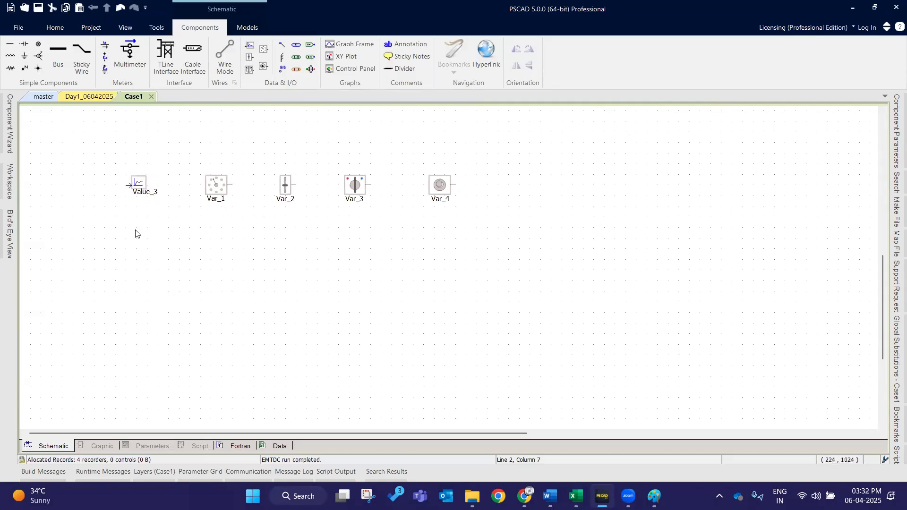
{"action": "left_click", "coordinate": [136, 189]}
{"action": "key", "text": "Delete"}
{"action": "left_click_drag", "start_coordinate": [161, 132], "coordinate": [494, 252]}
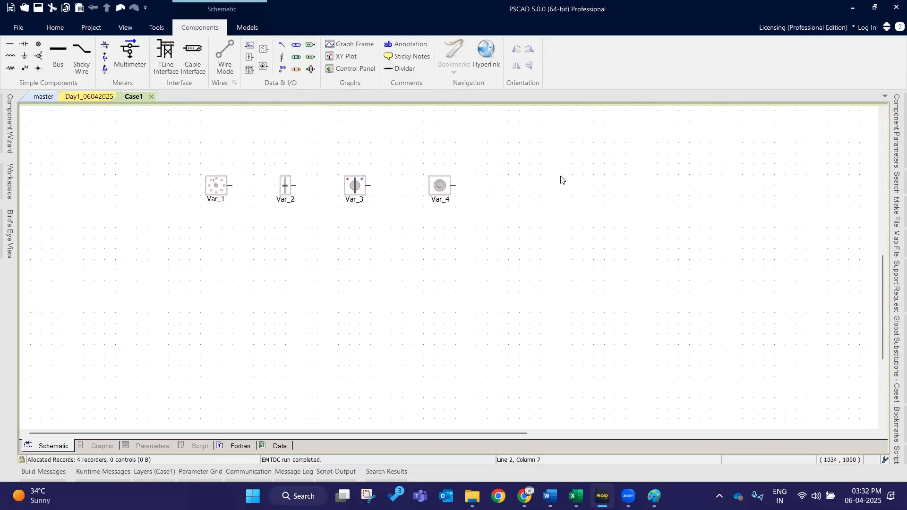
Add an enlarged control panel below the rotary switch and insert the Var_1 control into it.
{"action": "left_click", "coordinate": [350, 69]}
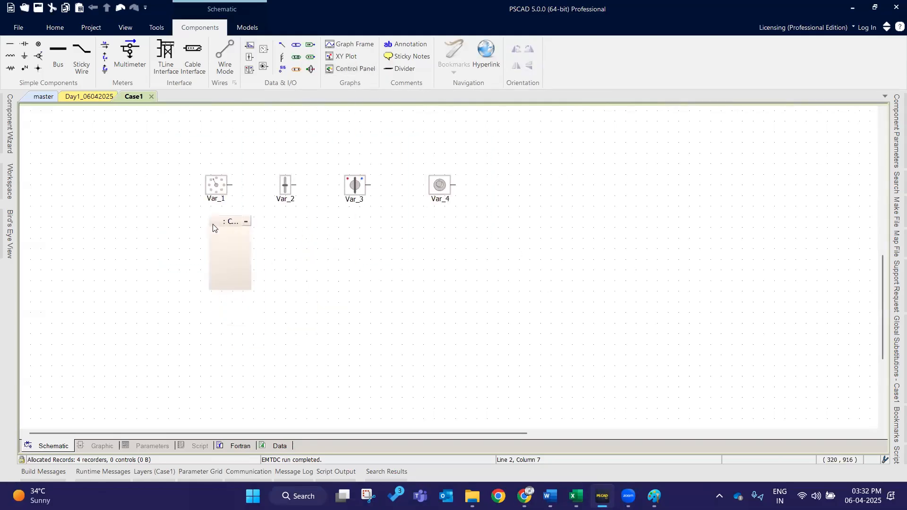
{"action": "left_click", "coordinate": [216, 236]}
{"action": "left_click_drag", "start_coordinate": [243, 302], "coordinate": [274, 366]}
{"action": "left_click_drag", "start_coordinate": [207, 230], "coordinate": [185, 221]}
{"action": "left_click", "coordinate": [224, 284]}
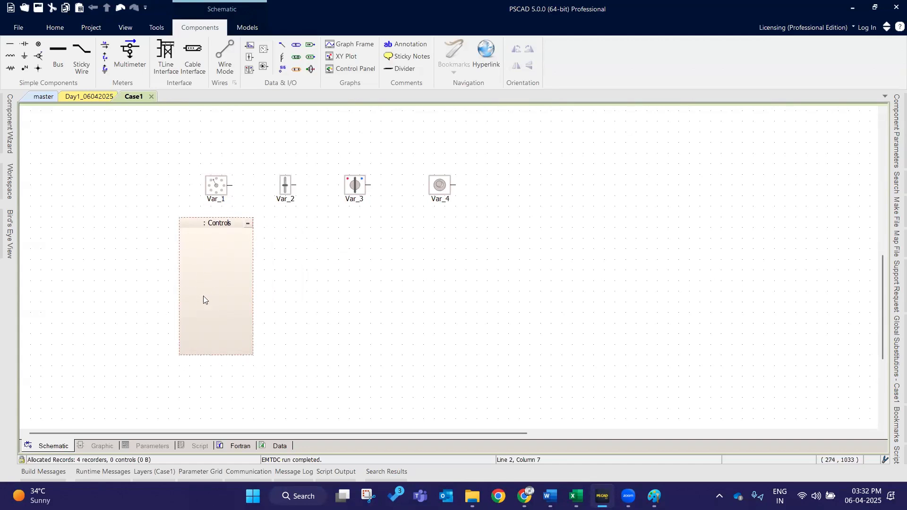
{"action": "left_click", "coordinate": [219, 189]}
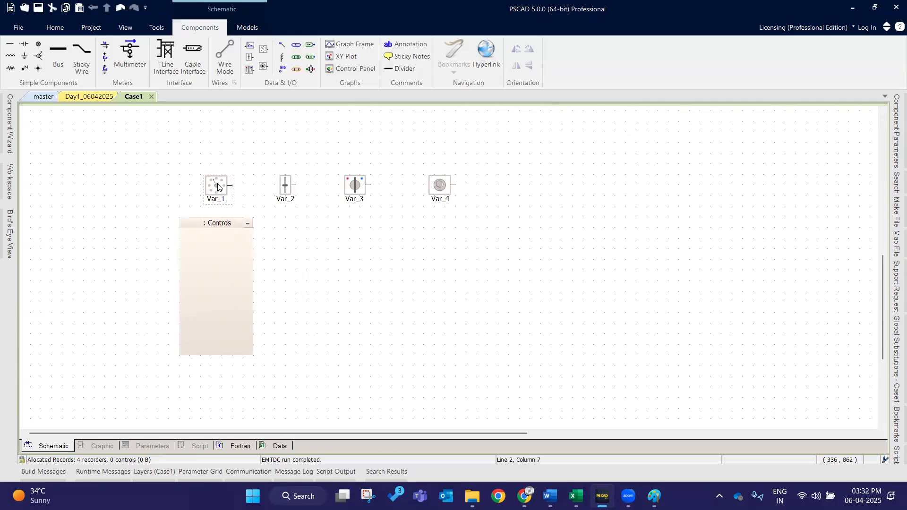
{"action": "left_click_drag", "start_coordinate": [212, 194], "coordinate": [213, 280]}
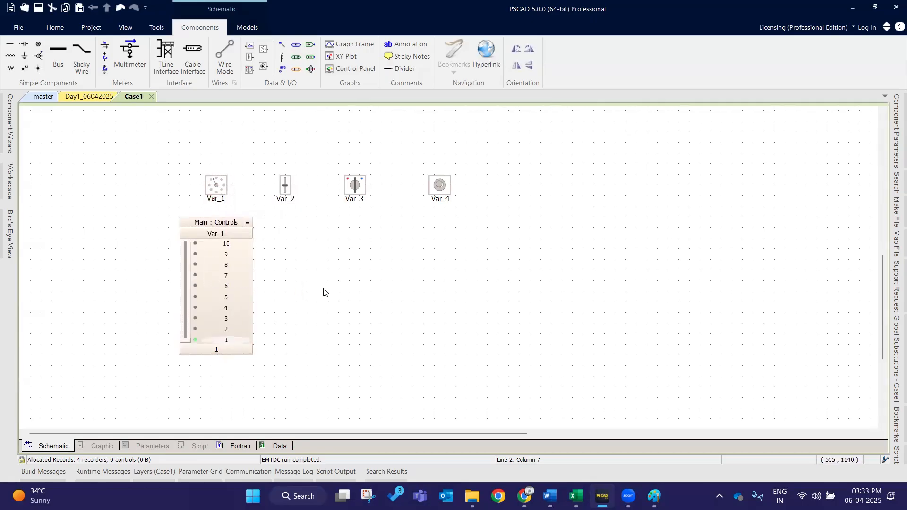
Place three more empty control panels in a row beside the Var_1 panel.
{"action": "left_click", "coordinate": [352, 68]}
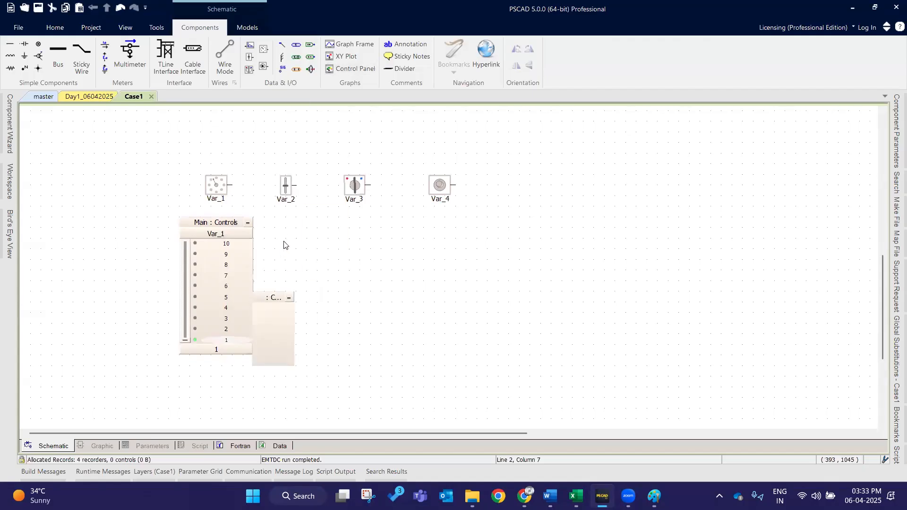
{"action": "left_click", "coordinate": [284, 246]}
{"action": "left_click", "coordinate": [353, 69]}
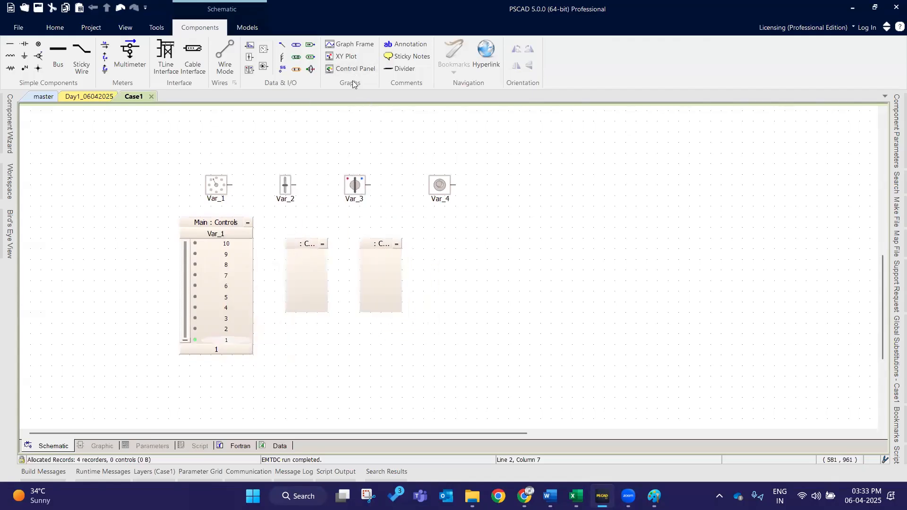
{"action": "left_click", "coordinate": [352, 68]}
{"action": "left_click", "coordinate": [435, 243]}
Insert the Var_2 slider, Var_3 switch and Var_4 push button into the three empty control panels, one in each.
{"action": "left_click_drag", "start_coordinate": [282, 191], "coordinate": [305, 196]}
{"action": "left_click_drag", "start_coordinate": [301, 273], "coordinate": [302, 273]}
{"action": "left_click_drag", "start_coordinate": [362, 211], "coordinate": [380, 276]}
{"action": "left_click_drag", "start_coordinate": [439, 185], "coordinate": [461, 284]}
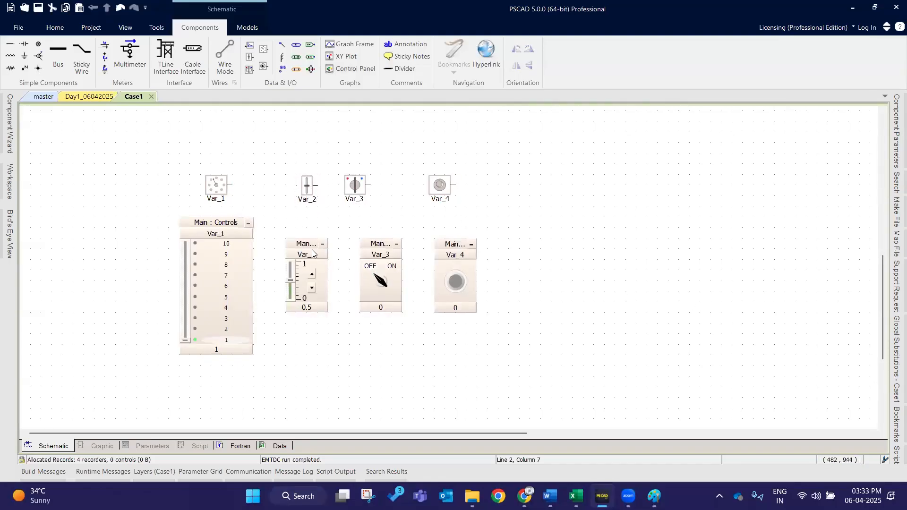
Enlarge the Var_2, Var_3 and Var_4 control panels and line up their top edges with the Var_1 panel.
{"action": "left_click_drag", "start_coordinate": [308, 240], "coordinate": [298, 216]}
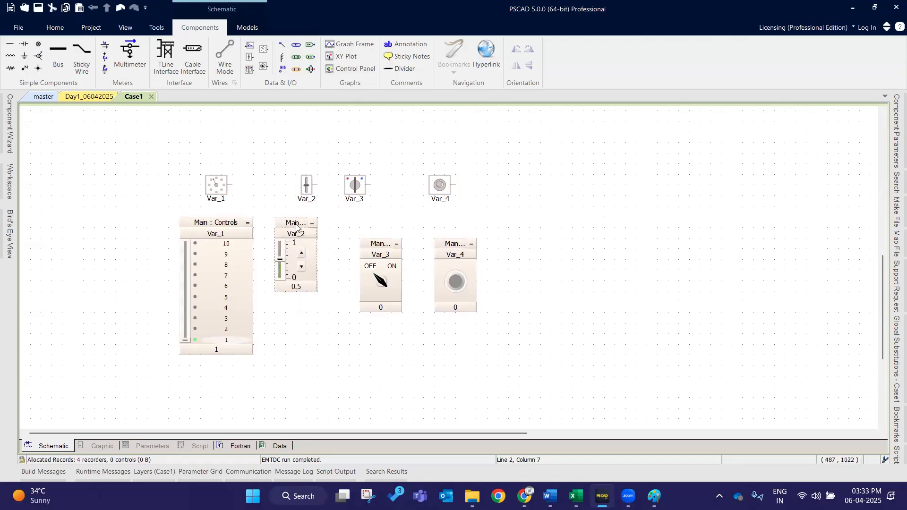
{"action": "left_click_drag", "start_coordinate": [328, 357], "coordinate": [338, 354]}
{"action": "left_click", "coordinate": [380, 250]}
{"action": "left_click_drag", "start_coordinate": [402, 312], "coordinate": [417, 355]}
{"action": "left_click_drag", "start_coordinate": [388, 228], "coordinate": [389, 222]}
{"action": "left_click_drag", "start_coordinate": [453, 229], "coordinate": [465, 225]}
{"action": "left_click_drag", "start_coordinate": [488, 291], "coordinate": [508, 346]}
{"action": "left_click", "coordinate": [382, 224]}
{"action": "left_click_drag", "start_coordinate": [424, 340], "coordinate": [424, 354]}
{"action": "left_click", "coordinate": [541, 433]}
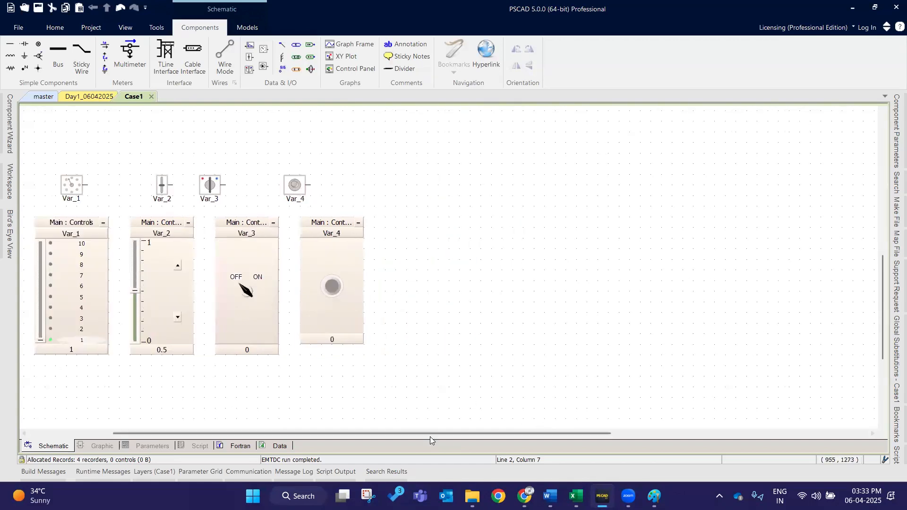
{"action": "left_click_drag", "start_coordinate": [429, 433], "coordinate": [340, 431]}
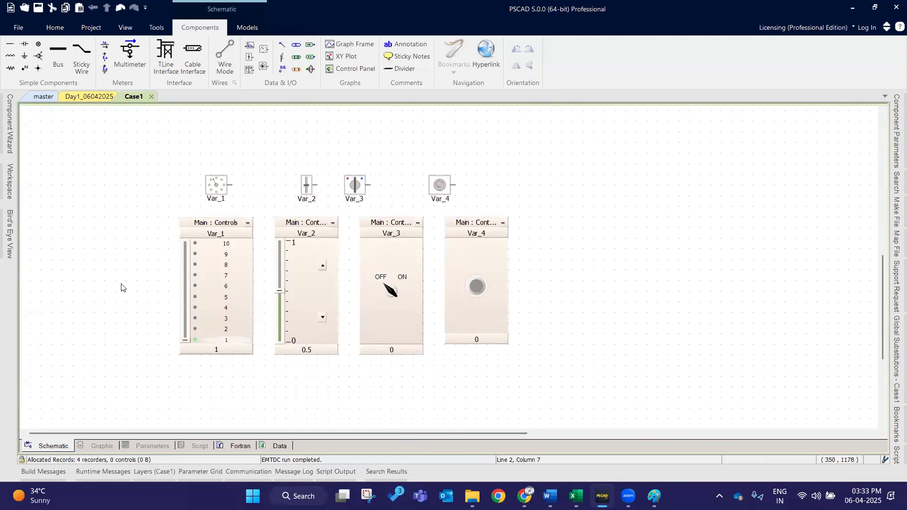
Review the rotary switch's parameters and move the Var_1 panel control to position 6.
{"action": "double_click", "coordinate": [213, 182]}
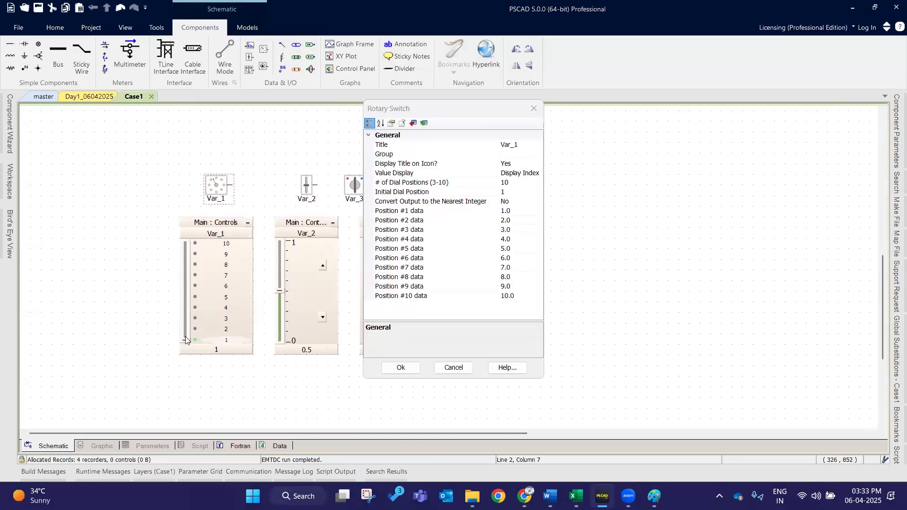
{"action": "left_click", "coordinate": [534, 108]}
{"action": "left_click_drag", "start_coordinate": [187, 339], "coordinate": [187, 287]}
Set the rotary switch's Position #5 data to 525 and Position #6 data to 400.
{"action": "double_click", "coordinate": [213, 185]}
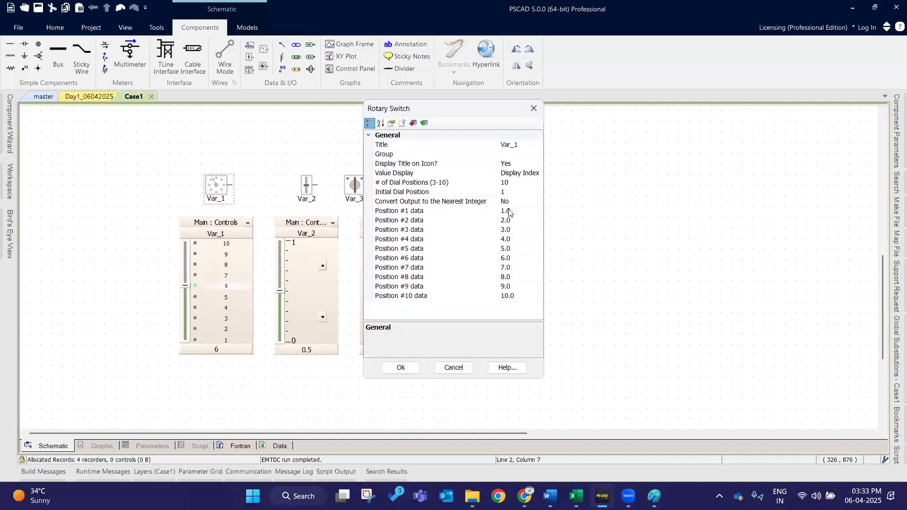
{"action": "left_click", "coordinate": [516, 210]}
{"action": "left_click", "coordinate": [517, 210]}
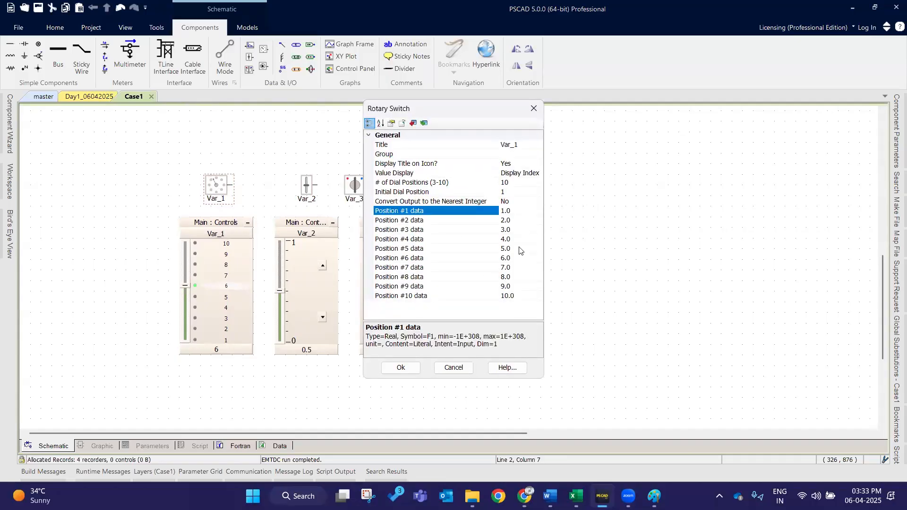
{"action": "left_click", "coordinate": [519, 226]}
{"action": "double_click", "coordinate": [511, 256]}
{"action": "left_click", "coordinate": [517, 247]}
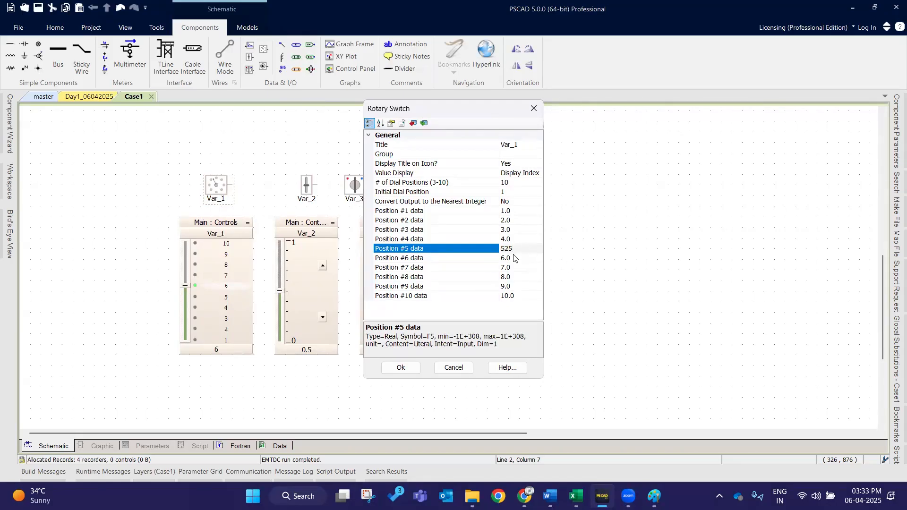
{"action": "key", "text": "Return"}
{"action": "type", "text": "400"}
{"action": "left_click", "coordinate": [402, 367]}
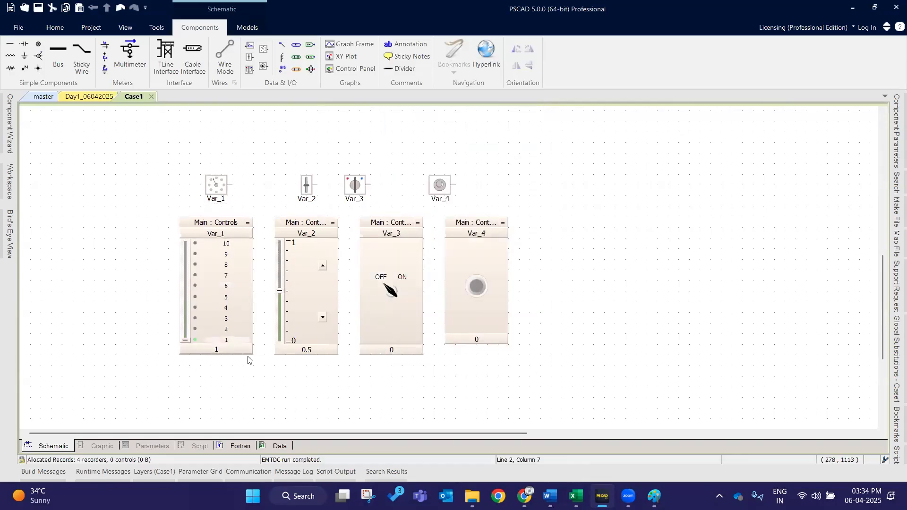
Move the Var_1 panel control to position 5 and check its output value.
{"action": "left_click", "coordinate": [219, 143]}
{"action": "left_click_drag", "start_coordinate": [183, 341], "coordinate": [186, 297]}
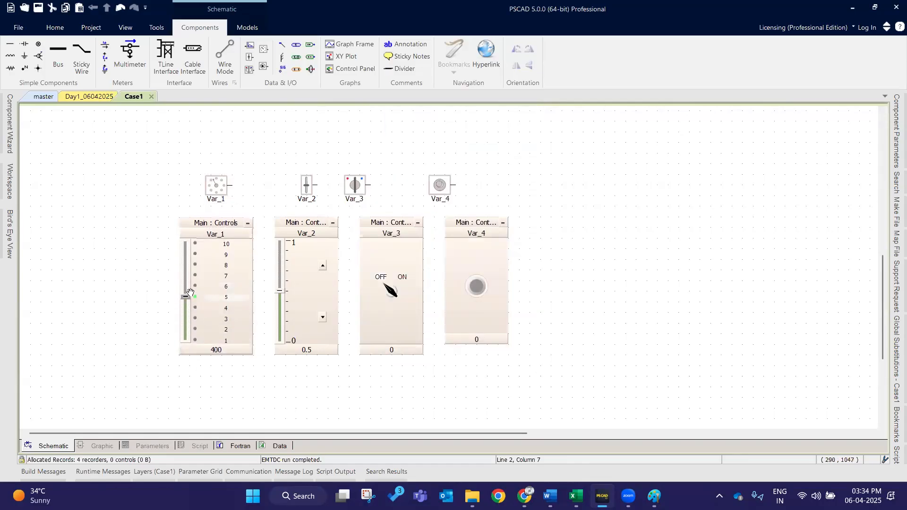
{"action": "left_click", "coordinate": [215, 352]}
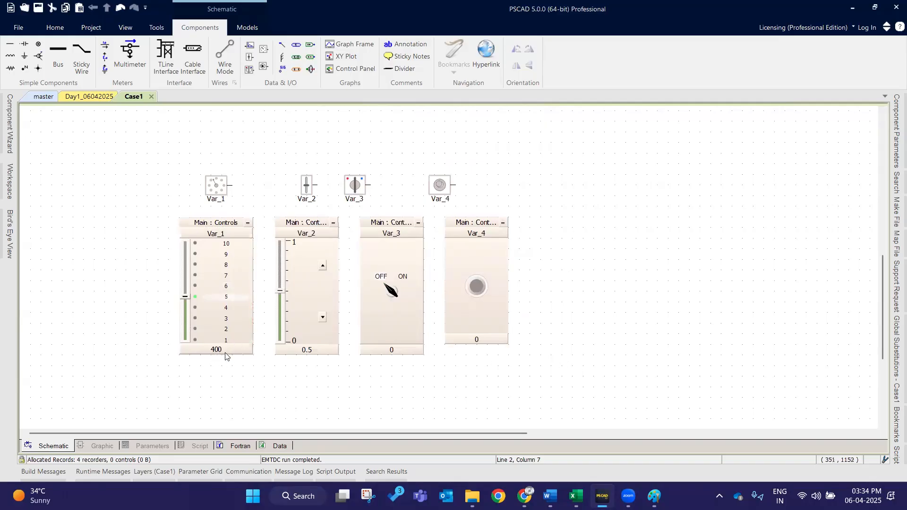
{"action": "mouse_move", "coordinate": [225, 357]}
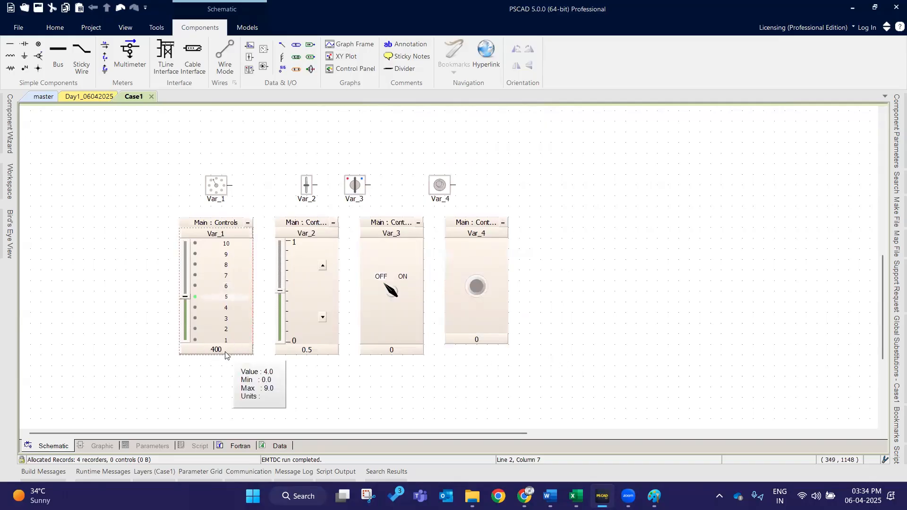
Review the Var_1 rotary switch's parameters, including the available choices for the number of dial positions.
{"action": "left_click", "coordinate": [215, 184]}
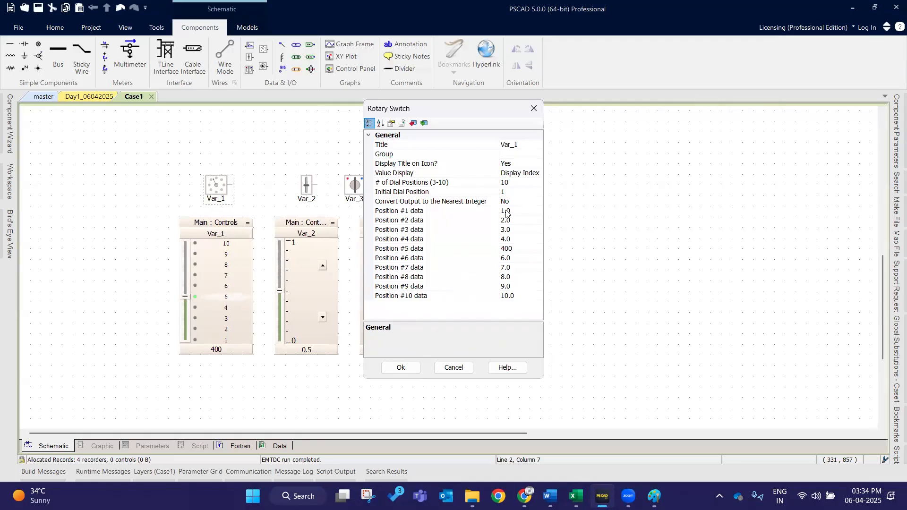
{"action": "left_click", "coordinate": [527, 183]}
{"action": "left_click", "coordinate": [538, 182]}
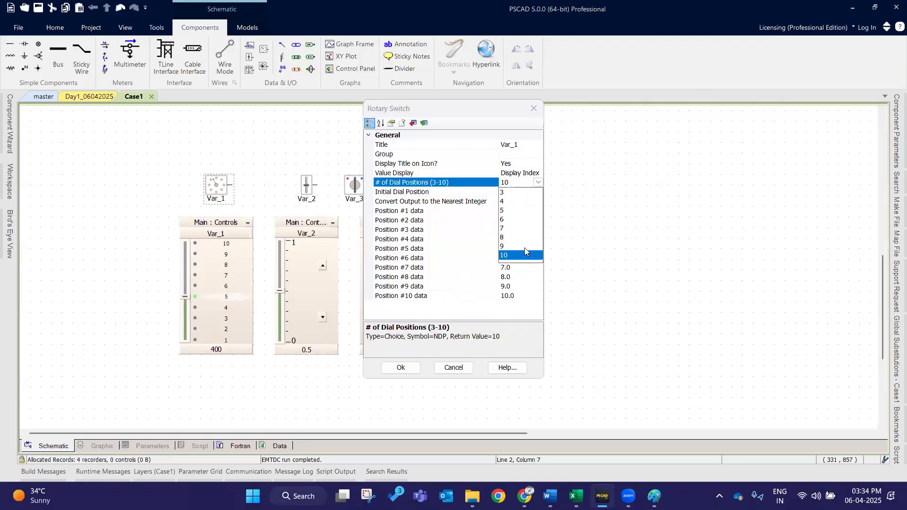
{"action": "left_click", "coordinate": [526, 307]}
{"action": "left_click", "coordinate": [400, 367]}
Move the Var_3 switch and Var_4 push button components so each sits above its own control panel.
{"action": "left_click_drag", "start_coordinate": [355, 185], "coordinate": [454, 181]}
{"action": "left_click", "coordinate": [316, 364]}
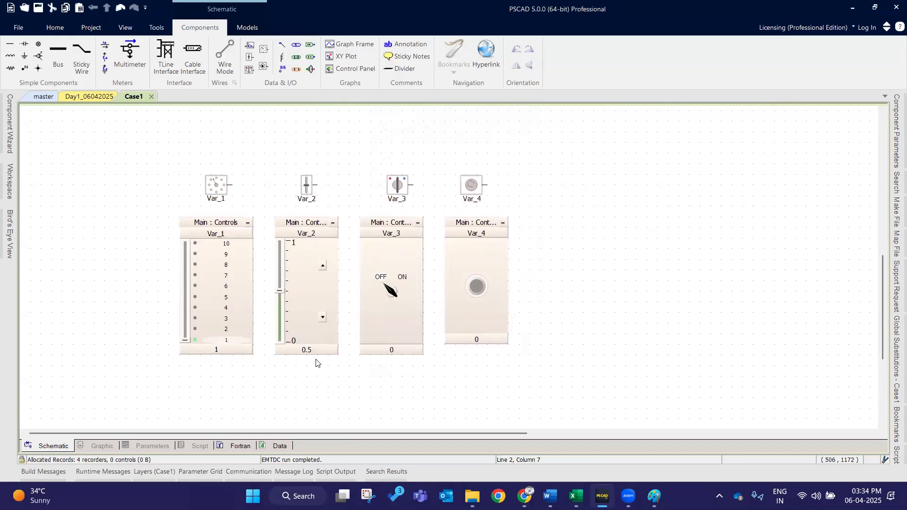
{"action": "left_click", "coordinate": [323, 295]}
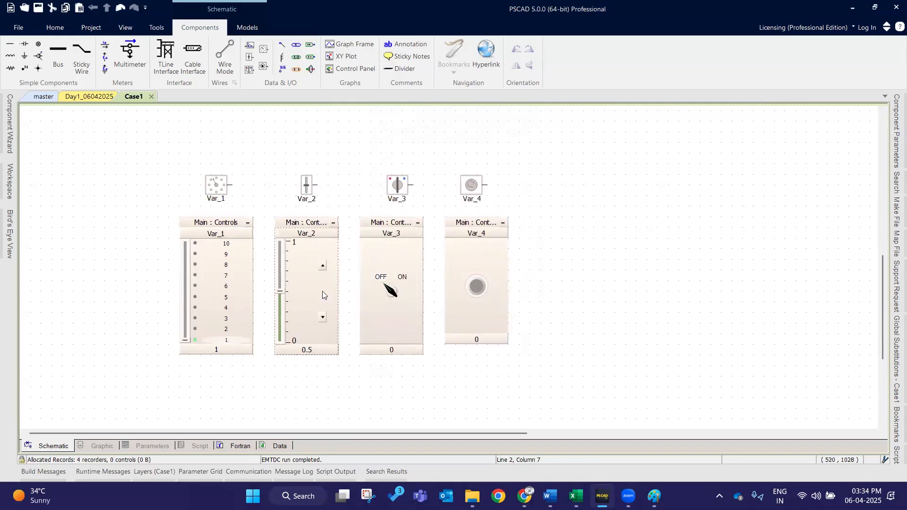
Set the Var_2 slider's Maximum Value to 10 and its Initial Value to 1.
{"action": "double_click", "coordinate": [309, 186]}
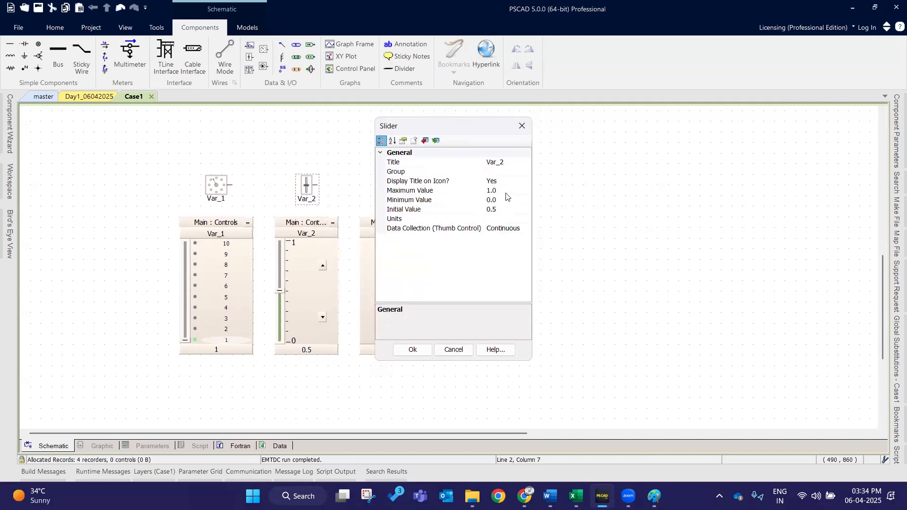
{"action": "left_click", "coordinate": [502, 191]}
{"action": "left_click", "coordinate": [504, 198]}
{"action": "left_click", "coordinate": [507, 191]}
{"action": "left_click", "coordinate": [507, 201]}
{"action": "left_click", "coordinate": [509, 192]}
{"action": "left_click", "coordinate": [509, 201]}
{"action": "key", "text": "Up"}
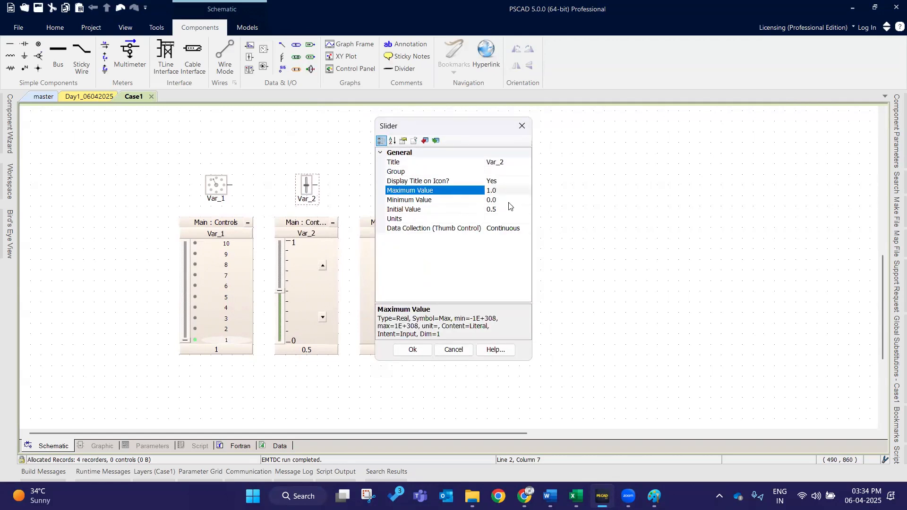
{"action": "left_click_drag", "start_coordinate": [505, 191], "coordinate": [465, 196]}
{"action": "type", "text": "10"}
{"action": "left_click", "coordinate": [503, 200]}
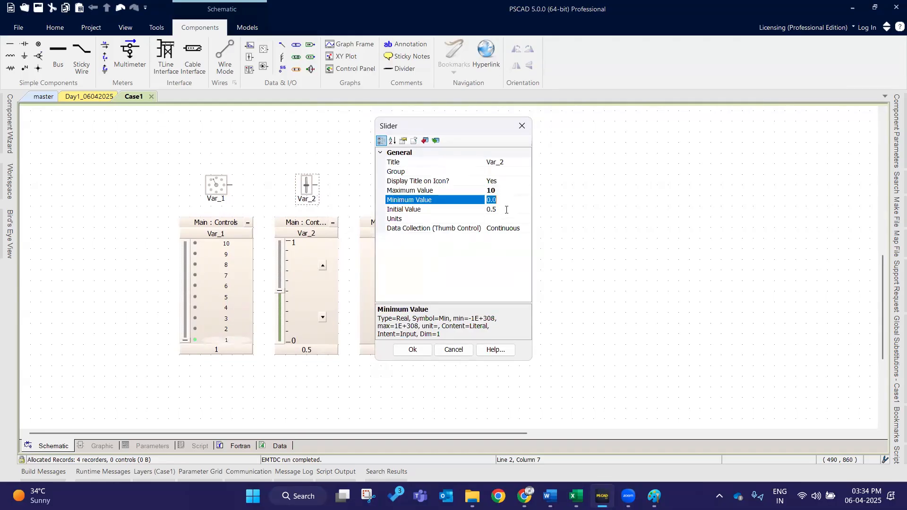
{"action": "left_click", "coordinate": [506, 209]}
{"action": "type", "text": "1"}
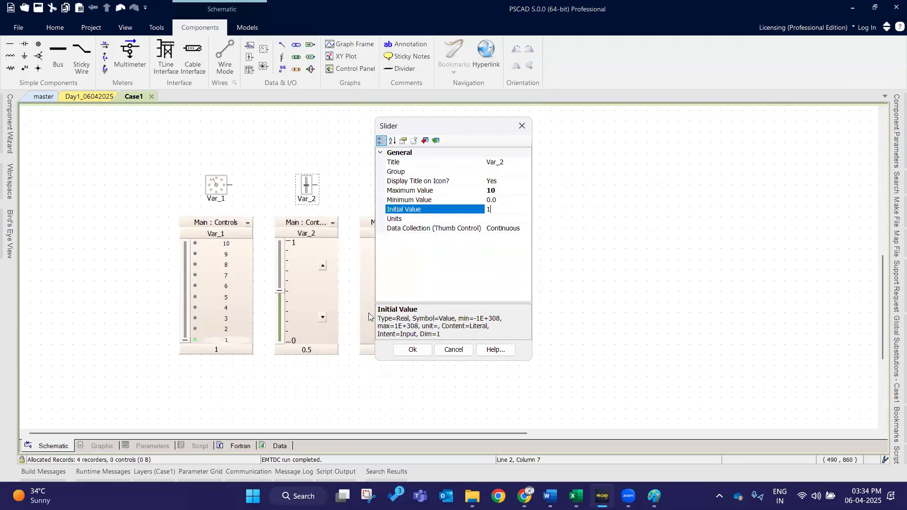
{"action": "left_click", "coordinate": [397, 354]}
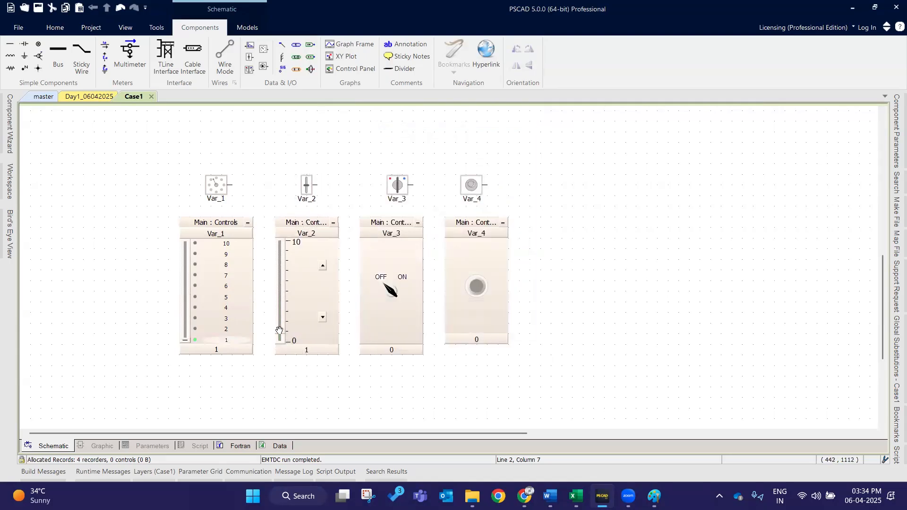
Adjust the Var_2 slider in its control panel and set its value to exactly 5.5.
{"action": "left_click_drag", "start_coordinate": [280, 332], "coordinate": [281, 300]}
{"action": "double_click", "coordinate": [319, 348]}
{"action": "type", "text": "5"}
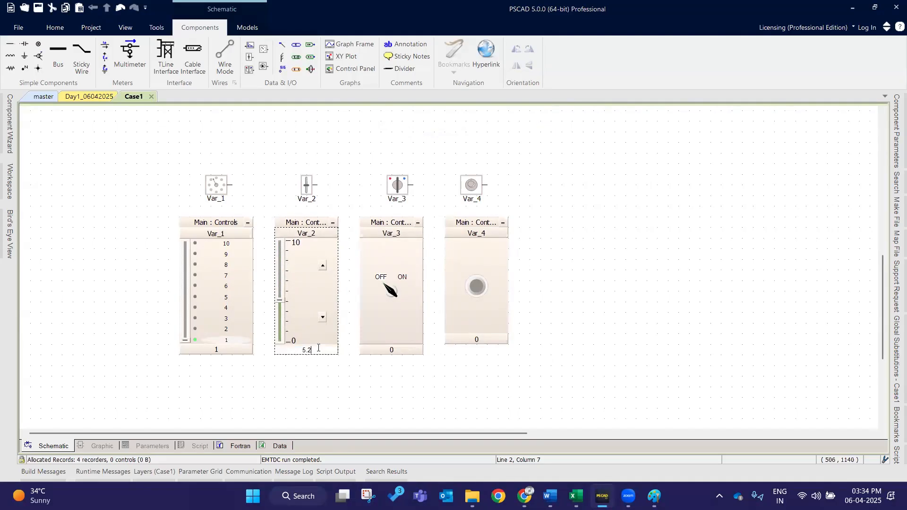
{"action": "type", "text": ".5"}
{"action": "key", "text": "Return"}
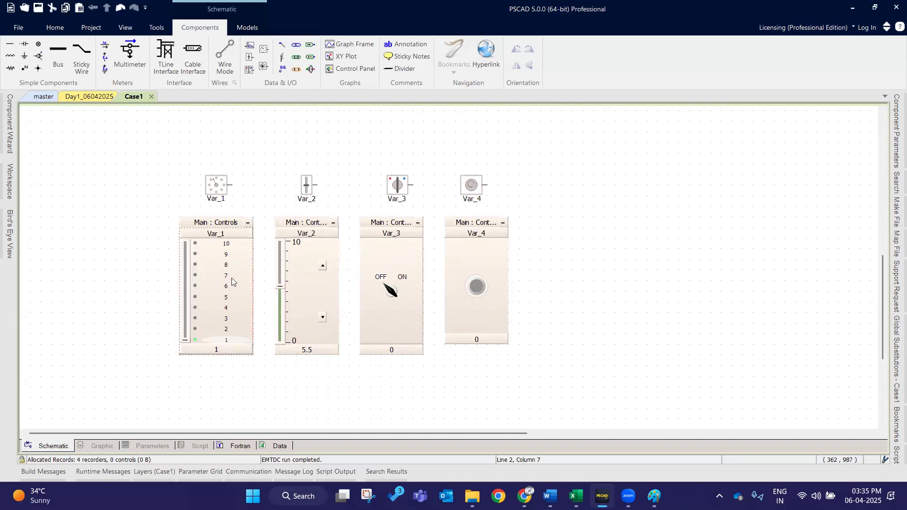
Review the Var_3 switch's parameters and turn the switch ON in its control panel.
{"action": "double_click", "coordinate": [392, 190]}
{"action": "left_click", "coordinate": [534, 118]}
{"action": "left_click", "coordinate": [390, 289]}
{"action": "left_click", "coordinate": [397, 290]}
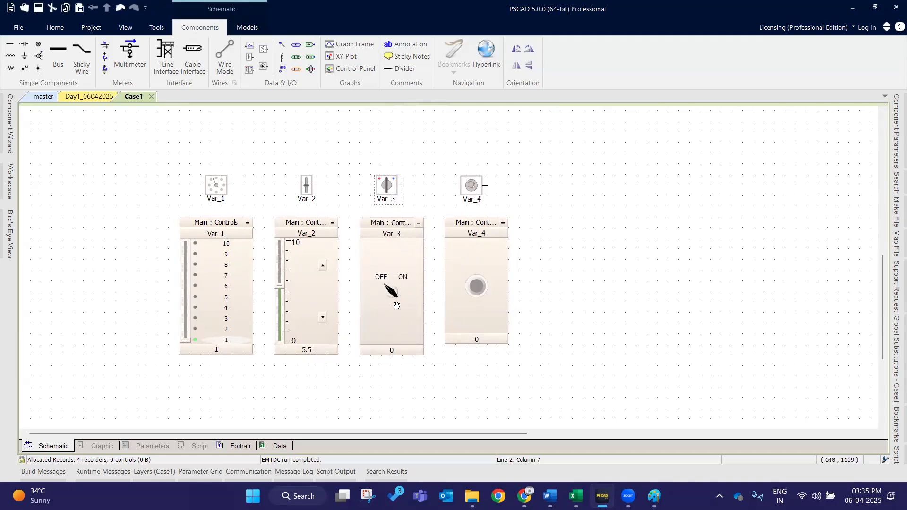
{"action": "left_click", "coordinate": [388, 289]}
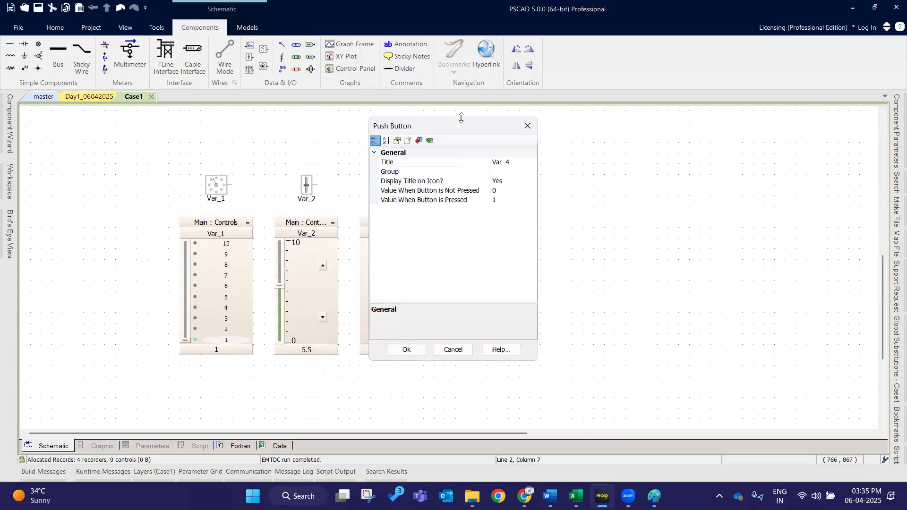
Review the Var_4 push button's parameters without changes and test the button in its control panel.
{"action": "left_click", "coordinate": [454, 349]}
{"action": "left_click", "coordinate": [473, 287]}
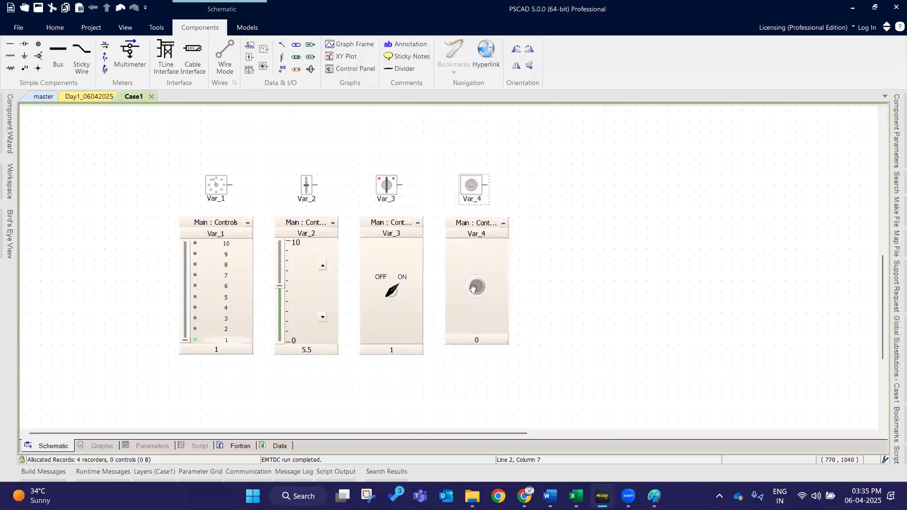
{"action": "left_click", "coordinate": [476, 288]}
{"action": "left_click", "coordinate": [477, 286]}
Extend the Var_4 control panel downward to match the height of the other three panels.
{"action": "left_click", "coordinate": [497, 321]}
{"action": "left_click", "coordinate": [506, 347]}
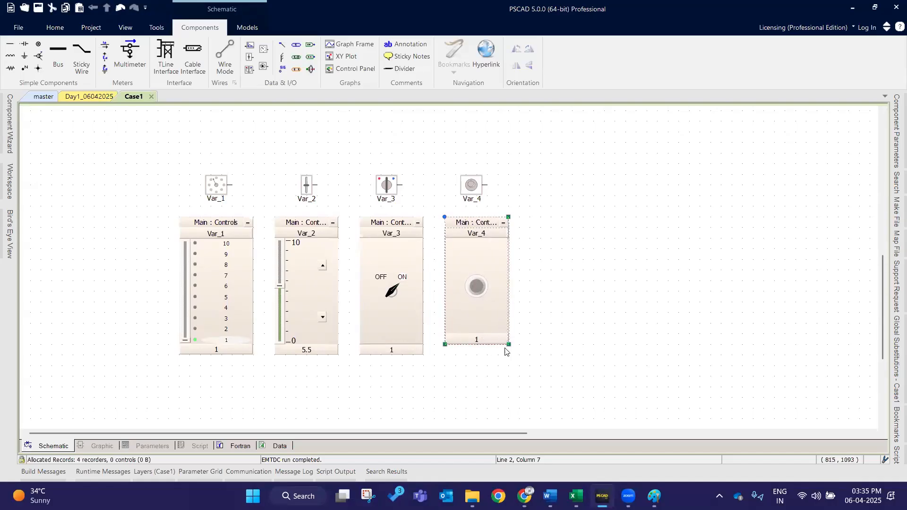
{"action": "left_click", "coordinate": [559, 358]}
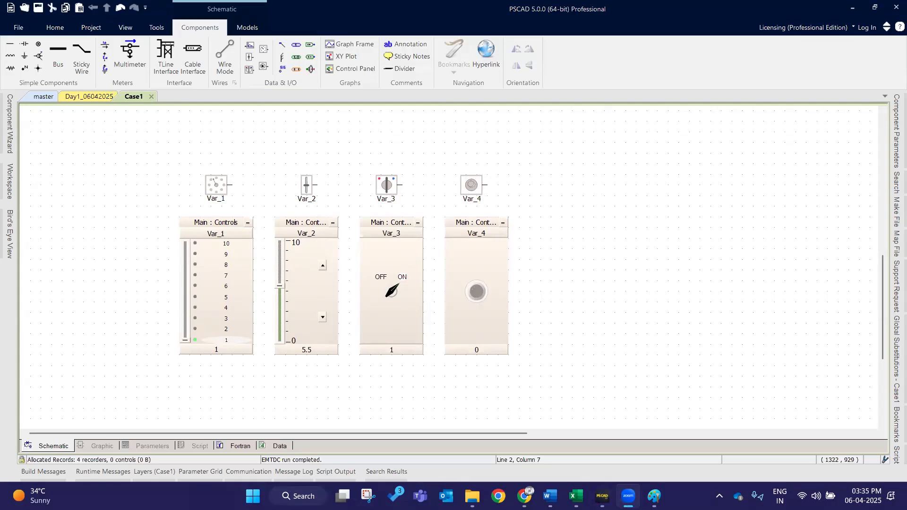
{"action": "left_click", "coordinate": [129, 151]}
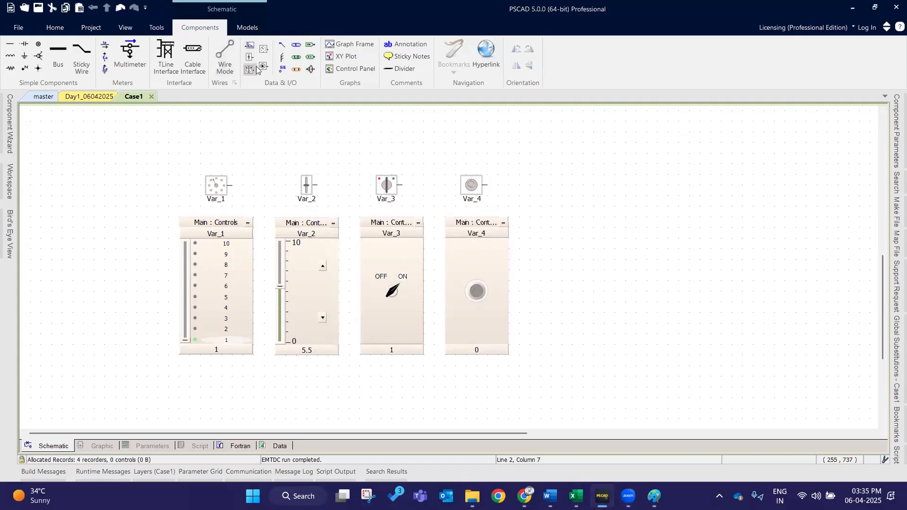
{"action": "left_click", "coordinate": [89, 28]}
{"action": "left_click", "coordinate": [54, 28]}
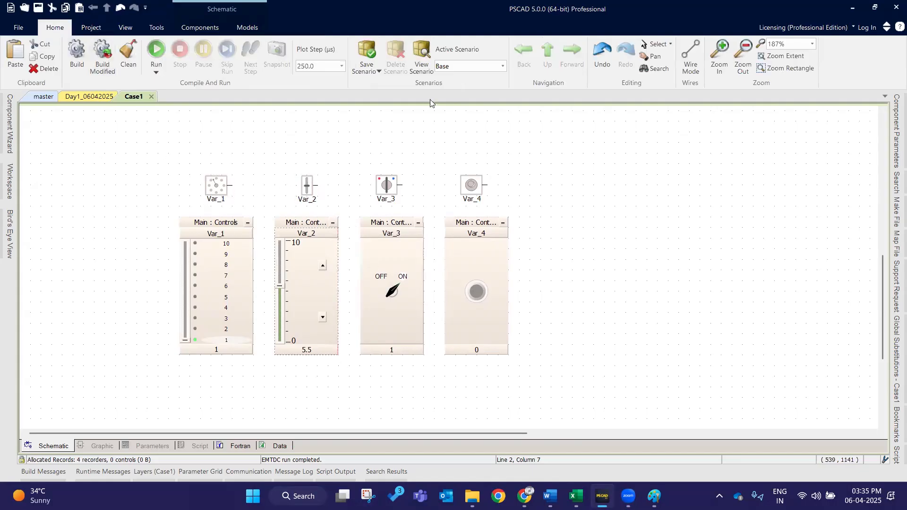
Set the Var_1 rotary switch's Position #1 to #5 data to 100, 200, 300, 400 and 500.
{"action": "left_click", "coordinate": [221, 352]}
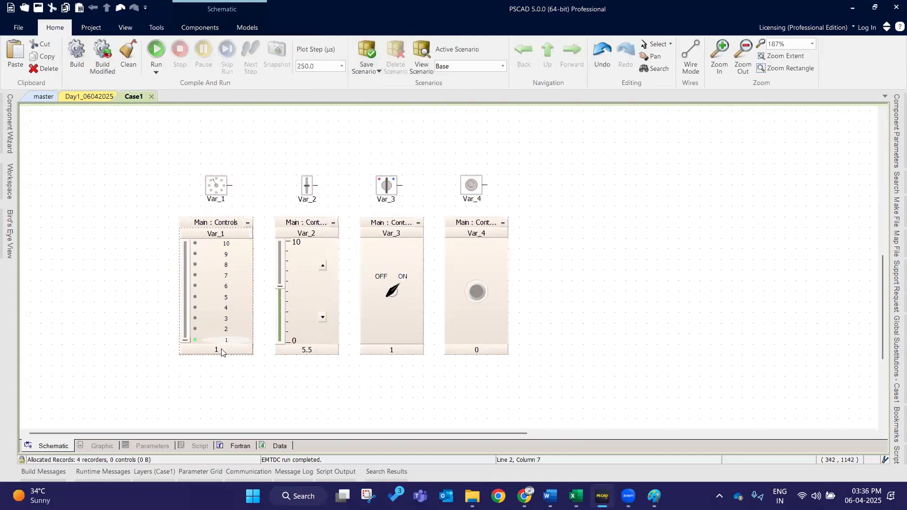
{"action": "double_click", "coordinate": [222, 352]}
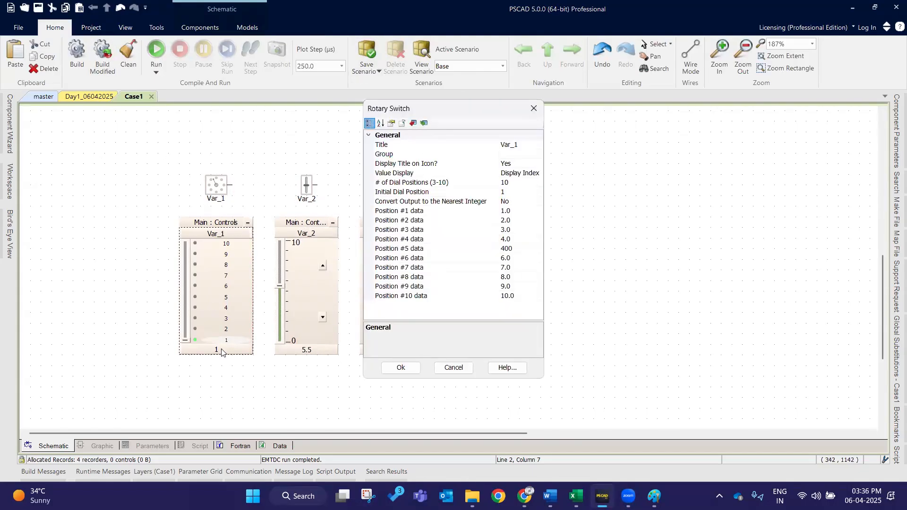
{"action": "left_click", "coordinate": [521, 209]}
{"action": "type", "text": "100"}
{"action": "left_click", "coordinate": [523, 220]}
{"action": "type", "text": "200"}
{"action": "left_click", "coordinate": [521, 230]}
{"action": "type", "text": "300"}
{"action": "left_click", "coordinate": [512, 239]}
{"action": "type", "text": "400"}
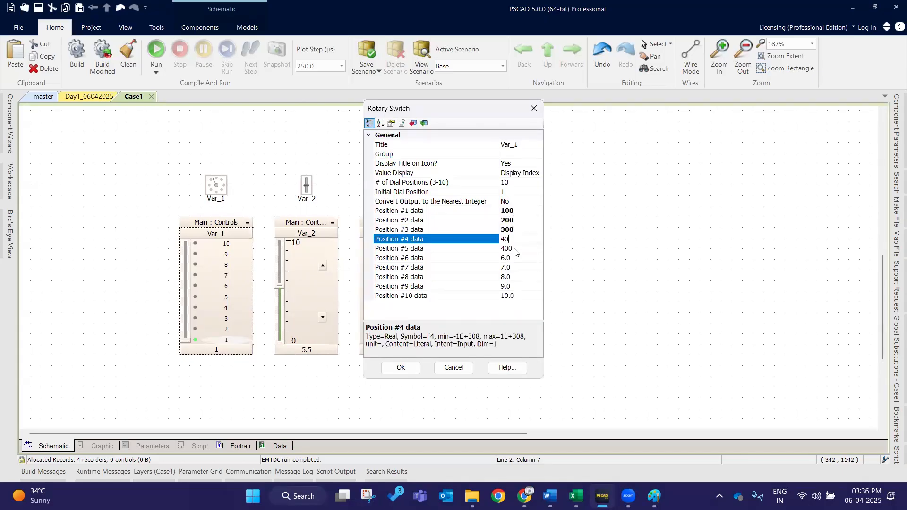
{"action": "left_click", "coordinate": [518, 249]}
{"action": "type", "text": "500"}
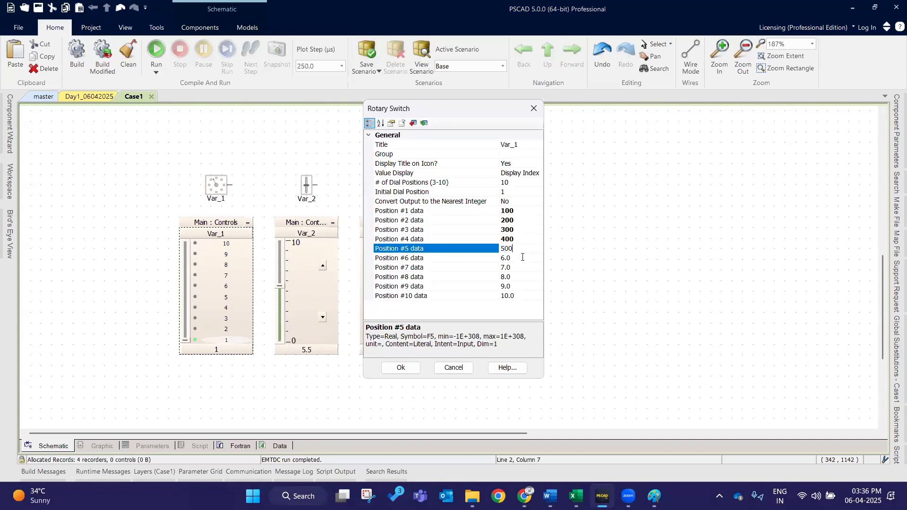
Set the rotary switch's Position #6 to #10 data to 600, 700, 800, 900 and 1000, and apply the parameters.
{"action": "left_click", "coordinate": [523, 258]}
{"action": "type", "text": "600"}
{"action": "left_click", "coordinate": [520, 267]}
{"action": "type", "text": "700"}
{"action": "left_click", "coordinate": [519, 276]}
{"action": "type", "text": "800"}
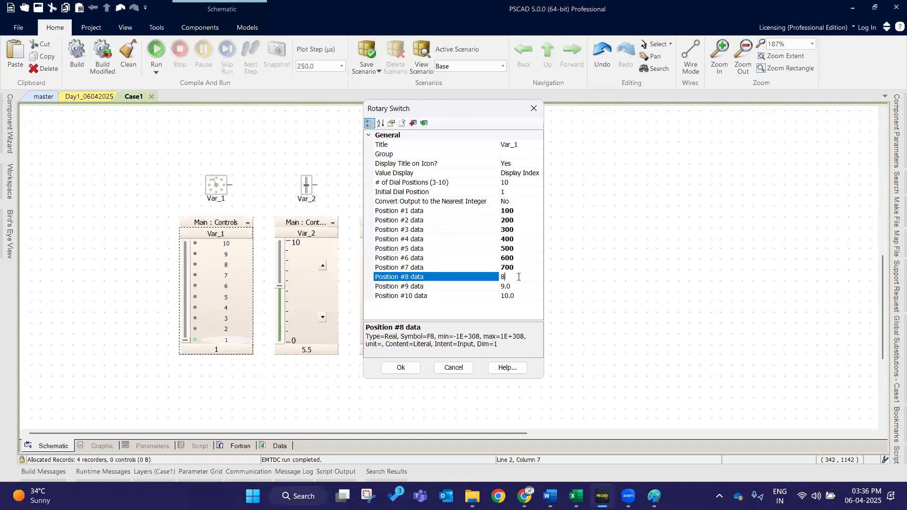
{"action": "left_click", "coordinate": [514, 286]}
{"action": "type", "text": "900"}
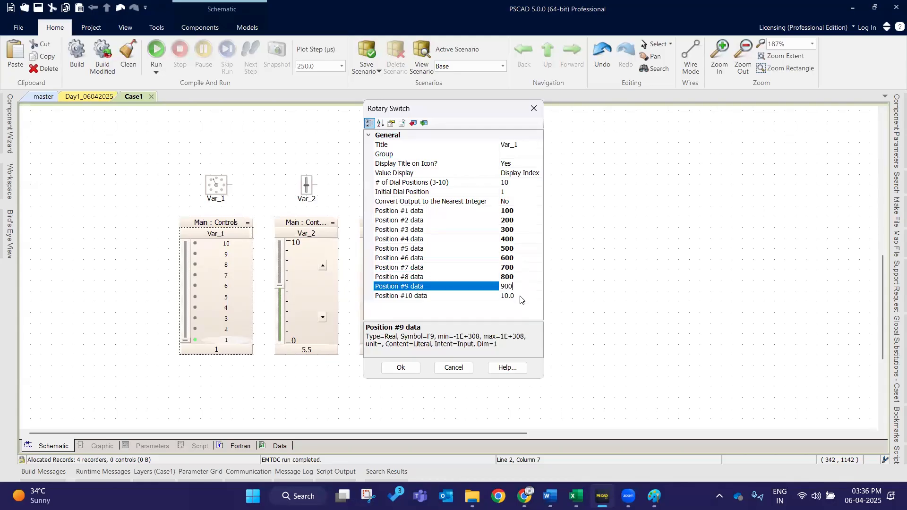
{"action": "left_click", "coordinate": [522, 296]}
{"action": "type", "text": "1"}
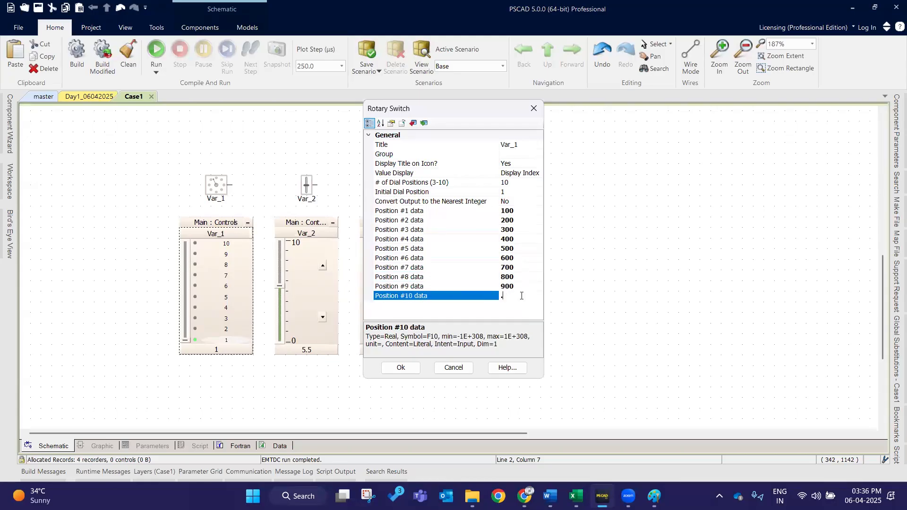
{"action": "key", "text": "Return"}
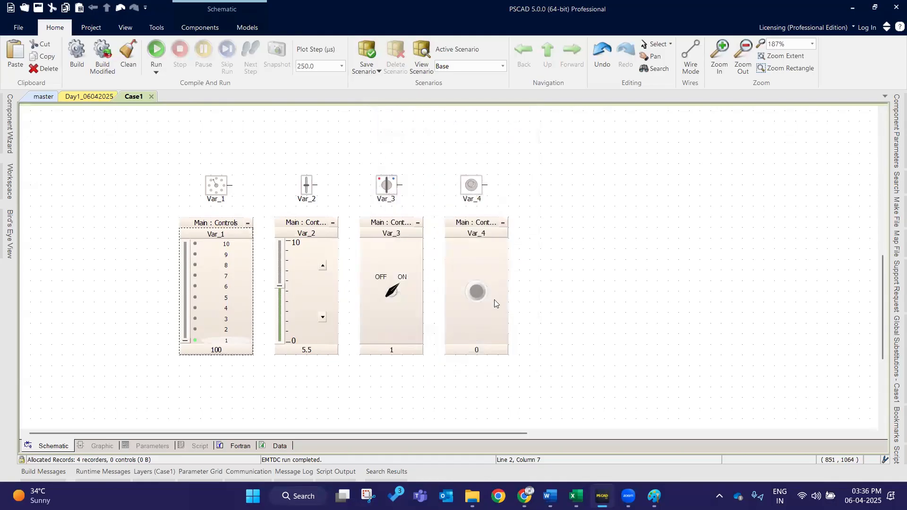
Recheck the rotary switch's position data, move the Var_1 panel control to position 7 and turn the Var_3 switch OFF.
{"action": "double_click", "coordinate": [227, 347]}
{"action": "left_click", "coordinate": [387, 370]}
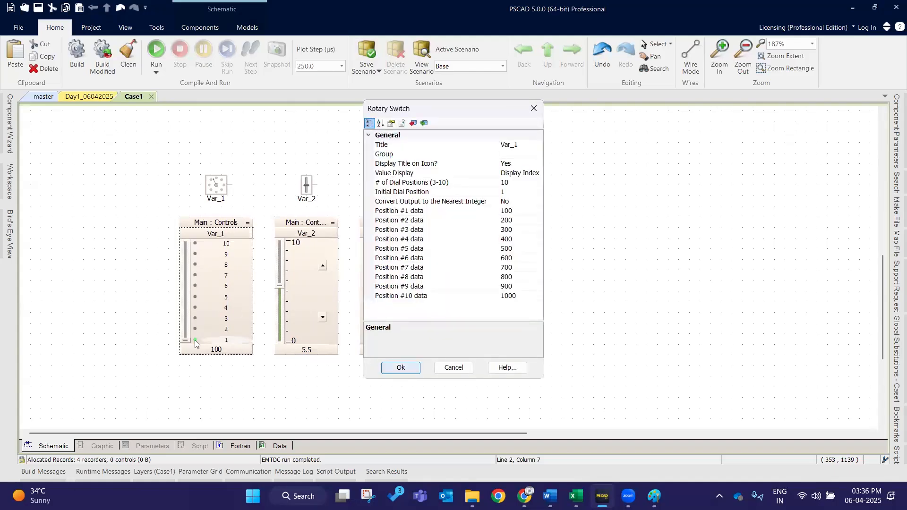
{"action": "left_click_drag", "start_coordinate": [184, 339], "coordinate": [188, 276]}
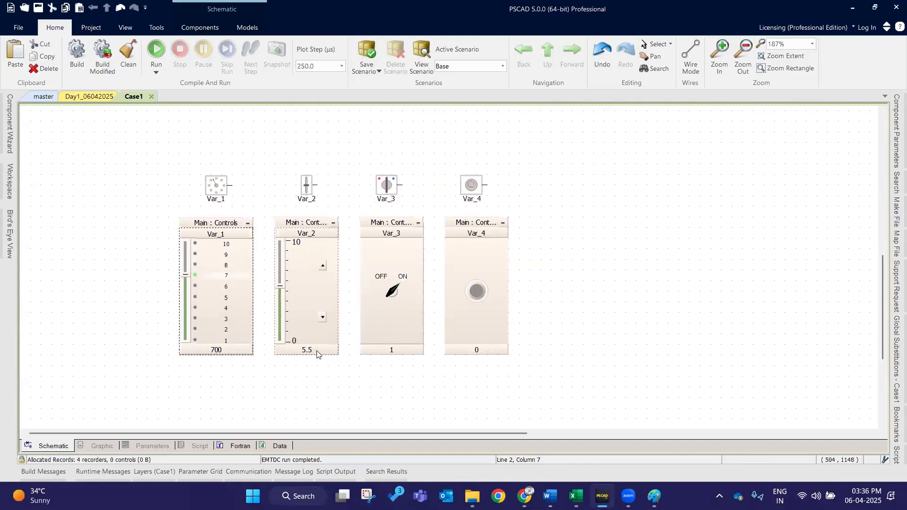
{"action": "left_click", "coordinate": [397, 287]}
Test the Var_4 push button in its panel and check its pressed and not-pressed values.
{"action": "left_click", "coordinate": [476, 292]}
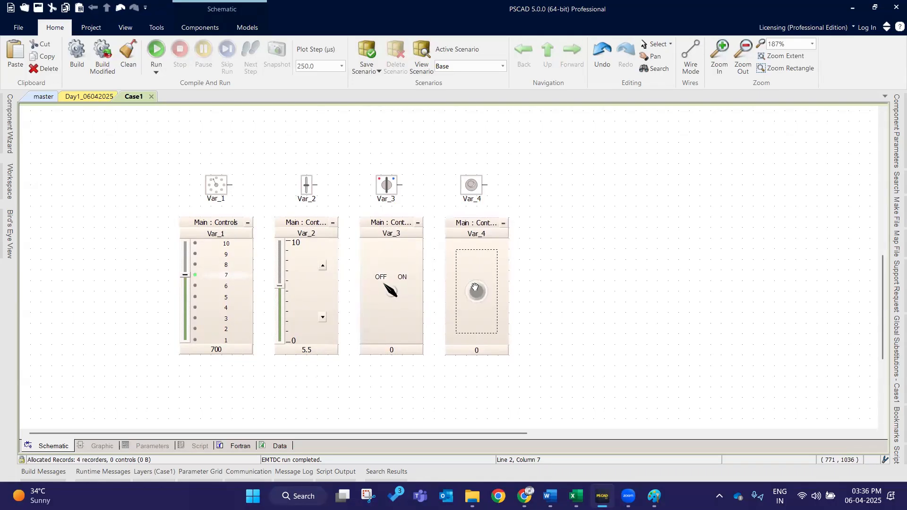
{"action": "double_click", "coordinate": [457, 195]}
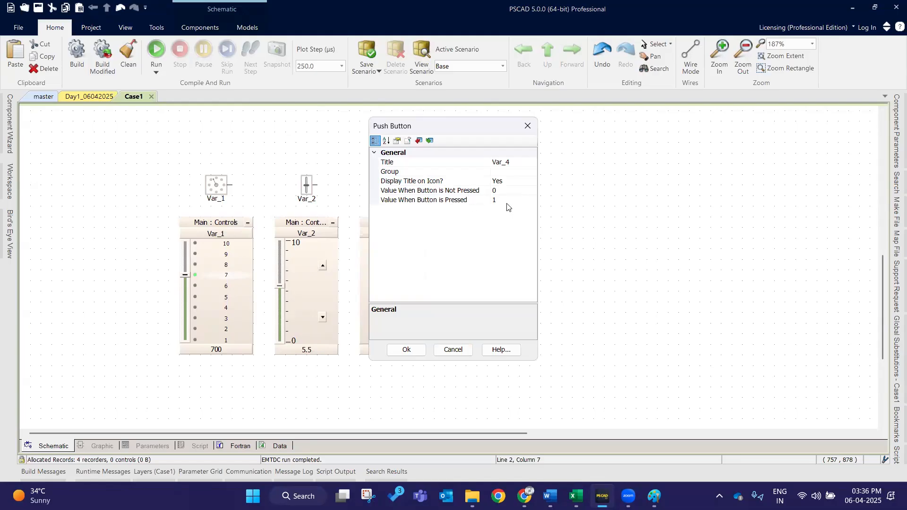
{"action": "left_click", "coordinate": [405, 349]}
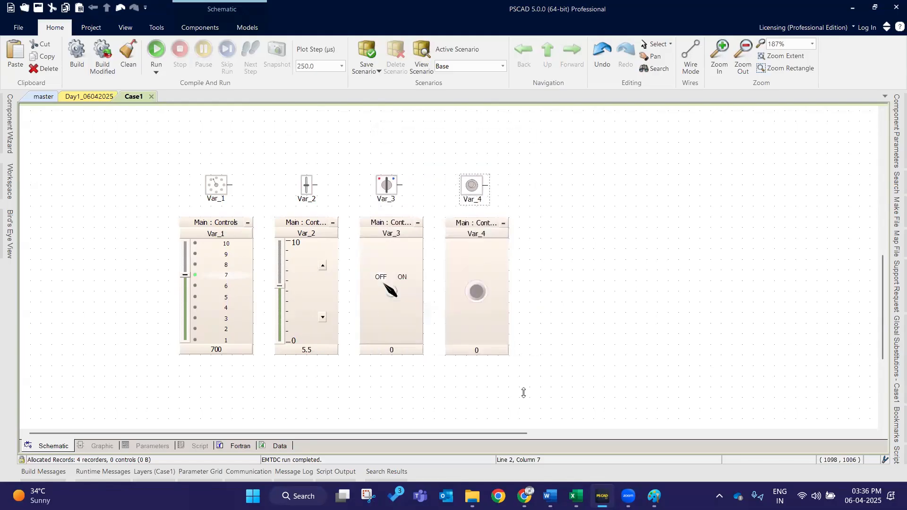
Save the current control values as a new scenario named Case1, leaving the Base scenario without overwriting it.
{"action": "left_click", "coordinate": [369, 55]}
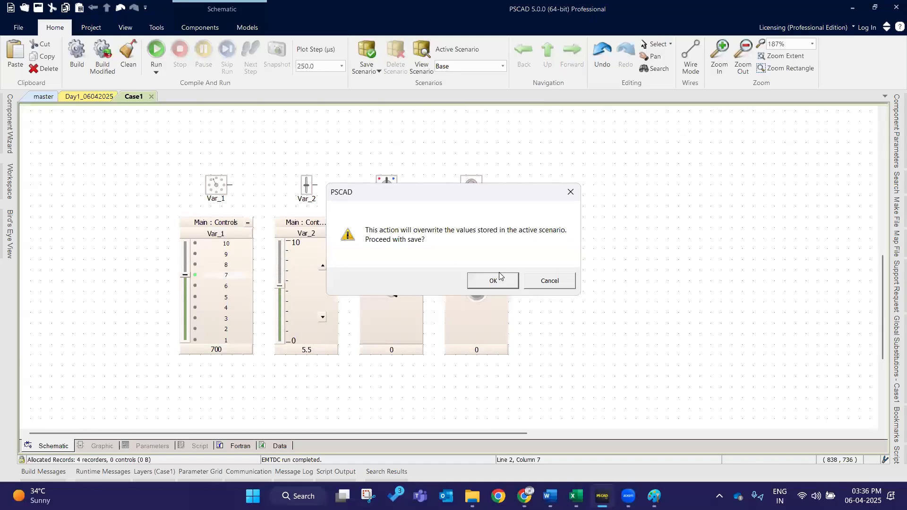
{"action": "left_click", "coordinate": [546, 282]}
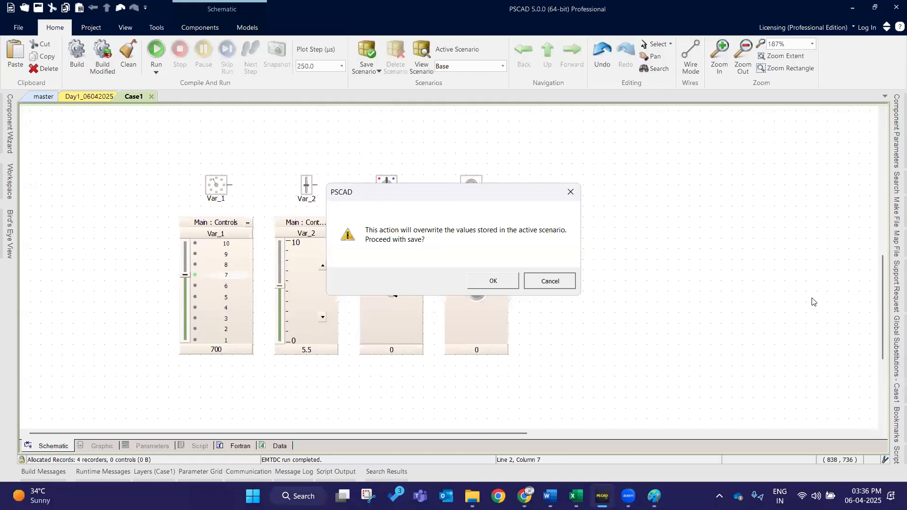
{"action": "left_click", "coordinate": [372, 74]}
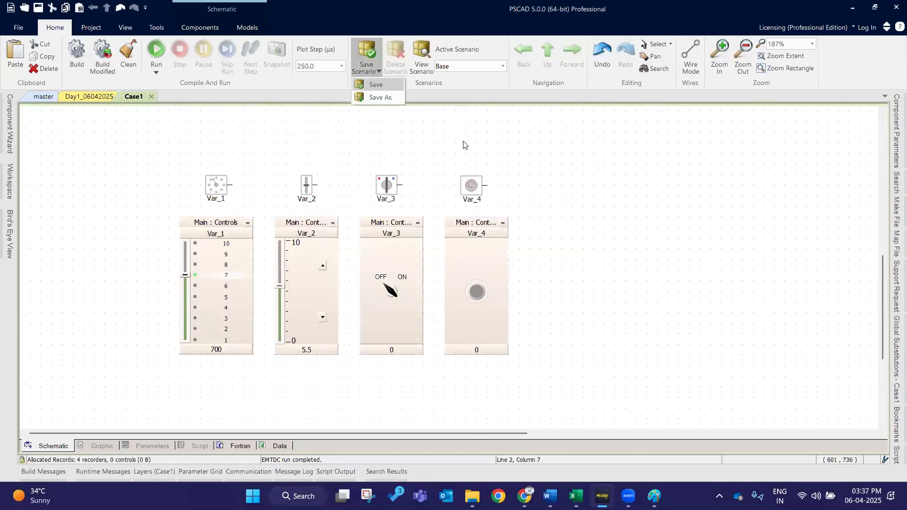
{"action": "left_click", "coordinate": [376, 72]}
{"action": "left_click", "coordinate": [372, 72]}
{"action": "left_click", "coordinate": [382, 99]}
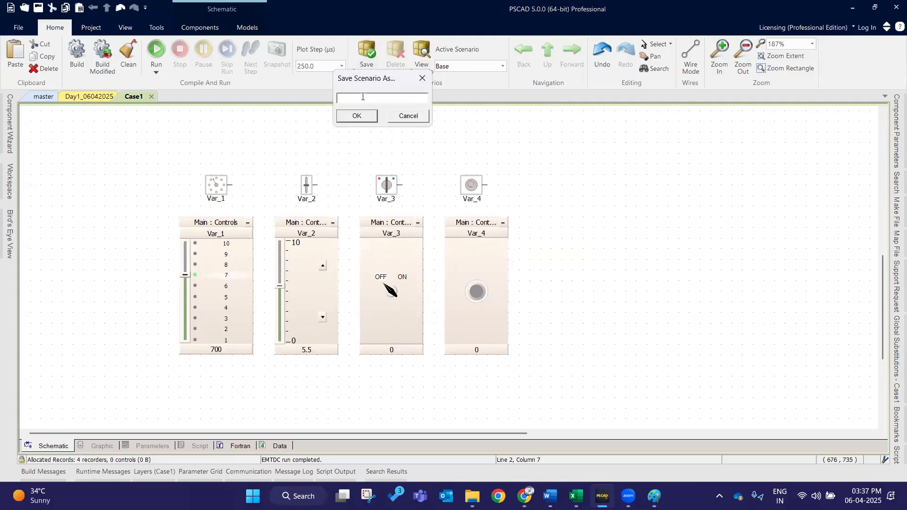
{"action": "type", "text": "Case1"}
{"action": "left_click", "coordinate": [357, 116]}
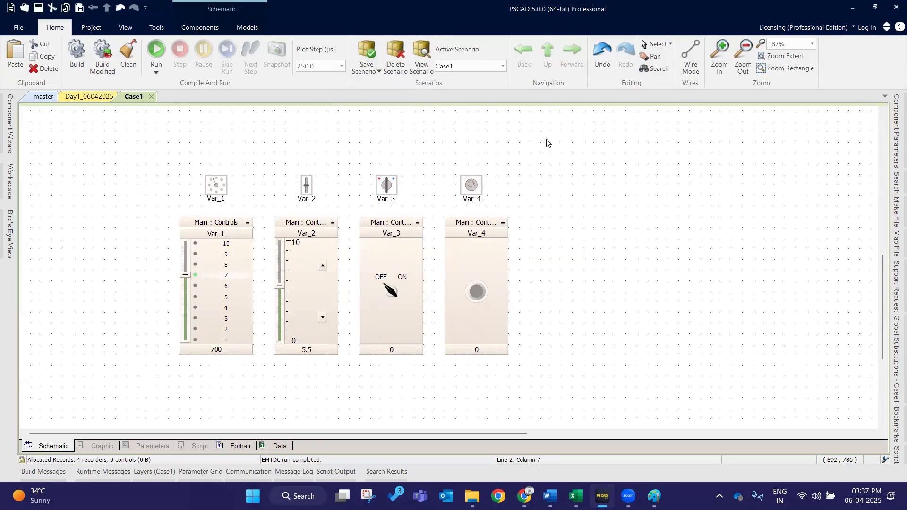
Check the Var_1 rotary switch's parameters and move its panel control to position 6.
{"action": "left_click", "coordinate": [229, 349]}
{"action": "double_click", "coordinate": [229, 351]}
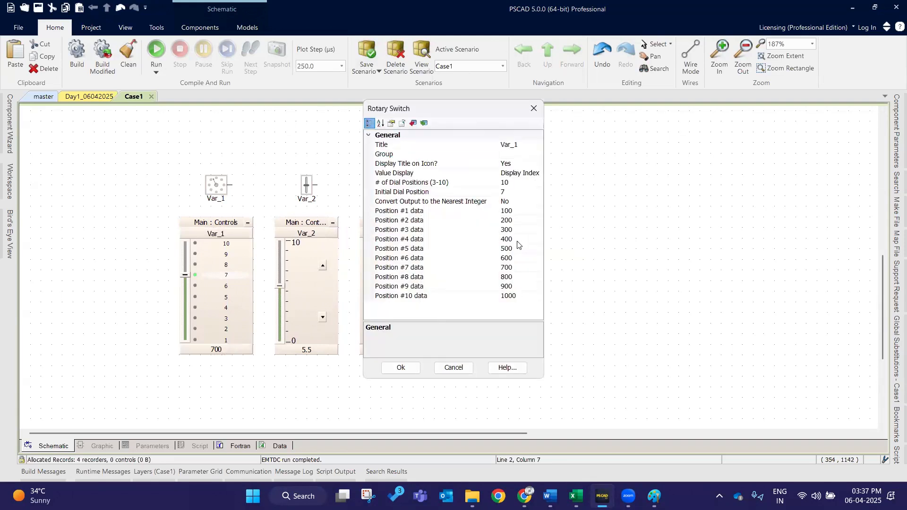
{"action": "left_click", "coordinate": [401, 372]}
{"action": "left_click", "coordinate": [186, 281]}
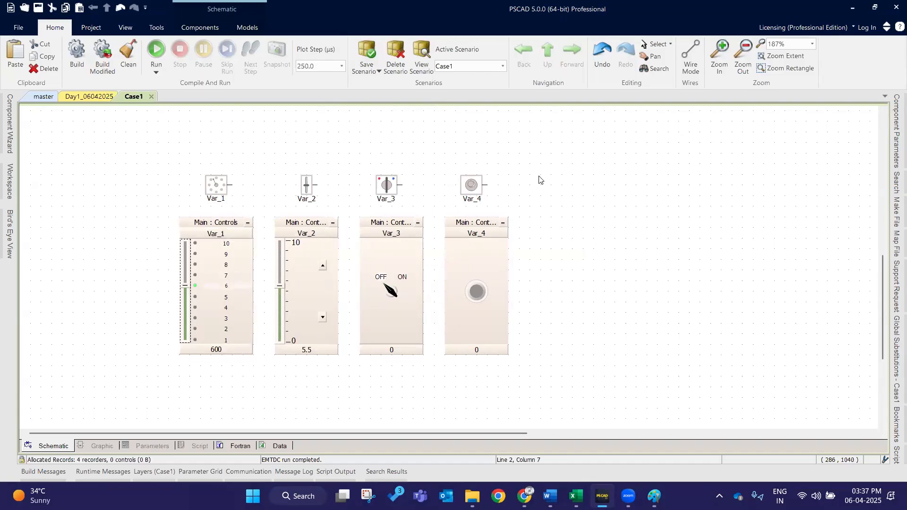
Review the control values stored for the Base and Case1 scenarios in the Scenario Viewer, following the Var_3 instance link.
{"action": "left_click", "coordinate": [422, 59]}
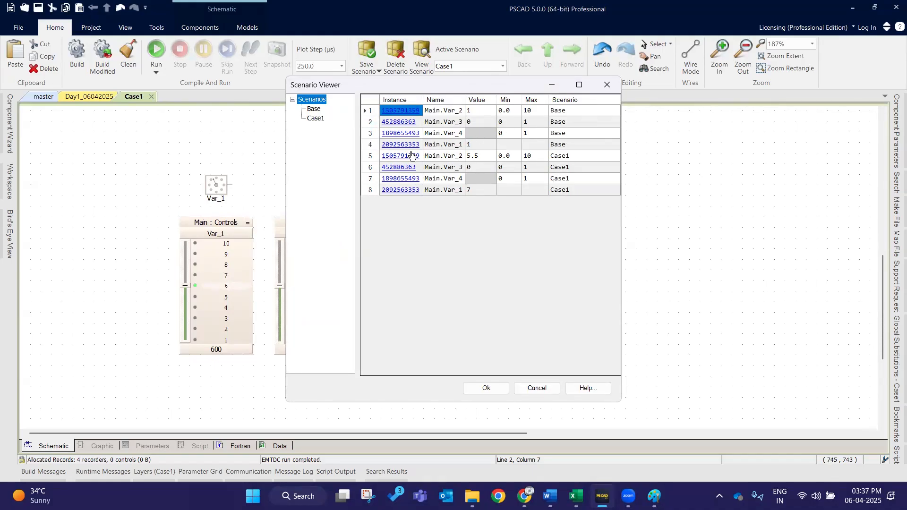
{"action": "left_click", "coordinate": [410, 124]}
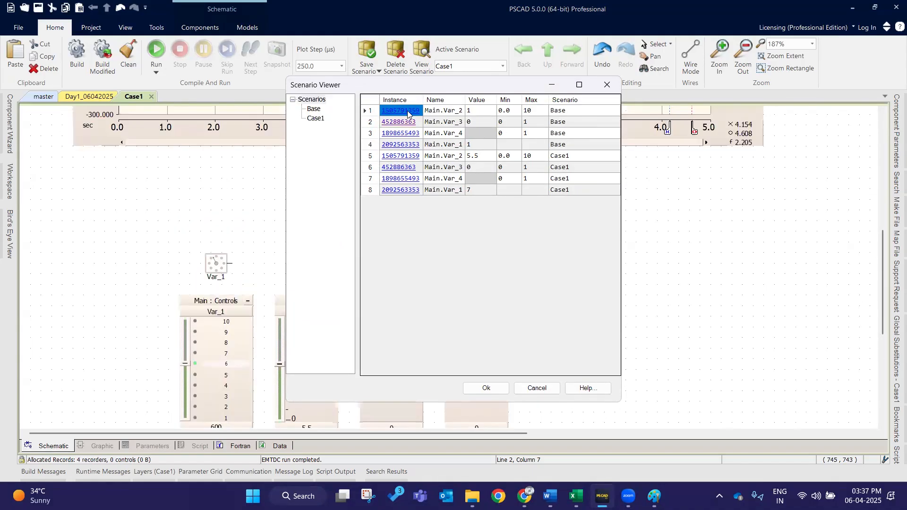
{"action": "right_click", "coordinate": [408, 113]}
{"action": "left_click", "coordinate": [598, 90]}
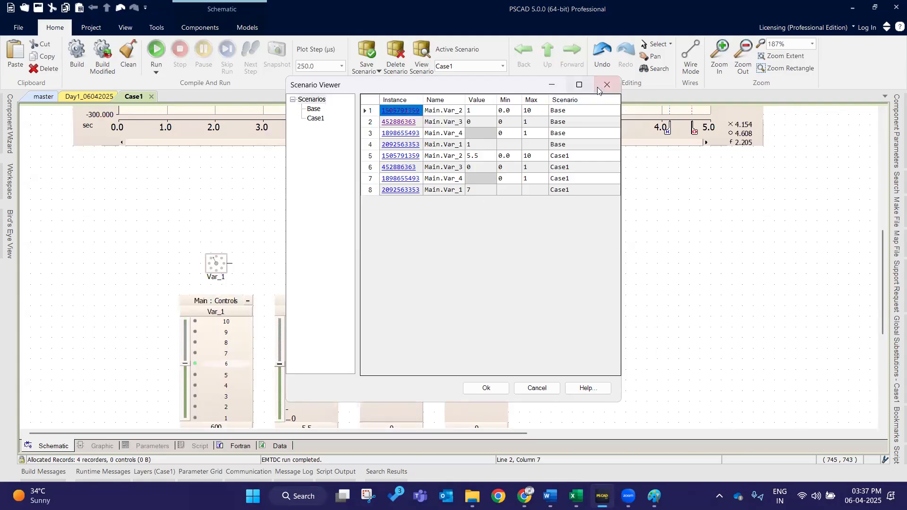
{"action": "left_click", "coordinate": [598, 90]}
Examine the scenario deletion option without deleting Case1, and recheck the Scenario Viewer and the active scenario choices, keeping Case1 active.
{"action": "left_click", "coordinate": [395, 58]}
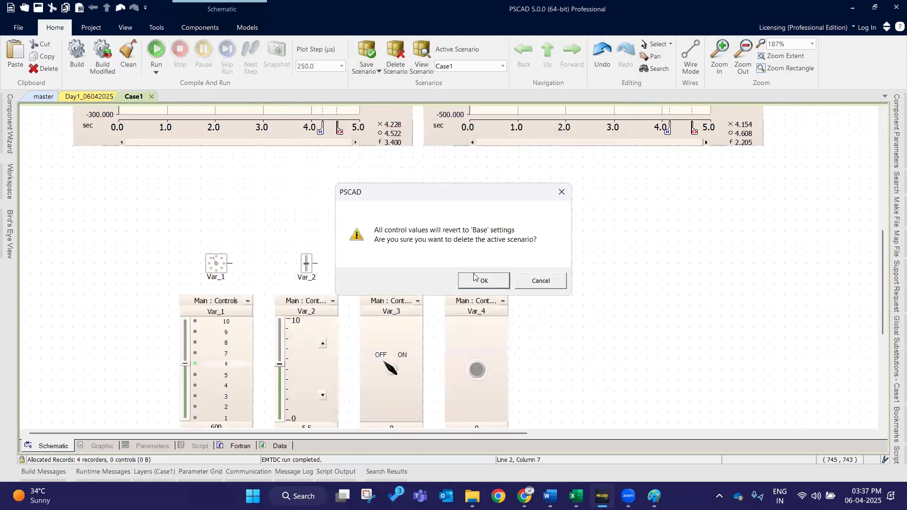
{"action": "left_click", "coordinate": [543, 283]}
{"action": "left_click", "coordinate": [422, 57]}
{"action": "left_click", "coordinate": [470, 69]}
{"action": "left_click", "coordinate": [605, 86]}
{"action": "left_click", "coordinate": [476, 69]}
{"action": "left_click", "coordinate": [476, 90]}
{"action": "left_click", "coordinate": [479, 71]}
{"action": "left_click_drag", "start_coordinate": [476, 97], "coordinate": [470, 155]}
{"action": "left_click", "coordinate": [482, 90]}
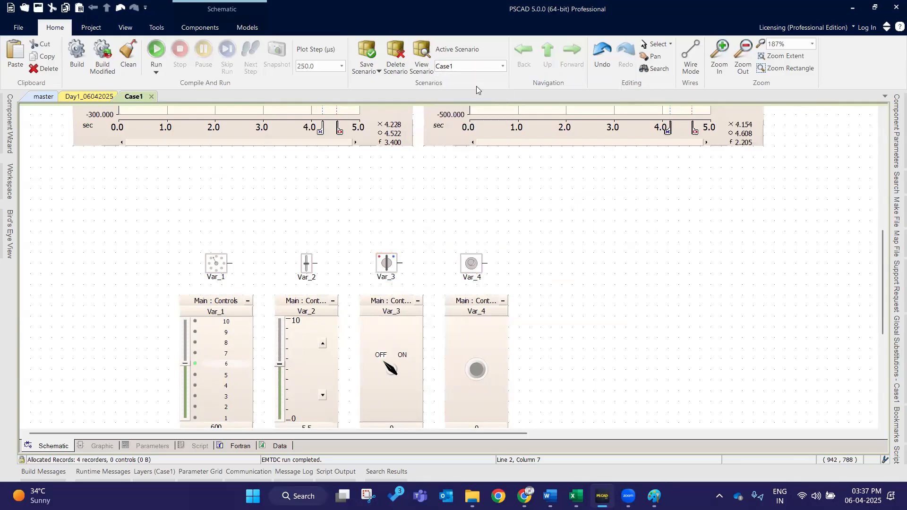
Overwrite the active Case1 scenario with the current control values.
{"action": "scroll", "coordinate": [538, 285], "scroll_direction": "down", "scroll_amount": 1}
{"action": "left_click", "coordinate": [365, 54]}
{"action": "left_click", "coordinate": [490, 281]}
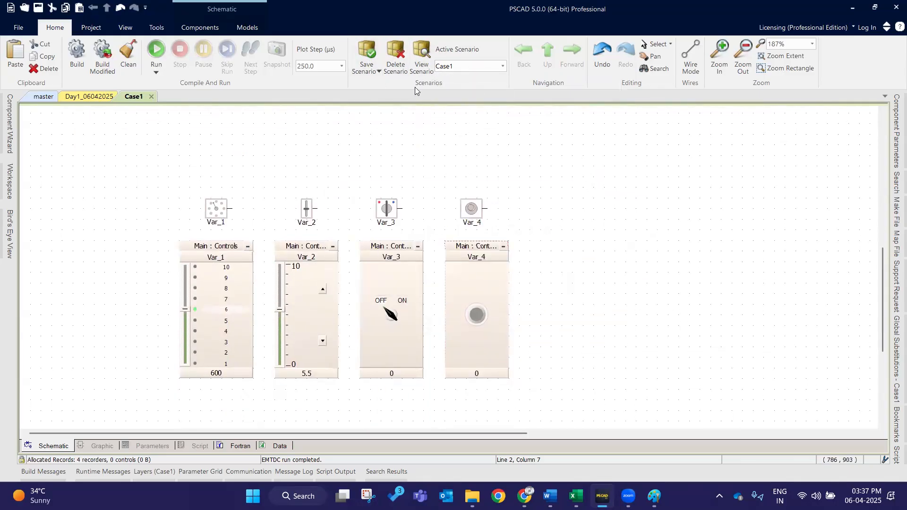
Review the updated Case1 values in the Scenario Viewer and locate the Var_4 and Var_1 components through their instance links.
{"action": "left_click", "coordinate": [422, 51]}
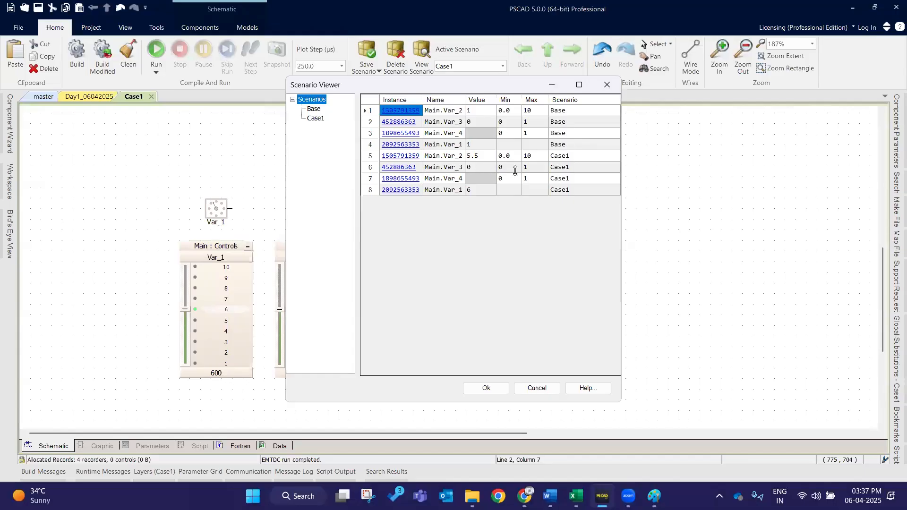
{"action": "left_click", "coordinate": [405, 179]}
{"action": "left_click", "coordinate": [410, 191]}
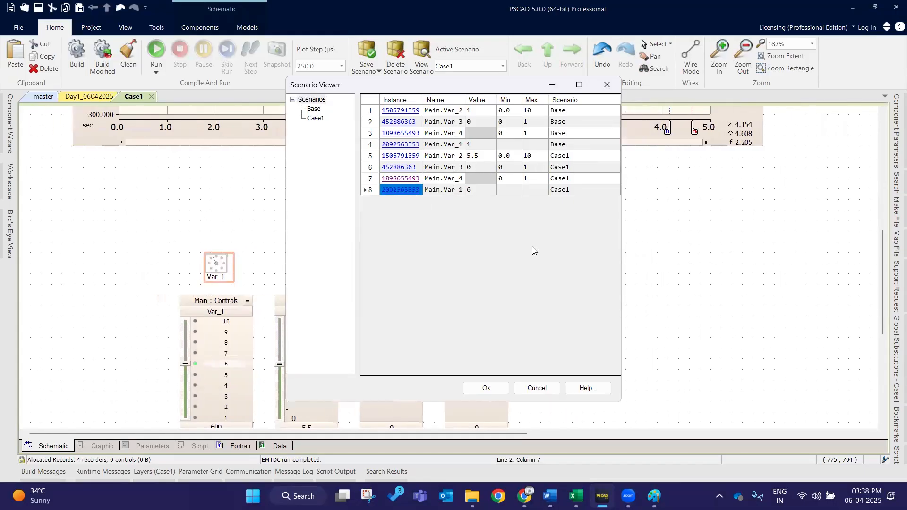
{"action": "left_click_drag", "start_coordinate": [508, 83], "coordinate": [745, 113]}
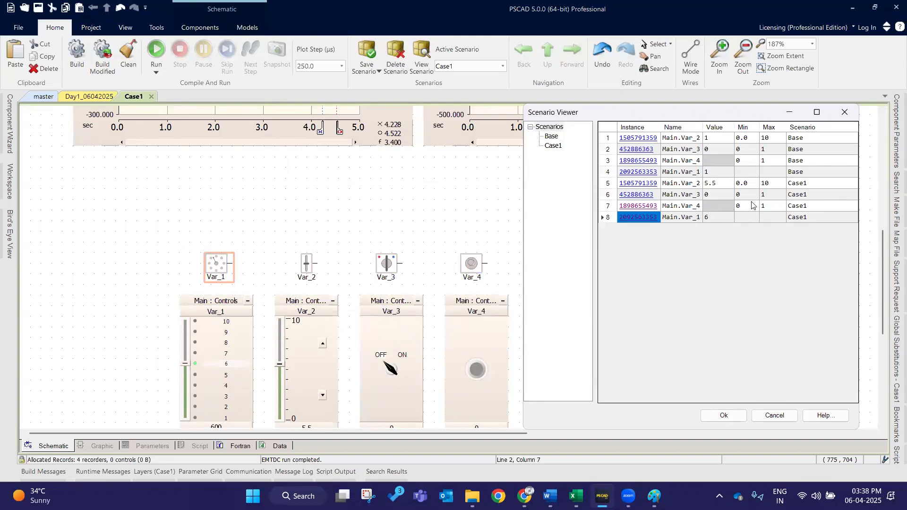
{"action": "left_click_drag", "start_coordinate": [713, 116], "coordinate": [614, 116]}
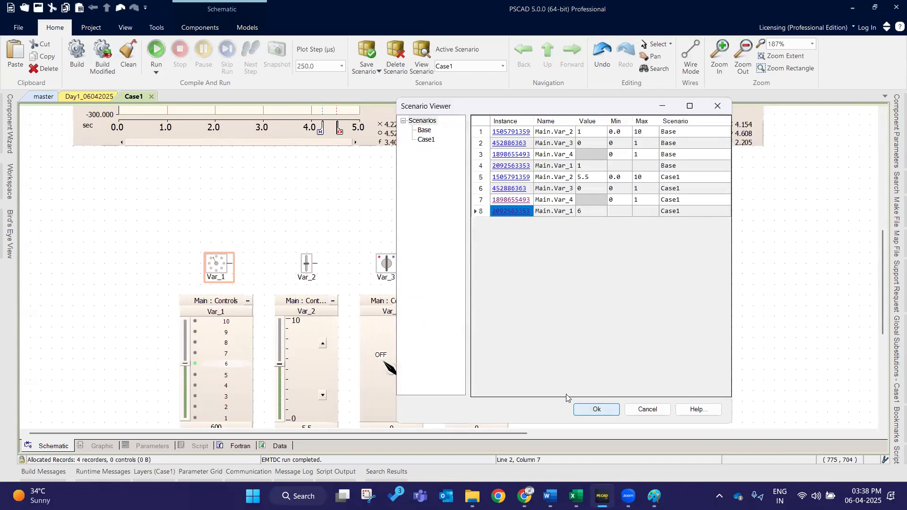
{"action": "left_click", "coordinate": [591, 408]}
Recheck the Var_1 rotary switch's position data and move its panel control to position 3.
{"action": "scroll", "coordinate": [288, 202], "scroll_direction": "down", "scroll_amount": 2}
{"action": "left_click", "coordinate": [230, 377]}
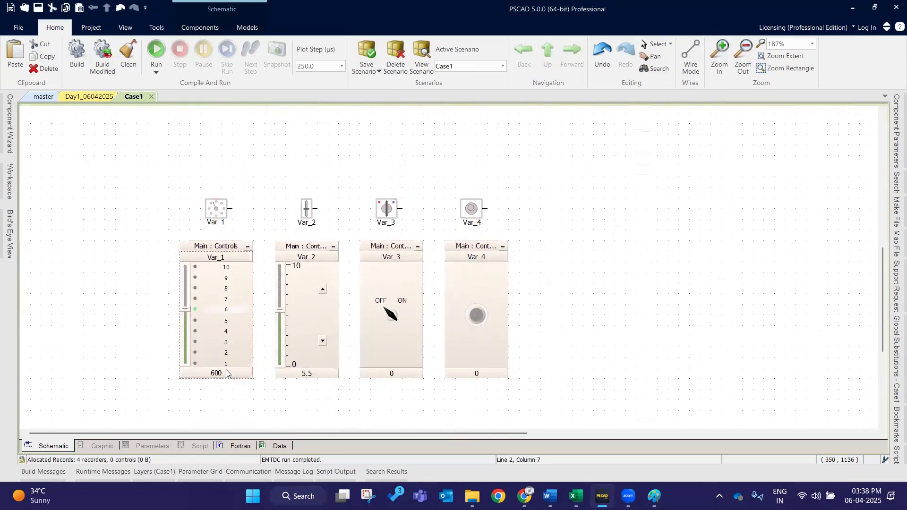
{"action": "double_click", "coordinate": [227, 373]}
{"action": "left_click", "coordinate": [397, 368]}
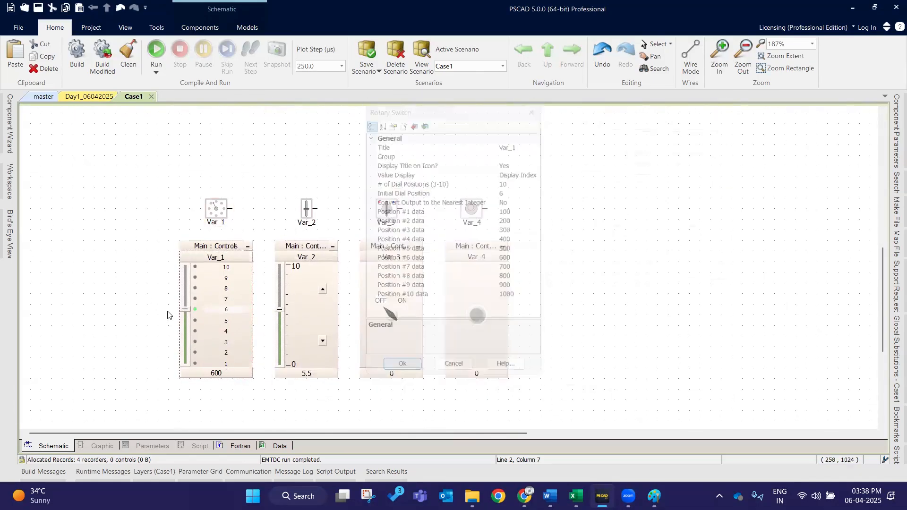
{"action": "left_click", "coordinate": [182, 336]}
{"action": "left_click_drag", "start_coordinate": [184, 321], "coordinate": [185, 344]}
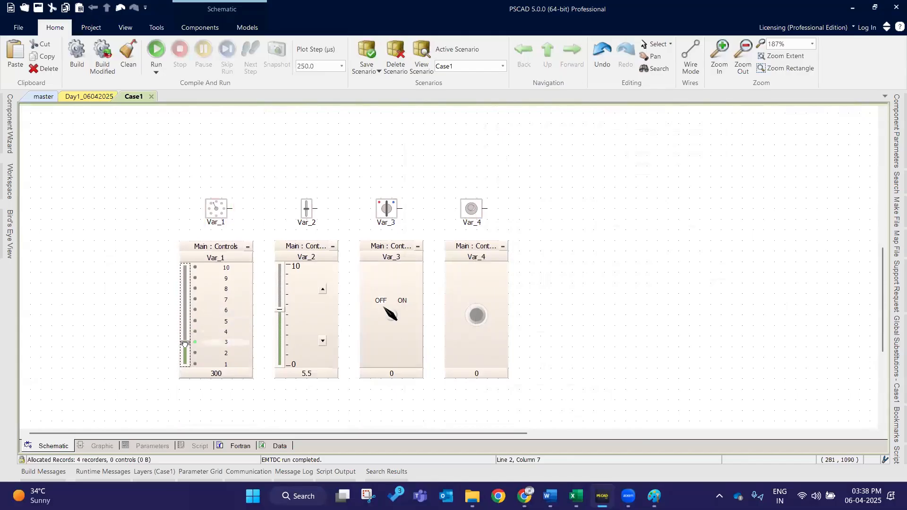
Set the Var_2 slider to 7.7 and turn the Var_3 switch ON.
{"action": "double_click", "coordinate": [318, 375]}
{"action": "type", "text": "7.7"}
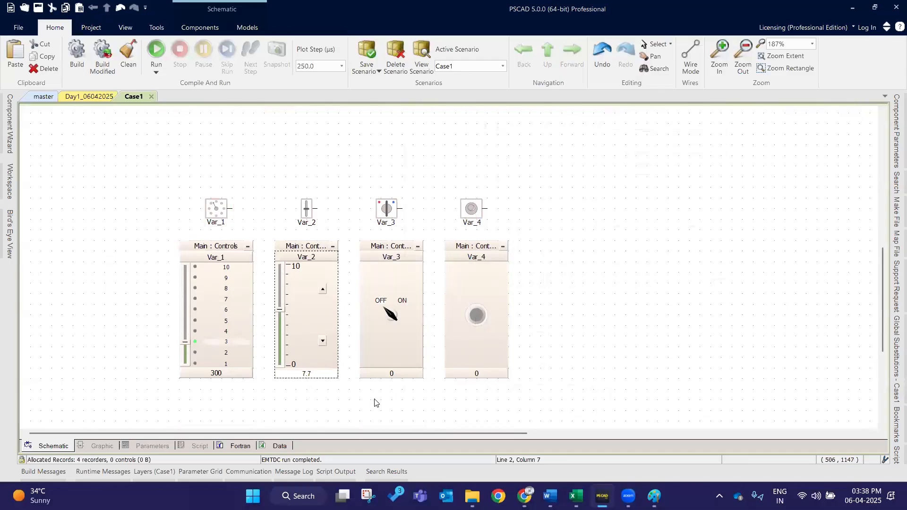
{"action": "key", "text": "Return"}
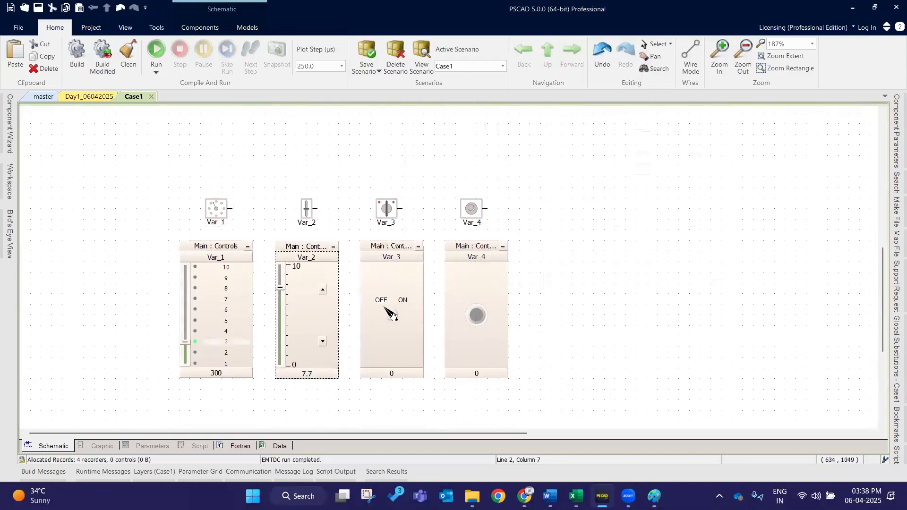
{"action": "left_click", "coordinate": [387, 310]}
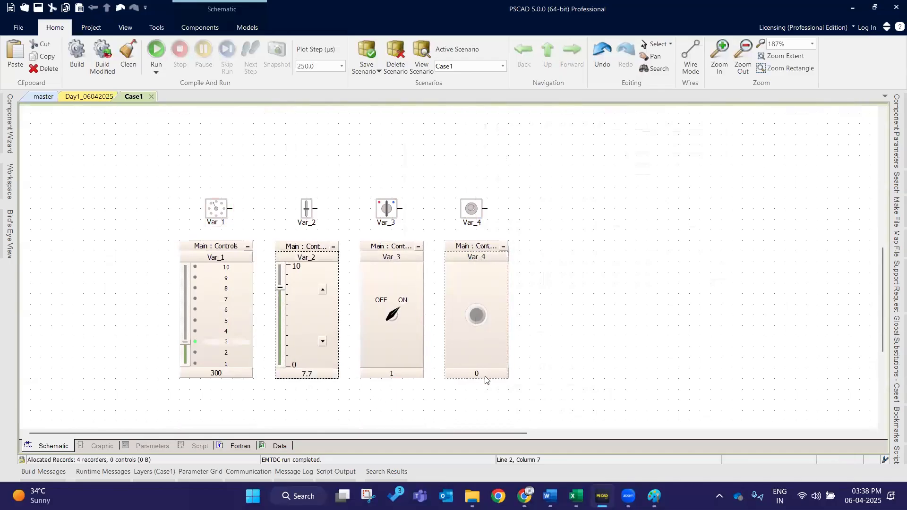
Set the Var_4 push button's value when not pressed to 1 and when pressed to 0, and try out the button.
{"action": "double_click", "coordinate": [471, 209]}
{"action": "double_click", "coordinate": [497, 190]}
{"action": "type", "text": "1"}
{"action": "double_click", "coordinate": [501, 200]}
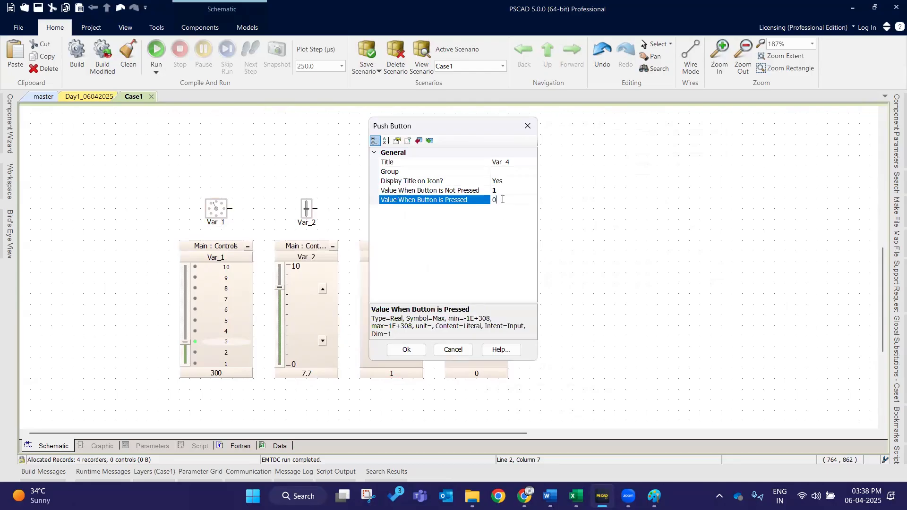
{"action": "key", "text": "Return"}
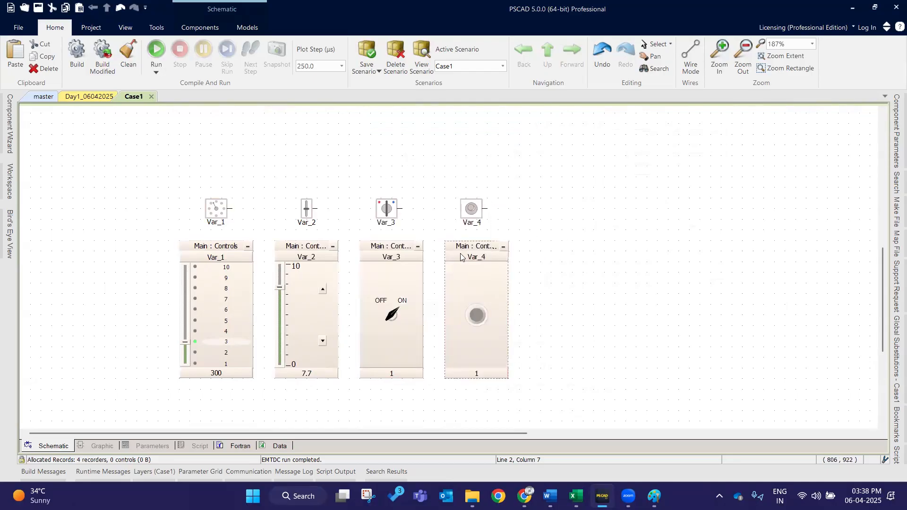
{"action": "double_click", "coordinate": [471, 209]}
{"action": "left_click", "coordinate": [406, 349]}
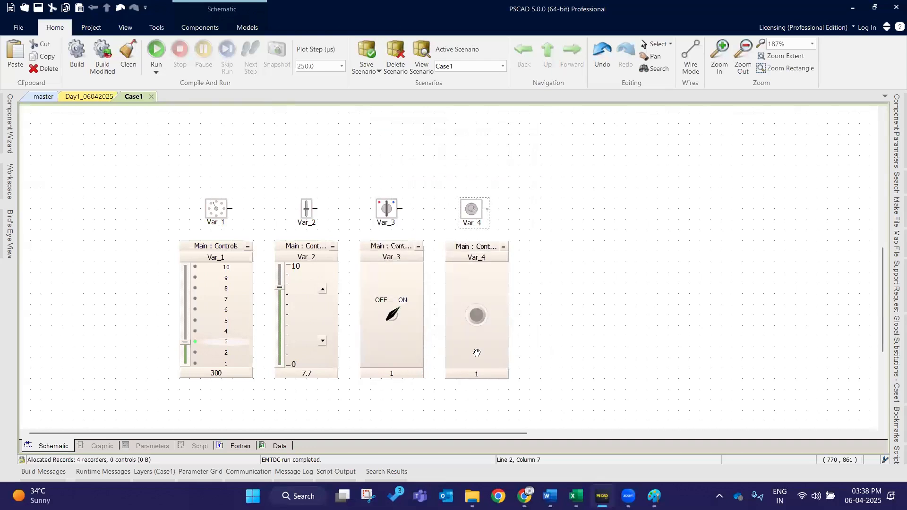
{"action": "left_click", "coordinate": [476, 315]}
Save the current control settings as a new scenario named Case2.
{"action": "left_click", "coordinate": [377, 71]}
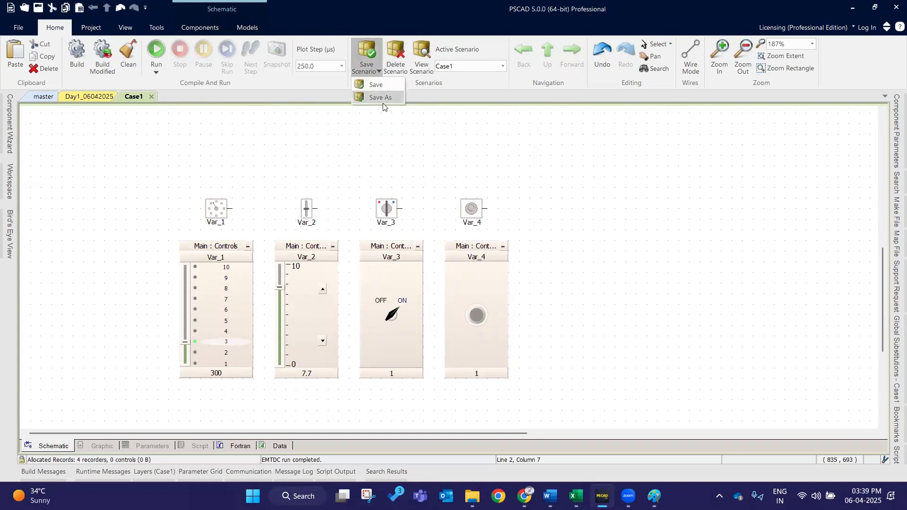
{"action": "left_click", "coordinate": [381, 97]}
{"action": "type", "text": "Case2"}
{"action": "left_click", "coordinate": [349, 118]}
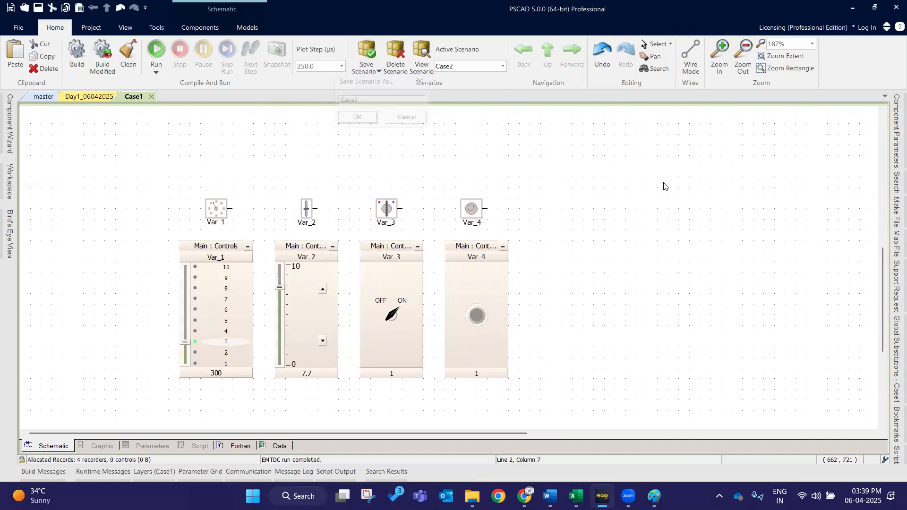
{"action": "left_click", "coordinate": [366, 53]}
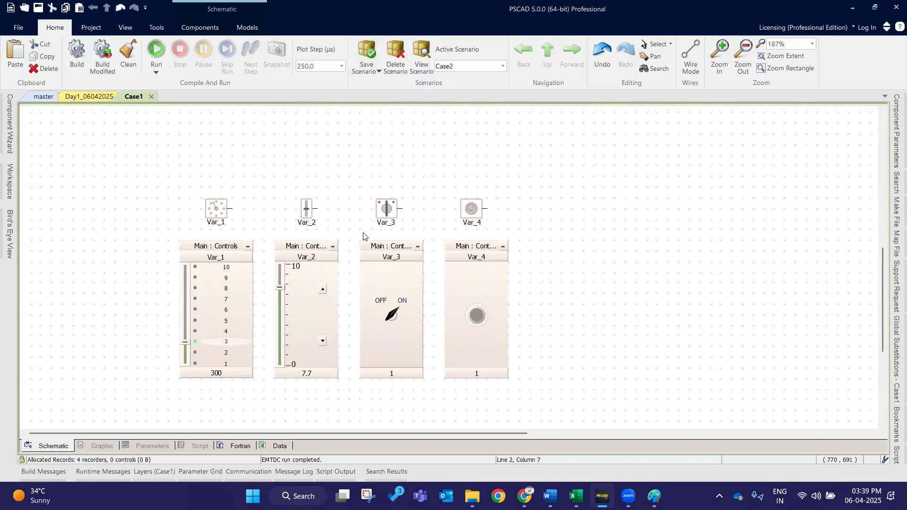
{"action": "key", "text": "Return"}
Check the available scenarios and activate Case1 to review its control values.
{"action": "left_click", "coordinate": [501, 67]}
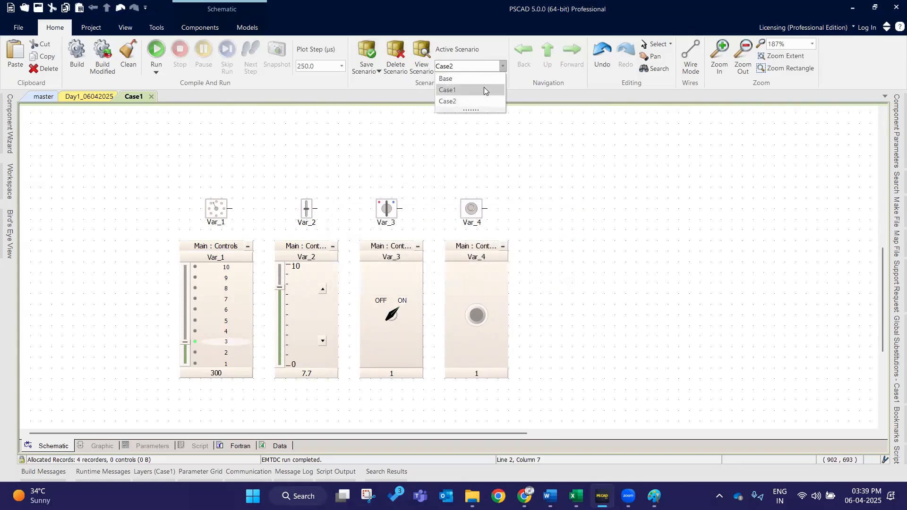
{"action": "left_click", "coordinate": [482, 101]}
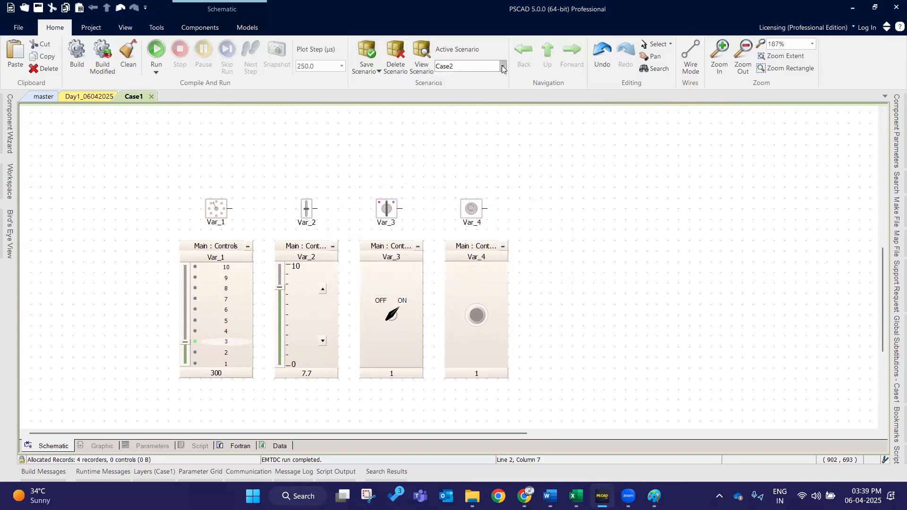
{"action": "left_click", "coordinate": [501, 66]}
{"action": "left_click", "coordinate": [245, 419]}
{"action": "left_click", "coordinate": [503, 67]}
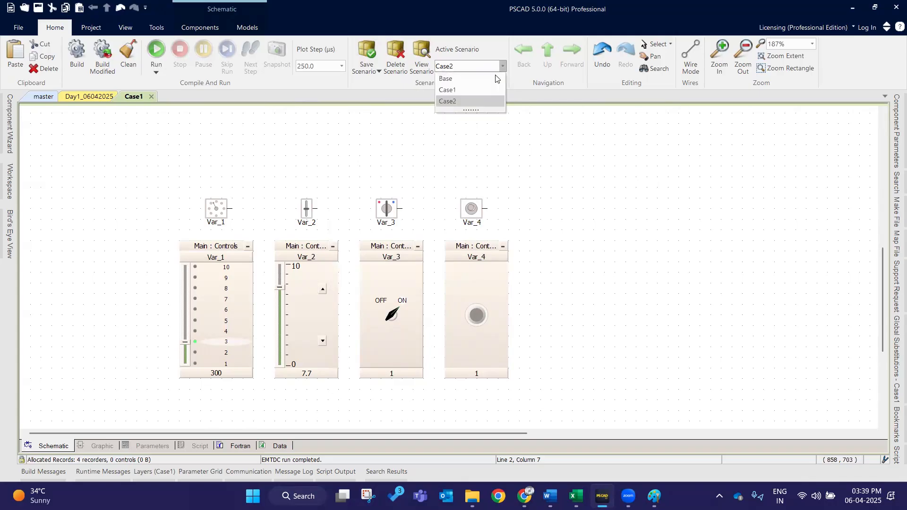
{"action": "left_click", "coordinate": [478, 91]}
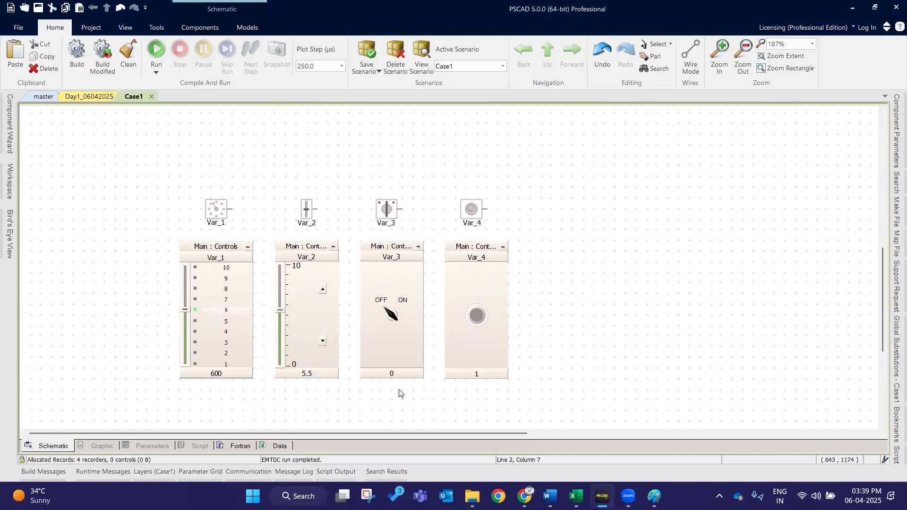
Activate the Case2 scenario and then Base to compare their settings across the four controls.
{"action": "left_click", "coordinate": [491, 67]}
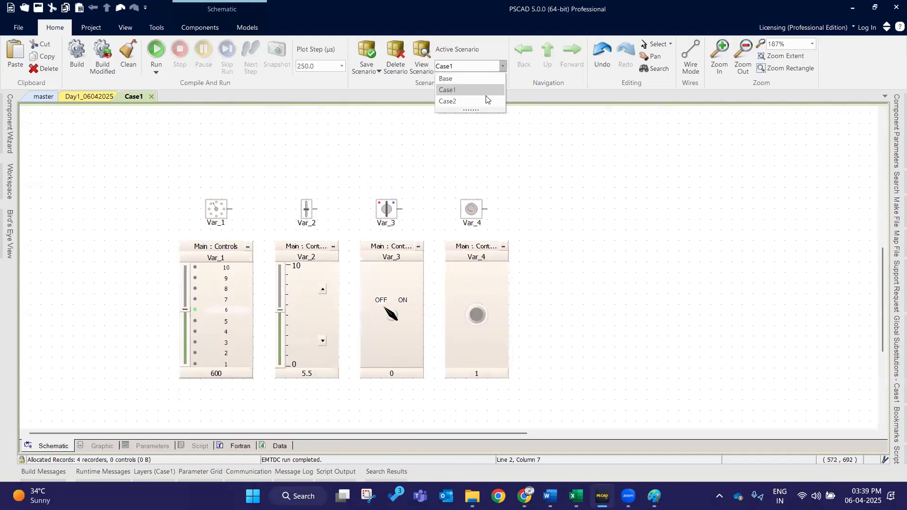
{"action": "left_click", "coordinate": [477, 103]}
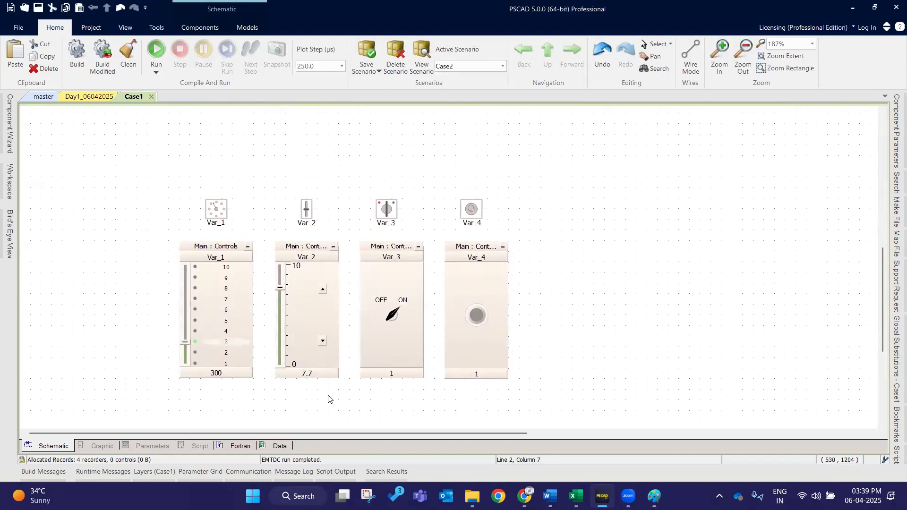
{"action": "left_click", "coordinate": [484, 67]}
{"action": "left_click", "coordinate": [465, 79]}
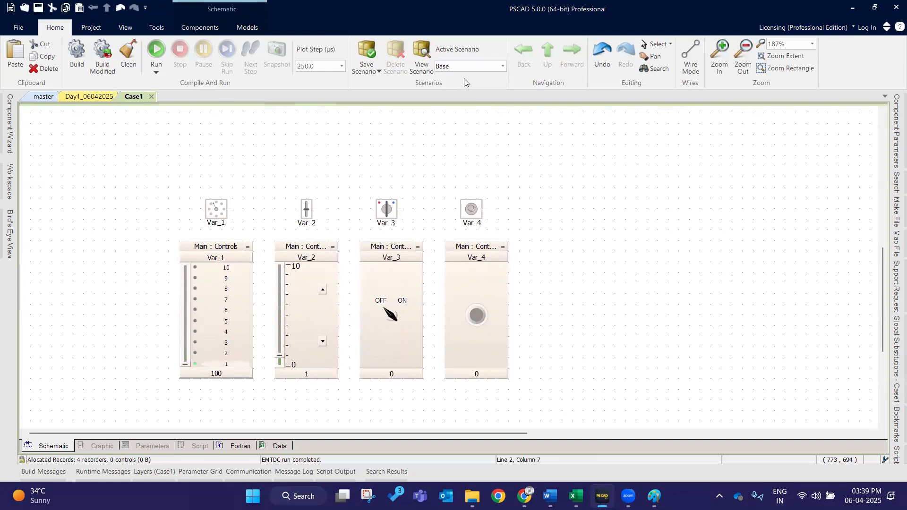
{"action": "left_click_drag", "start_coordinate": [115, 160], "coordinate": [542, 410]}
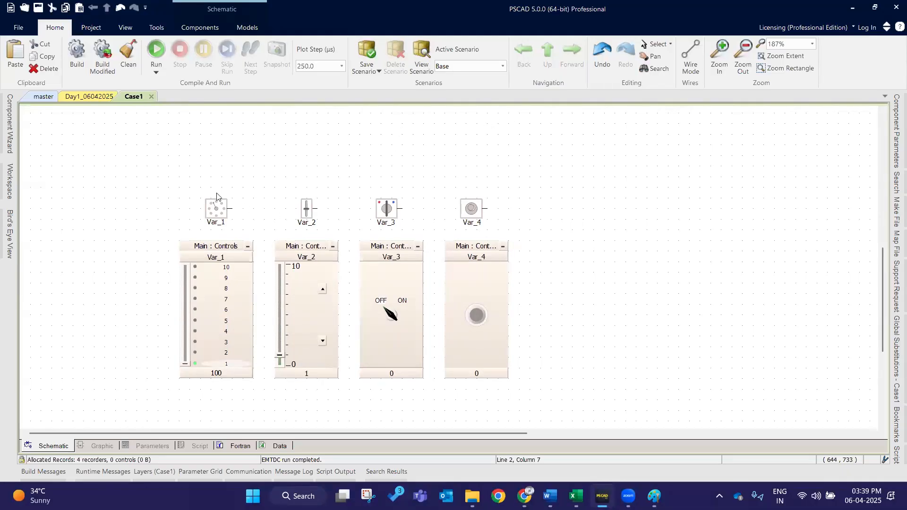
Switch the active scenario to Case2, return to Case1, and save the project.
{"action": "left_click", "coordinate": [503, 66]}
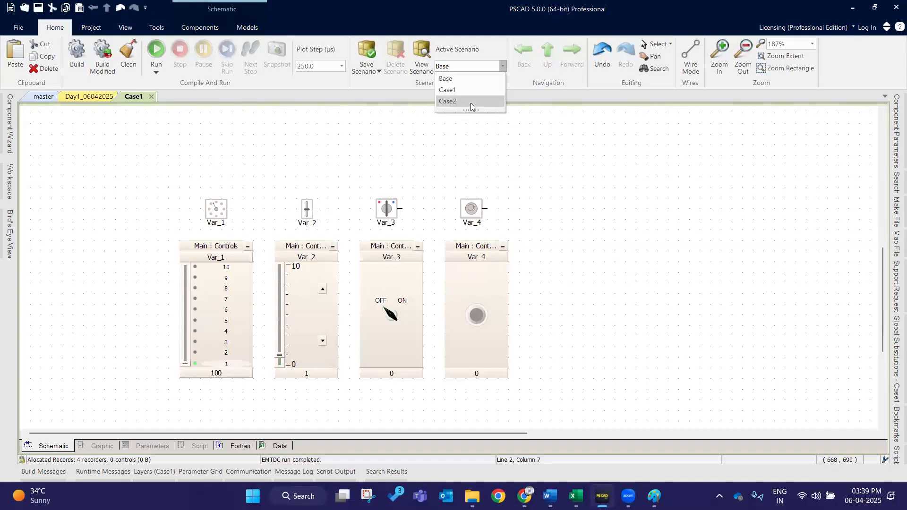
{"action": "left_click", "coordinate": [471, 102]}
{"action": "left_click", "coordinate": [500, 67]}
{"action": "left_click", "coordinate": [456, 90]}
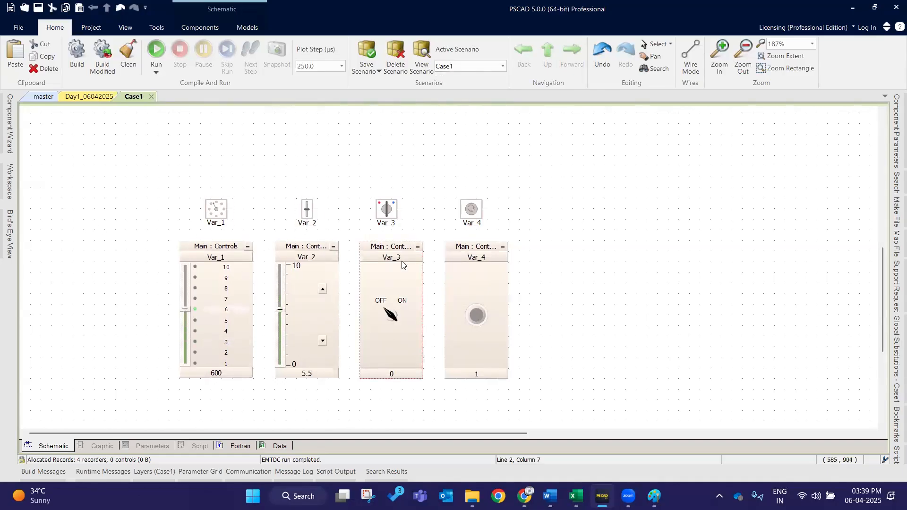
{"action": "left_click", "coordinate": [466, 244]}
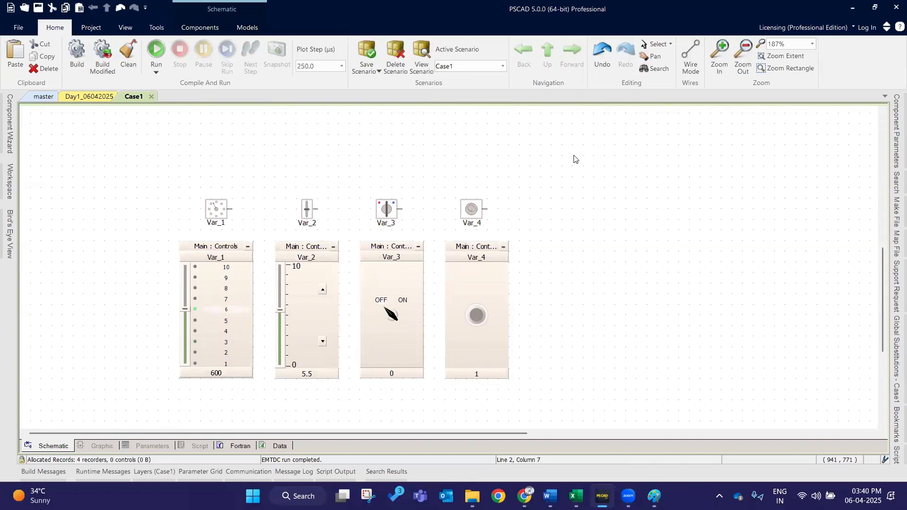
{"action": "left_click", "coordinate": [39, 7]}
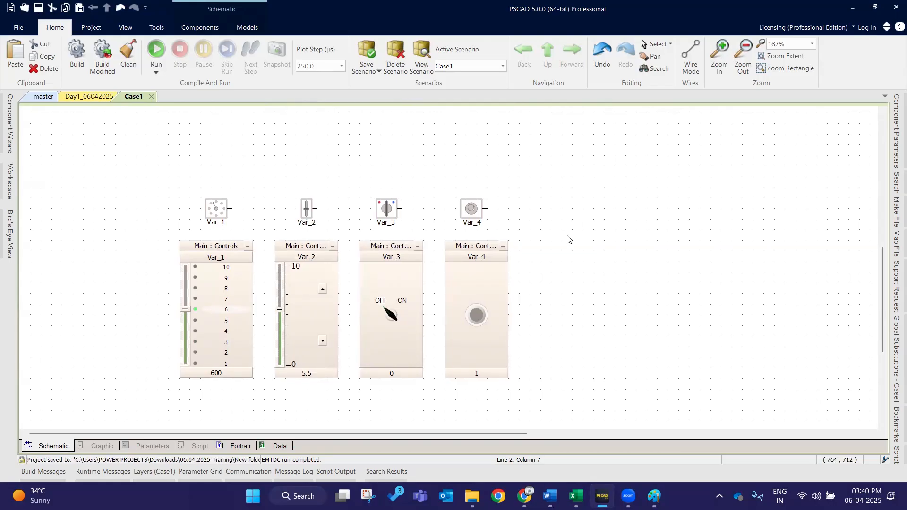
Activate the Base scenario and open the Scenario Viewer listing the stored values of all scenarios.
{"action": "left_click", "coordinate": [482, 66]}
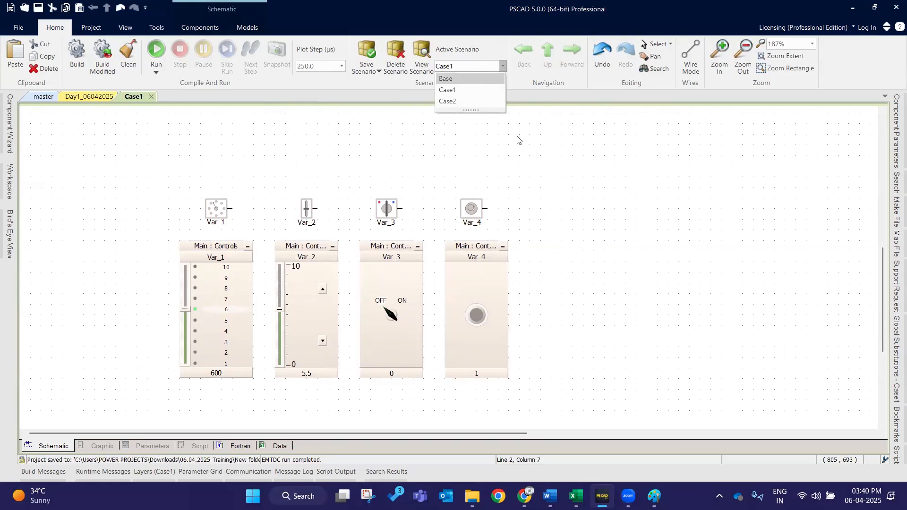
{"action": "left_click", "coordinate": [483, 79]}
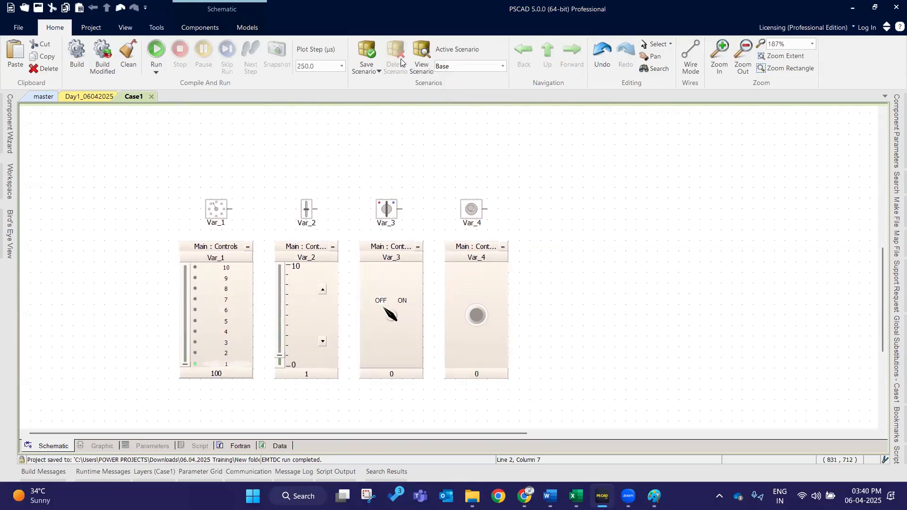
{"action": "left_click", "coordinate": [421, 54]}
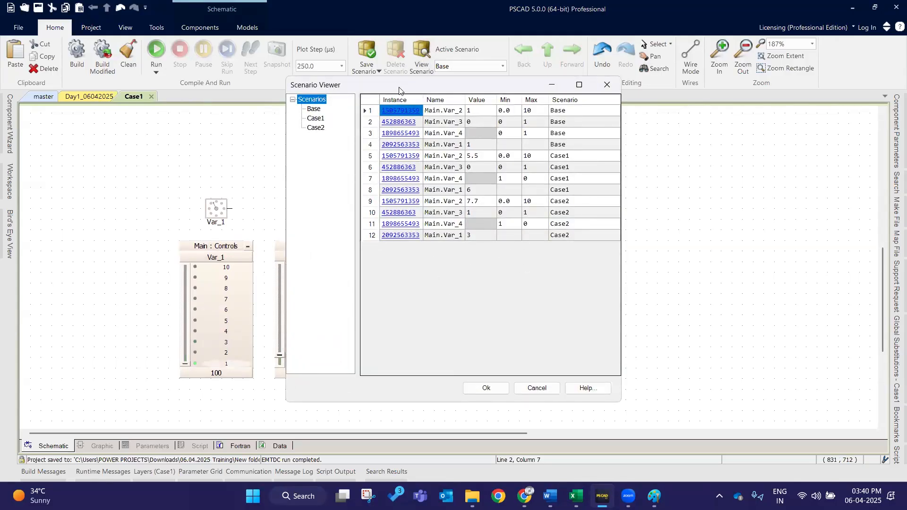
{"action": "left_click_drag", "start_coordinate": [399, 89], "coordinate": [651, 125]}
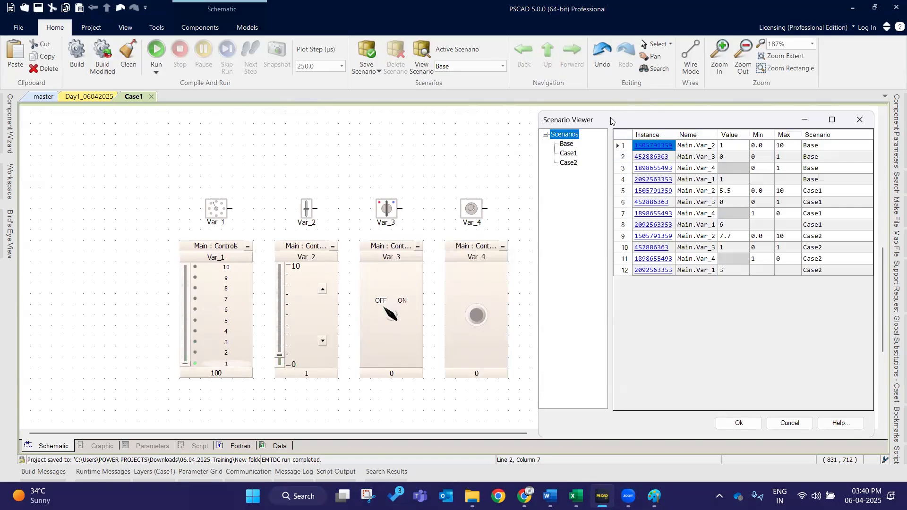
{"action": "left_click_drag", "start_coordinate": [656, 119], "coordinate": [451, 96]}
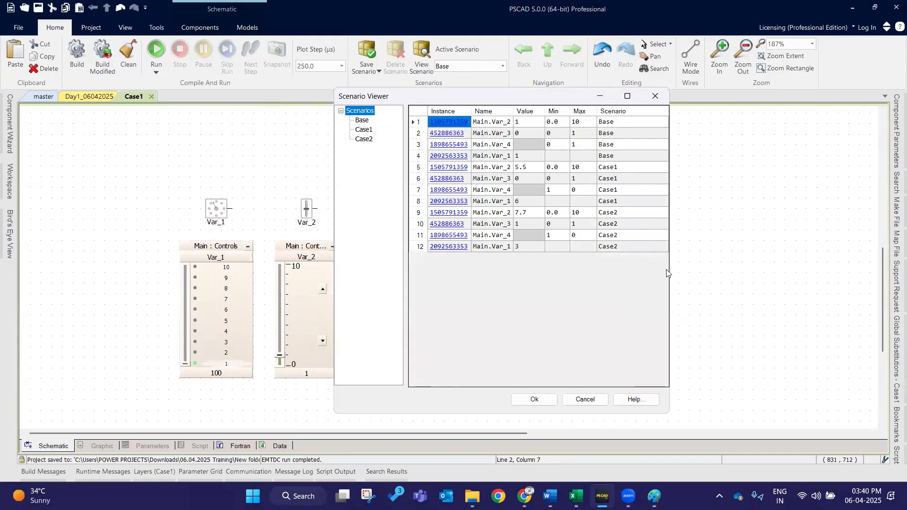
Examine the stored control values of Case2, Case1 and Base individually, and close the Scenario Viewer without changes.
{"action": "left_click", "coordinate": [366, 140]}
{"action": "right_click", "coordinate": [367, 140]}
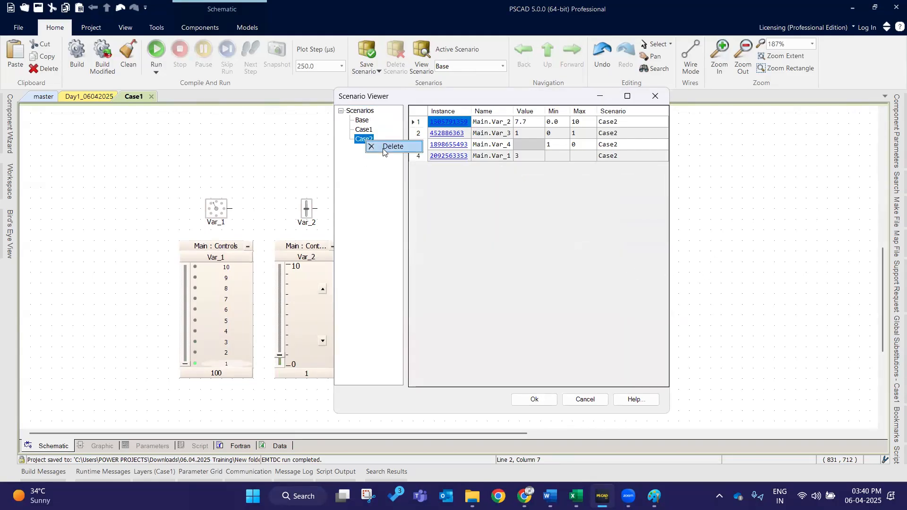
{"action": "left_click", "coordinate": [364, 131]}
{"action": "left_click", "coordinate": [363, 121]}
{"action": "left_click", "coordinate": [366, 131]}
{"action": "left_click", "coordinate": [370, 139]}
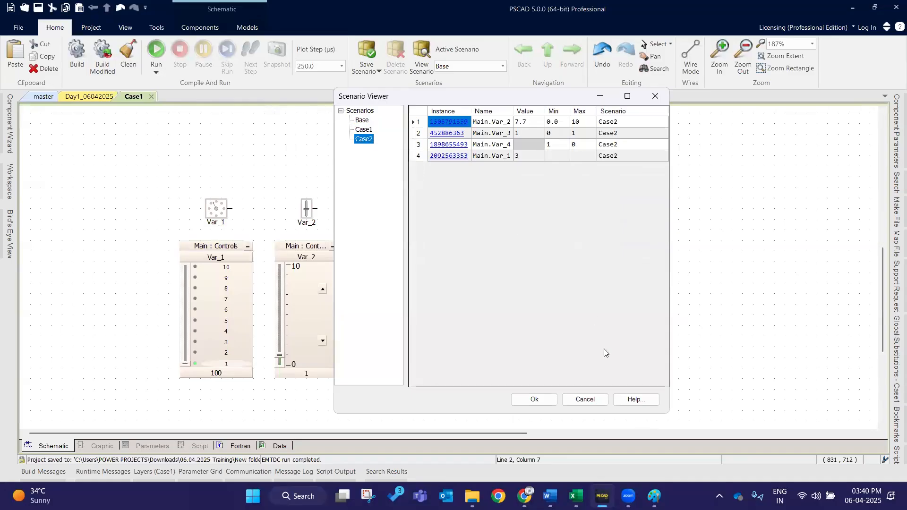
{"action": "left_click", "coordinate": [574, 399]}
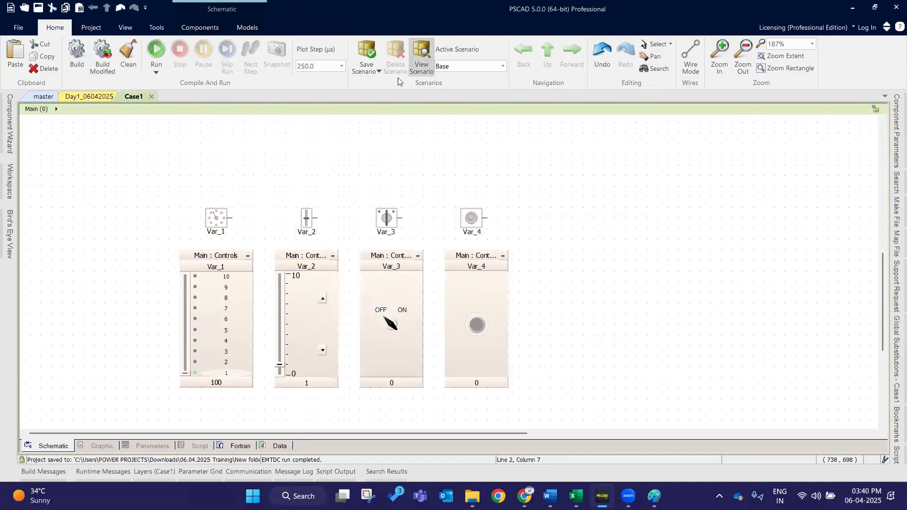
{"action": "left_click", "coordinate": [208, 30]}
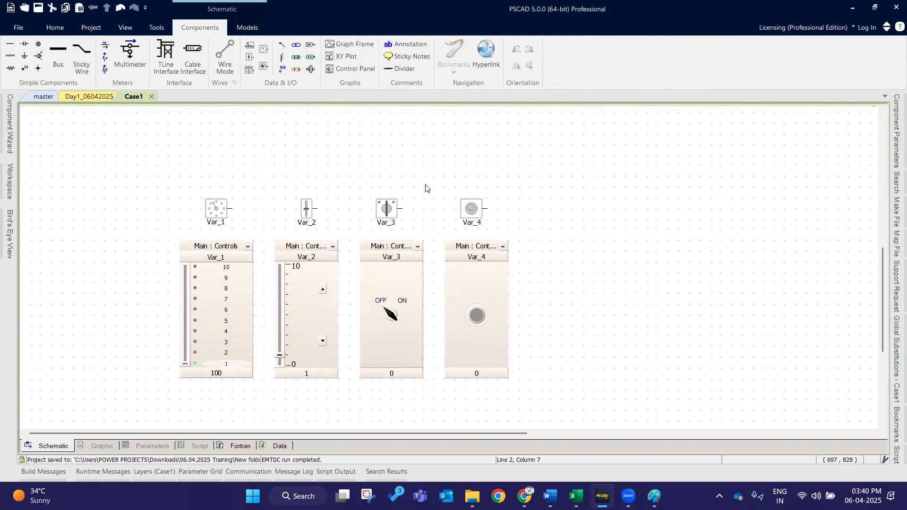
{"action": "scroll", "coordinate": [407, 194], "scroll_direction": "up", "scroll_amount": 2}
{"action": "scroll", "coordinate": [154, 188], "scroll_direction": "down", "scroll_amount": 3}
{"action": "scroll", "coordinate": [149, 166], "scroll_direction": "up", "scroll_amount": 1}
{"action": "left_click_drag", "start_coordinate": [150, 166], "coordinate": [605, 389]}
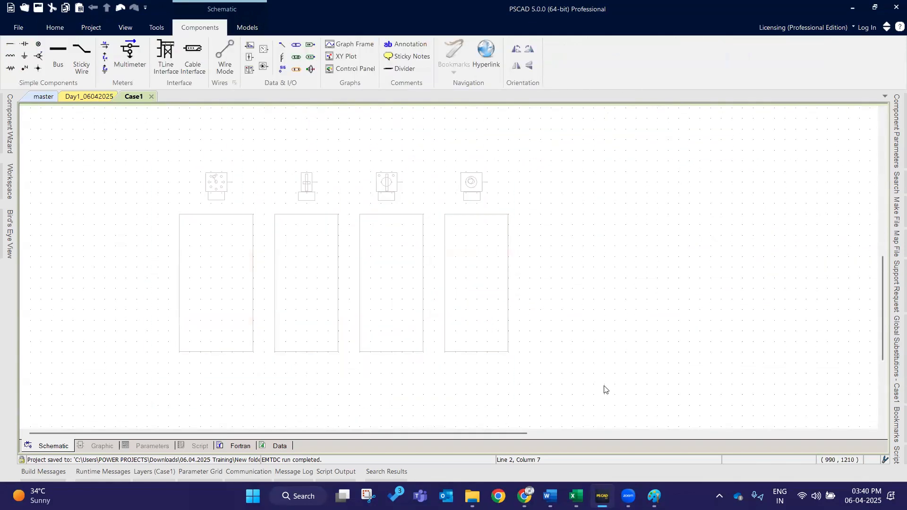
{"action": "left_click", "coordinate": [104, 133]}
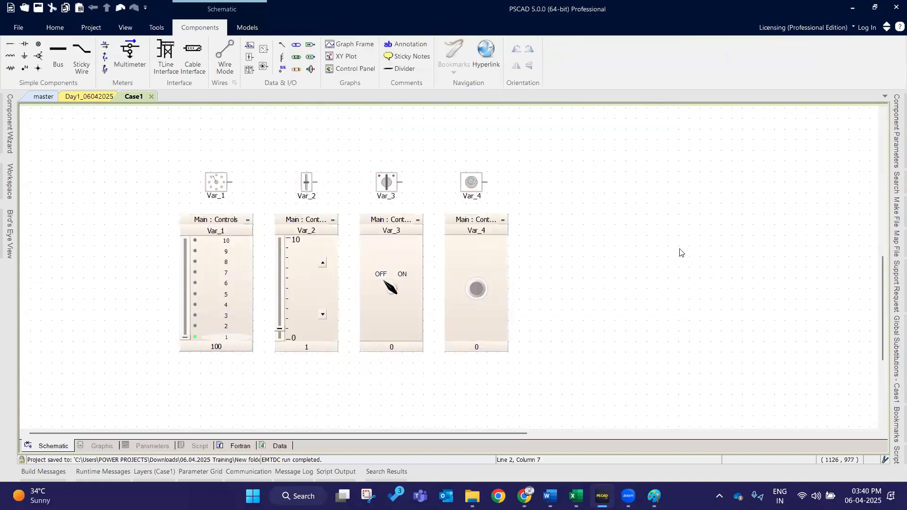
{"action": "right_click", "coordinate": [472, 181]}
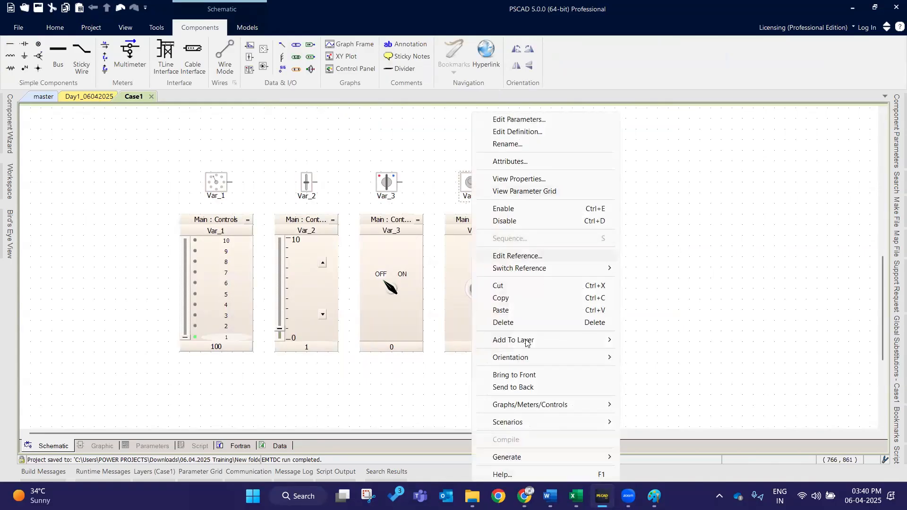
{"action": "left_click", "coordinate": [435, 135]}
{"action": "right_click", "coordinate": [477, 186]}
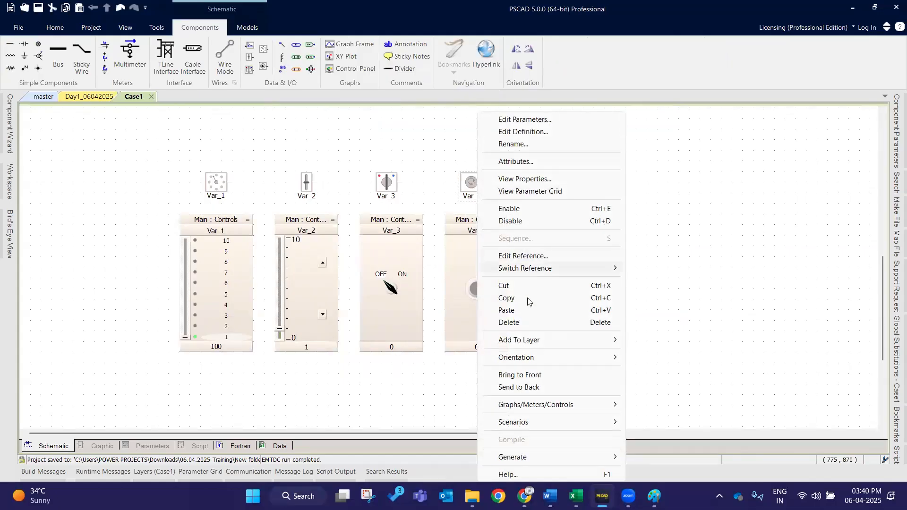
{"action": "left_click", "coordinate": [703, 302]}
{"action": "right_click", "coordinate": [469, 171]}
{"action": "left_click", "coordinate": [486, 180]}
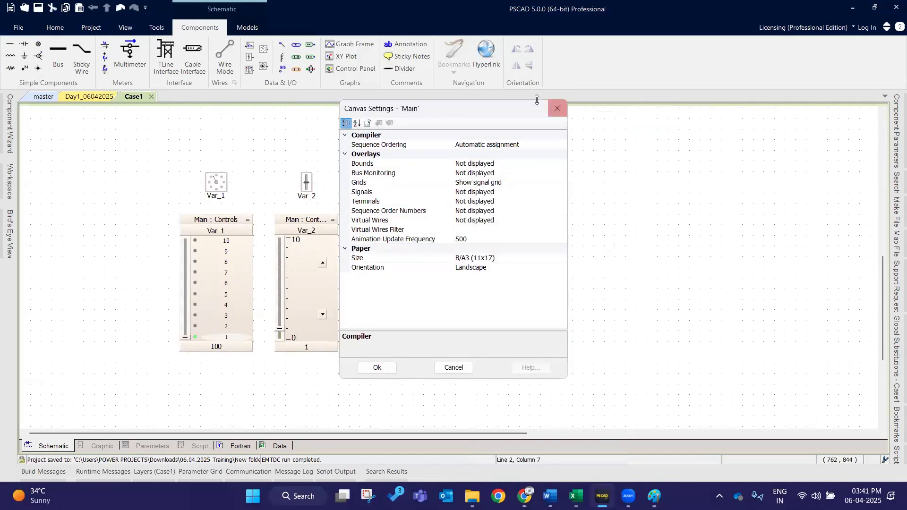
{"action": "key", "text": "Escape"}
{"action": "right_click", "coordinate": [482, 185]}
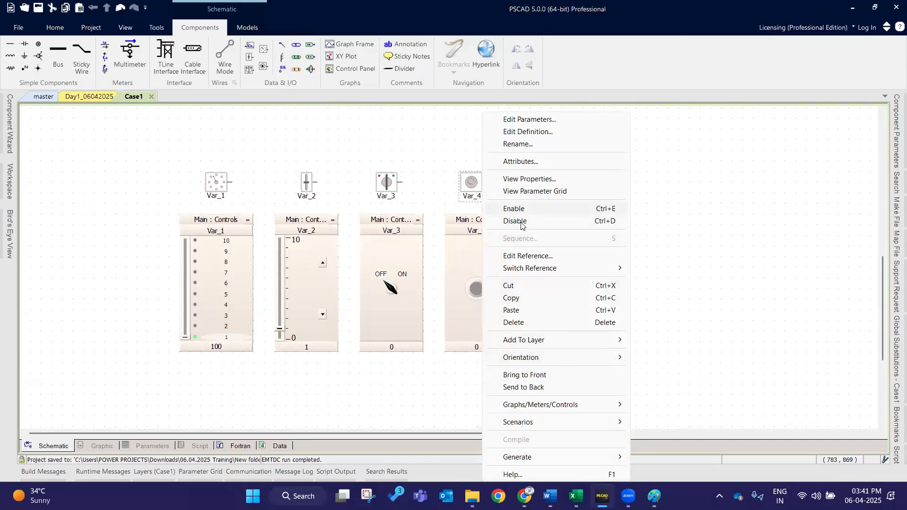
{"action": "left_click", "coordinate": [469, 185]}
{"action": "left_click", "coordinate": [514, 210]}
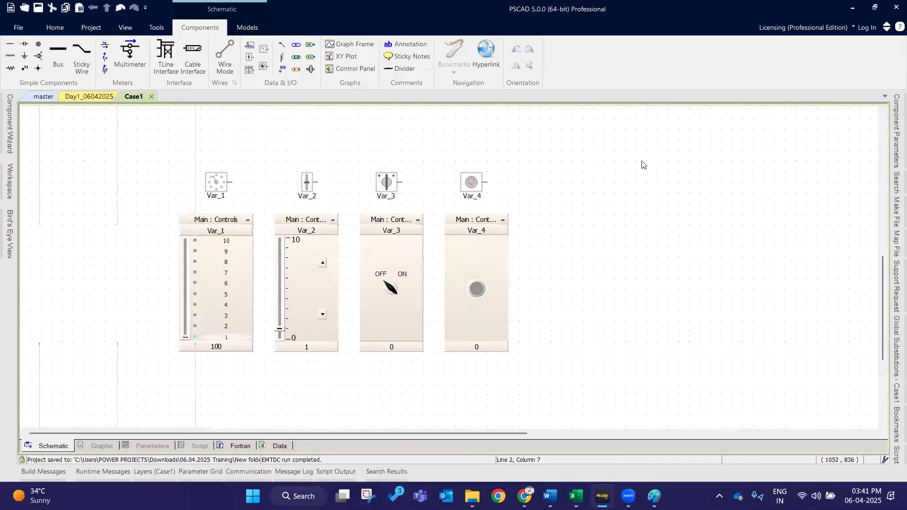
{"action": "scroll", "coordinate": [598, 257], "scroll_direction": "up", "scroll_amount": 10}
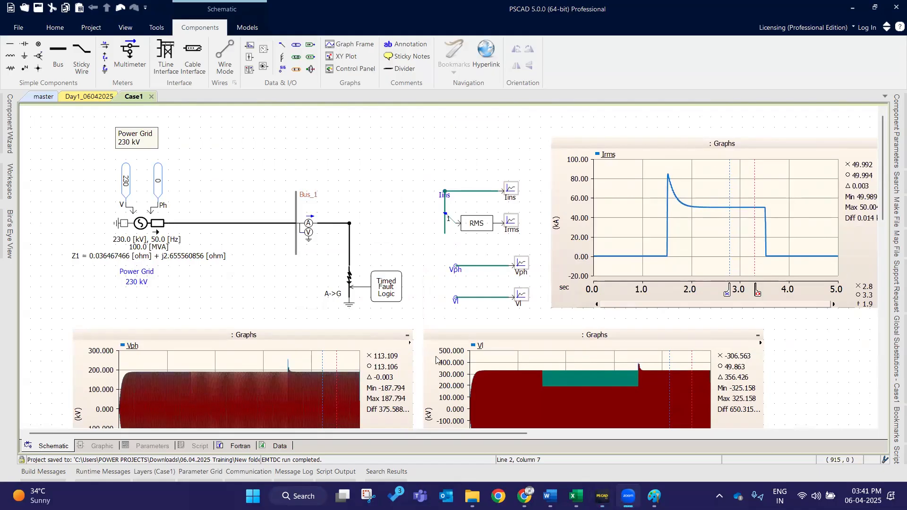
{"action": "scroll", "coordinate": [476, 355], "scroll_direction": "down", "scroll_amount": 9}
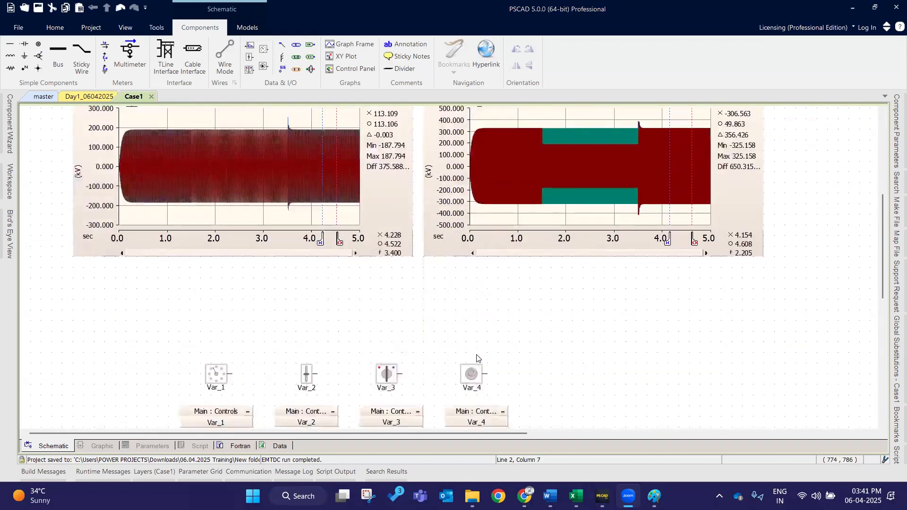
{"action": "scroll", "coordinate": [476, 355], "scroll_direction": "down", "scroll_amount": 4}
{"action": "scroll", "coordinate": [189, 226], "scroll_direction": "down", "scroll_amount": 2}
{"action": "left_click_drag", "start_coordinate": [151, 176], "coordinate": [538, 408]}
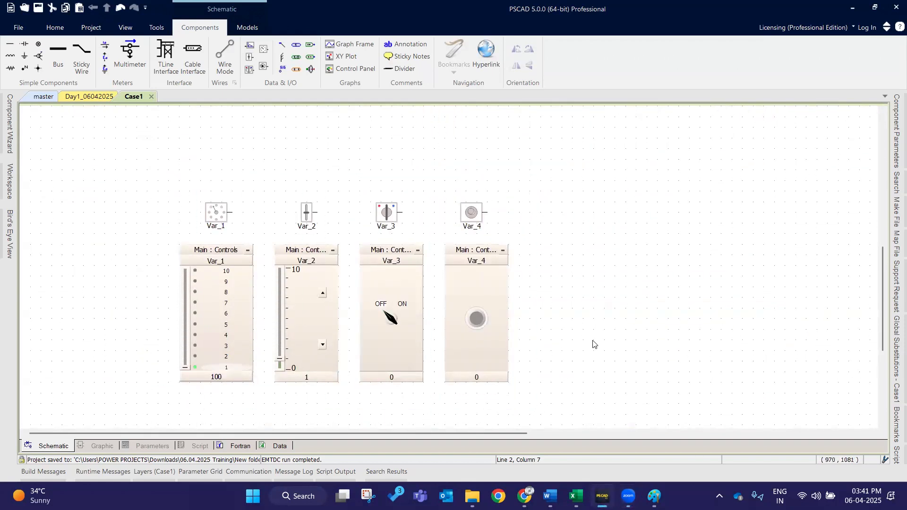
{"action": "scroll", "coordinate": [593, 344], "scroll_direction": "up", "scroll_amount": 15}
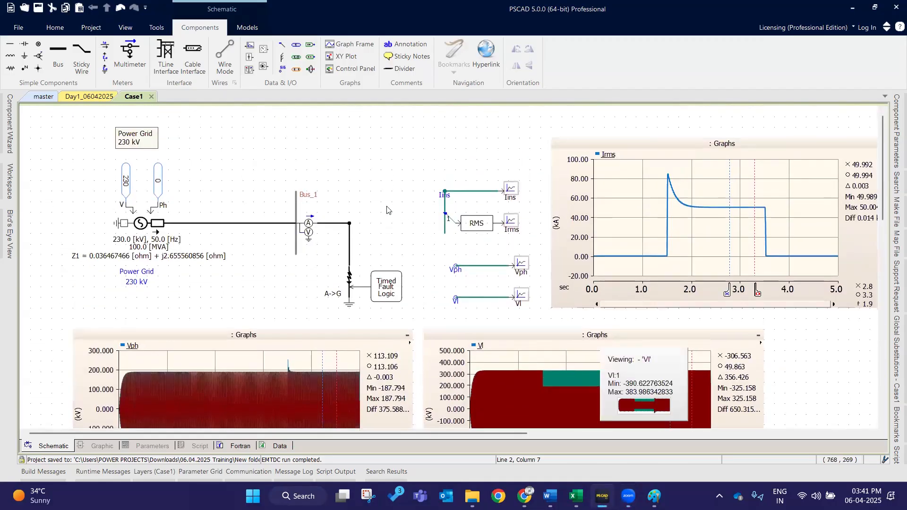
Open the project file Case2.pscx from the training's New folder.
{"action": "left_click", "coordinate": [16, 27]}
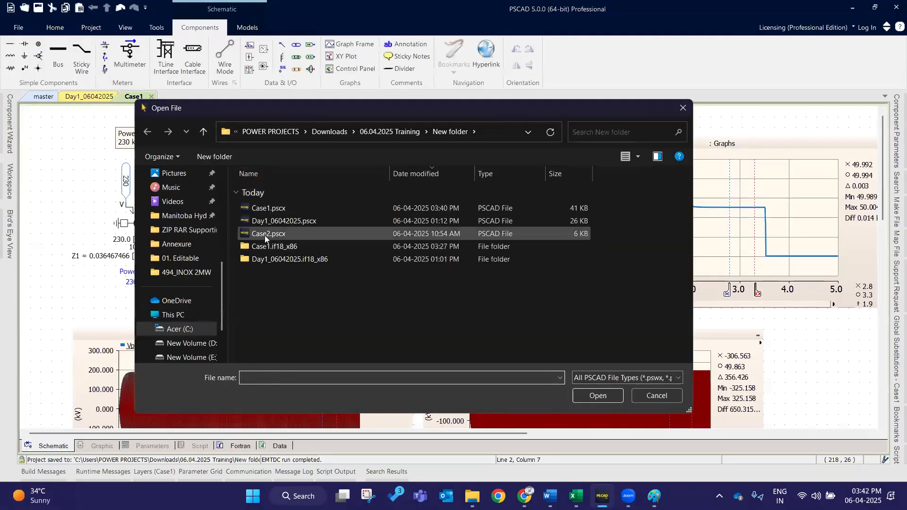
{"action": "left_click", "coordinate": [267, 234]}
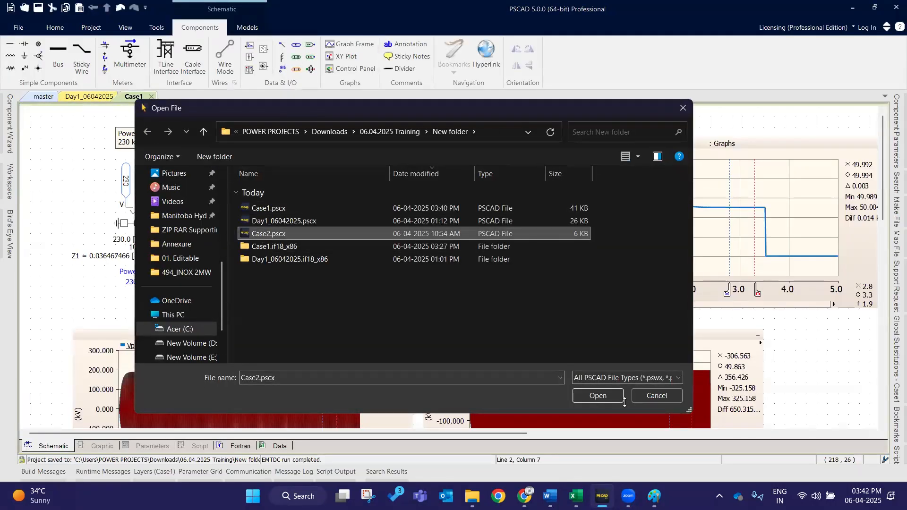
{"action": "left_click", "coordinate": [596, 396]}
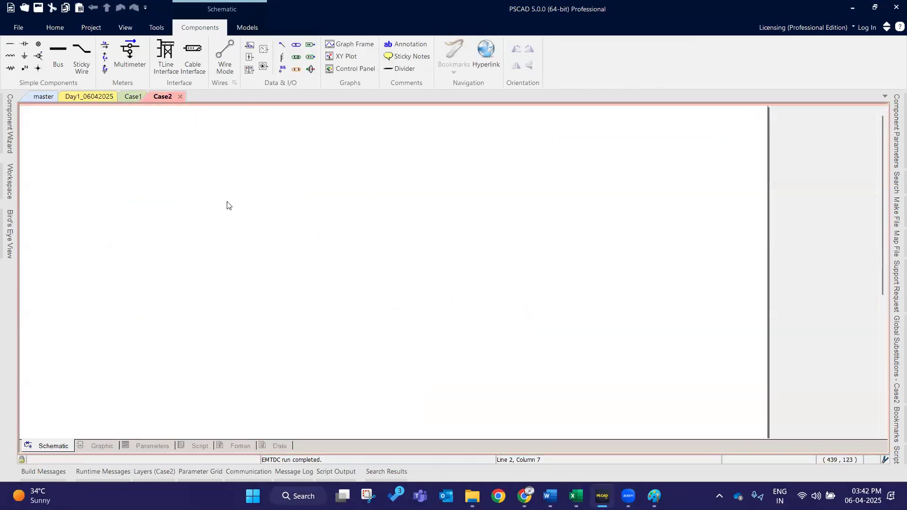
Turn on the grid display for the Case2 schematic canvas.
{"action": "left_click", "coordinate": [129, 96]}
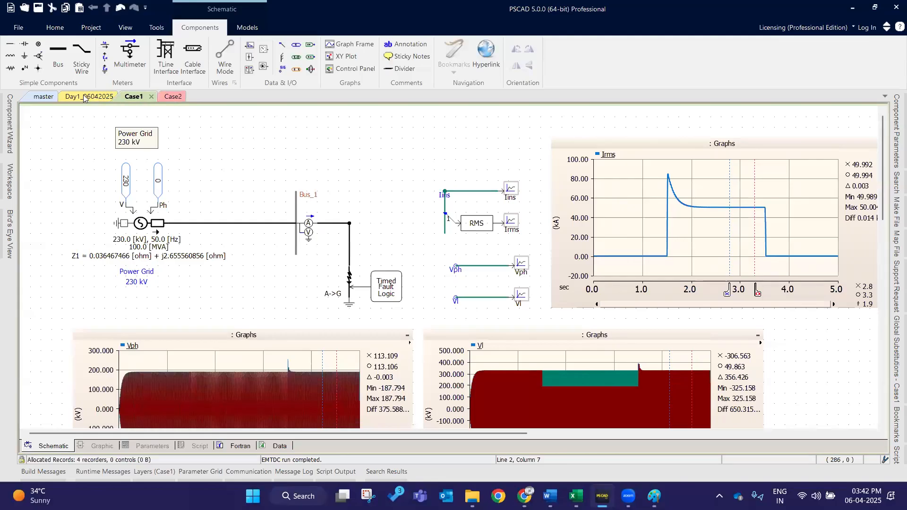
{"action": "left_click", "coordinate": [173, 96]}
{"action": "left_click", "coordinate": [126, 29]}
{"action": "left_click", "coordinate": [10, 67]}
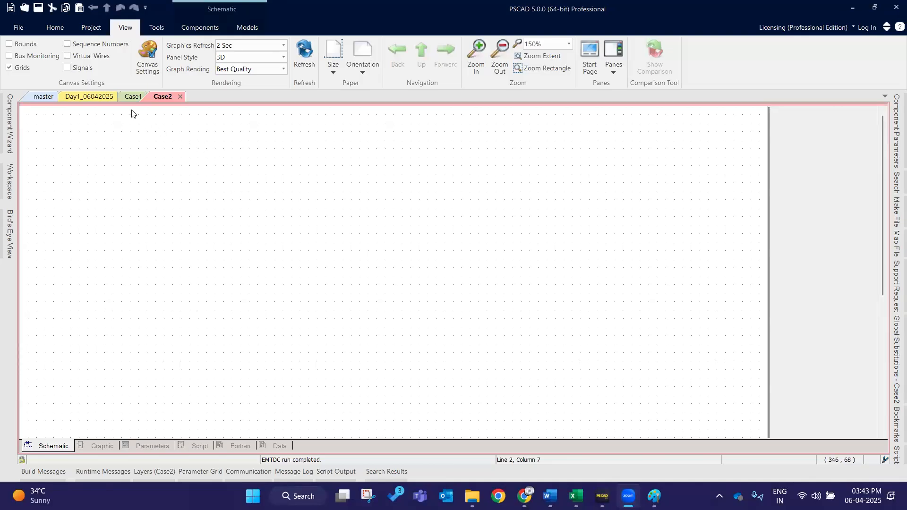
Copy the 230 kV Power Grid source with its voltage and phase inputs from Case1 into the upper-left area of the Case2 schematic.
{"action": "left_click", "coordinate": [130, 98]}
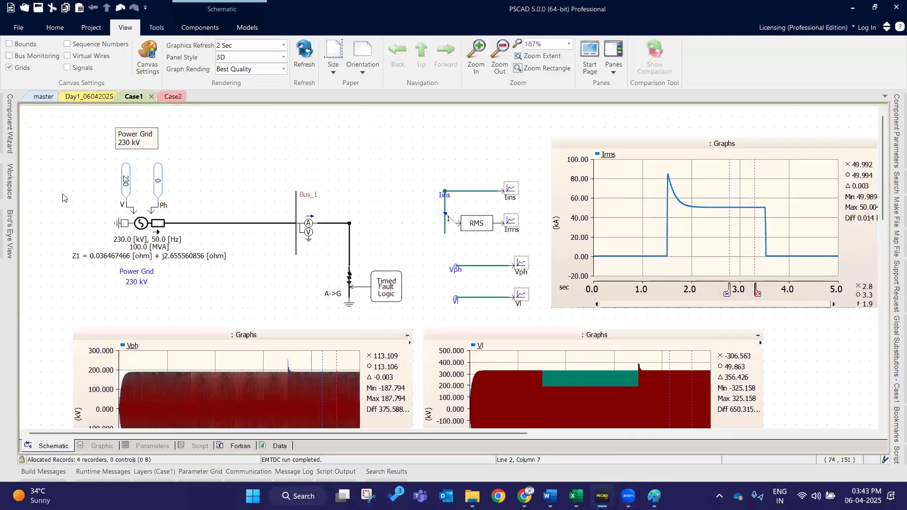
{"action": "left_click_drag", "start_coordinate": [47, 159], "coordinate": [248, 269]}
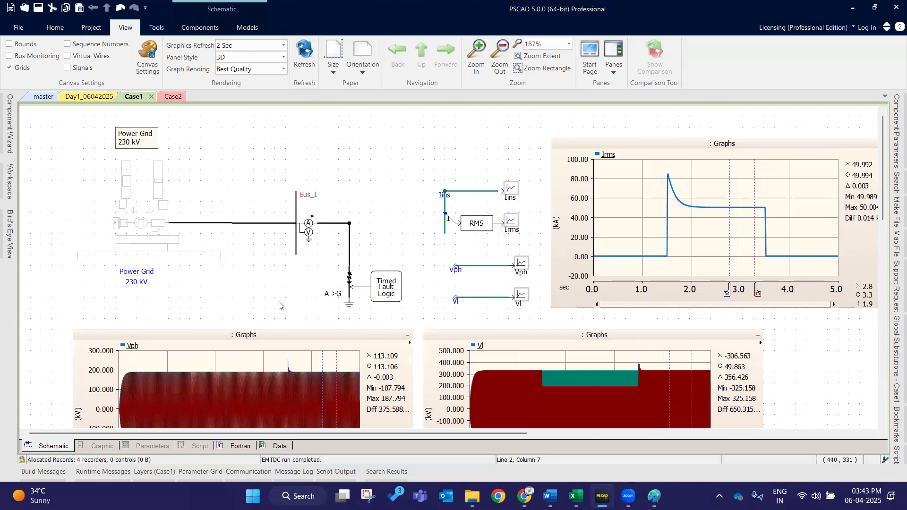
{"action": "left_click", "coordinate": [266, 278]}
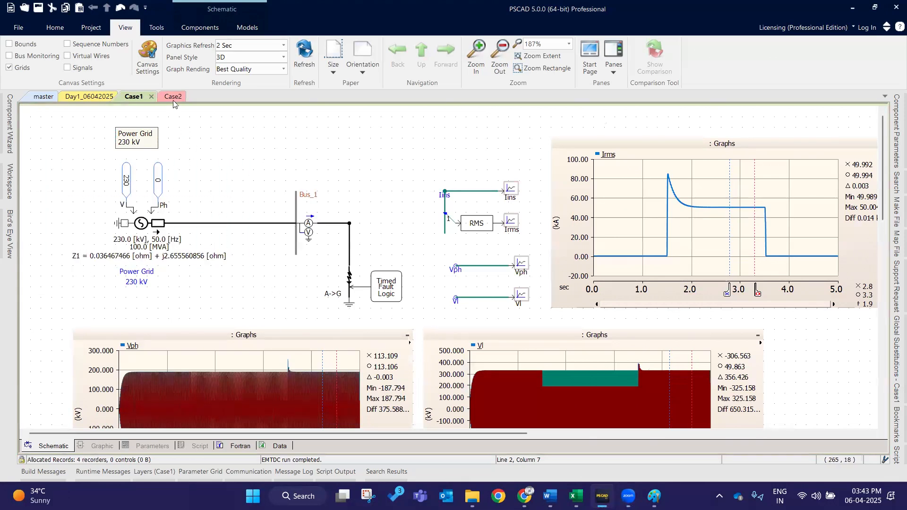
{"action": "left_click_drag", "start_coordinate": [35, 152], "coordinate": [240, 282]}
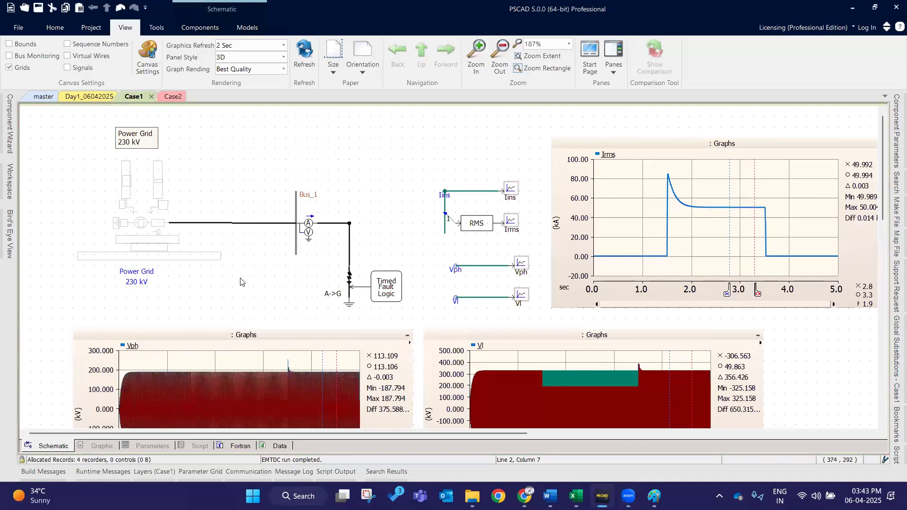
{"action": "left_click", "coordinate": [241, 282]}
{"action": "left_click_drag", "start_coordinate": [31, 152], "coordinate": [242, 307]}
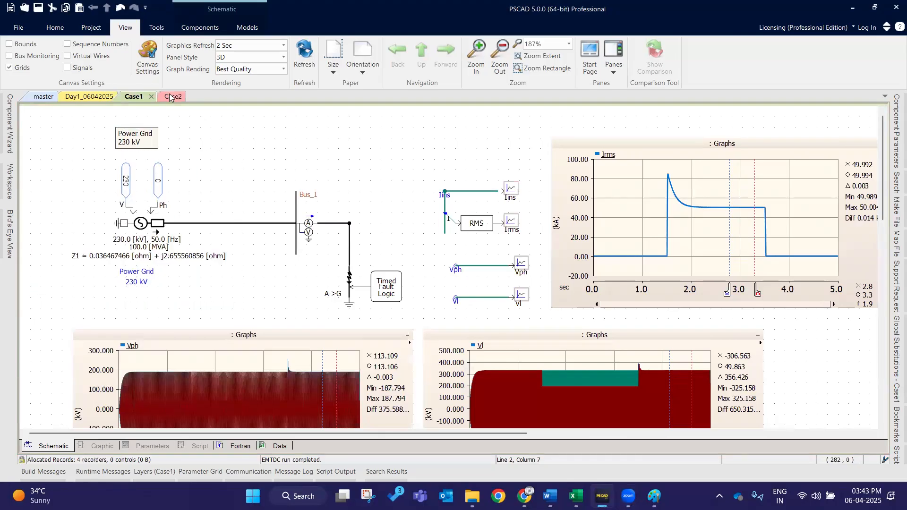
{"action": "left_click", "coordinate": [171, 96]}
{"action": "key", "text": "ctrl+v"}
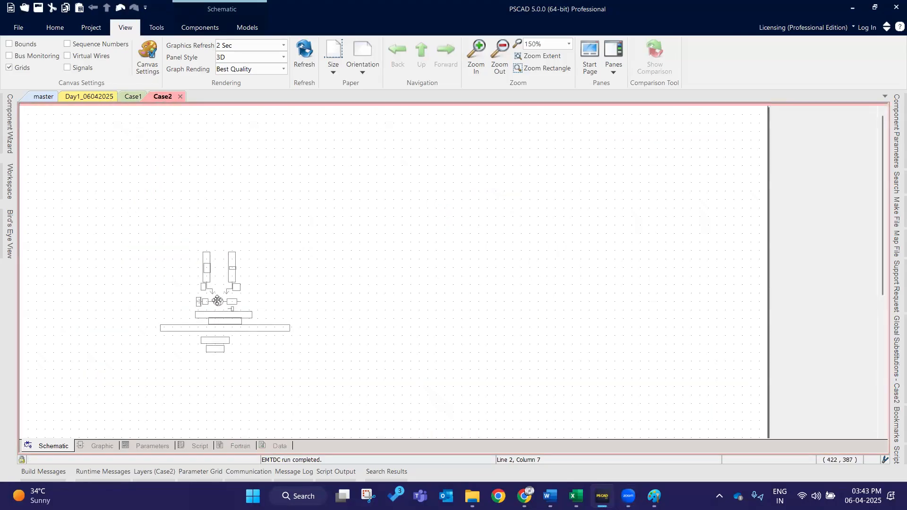
{"action": "left_click", "coordinate": [85, 204]}
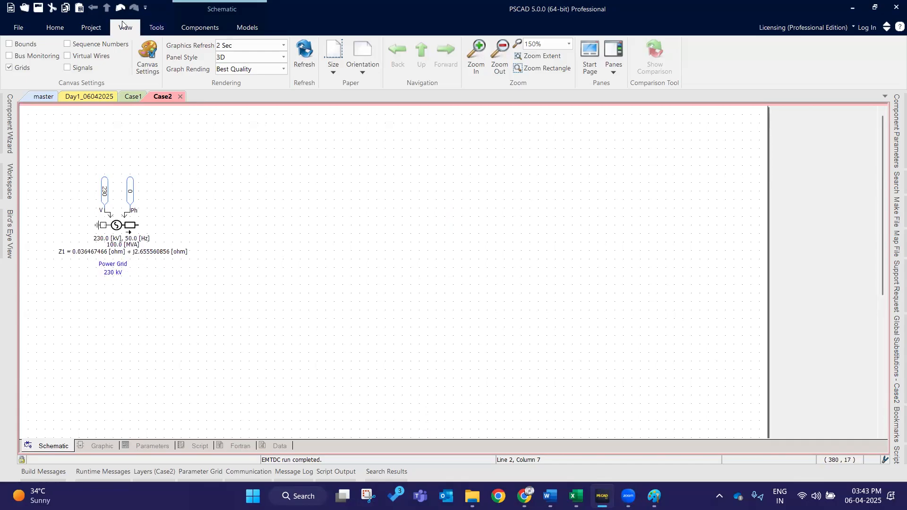
Add a bus to the Case2 schematic, rotate it to vertical and place it right of the Power Grid source.
{"action": "left_click", "coordinate": [196, 27]}
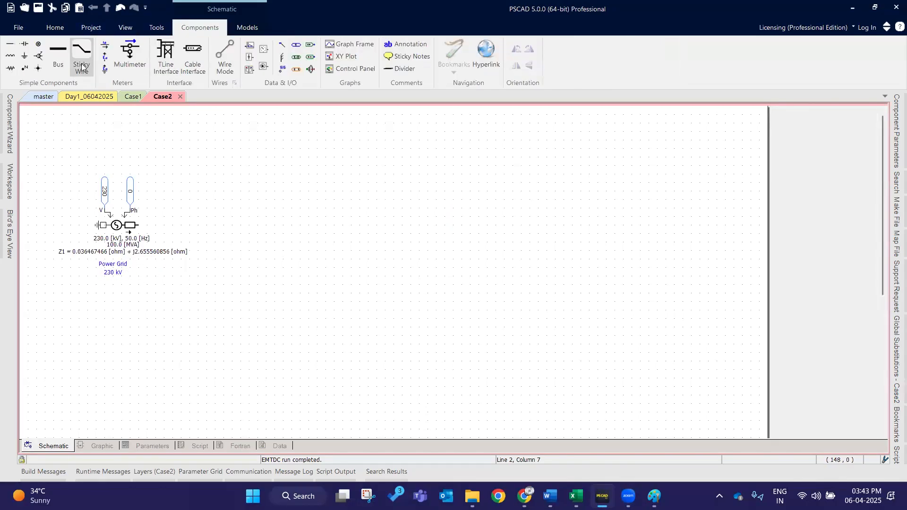
{"action": "left_click", "coordinate": [246, 216]}
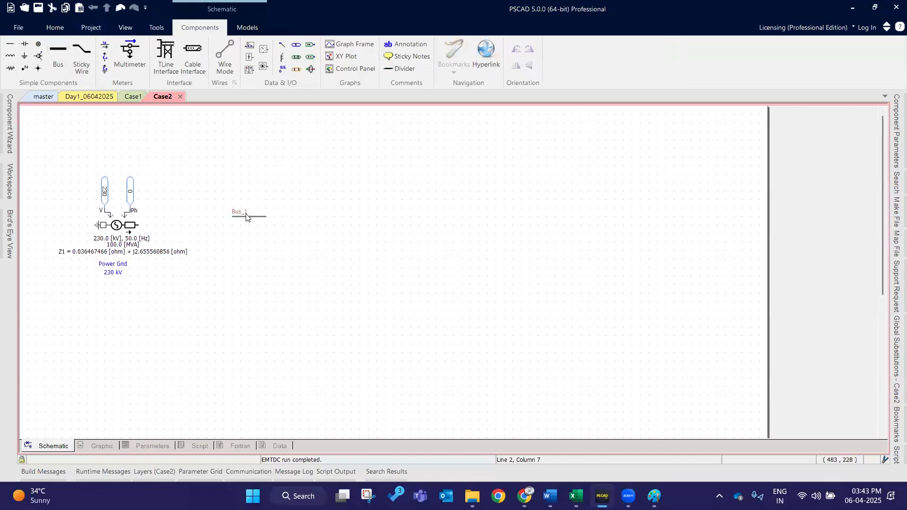
{"action": "key", "text": "r"}
{"action": "mouse_move", "coordinate": [232, 218]}
{"action": "left_mouse_down"}
{"action": "mouse_move", "coordinate": [206, 213]}
{"action": "mouse_move", "coordinate": [224, 211]}
{"action": "left_mouse_up"}
{"action": "left_click", "coordinate": [356, 259]}
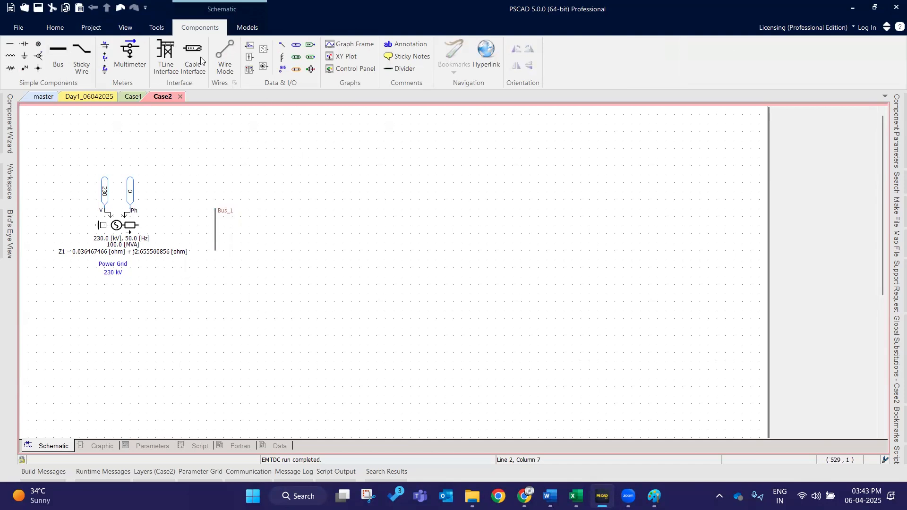
Draw a wire connecting the Power Grid source's output to the vertical bus.
{"action": "left_click", "coordinate": [222, 59]}
{"action": "left_click", "coordinate": [137, 226]}
{"action": "left_click", "coordinate": [215, 226]}
{"action": "key", "text": "Escape"}
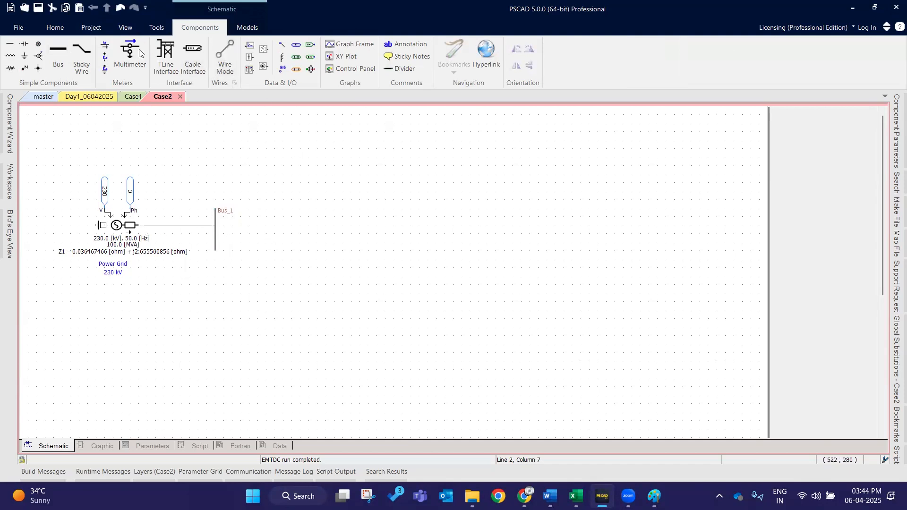
Look through the Day1_06042025, Case1 and Case2 projects and bring up the master library's main page of component categories.
{"action": "left_click", "coordinate": [57, 28]}
{"action": "left_click", "coordinate": [95, 96]}
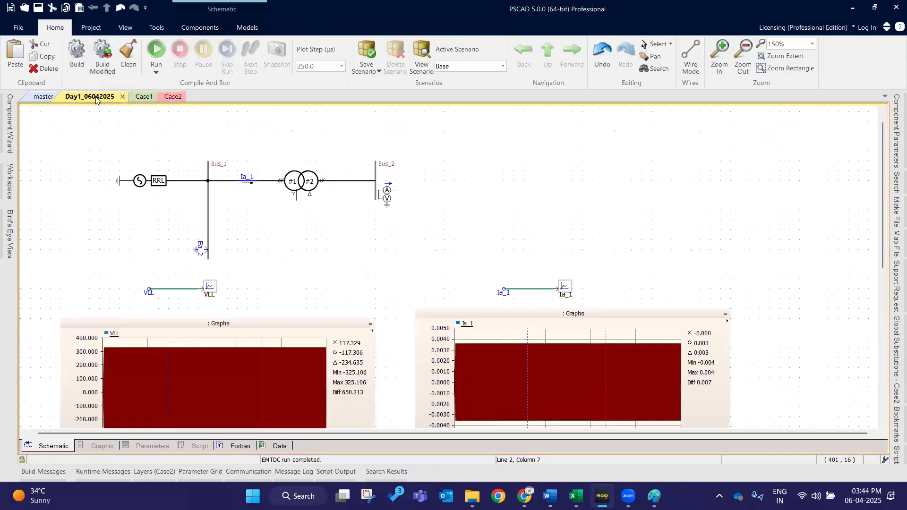
{"action": "left_click", "coordinate": [146, 97]}
{"action": "left_click", "coordinate": [171, 96]}
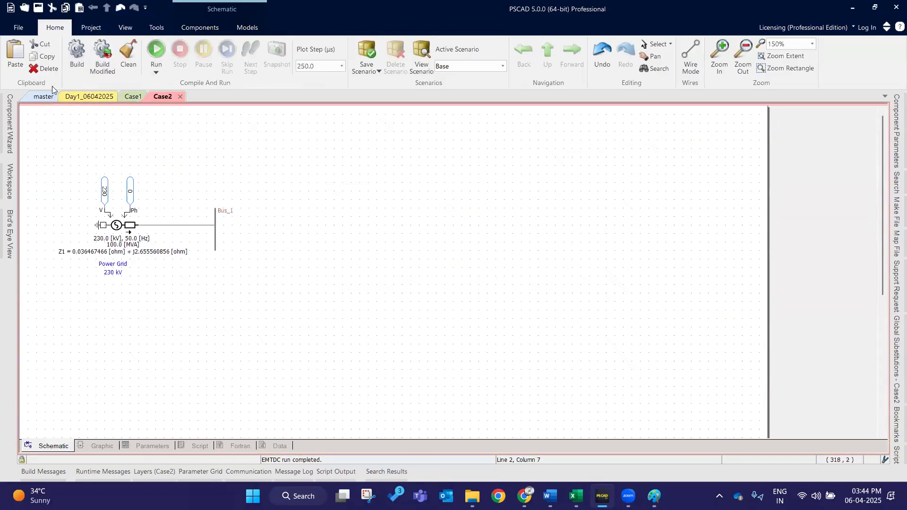
{"action": "left_click", "coordinate": [45, 97]}
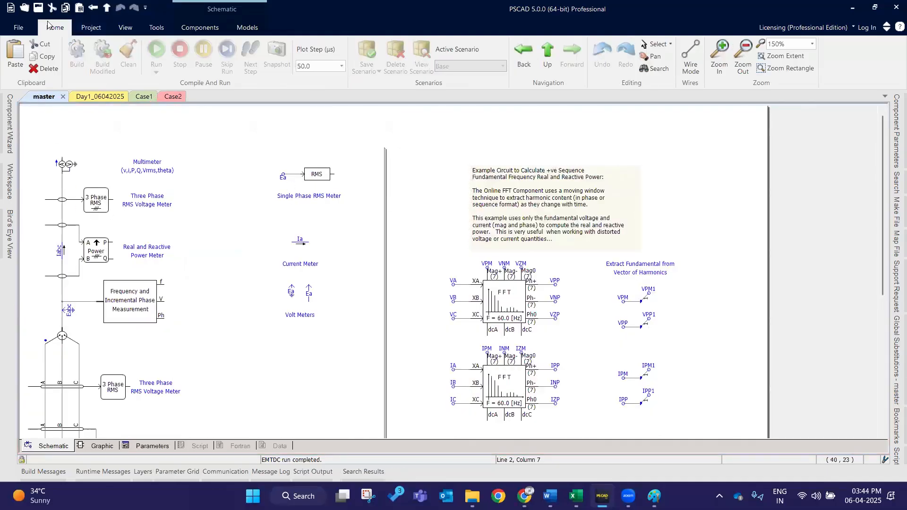
{"action": "left_click", "coordinate": [106, 8]}
{"action": "scroll", "coordinate": [518, 384], "scroll_direction": "up", "scroll_amount": 3}
Switch to the Excel workbook Book1.xlsx and enter the heading "Scenario creation" in cell B62 of the Source sheet.
{"action": "left_click", "coordinate": [575, 496]}
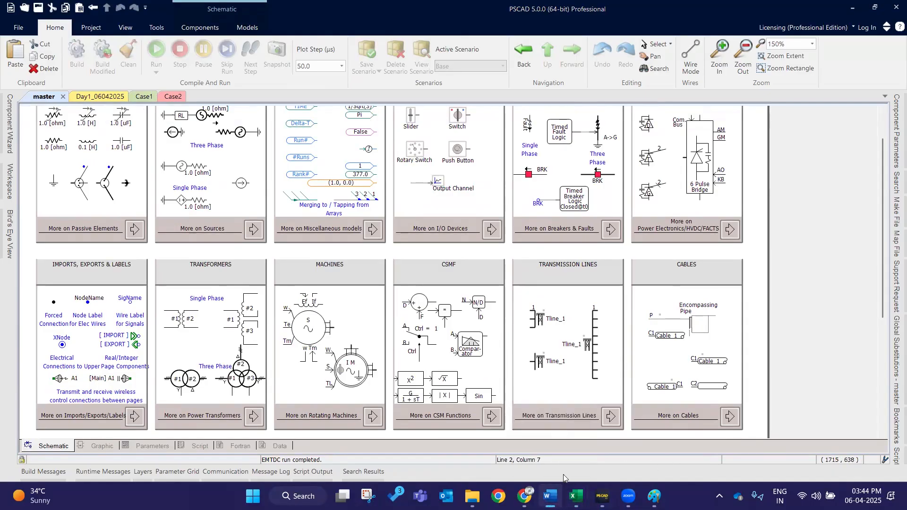
{"action": "mouse_move", "coordinate": [576, 496]}
{"action": "left_click", "coordinate": [521, 454]}
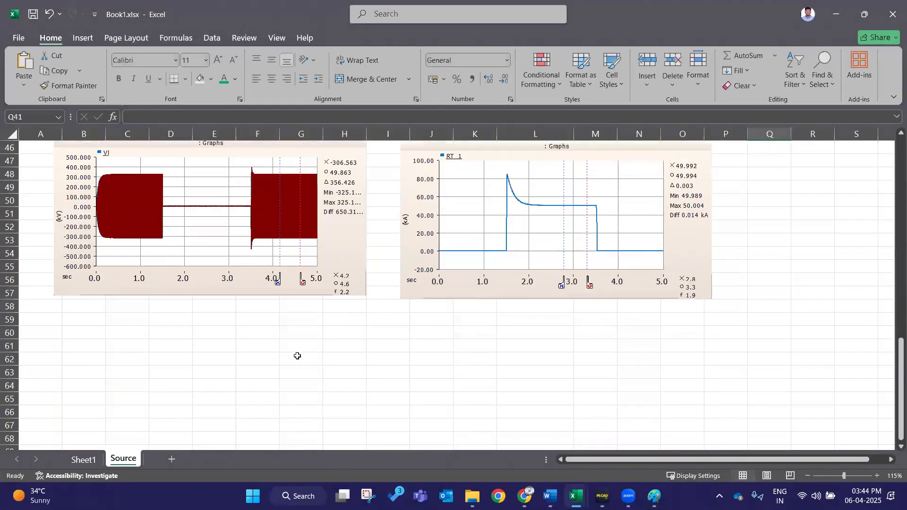
{"action": "left_click", "coordinate": [122, 387]}
{"action": "left_click", "coordinate": [72, 361]}
{"action": "left_click", "coordinate": [220, 360]}
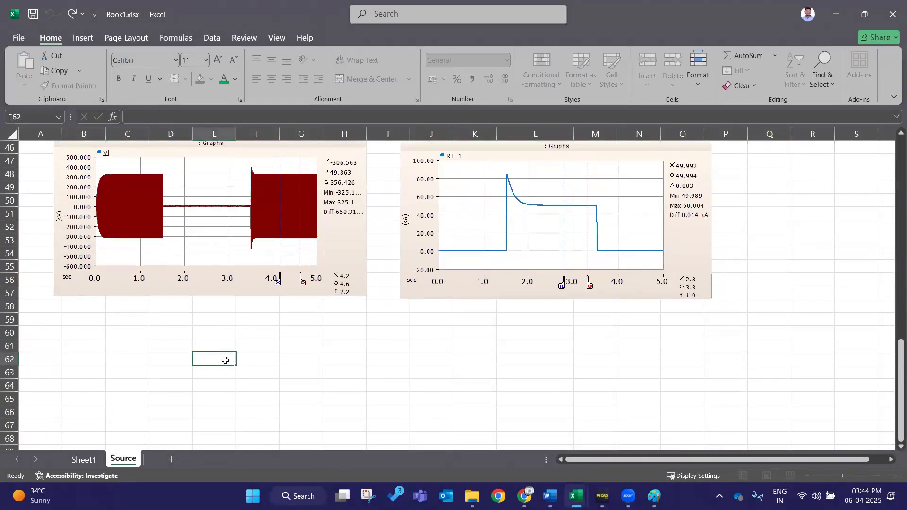
{"action": "left_click", "coordinate": [117, 366]}
{"action": "left_click", "coordinate": [85, 363]}
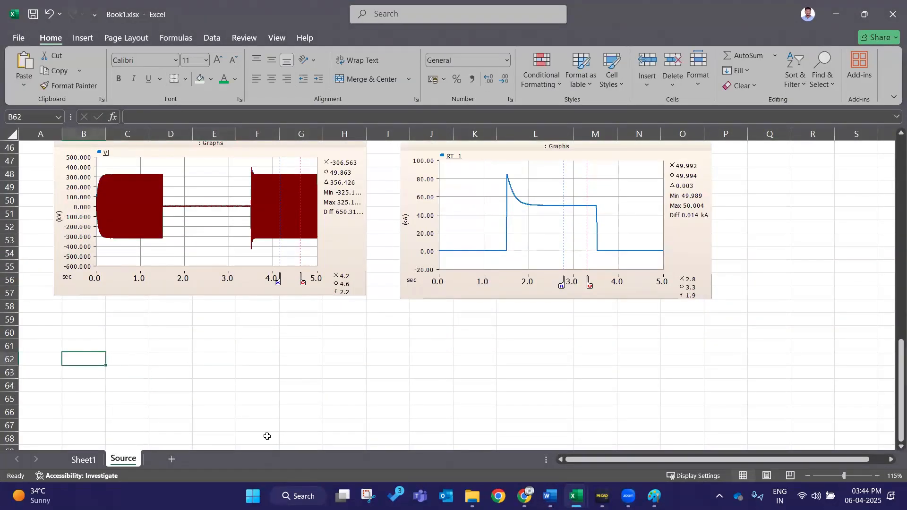
{"action": "type", "text": "Scena"}
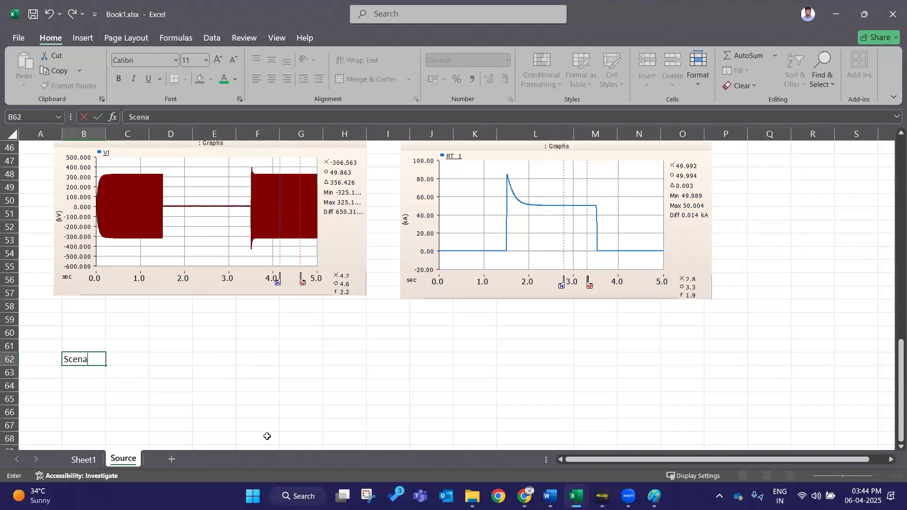
{"action": "type", "text": "rio creation"}
{"action": "key", "text": "Up"}
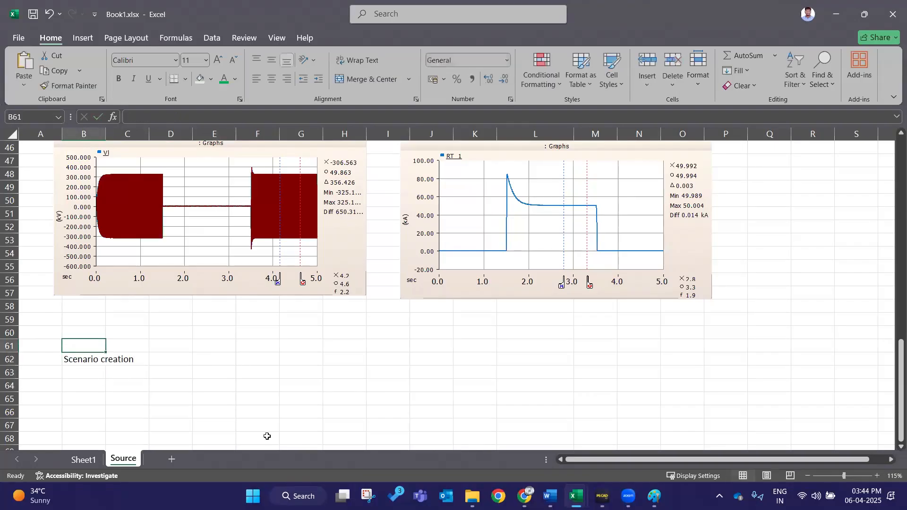
List View, Delete and Create in cells C63 to C65 under the "Scenario creation" heading.
{"action": "key", "text": "Down"}
{"action": "key", "text": "Right"}
{"action": "type", "text": "View"}
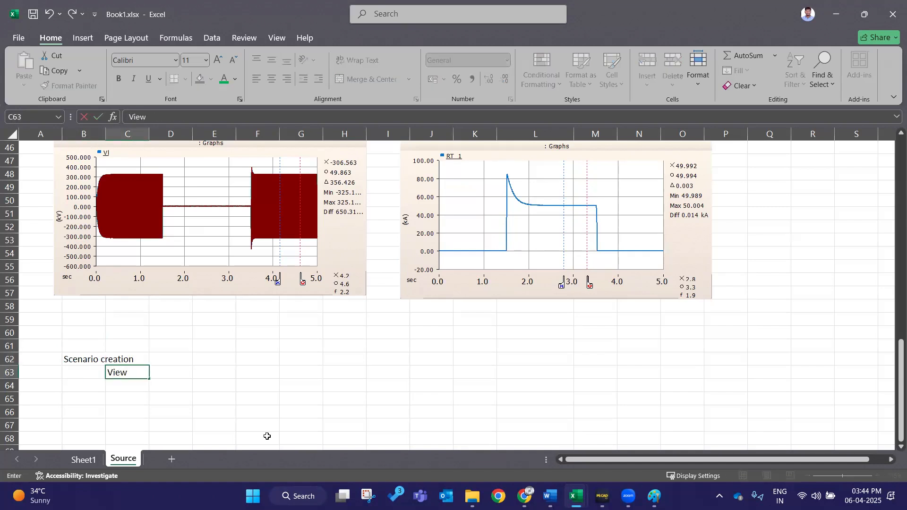
{"action": "key", "text": "Return"}
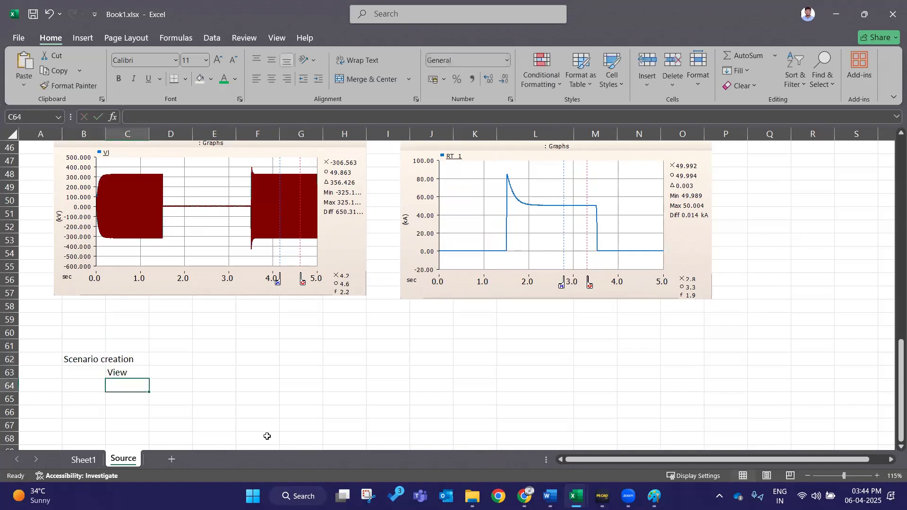
{"action": "type", "text": "Delete"}
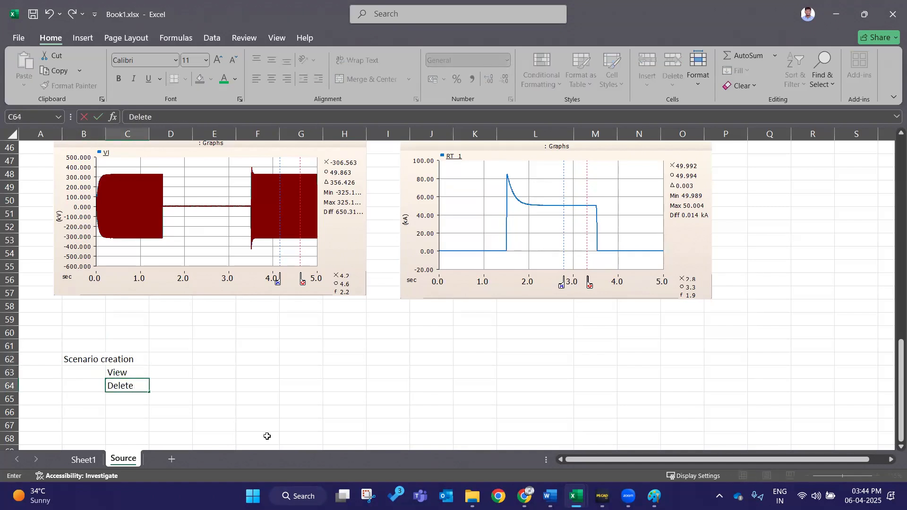
{"action": "key", "text": "Return"}
{"action": "type", "text": "Create"}
{"action": "key", "text": "Return"}
Enter the topic title "TL & Cable" in cell G68, below the scenario notes.
{"action": "key", "text": "Left"}
{"action": "key", "text": "Down"}
{"action": "key", "text": "Down"}
{"action": "key", "text": "Down"}
{"action": "key", "text": "Up"}
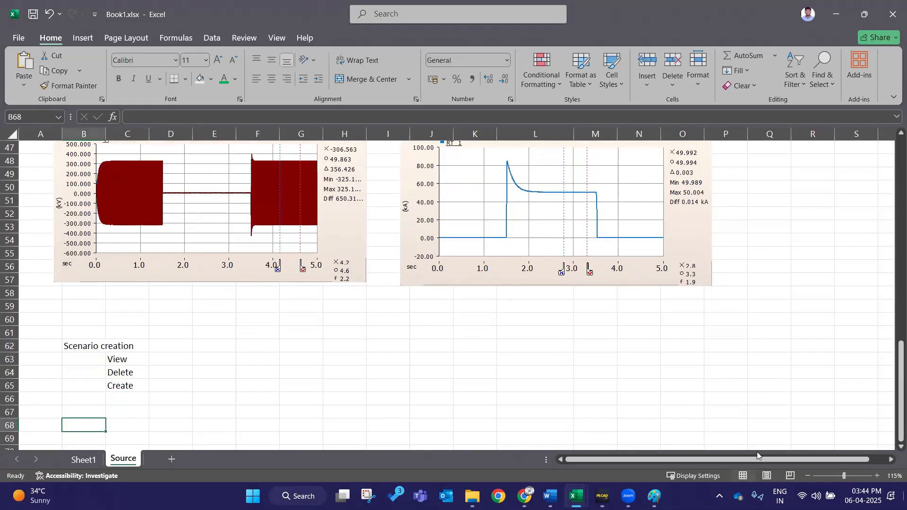
{"action": "scroll", "coordinate": [504, 437], "scroll_direction": "down", "scroll_amount": 3}
{"action": "left_click", "coordinate": [306, 304]}
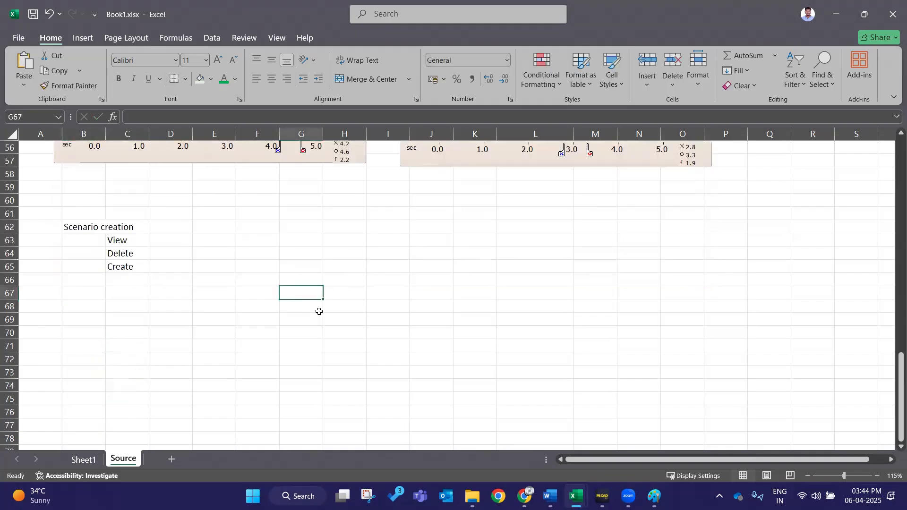
{"action": "type", "text": "T"}
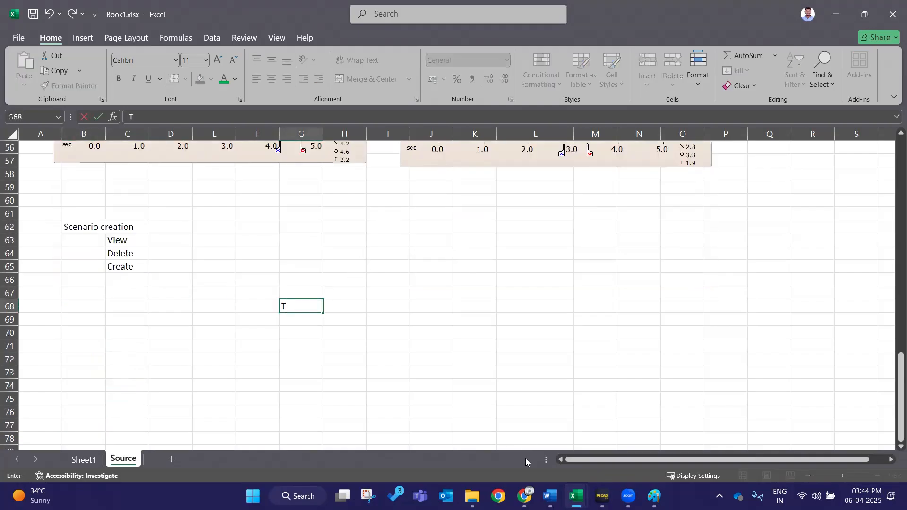
{"action": "type", "text": "L & Cable"}
{"action": "key", "text": "Return"}
{"action": "key", "text": "Down"}
{"action": "key", "text": "Left"}
{"action": "key", "text": "Left"}
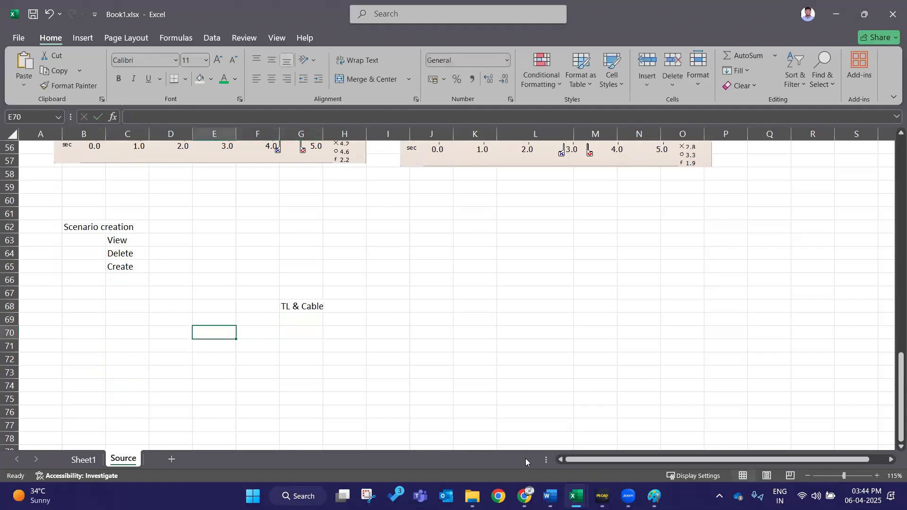
Enter "Pi section" in cell F70 and "Distr" in cell H70, below the "TL & Cable" title.
{"action": "key", "text": "Right"}
{"action": "type", "text": "Pi section"}
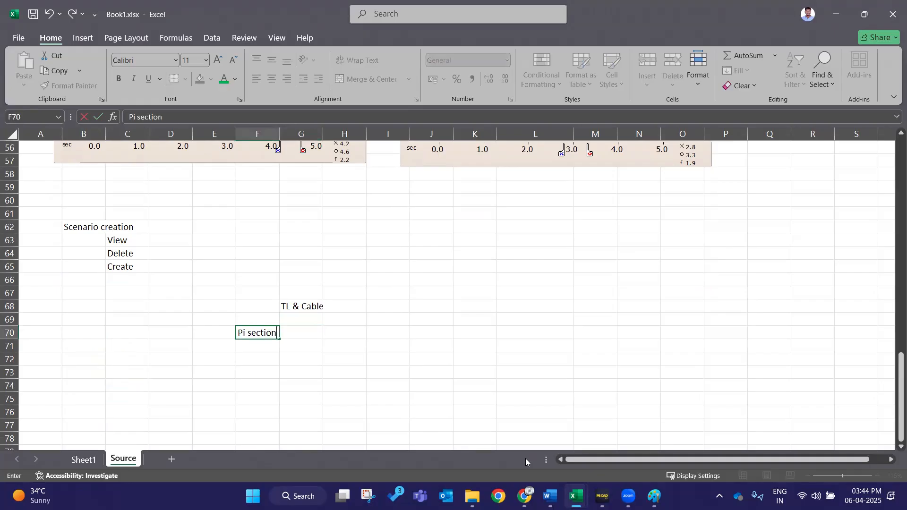
{"action": "key", "text": "Right"}
{"action": "key", "text": "Right"}
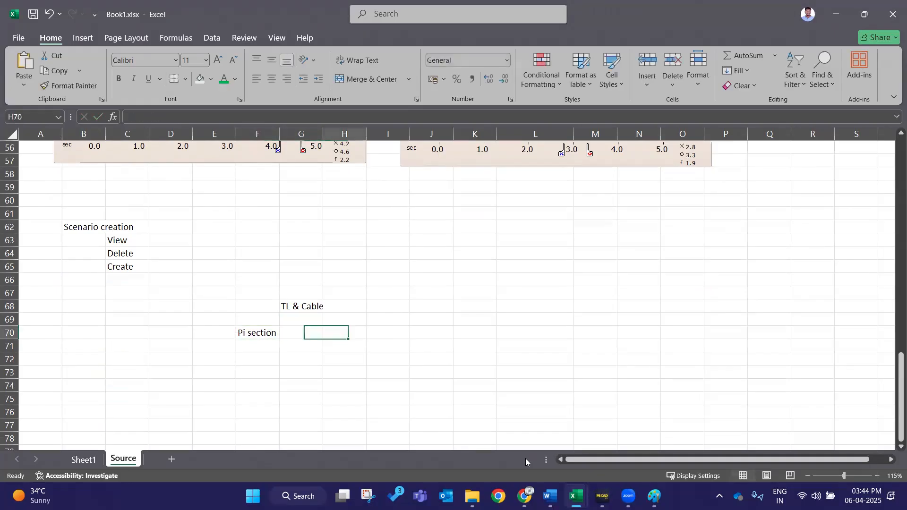
{"action": "type", "text": "Di"}
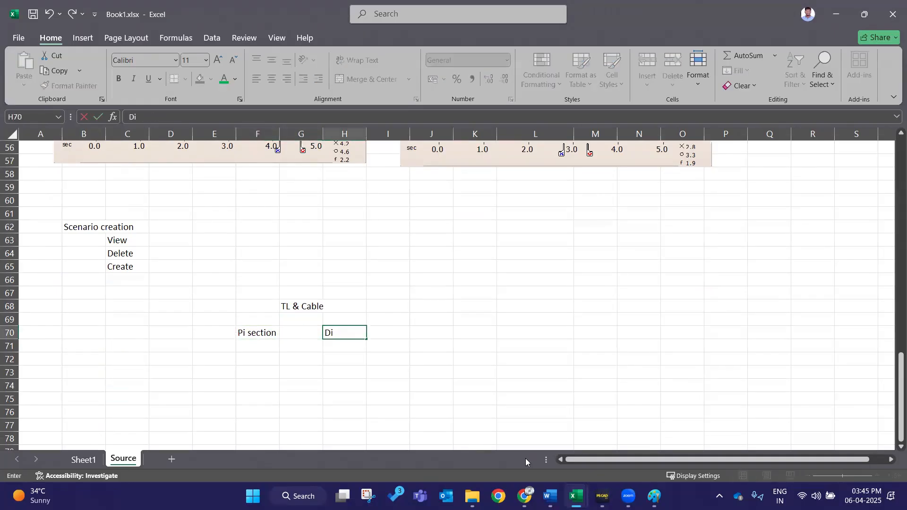
{"action": "type", "text": "str"}
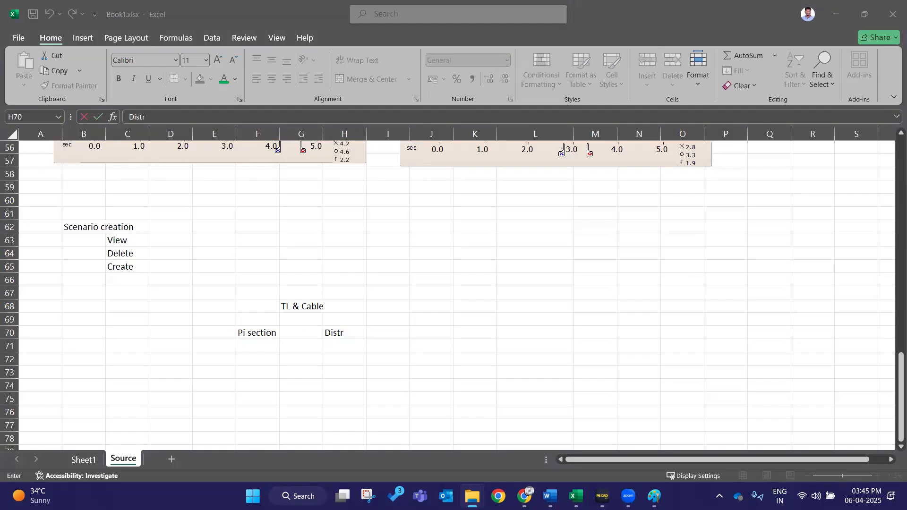
Paste the copied Modeling Techniques diagram into the Source sheet and place it over columns E to I, starting at row 68.
{"action": "left_click", "coordinate": [550, 496]}
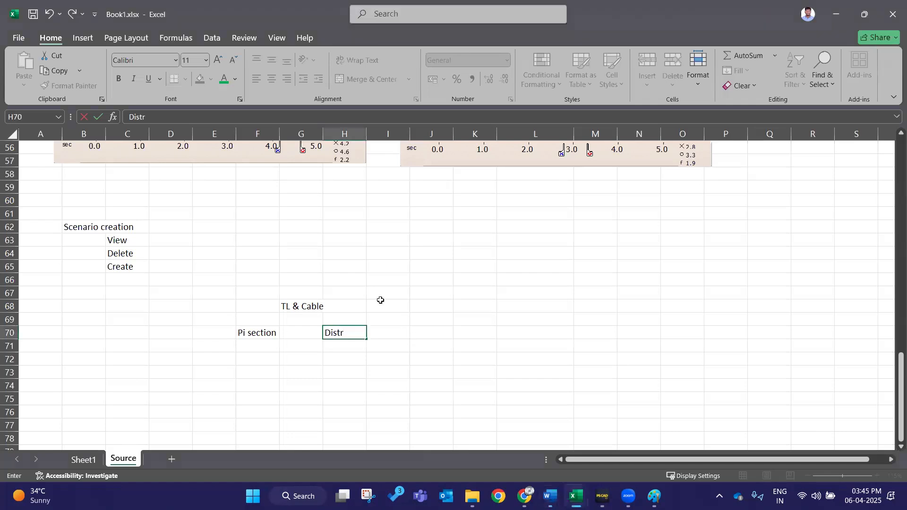
{"action": "left_click", "coordinate": [489, 330]}
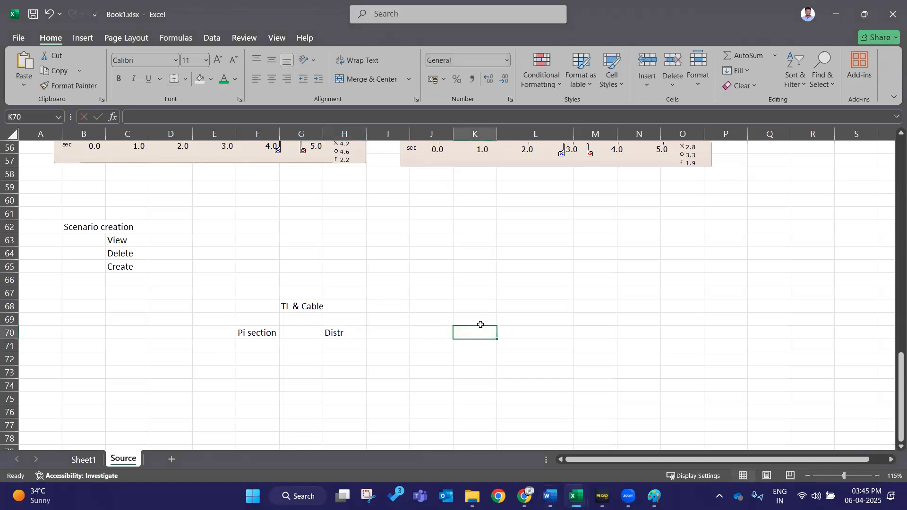
{"action": "key", "text": "ctrl+v"}
{"action": "left_click_drag", "start_coordinate": [518, 393], "coordinate": [267, 330]}
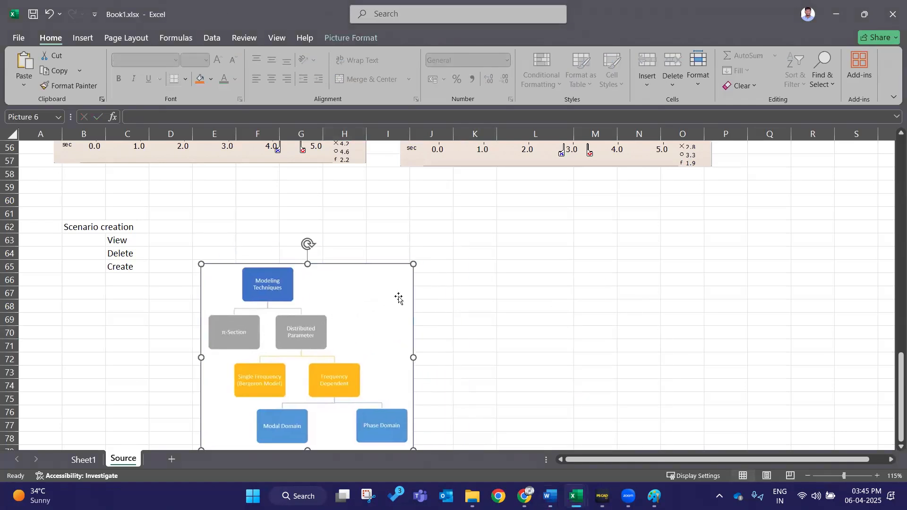
{"action": "scroll", "coordinate": [332, 242], "scroll_direction": "down", "scroll_amount": 3}
{"action": "left_click_drag", "start_coordinate": [311, 215], "coordinate": [316, 251]}
Enter the heading "Modelling TL & cable" in cell B69, beside the diagram.
{"action": "left_click", "coordinate": [74, 178]}
{"action": "key", "text": "Down"}
{"action": "key", "text": "Down"}
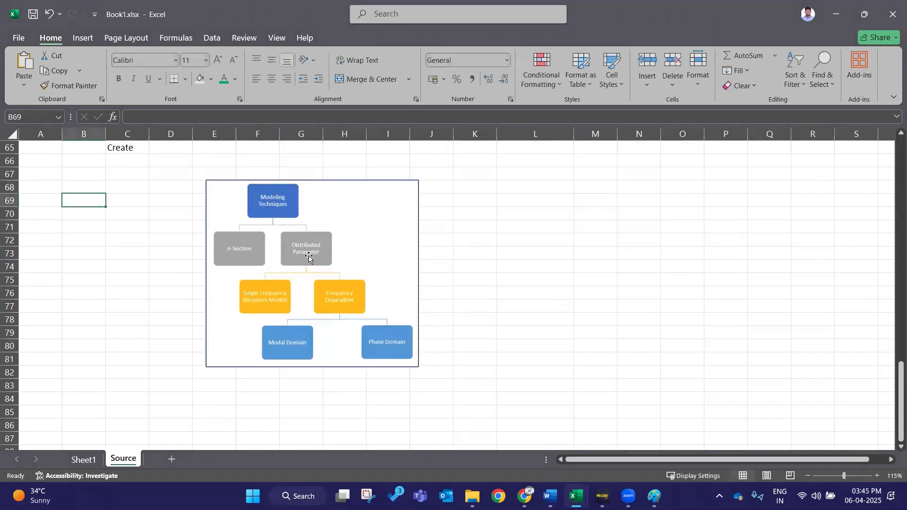
{"action": "type", "text": "Modellin"}
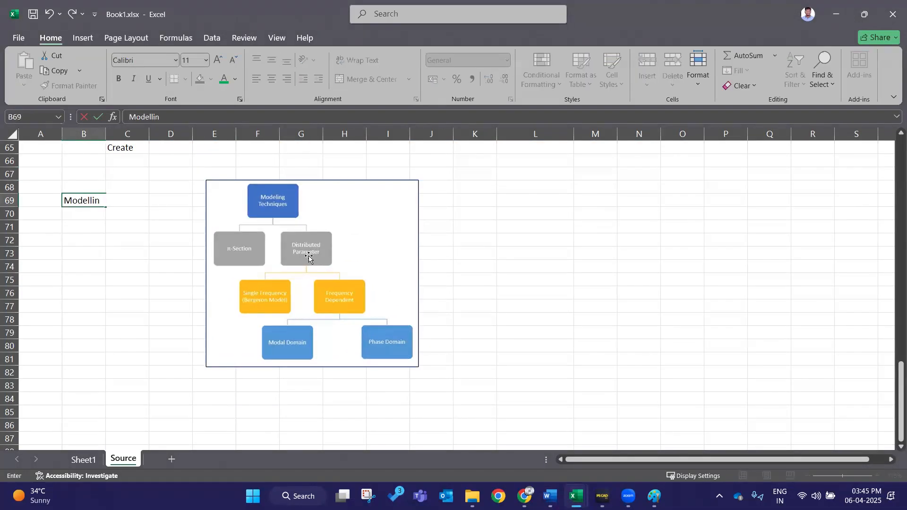
{"action": "type", "text": "g TL & cabl"}
{"action": "left_click", "coordinate": [515, 256]}
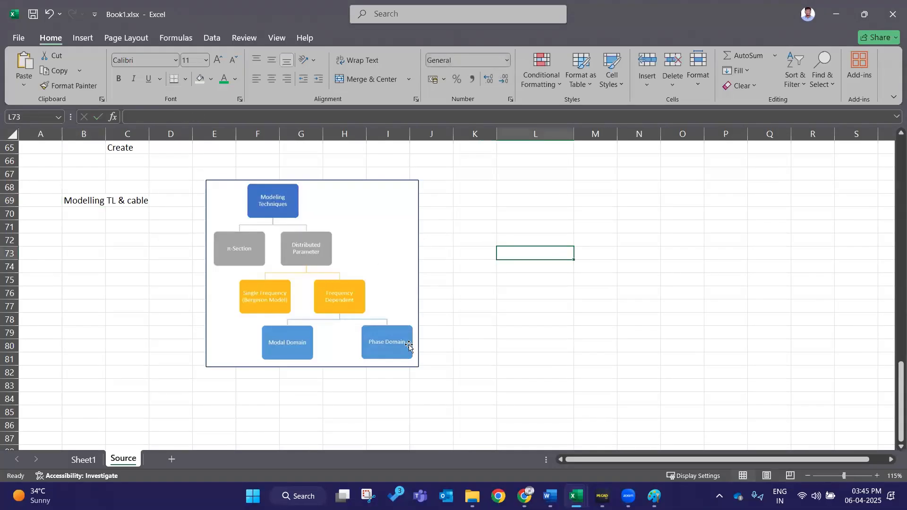
Enlarge the Modeling Techniques diagram so that it spans about columns E to J and rows 68 to 84.
{"action": "left_click", "coordinate": [415, 365]}
{"action": "left_click_drag", "start_coordinate": [415, 365], "coordinate": [453, 396]}
{"action": "left_click", "coordinate": [490, 290]}
{"action": "left_click", "coordinate": [292, 257]}
{"action": "left_click_drag", "start_coordinate": [260, 246], "coordinate": [257, 247]}
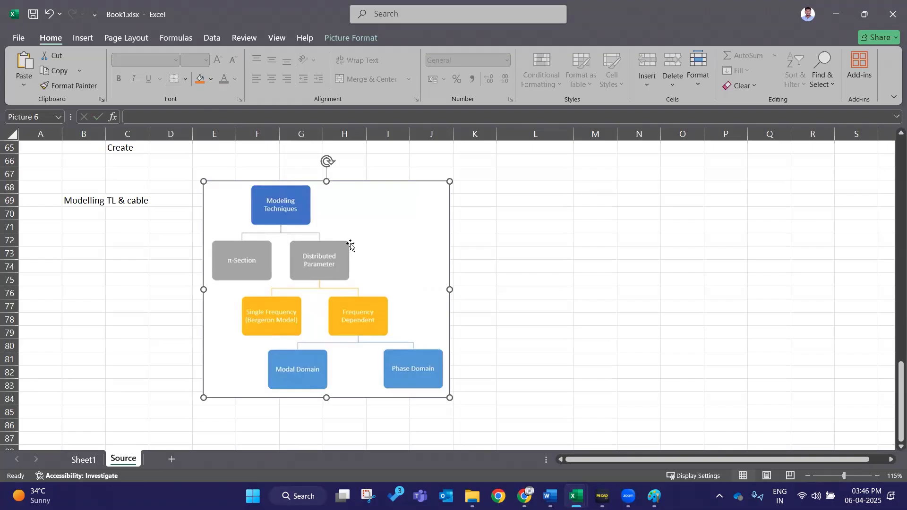
{"action": "left_click", "coordinate": [499, 240]}
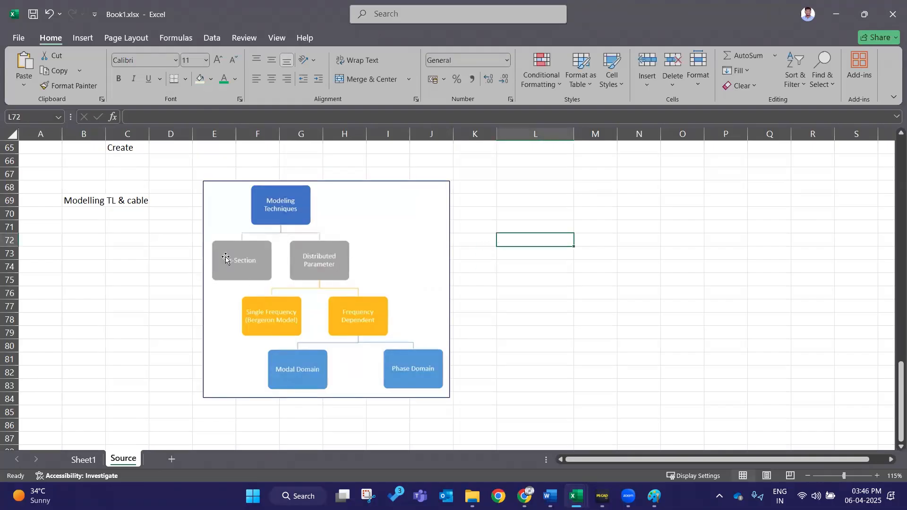
List "Pi section" in cell B72 and "FD - Phase model" in cell B73 under the modelling heading.
{"action": "left_click", "coordinate": [92, 238]}
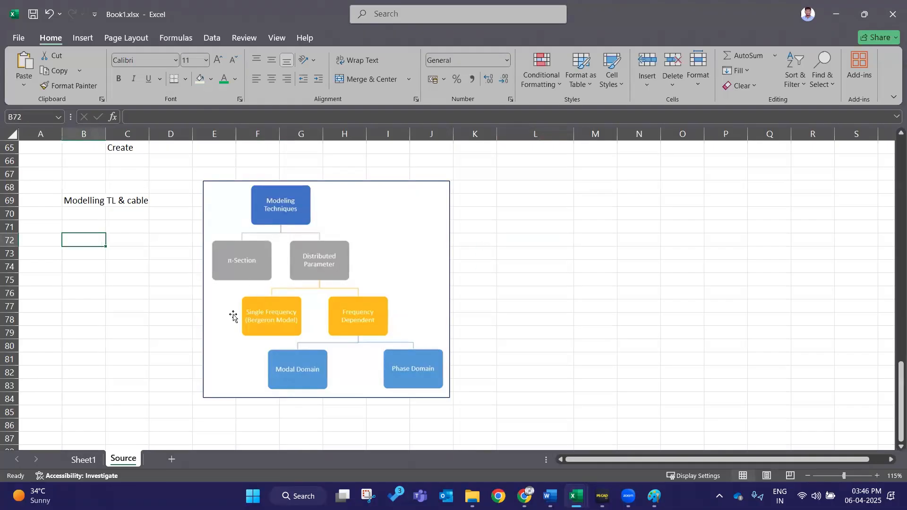
{"action": "type", "text": "Pi section"}
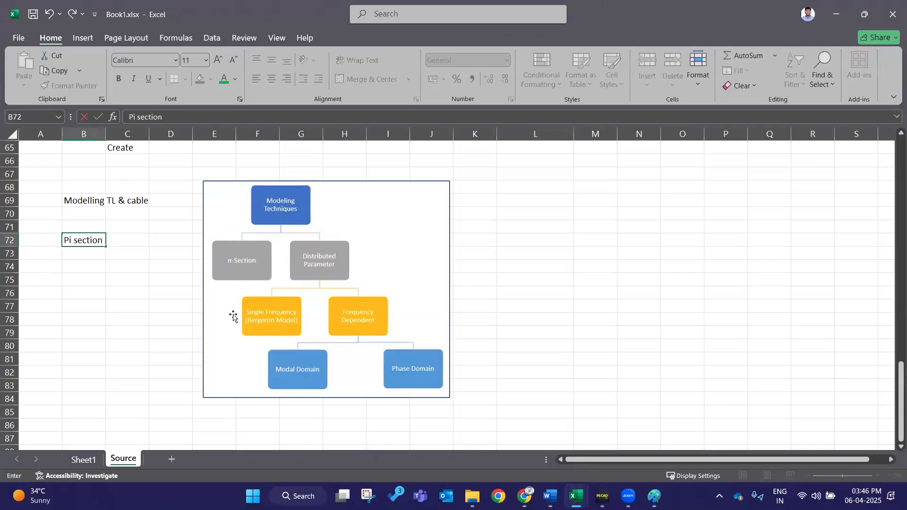
{"action": "key", "text": "Return"}
{"action": "type", "text": "FD"}
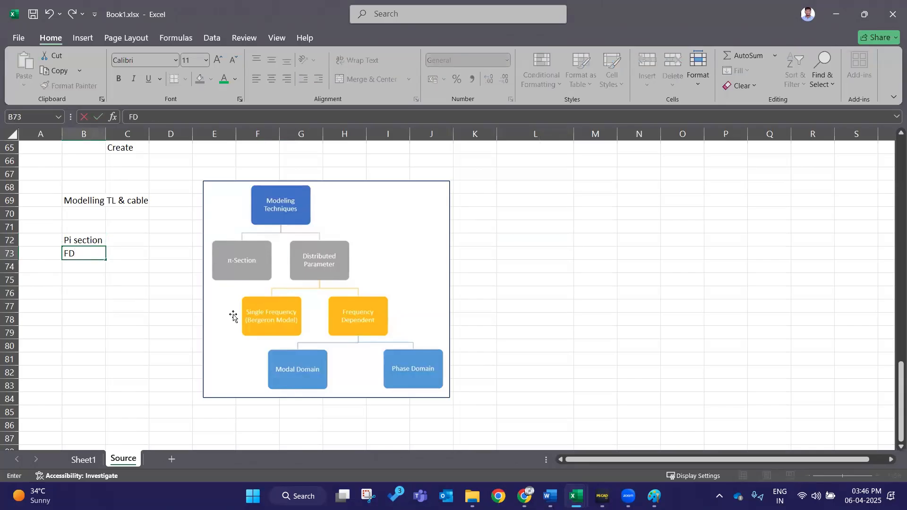
{"action": "type", "text": " - Phase model"}
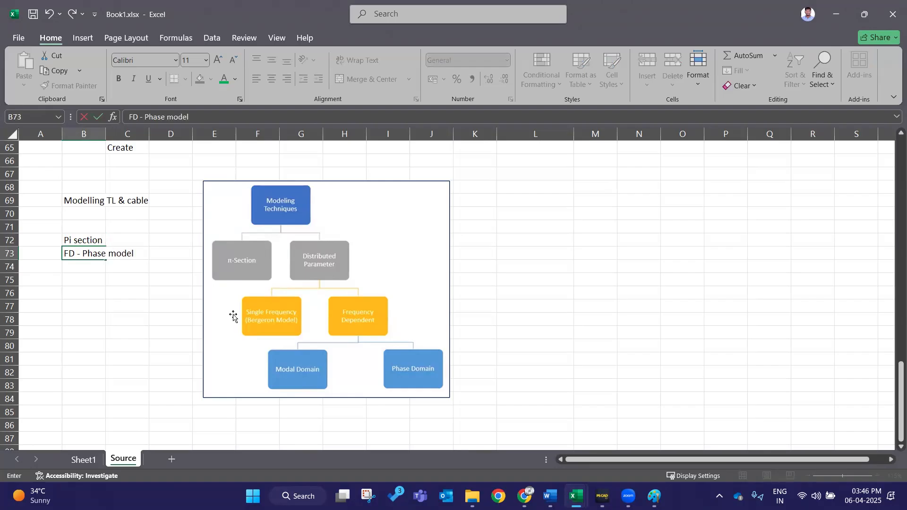
{"action": "key", "text": "Left"}
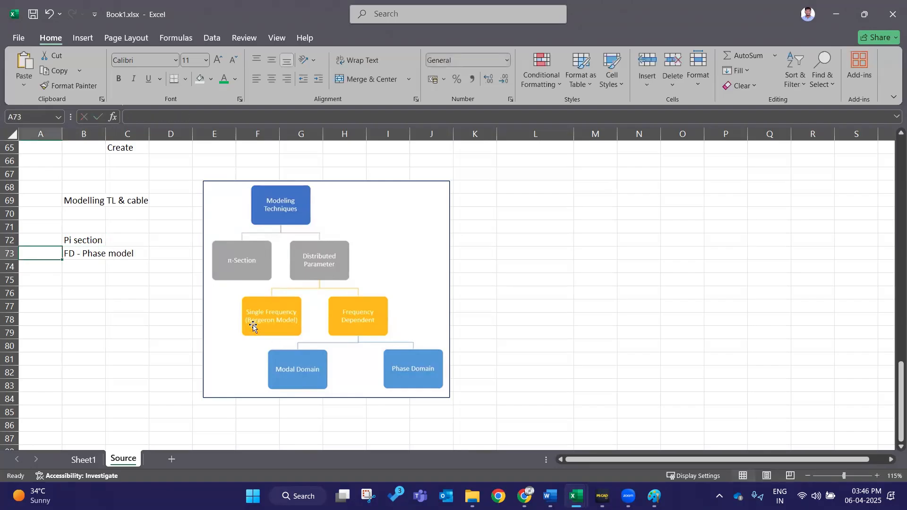
Insert the word "domain" into cell B73 so that it reads "FD - Phase domain model".
{"action": "left_click", "coordinate": [79, 264]}
{"action": "double_click", "coordinate": [82, 253]}
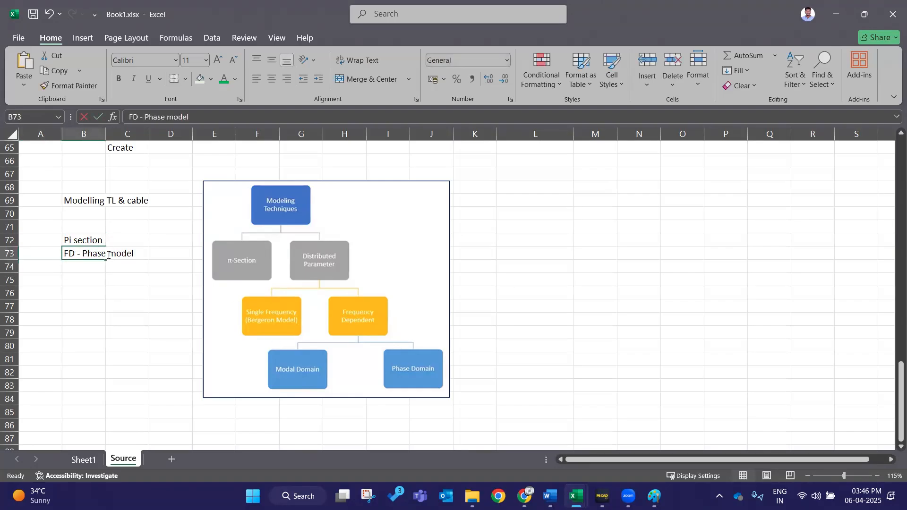
{"action": "double_click", "coordinate": [81, 253]}
{"action": "type", "text": "domain"}
{"action": "left_click", "coordinate": [89, 323]}
Add "Bergeron Model" to the list of modelling methods in cell B74.
{"action": "left_click", "coordinate": [79, 266]}
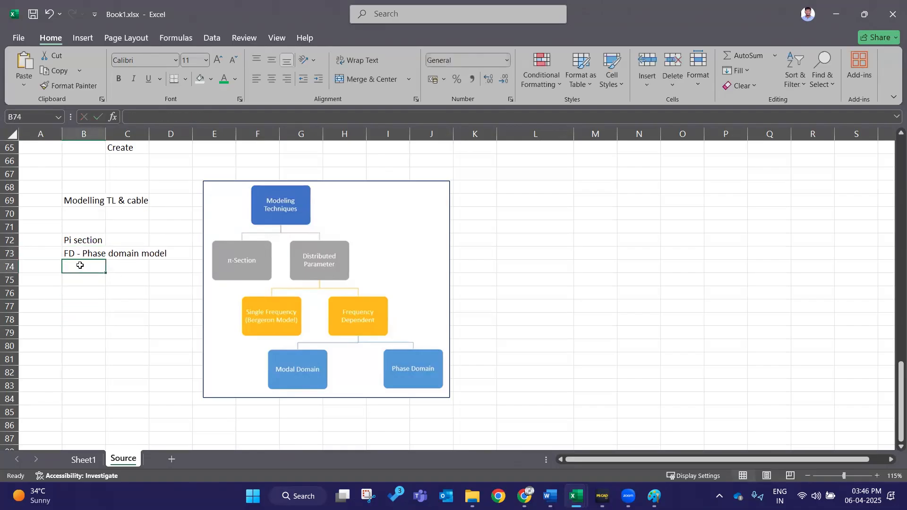
{"action": "type", "text": "Bergeron Model"}
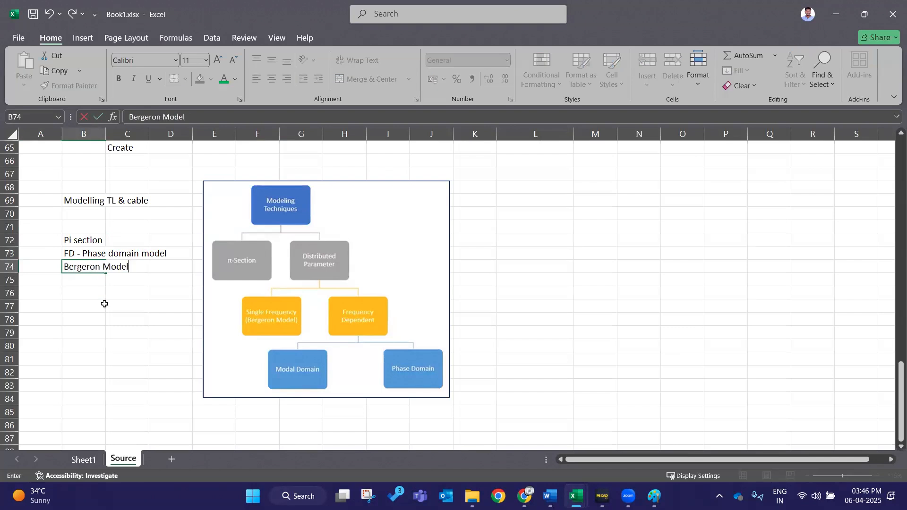
{"action": "left_click", "coordinate": [102, 306]}
{"action": "left_click_drag", "start_coordinate": [83, 258], "coordinate": [128, 265]}
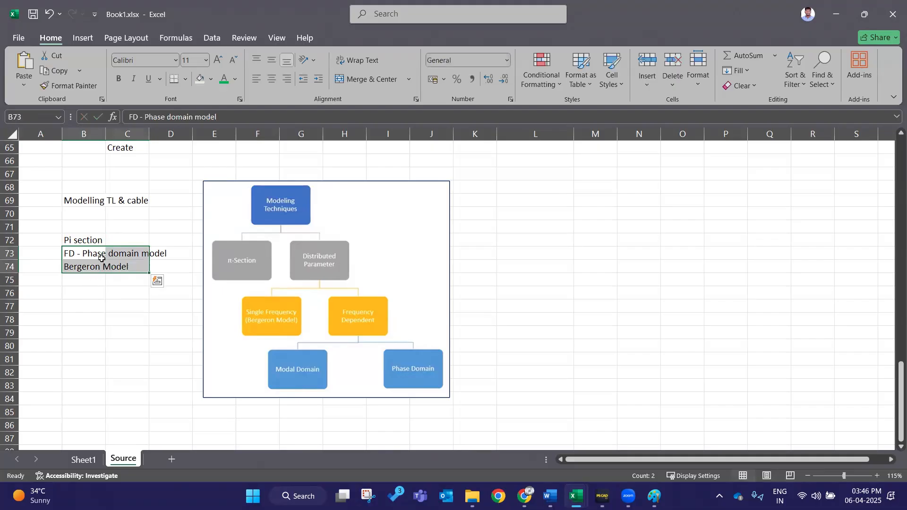
{"action": "left_click", "coordinate": [84, 259]}
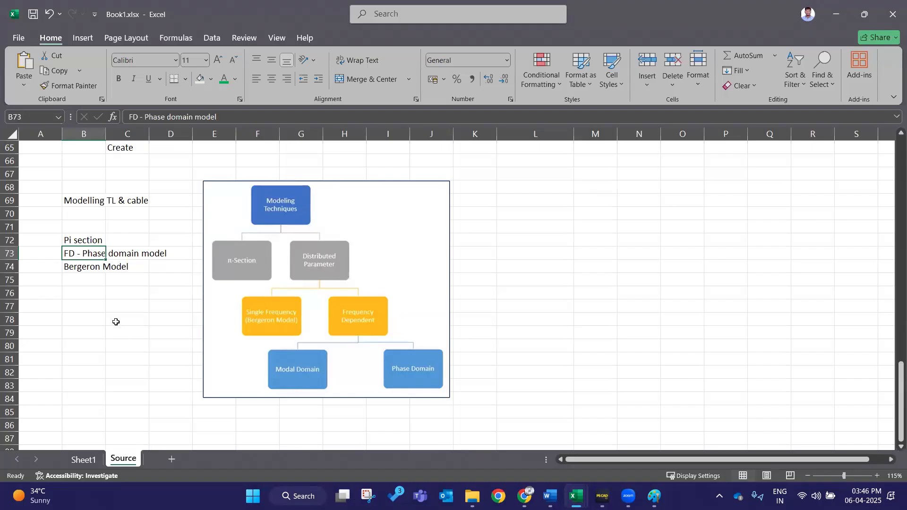
{"action": "left_click", "coordinate": [115, 320]}
{"action": "left_click", "coordinate": [88, 238]}
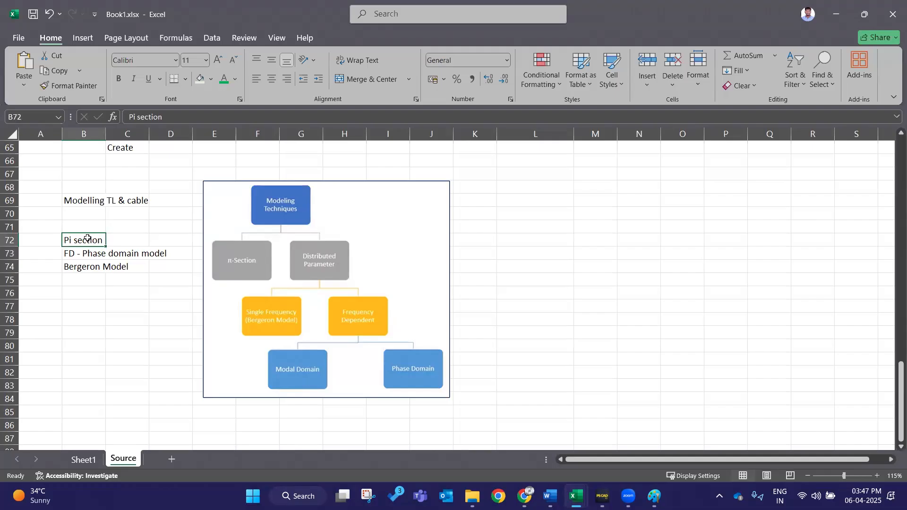
Shift the Modeling Techniques diagram to the right, away from the text list, so that it ends in column K.
{"action": "left_click_drag", "start_coordinate": [262, 236], "coordinate": [287, 239]}
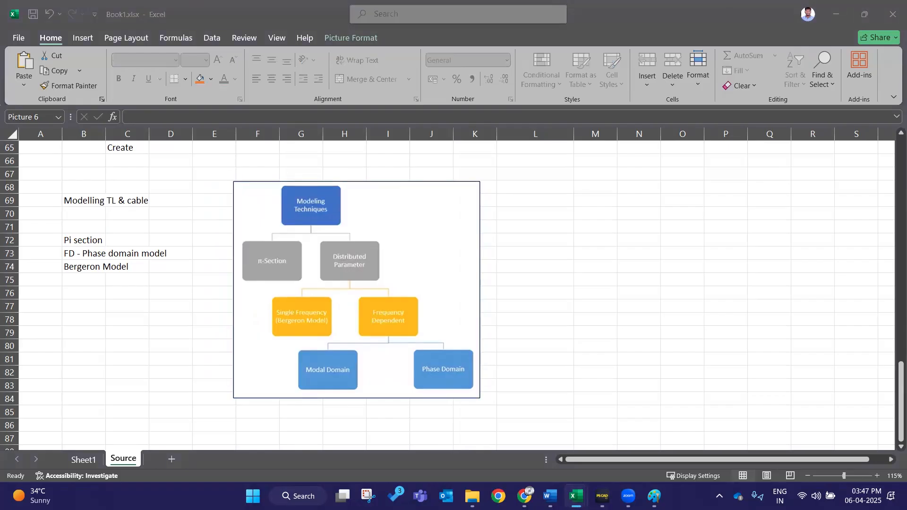
{"action": "left_click", "coordinate": [24, 310]}
Review the Pi section, FD - Phase domain model and Bergeron Model entries in cells B72 to B74.
{"action": "left_click_drag", "start_coordinate": [78, 258], "coordinate": [150, 254]}
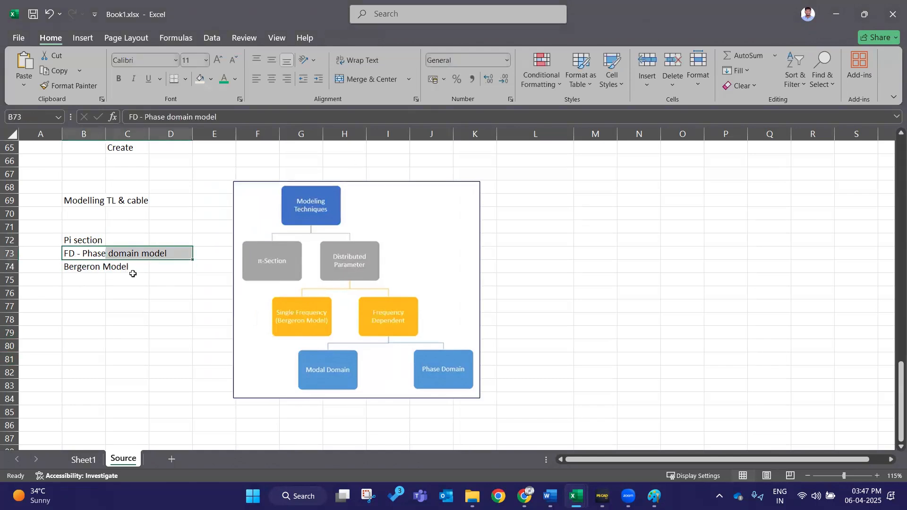
{"action": "left_click", "coordinate": [134, 267]}
{"action": "left_click", "coordinate": [84, 266]}
{"action": "double_click", "coordinate": [85, 266]}
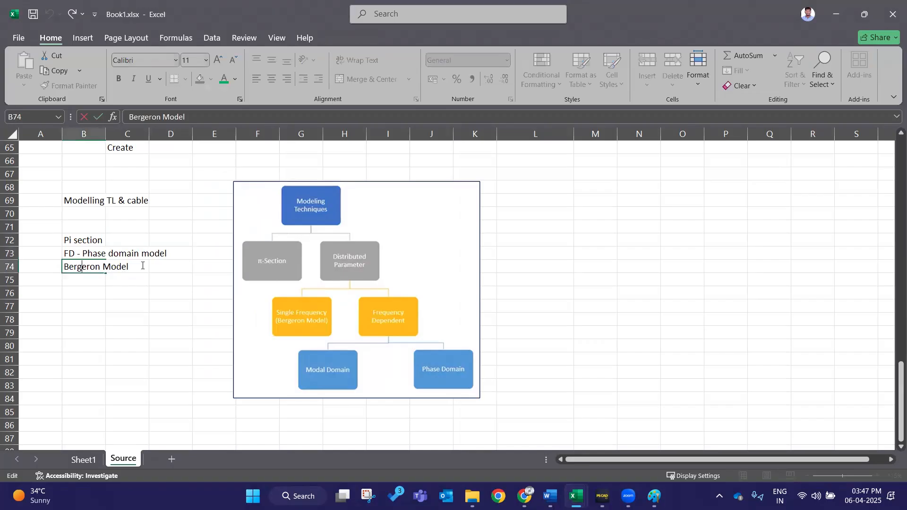
{"action": "left_click_drag", "start_coordinate": [129, 267], "coordinate": [65, 271]}
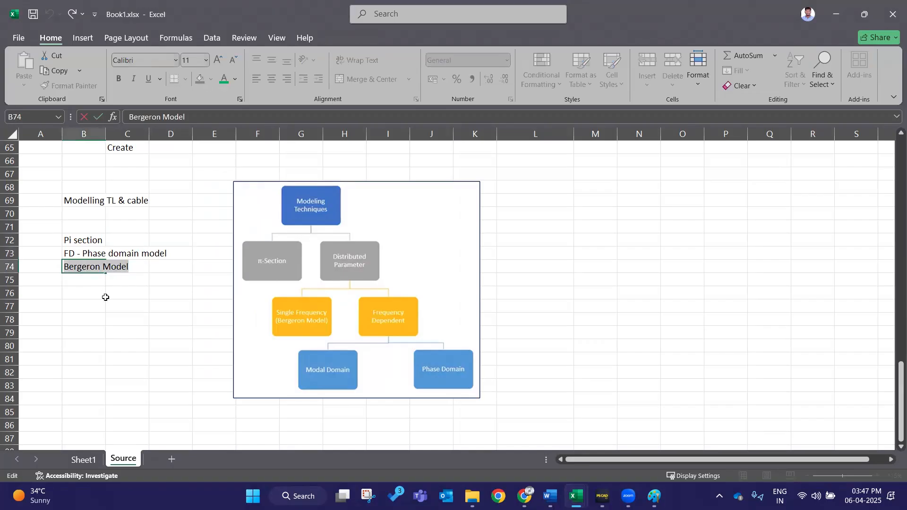
{"action": "left_click", "coordinate": [113, 304]}
{"action": "double_click", "coordinate": [96, 292]}
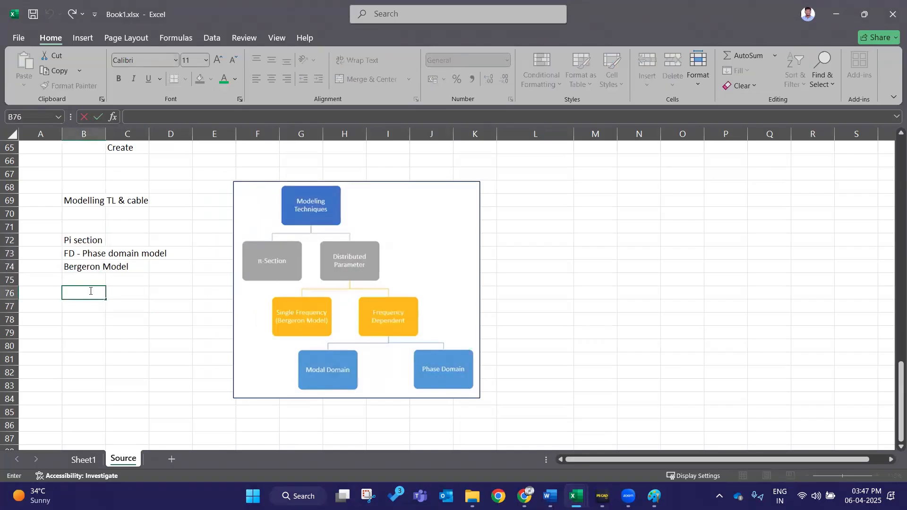
{"action": "left_click", "coordinate": [81, 259]}
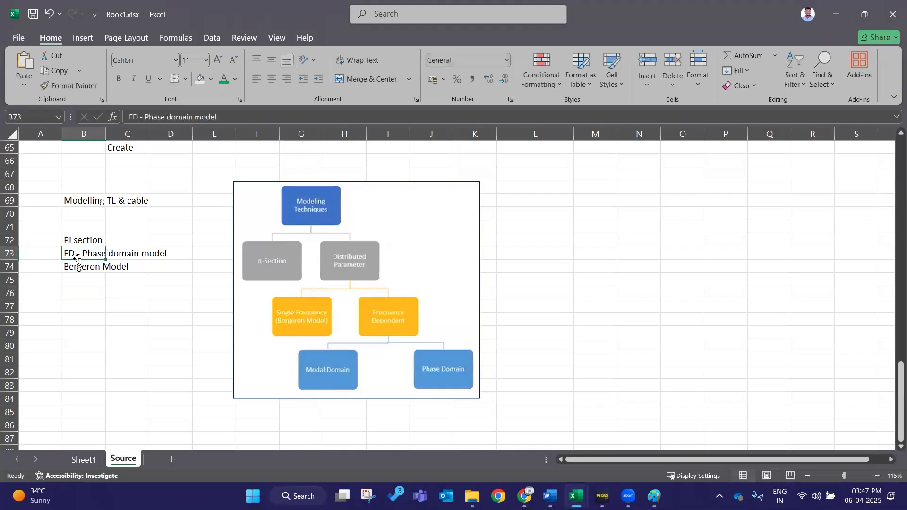
{"action": "left_click_drag", "start_coordinate": [81, 257], "coordinate": [182, 254]}
{"action": "left_click", "coordinate": [167, 281]}
{"action": "left_click", "coordinate": [112, 291]}
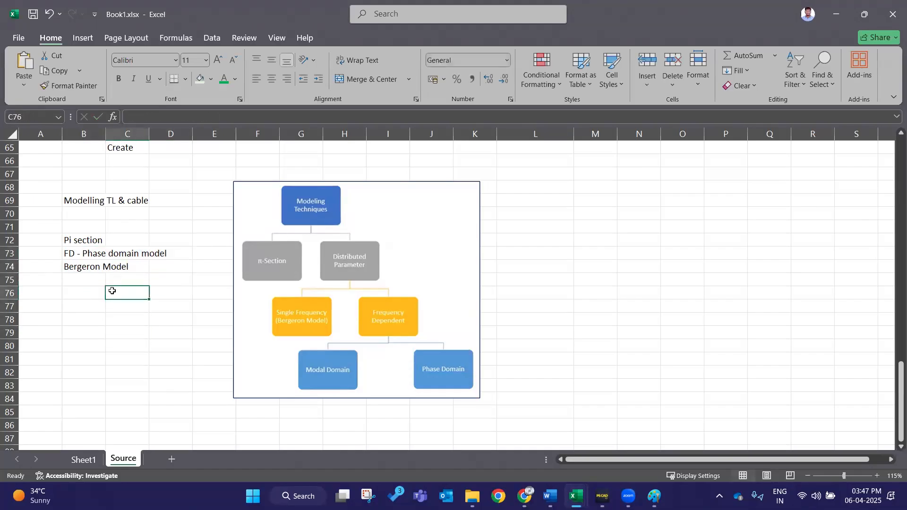
{"action": "left_click", "coordinate": [98, 291]}
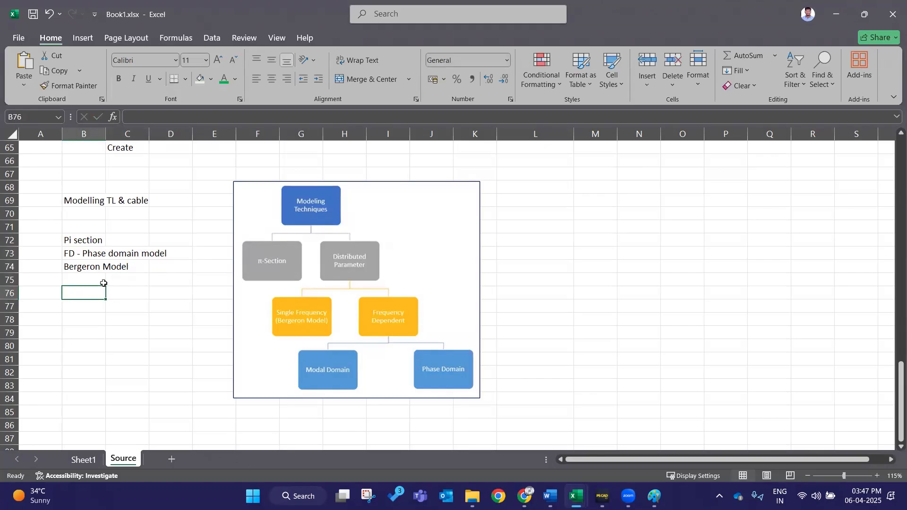
{"action": "left_click", "coordinate": [108, 279]}
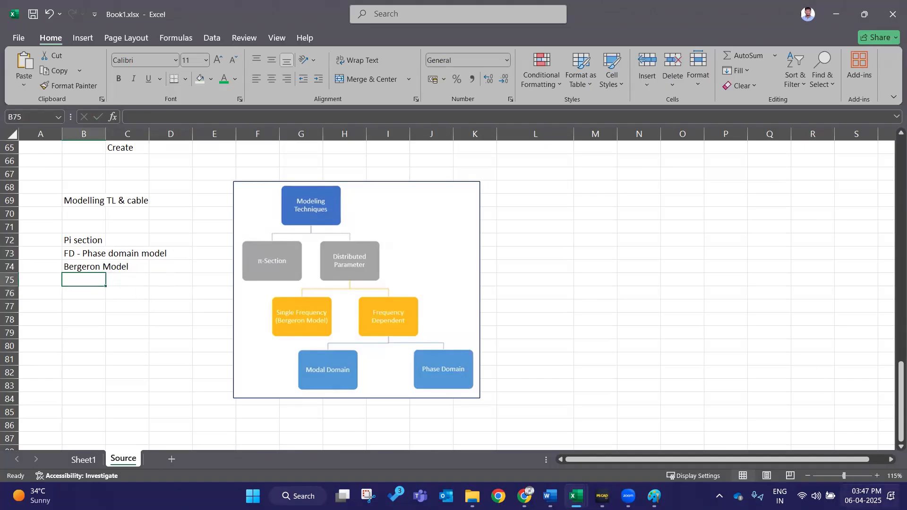
{"action": "left_click", "coordinate": [69, 239]}
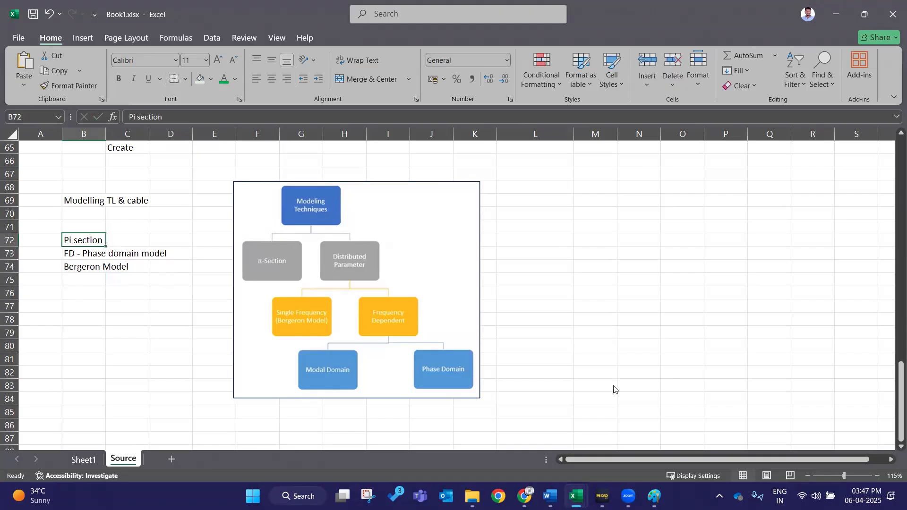
Switch to PSCAD and examine the master library's Transmission Lines page: the TLine component, Bergeron and Frequency Dependent (Phase) model options, and Manual Entry of Y,Z.
{"action": "left_click", "coordinate": [602, 496]}
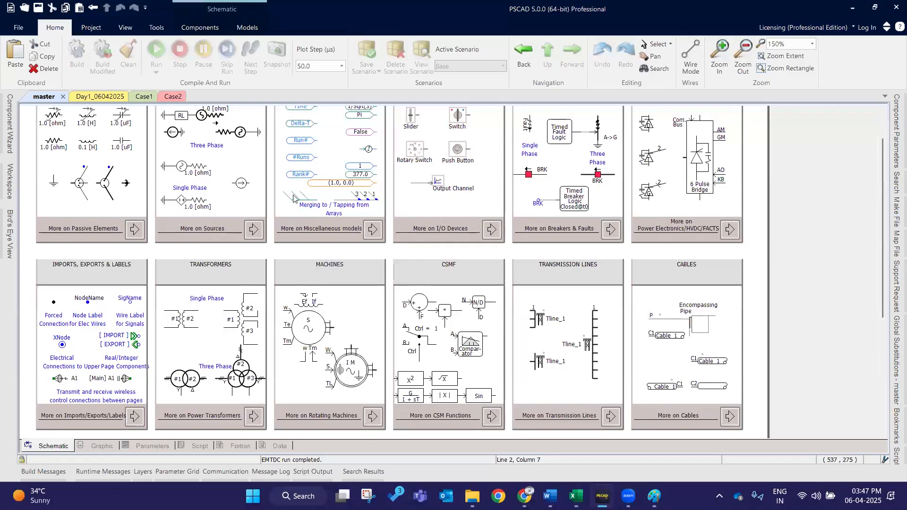
{"action": "scroll", "coordinate": [329, 189], "scroll_direction": "up", "scroll_amount": 2}
{"action": "scroll", "coordinate": [330, 198], "scroll_direction": "down", "scroll_amount": 4}
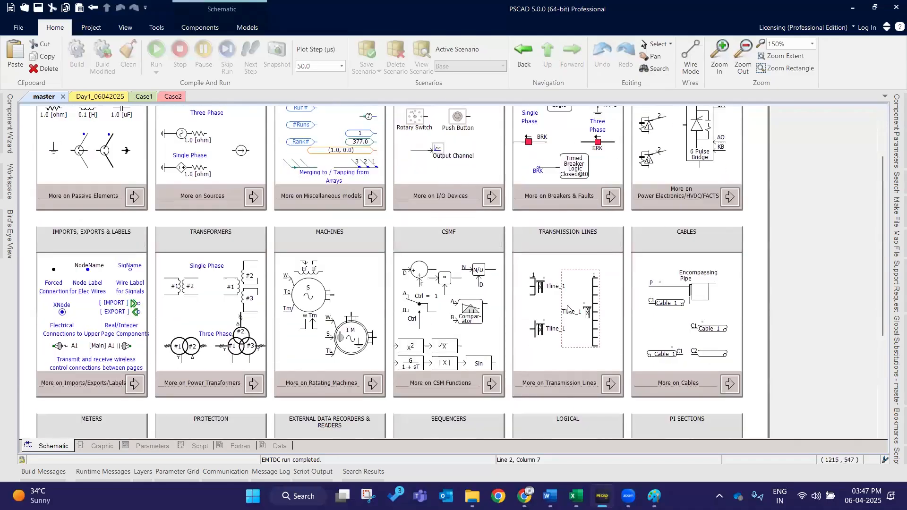
{"action": "left_click", "coordinate": [610, 382]}
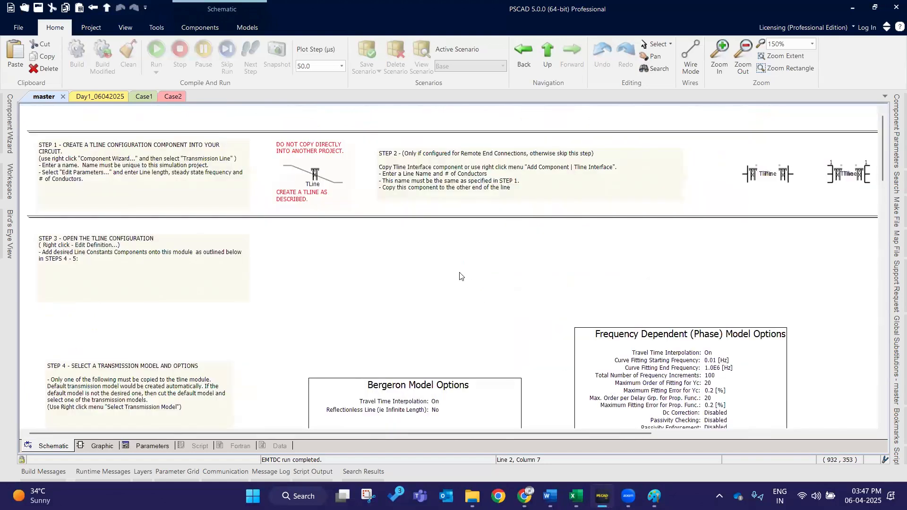
{"action": "scroll", "coordinate": [404, 263], "scroll_direction": "down", "scroll_amount": 8}
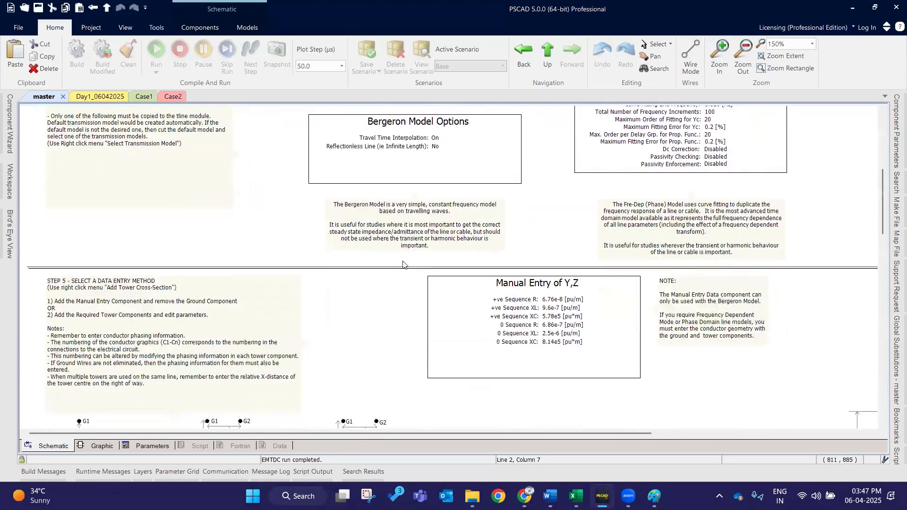
{"action": "scroll", "coordinate": [405, 261], "scroll_direction": "up", "scroll_amount": 8}
{"action": "left_click", "coordinate": [316, 184]}
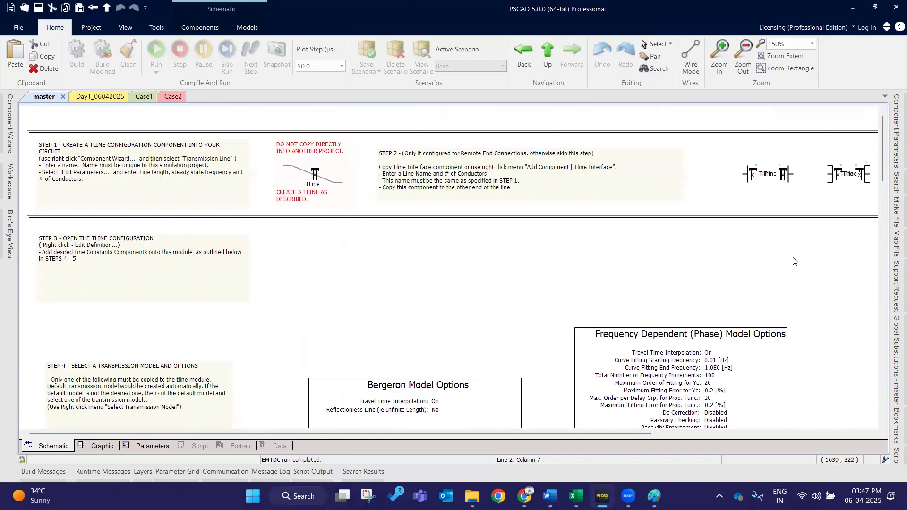
{"action": "left_click", "coordinate": [327, 178]}
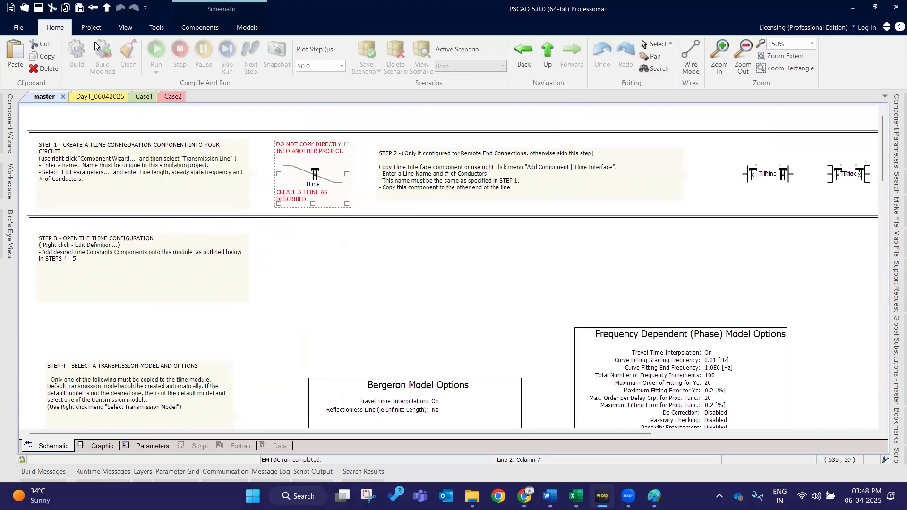
Copy the compact PI section from the master library's PI Sections page into Case2 beside Bus_1, and extend Bus_1 upward.
{"action": "left_click", "coordinate": [106, 8]}
{"action": "scroll", "coordinate": [704, 296], "scroll_direction": "down", "scroll_amount": 3}
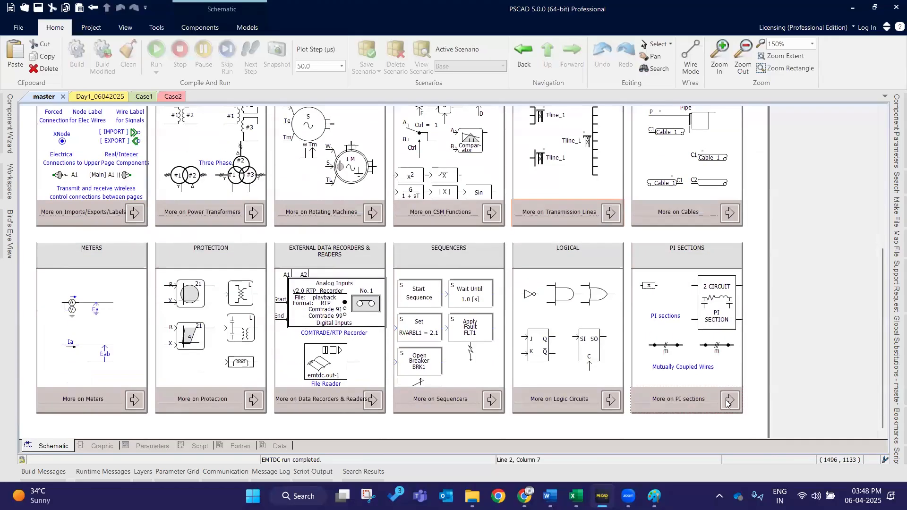
{"action": "left_click", "coordinate": [730, 400]}
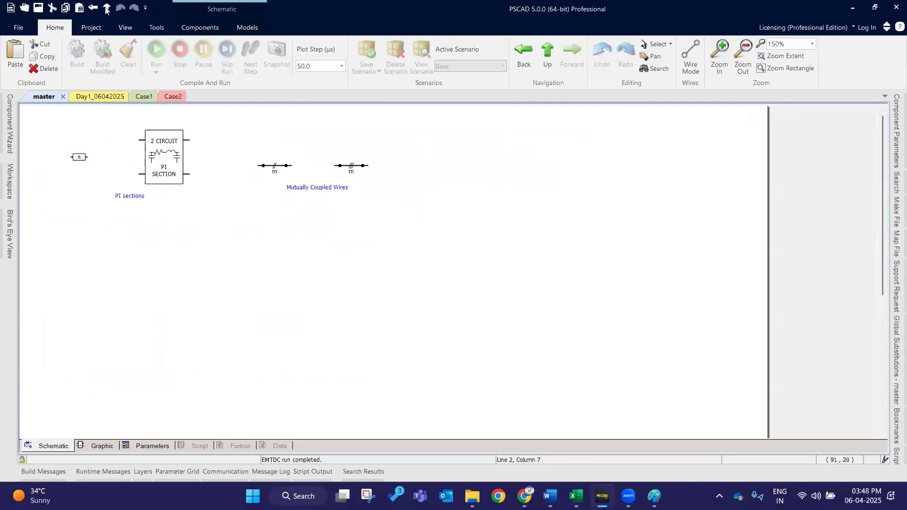
{"action": "left_click", "coordinate": [174, 98]}
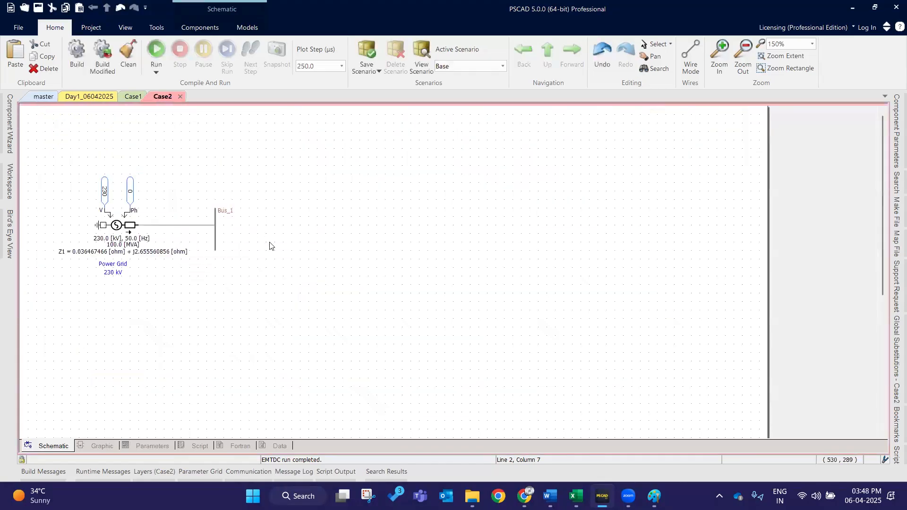
{"action": "key", "text": "ctrl+v"}
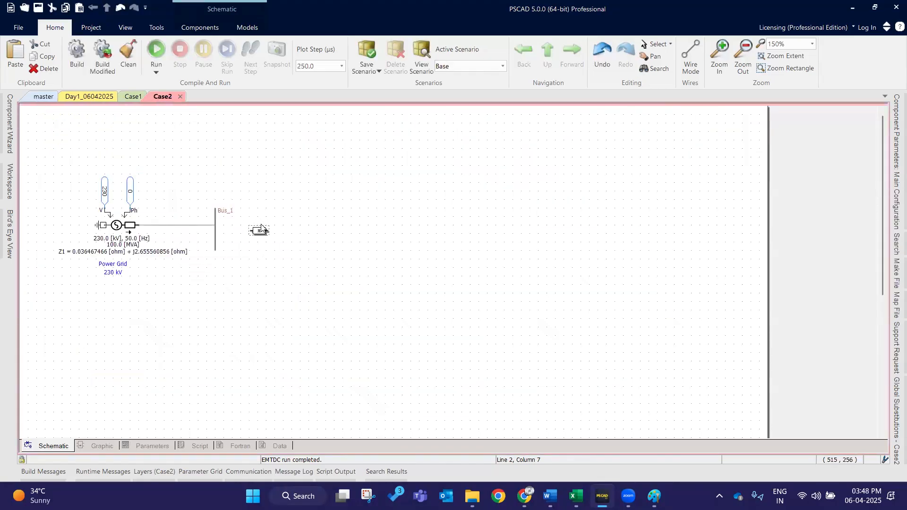
{"action": "left_click", "coordinate": [263, 227]}
{"action": "left_click", "coordinate": [215, 222]}
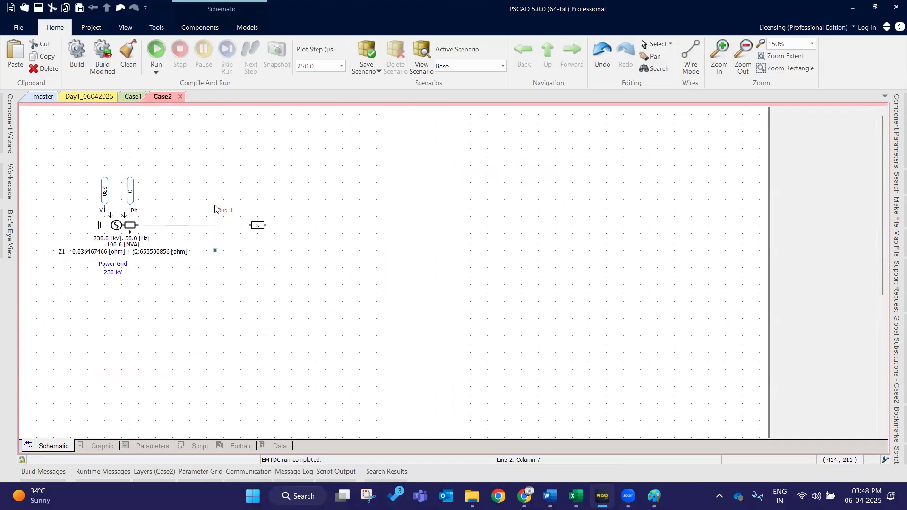
Change the Coupled PI Section's graphics display to Single line view in the Case2 schematic.
{"action": "double_click", "coordinate": [258, 226]}
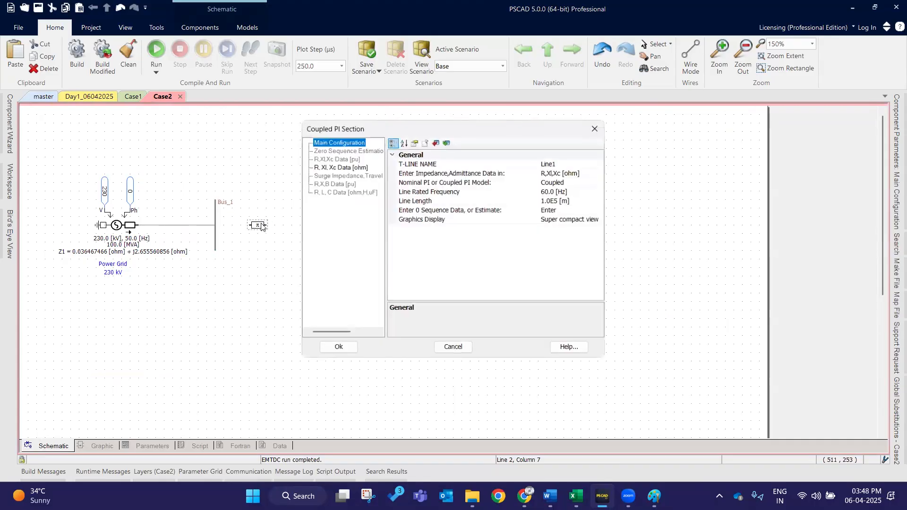
{"action": "left_click", "coordinate": [563, 218]}
{"action": "left_click", "coordinate": [603, 219]}
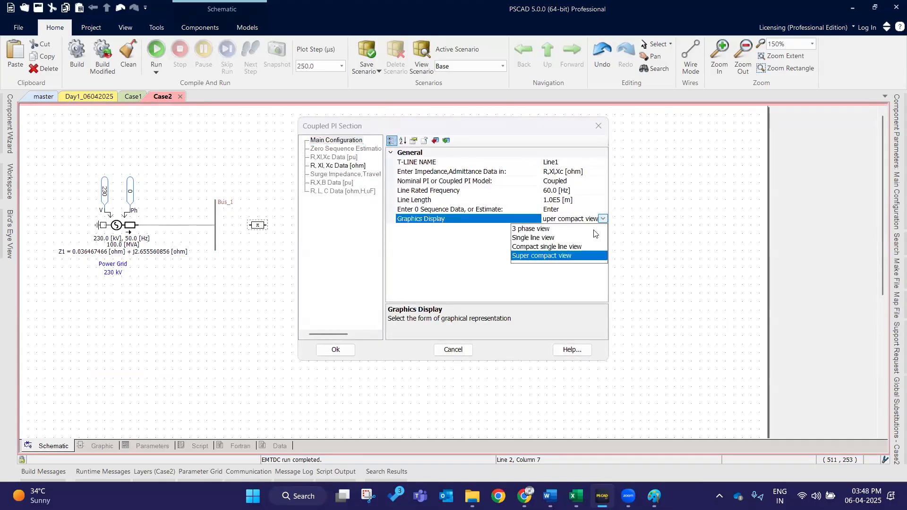
{"action": "left_click", "coordinate": [544, 237]}
{"action": "left_click", "coordinate": [336, 350]}
{"action": "left_click_drag", "start_coordinate": [258, 224], "coordinate": [264, 226]}
{"action": "left_click", "coordinate": [336, 332]}
{"action": "left_click", "coordinate": [285, 239]}
Review the graphics display options of the Coupled PI Section, keeping Single line view.
{"action": "double_click", "coordinate": [278, 228]}
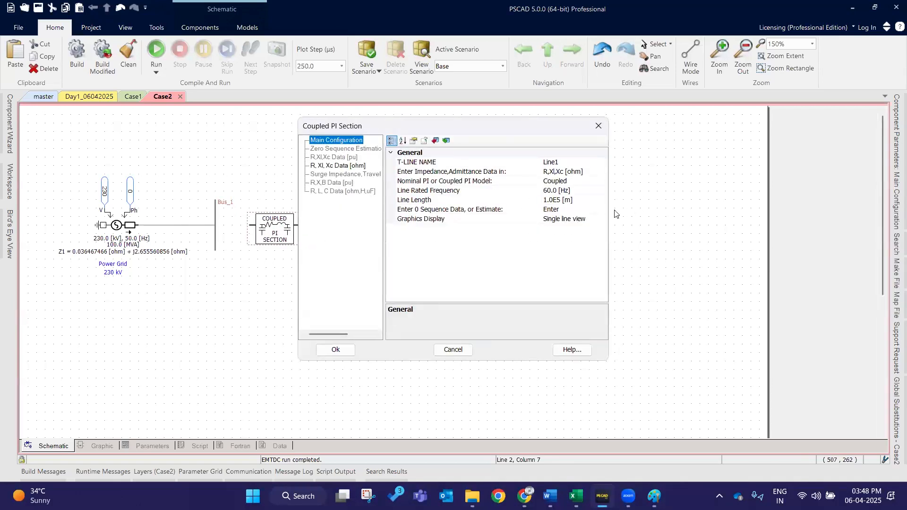
{"action": "left_click", "coordinate": [603, 221]}
{"action": "left_click", "coordinate": [603, 219]}
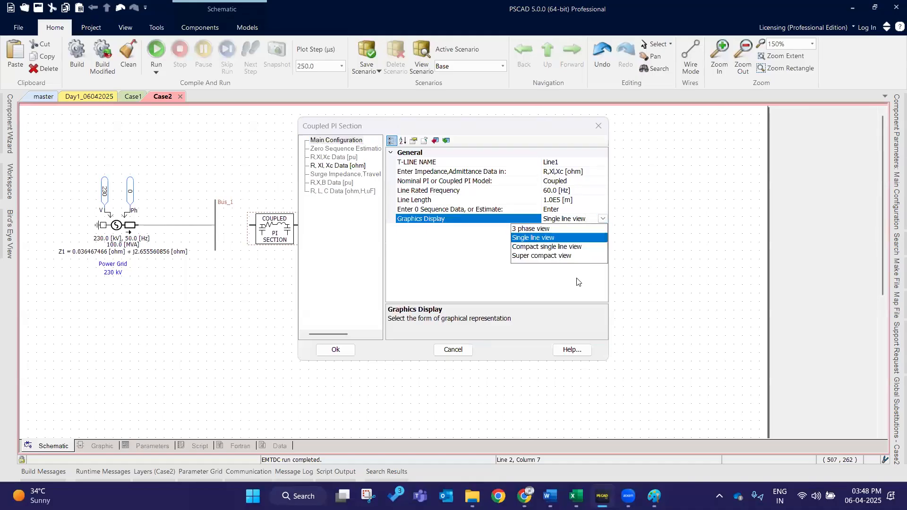
{"action": "left_click", "coordinate": [336, 350]}
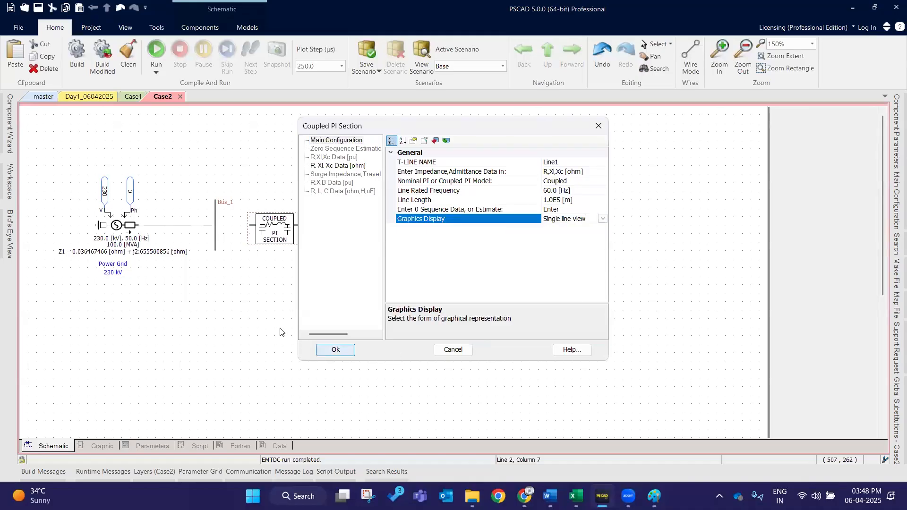
{"action": "left_click", "coordinate": [336, 349]}
Set the Coupled PI Section's impedance and admittance data entry format to R,X,B [pu].
{"action": "double_click", "coordinate": [271, 238]}
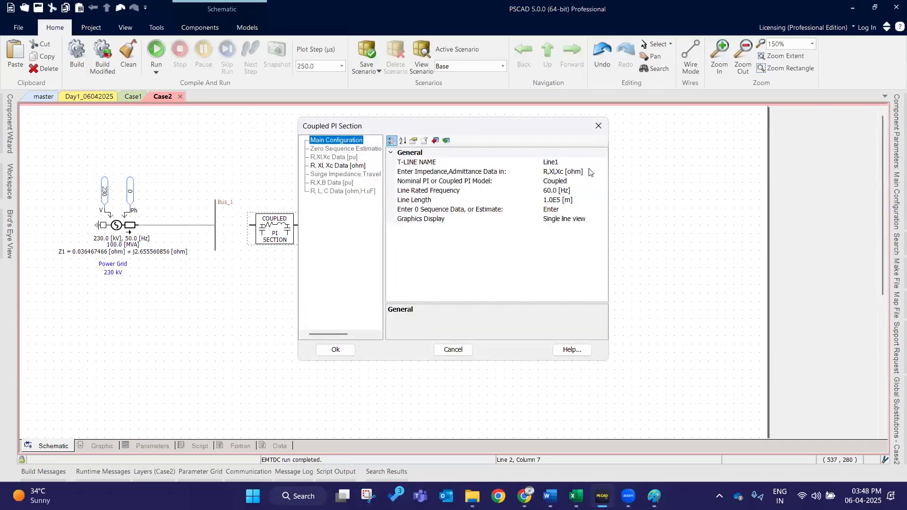
{"action": "left_click", "coordinate": [583, 164]}
{"action": "left_click_drag", "start_coordinate": [582, 163], "coordinate": [496, 174]}
{"action": "left_click", "coordinate": [591, 173]}
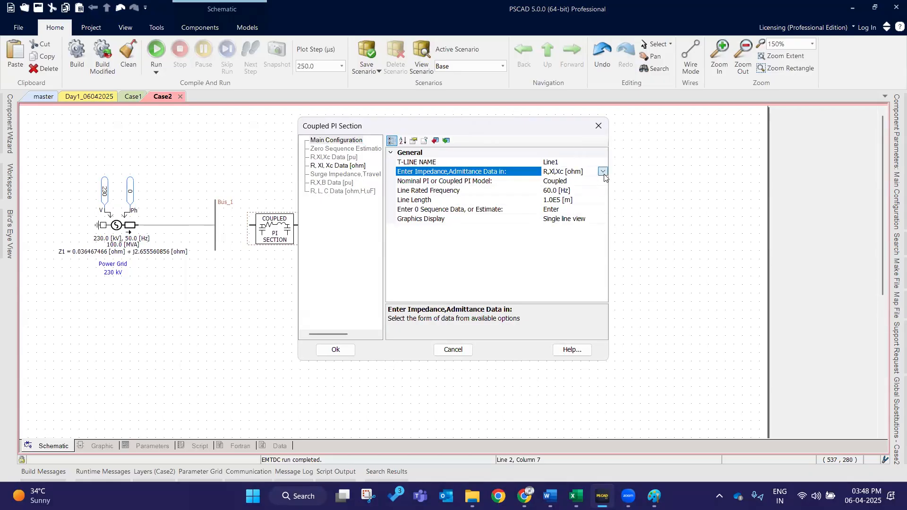
{"action": "left_click", "coordinate": [604, 174]}
{"action": "left_click", "coordinate": [549, 209]}
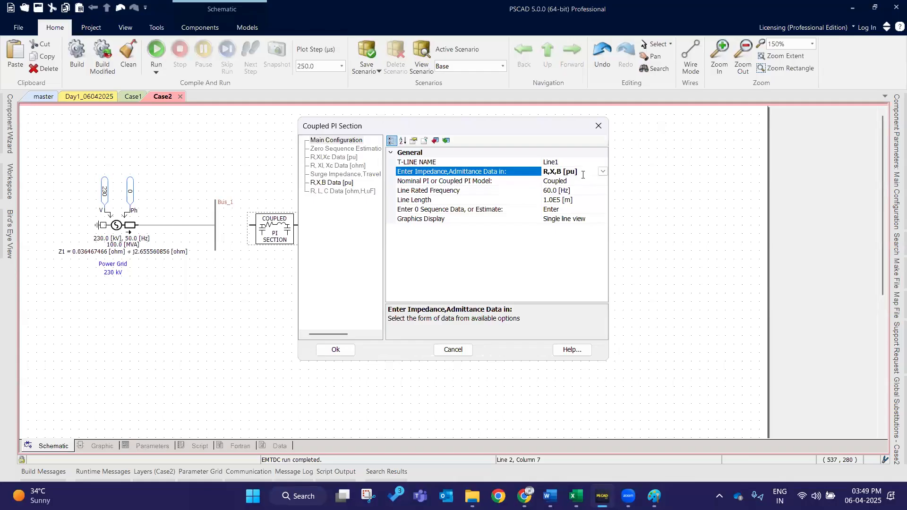
Set the PI section's line rated frequency to 50 Hz and line length to 100, and apply the parameters.
{"action": "left_click", "coordinate": [570, 184]}
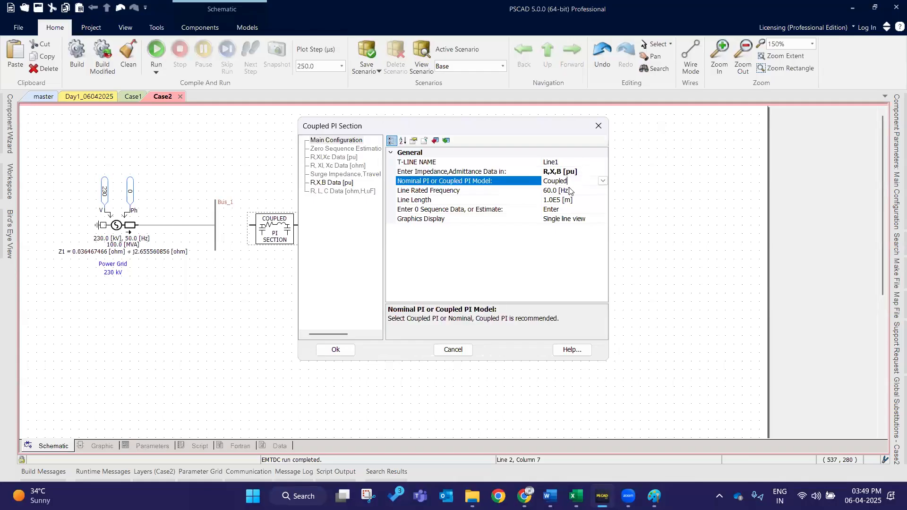
{"action": "left_click", "coordinate": [546, 193]}
{"action": "key", "text": "BackSpace"}
{"action": "type", "text": "5"}
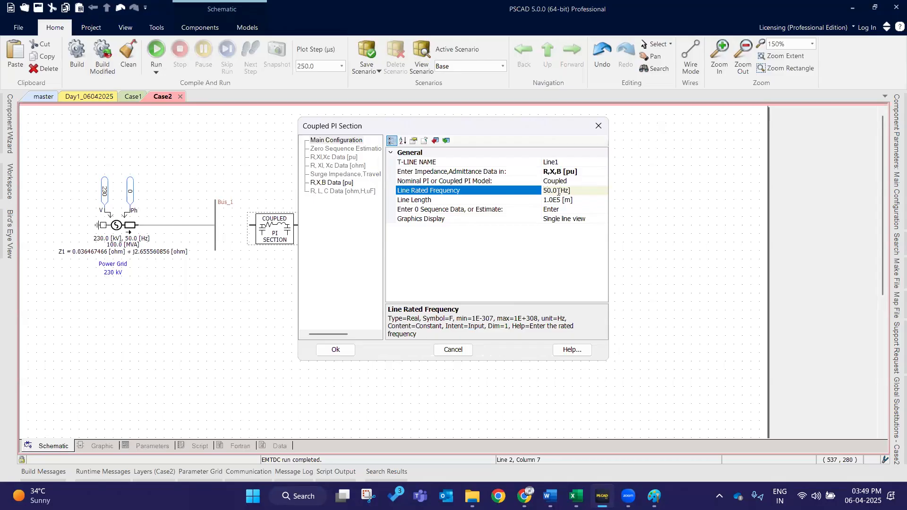
{"action": "left_click", "coordinate": [559, 198]}
{"action": "left_click_drag", "start_coordinate": [562, 202], "coordinate": [486, 219]}
{"action": "type", "text": "100"}
{"action": "left_click", "coordinate": [330, 183]}
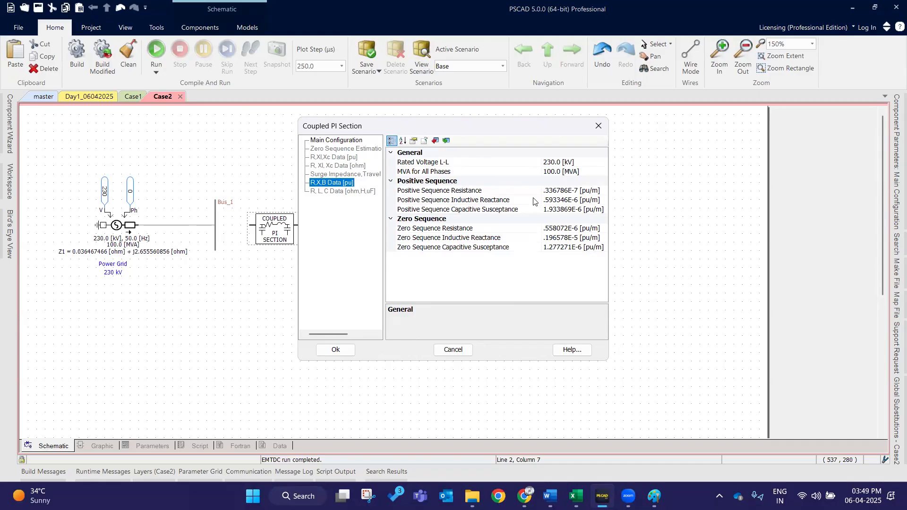
{"action": "left_click", "coordinate": [334, 350]}
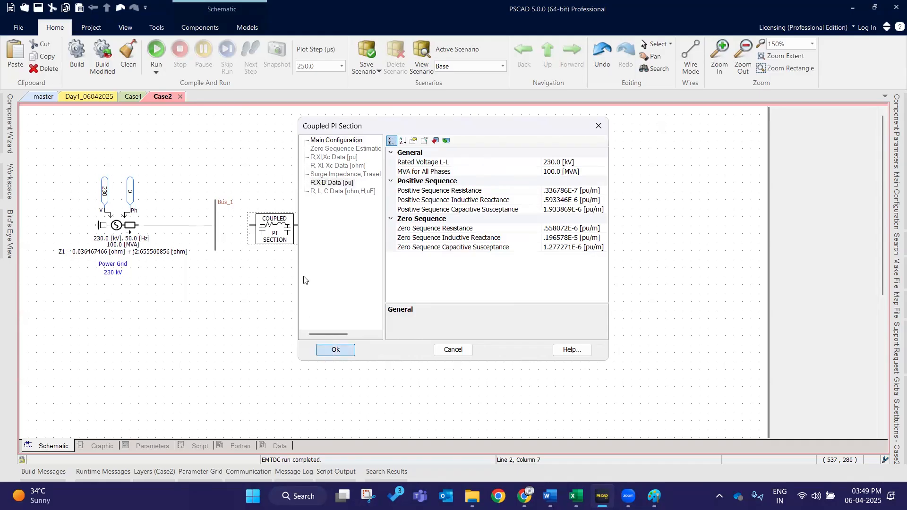
{"action": "left_click", "coordinate": [304, 288]}
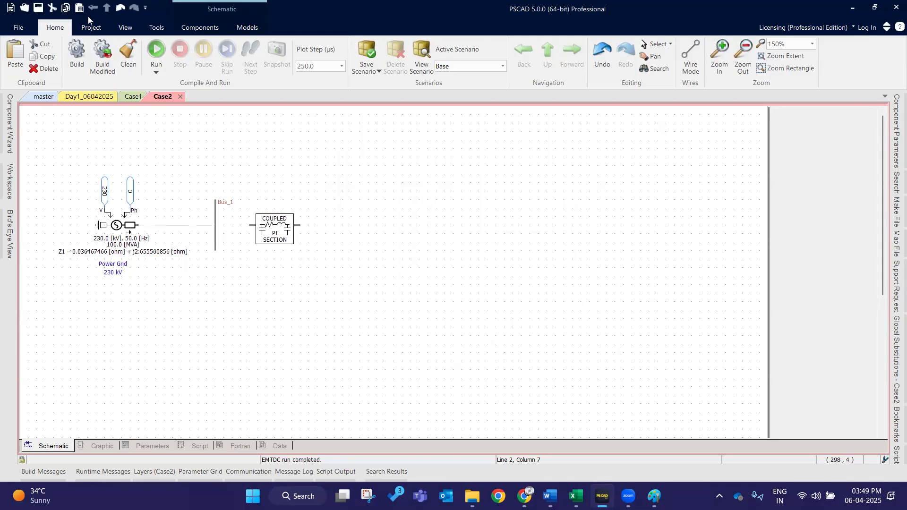
Add a second bus to the right of the PI section, rotated vertical and aligned with Bus_1.
{"action": "left_click", "coordinate": [126, 29]}
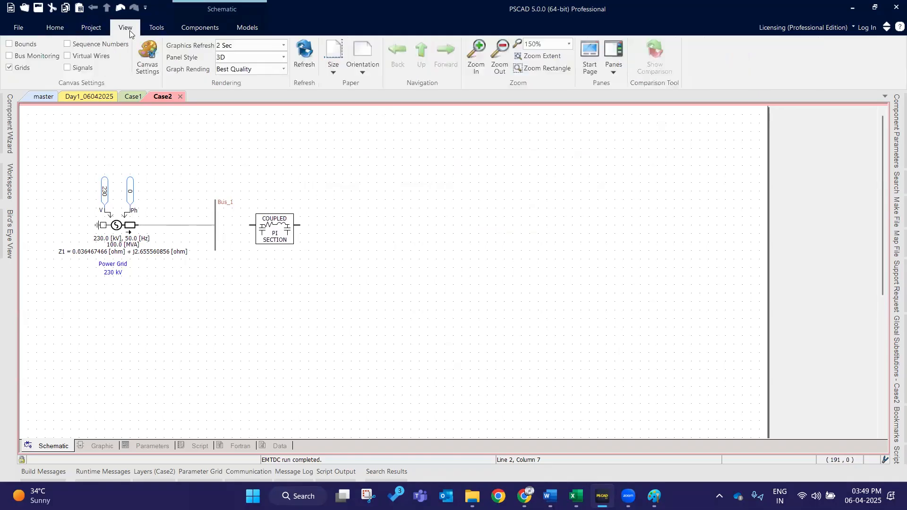
{"action": "left_click", "coordinate": [196, 28]}
{"action": "left_click", "coordinate": [58, 54]}
{"action": "left_click", "coordinate": [354, 232]}
{"action": "key", "text": "ctrl+r"}
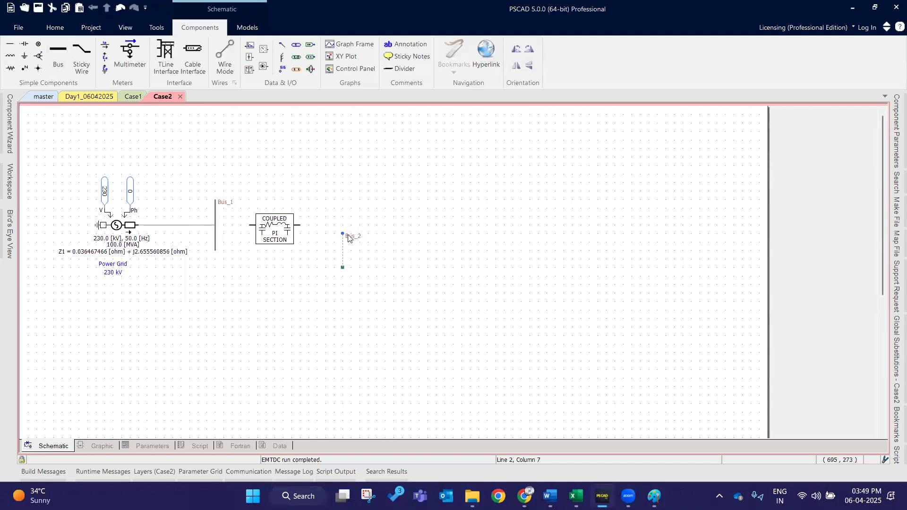
{"action": "mouse_move", "coordinate": [348, 239]}
{"action": "left_mouse_down"}
{"action": "mouse_move", "coordinate": [346, 203]}
{"action": "mouse_move", "coordinate": [342, 250]}
{"action": "left_mouse_up"}
{"action": "left_click", "coordinate": [438, 258]}
Copy the circle-style three-phase two-winding transformer from the master library's Power Transformers page.
{"action": "left_click", "coordinate": [41, 96]}
{"action": "scroll", "coordinate": [237, 275], "scroll_direction": "up", "scroll_amount": 3}
{"action": "left_click", "coordinate": [216, 278]}
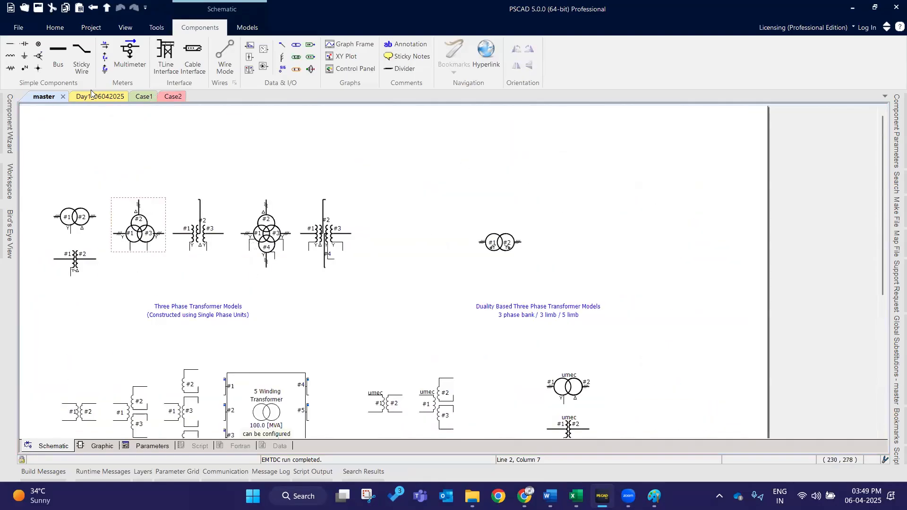
{"action": "left_click", "coordinate": [93, 8]}
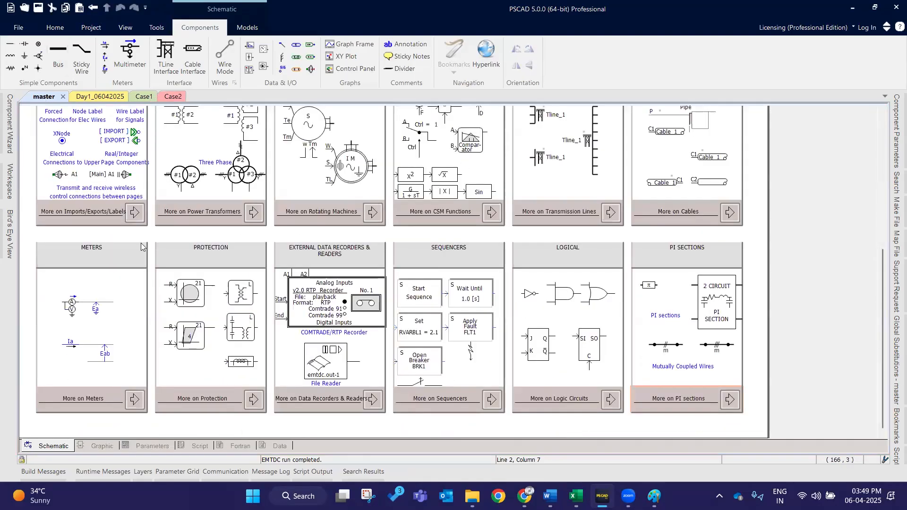
{"action": "scroll", "coordinate": [165, 293], "scroll_direction": "up", "scroll_amount": 5}
{"action": "scroll", "coordinate": [222, 340], "scroll_direction": "down", "scroll_amount": 1}
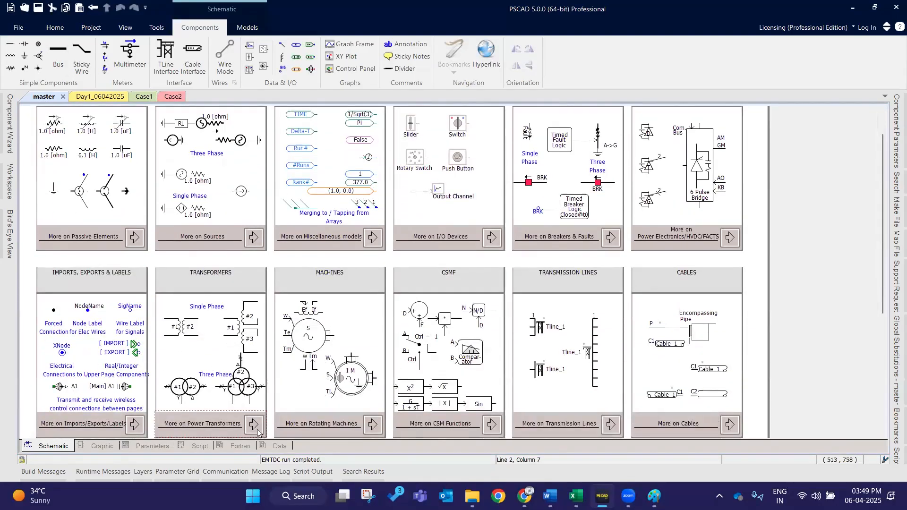
{"action": "left_click", "coordinate": [253, 429]}
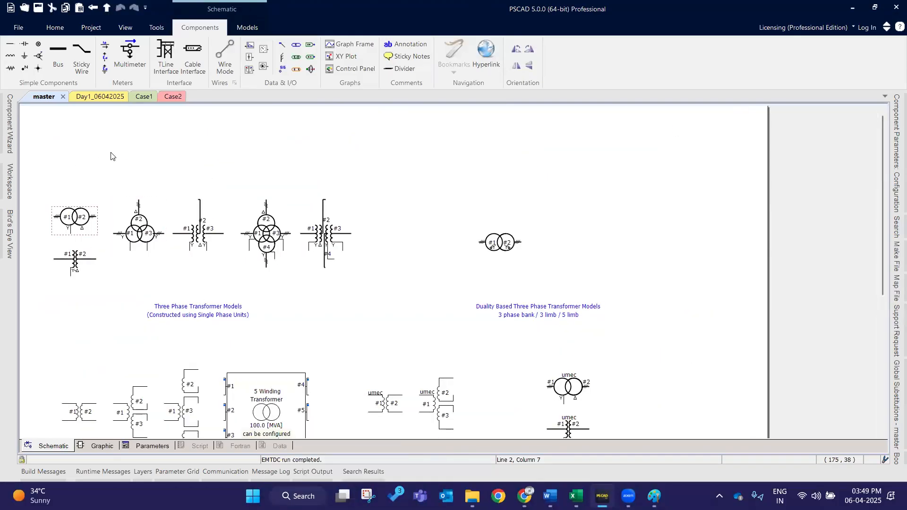
{"action": "left_click", "coordinate": [107, 8]}
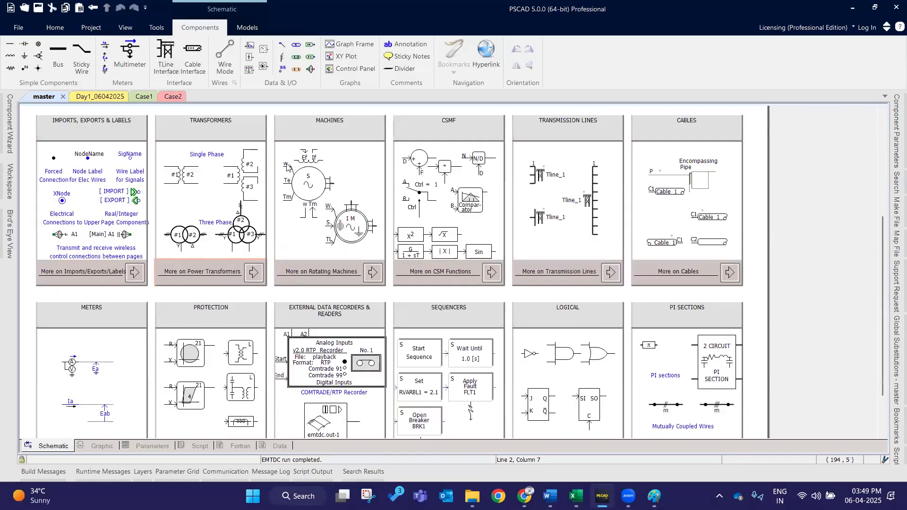
Paste the two-winding transformer into Case2 and position it to the right of Bus_2, in line with the PI section.
{"action": "left_click", "coordinate": [174, 97]}
{"action": "key", "text": "ctrl+v"}
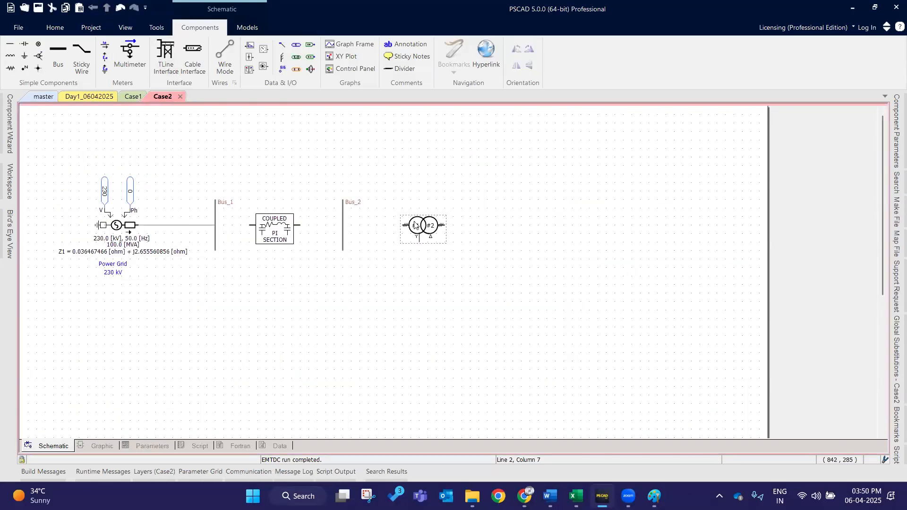
{"action": "left_click", "coordinate": [404, 222]}
{"action": "left_click", "coordinate": [407, 291]}
{"action": "left_click_drag", "start_coordinate": [411, 228], "coordinate": [405, 230]}
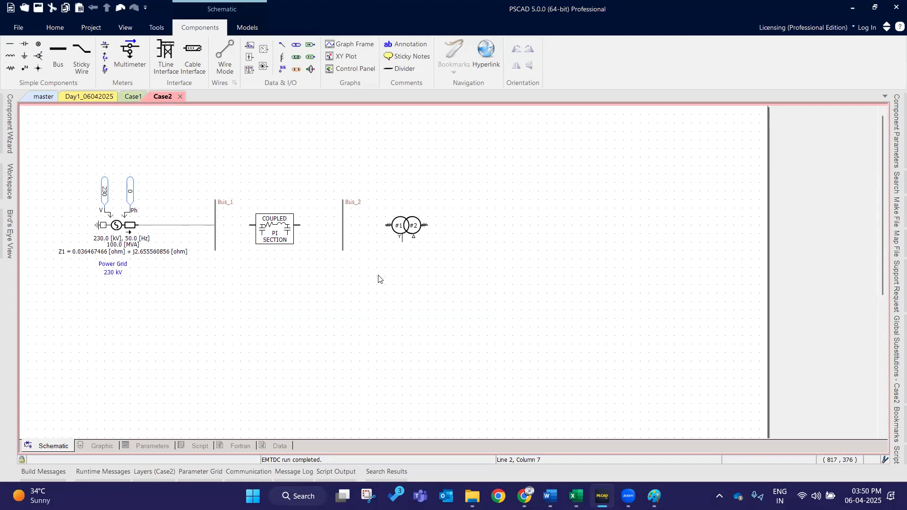
Add a third bus to the right of the transformer, rotated vertical and aligned with the other buses.
{"action": "left_click", "coordinate": [54, 50]}
{"action": "left_click", "coordinate": [487, 209]}
{"action": "left_click", "coordinate": [484, 209]}
{"action": "key", "text": "r"}
{"action": "left_click_drag", "start_coordinate": [476, 213], "coordinate": [469, 250]}
Add a ground, rotated upright, at the transformer's winding #1 star point.
{"action": "double_click", "coordinate": [412, 226]}
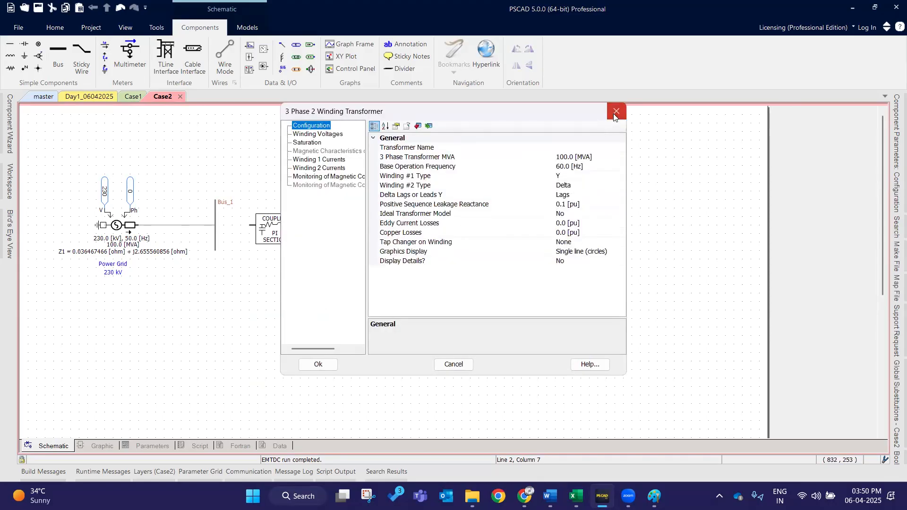
{"action": "left_click", "coordinate": [617, 112]}
{"action": "left_click", "coordinate": [24, 55]}
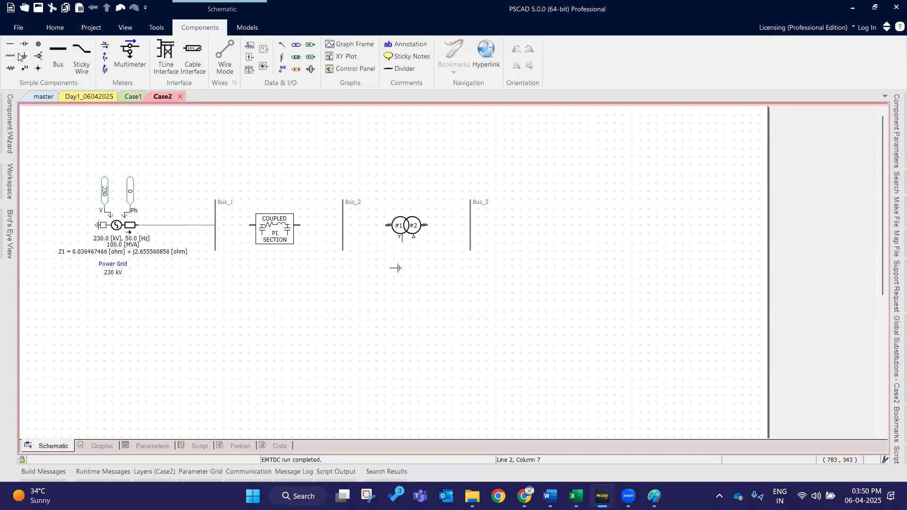
{"action": "key", "text": "ctrl+r"}
{"action": "left_click", "coordinate": [402, 242]}
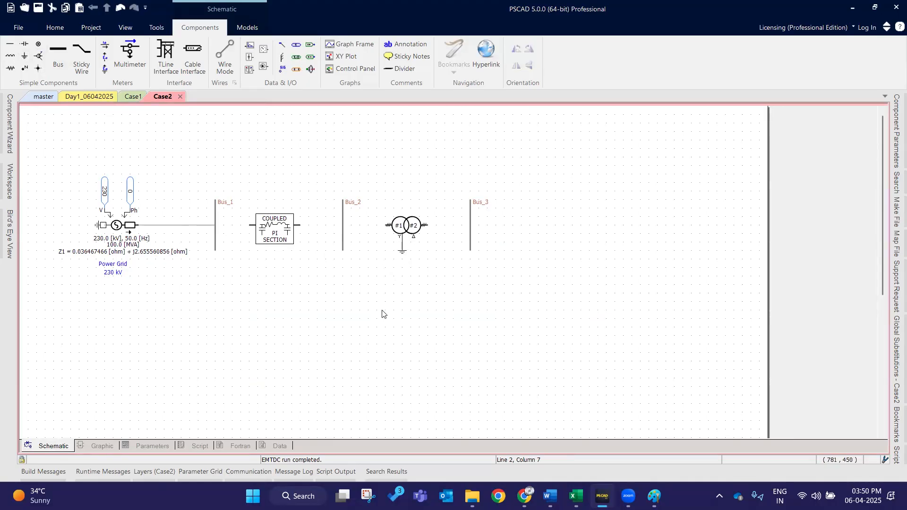
Set the two-winding transformer's base operation frequency to 50 Hz.
{"action": "double_click", "coordinate": [424, 223]}
{"action": "left_click", "coordinate": [559, 169]}
{"action": "key", "text": "BackSpace"}
{"action": "type", "text": "5"}
{"action": "key", "text": "Return"}
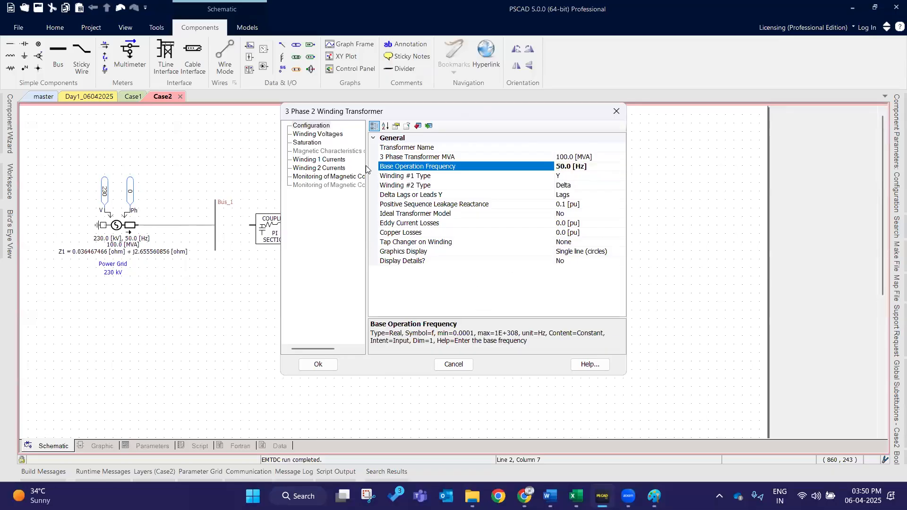
Set the transformer's winding 2 line-to-line voltage to 11 kV and apply the transformer parameters.
{"action": "left_click", "coordinate": [318, 134]}
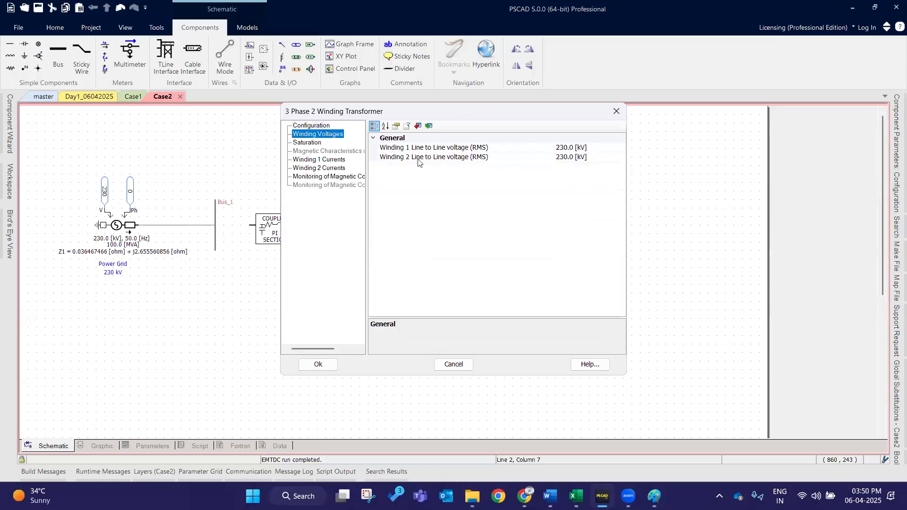
{"action": "left_click", "coordinate": [571, 160]}
{"action": "type", "text": "11"}
{"action": "key", "text": "Return"}
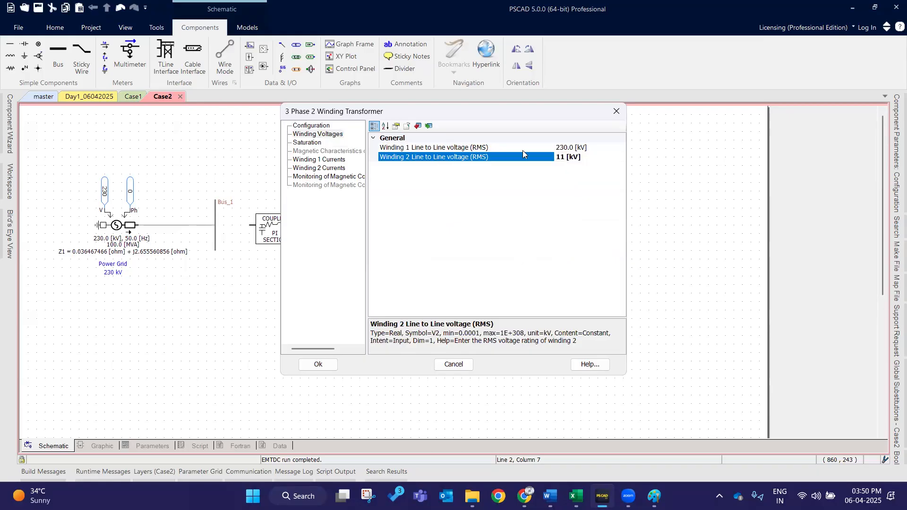
{"action": "left_click", "coordinate": [318, 364]}
{"action": "left_click", "coordinate": [568, 310]}
Turn on the display of the transformer's details on the canvas.
{"action": "double_click", "coordinate": [408, 225]}
{"action": "double_click", "coordinate": [585, 260]}
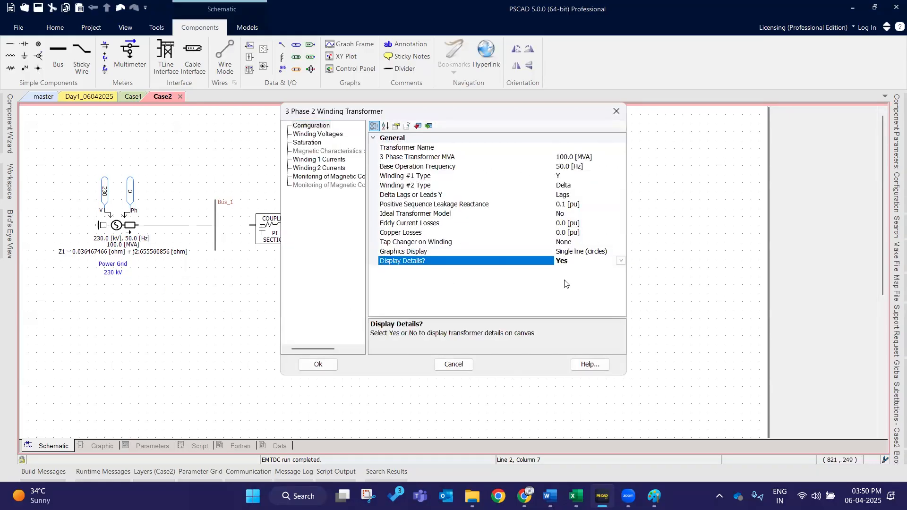
{"action": "left_click", "coordinate": [317, 364]}
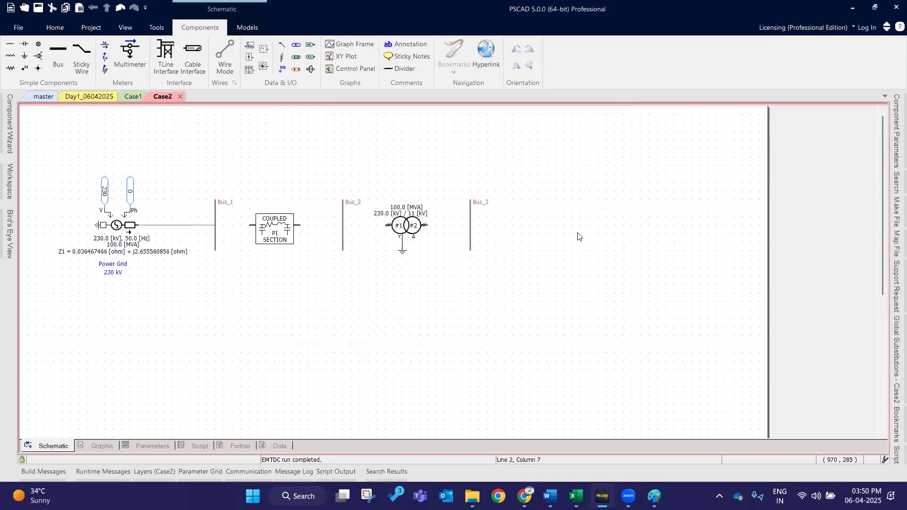
Wire Bus_1 to the coupled PI section's input and its output to Bus_2.
{"action": "left_click", "coordinate": [225, 59]}
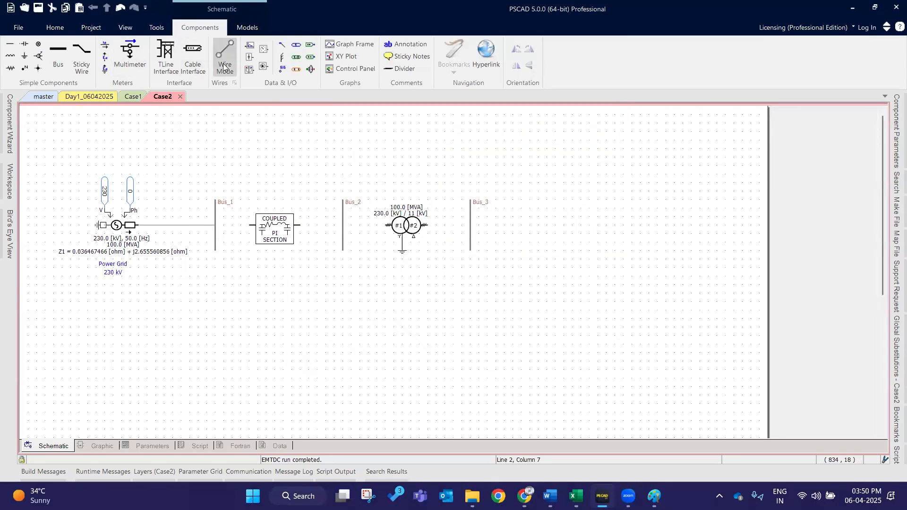
{"action": "left_click", "coordinate": [215, 226]}
{"action": "right_click", "coordinate": [249, 225]}
{"action": "left_click", "coordinate": [300, 225]}
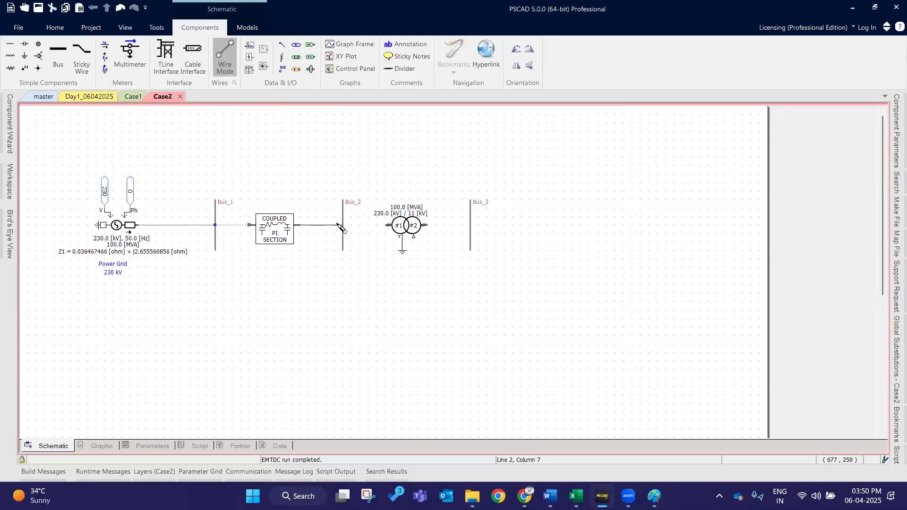
{"action": "right_click", "coordinate": [343, 226]}
Wire Bus_2 to the transformer's winding #1 and winding #2 to Bus_3.
{"action": "left_click", "coordinate": [342, 226]}
{"action": "right_click", "coordinate": [385, 225]}
{"action": "left_click", "coordinate": [427, 226]}
{"action": "right_click", "coordinate": [470, 225]}
{"action": "key", "text": "Escape"}
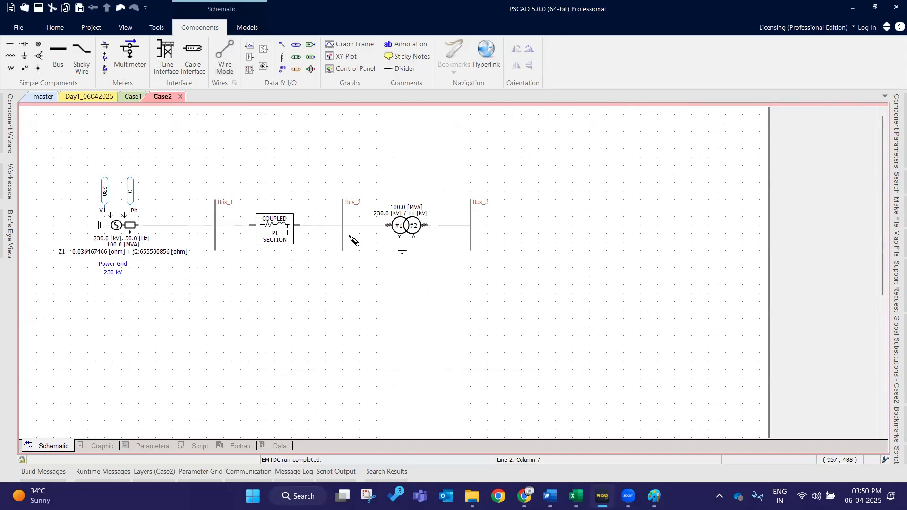
Copy the Single/Three Phase L-G Fixed Load from the master library's Passive Elements page.
{"action": "left_click", "coordinate": [44, 96]}
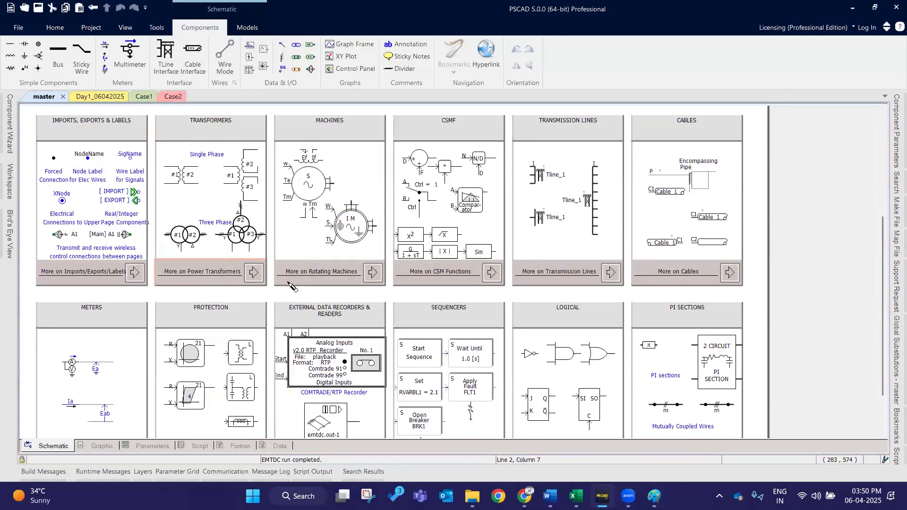
{"action": "scroll", "coordinate": [238, 226], "scroll_direction": "up", "scroll_amount": 5}
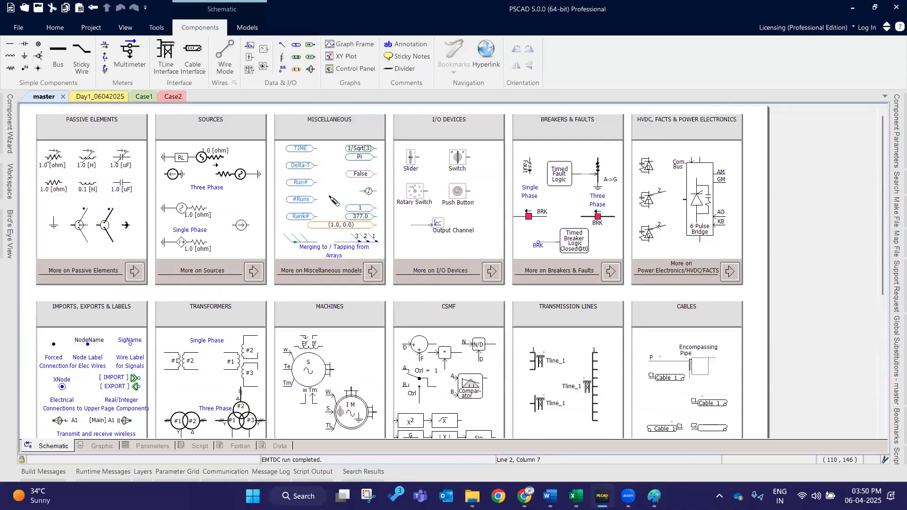
{"action": "left_click", "coordinate": [135, 274]}
{"action": "scroll", "coordinate": [593, 278], "scroll_direction": "down", "scroll_amount": 3}
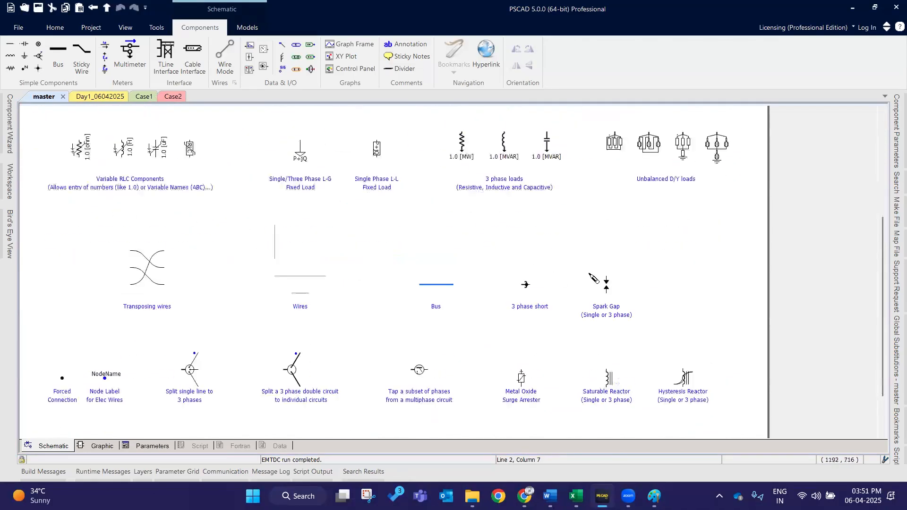
{"action": "scroll", "coordinate": [391, 274], "scroll_direction": "up", "scroll_amount": 3}
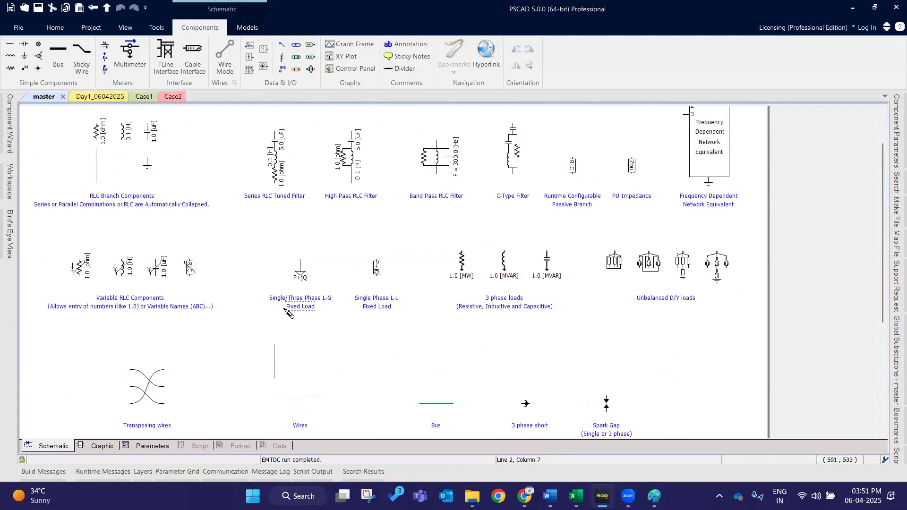
{"action": "left_click", "coordinate": [300, 271]}
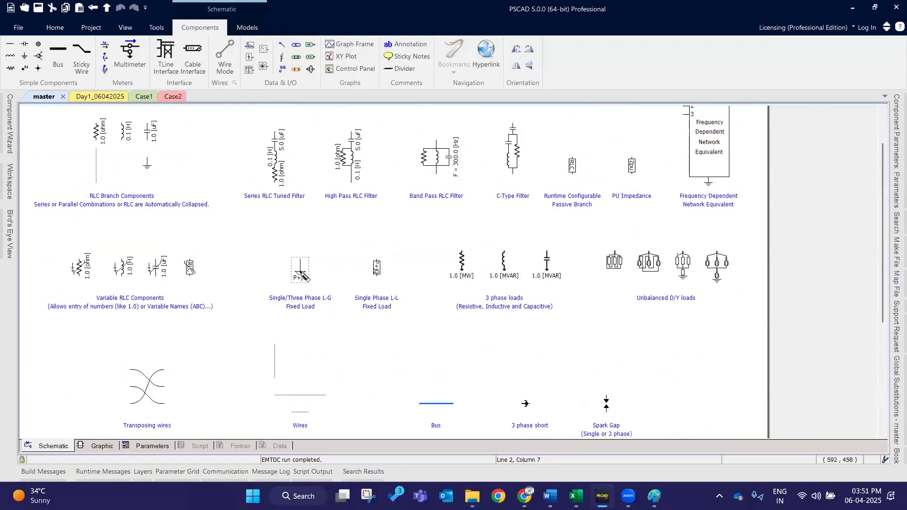
Paste the fixed load into Case2 and position it to the right of Bus_3, level with the existing wiring.
{"action": "left_click", "coordinate": [172, 96]}
{"action": "key", "text": "ctrl+v"}
{"action": "left_click", "coordinate": [529, 353]}
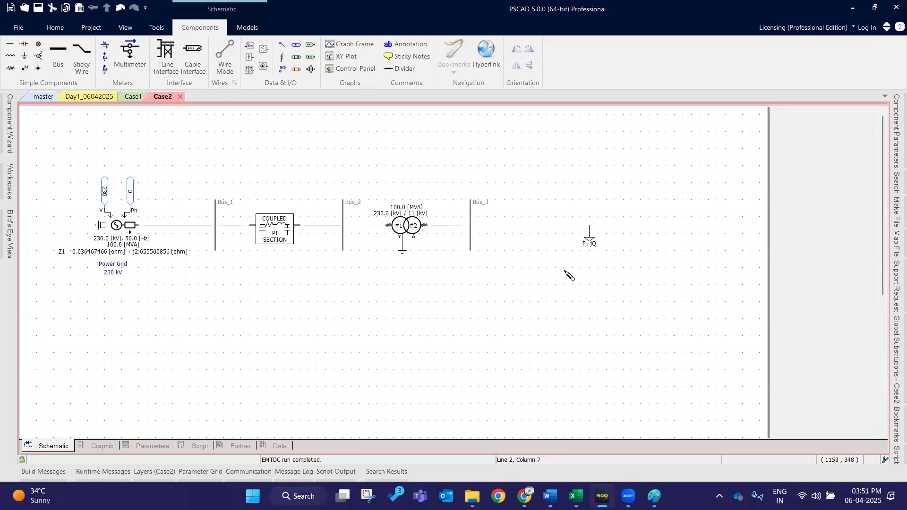
{"action": "left_click_drag", "start_coordinate": [588, 235], "coordinate": [532, 243]}
Wire Bus_3 to the fixed load and check the load's parameters.
{"action": "left_click", "coordinate": [225, 57]}
{"action": "left_click", "coordinate": [471, 226]}
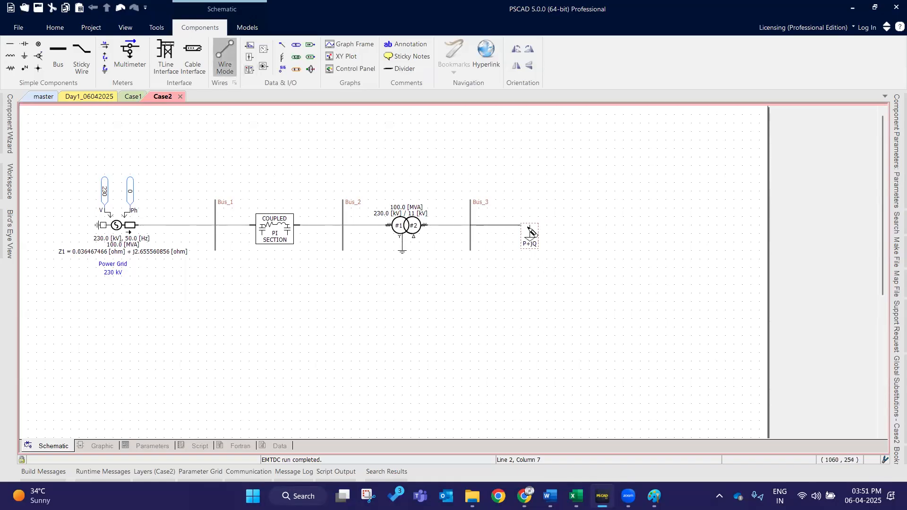
{"action": "right_click", "coordinate": [530, 226]}
{"action": "key", "text": "Escape"}
{"action": "double_click", "coordinate": [530, 243]}
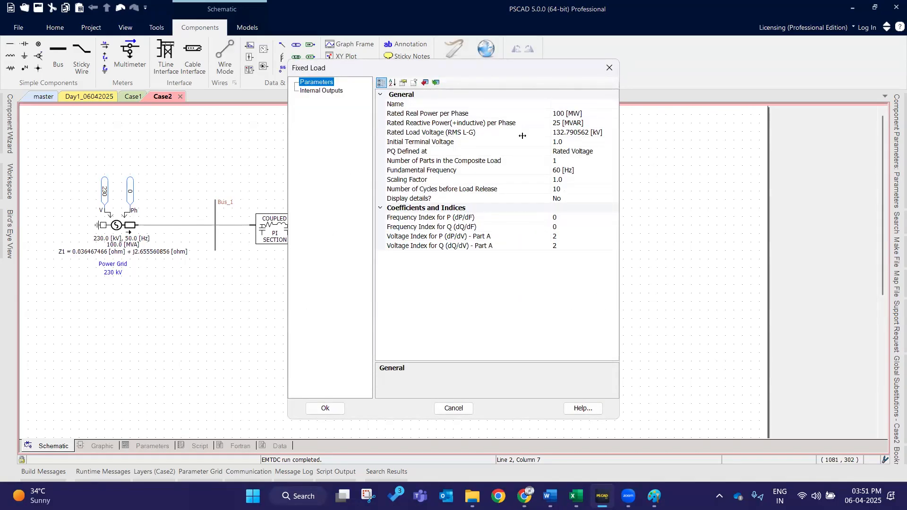
{"action": "left_click", "coordinate": [609, 67]}
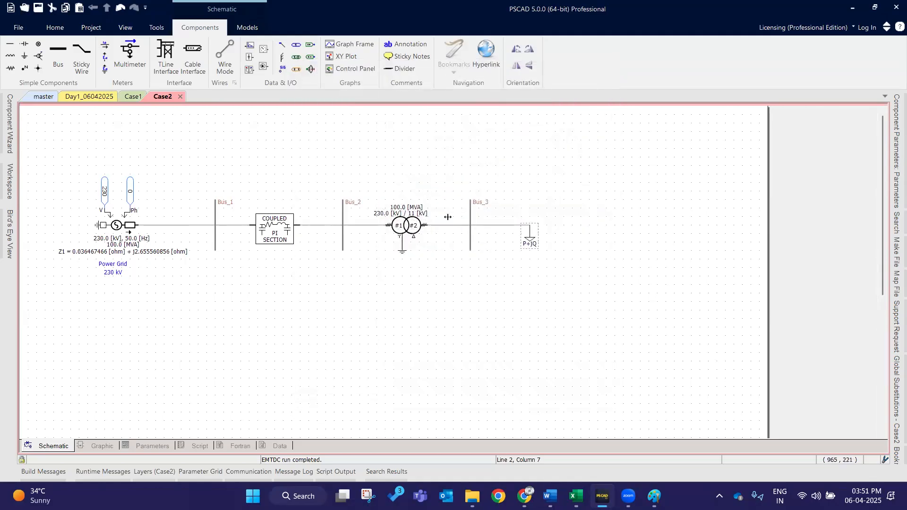
Switch to Book1.xlsx in Excel and copy the voltage calculation in L23:L25 of the Source sheet to P23.
{"action": "left_click", "coordinate": [574, 485]}
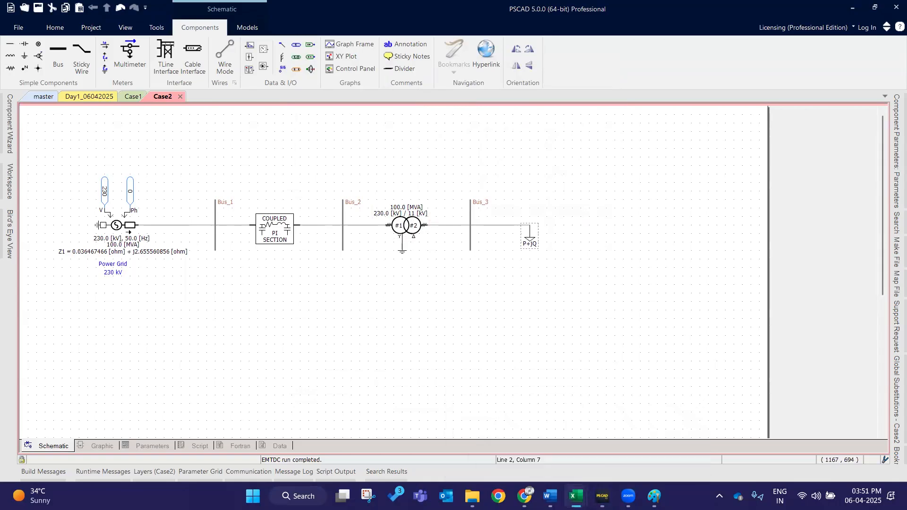
{"action": "left_click", "coordinate": [510, 434]}
{"action": "scroll", "coordinate": [262, 319], "scroll_direction": "up", "scroll_amount": 5}
{"action": "scroll", "coordinate": [262, 319], "scroll_direction": "up", "scroll_amount": 7}
{"action": "scroll", "coordinate": [349, 325], "scroll_direction": "down", "scroll_amount": 9}
{"action": "scroll", "coordinate": [349, 328], "scroll_direction": "up", "scroll_amount": 11}
{"action": "scroll", "coordinate": [635, 336], "scroll_direction": "up", "scroll_amount": 6}
{"action": "scroll", "coordinate": [632, 309], "scroll_direction": "down", "scroll_amount": 1}
{"action": "left_click", "coordinate": [687, 307]}
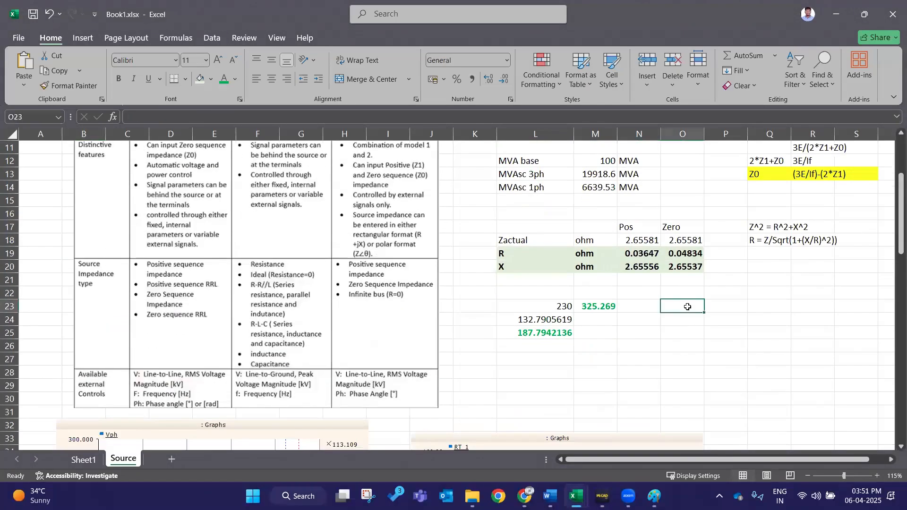
{"action": "left_click_drag", "start_coordinate": [548, 306], "coordinate": [548, 333]}
{"action": "key", "text": "ctrl+c"}
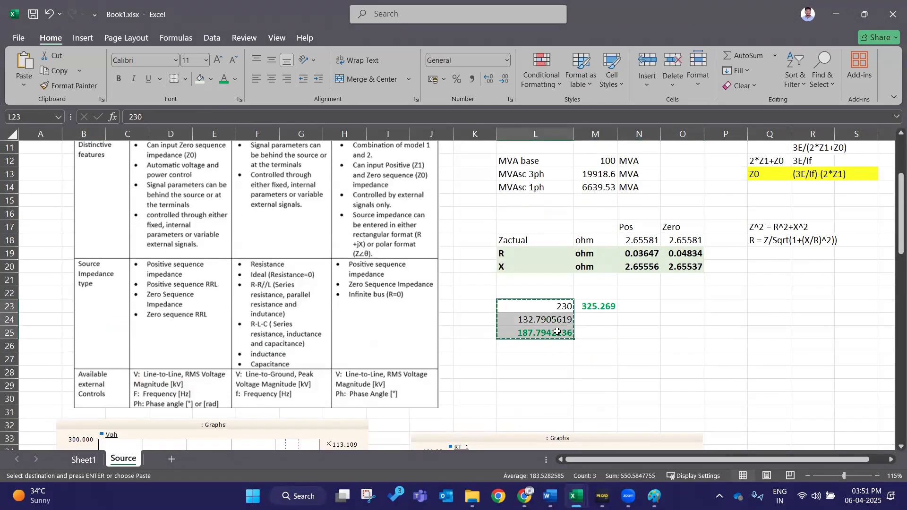
{"action": "left_click", "coordinate": [717, 301]}
{"action": "key", "text": "ctrl+v"}
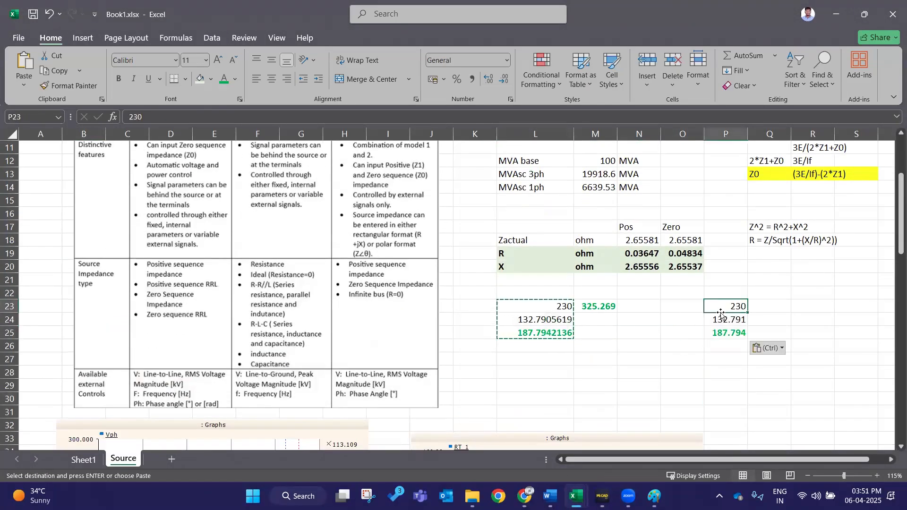
Set the line voltage in P23 to 11, and switch back to PSCAD to open the fixed load's parameters.
{"action": "type", "text": "11"}
{"action": "key", "text": "Return"}
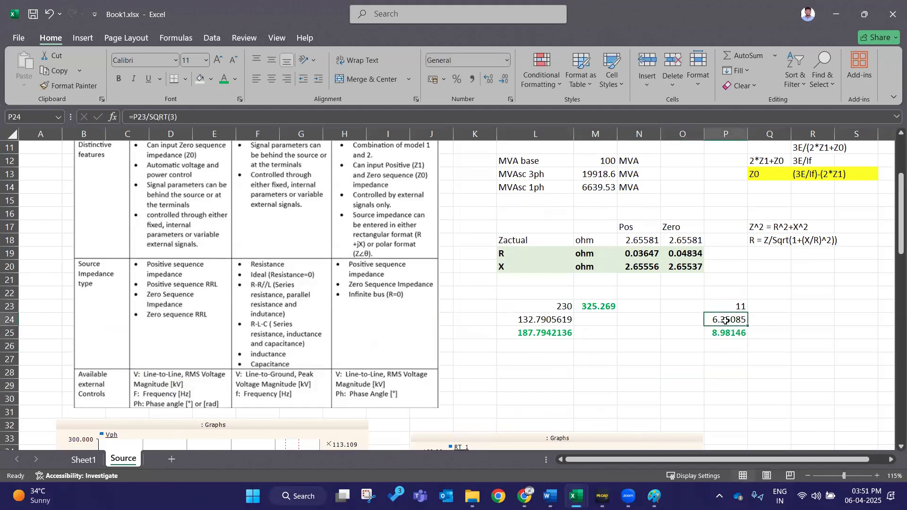
{"action": "left_click", "coordinate": [672, 385]}
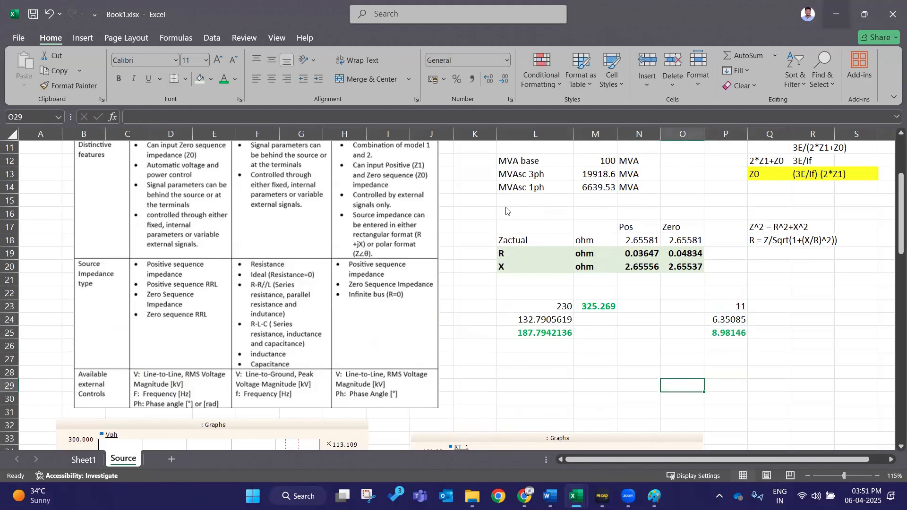
{"action": "left_click", "coordinate": [580, 493]}
{"action": "double_click", "coordinate": [525, 236]}
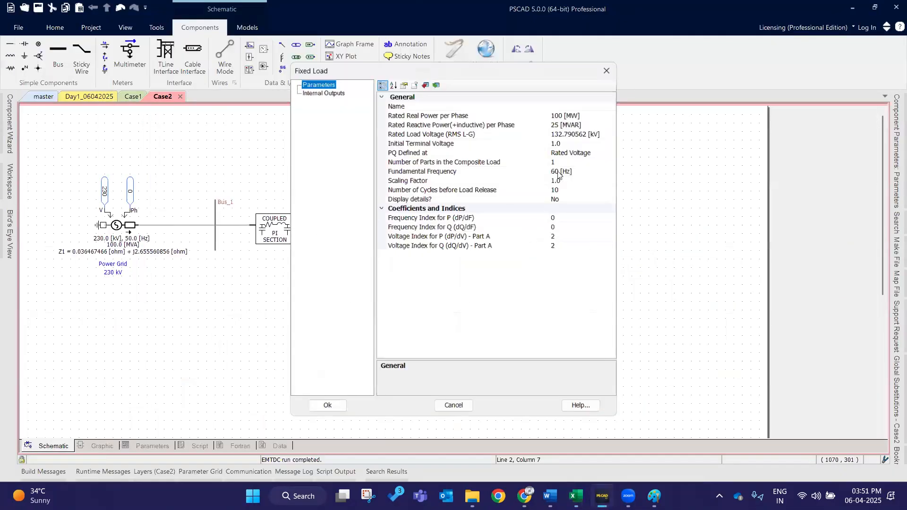
{"action": "left_click_drag", "start_coordinate": [587, 134], "coordinate": [543, 141]}
{"action": "key", "text": "BackSpace"}
{"action": "left_click", "coordinate": [539, 296]}
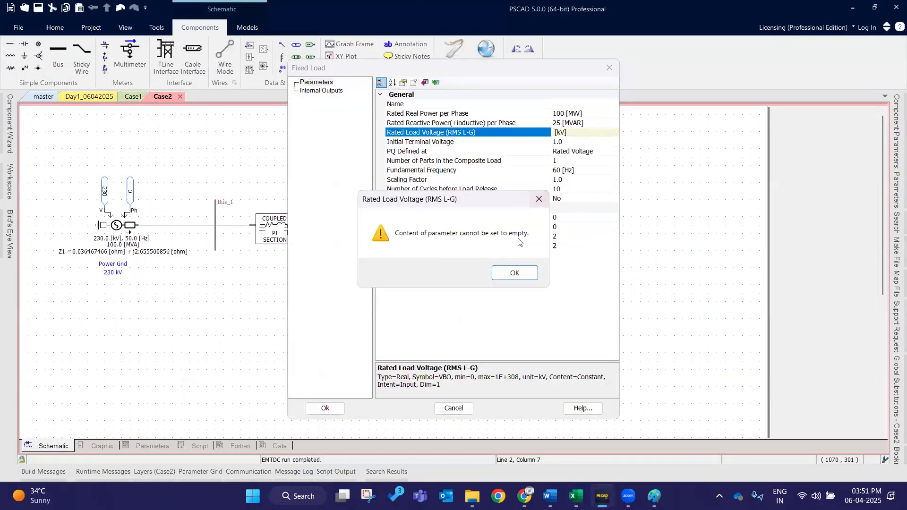
{"action": "left_click", "coordinate": [519, 272]}
{"action": "left_click_drag", "start_coordinate": [587, 134], "coordinate": [532, 139]}
{"action": "key", "text": "BackSpace"}
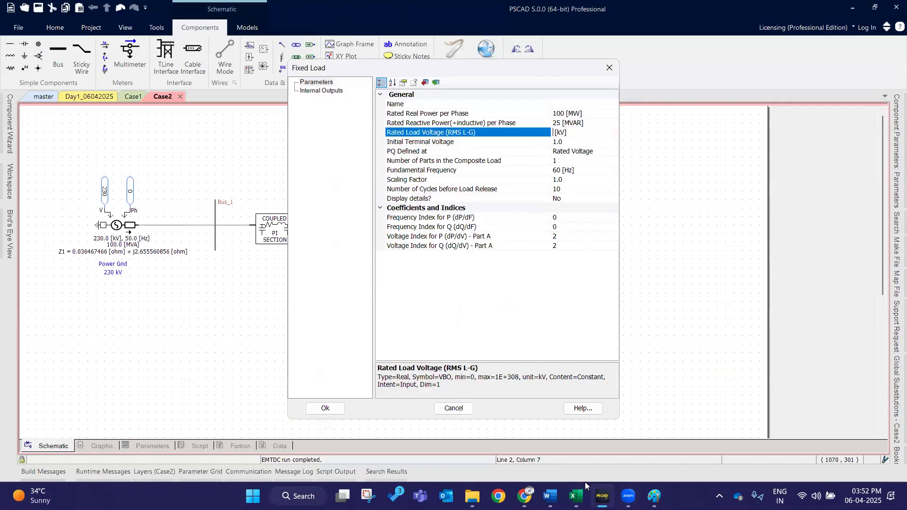
Switch to Book1.xlsx in Excel and copy the line-to-ground voltage in cell P24.
{"action": "mouse_move", "coordinate": [577, 494]}
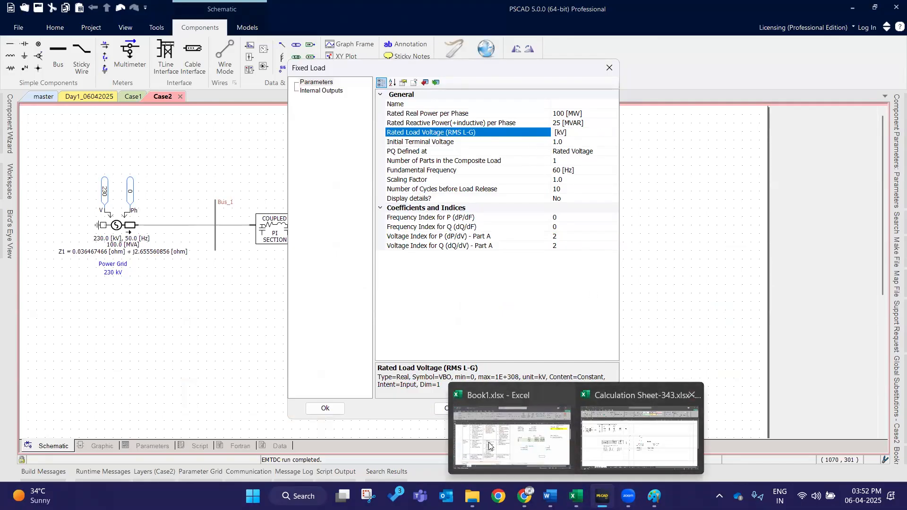
{"action": "left_click", "coordinate": [488, 446]}
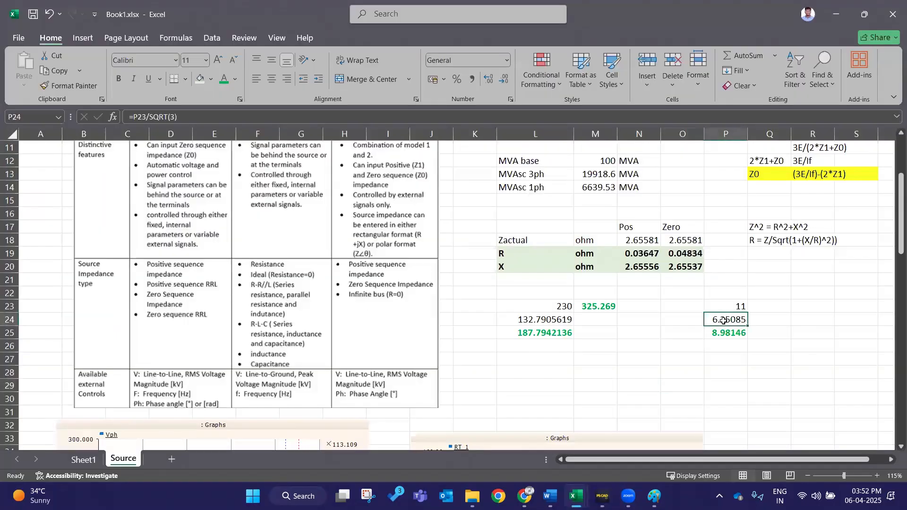
{"action": "key", "text": "ctrl+c"}
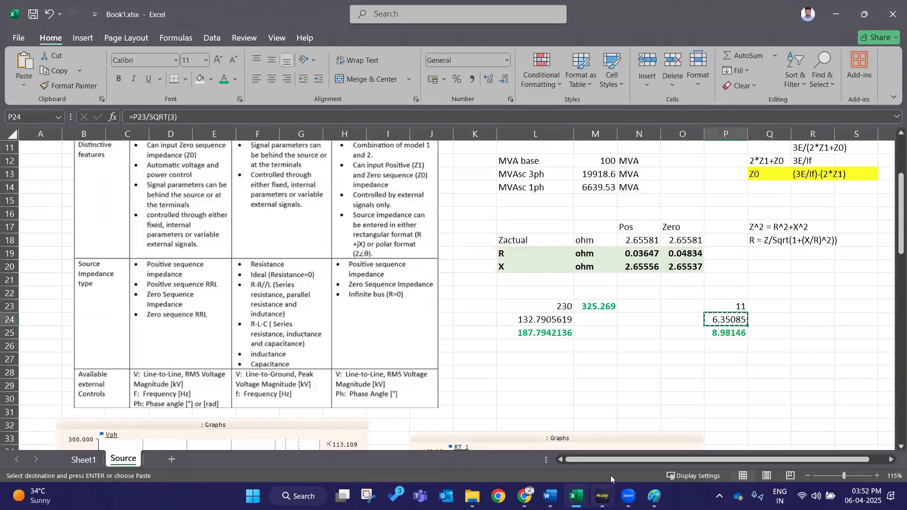
Return to PSCAD and set the fixed load's rated load voltage (RMS L-G) to the copied 6.350852961 kV.
{"action": "mouse_move", "coordinate": [601, 495]}
{"action": "left_click", "coordinate": [553, 431]}
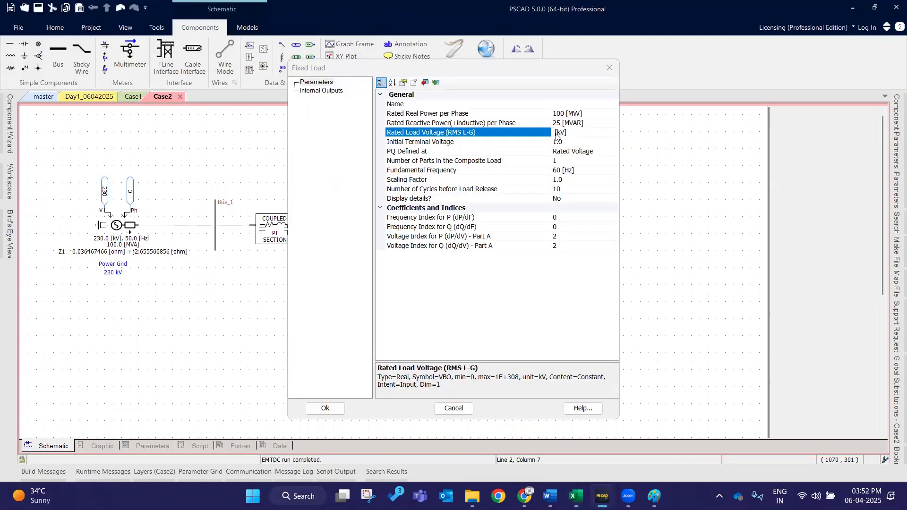
{"action": "mouse_move", "coordinate": [601, 495]}
{"action": "left_click", "coordinate": [666, 444]}
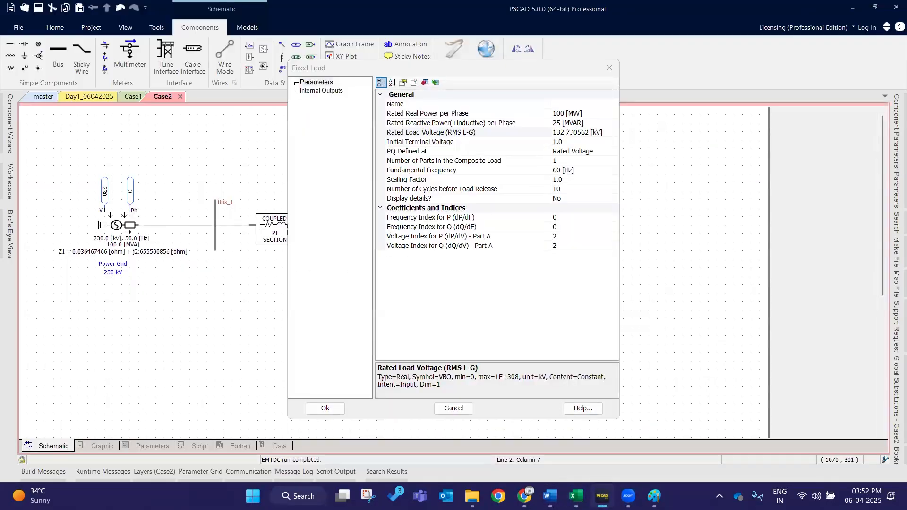
{"action": "left_click", "coordinate": [567, 132]}
{"action": "left_click_drag", "start_coordinate": [589, 133], "coordinate": [551, 142]}
{"action": "key", "text": "ctrl+v"}
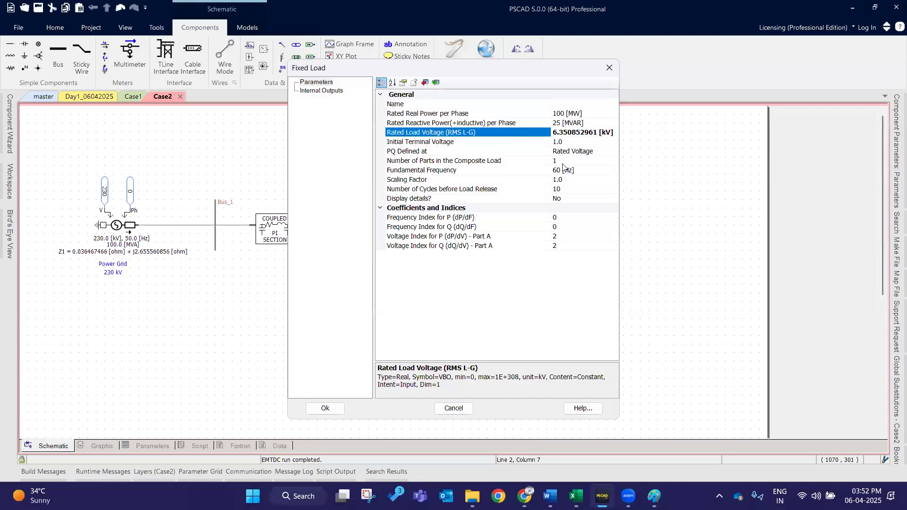
Set the fixed load's fundamental frequency to 50 Hz and apply the parameters.
{"action": "left_click", "coordinate": [556, 171]}
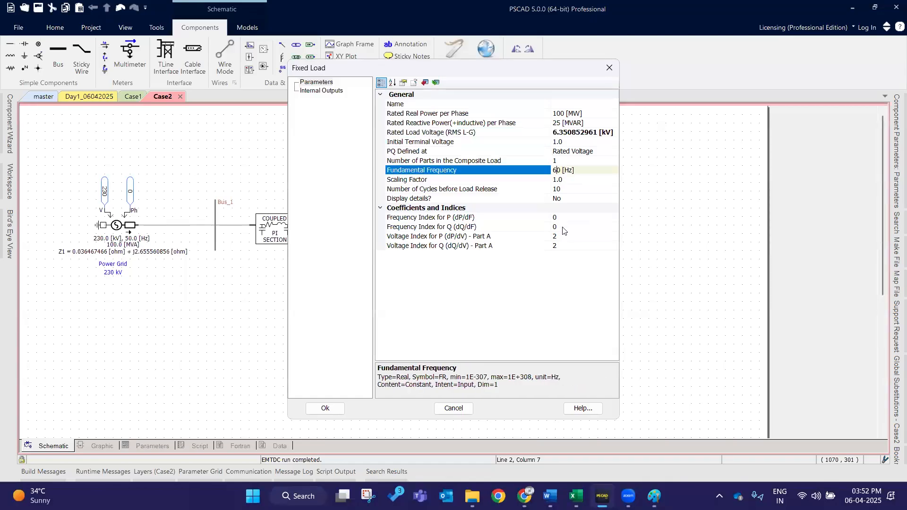
{"action": "key", "text": "BackSpace"}
{"action": "type", "text": "5"}
{"action": "key", "text": "Return"}
{"action": "left_click_drag", "start_coordinate": [525, 73], "coordinate": [773, 152]}
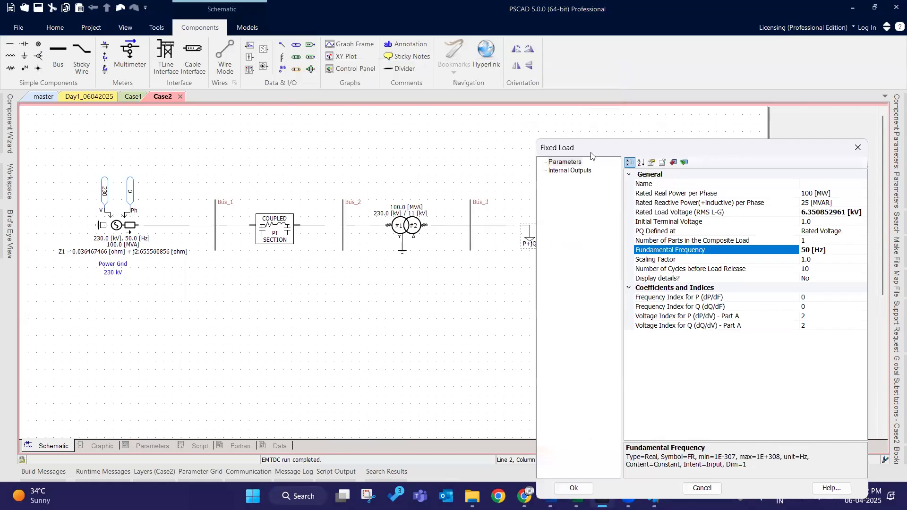
{"action": "left_click_drag", "start_coordinate": [591, 152], "coordinate": [347, 126]}
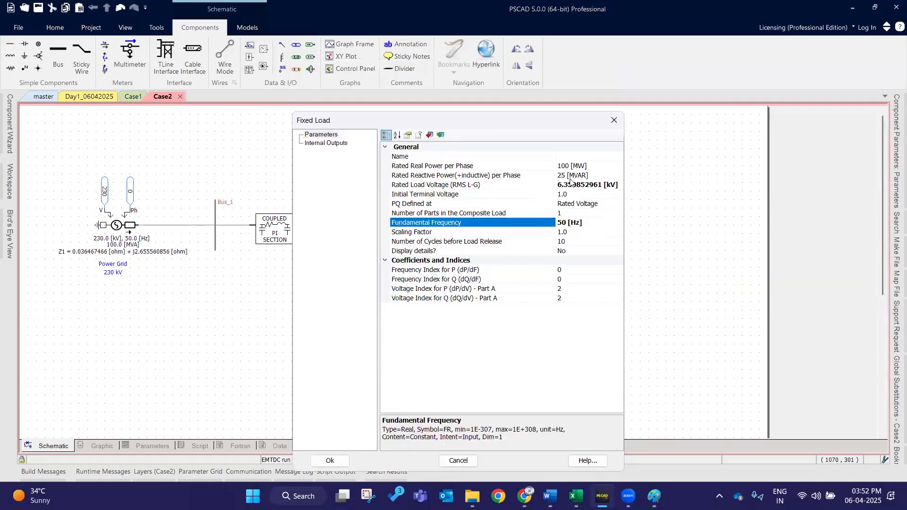
{"action": "left_click", "coordinate": [330, 460]}
{"action": "left_click", "coordinate": [630, 261]}
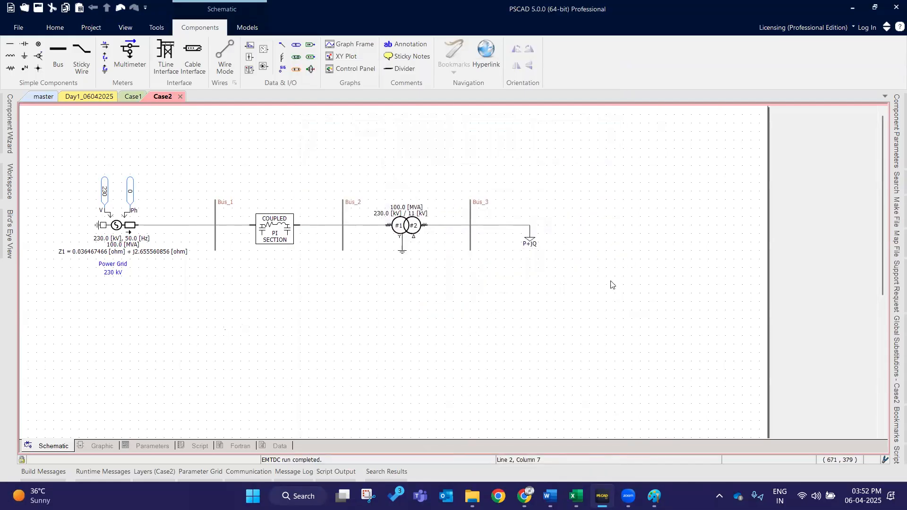
Place an ammeter on the line between the power grid source and Bus_1.
{"action": "left_click", "coordinate": [60, 29]}
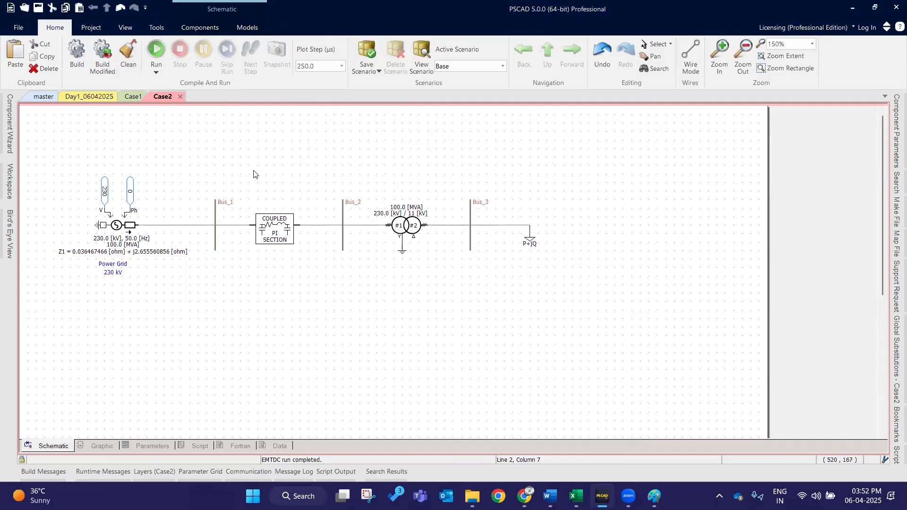
{"action": "left_click", "coordinate": [186, 29]}
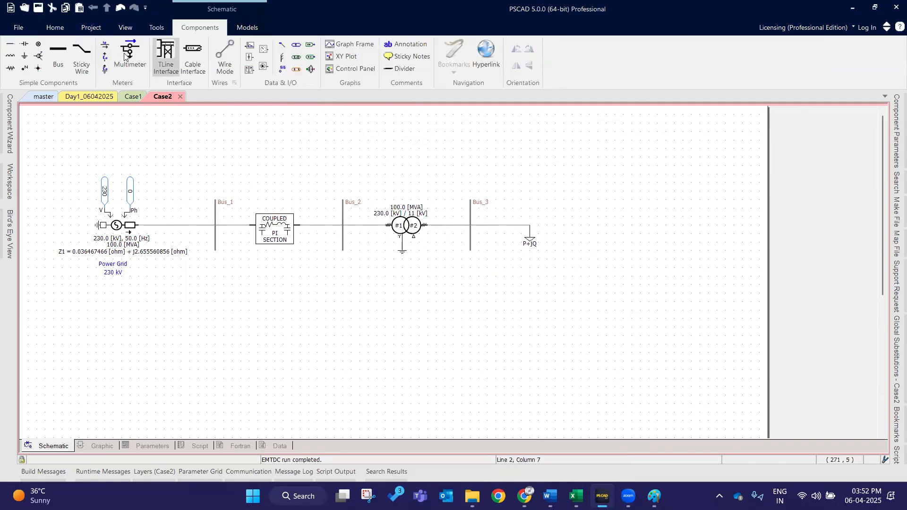
{"action": "left_click", "coordinate": [110, 43]}
{"action": "left_click", "coordinate": [197, 184]}
{"action": "left_click", "coordinate": [152, 183]}
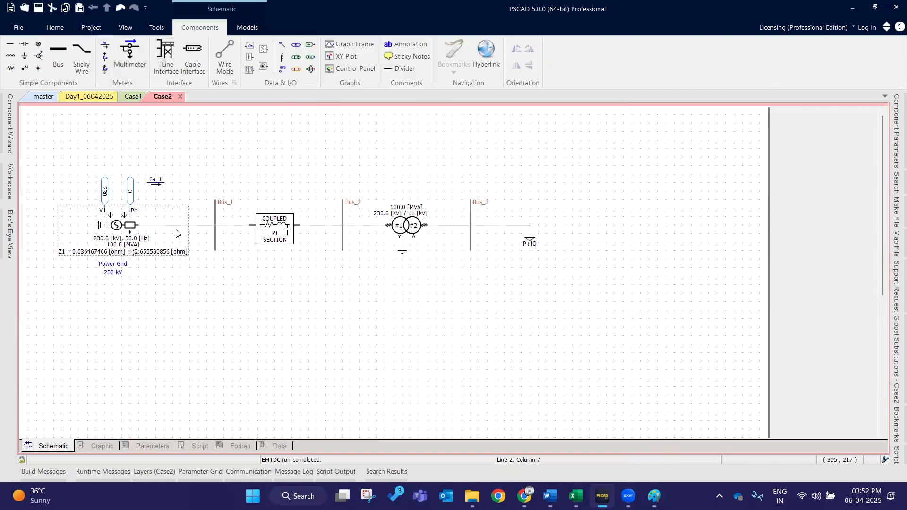
{"action": "left_click", "coordinate": [176, 226]}
{"action": "left_click_drag", "start_coordinate": [181, 223], "coordinate": [176, 225]}
{"action": "left_click_drag", "start_coordinate": [161, 181], "coordinate": [186, 223]}
{"action": "left_click", "coordinate": [282, 348]}
Wire the ammeter's output to Bus_1 and remove the stray wire below the coupled PI section.
{"action": "key", "text": "ctrl+w"}
{"action": "left_click", "coordinate": [191, 226]}
{"action": "left_click", "coordinate": [336, 381]}
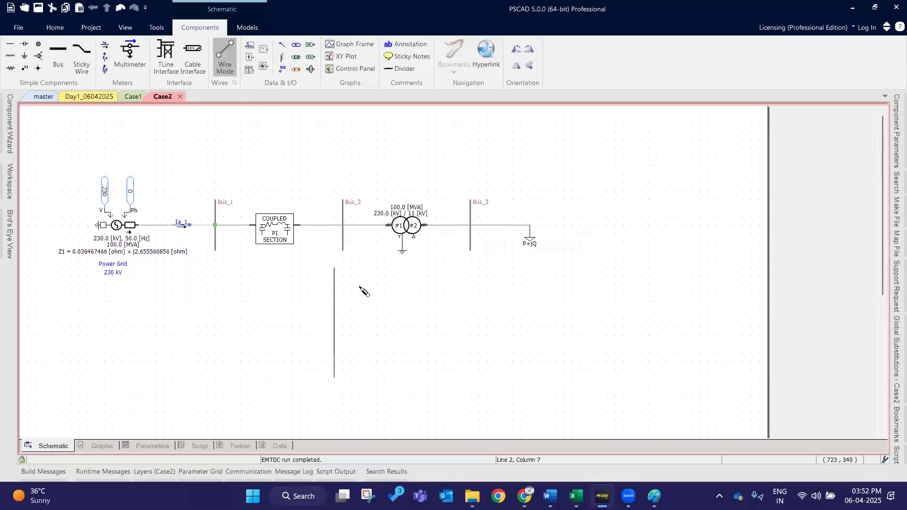
{"action": "key", "text": "Escape"}
{"action": "key", "text": "Delete"}
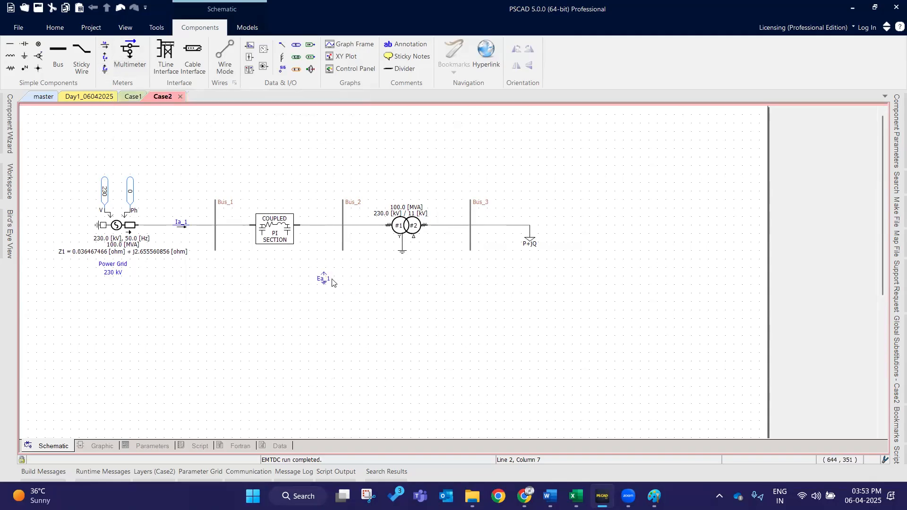
Attach one voltmeter to Bus_2 and another to Bus_3.
{"action": "left_click", "coordinate": [334, 297]}
{"action": "left_click_drag", "start_coordinate": [334, 298], "coordinate": [337, 231]}
{"action": "left_click", "coordinate": [105, 70]}
{"action": "left_click", "coordinate": [450, 259]}
{"action": "left_click_drag", "start_coordinate": [456, 246], "coordinate": [469, 230]}
{"action": "left_click", "coordinate": [448, 307]}
Place a data signal label below the power grid source and name it Ia_1.
{"action": "left_click", "coordinate": [254, 58]}
{"action": "left_click", "coordinate": [122, 310]}
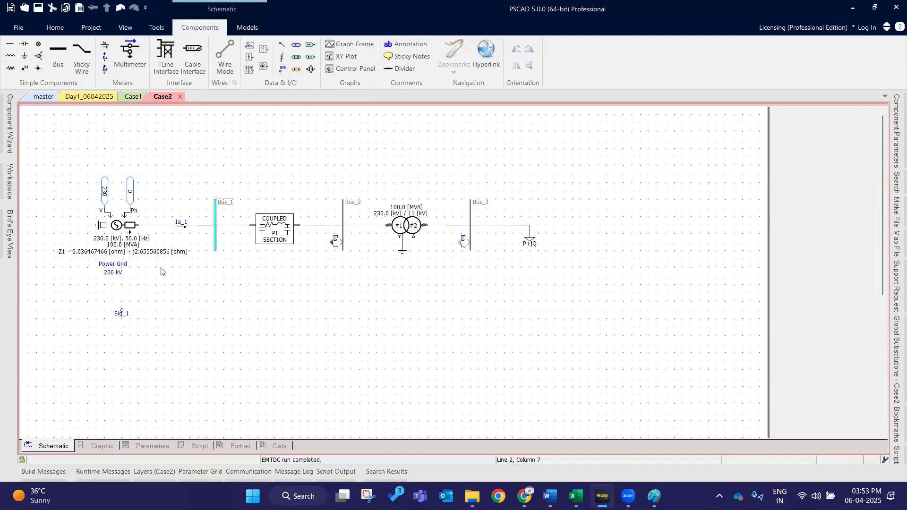
{"action": "double_click", "coordinate": [125, 313]}
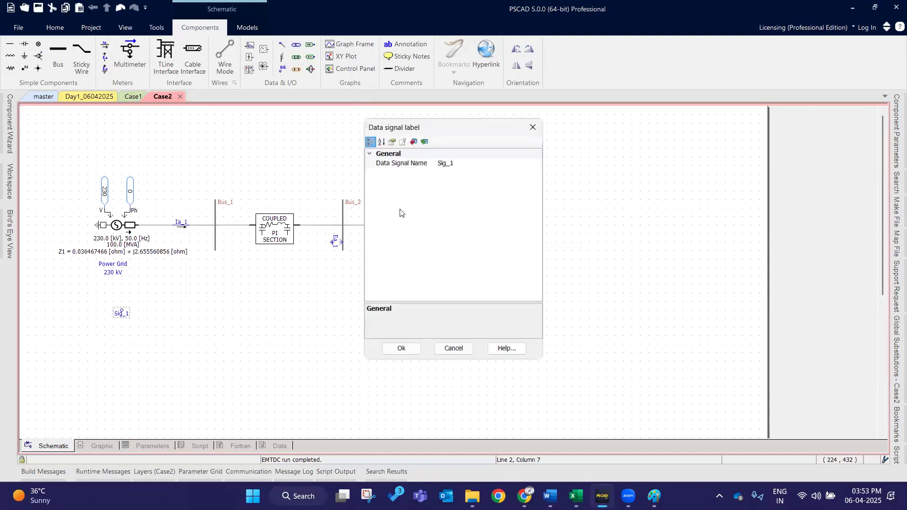
{"action": "left_click", "coordinate": [471, 162]}
{"action": "type", "text": "Ia"}
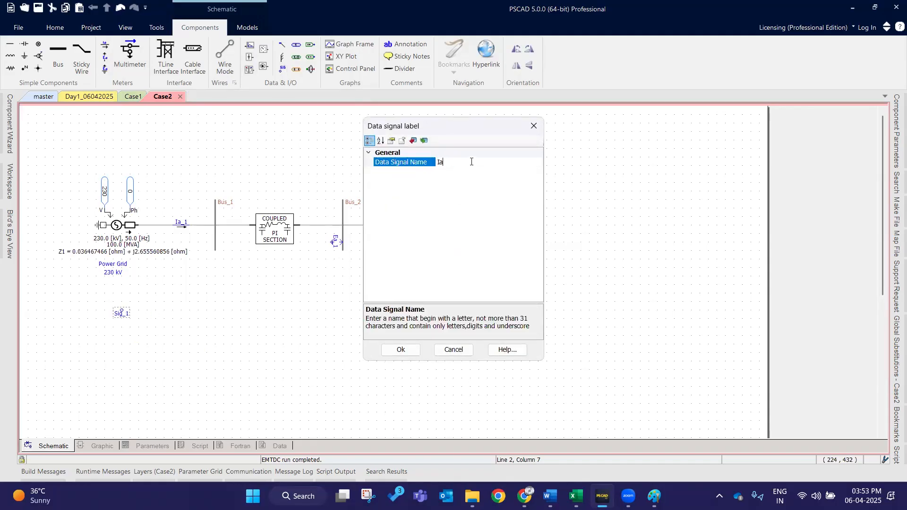
{"action": "type", "text": "_1"}
{"action": "key", "text": "Return"}
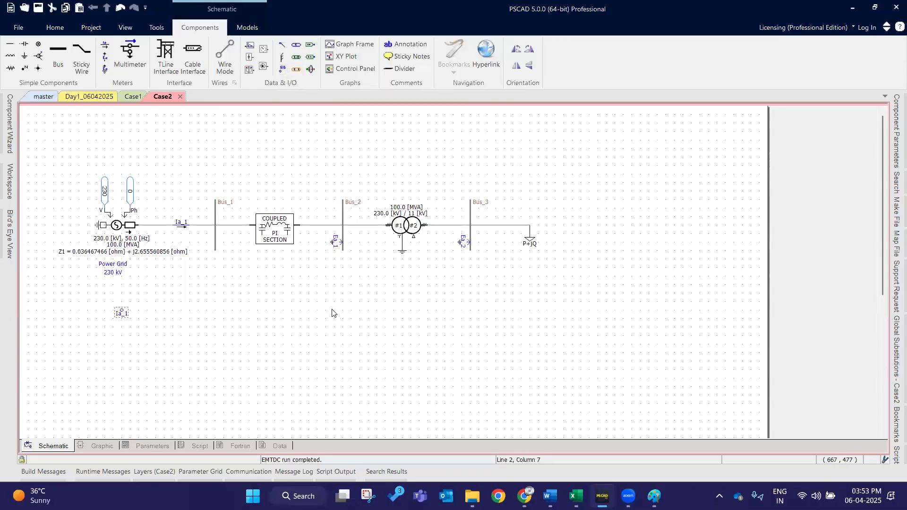
Place a data signal label below Bus_2 and name it Ea_1.
{"action": "left_click", "coordinate": [281, 74]}
{"action": "double_click", "coordinate": [311, 298]}
{"action": "left_click", "coordinate": [467, 162]}
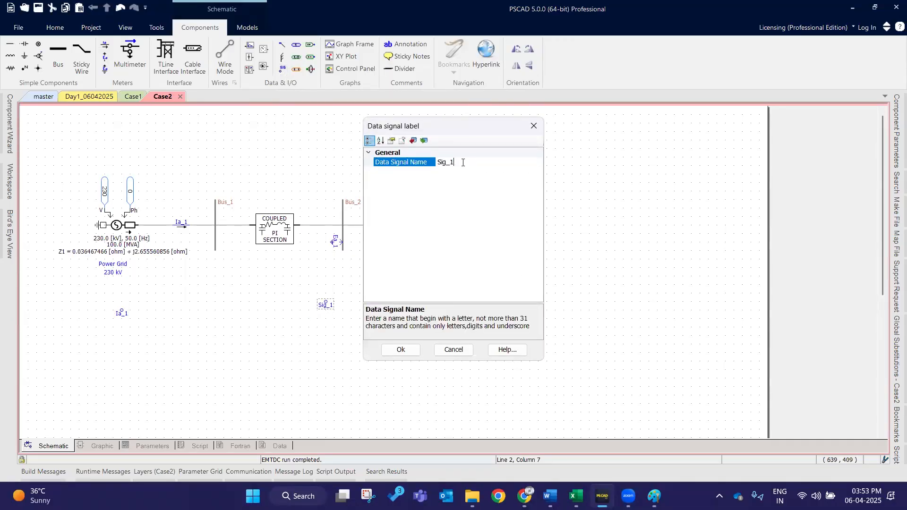
{"action": "type", "text": "Ea_1"}
{"action": "key", "text": "Return"}
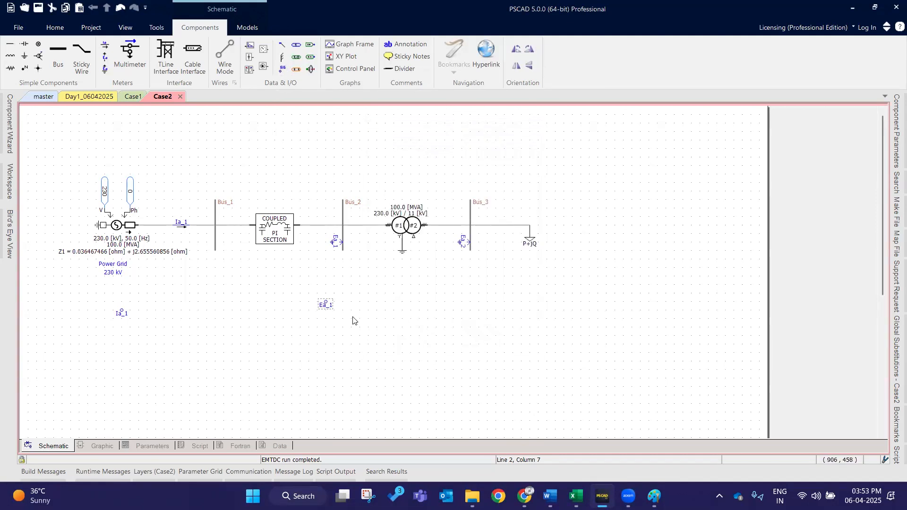
Paste a data label below Bus_3, rename it Ea_2, and align the Ia_1 label beneath the ammeter.
{"action": "left_click", "coordinate": [457, 303]}
{"action": "key", "text": "ctrl+v"}
{"action": "left_click_drag", "start_coordinate": [455, 303], "coordinate": [463, 306]}
{"action": "left_click", "coordinate": [458, 308]}
{"action": "double_click", "coordinate": [463, 306]}
{"action": "left_click", "coordinate": [470, 162]}
{"action": "type", "text": "2"}
{"action": "key", "text": "Return"}
{"action": "left_click_drag", "start_coordinate": [123, 317], "coordinate": [183, 309]}
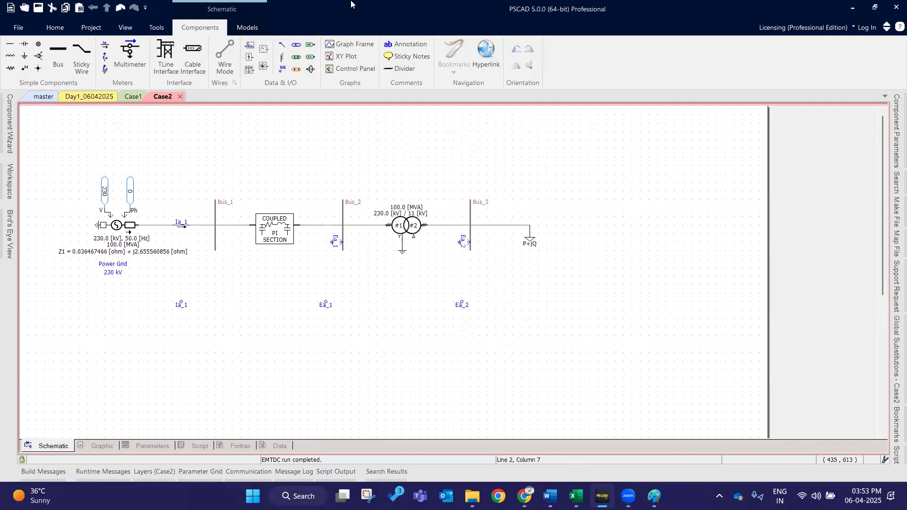
Place an output channel beside each of the data labels Ia_1, Ea_1 and Ea_2.
{"action": "left_click", "coordinate": [250, 45]}
{"action": "left_click", "coordinate": [215, 305]}
{"action": "left_click_drag", "start_coordinate": [215, 304], "coordinate": [216, 297]}
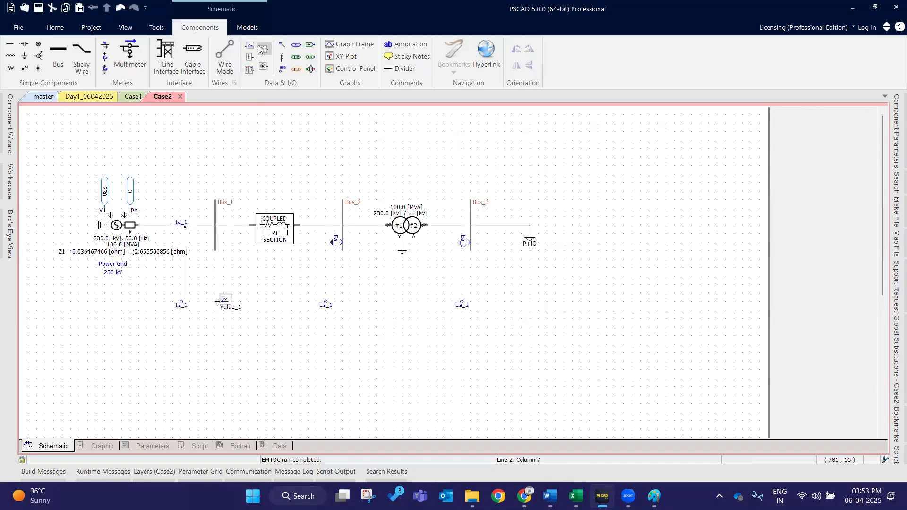
{"action": "left_click", "coordinate": [371, 301]}
{"action": "left_click", "coordinate": [249, 45]}
{"action": "left_click", "coordinate": [497, 301]}
{"action": "left_click", "coordinate": [564, 374]}
Wire the Ia_1, Ea_1 and Ea_2 labels to their output channels.
{"action": "left_click", "coordinate": [224, 55]}
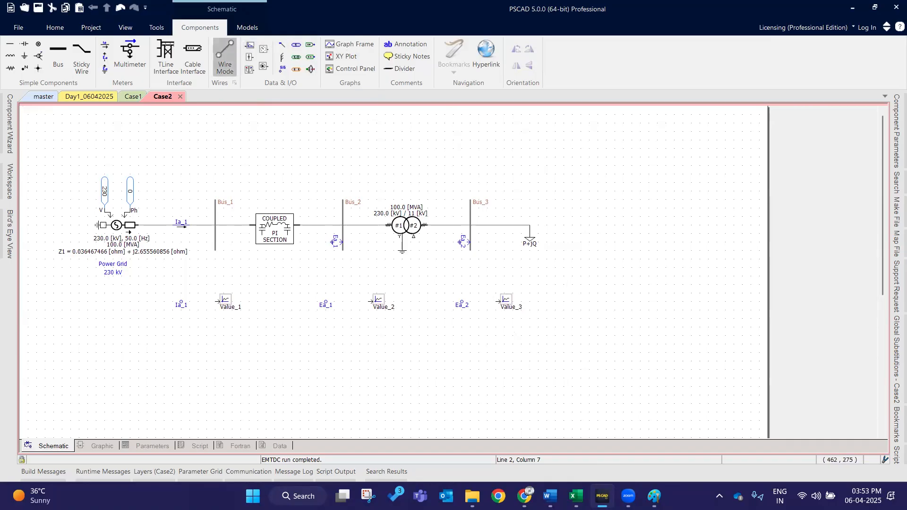
{"action": "left_click", "coordinate": [181, 302]}
{"action": "right_click", "coordinate": [215, 301]}
{"action": "left_click", "coordinate": [327, 304]}
{"action": "right_click", "coordinate": [376, 304]}
{"action": "left_click", "coordinate": [462, 302]}
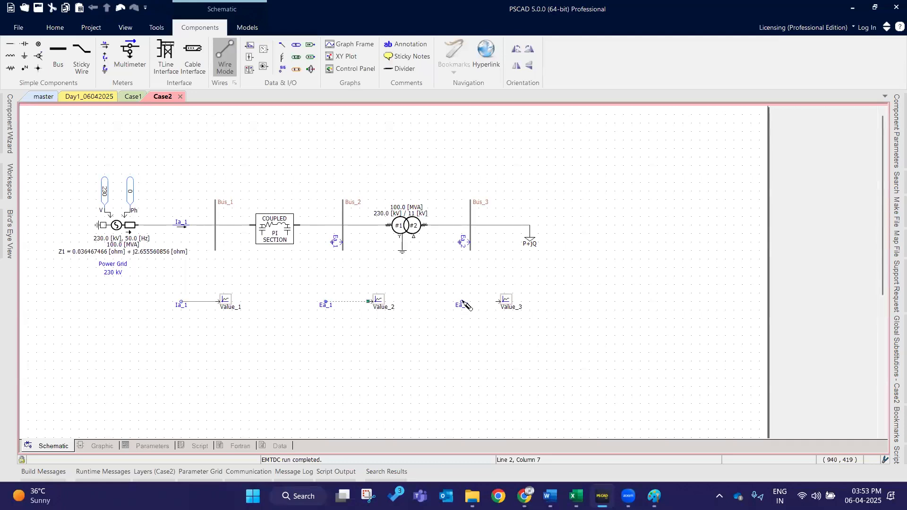
{"action": "right_click", "coordinate": [499, 305]}
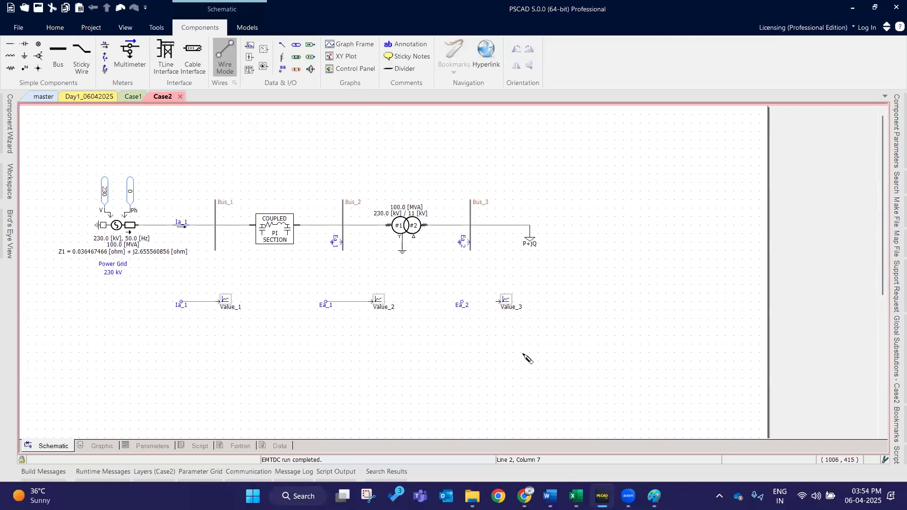
{"action": "key", "text": "Escape"}
Add an overlay graph for the Ia_1 output channel and place it below the power grid source.
{"action": "scroll", "coordinate": [237, 203], "scroll_direction": "down", "scroll_amount": 1}
{"action": "scroll", "coordinate": [237, 203], "scroll_direction": "down", "scroll_amount": 1}
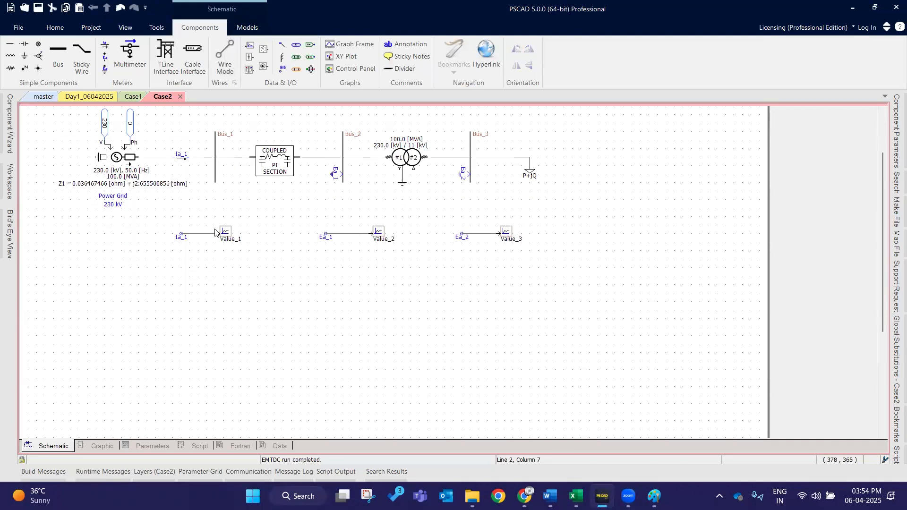
{"action": "right_click", "coordinate": [236, 245]}
{"action": "mouse_move", "coordinate": [337, 404]}
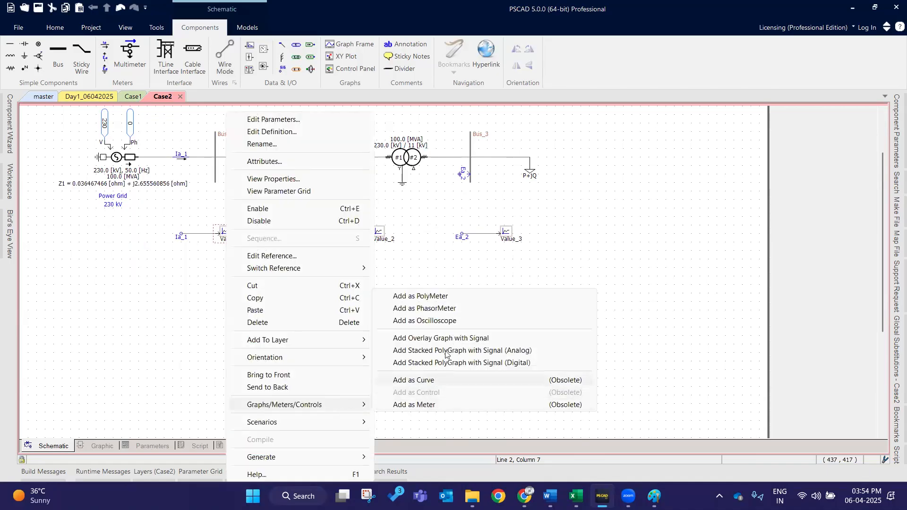
{"action": "left_click", "coordinate": [415, 339]}
{"action": "left_click_drag", "start_coordinate": [37, 263], "coordinate": [25, 273]}
Add overlay graphs for the Ea_1 and Ea_2 output channels, aligning the Ea_1 graph beside the Ia_1 graph.
{"action": "right_click", "coordinate": [393, 234]}
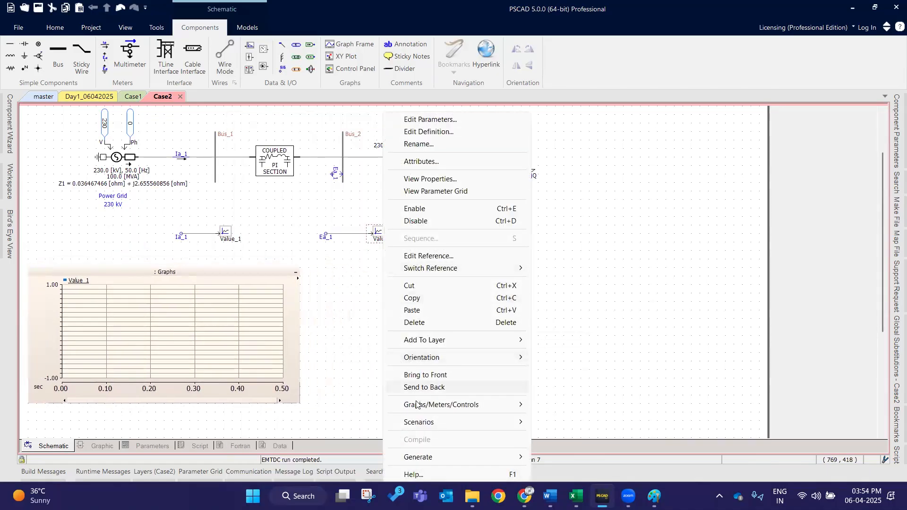
{"action": "mouse_move", "coordinate": [416, 409]}
{"action": "left_click", "coordinate": [597, 339]}
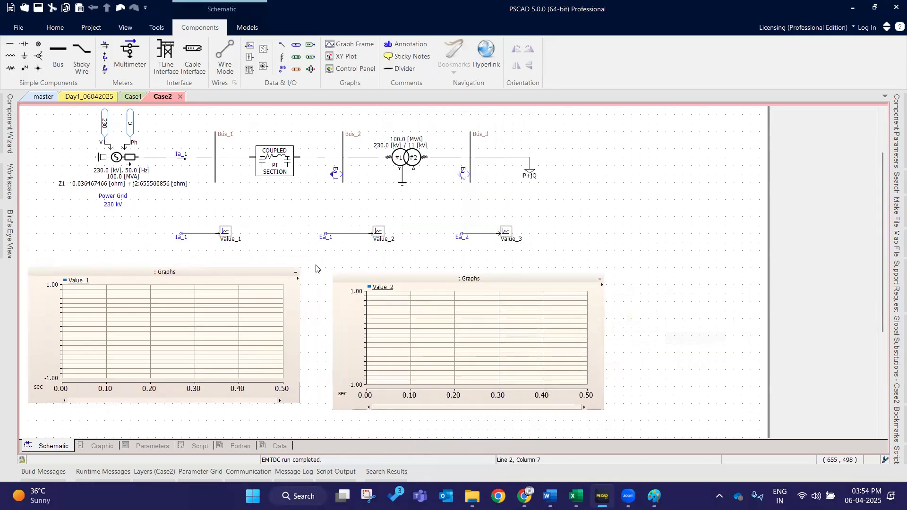
{"action": "left_click_drag", "start_coordinate": [315, 268], "coordinate": [317, 273]}
{"action": "right_click", "coordinate": [506, 232]}
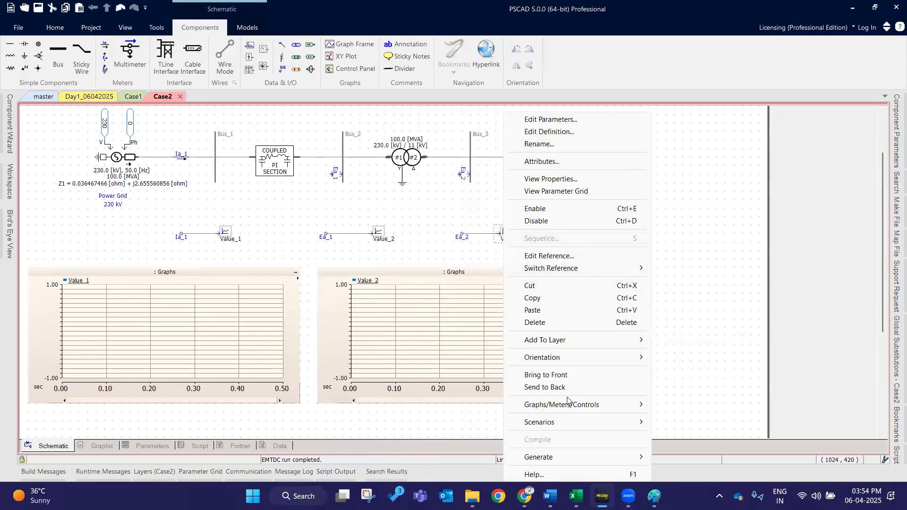
{"action": "mouse_move", "coordinate": [570, 406]}
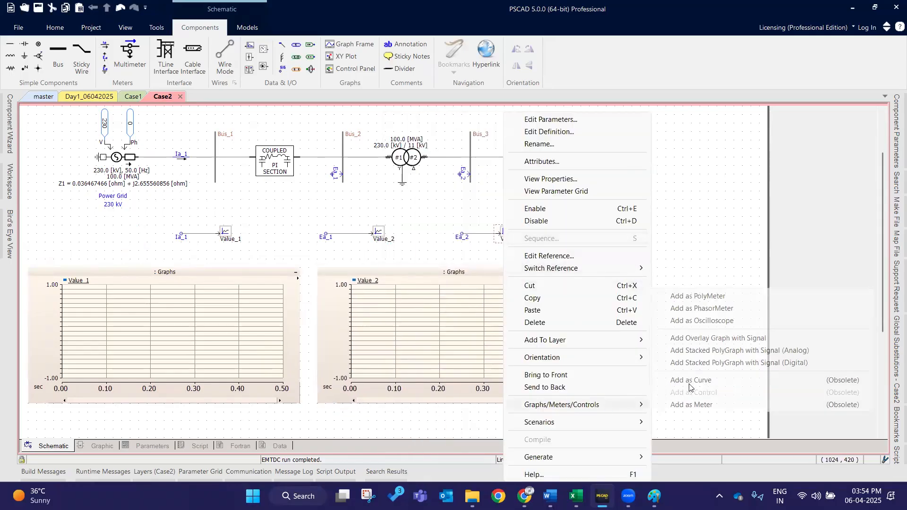
{"action": "left_click", "coordinate": [690, 340]}
{"action": "scroll", "coordinate": [420, 330], "scroll_direction": "down", "scroll_amount": 6}
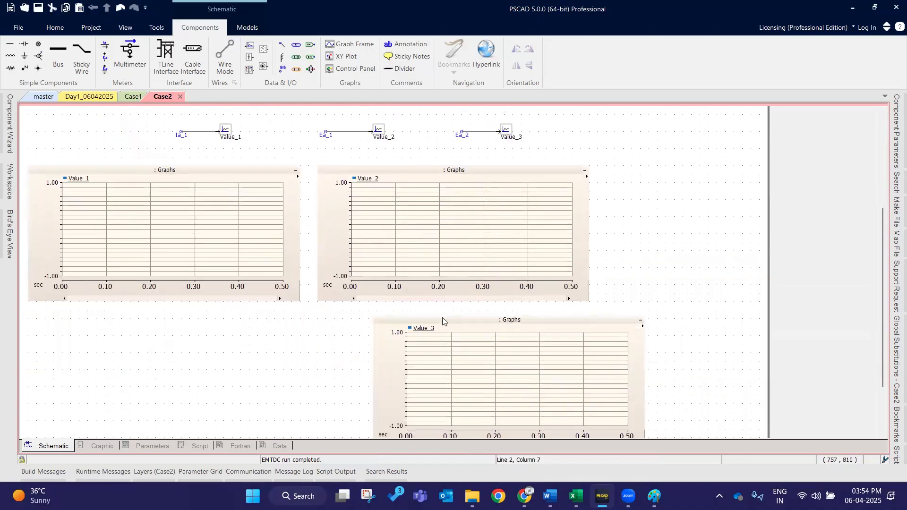
Set the schematic's paper size to B/A3 (11x17).
{"action": "left_click", "coordinate": [125, 29]}
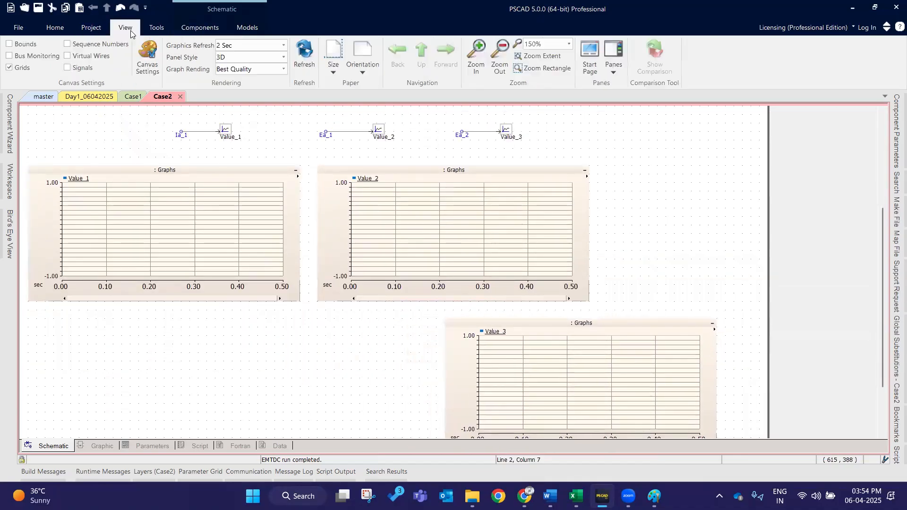
{"action": "left_click", "coordinate": [334, 69]}
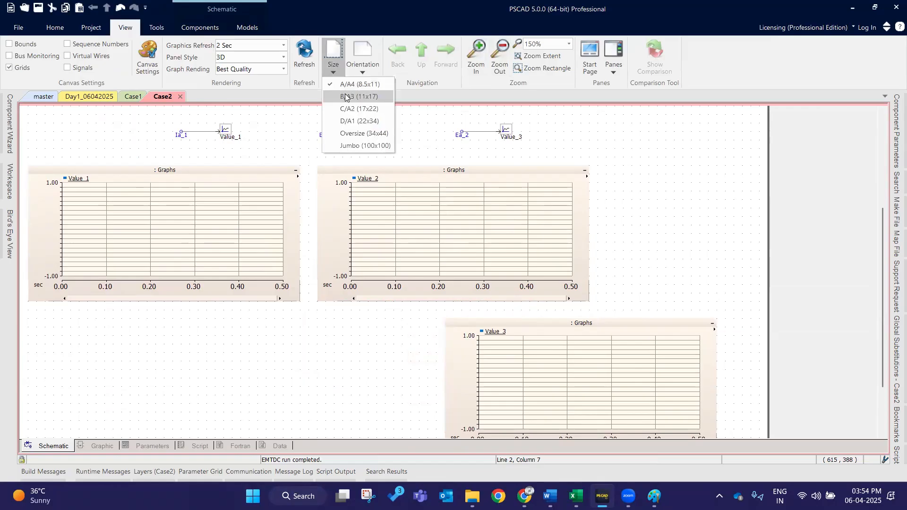
{"action": "left_click", "coordinate": [346, 97]}
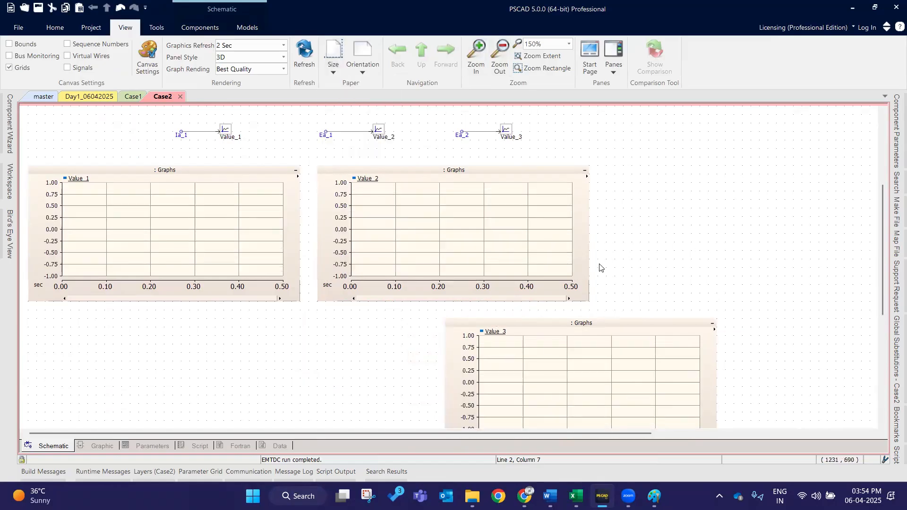
Move the Ea_2 graph beside the Ea_1 graph so all three graphs line up in one row.
{"action": "scroll", "coordinate": [603, 267], "scroll_direction": "down", "scroll_amount": 2}
{"action": "scroll", "coordinate": [466, 320], "scroll_direction": "up", "scroll_amount": 1}
{"action": "left_click_drag", "start_coordinate": [409, 322], "coordinate": [520, 220]}
{"action": "scroll", "coordinate": [212, 314], "scroll_direction": "up", "scroll_amount": 2}
{"action": "scroll", "coordinate": [213, 315], "scroll_direction": "up", "scroll_amount": 1}
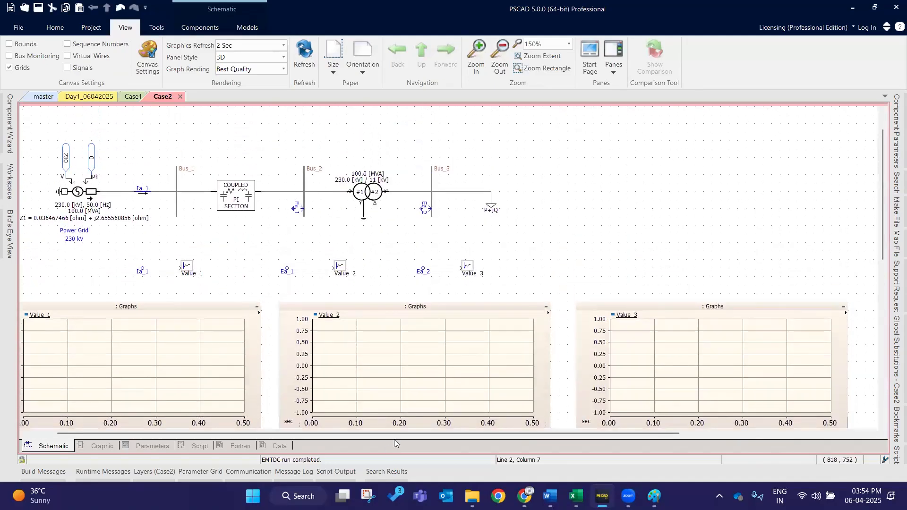
{"action": "left_click_drag", "start_coordinate": [394, 433], "coordinate": [350, 426]}
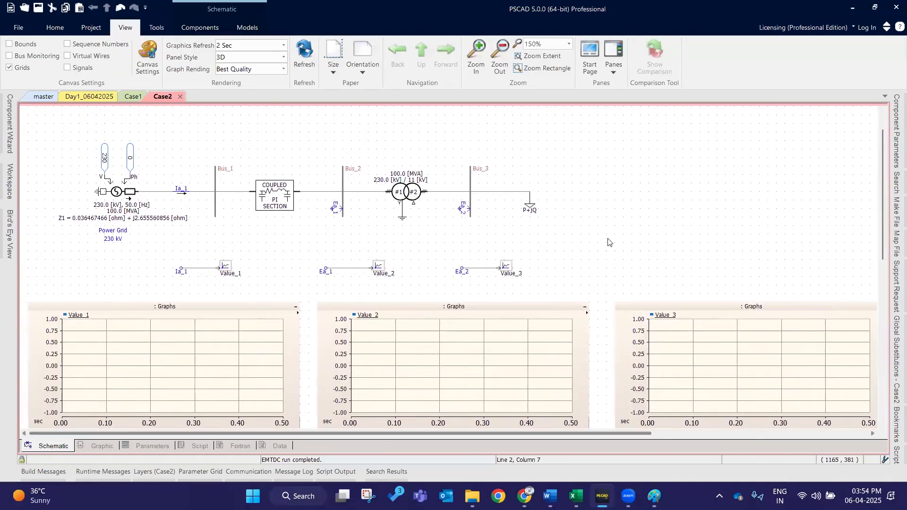
{"action": "scroll", "coordinate": [608, 242], "scroll_direction": "down", "scroll_amount": 1}
{"action": "left_click_drag", "start_coordinate": [503, 433], "coordinate": [507, 432]}
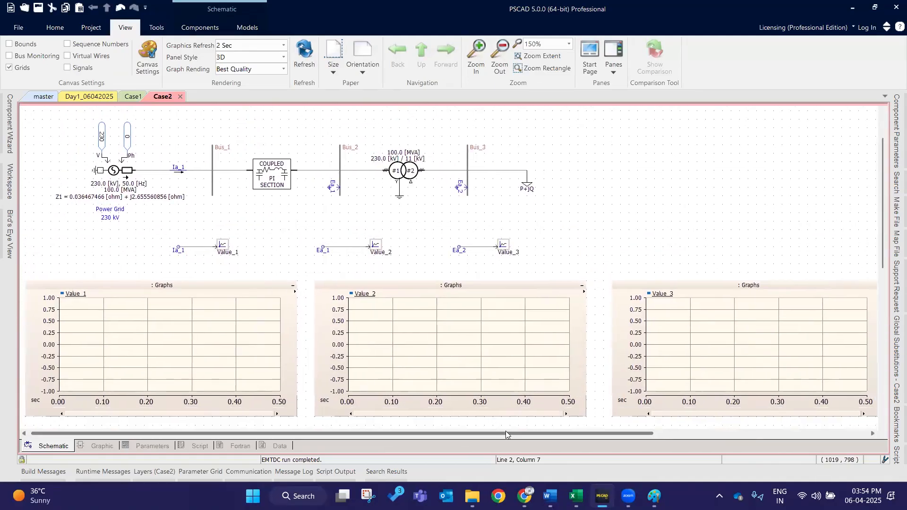
Build the Case2 project.
{"action": "left_click", "coordinate": [54, 27]}
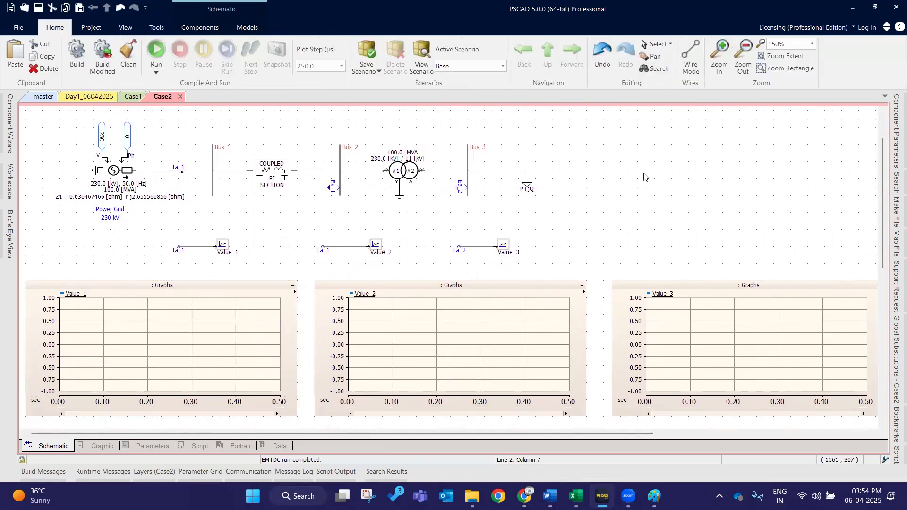
{"action": "left_click", "coordinate": [78, 56]}
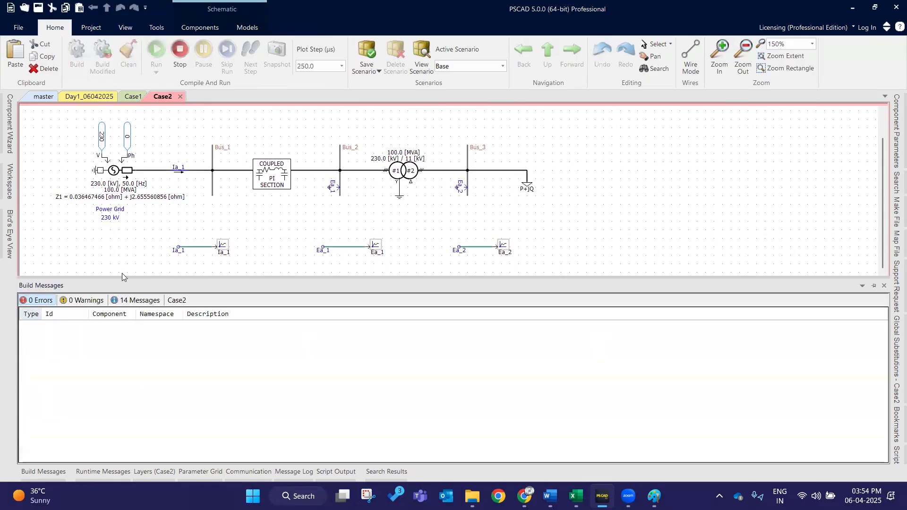
Run the Case2 simulation and fit the Y axes of the Ia_1, Ea_1 and Ea_2 graphs to their waveforms.
{"action": "left_click", "coordinate": [124, 302]}
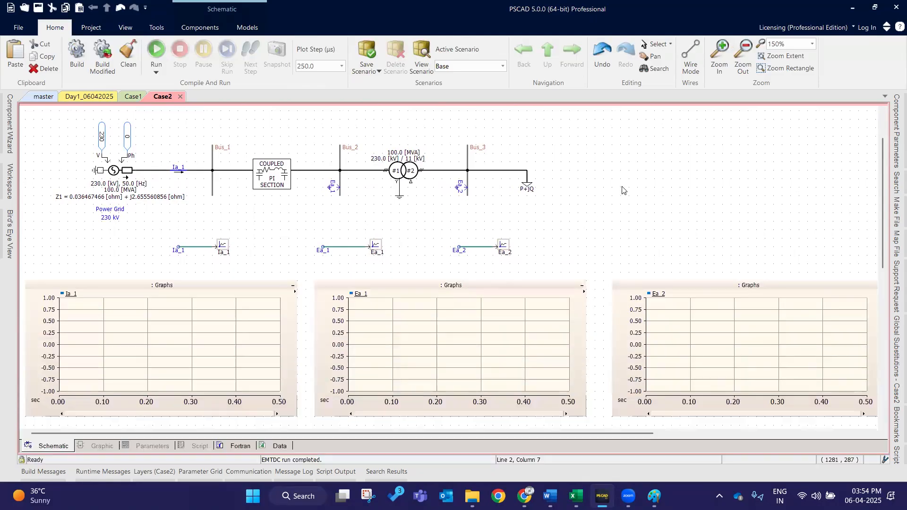
{"action": "left_click", "coordinate": [157, 50]}
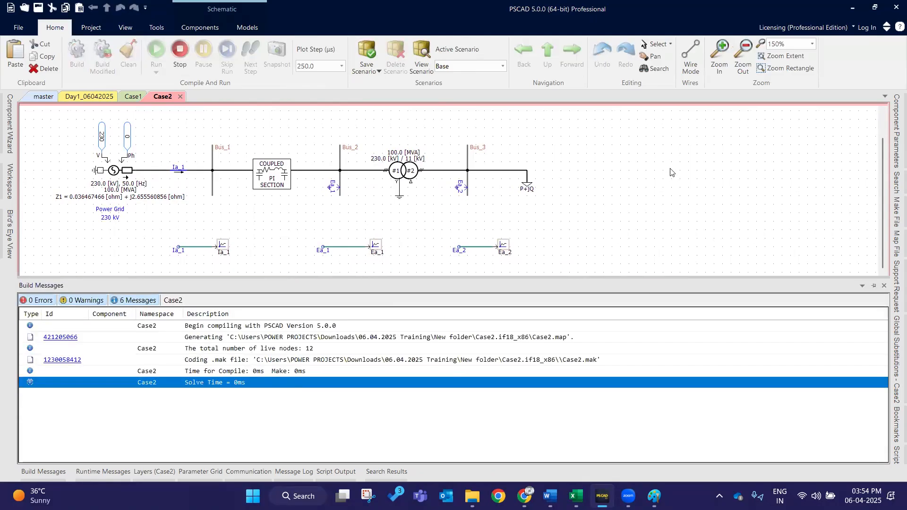
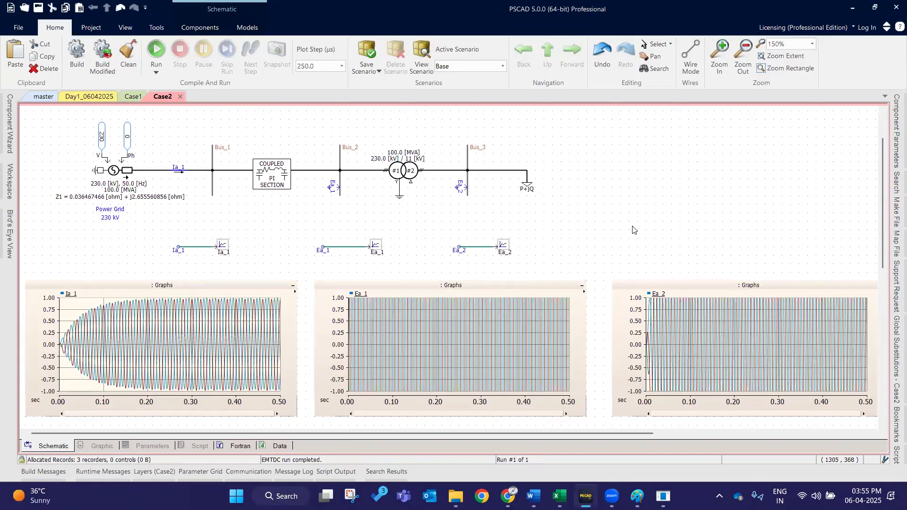
{"action": "scroll", "coordinate": [633, 230], "scroll_direction": "down", "scroll_amount": 1}
{"action": "left_click", "coordinate": [693, 242]}
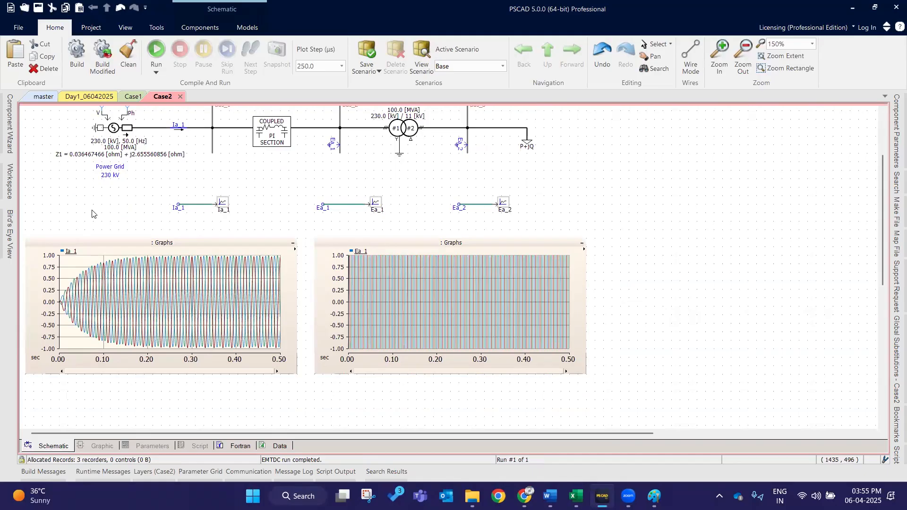
{"action": "left_click", "coordinate": [105, 243]}
{"action": "left_click", "coordinate": [405, 243]}
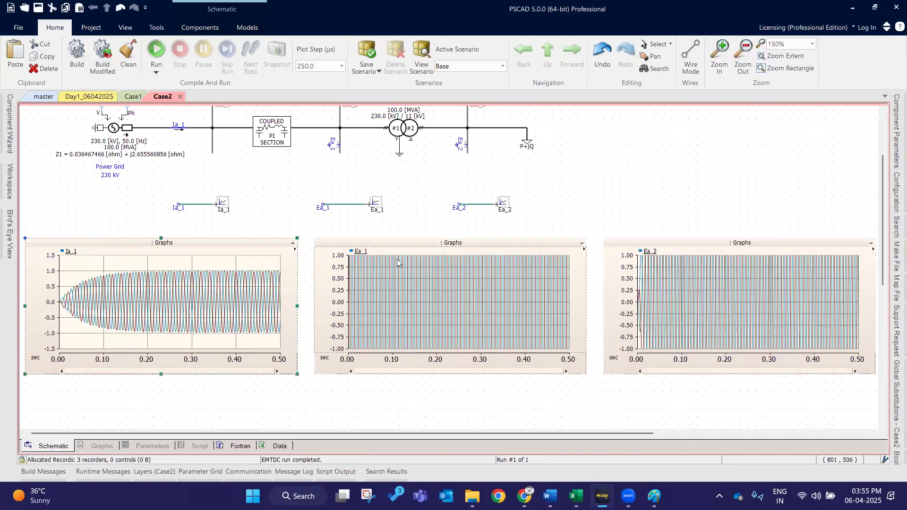
{"action": "left_click", "coordinate": [639, 243]}
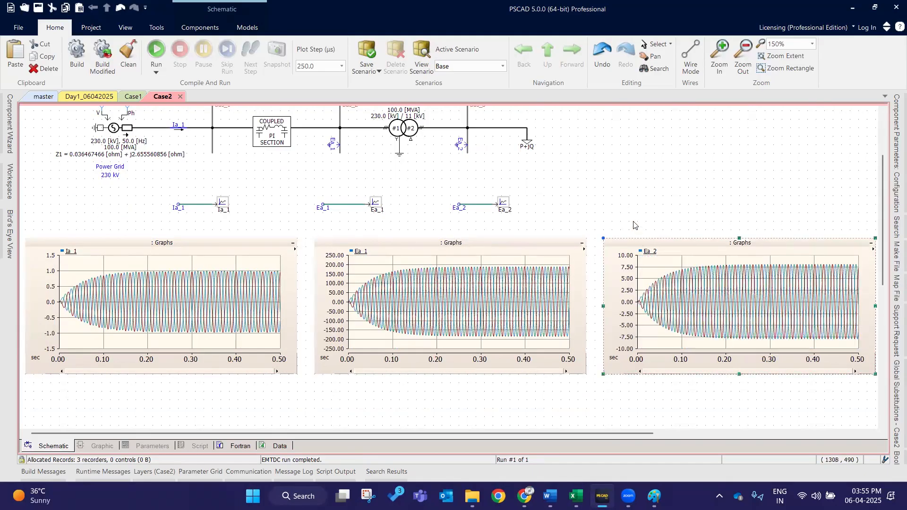
Move the Ea_1 voltage meter to Bus_1 and the Ea_2 voltage meter to Bus_2.
{"action": "left_click_drag", "start_coordinate": [525, 436], "coordinate": [378, 418]}
{"action": "scroll", "coordinate": [194, 178], "scroll_direction": "up", "scroll_amount": 1}
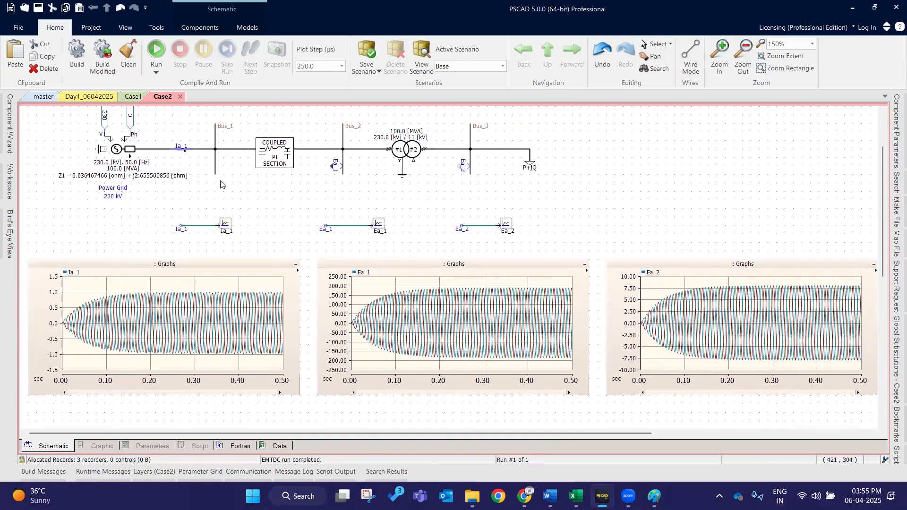
{"action": "left_click_drag", "start_coordinate": [228, 202], "coordinate": [207, 168]}
{"action": "left_click_drag", "start_coordinate": [463, 165], "coordinate": [335, 166]}
Add a rotated voltage meter for the signal Ea_3 and attach it to Bus_3.
{"action": "left_click", "coordinate": [177, 26]}
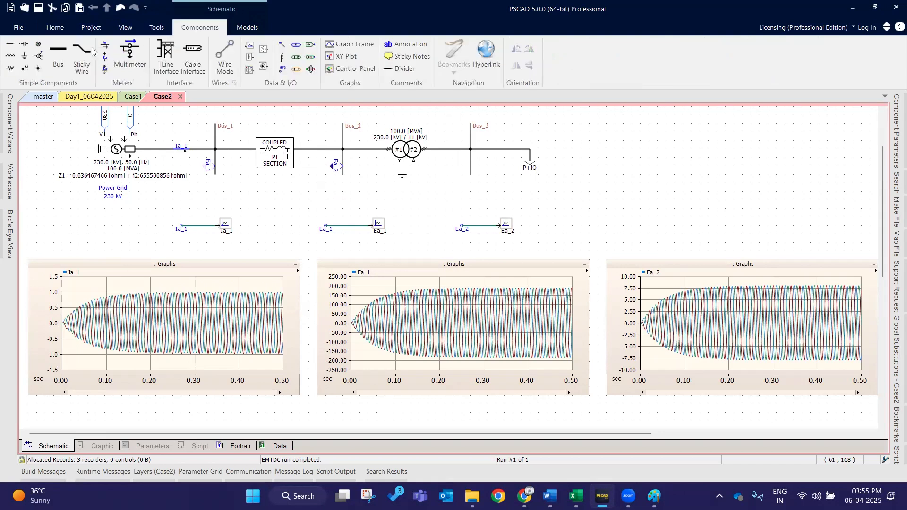
{"action": "left_click", "coordinate": [448, 183]}
{"action": "key", "text": "ctrl+r"}
{"action": "mouse_move", "coordinate": [444, 176]}
{"action": "left_mouse_down"}
{"action": "mouse_move", "coordinate": [462, 175]}
{"action": "mouse_move", "coordinate": [454, 162]}
{"action": "left_mouse_up"}
Copy the Ea_2 label with its wire and output channel, paste it alongside, and rename the copy's data signal as Ea_3.
{"action": "left_click", "coordinate": [437, 211]}
{"action": "left_click_drag", "start_coordinate": [537, 242], "coordinate": [534, 242]}
{"action": "key", "text": "ctrl+c"}
{"action": "key", "text": "ctrl+v"}
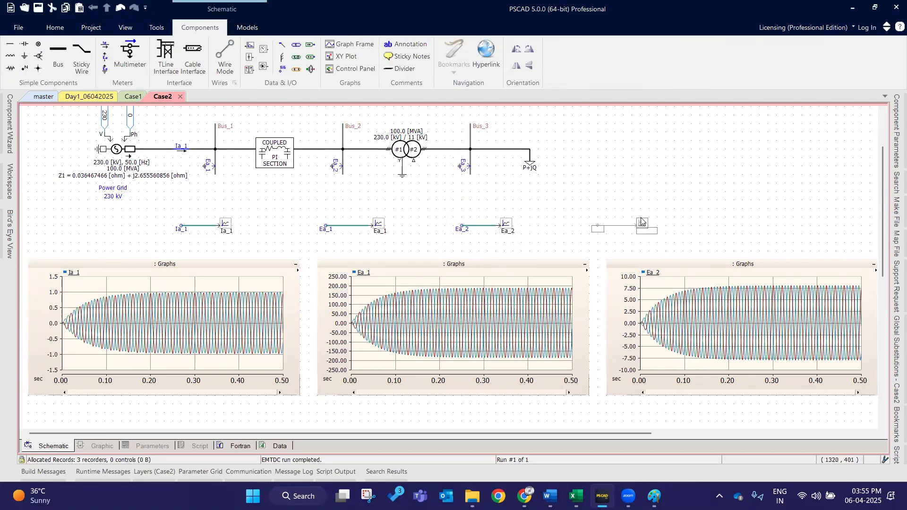
{"action": "left_click", "coordinate": [642, 222]}
{"action": "double_click", "coordinate": [598, 229]}
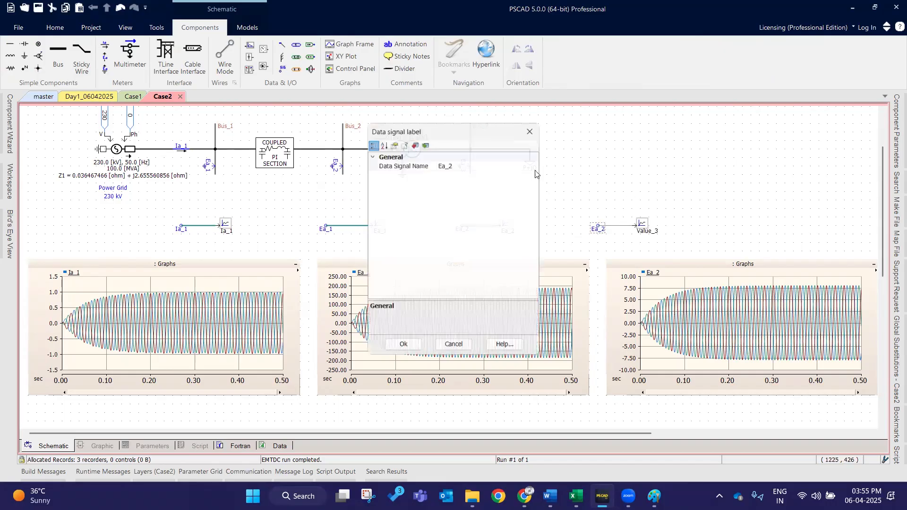
{"action": "left_click", "coordinate": [470, 165]}
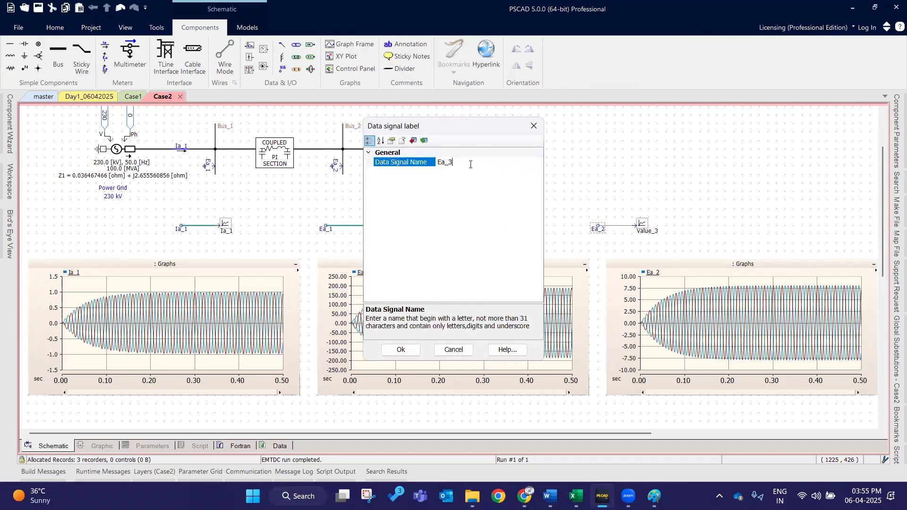
{"action": "key", "text": "Return"}
{"action": "left_click", "coordinate": [641, 149]}
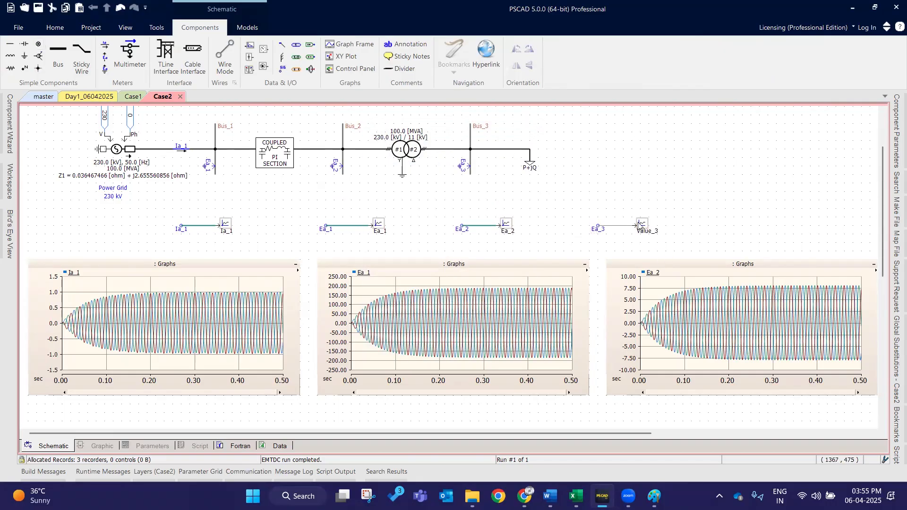
Add an overlay graph with signal for the output channel connected to the Ea_3 label.
{"action": "scroll", "coordinate": [641, 229], "scroll_direction": "down", "scroll_amount": 1}
{"action": "left_click", "coordinate": [640, 202]}
{"action": "mouse_move", "coordinate": [722, 405]}
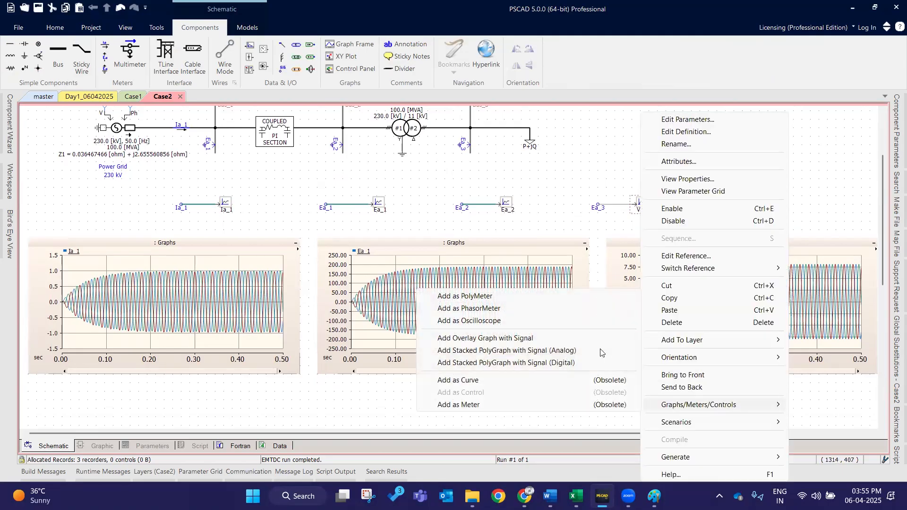
{"action": "left_click", "coordinate": [532, 338]}
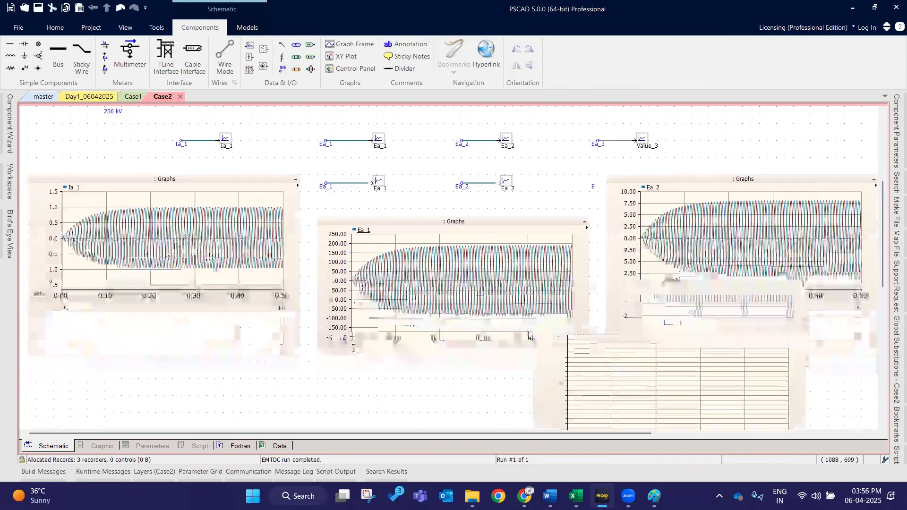
Arrange the graphs in two rows, with Ea_2 under Ia_1 and the new channel's graph under Ea_1.
{"action": "left_click", "coordinate": [326, 310]}
{"action": "left_click_drag", "start_coordinate": [671, 158], "coordinate": [102, 308]}
{"action": "left_click_drag", "start_coordinate": [367, 309], "coordinate": [358, 310]}
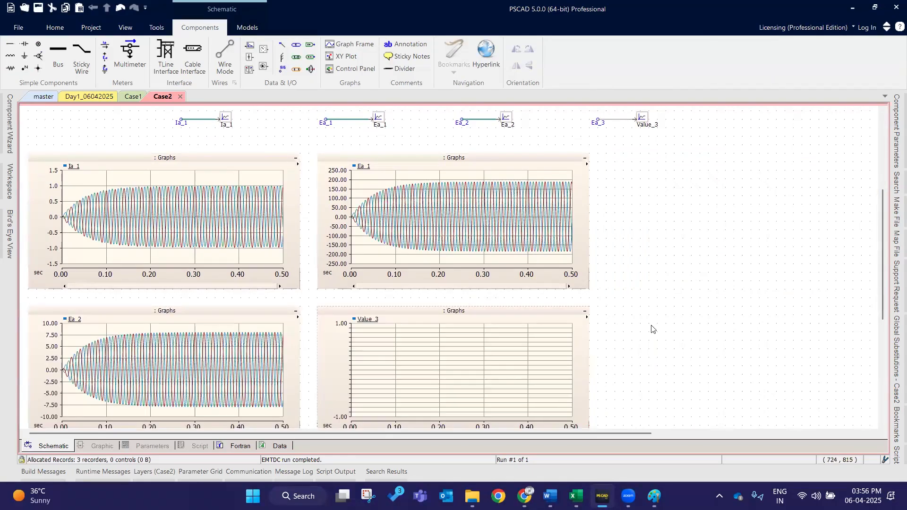
Move the Ia_1, Ea_1, Ea_2 and Ea_3 labels with their output channels into a vertical stack beside the load.
{"action": "scroll", "coordinate": [121, 230], "scroll_direction": "up", "scroll_amount": 3}
{"action": "left_click_drag", "start_coordinate": [165, 229], "coordinate": [613, 128]}
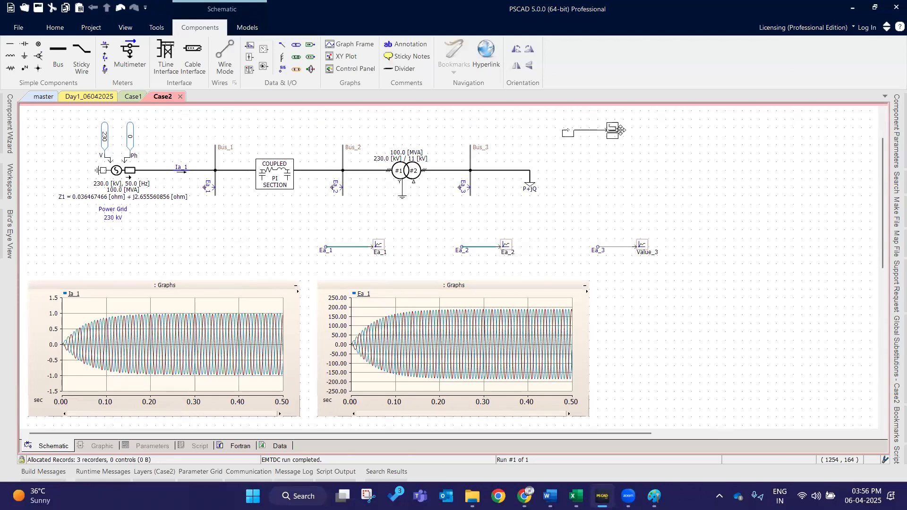
{"action": "left_click_drag", "start_coordinate": [289, 232], "coordinate": [406, 263]}
{"action": "left_click_drag", "start_coordinate": [365, 243], "coordinate": [617, 153]}
{"action": "left_click_drag", "start_coordinate": [445, 234], "coordinate": [617, 179]}
{"action": "left_click_drag", "start_coordinate": [587, 237], "coordinate": [662, 282]}
{"action": "left_click_drag", "start_coordinate": [642, 251], "coordinate": [617, 208]}
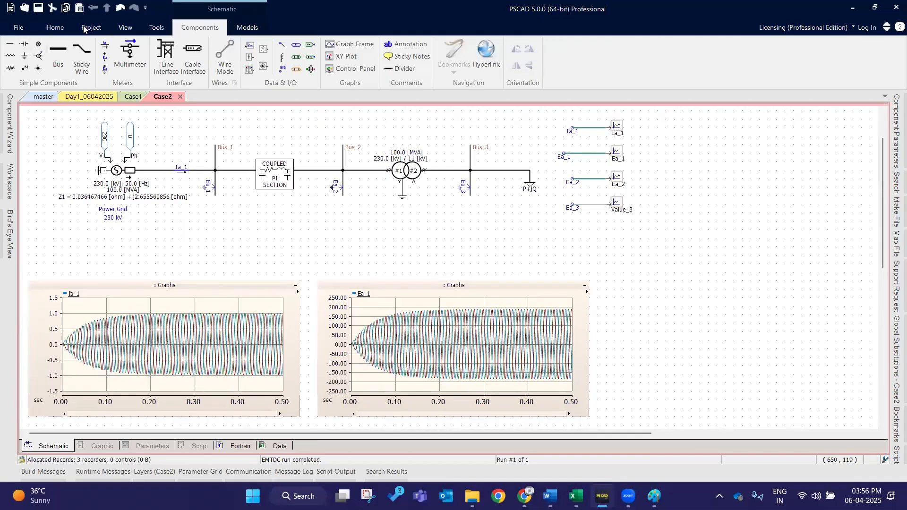
Build and run the Case2 simulation with the Ea_3 channel included.
{"action": "left_click", "coordinate": [57, 27]}
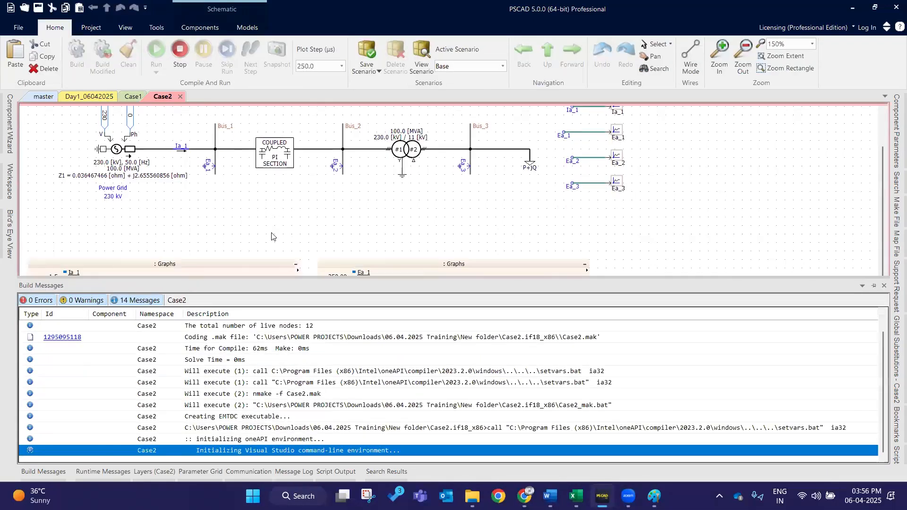
{"action": "scroll", "coordinate": [272, 237], "scroll_direction": "down", "scroll_amount": 5}
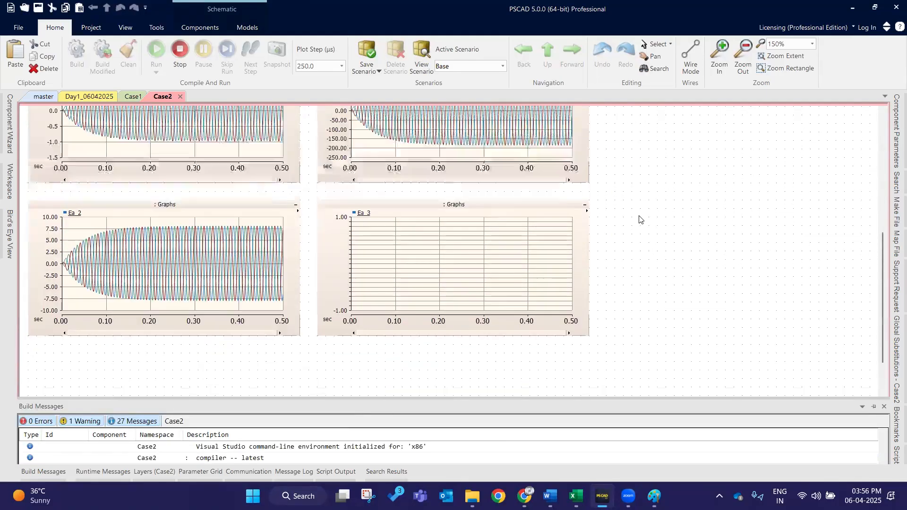
{"action": "scroll", "coordinate": [224, 222], "scroll_direction": "up", "scroll_amount": 6}
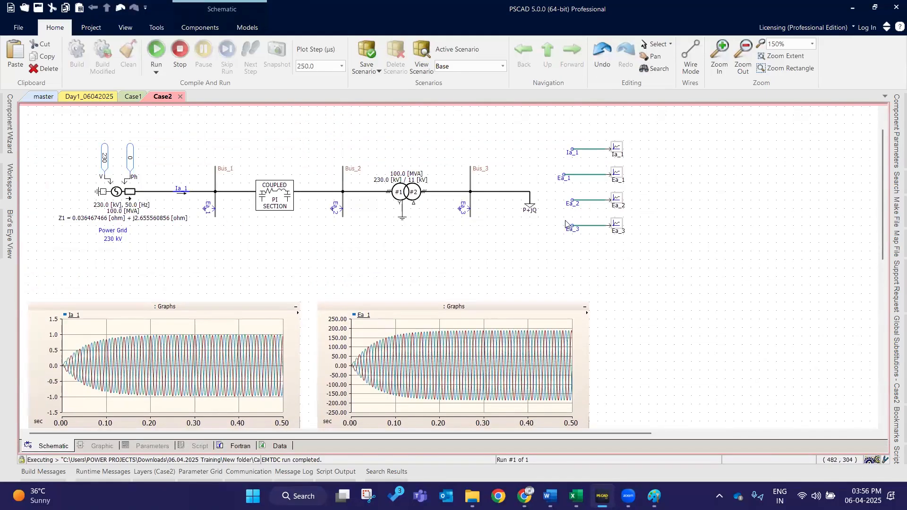
{"action": "scroll", "coordinate": [481, 223], "scroll_direction": "down", "scroll_amount": 4}
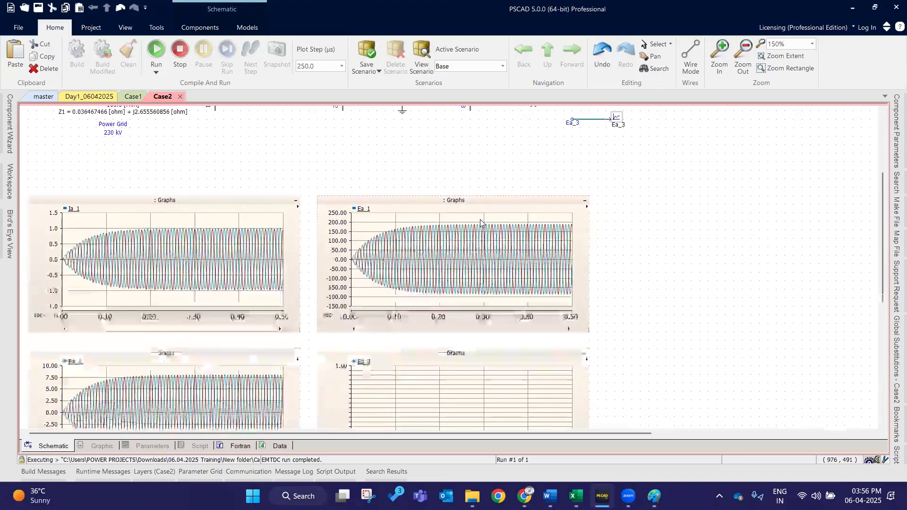
{"action": "left_click", "coordinate": [156, 49]}
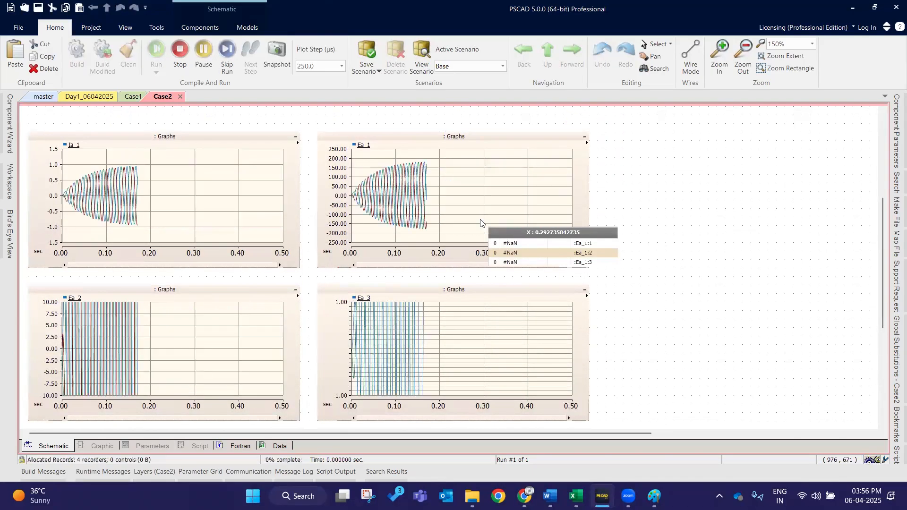
Fit the Y axes of the Ea_3 and Ea_2 graphs to their waveforms.
{"action": "left_click", "coordinate": [208, 134]}
{"action": "left_click", "coordinate": [401, 289]}
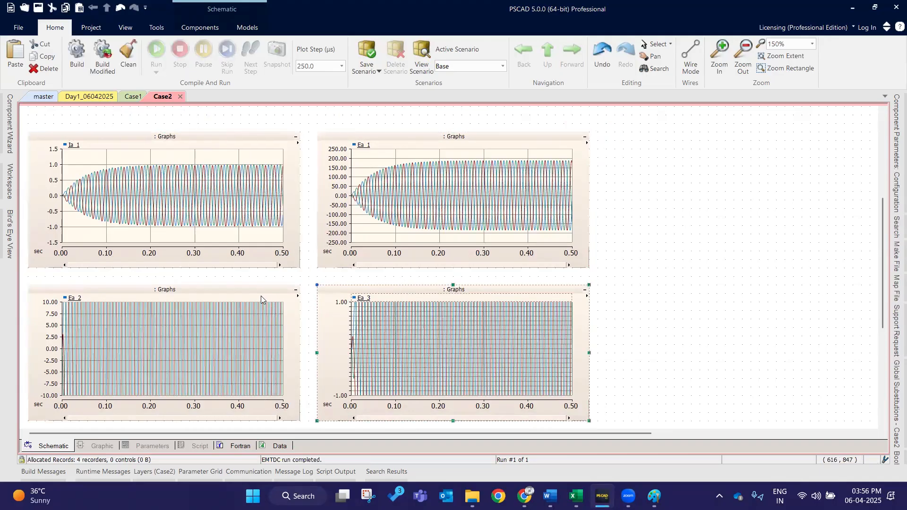
{"action": "key", "text": "y"}
{"action": "left_click", "coordinate": [240, 289]}
{"action": "key", "text": "y"}
{"action": "left_click", "coordinate": [385, 295]}
{"action": "left_click", "coordinate": [841, 330]}
Set the line length of the coupled PI section between Bus_1 and Bus_2 to 400 km.
{"action": "scroll", "coordinate": [338, 274], "scroll_direction": "up", "scroll_amount": 5}
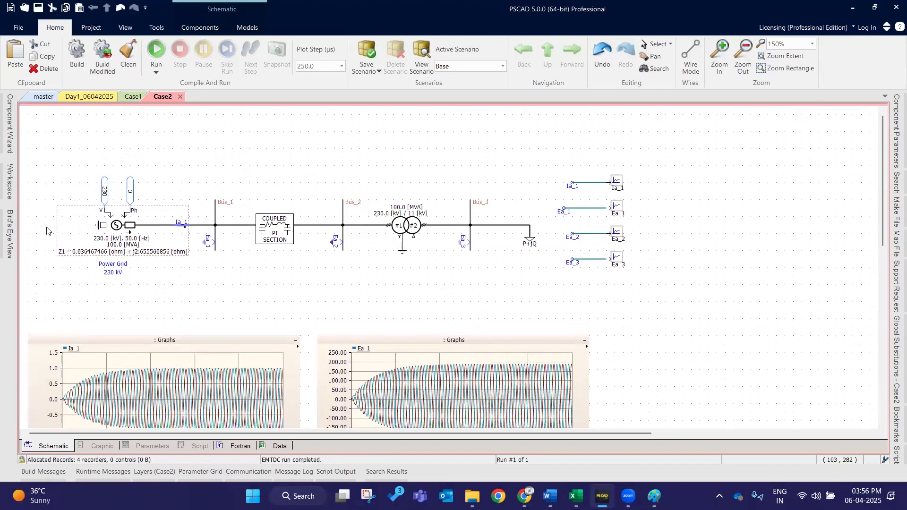
{"action": "scroll", "coordinate": [42, 225], "scroll_direction": "up", "scroll_amount": 1}
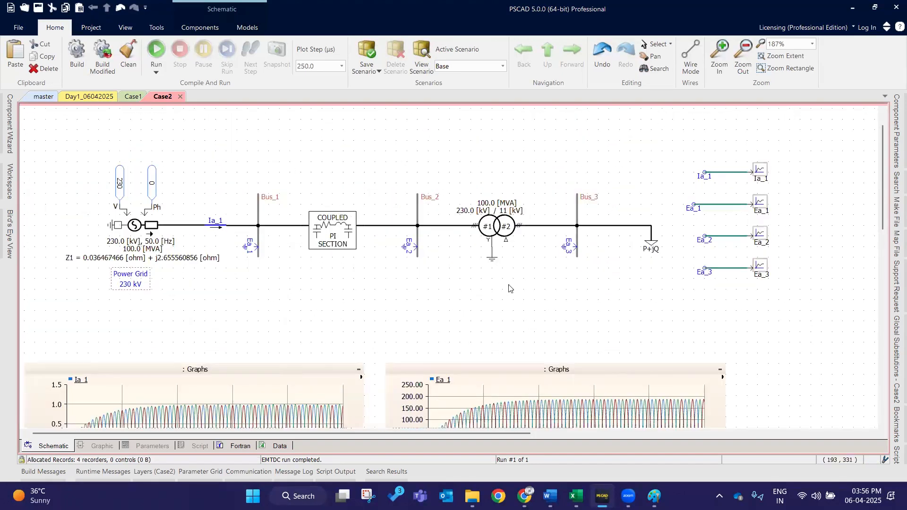
{"action": "left_click", "coordinate": [654, 251]}
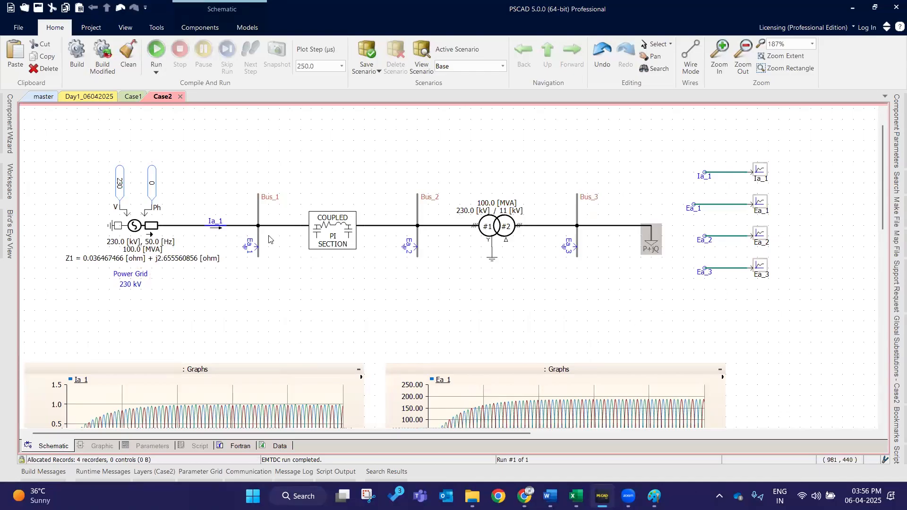
{"action": "left_click", "coordinate": [551, 200]}
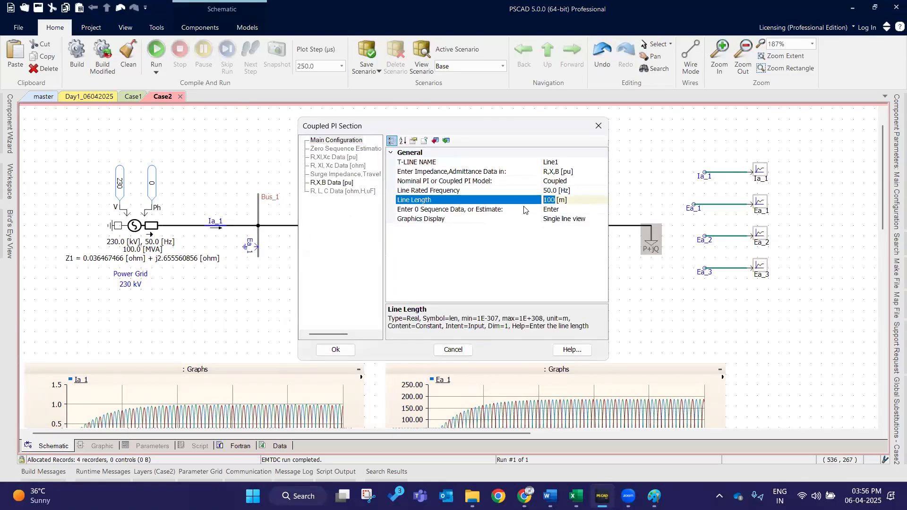
{"action": "type", "text": "400"}
{"action": "left_click", "coordinate": [558, 287]}
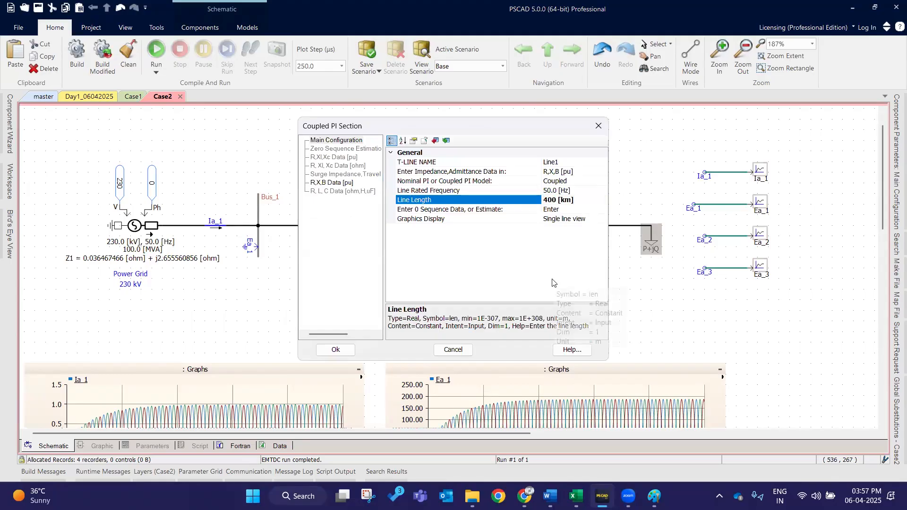
{"action": "left_click", "coordinate": [335, 350]}
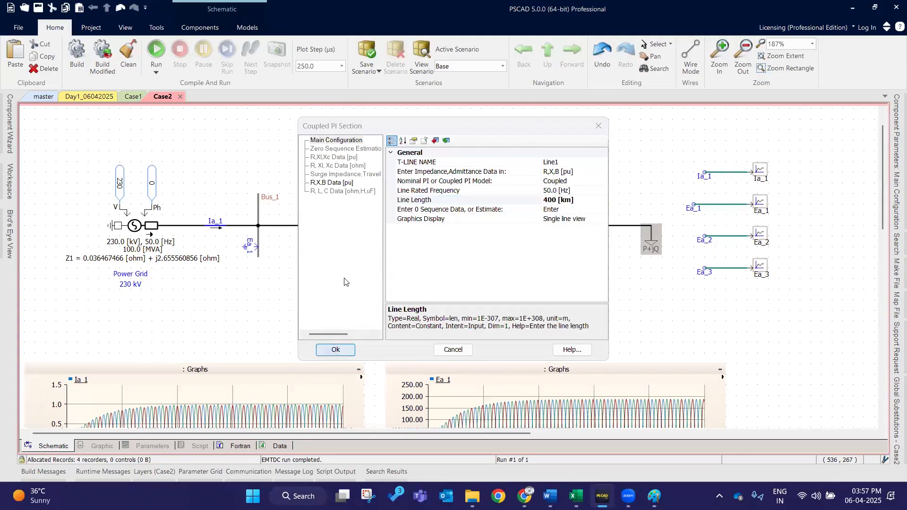
Rerun the Case2 simulation with the new line length and refit the Y axes of the Ea_3, Ea_1 and Ea_2 graphs.
{"action": "scroll", "coordinate": [368, 264], "scroll_direction": "down", "scroll_amount": 4}
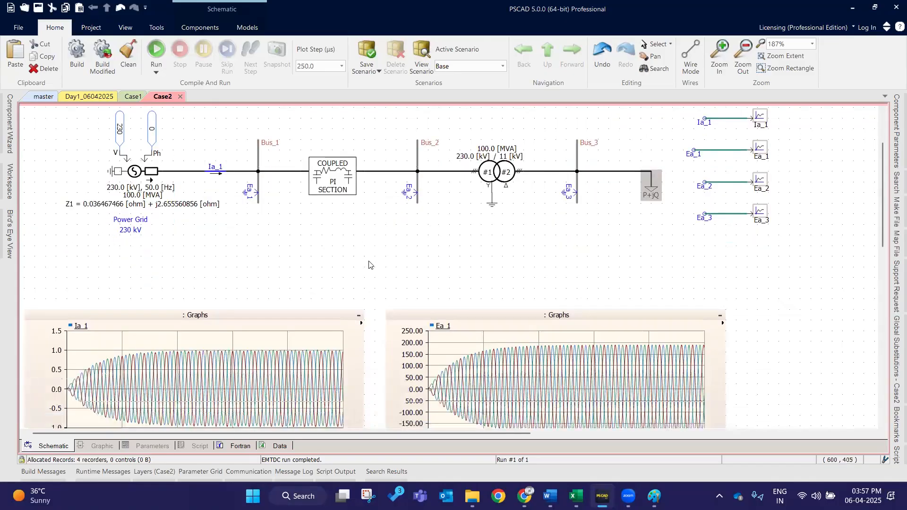
{"action": "scroll", "coordinate": [367, 258], "scroll_direction": "up", "scroll_amount": 3}
{"action": "left_click", "coordinate": [157, 45]}
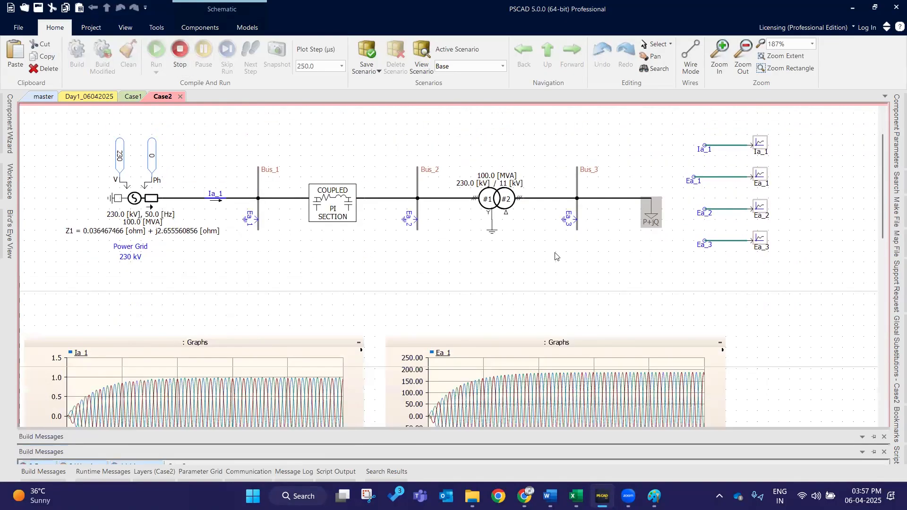
{"action": "scroll", "coordinate": [552, 251], "scroll_direction": "down", "scroll_amount": 3}
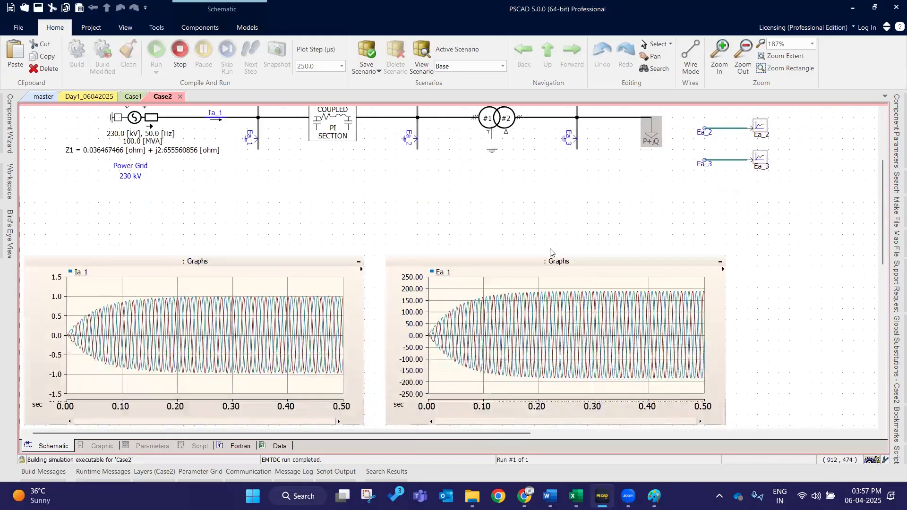
{"action": "scroll", "coordinate": [550, 252], "scroll_direction": "down", "scroll_amount": 3}
{"action": "scroll", "coordinate": [550, 252], "scroll_direction": "down", "scroll_amount": 2}
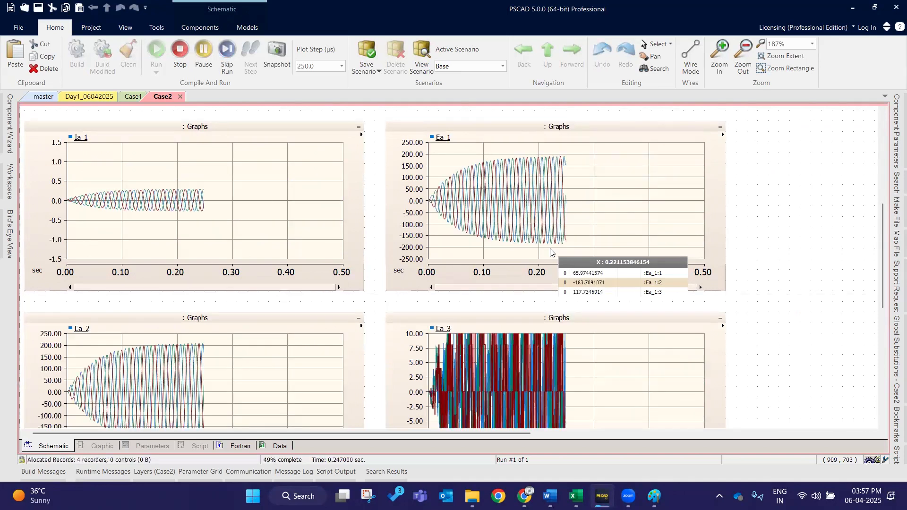
{"action": "left_click", "coordinate": [494, 316]}
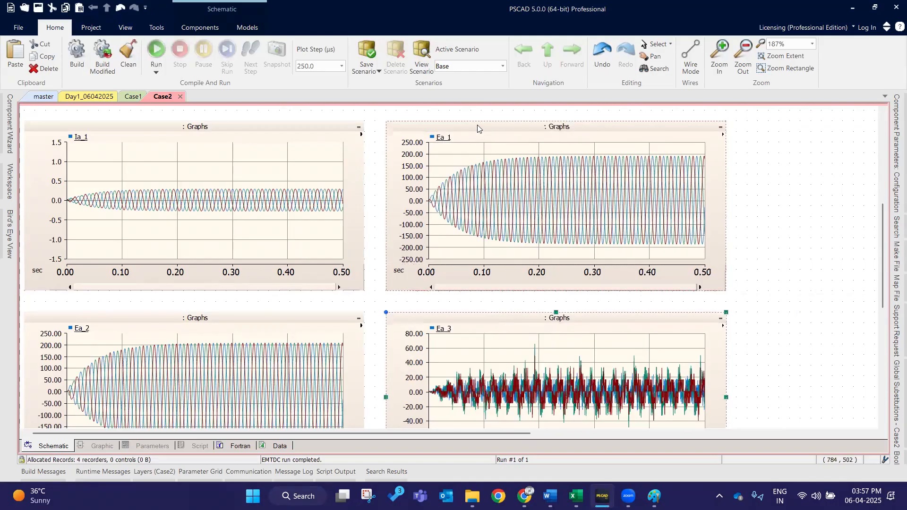
{"action": "left_click", "coordinate": [233, 314]}
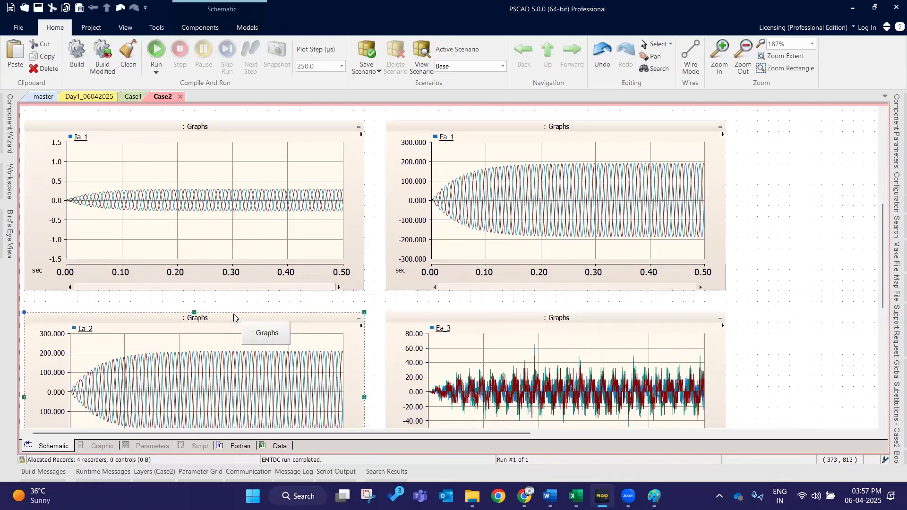
Disable the transformer with its ground, Bus_3, the Ea_3 measurement and the connecting wires up to the load.
{"action": "scroll", "coordinate": [233, 313], "scroll_direction": "up", "scroll_amount": 6}
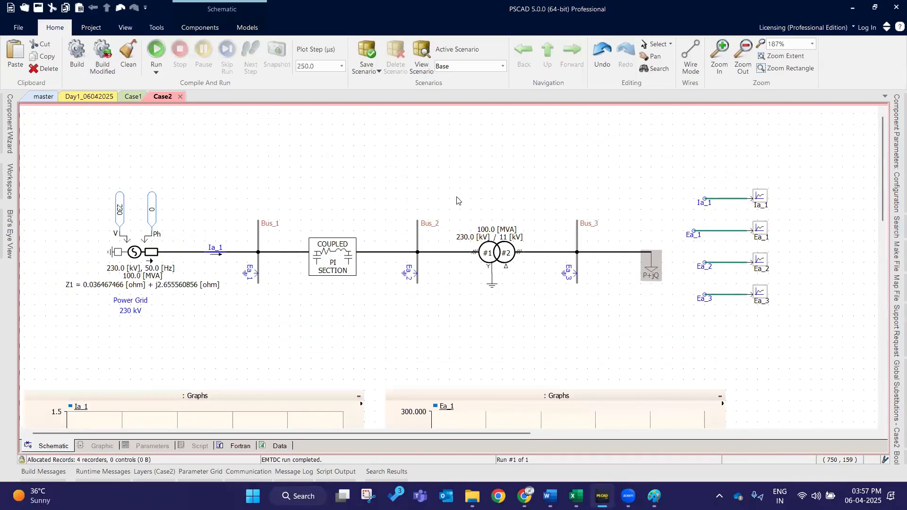
{"action": "left_click_drag", "start_coordinate": [510, 337], "coordinate": [643, 303]}
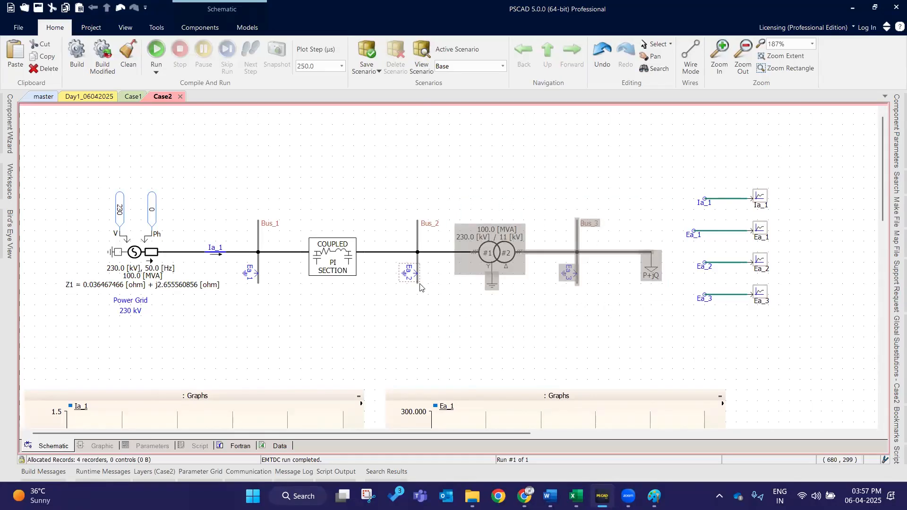
Show markers on the Ea_1 graph and place them at about 0.35 s and 0.43 s to read the steady-state peaks.
{"action": "scroll", "coordinate": [418, 285], "scroll_direction": "down", "scroll_amount": 10}
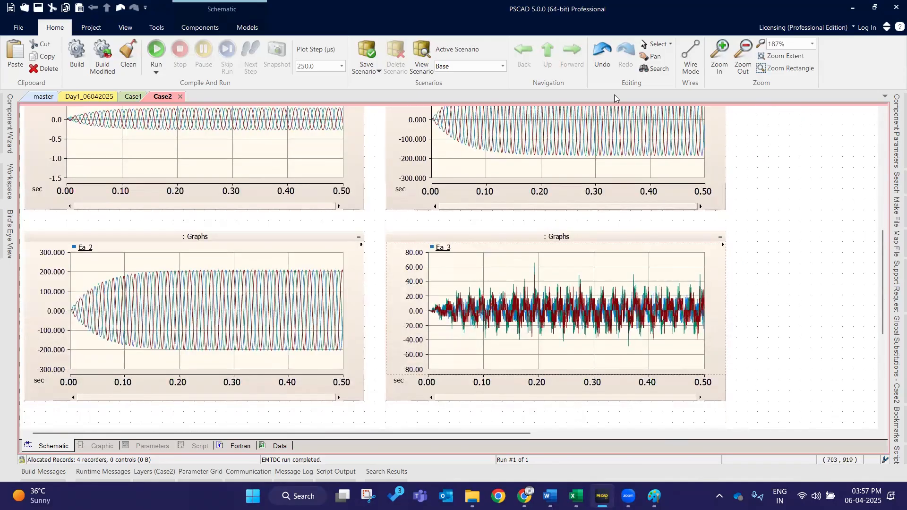
{"action": "scroll", "coordinate": [616, 99], "scroll_direction": "up", "scroll_amount": 2}
{"action": "left_click", "coordinate": [608, 126]}
{"action": "key", "text": "m"}
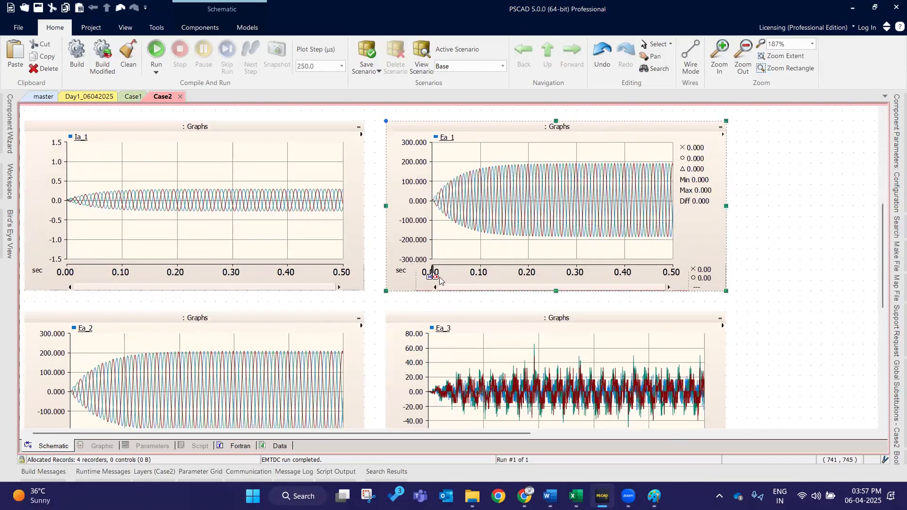
{"action": "mouse_move", "coordinate": [556, 277]}
{"action": "left_mouse_down"}
{"action": "mouse_move", "coordinate": [641, 277]}
{"action": "mouse_move", "coordinate": [283, 304]}
{"action": "left_mouse_up"}
Show markers on the Ea_2 graph and place them at about 0.25 s and 0.36 s for comparison with Ea_1.
{"action": "scroll", "coordinate": [186, 272], "scroll_direction": "down", "scroll_amount": 3}
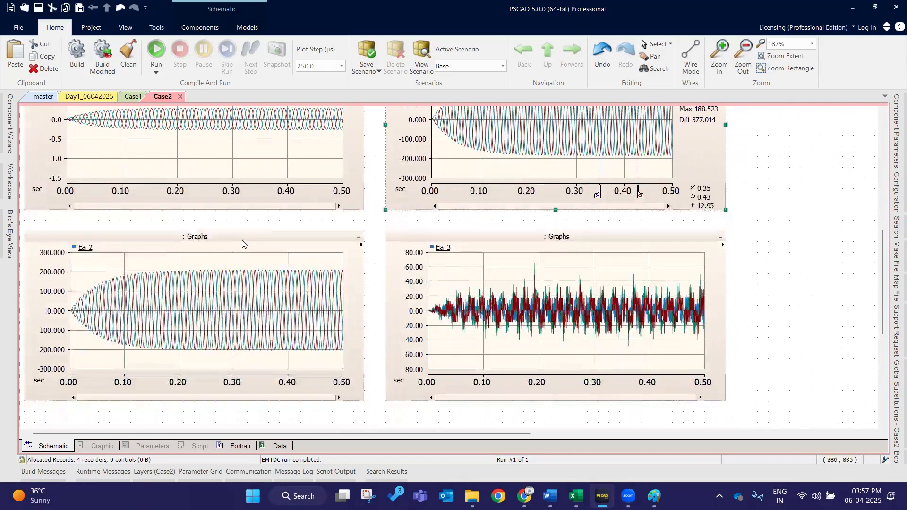
{"action": "left_click", "coordinate": [243, 237]}
{"action": "key", "text": "m"}
{"action": "mouse_move", "coordinate": [74, 388]}
{"action": "left_mouse_down"}
{"action": "mouse_move", "coordinate": [264, 385]}
{"action": "mouse_move", "coordinate": [248, 385]}
{"action": "left_mouse_up"}
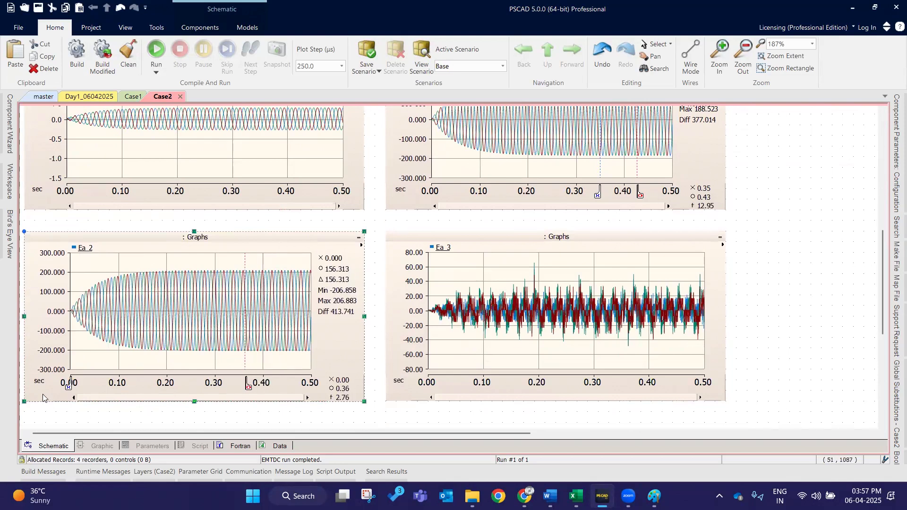
{"action": "mouse_move", "coordinate": [68, 387]}
{"action": "left_mouse_down"}
{"action": "mouse_move", "coordinate": [209, 392]}
{"action": "mouse_move", "coordinate": [189, 386]}
{"action": "left_mouse_up"}
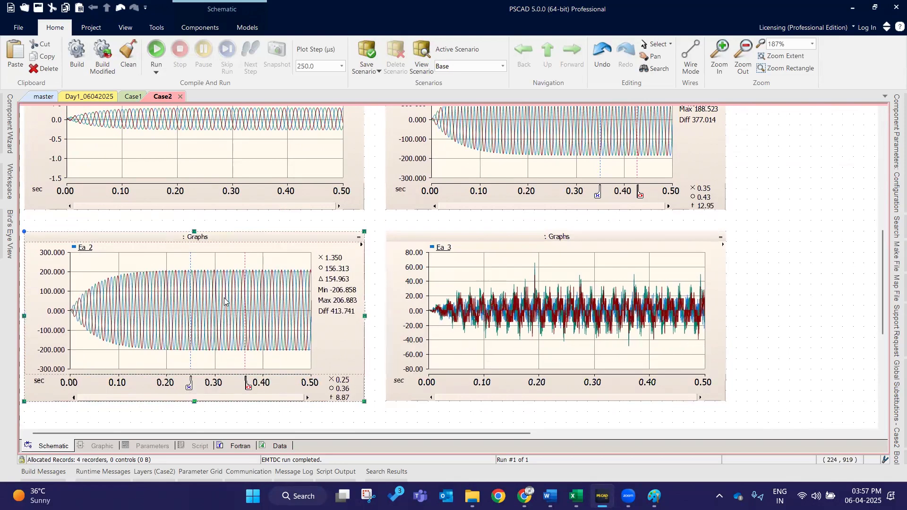
Disable the Ea_3 signal label, wire and output channel in the Case2 schematic.
{"action": "scroll", "coordinate": [224, 297], "scroll_direction": "up", "scroll_amount": 5}
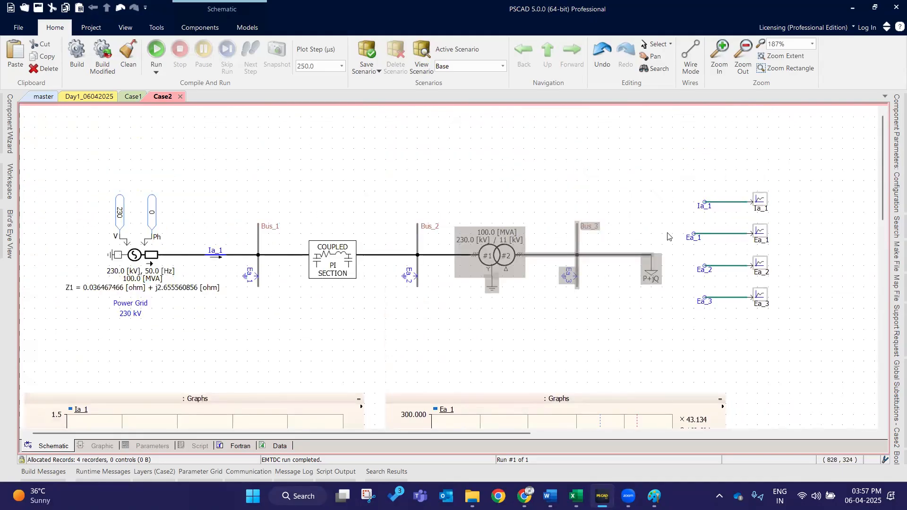
{"action": "left_click_drag", "start_coordinate": [690, 259], "coordinate": [690, 286]}
{"action": "left_click", "coordinate": [723, 330]}
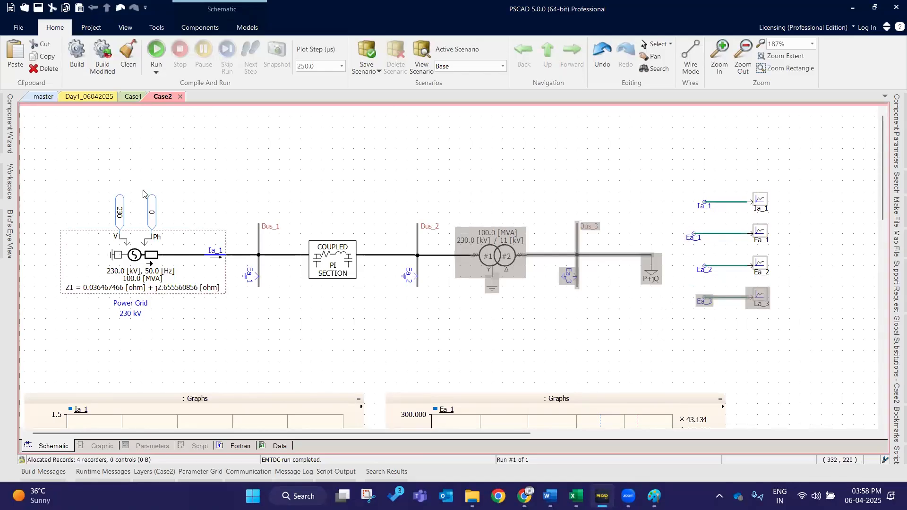
Copy the RMS block and its Irms channel from Case1 into Case2 above the line, and move the Ea_1 signal and channel above it.
{"action": "left_click", "coordinate": [133, 97]}
{"action": "left_click_drag", "start_coordinate": [531, 239], "coordinate": [428, 204]}
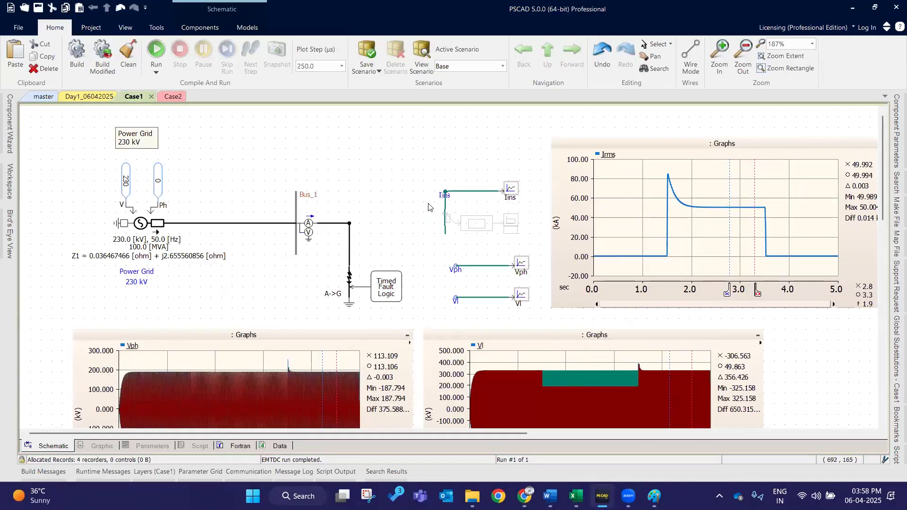
{"action": "left_click", "coordinate": [313, 133]}
{"action": "left_click", "coordinate": [173, 97]}
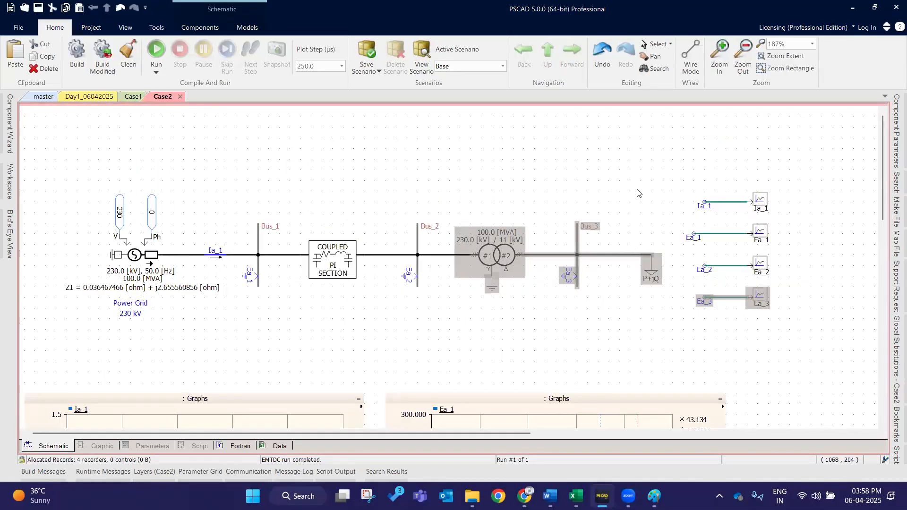
{"action": "key", "text": "ctrl+v"}
{"action": "left_click", "coordinate": [458, 157]}
{"action": "left_click_drag", "start_coordinate": [751, 260], "coordinate": [789, 253]}
{"action": "left_click_drag", "start_coordinate": [760, 231], "coordinate": [496, 123]}
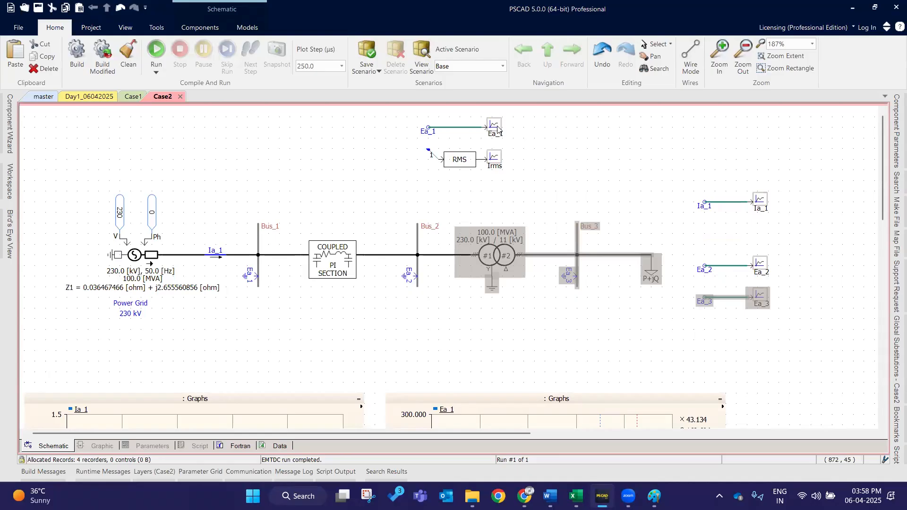
Title the RMS block's output channel Vsend and wire the Ea_1 signal to the RMS block's input tap.
{"action": "double_click", "coordinate": [497, 171]}
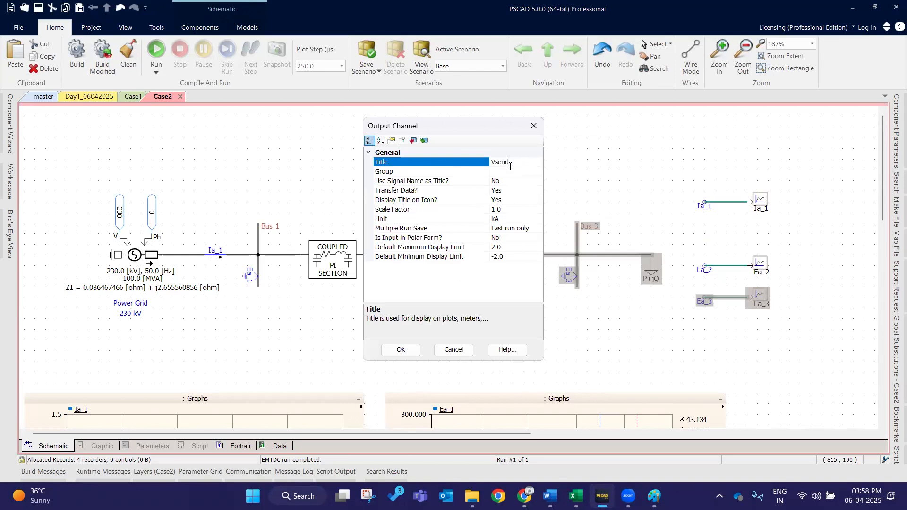
{"action": "key", "text": "Return"}
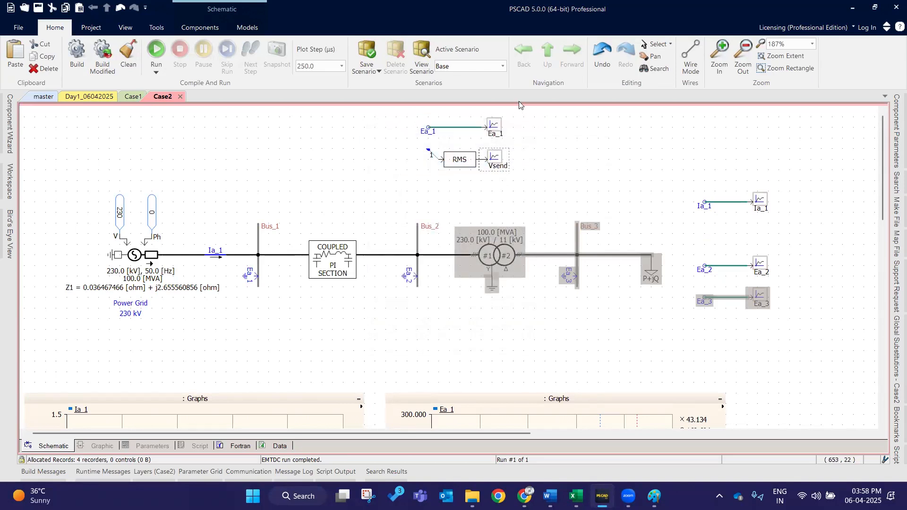
{"action": "left_click", "coordinate": [690, 55]}
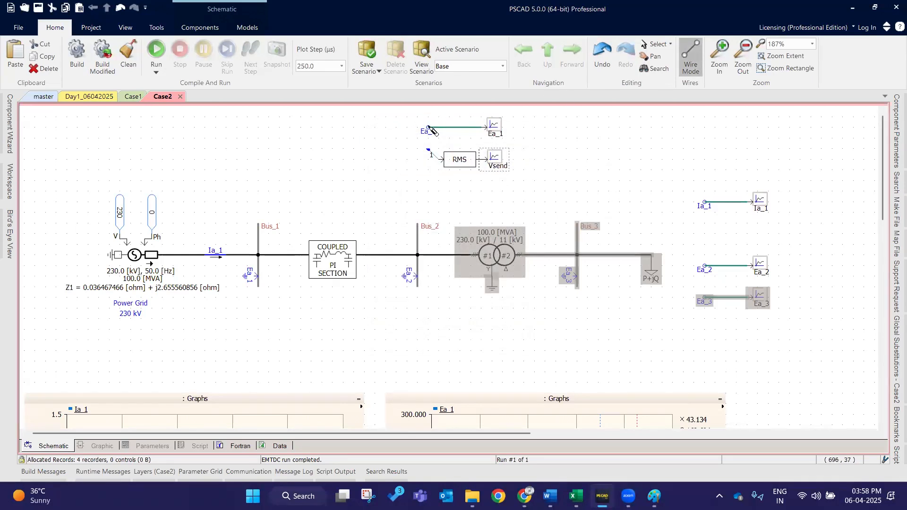
{"action": "key", "text": "Escape"}
Duplicate the Ea_1 and Vsend RMS measuring group and place the copy beside the original.
{"action": "left_click_drag", "start_coordinate": [546, 198], "coordinate": [393, 108]}
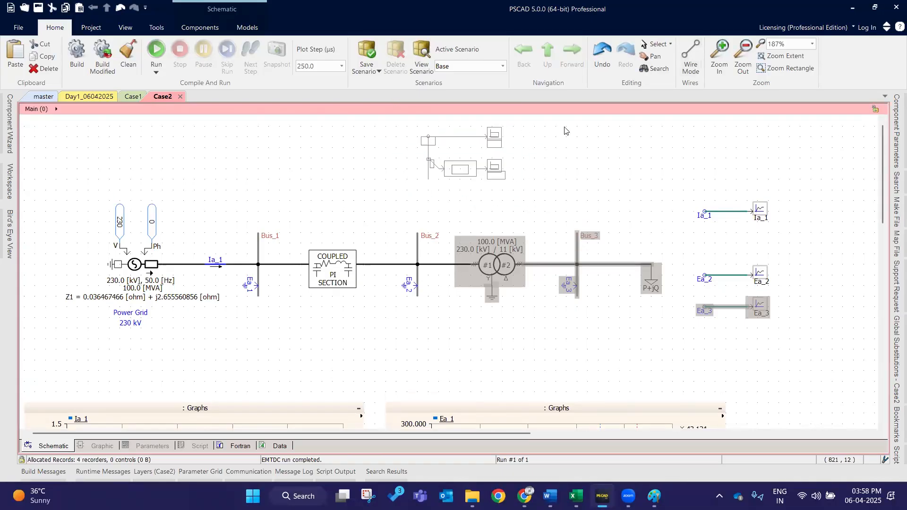
{"action": "key", "text": "ctrl+c"}
{"action": "key", "text": "ctrl+v"}
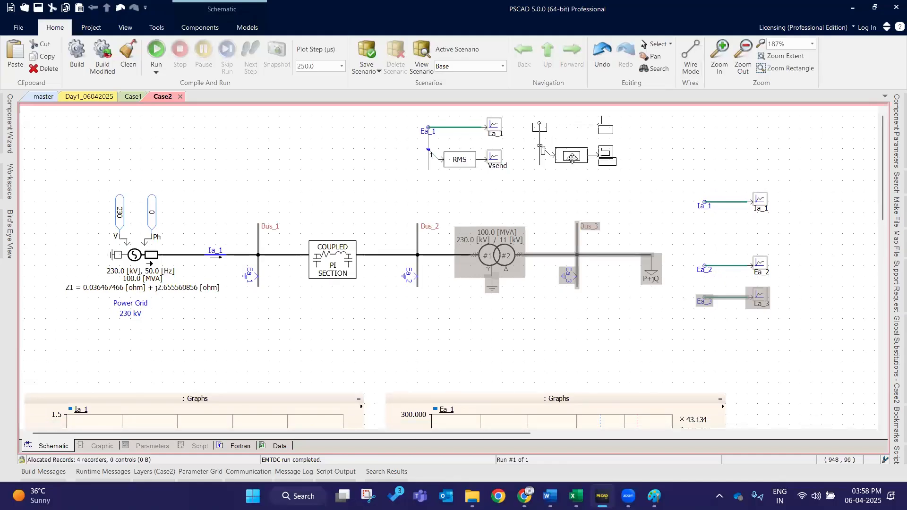
{"action": "left_click", "coordinate": [566, 162]}
Title the copied RMS output channel Vrece and set the copied group's signal name to Ea_2.
{"action": "double_click", "coordinate": [602, 162]}
{"action": "left_click", "coordinate": [516, 164]}
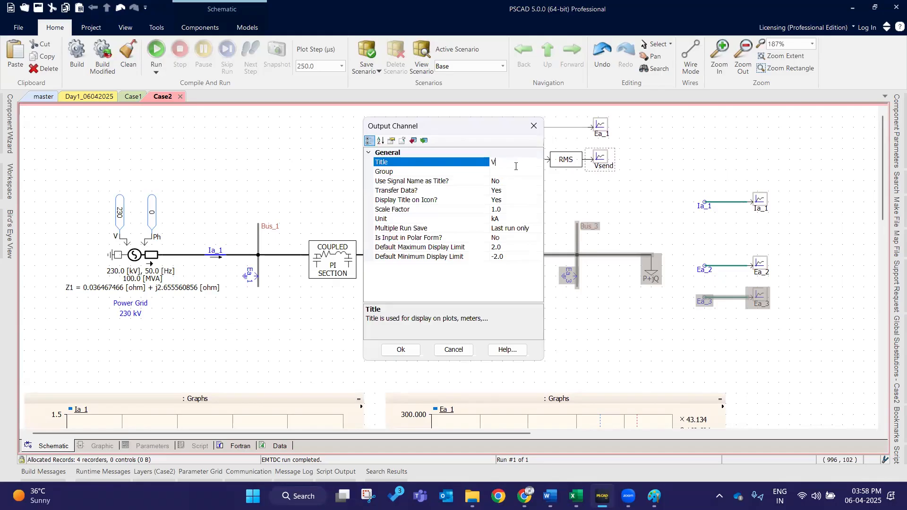
{"action": "type", "text": "Vrece"}
{"action": "key", "text": "Return"}
{"action": "double_click", "coordinate": [533, 133]}
{"action": "left_click", "coordinate": [471, 164]}
{"action": "key", "text": "Return"}
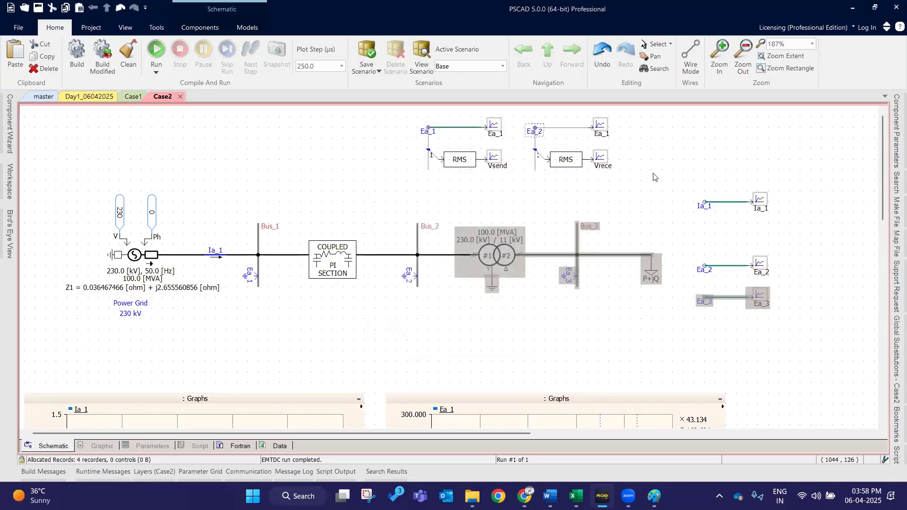
Disable the original Ea_2 output channel and delete the two Ea_1 output channels above the RMS blocks.
{"action": "left_click_drag", "start_coordinate": [678, 247], "coordinate": [780, 284]}
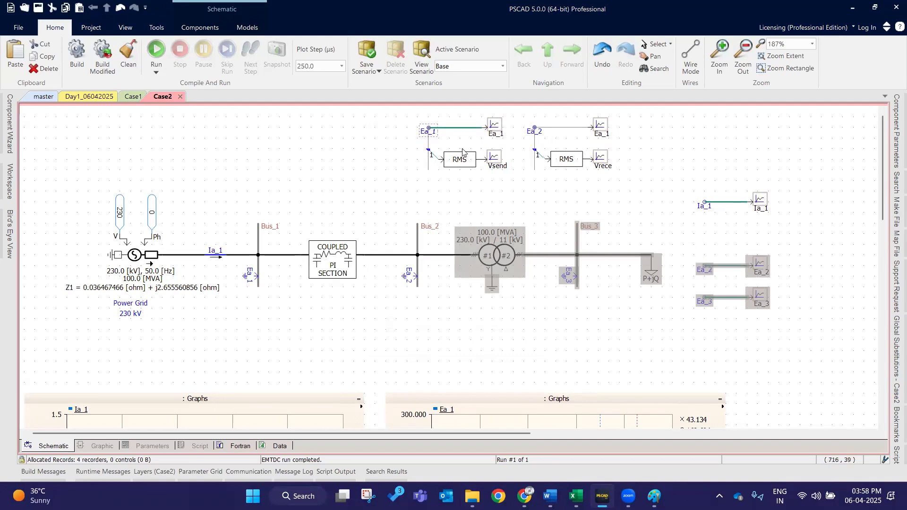
{"action": "left_click_drag", "start_coordinate": [408, 112], "coordinate": [628, 185]}
{"action": "left_click", "coordinate": [604, 124]}
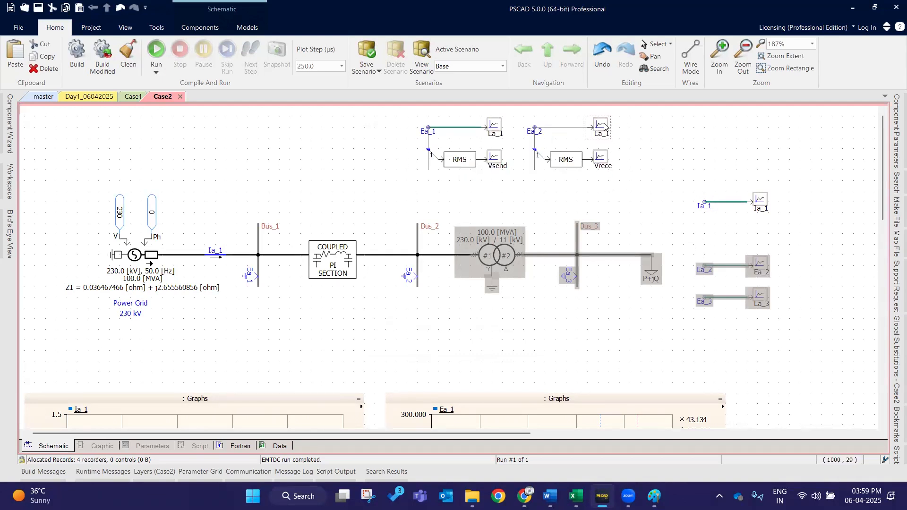
{"action": "key", "text": "Delete"}
{"action": "left_click", "coordinate": [495, 126]}
{"action": "key", "text": "Delete"}
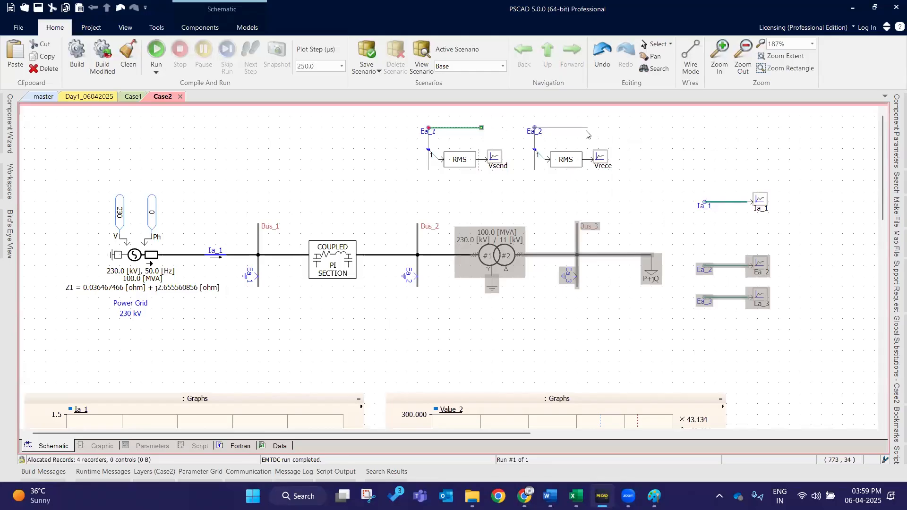
Add an overlay graph for Vsend and another for Vrece side by side below the circuit.
{"action": "scroll", "coordinate": [584, 269], "scroll_direction": "down", "scroll_amount": 1}
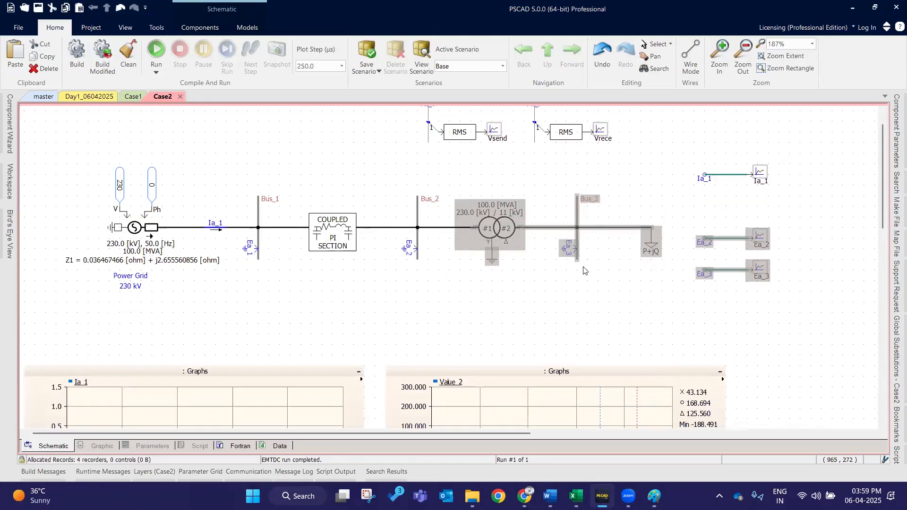
{"action": "right_click", "coordinate": [496, 130]}
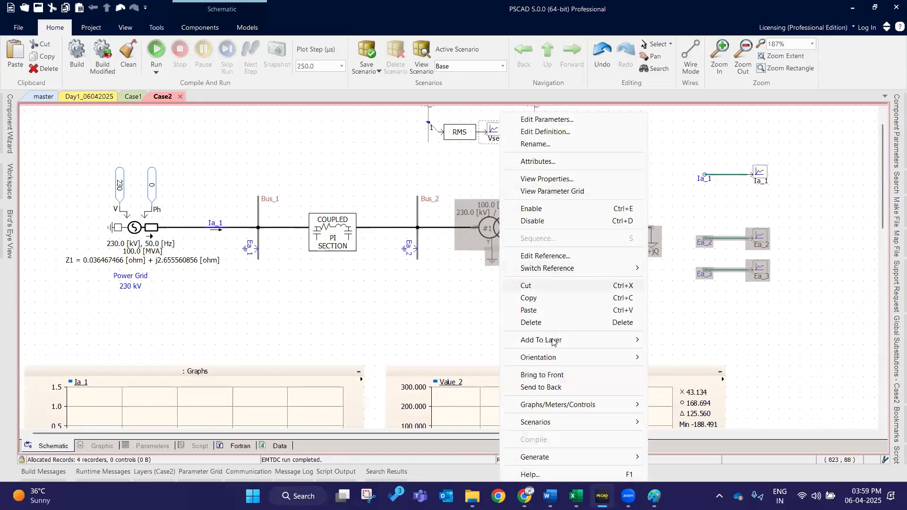
{"action": "mouse_move", "coordinate": [556, 405]}
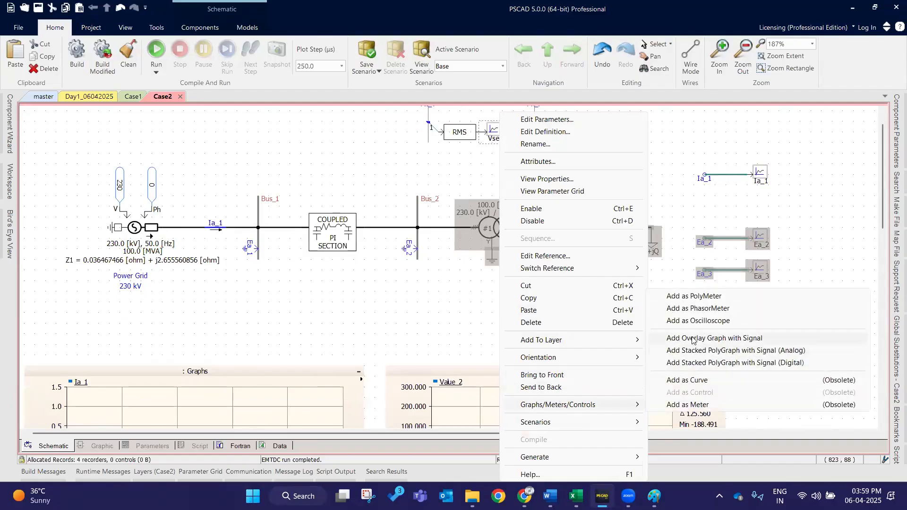
{"action": "left_click", "coordinate": [693, 340]}
{"action": "left_click", "coordinate": [129, 294]}
{"action": "right_click", "coordinate": [594, 132]}
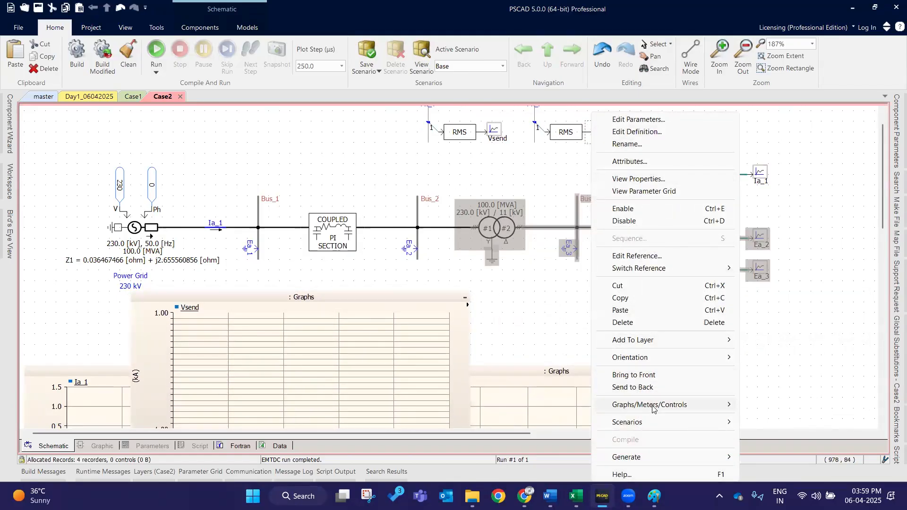
{"action": "mouse_move", "coordinate": [652, 407]}
{"action": "left_click", "coordinate": [508, 339]}
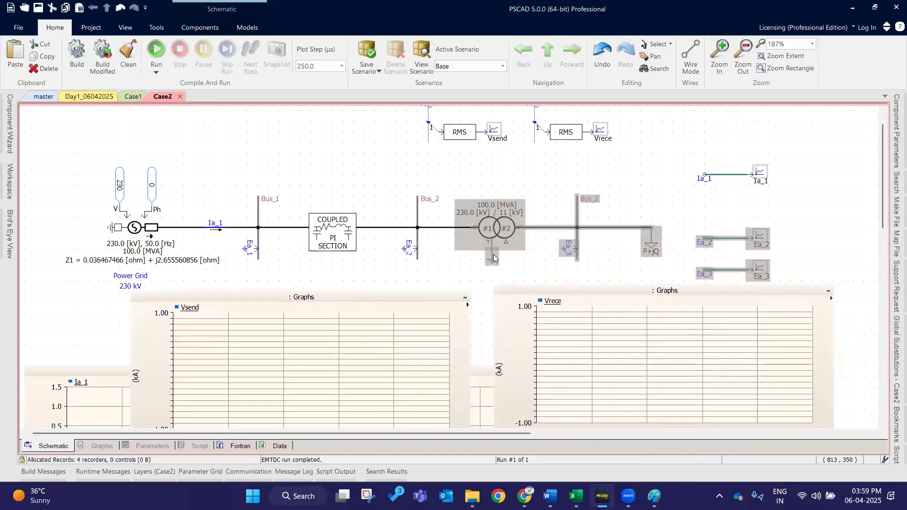
{"action": "left_click", "coordinate": [493, 282]}
Move the Ea_2, Ea_3, former Ea_1 and Ia_1 graphs lower on the canvas to clear space for the new graphs.
{"action": "scroll", "coordinate": [280, 211], "scroll_direction": "down", "scroll_amount": 15}
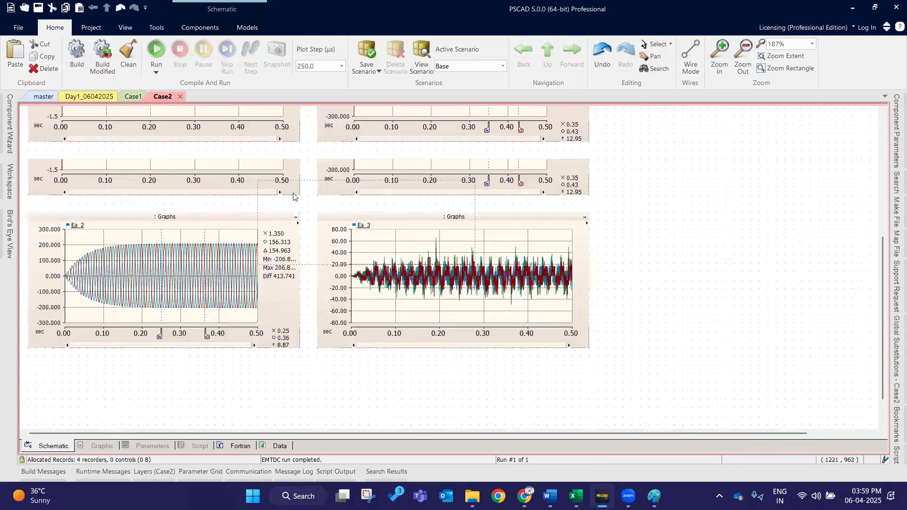
{"action": "scroll", "coordinate": [280, 210], "scroll_direction": "down", "scroll_amount": 3}
{"action": "left_click_drag", "start_coordinate": [310, 178], "coordinate": [317, 268]}
{"action": "left_click_drag", "start_coordinate": [205, 189], "coordinate": [206, 306]}
{"action": "left_click_drag", "start_coordinate": [298, 264], "coordinate": [298, 298]}
{"action": "scroll", "coordinate": [315, 207], "scroll_direction": "up", "scroll_amount": 3}
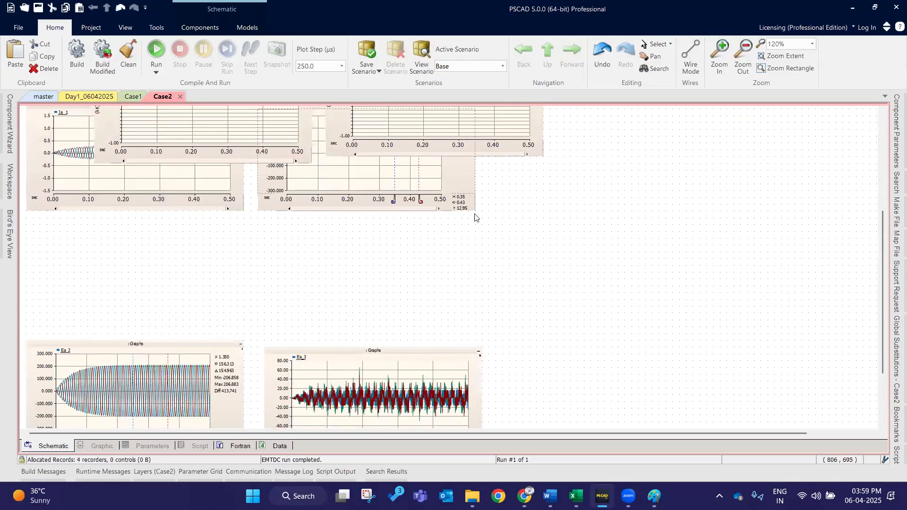
{"action": "left_click", "coordinate": [447, 179]}
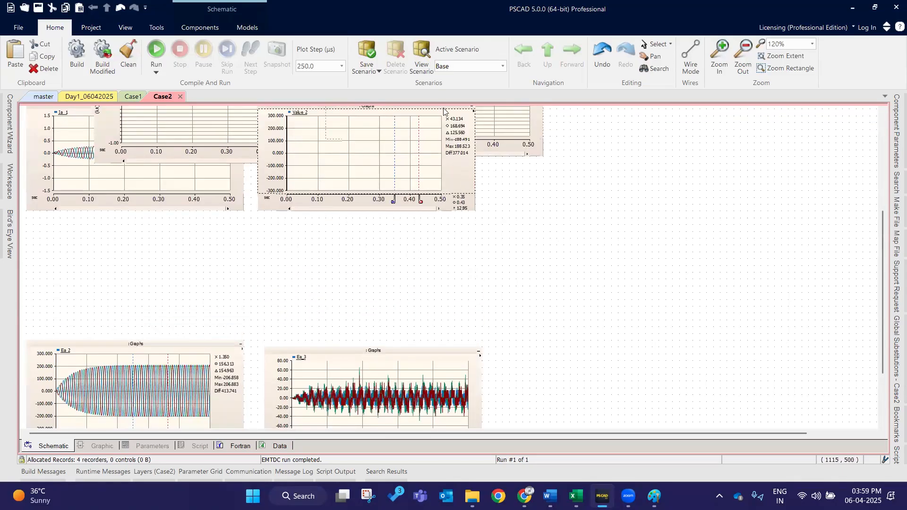
{"action": "scroll", "coordinate": [454, 157], "scroll_direction": "up", "scroll_amount": 3}
{"action": "left_click", "coordinate": [340, 206]}
{"action": "left_click_drag", "start_coordinate": [339, 205], "coordinate": [334, 279]}
{"action": "left_click_drag", "start_coordinate": [62, 159], "coordinate": [63, 272]}
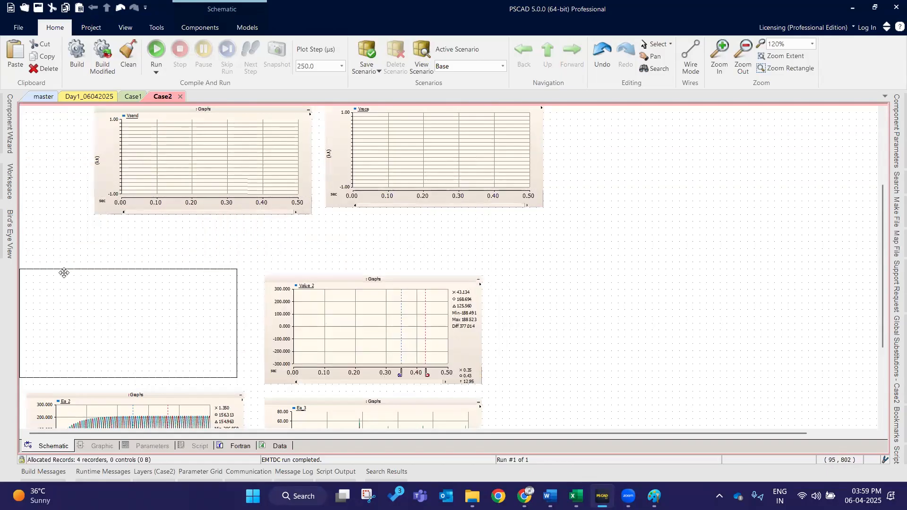
Reposition the Vsend and Vrece graphs next to each other directly beneath the schematic.
{"action": "scroll", "coordinate": [268, 211], "scroll_direction": "up", "scroll_amount": 5}
{"action": "left_click_drag", "start_coordinate": [242, 177], "coordinate": [194, 190]}
{"action": "left_click_drag", "start_coordinate": [410, 172], "coordinate": [366, 192]}
Build and run the Case2 simulation and fit the Y axes of the Vsend and Vrece graphs to their curves.
{"action": "left_click", "coordinate": [148, 51]}
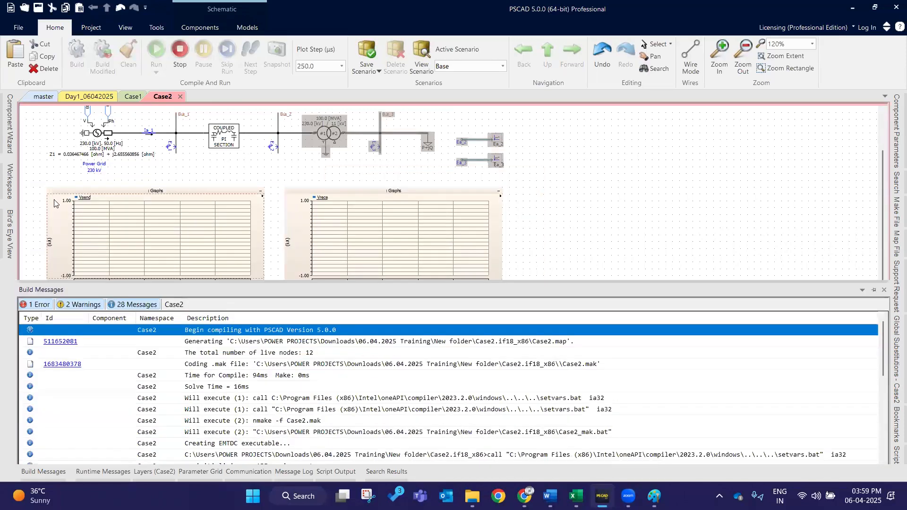
{"action": "scroll", "coordinate": [486, 151], "scroll_direction": "up", "scroll_amount": 4}
{"action": "scroll", "coordinate": [560, 190], "scroll_direction": "down", "scroll_amount": 2}
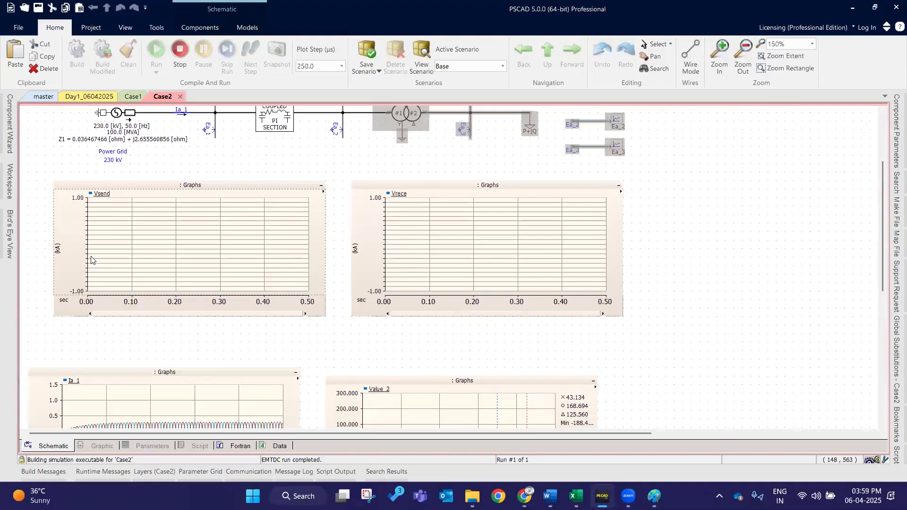
{"action": "left_click", "coordinate": [120, 186]}
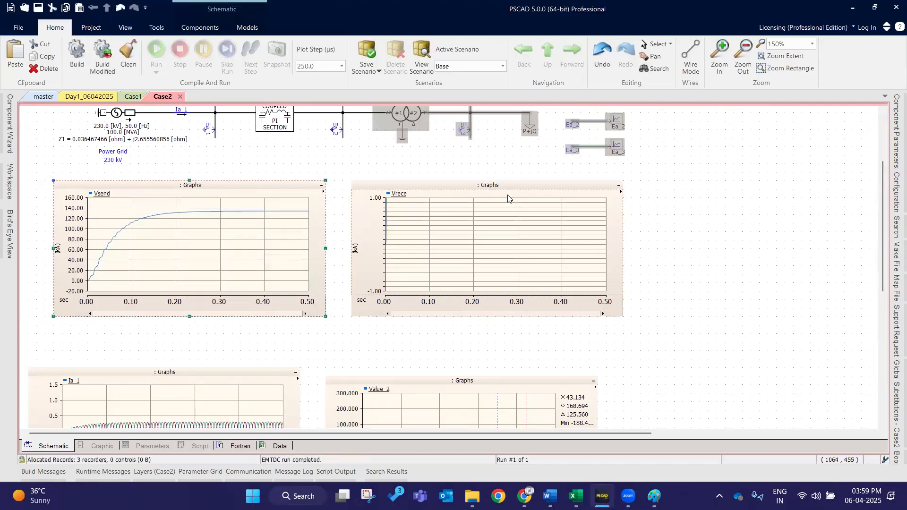
{"action": "left_click", "coordinate": [465, 184]}
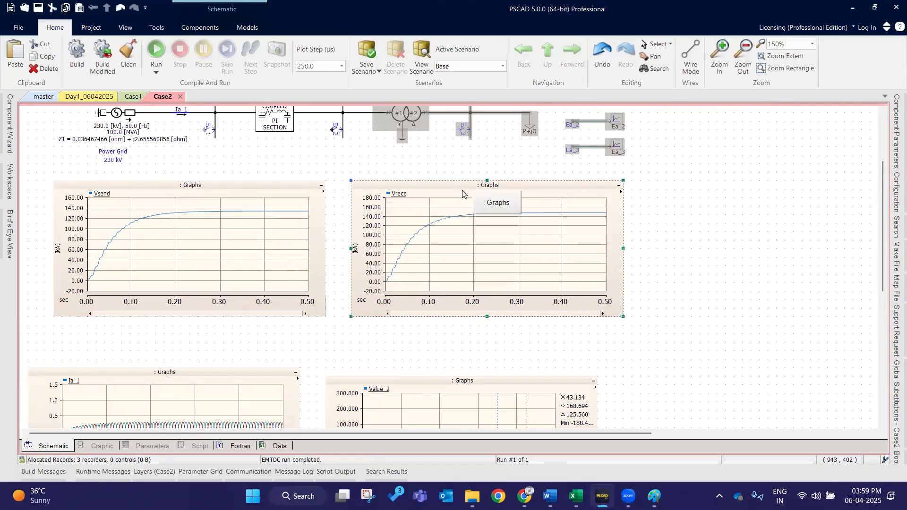
Review the project's runtime settings and the Coupled PI Section's main configuration and R,X,B data.
{"action": "scroll", "coordinate": [516, 239], "scroll_direction": "up", "scroll_amount": 2}
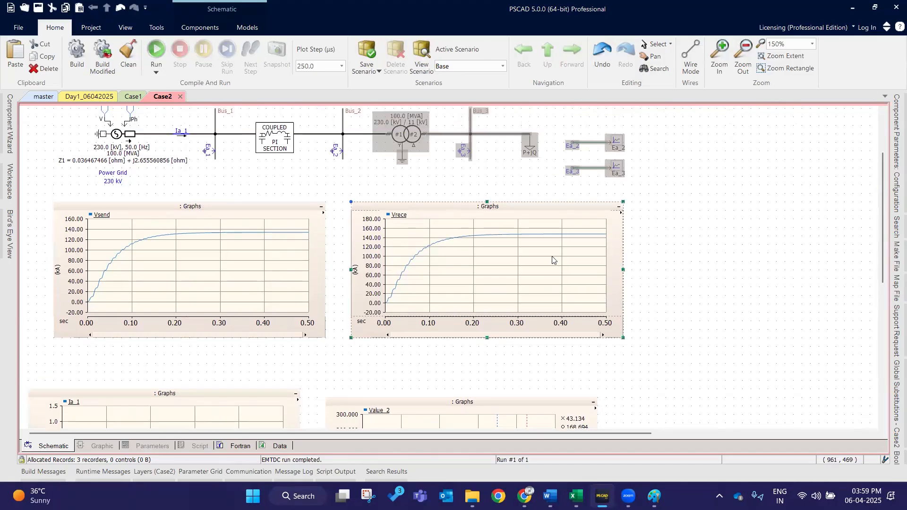
{"action": "left_click", "coordinate": [92, 29]}
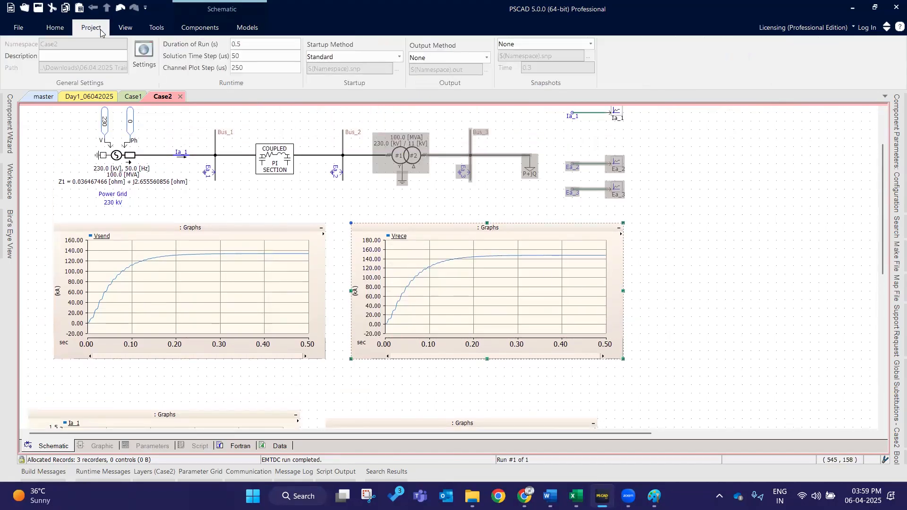
{"action": "left_click", "coordinate": [53, 29]}
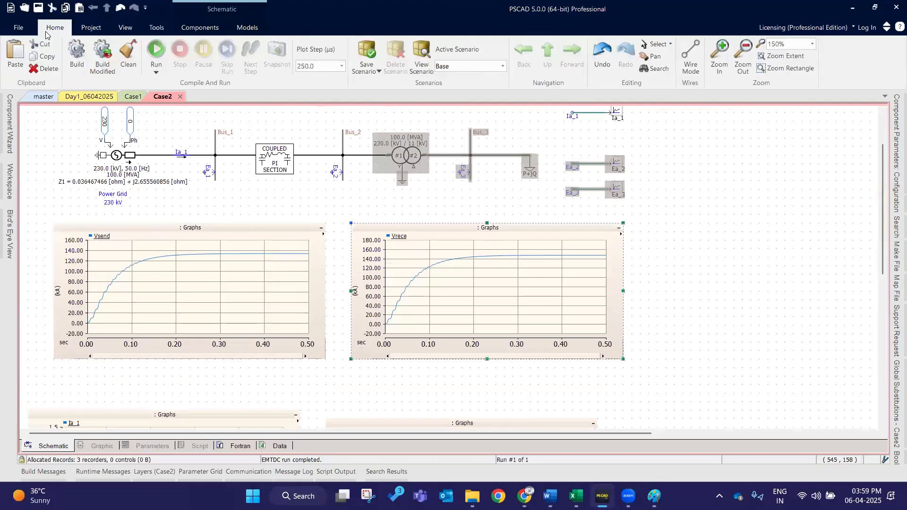
{"action": "scroll", "coordinate": [452, 211], "scroll_direction": "up", "scroll_amount": 3}
{"action": "double_click", "coordinate": [269, 231]}
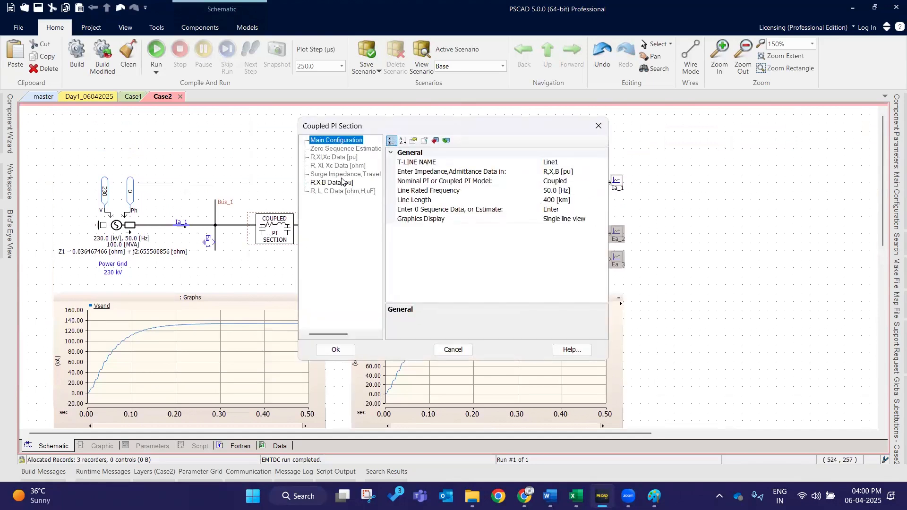
{"action": "left_click", "coordinate": [343, 183]}
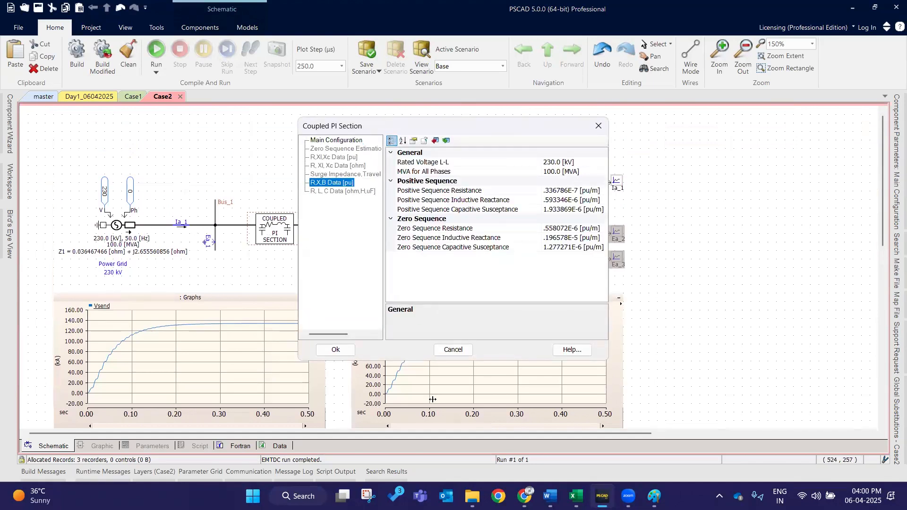
{"action": "left_click", "coordinate": [333, 350]}
{"action": "left_click", "coordinate": [132, 258]}
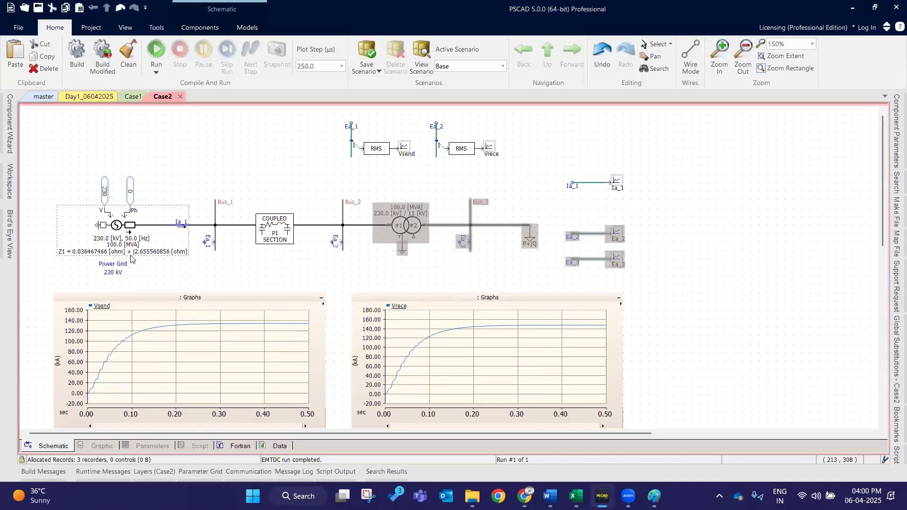
{"action": "left_click", "coordinate": [235, 253]}
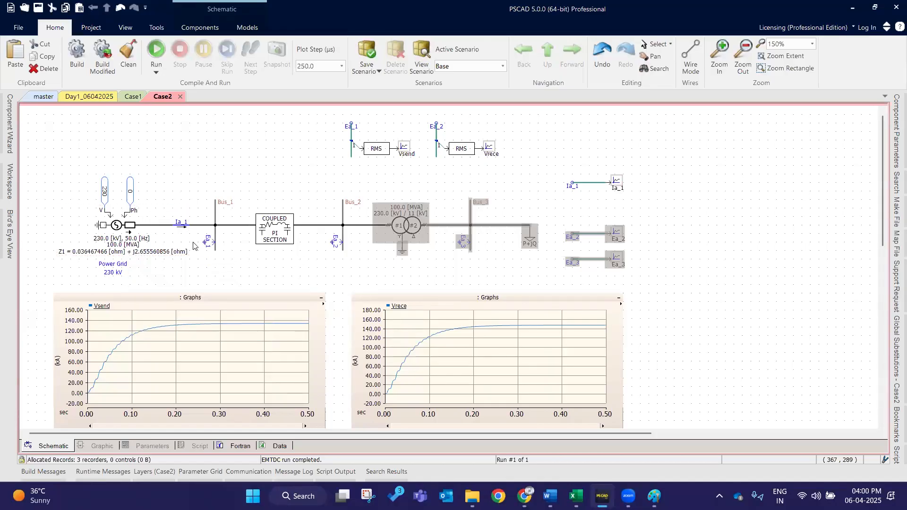
Show the markers on the Vsend graph and place them in the steady-state region at about 0.35 s and 0.38 s.
{"action": "left_click", "coordinate": [231, 296]}
{"action": "key", "text": "m"}
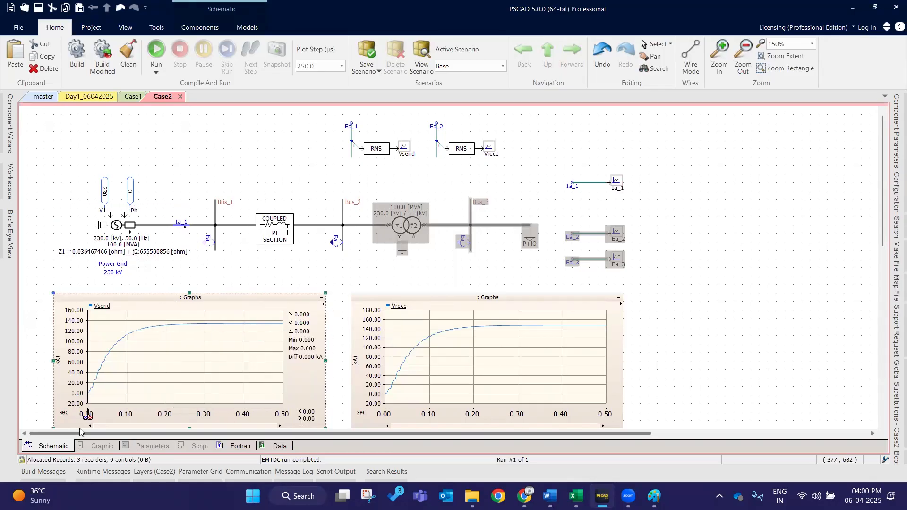
{"action": "mouse_move", "coordinate": [94, 419]}
{"action": "left_mouse_down"}
{"action": "mouse_move", "coordinate": [247, 419]}
{"action": "mouse_move", "coordinate": [235, 420]}
{"action": "left_mouse_up"}
{"action": "left_click_drag", "start_coordinate": [91, 418], "coordinate": [225, 419]}
Show the markers on the Vrece graph and place them on the flat part of the curve at about 0.34 s and 0.43 s.
{"action": "left_click", "coordinate": [436, 297]}
{"action": "key", "text": "m"}
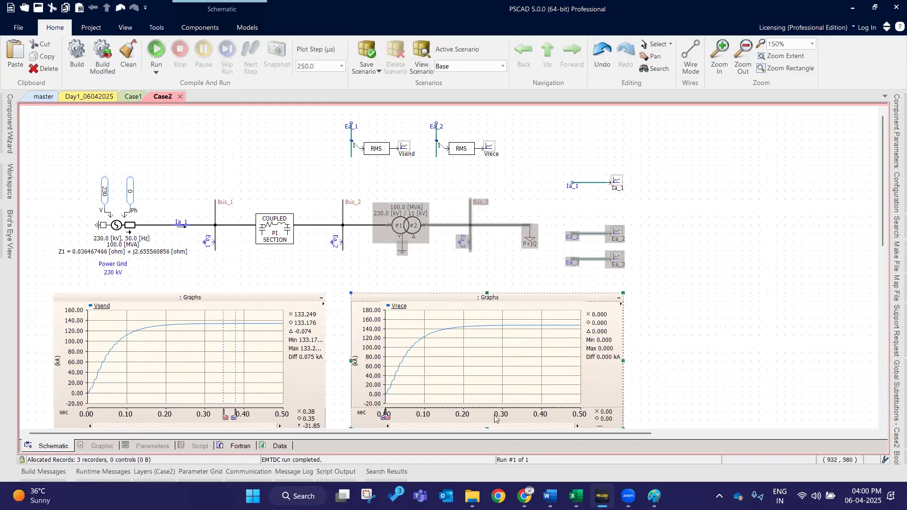
{"action": "mouse_move", "coordinate": [392, 419]}
{"action": "left_mouse_down"}
{"action": "mouse_move", "coordinate": [554, 410]}
{"action": "mouse_move", "coordinate": [384, 416]}
{"action": "mouse_move", "coordinate": [554, 409]}
{"action": "mouse_move", "coordinate": [517, 412]}
{"action": "left_mouse_up"}
{"action": "left_click", "coordinate": [684, 347]}
{"action": "scroll", "coordinate": [683, 347], "scroll_direction": "down", "scroll_amount": 1}
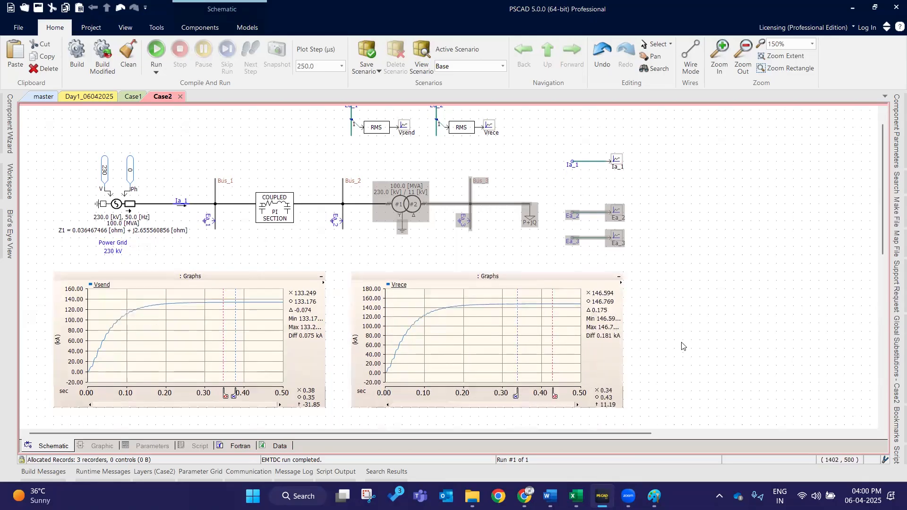
{"action": "scroll", "coordinate": [679, 343], "scroll_direction": "down", "scroll_amount": 1}
Check the line length in the Coupled PI Section's main configuration.
{"action": "left_click", "coordinate": [410, 255]}
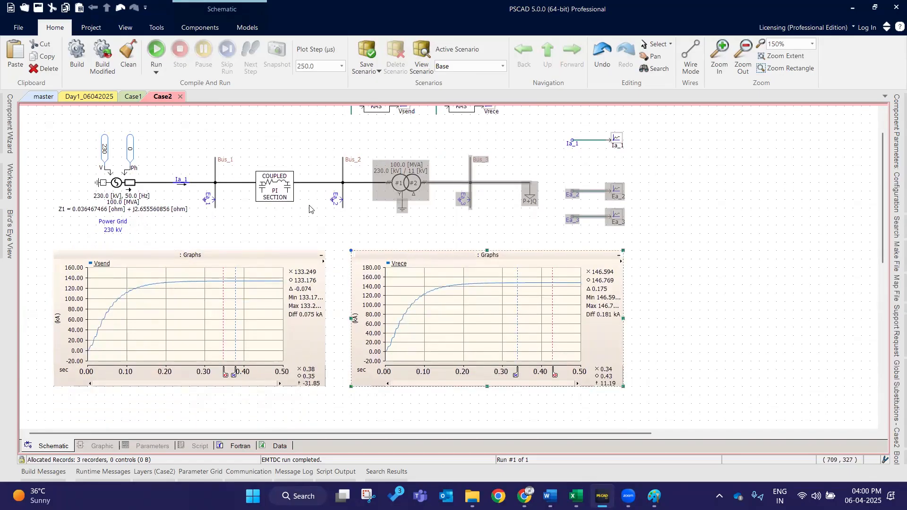
{"action": "left_click", "coordinate": [282, 199]}
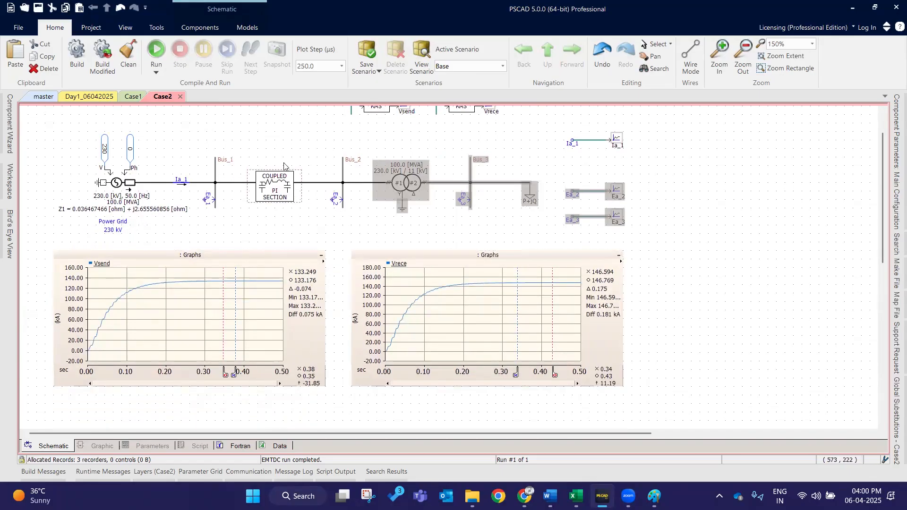
{"action": "double_click", "coordinate": [282, 185]}
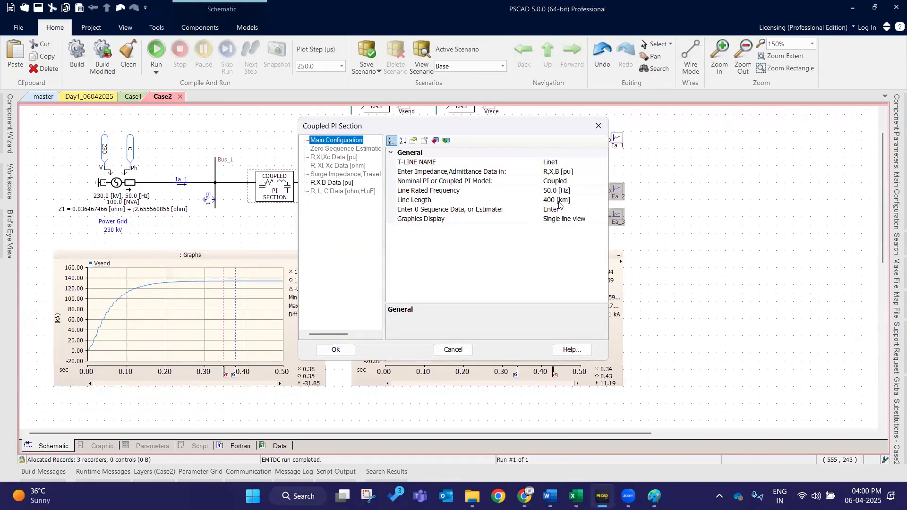
{"action": "left_click", "coordinate": [331, 350]}
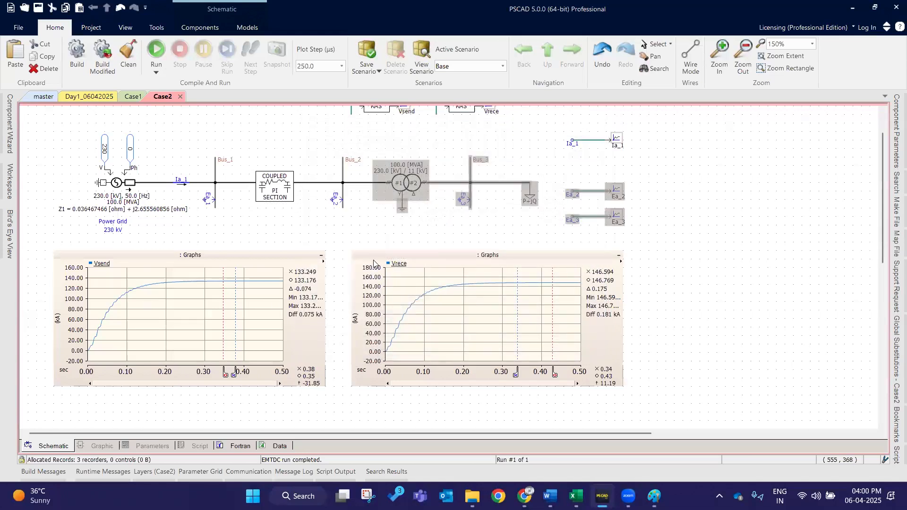
Move the Ea_1 and Ea_2 RMS measurement blocks with their Vsend and Vrece channels beside the Ea_2 and Ea_3 output channels.
{"action": "scroll", "coordinate": [289, 271], "scroll_direction": "up", "scroll_amount": 1}
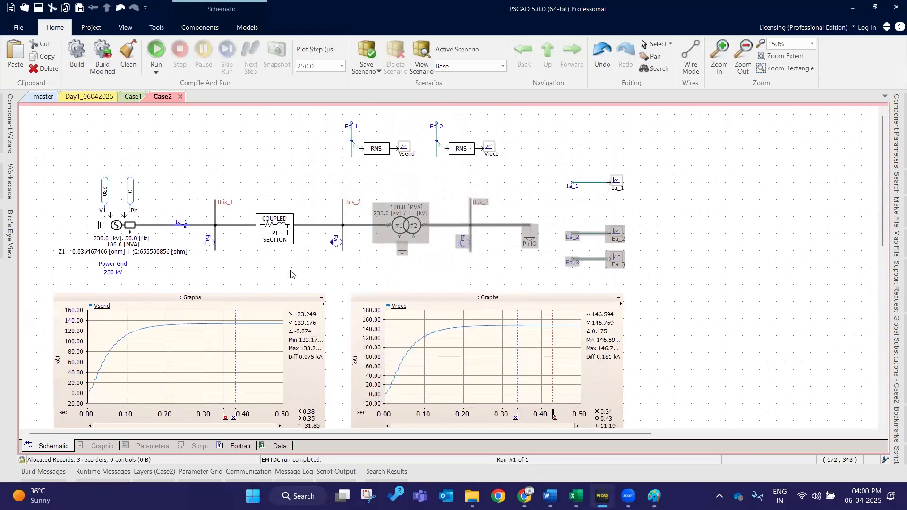
{"action": "left_click_drag", "start_coordinate": [330, 118], "coordinate": [523, 177]}
{"action": "key", "text": "Delete"}
{"action": "key", "text": "ctrl+v"}
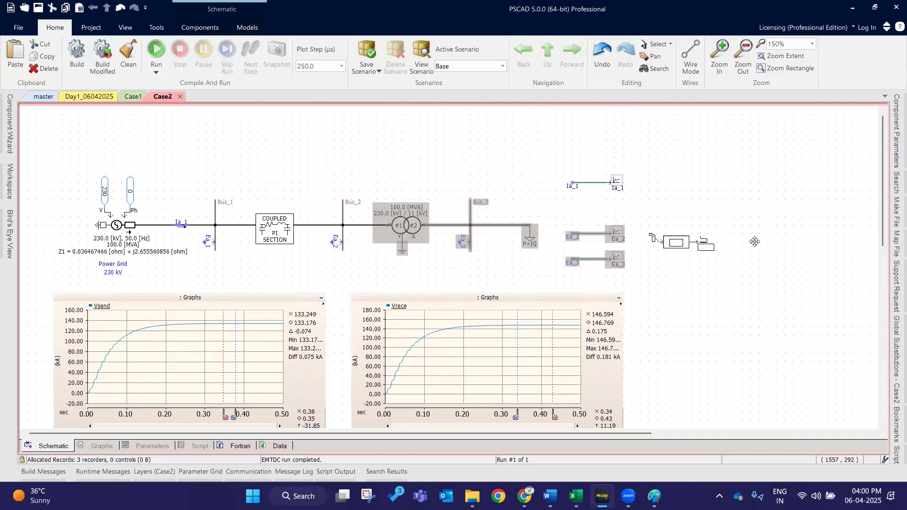
{"action": "left_click", "coordinate": [747, 323]}
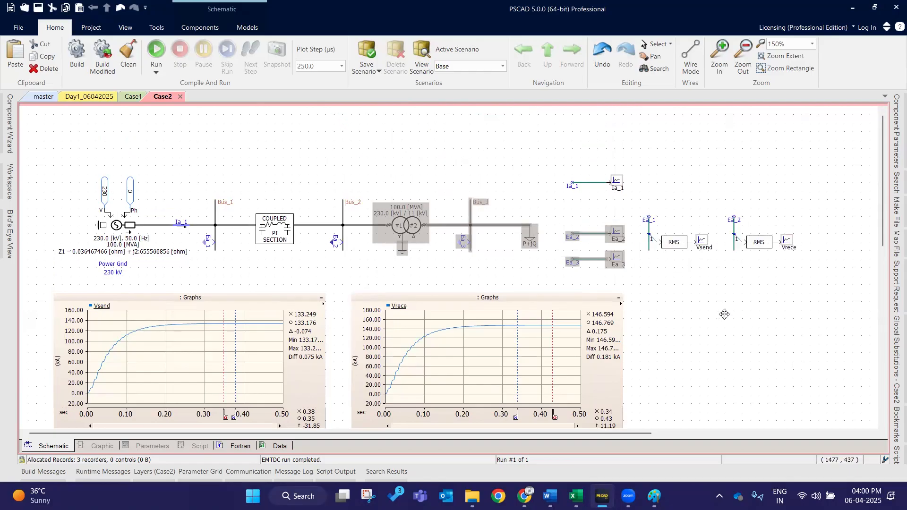
{"action": "scroll", "coordinate": [717, 312], "scroll_direction": "down", "scroll_amount": 1}
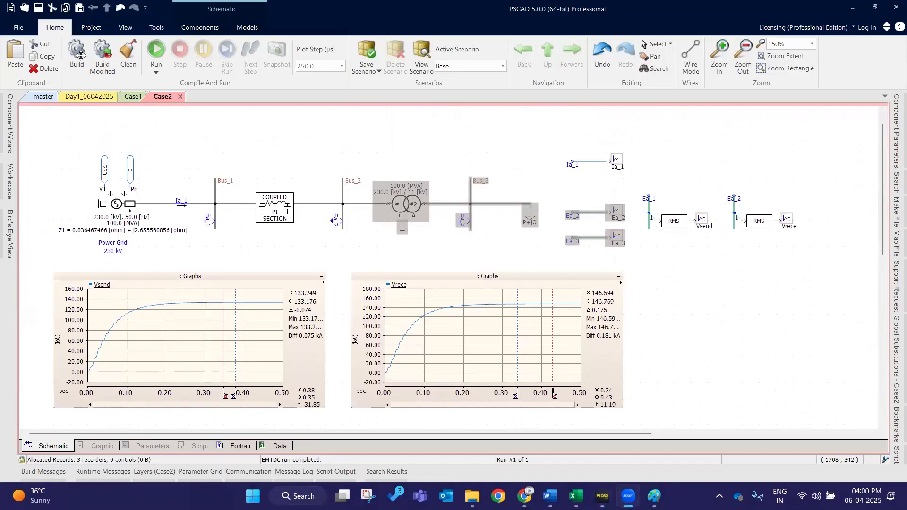
Examine the single-phase and three-phase RMS meters on the master library's Meters page and return to Case2.
{"action": "left_click", "coordinate": [43, 99]}
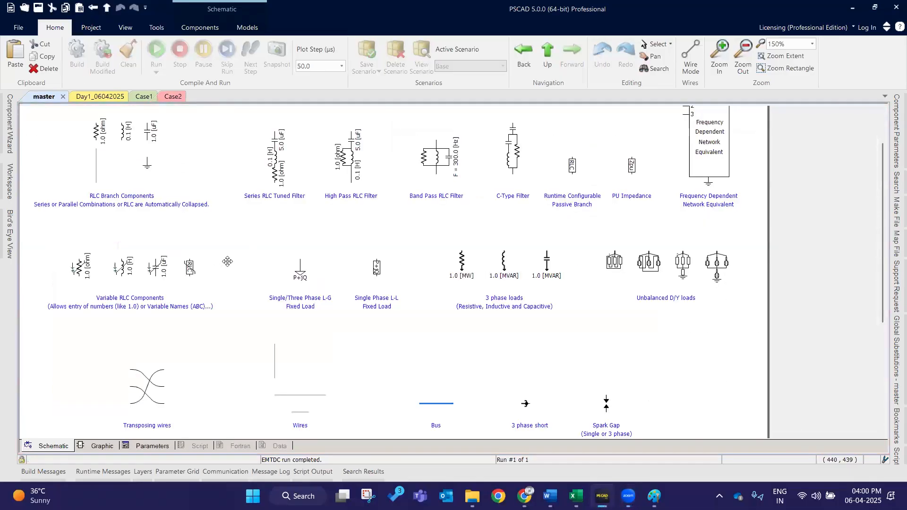
{"action": "scroll", "coordinate": [284, 255], "scroll_direction": "up", "scroll_amount": 5}
{"action": "scroll", "coordinate": [289, 252], "scroll_direction": "down", "scroll_amount": 5}
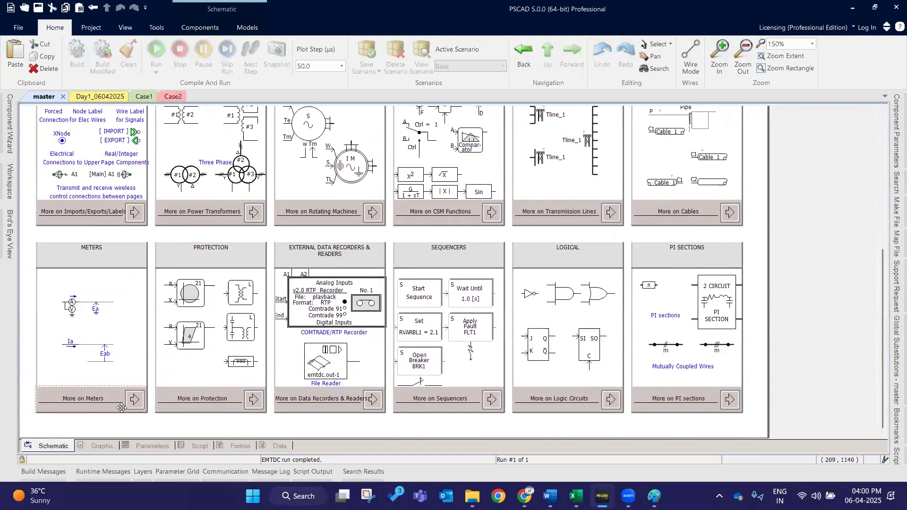
{"action": "left_click", "coordinate": [136, 402]}
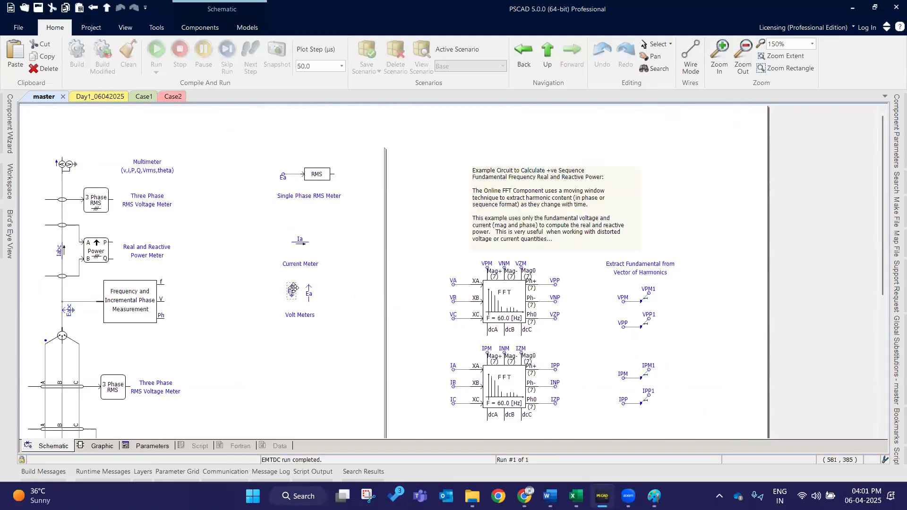
{"action": "scroll", "coordinate": [292, 288], "scroll_direction": "down", "scroll_amount": 6}
{"action": "scroll", "coordinate": [286, 247], "scroll_direction": "up", "scroll_amount": 6}
{"action": "left_click", "coordinate": [104, 7]}
{"action": "scroll", "coordinate": [179, 142], "scroll_direction": "up", "scroll_amount": 6}
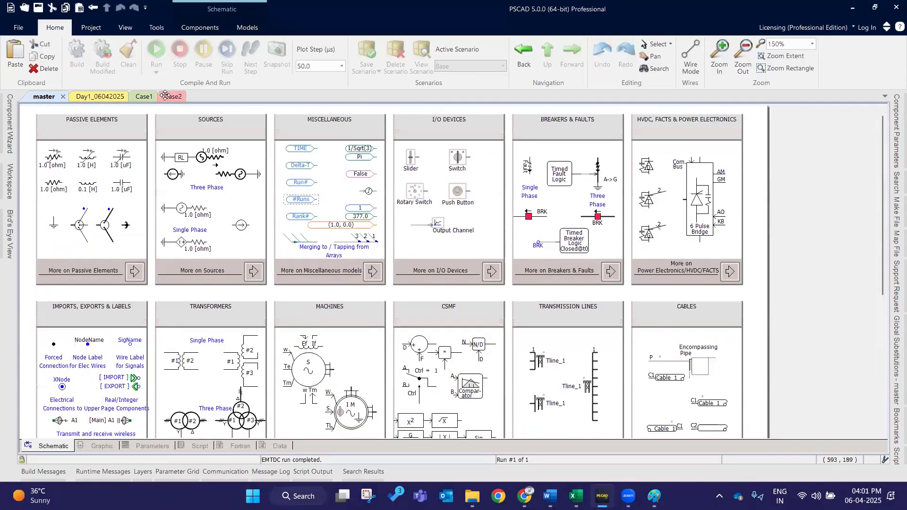
{"action": "left_click", "coordinate": [170, 96]}
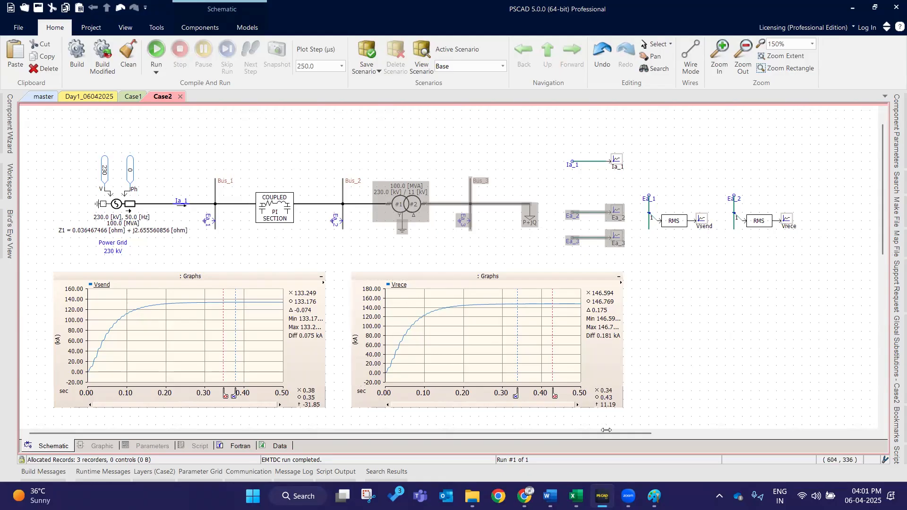
Examine the timed A-to-G fault circuit and its measurement channels in Case1, and return to Case2.
{"action": "left_click", "coordinate": [130, 97]}
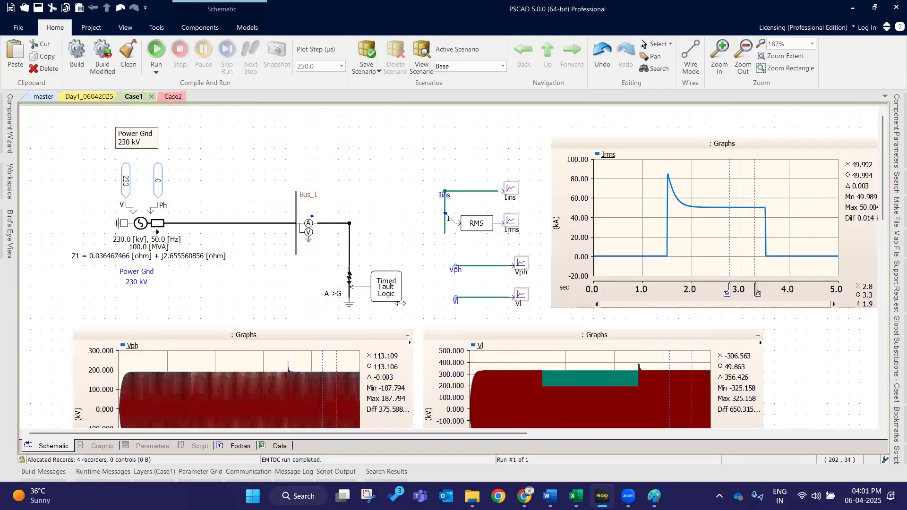
{"action": "left_click_drag", "start_coordinate": [313, 260], "coordinate": [421, 318]}
{"action": "left_click", "coordinate": [380, 145]}
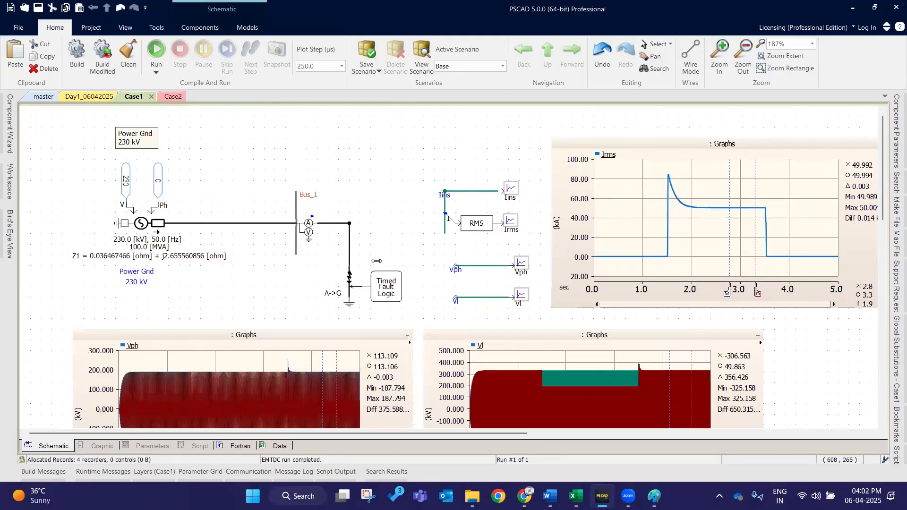
{"action": "left_click", "coordinate": [348, 284]}
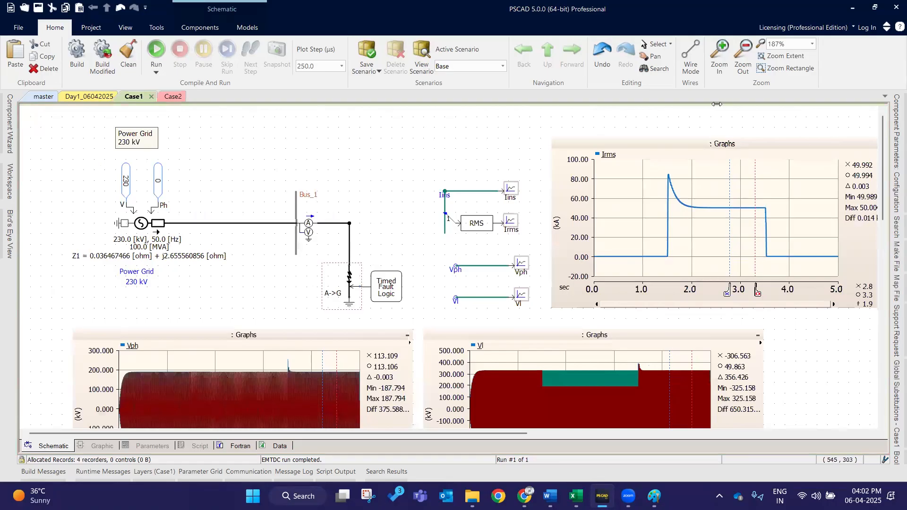
{"action": "left_click", "coordinate": [563, 126]}
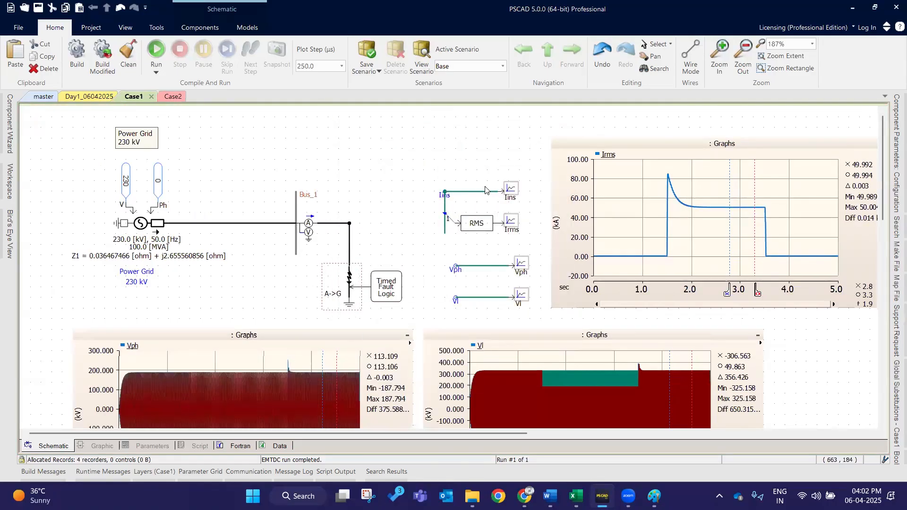
{"action": "left_click", "coordinate": [174, 97]}
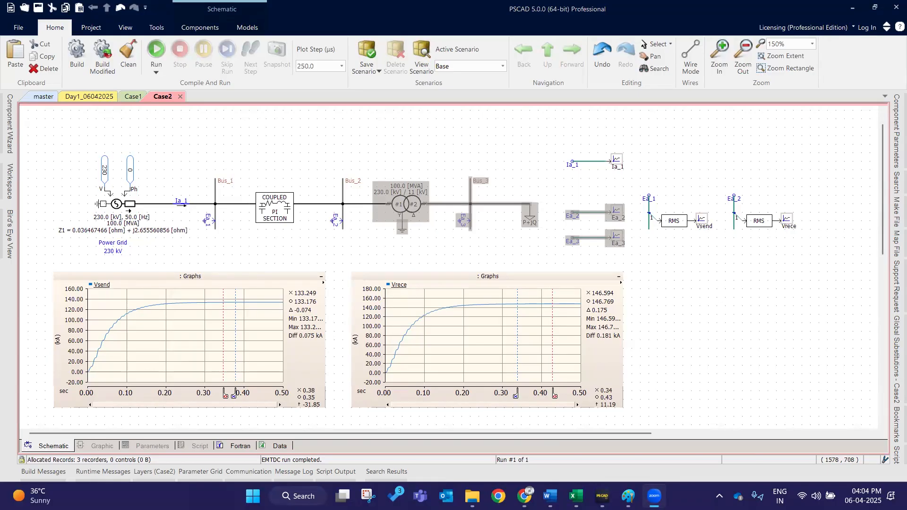
Switch to Book1.xlsx in Excel, go to the Modelling TL & cable notes on the Source sheet and save the workbook.
{"action": "mouse_move", "coordinate": [575, 496]}
{"action": "left_click", "coordinate": [474, 431]}
{"action": "left_click", "coordinate": [710, 401]}
{"action": "scroll", "coordinate": [537, 385], "scroll_direction": "down", "scroll_amount": 5}
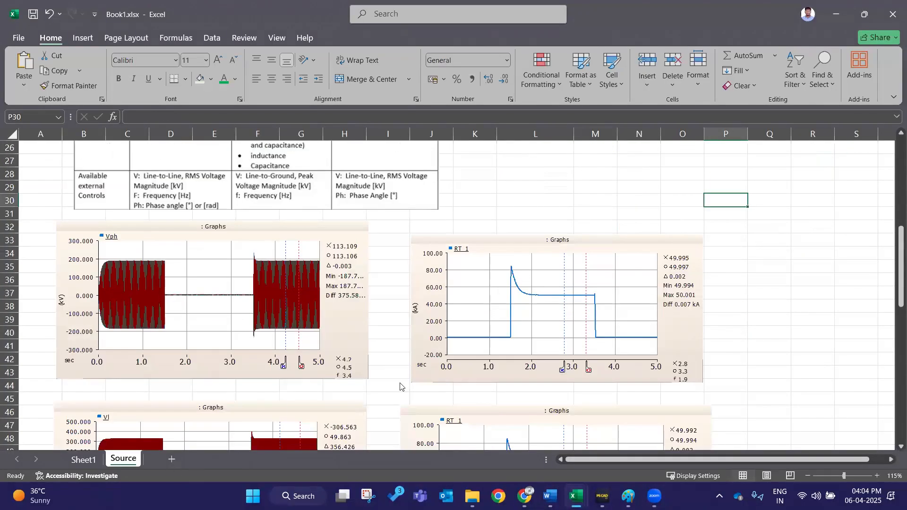
{"action": "scroll", "coordinate": [399, 383], "scroll_direction": "down", "scroll_amount": 15}
{"action": "scroll", "coordinate": [618, 395], "scroll_direction": "up", "scroll_amount": 2}
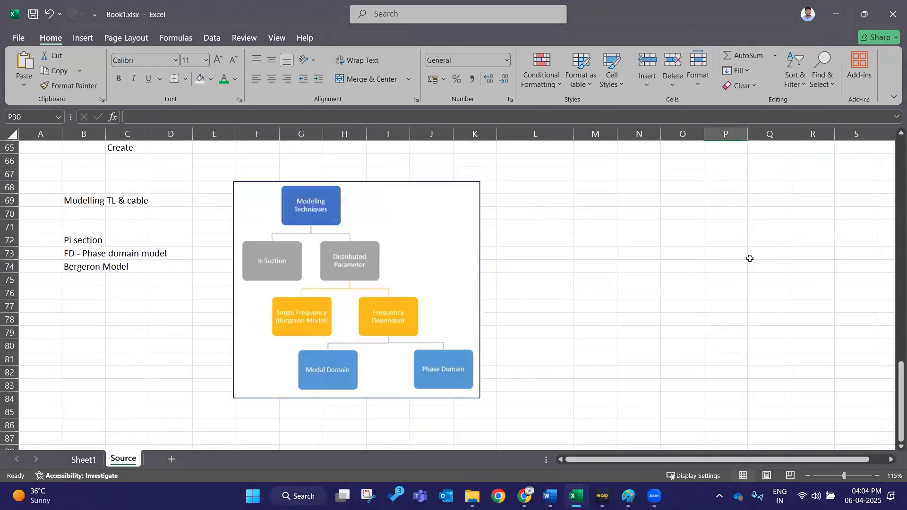
{"action": "left_click", "coordinate": [620, 349]}
{"action": "left_click", "coordinate": [34, 15]}
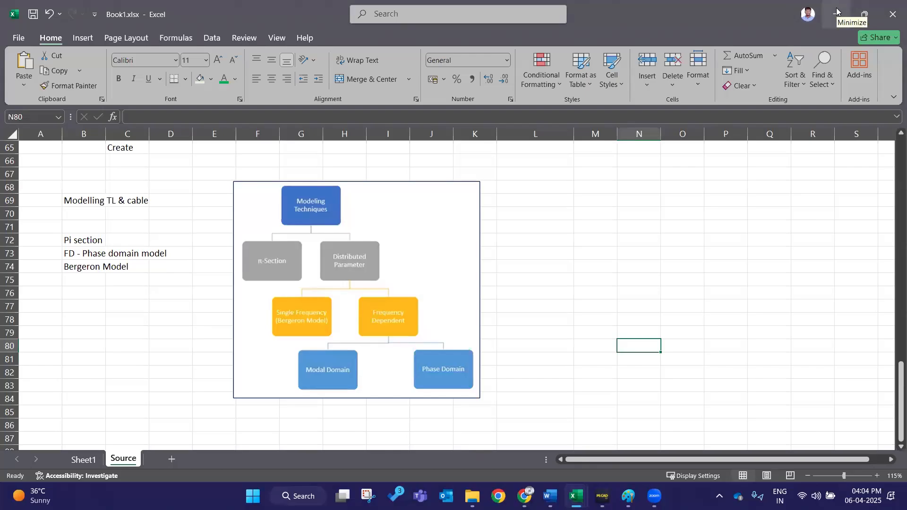
Switch back to the Case2 schematic in PSCAD.
{"action": "left_click", "coordinate": [636, 254]}
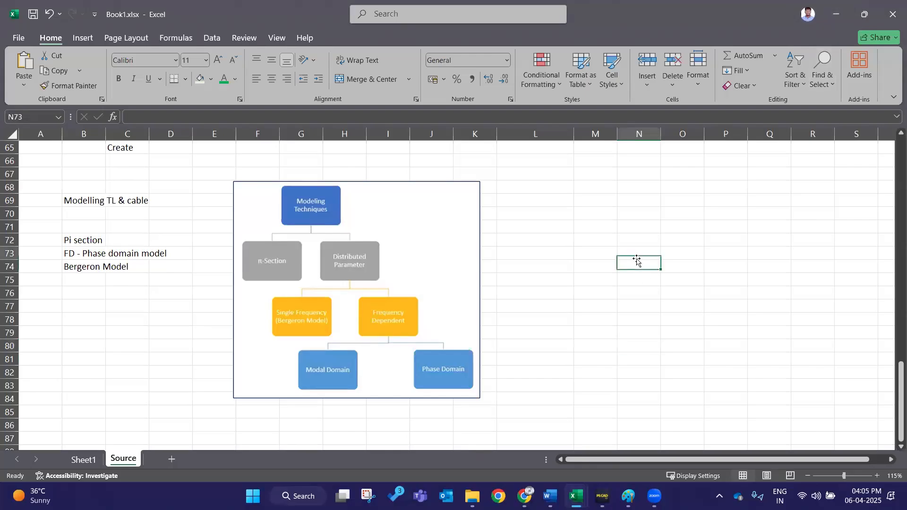
{"action": "double_click", "coordinate": [636, 241]}
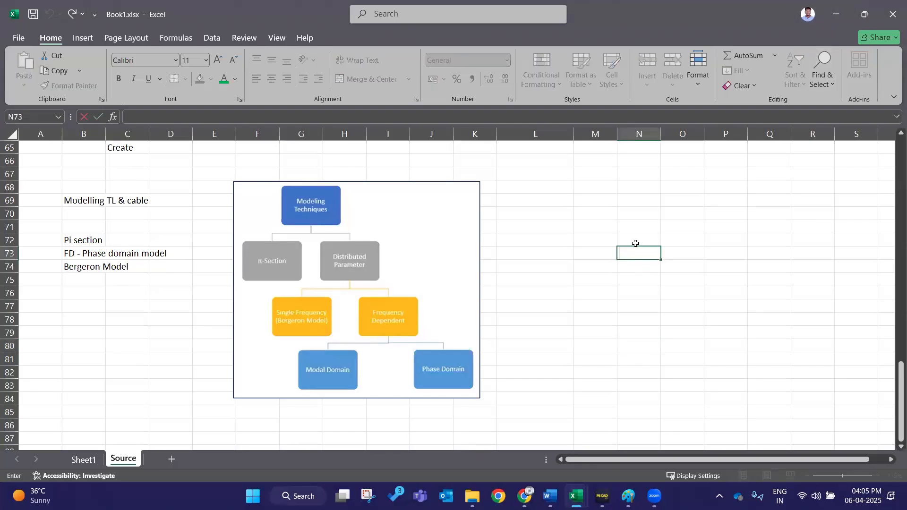
{"action": "double_click", "coordinate": [635, 226]}
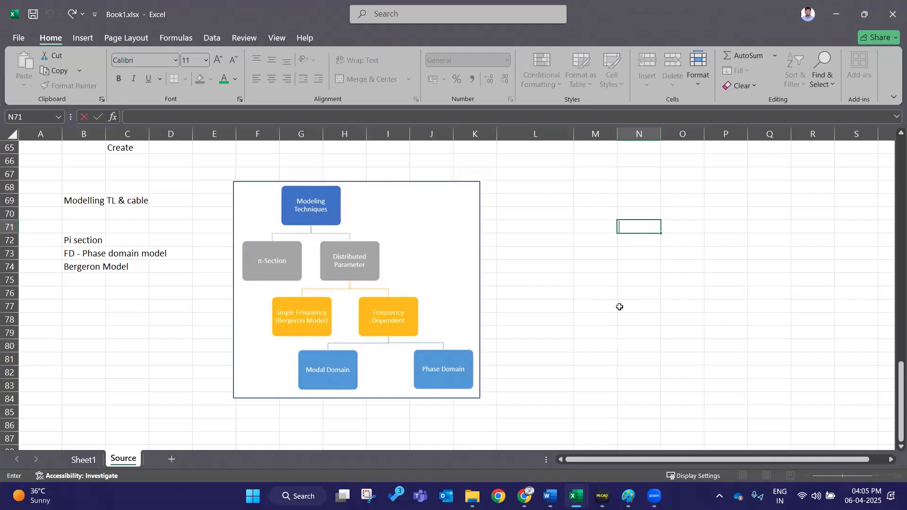
{"action": "key", "text": "alt+Tab"}
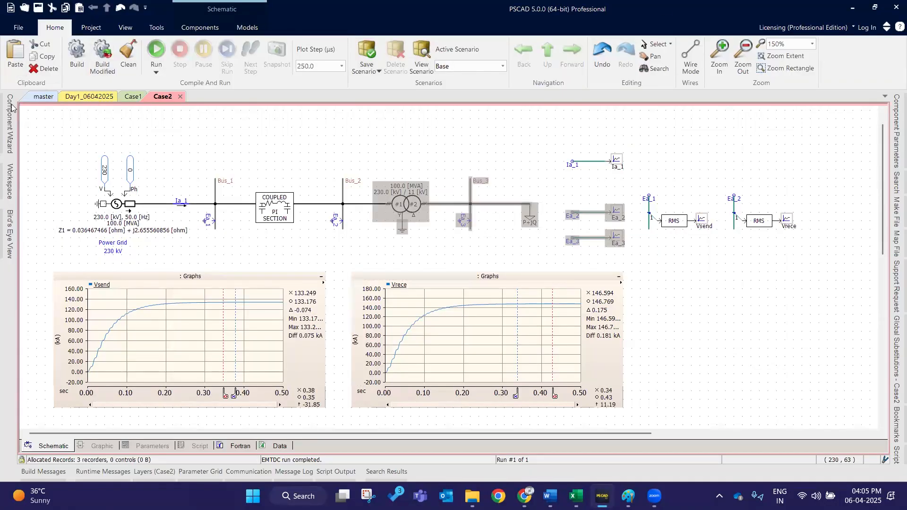
Examine the run duration, solution time step and channel plot step of Case2 and Case1, and return to Case2.
{"action": "left_click", "coordinate": [97, 30]}
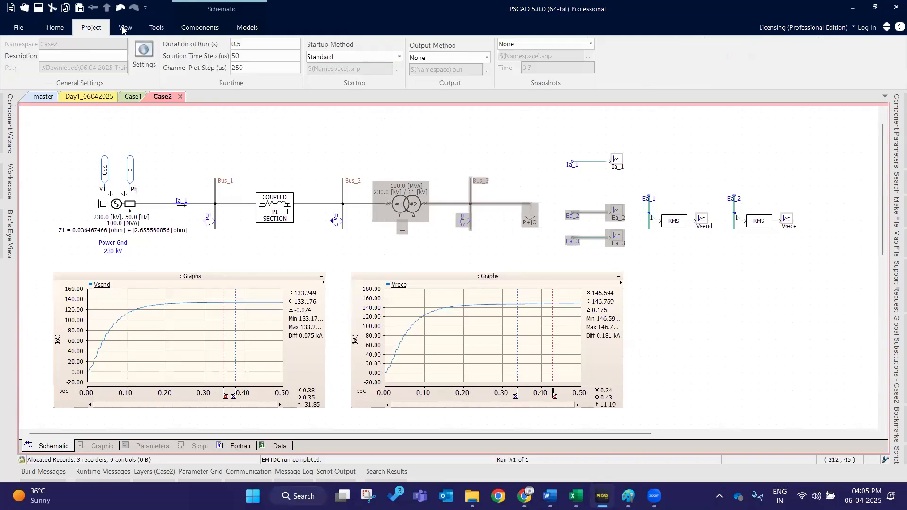
{"action": "left_click", "coordinate": [121, 28]}
{"action": "left_click", "coordinate": [151, 28]}
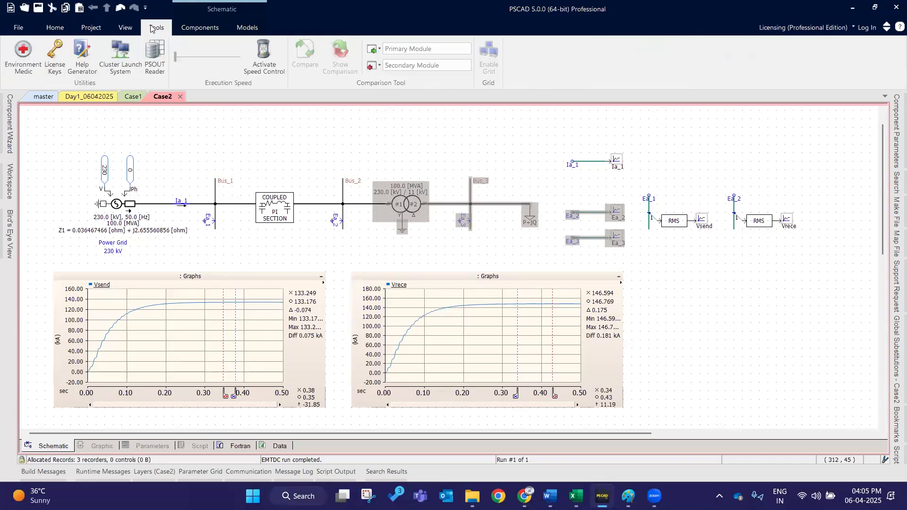
{"action": "left_click", "coordinate": [222, 29]}
{"action": "left_click", "coordinate": [248, 30]}
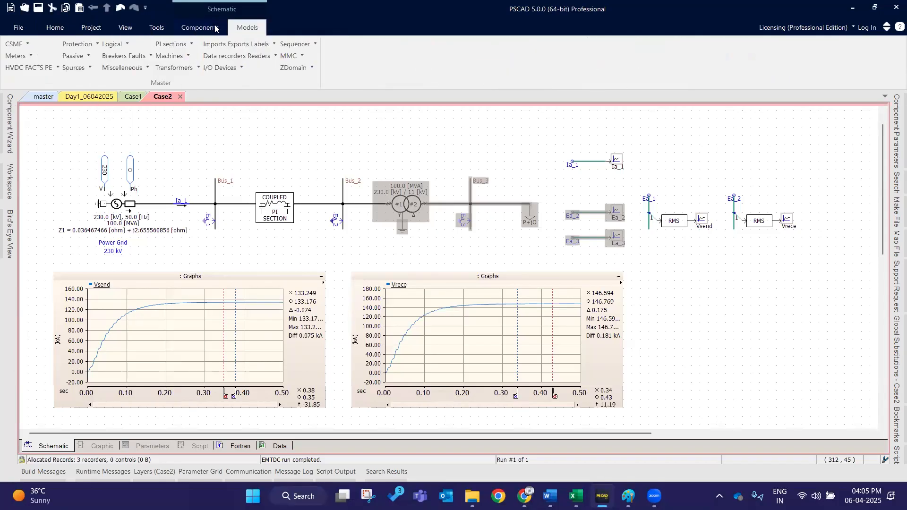
{"action": "left_click", "coordinate": [201, 28]}
{"action": "left_click", "coordinate": [157, 28]}
{"action": "left_click", "coordinate": [125, 28]}
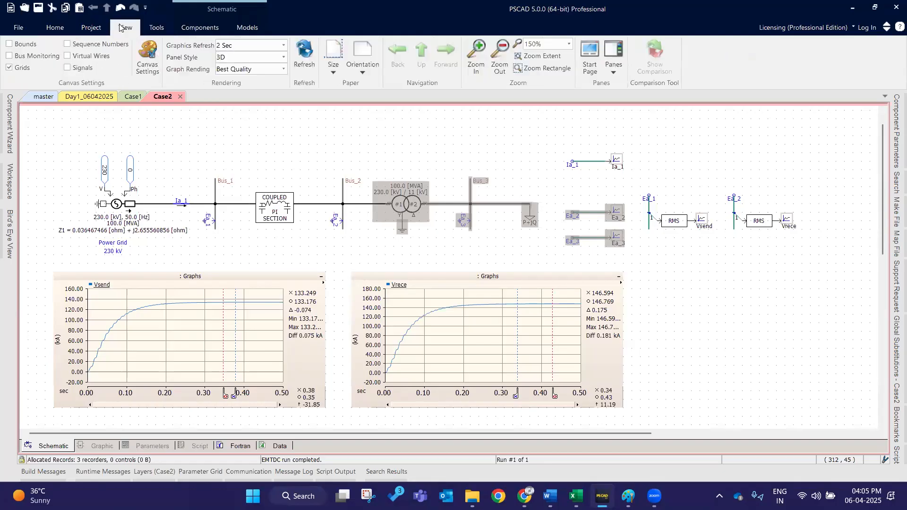
{"action": "left_click", "coordinate": [92, 27]}
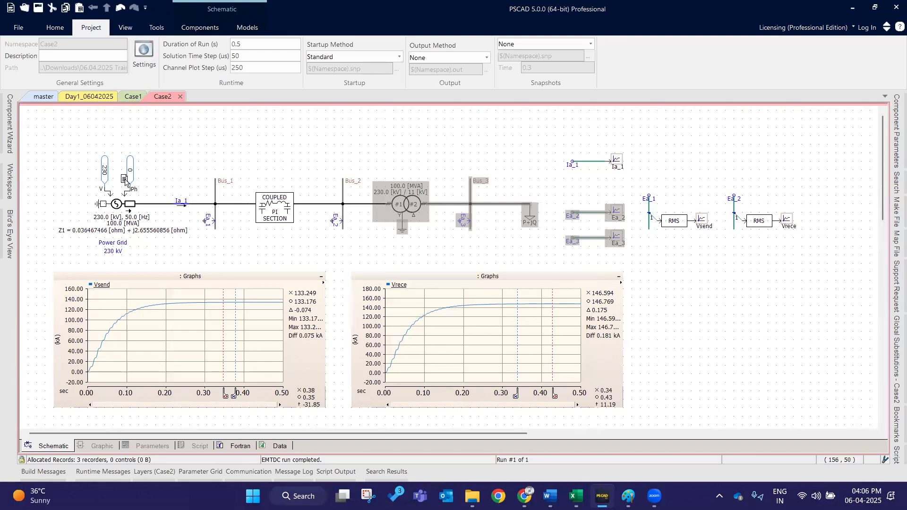
{"action": "left_click", "coordinate": [133, 96]}
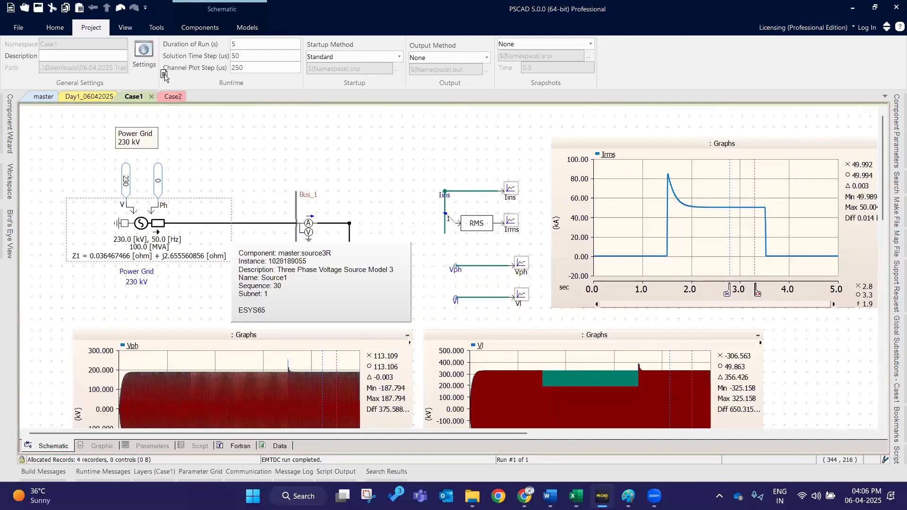
{"action": "left_click", "coordinate": [169, 97]}
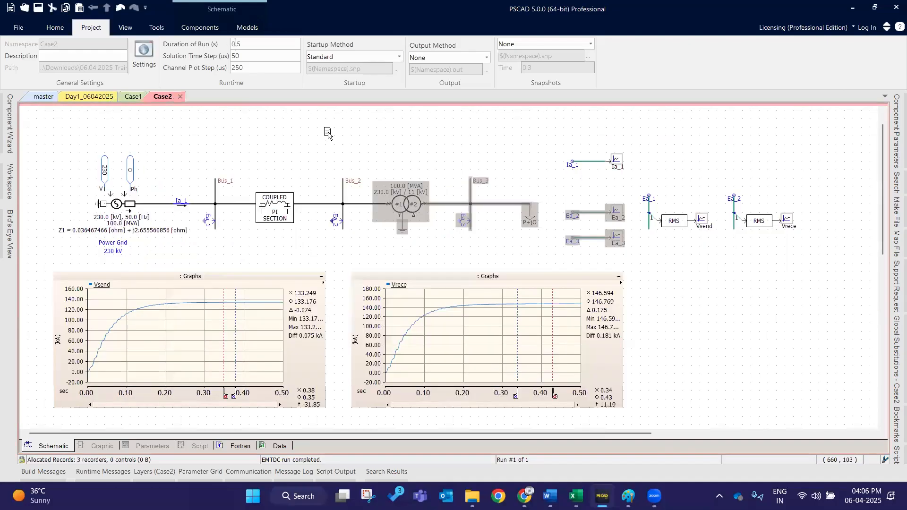
Re-enable the disabled 230/11 kV transformer, Bus_3, its voltage meter Ea_3 and the P+jQ load in the Case2 circuit.
{"action": "left_click_drag", "start_coordinate": [363, 144], "coordinate": [551, 249]}
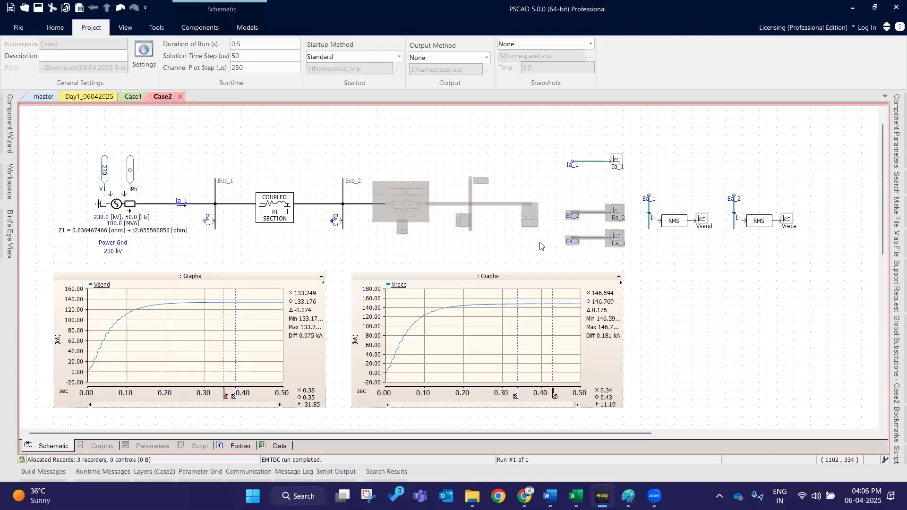
{"action": "left_click", "coordinate": [470, 145]}
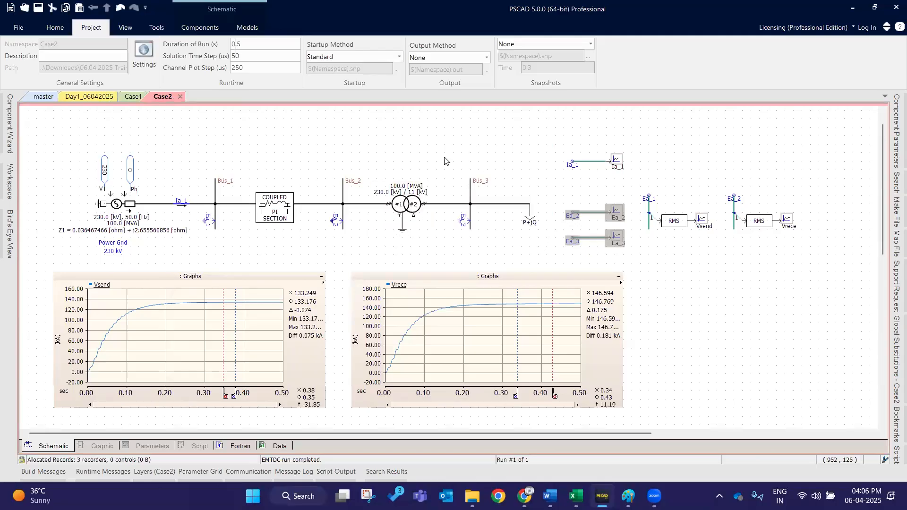
{"action": "left_click", "coordinate": [392, 277]}
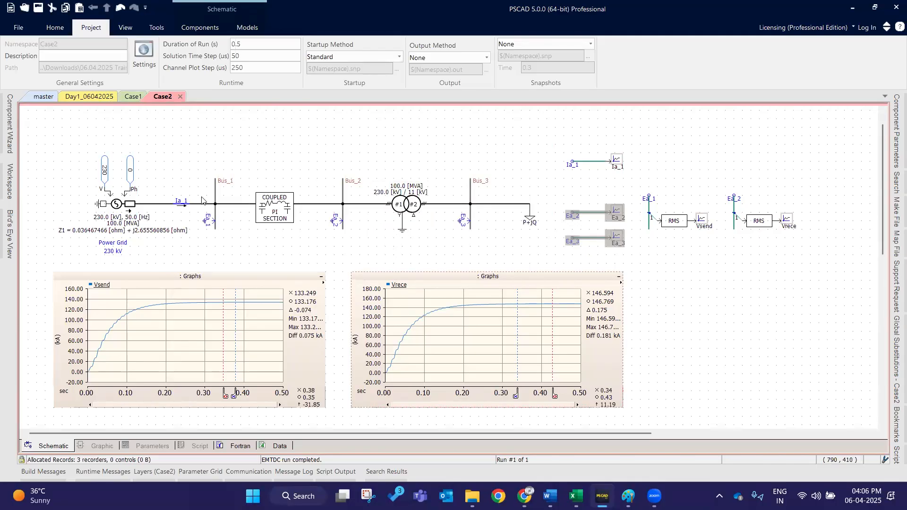
{"action": "left_click", "coordinate": [265, 113]}
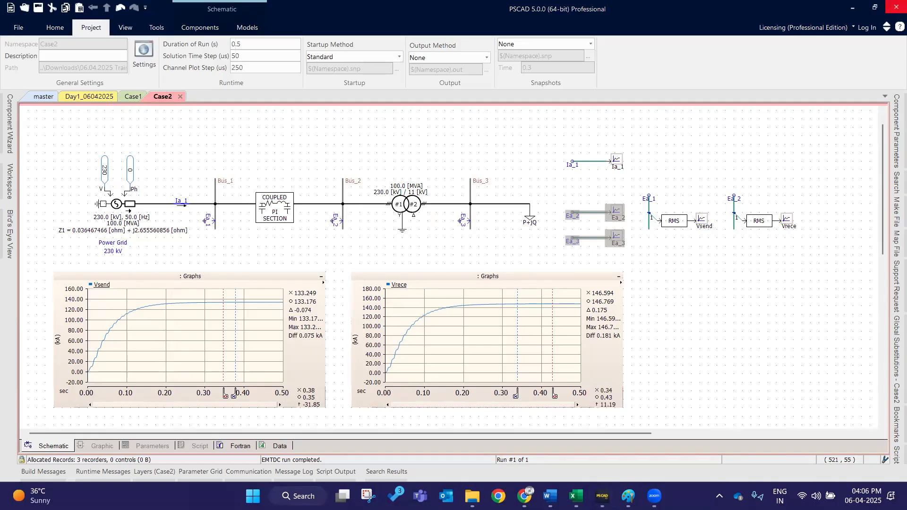